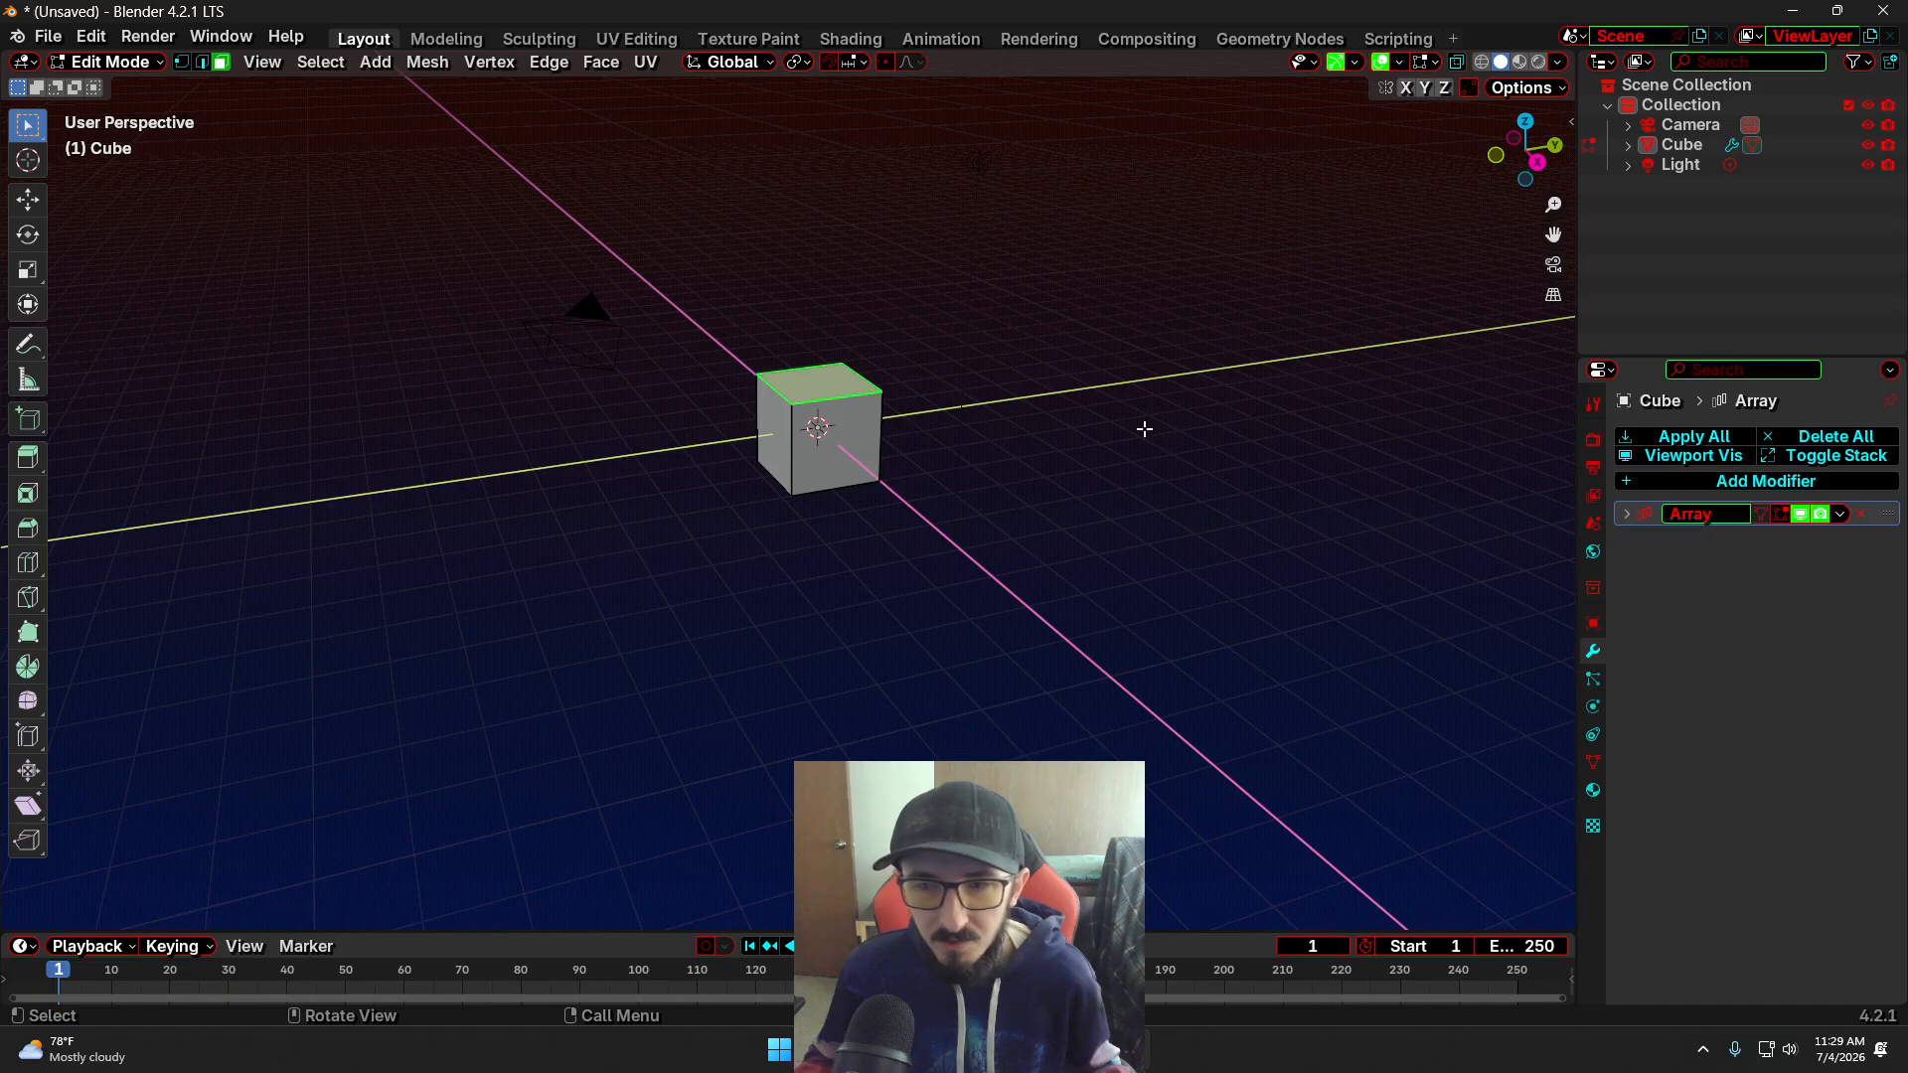
Clear the face selection on the cube and remove its Array modifier
key("alt+a")
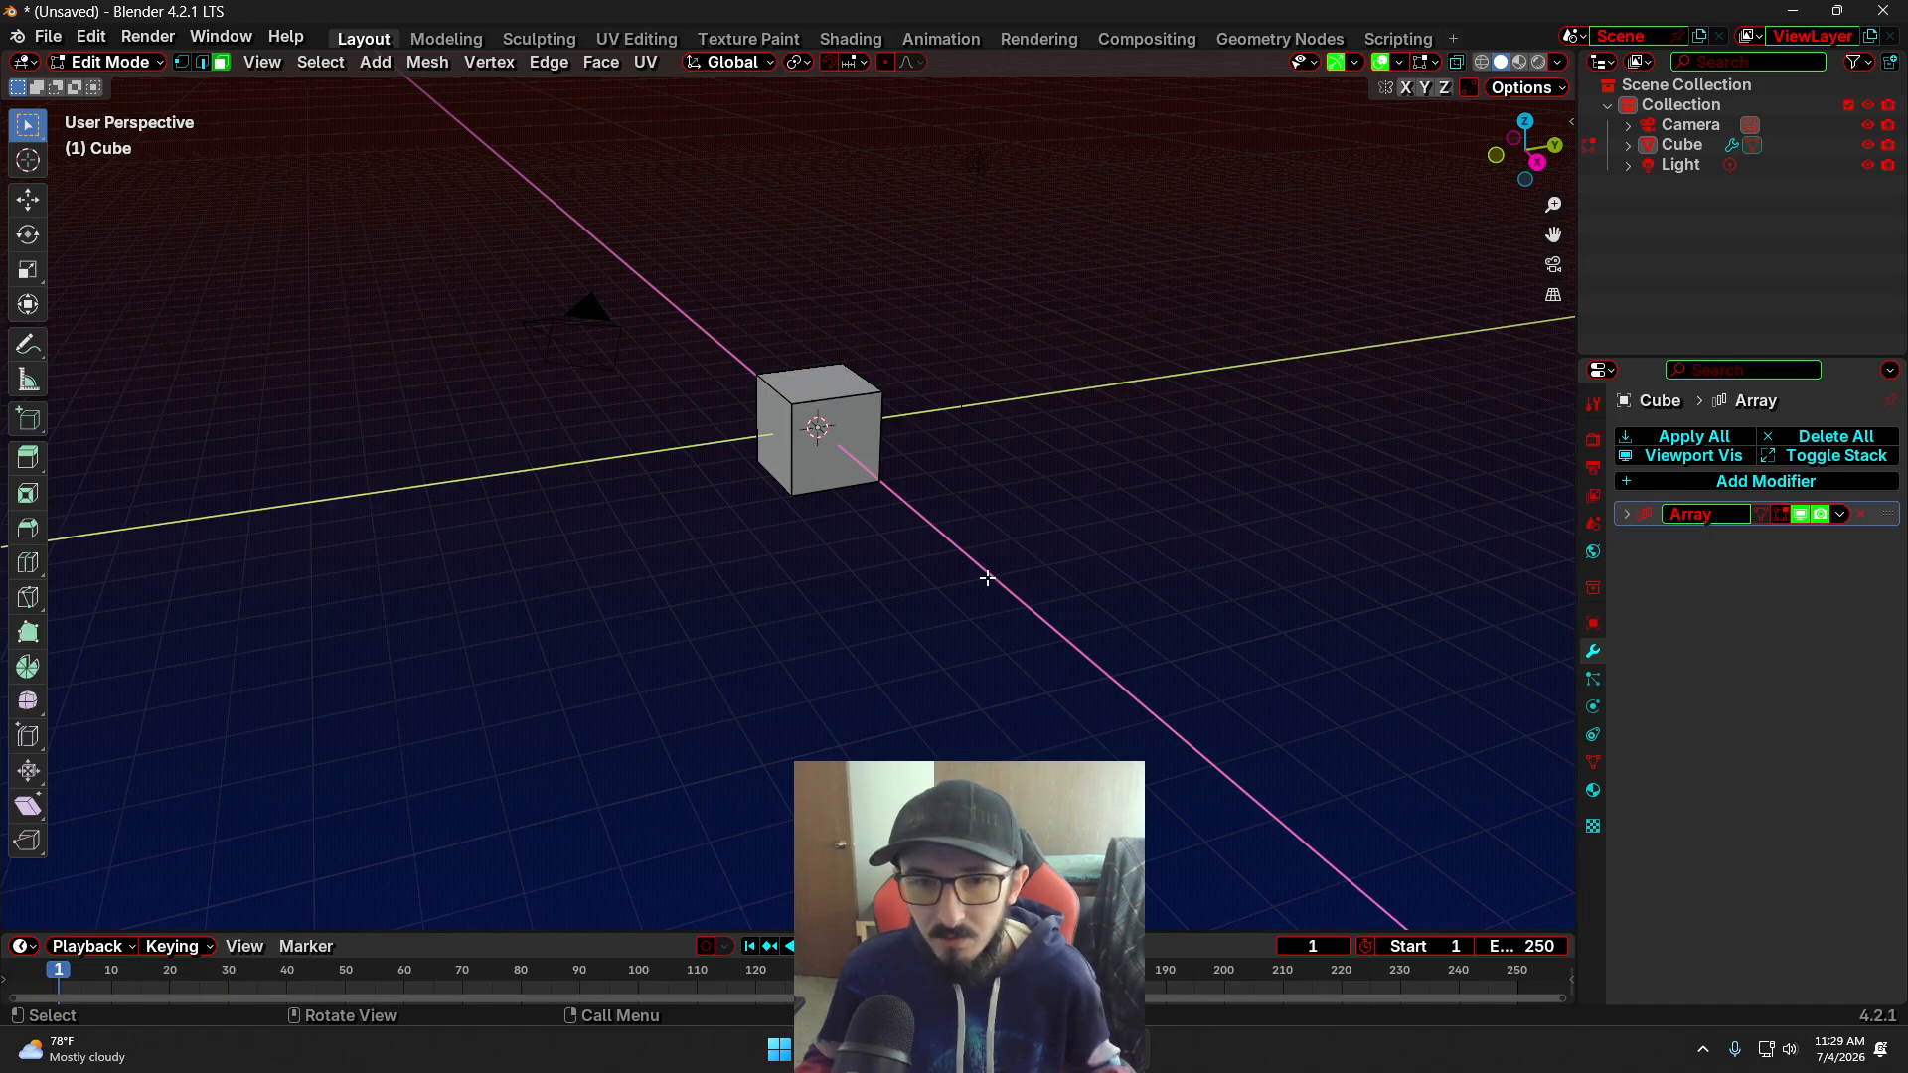
middle_click_drag(959, 509, 1009, 542)
scroll(1023, 532, "up", 2)
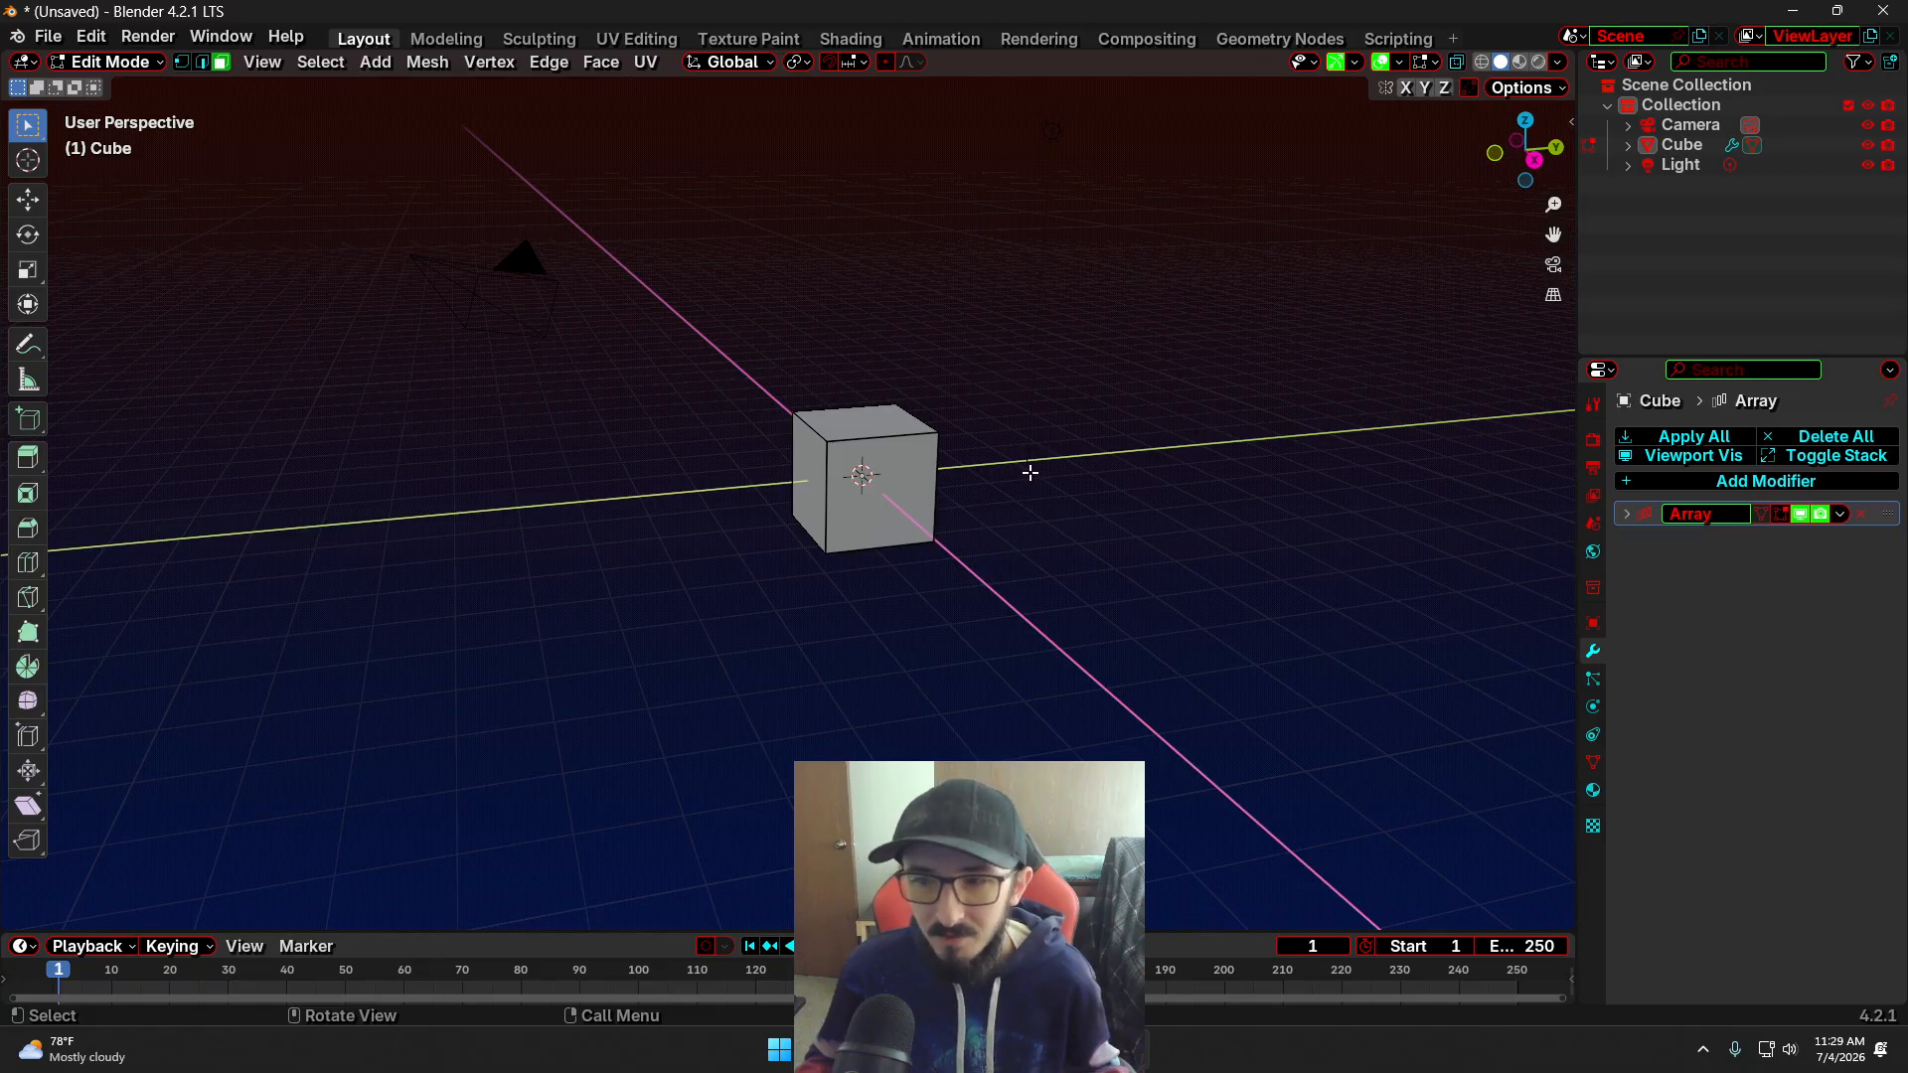
left_click(1859, 514)
mouse_move(1099, 481)
middle_mouse_down()
mouse_move(1102, 510)
mouse_move(1071, 497)
middle_mouse_up()
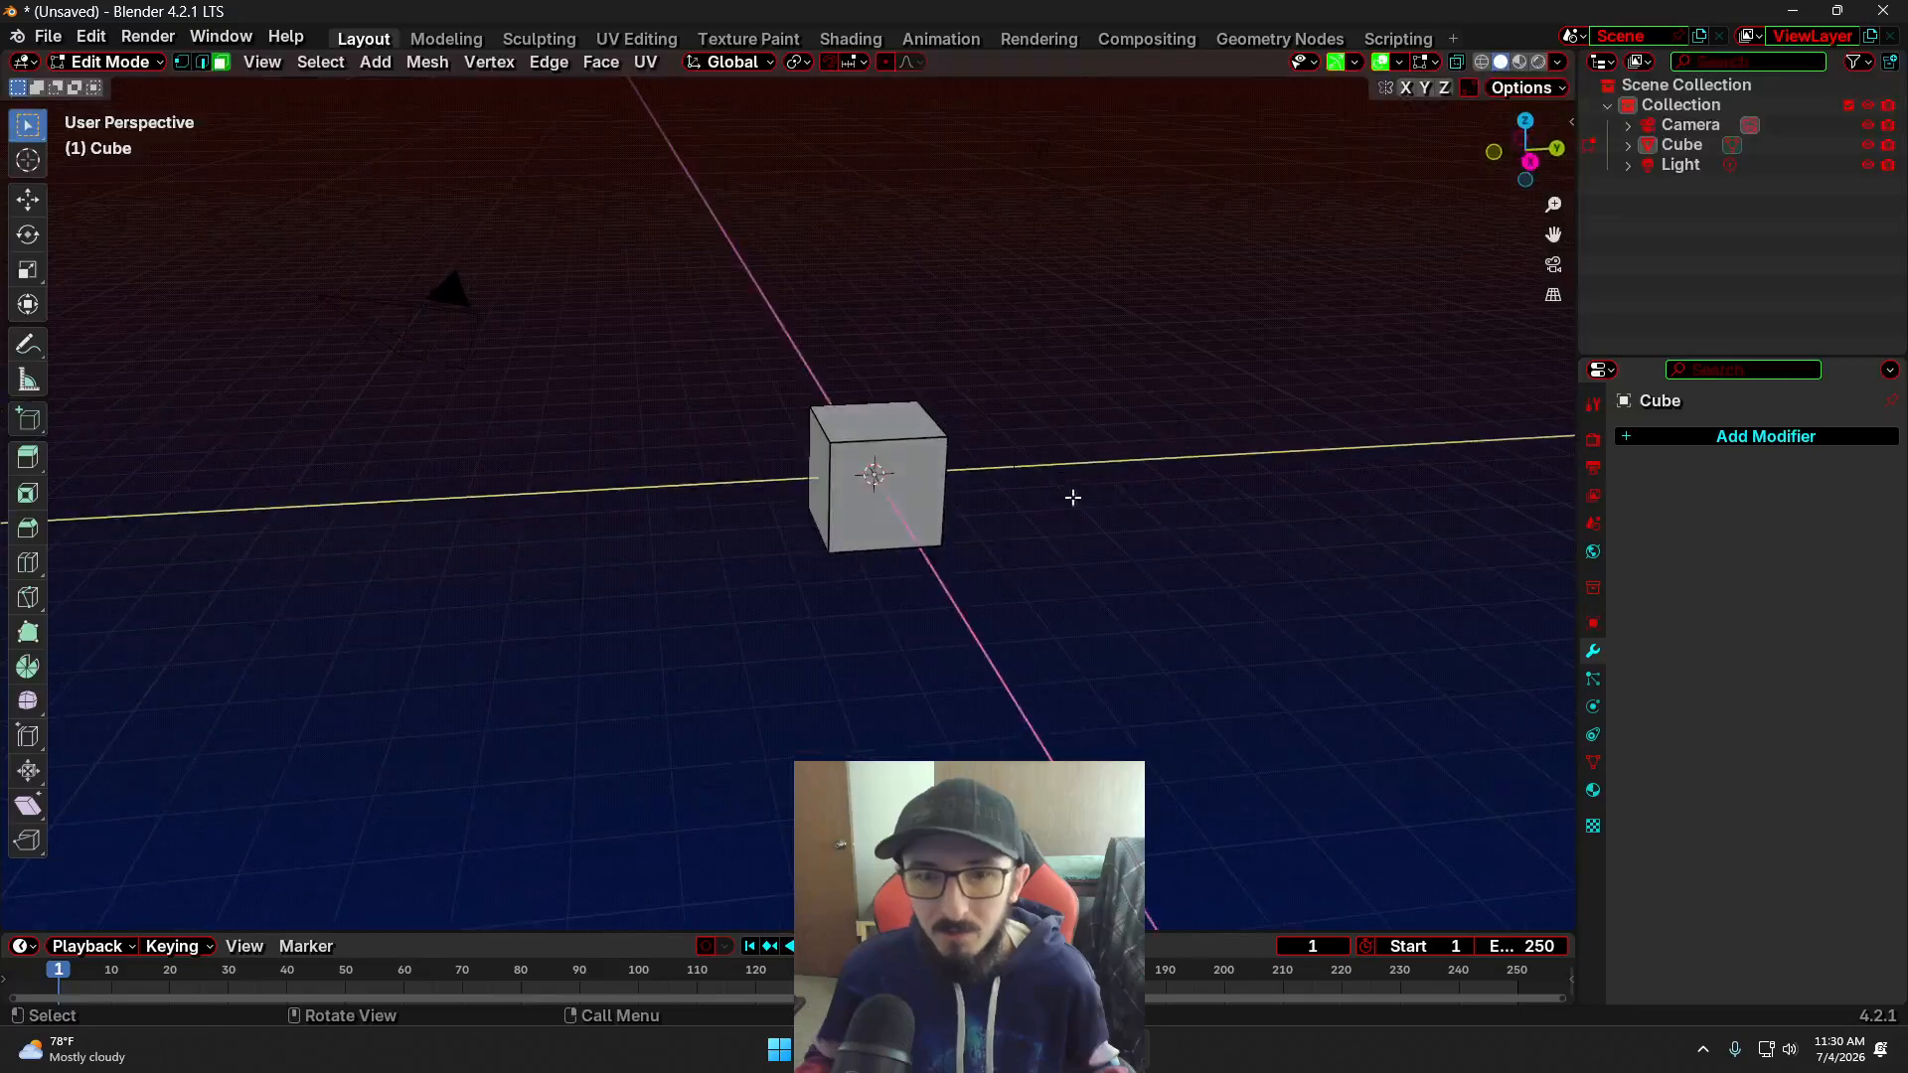
Try selecting individual faces of the cube from several angles, leaving nothing selected
left_click(915, 431)
left_click(924, 489)
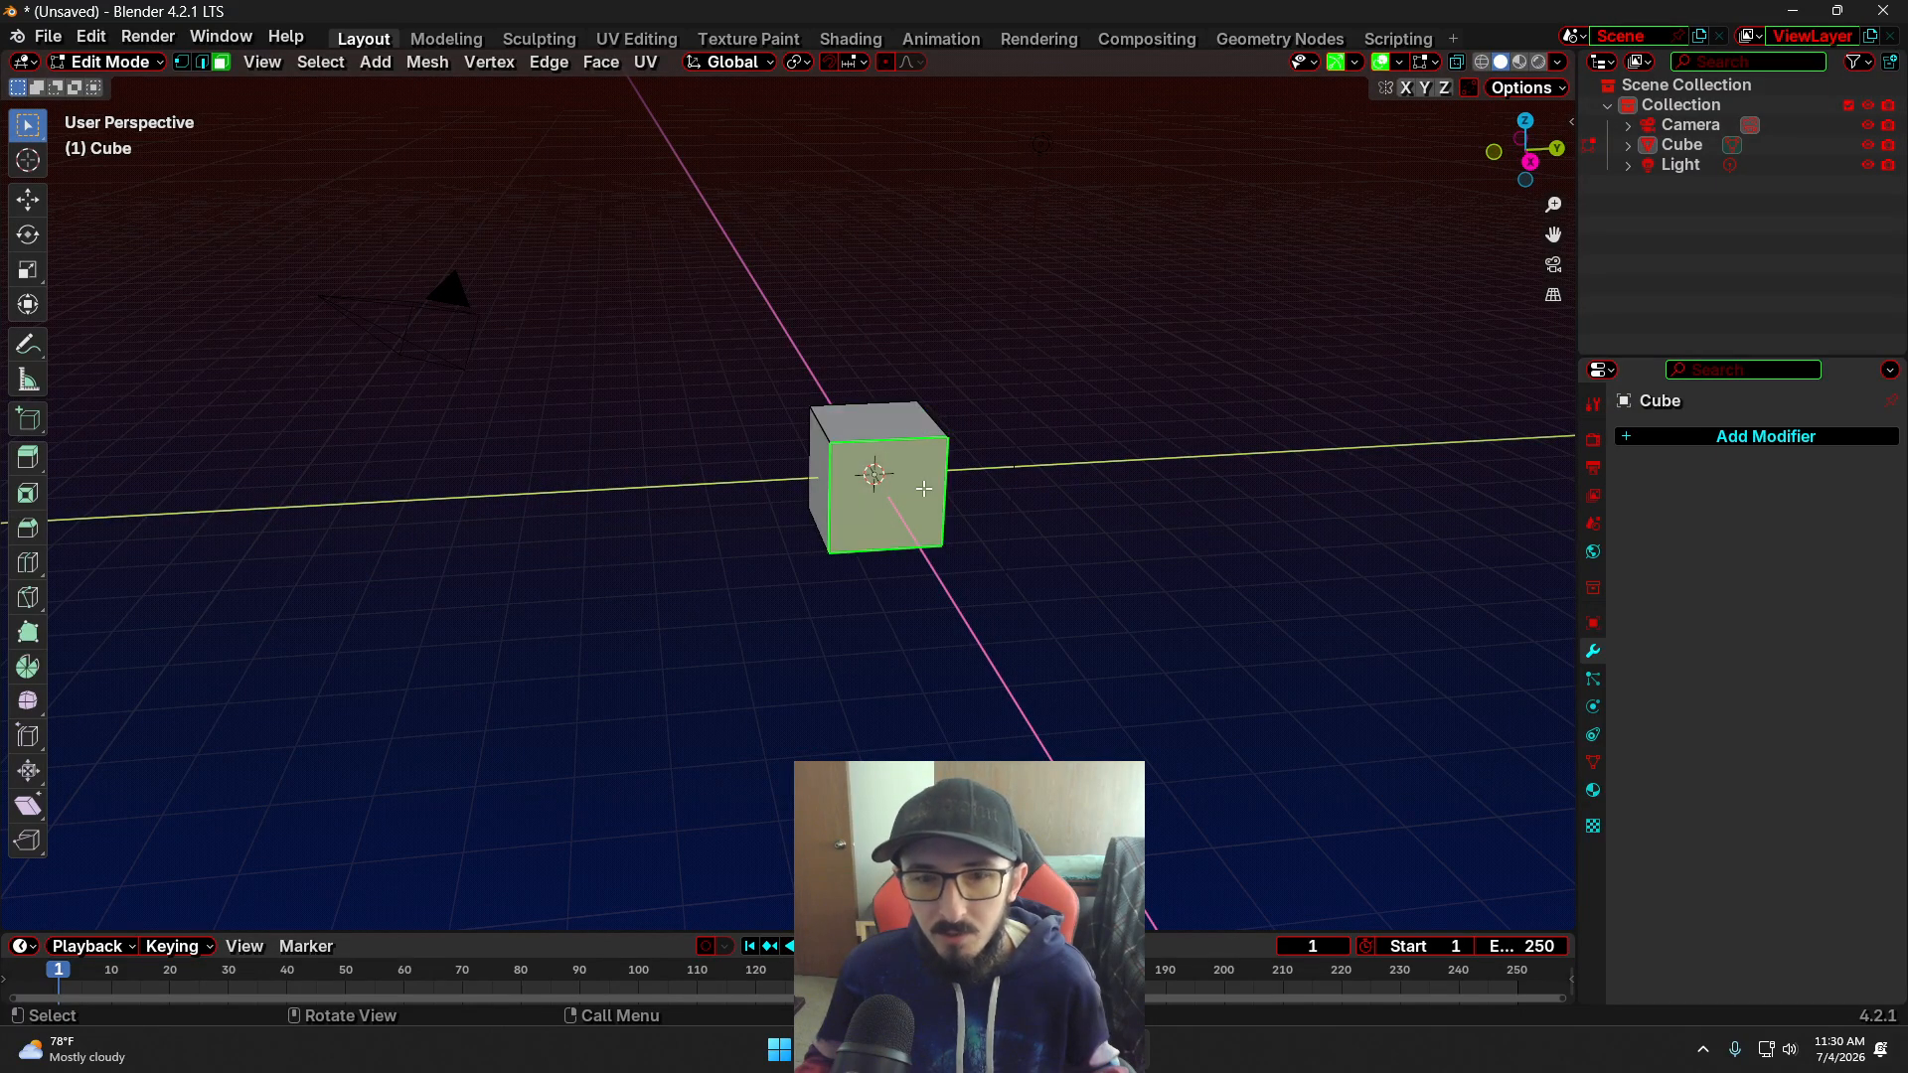
left_click(823, 469)
left_click(986, 357)
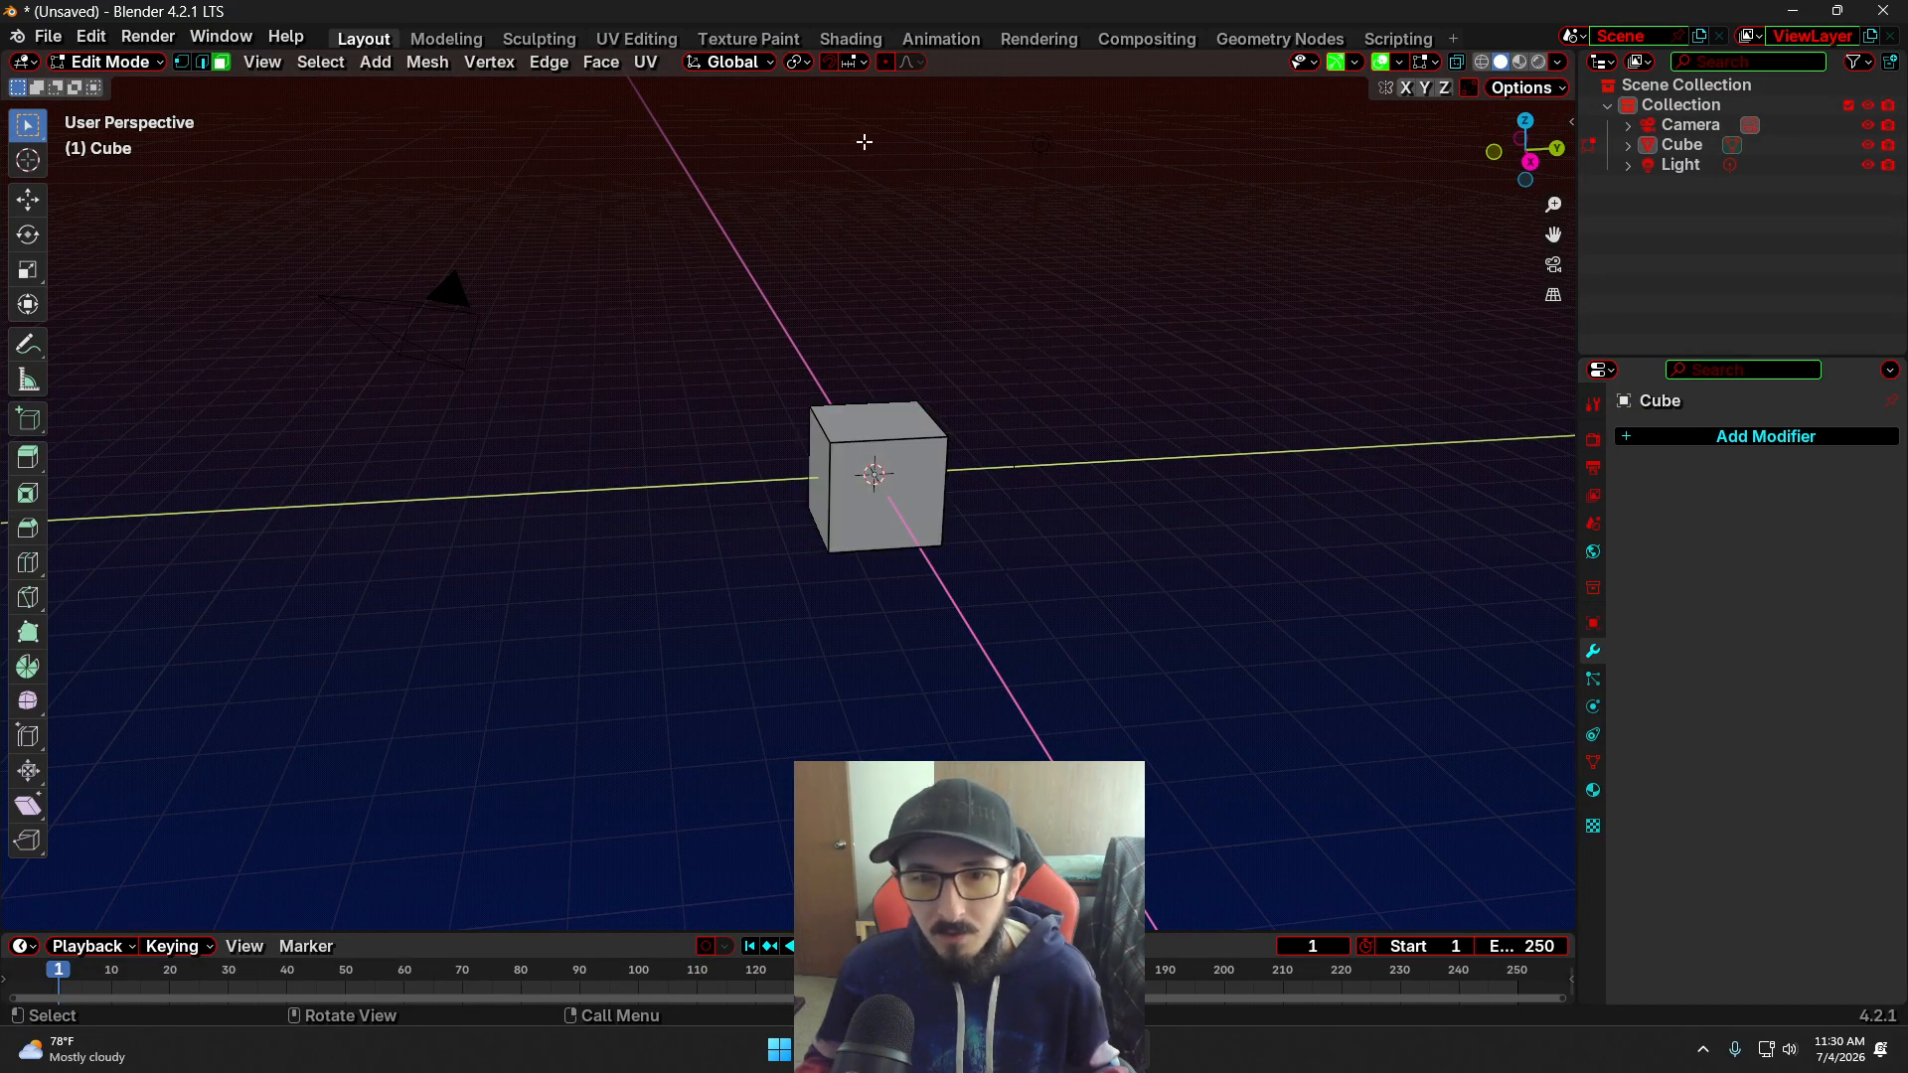
middle_click_drag(879, 559, 831, 622)
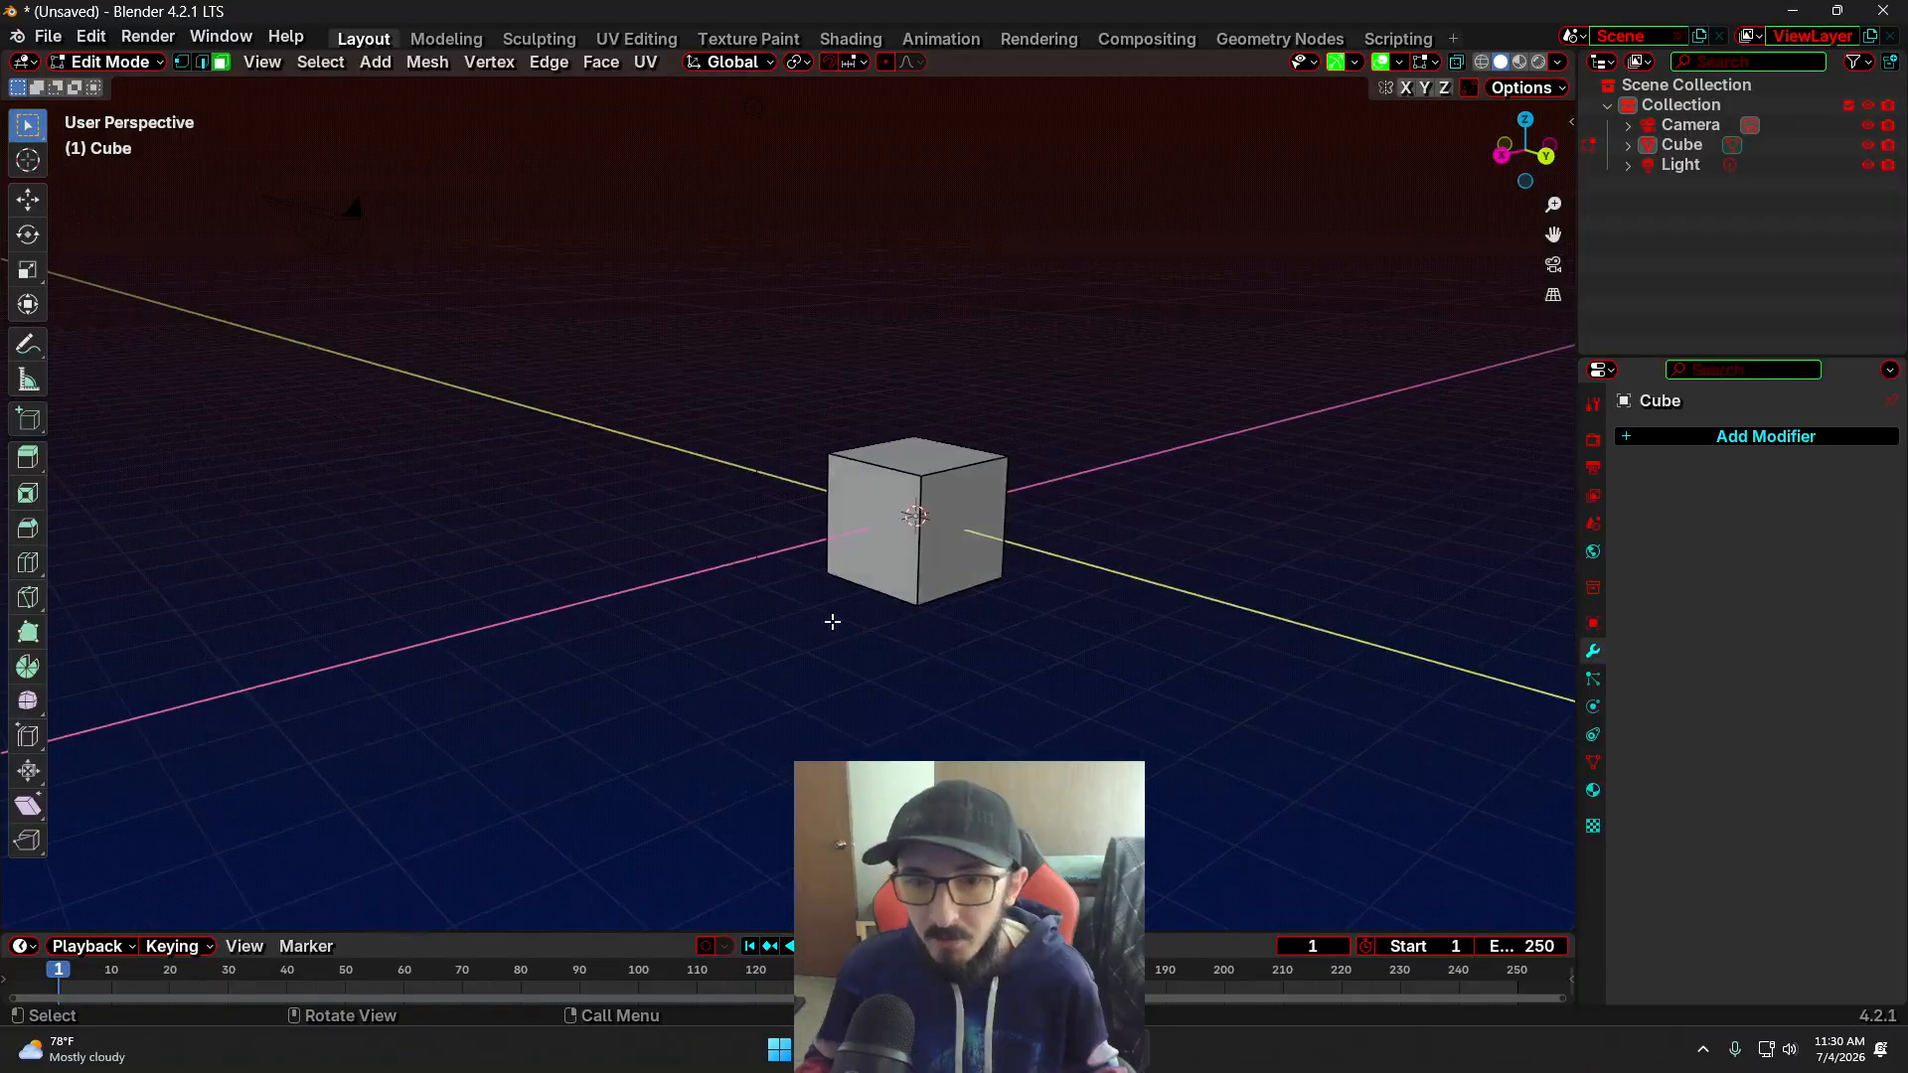
middle_click_drag(662, 612, 351, 562, "shift")
middle_click_drag(833, 633, 851, 558)
middle_click_drag(881, 682, 898, 592, "shift")
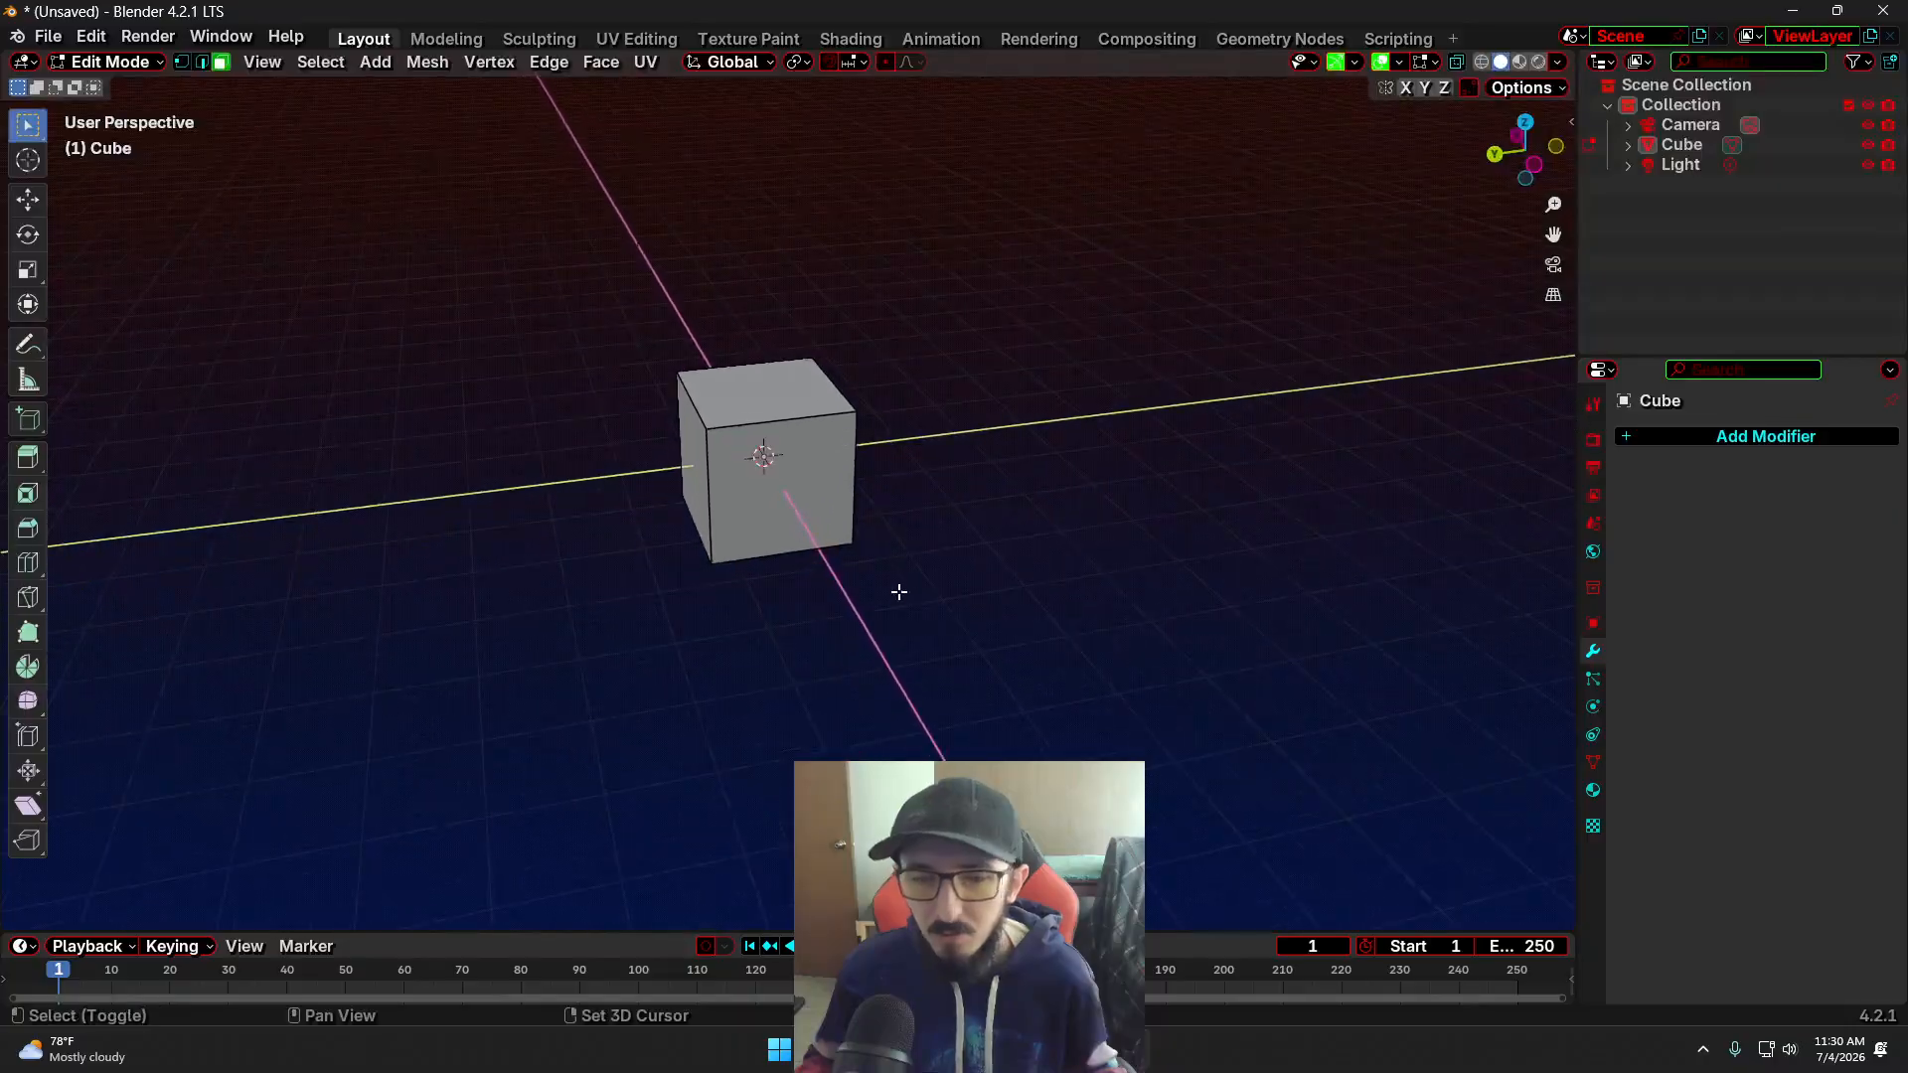
middle_click_drag(1010, 569, 1005, 628)
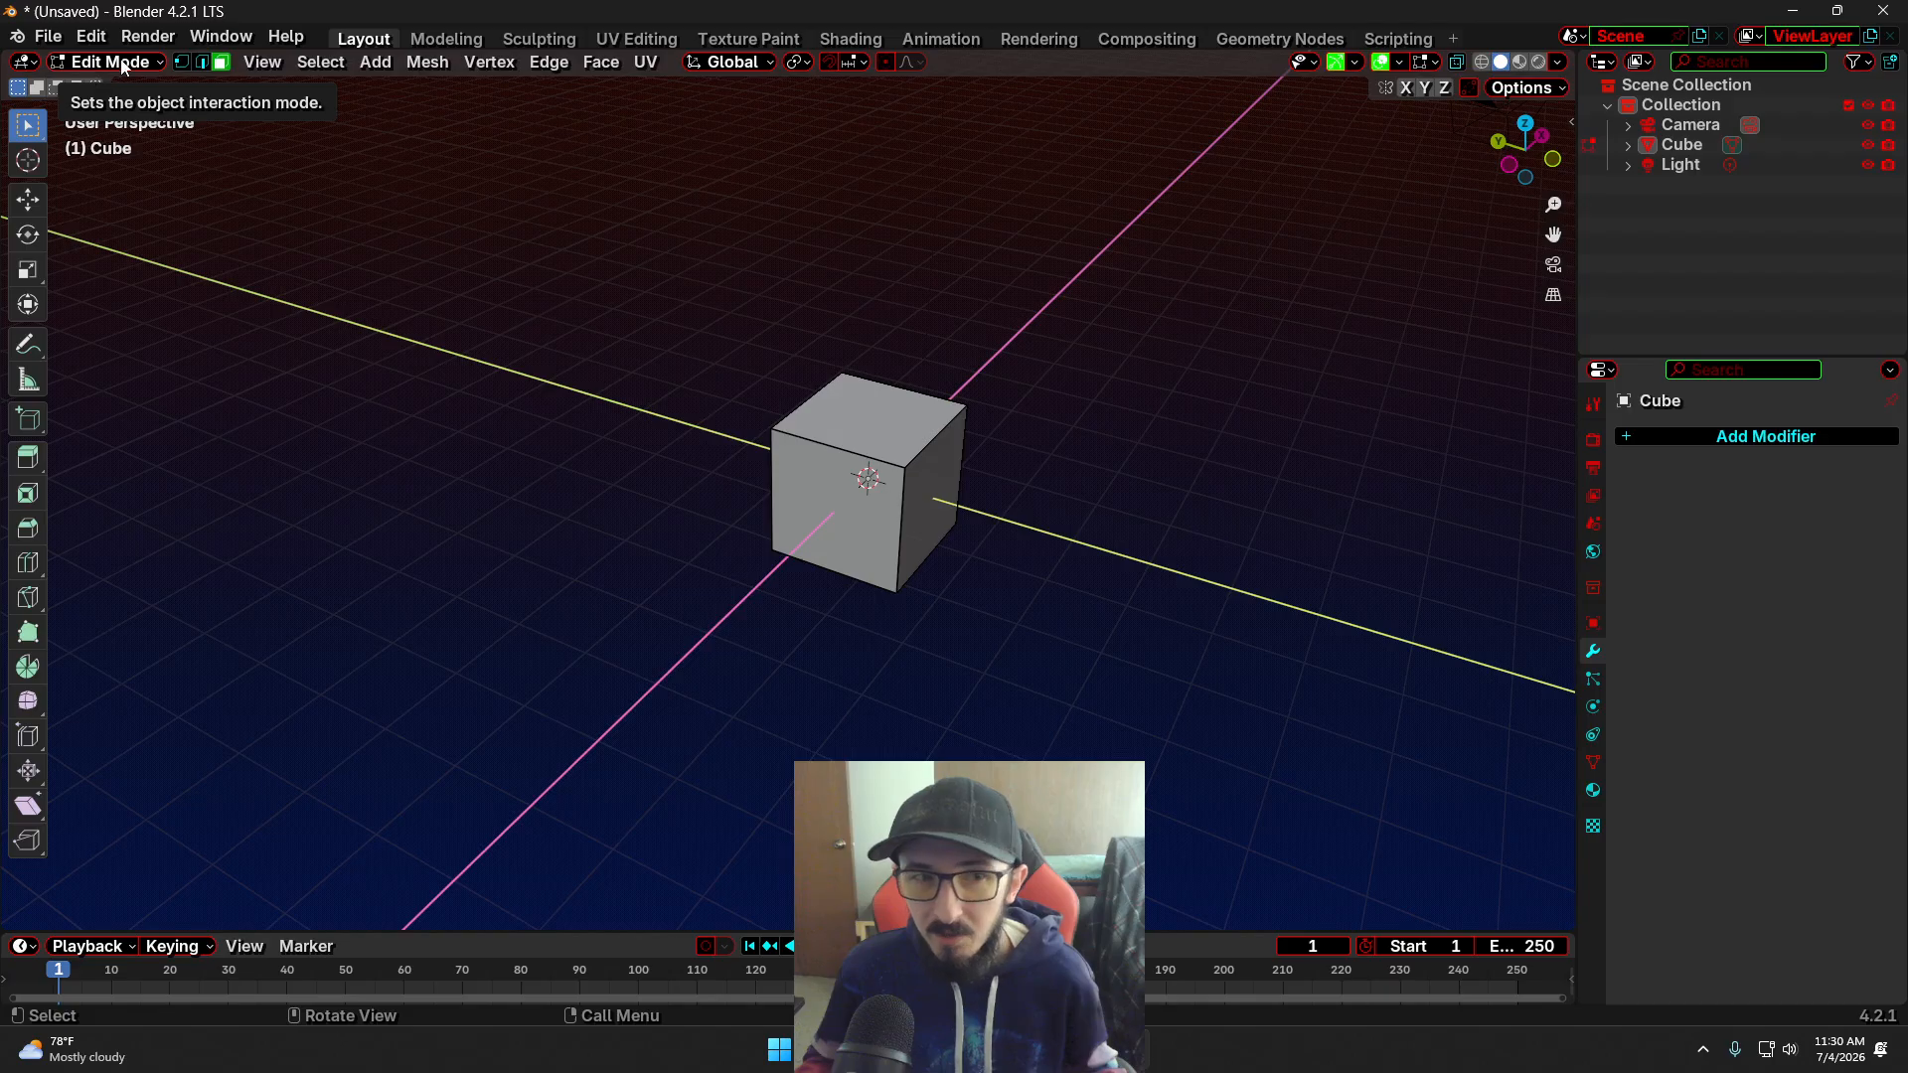
left_click(831, 437)
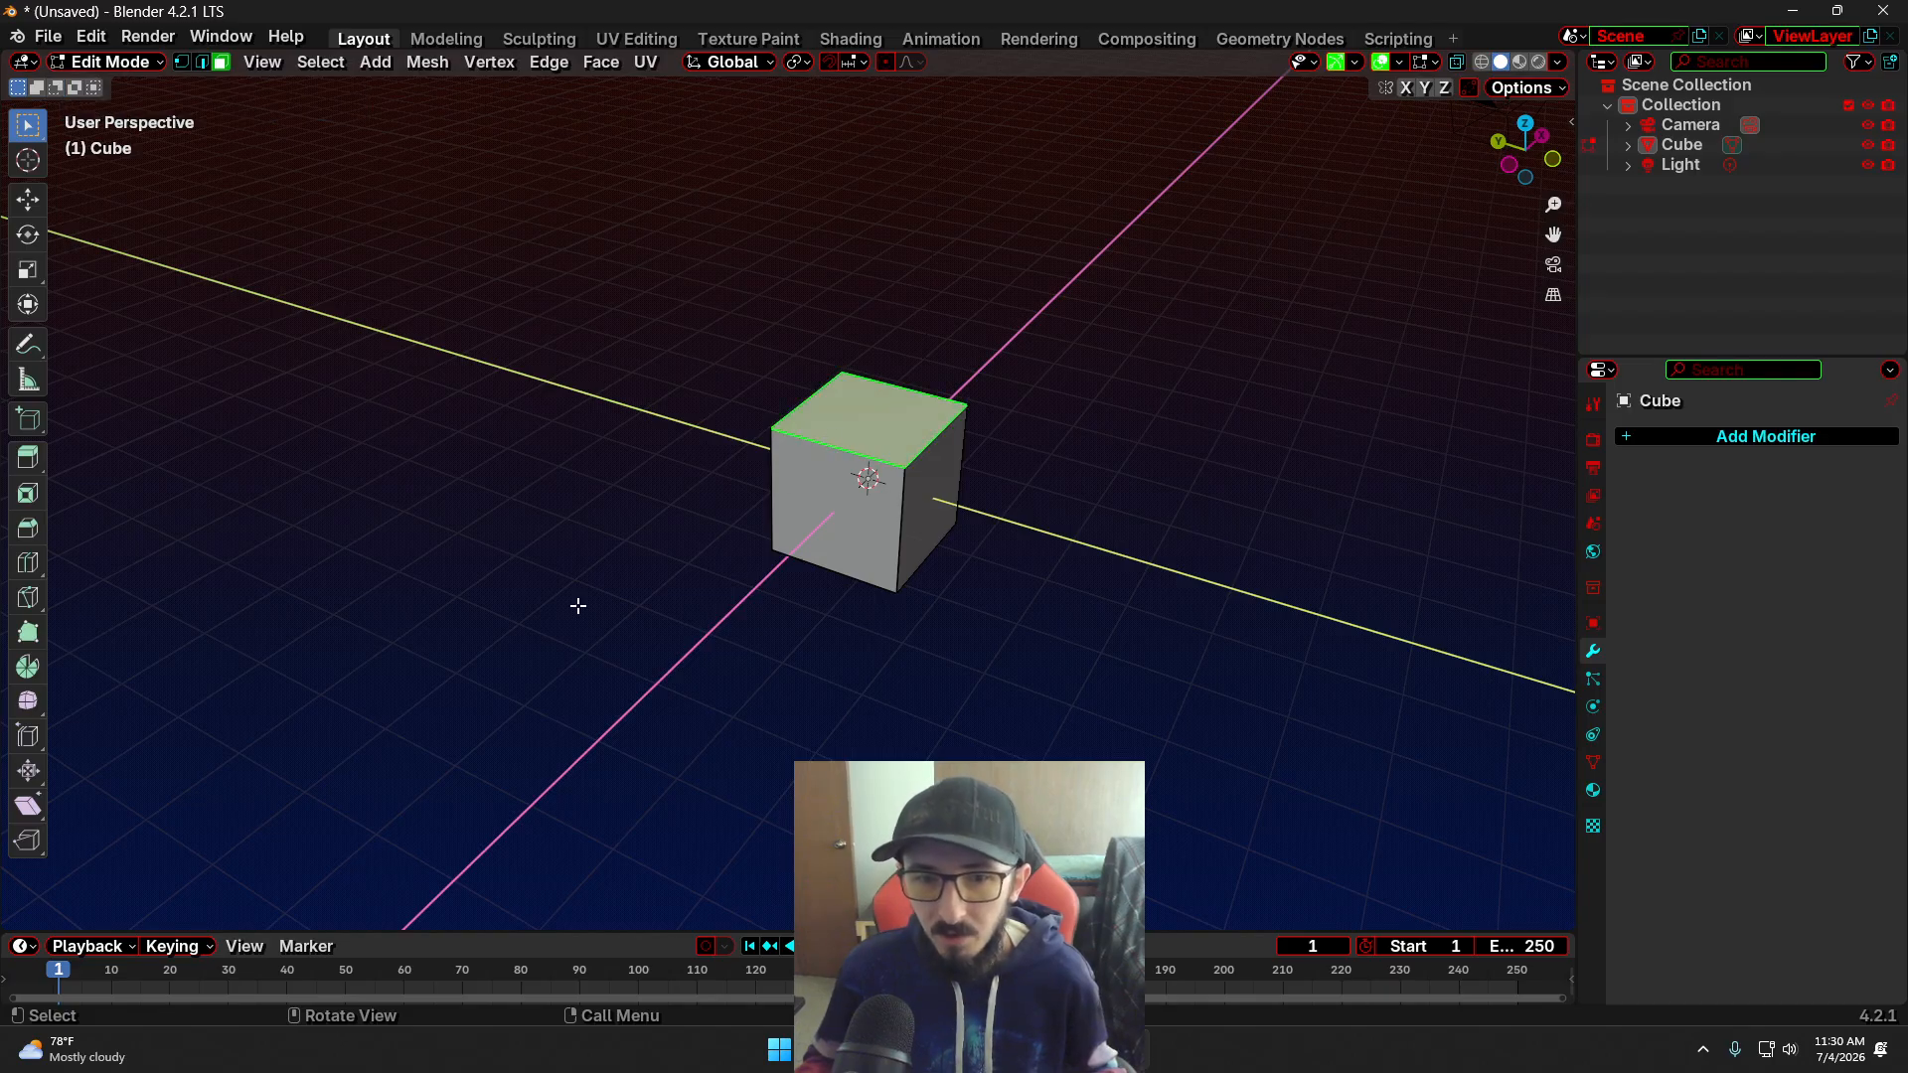
left_click(737, 645)
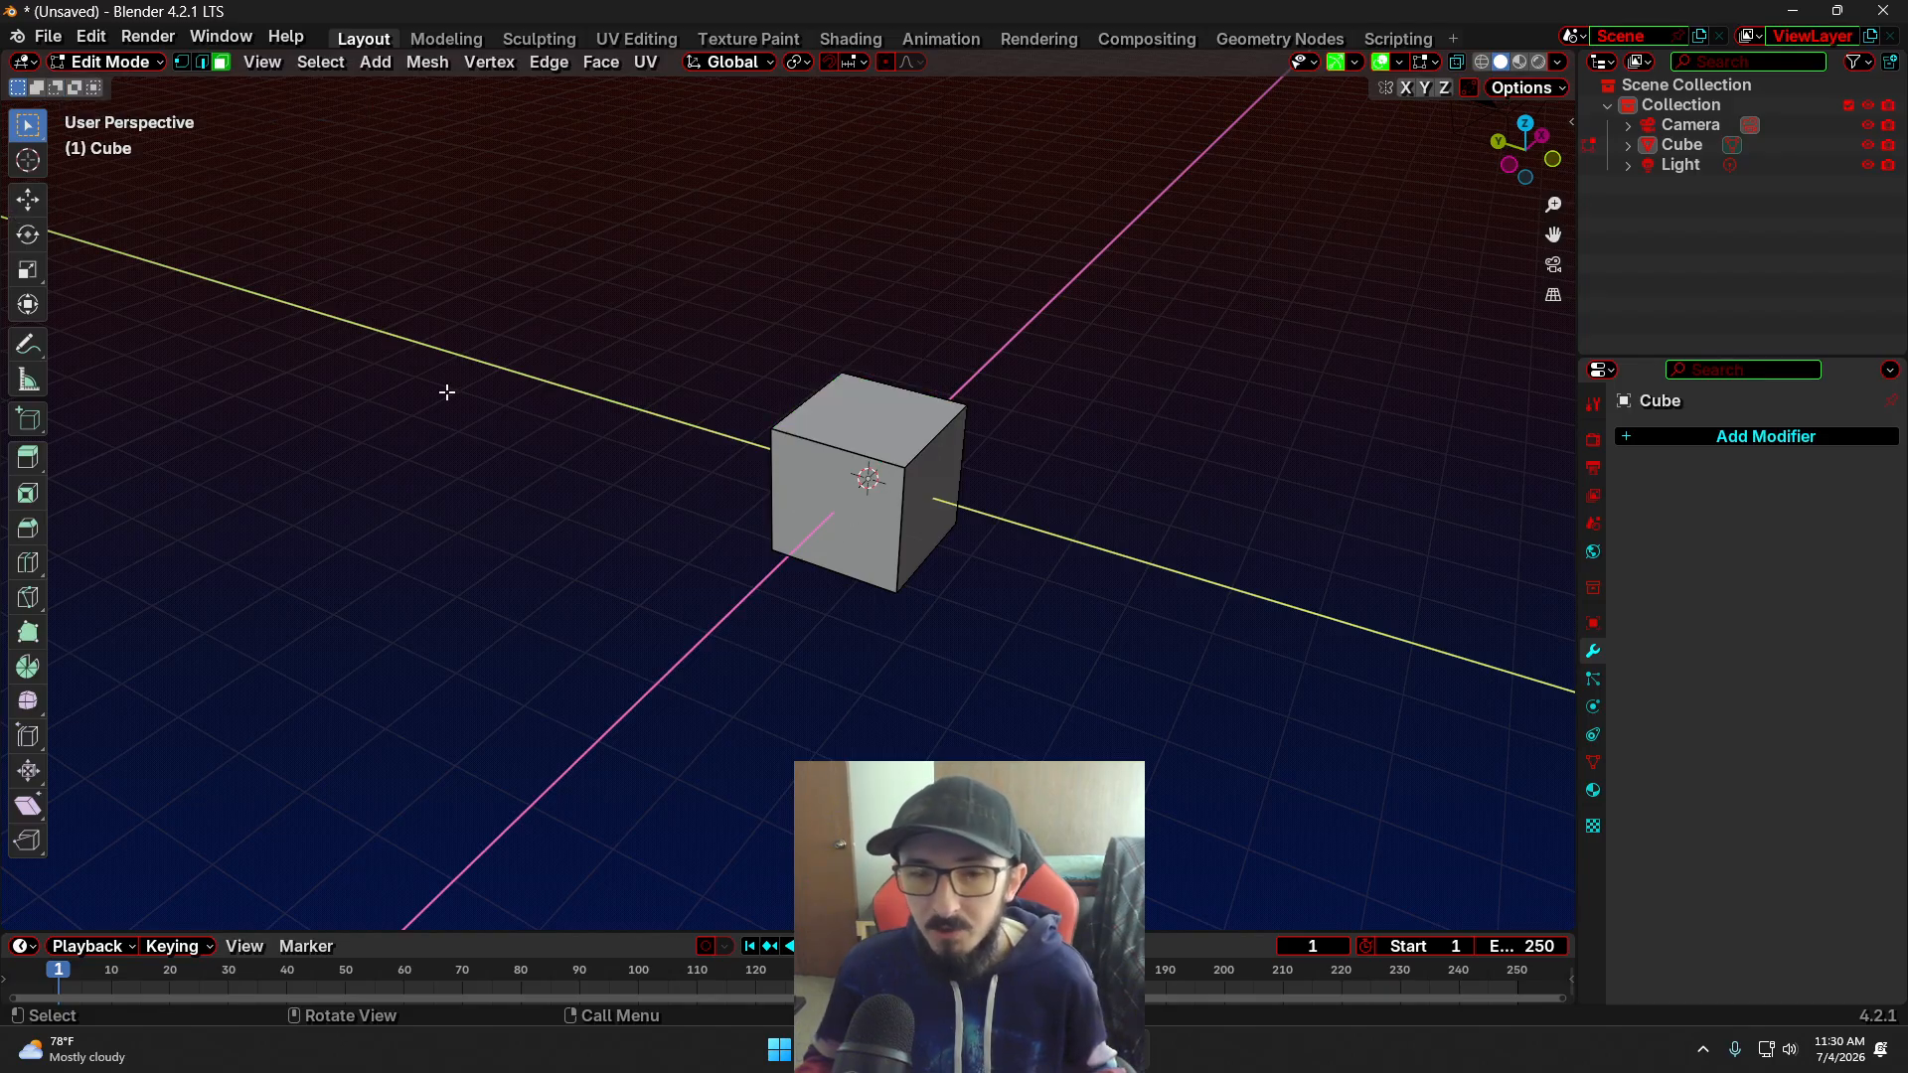
Switch from Edit Mode to Object Mode and select the cube
key("Tab")
left_click(872, 449)
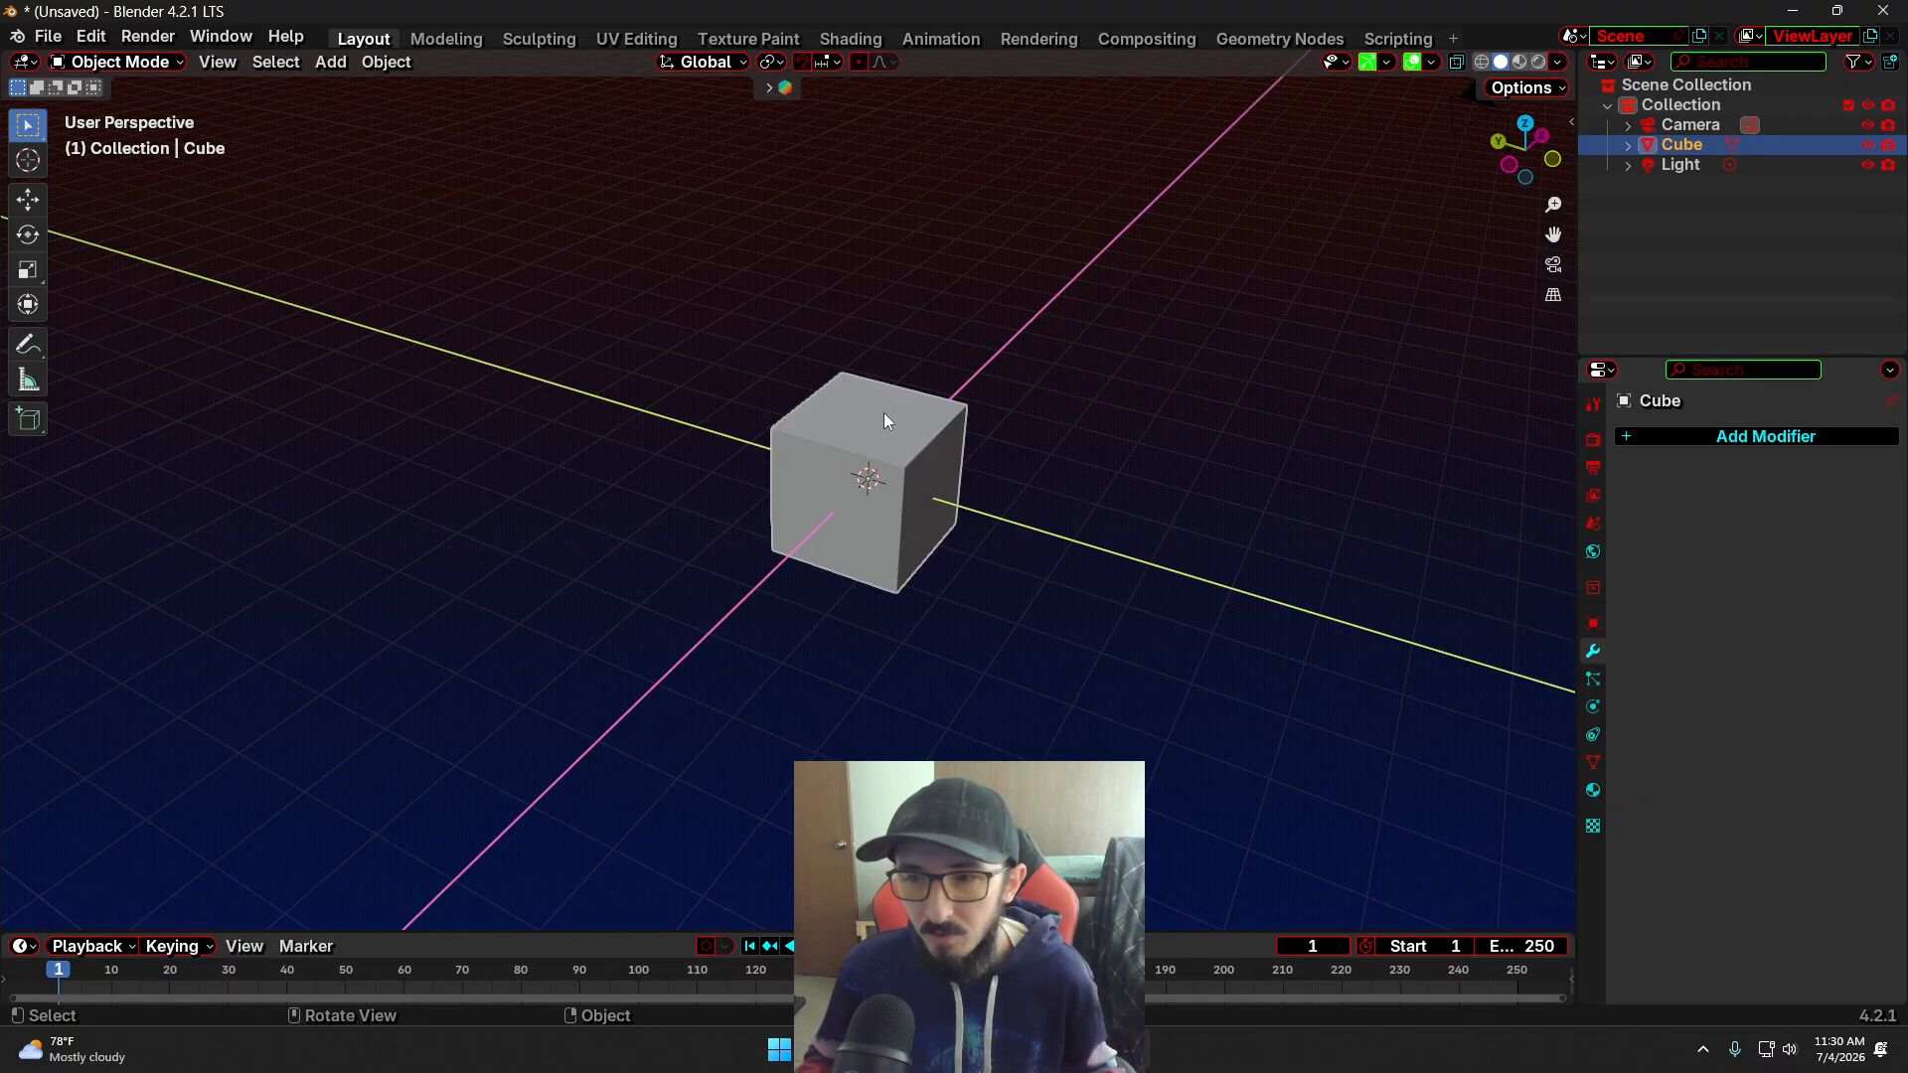
key("Tab")
key("Tab")
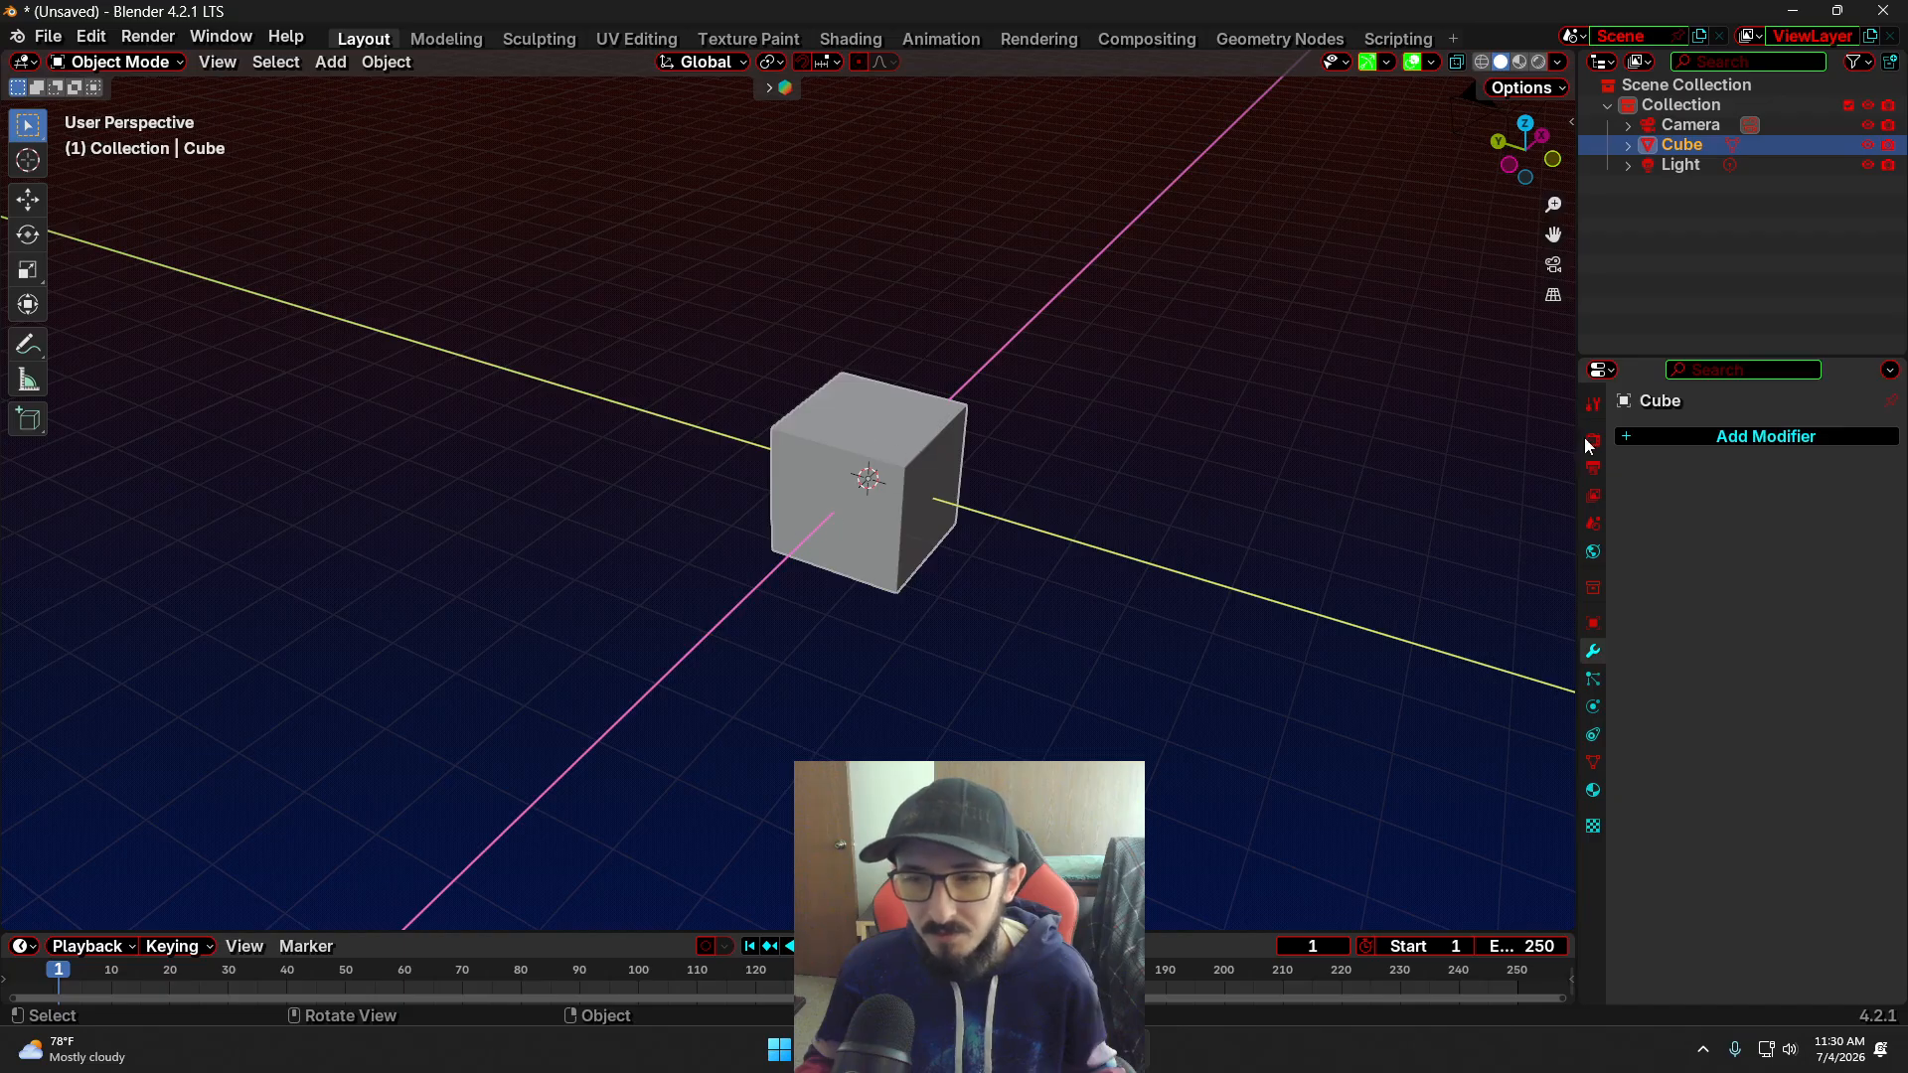
Add an Array modifier to the cube with a count of 5 and a relative X offset factor of 1.9
left_click(1746, 442)
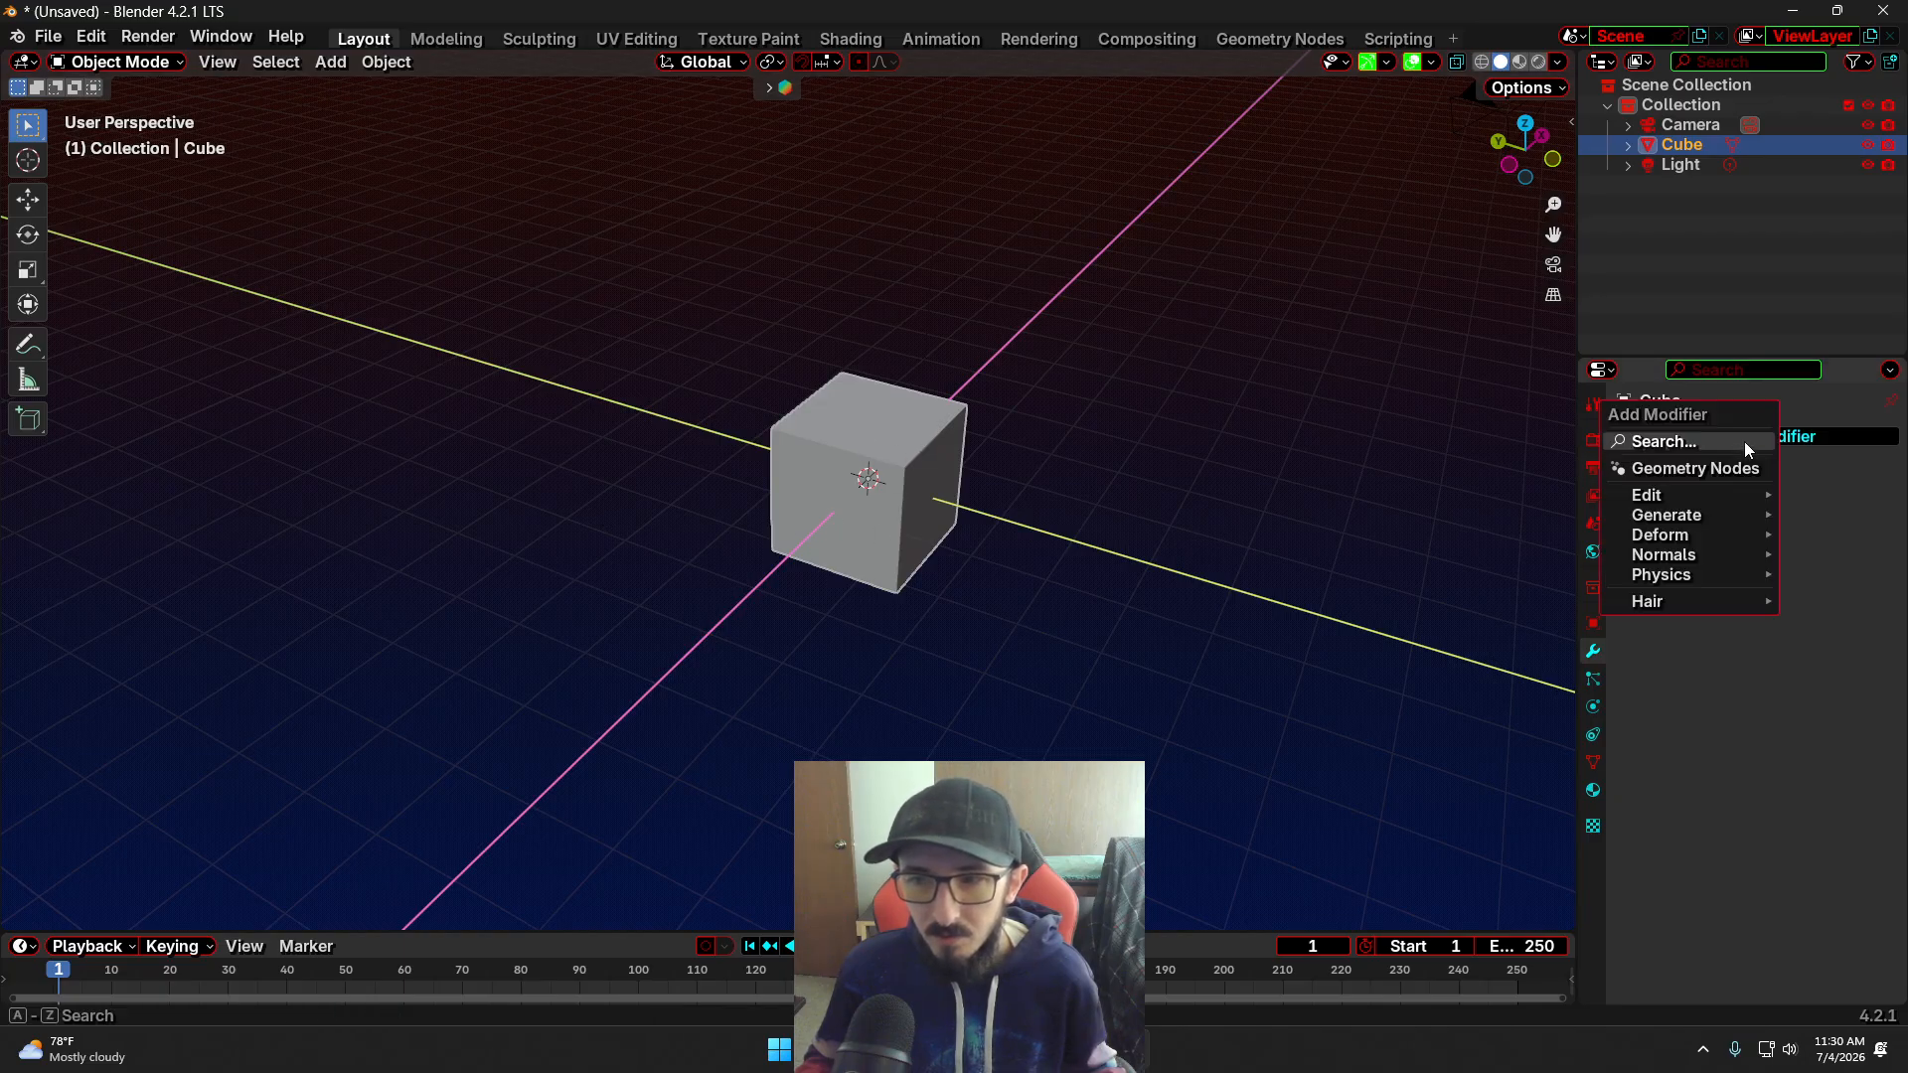
type("ar")
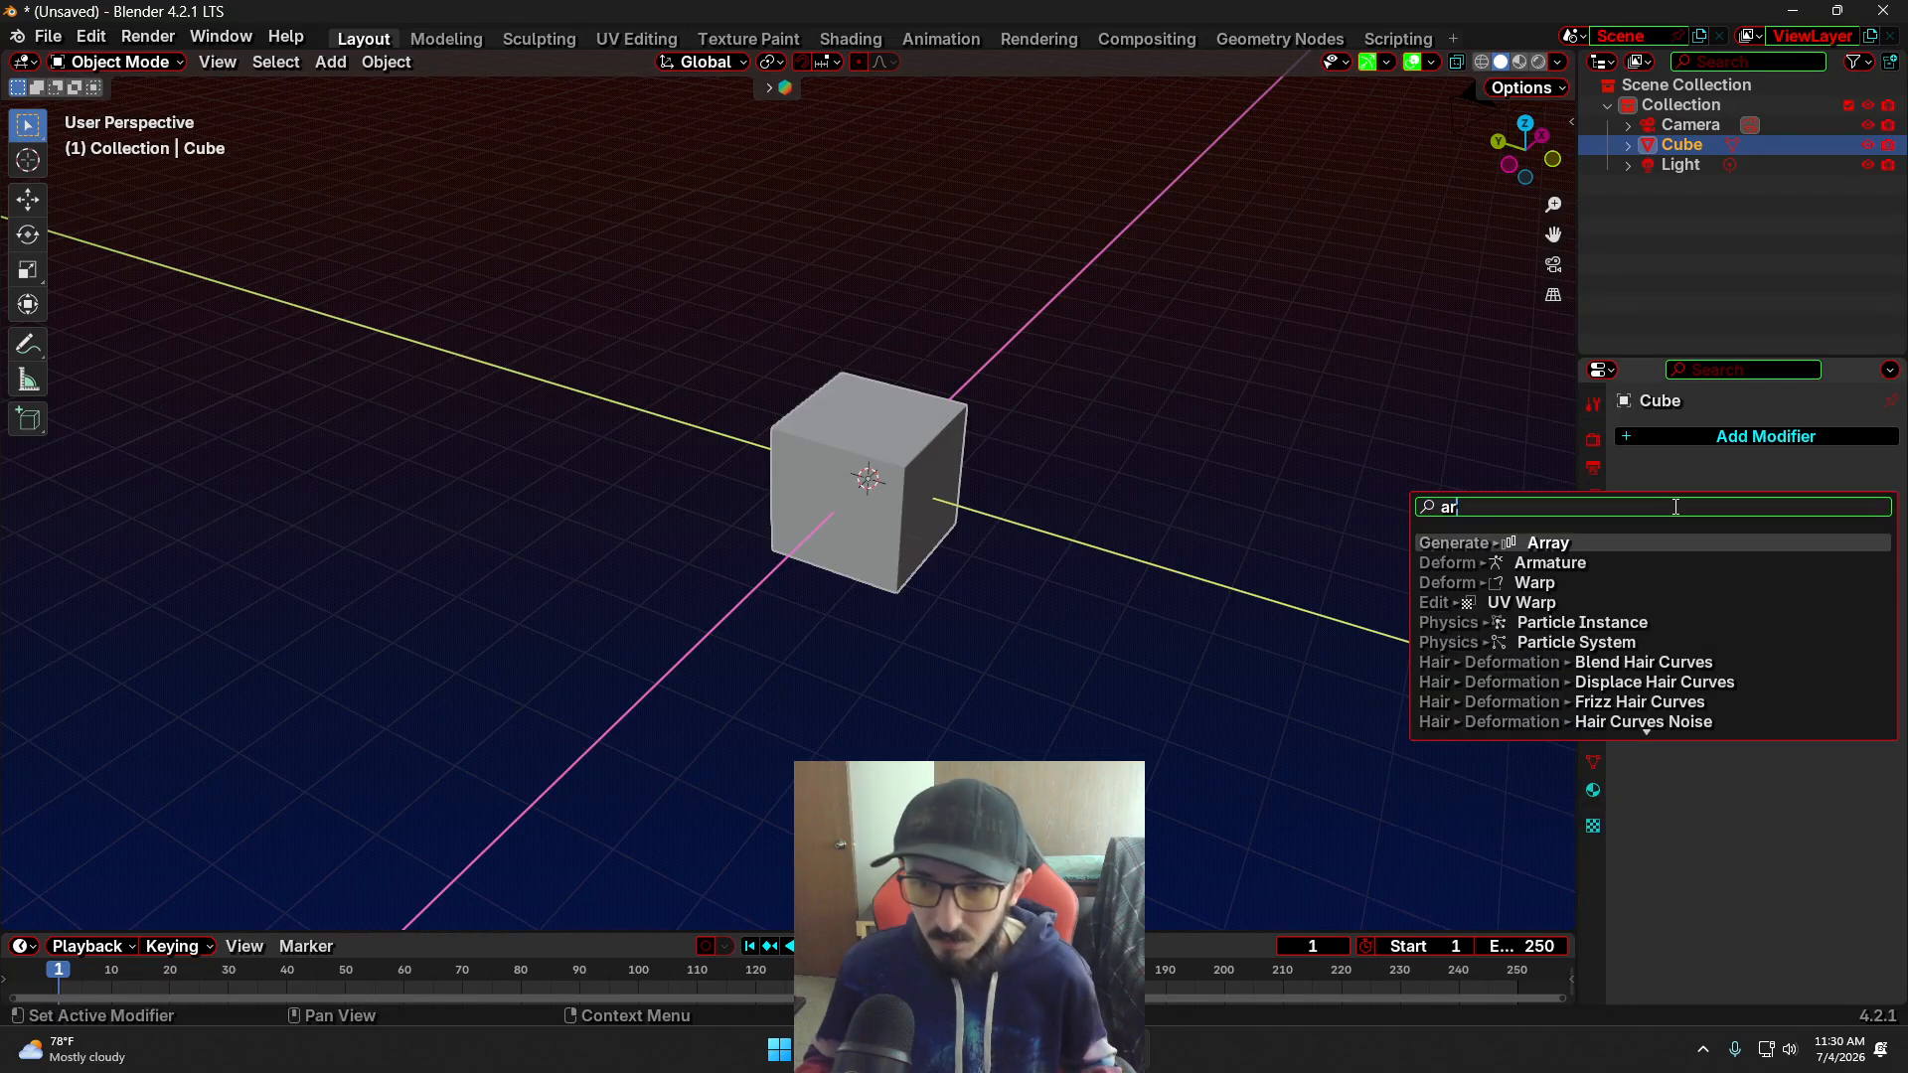
key("Return")
middle_click_drag(1325, 570, 1746, 586)
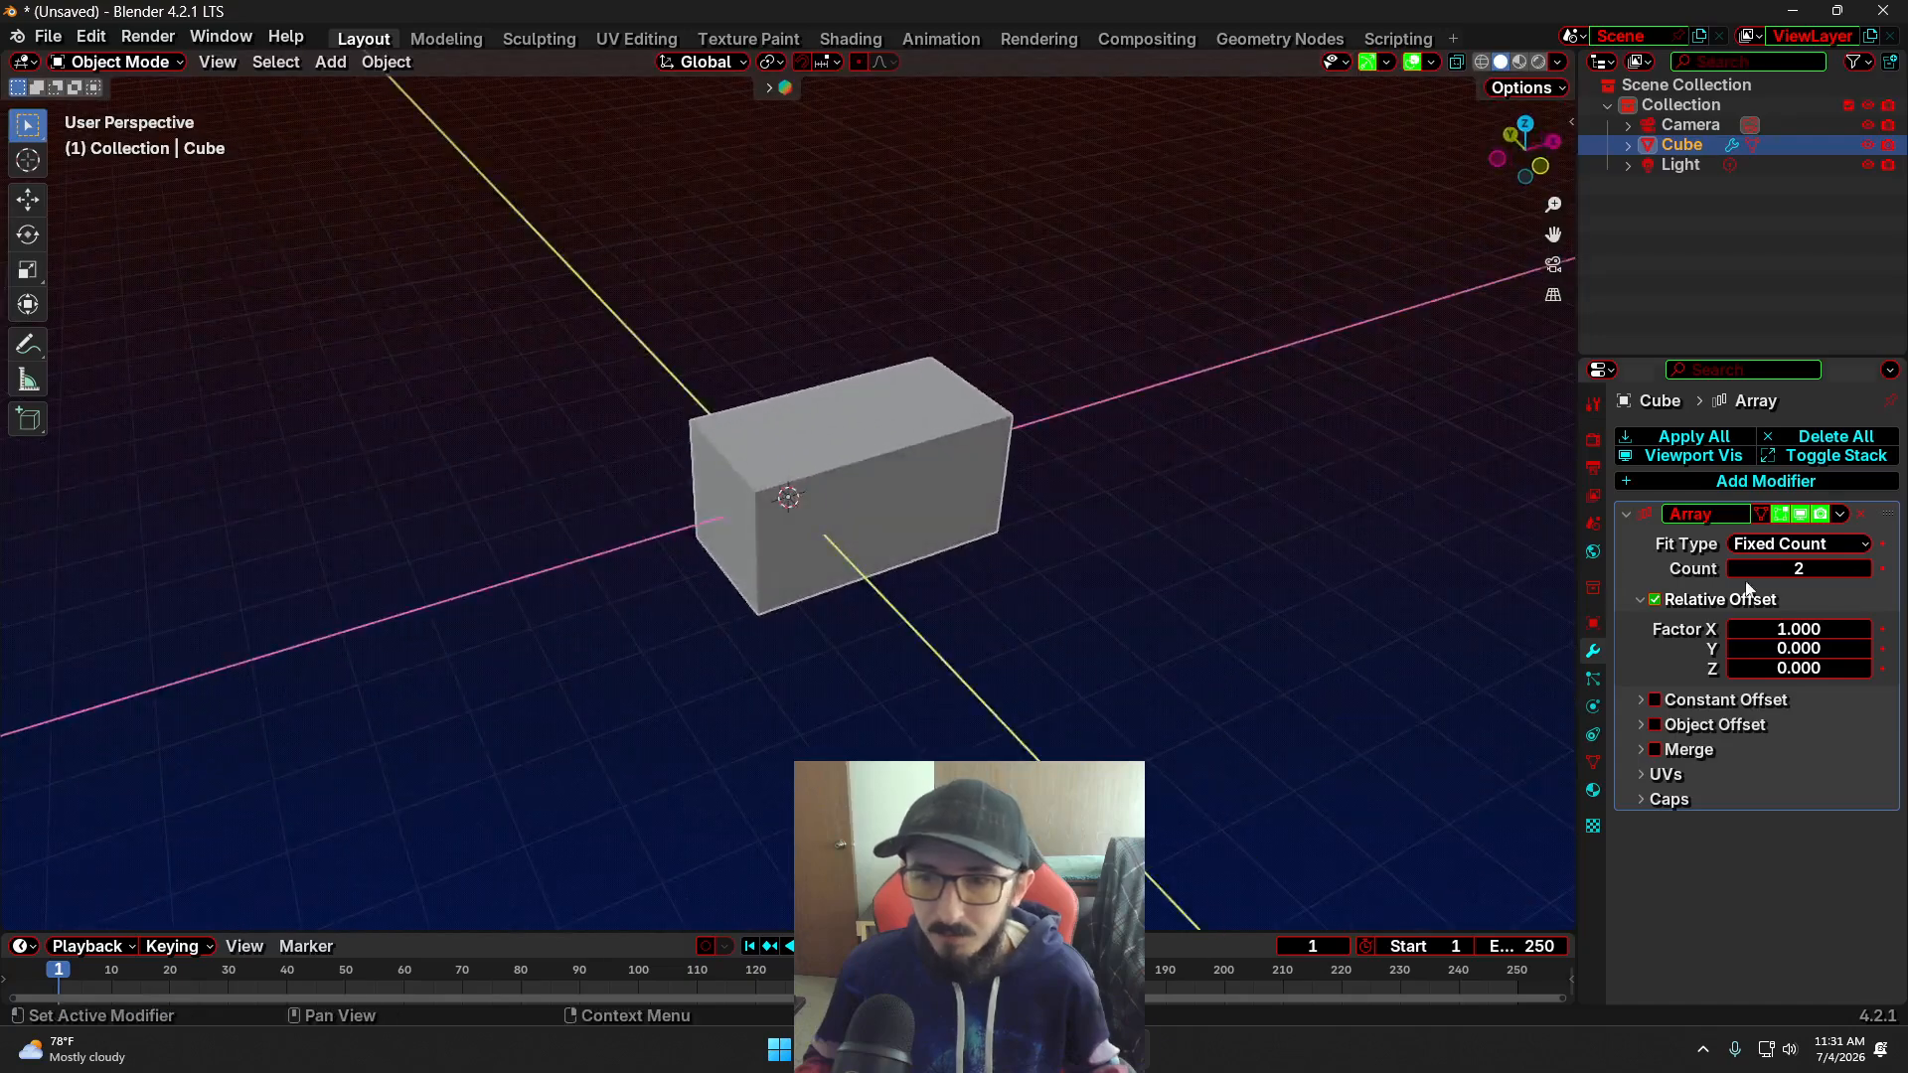
left_click(1814, 568)
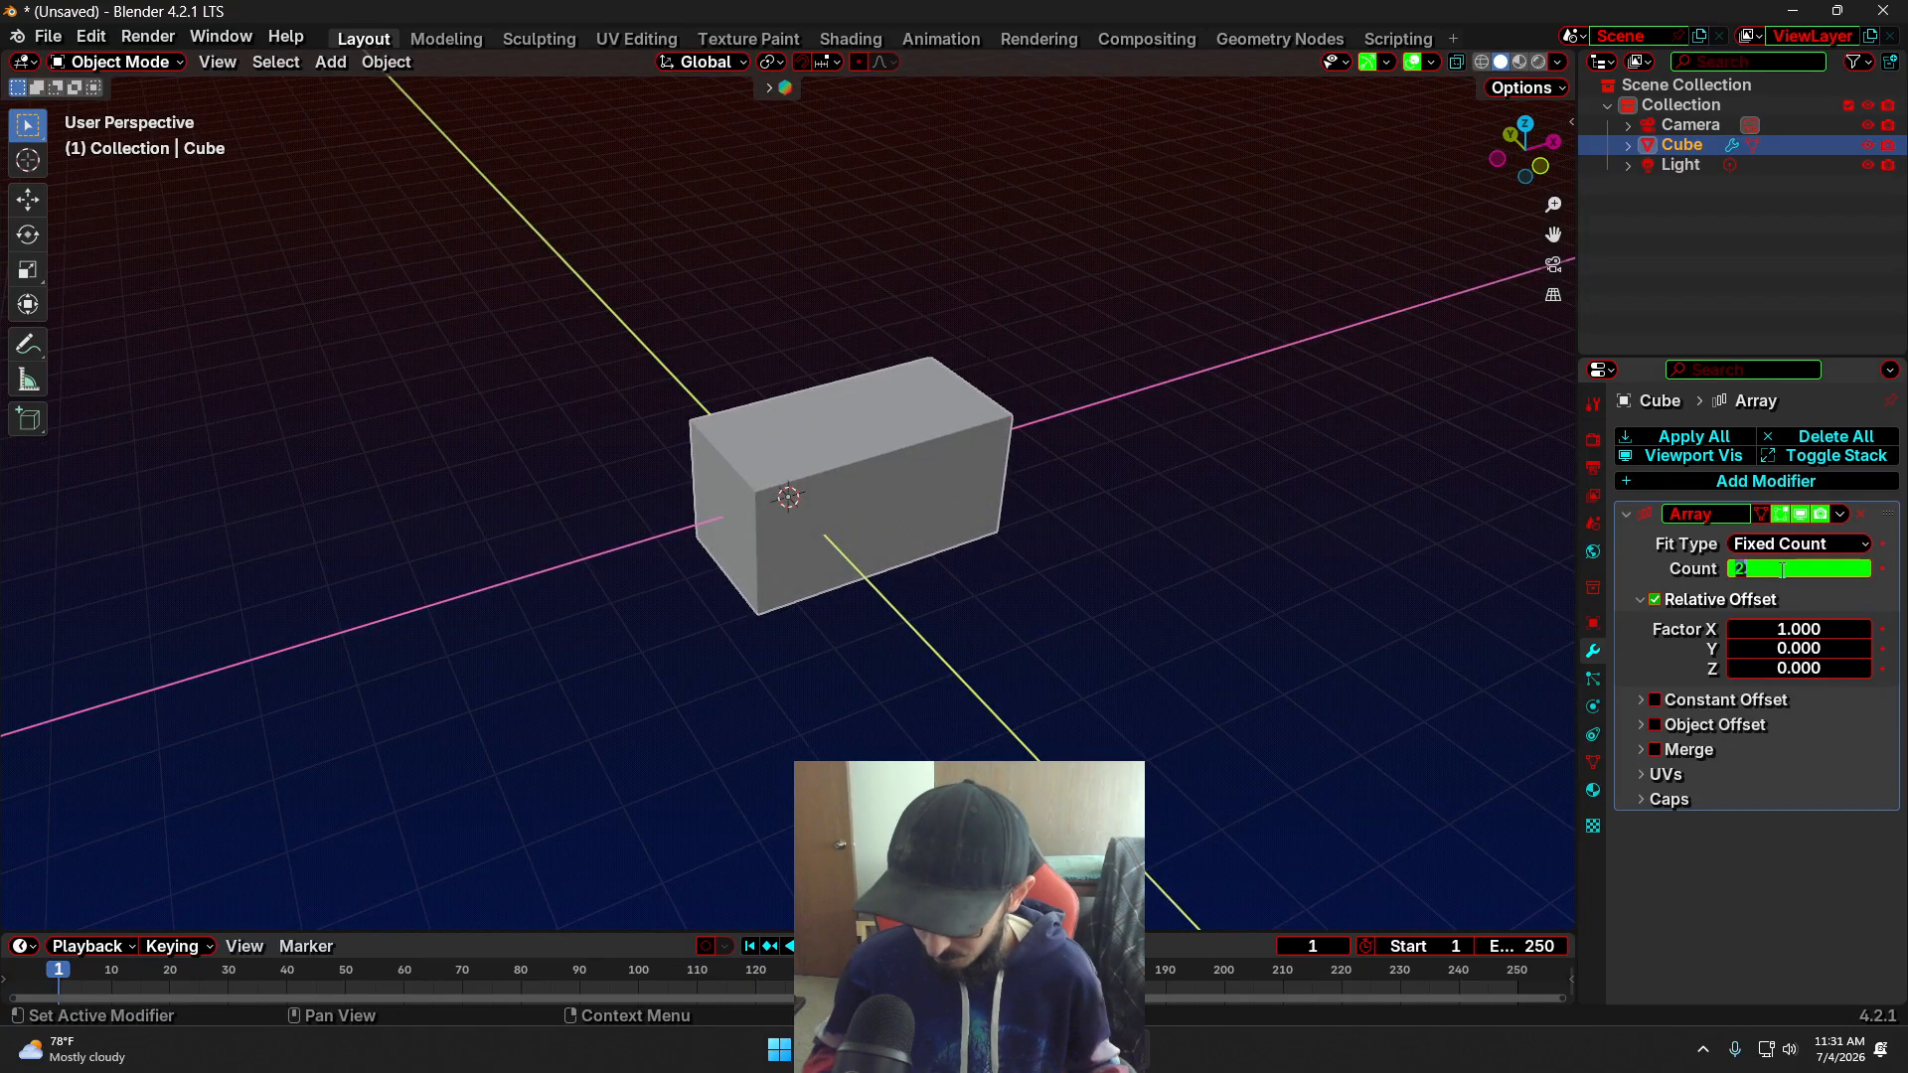
key("Return")
left_click_drag(1768, 631, 1808, 631)
middle_click_drag(1405, 622, 1088, 621)
Turn off the Array modifier's Edit Mode display and compare the copies in Edit Mode and Object Mode
key("Tab")
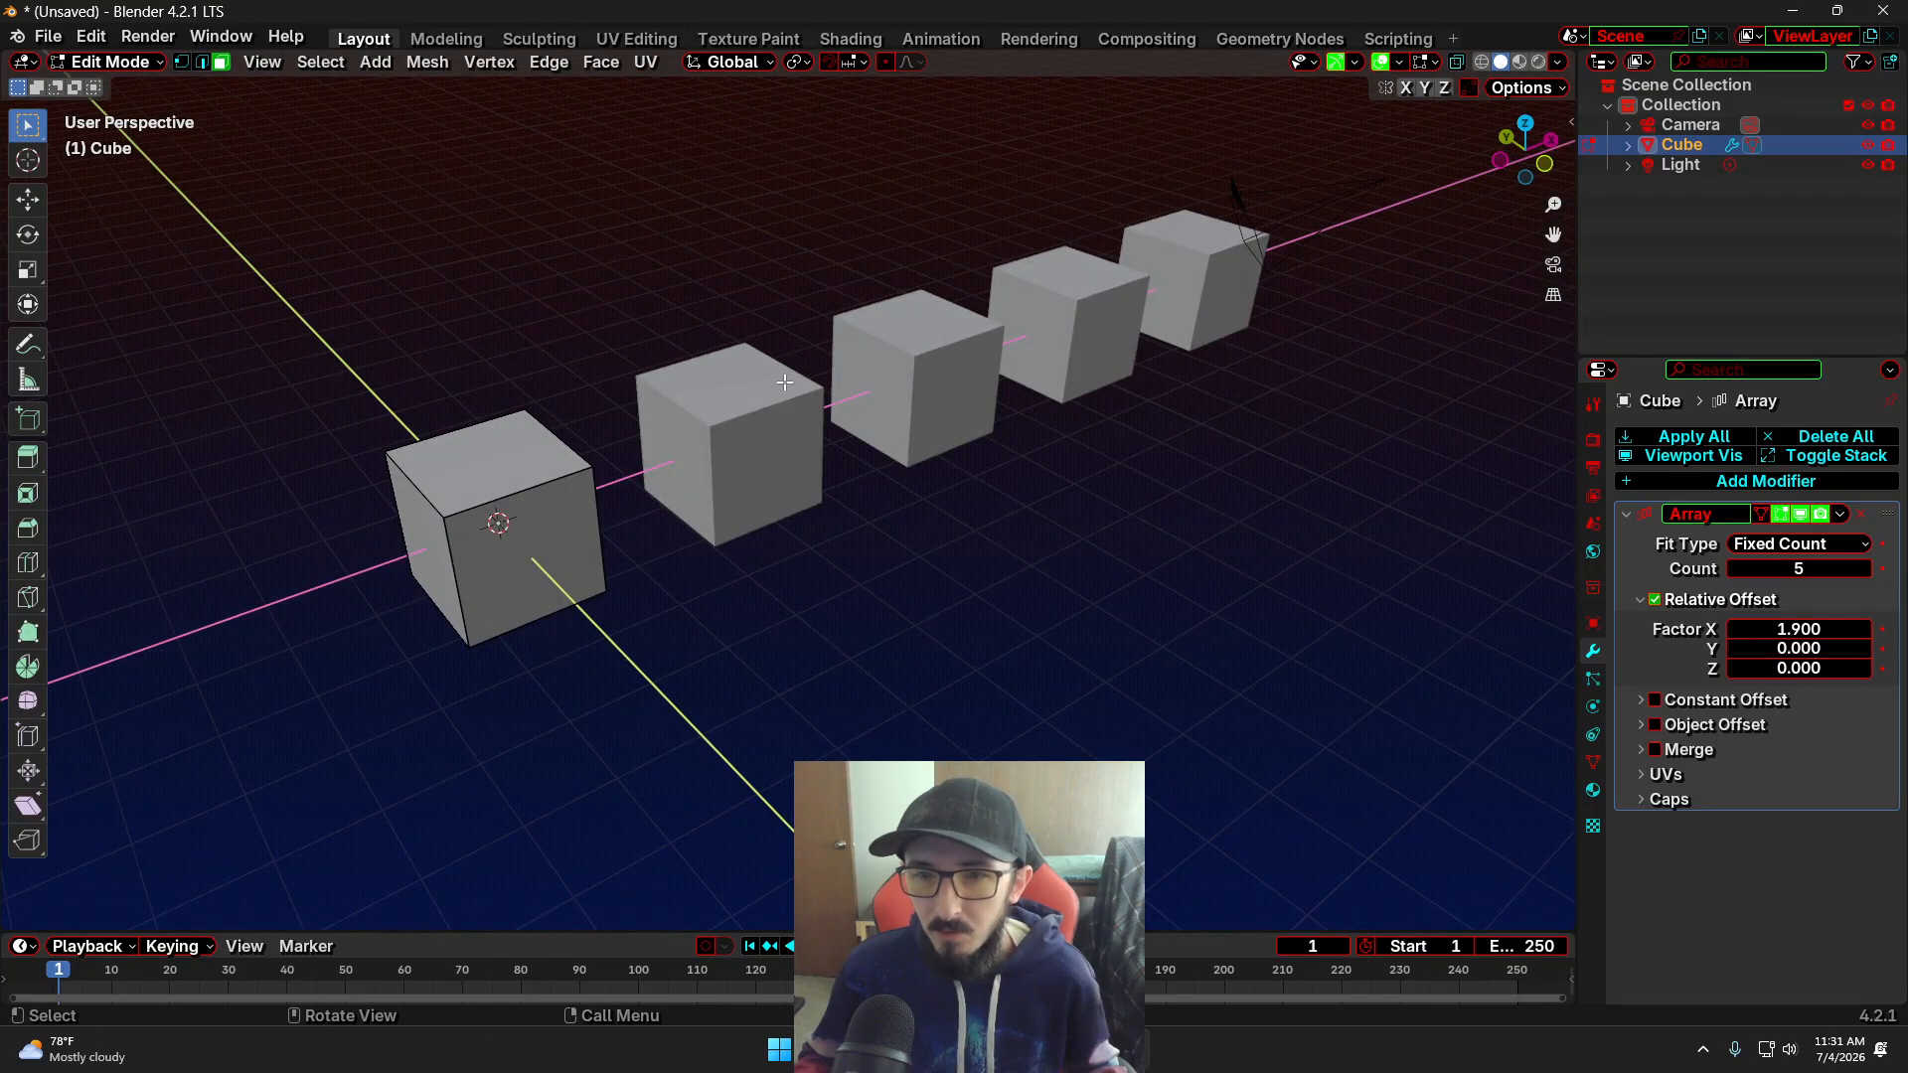
left_click(1785, 514)
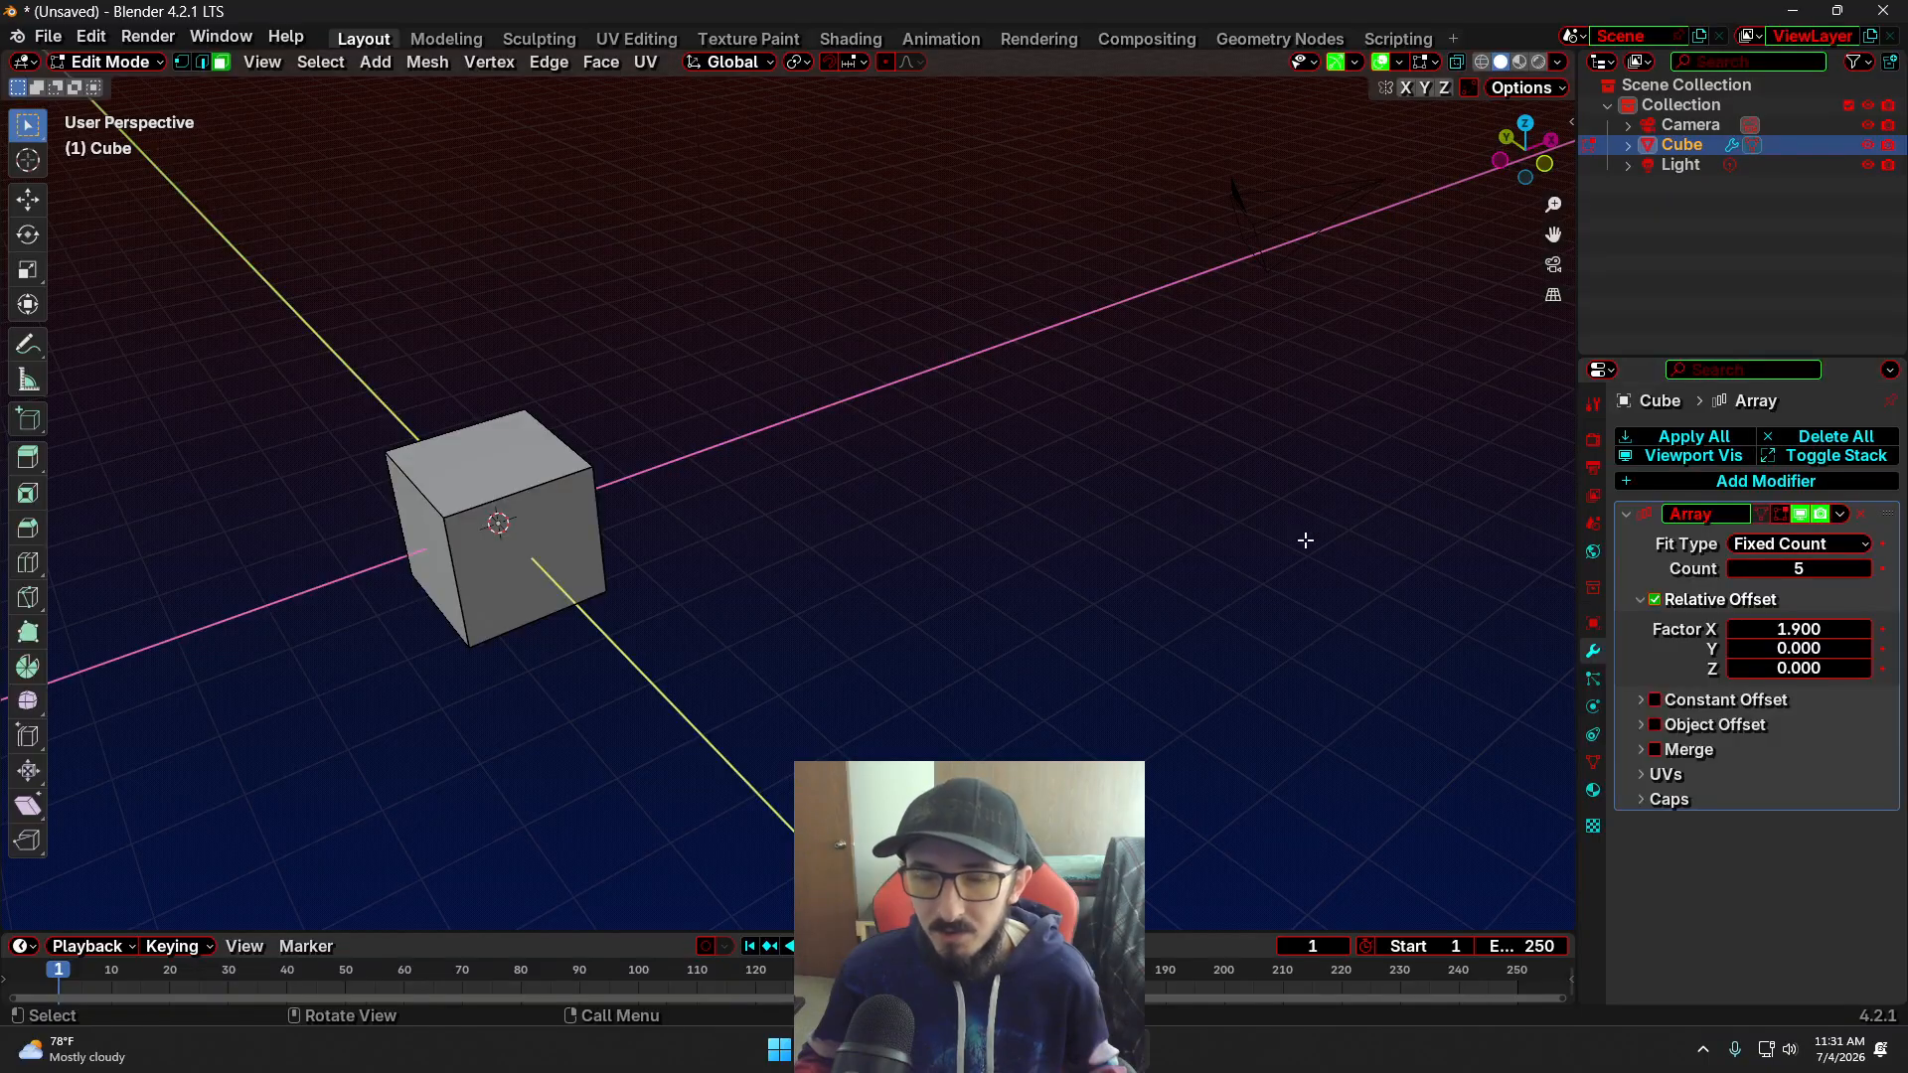
key("Tab")
key("Tab")
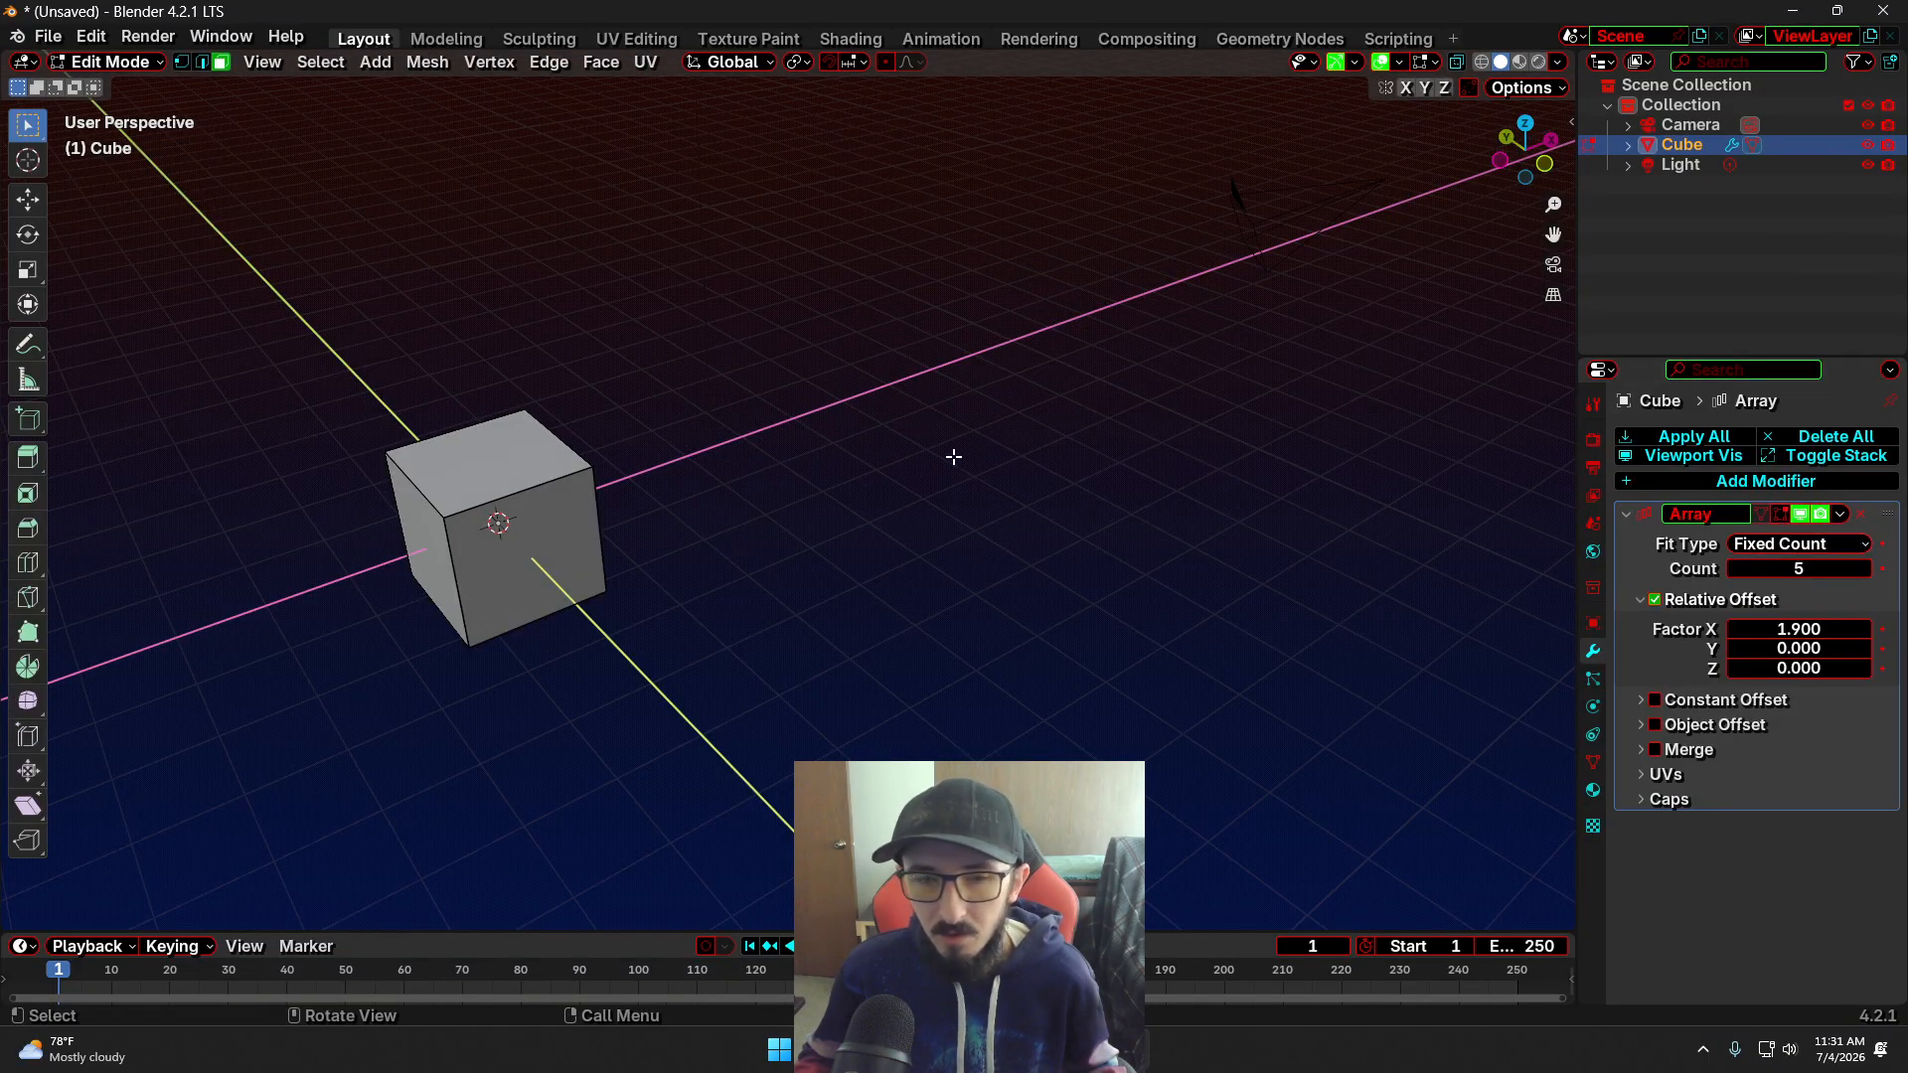
key("Tab")
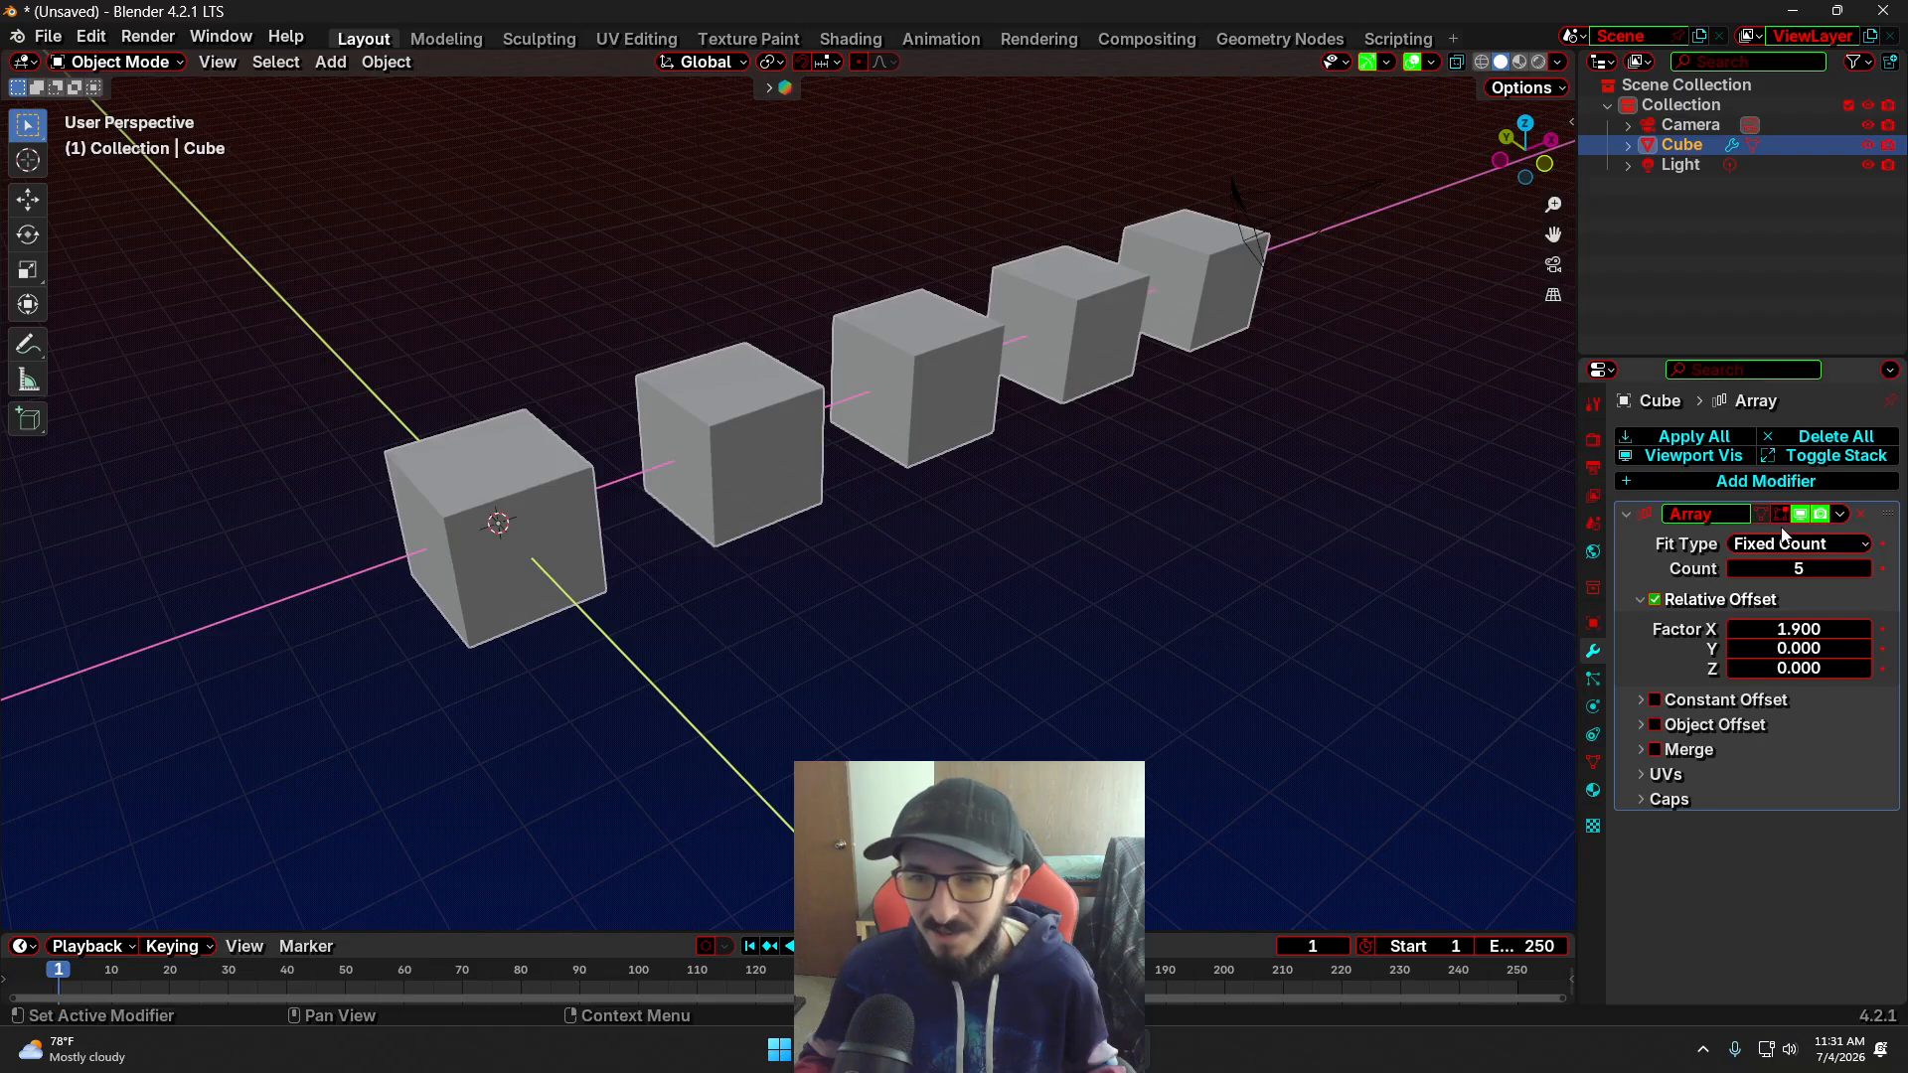
key("Tab")
key("Tab")
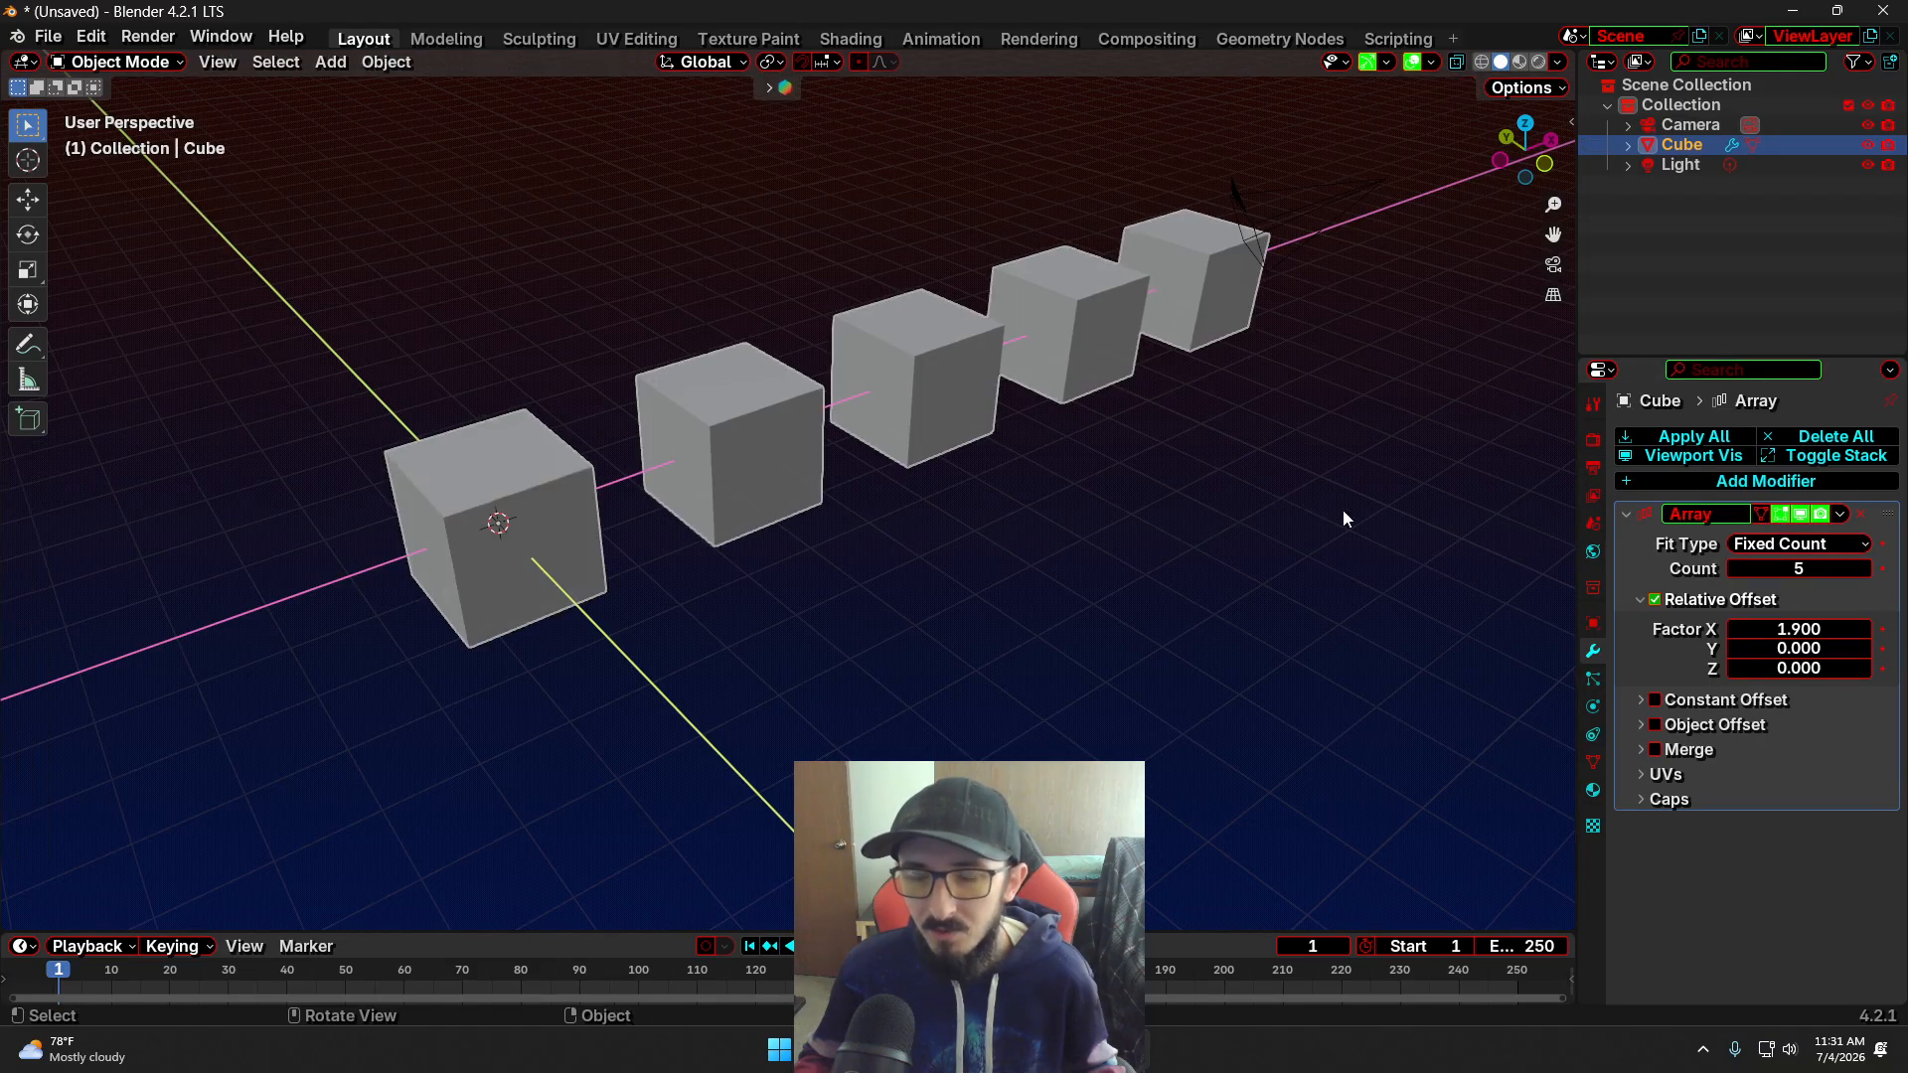
key("Tab")
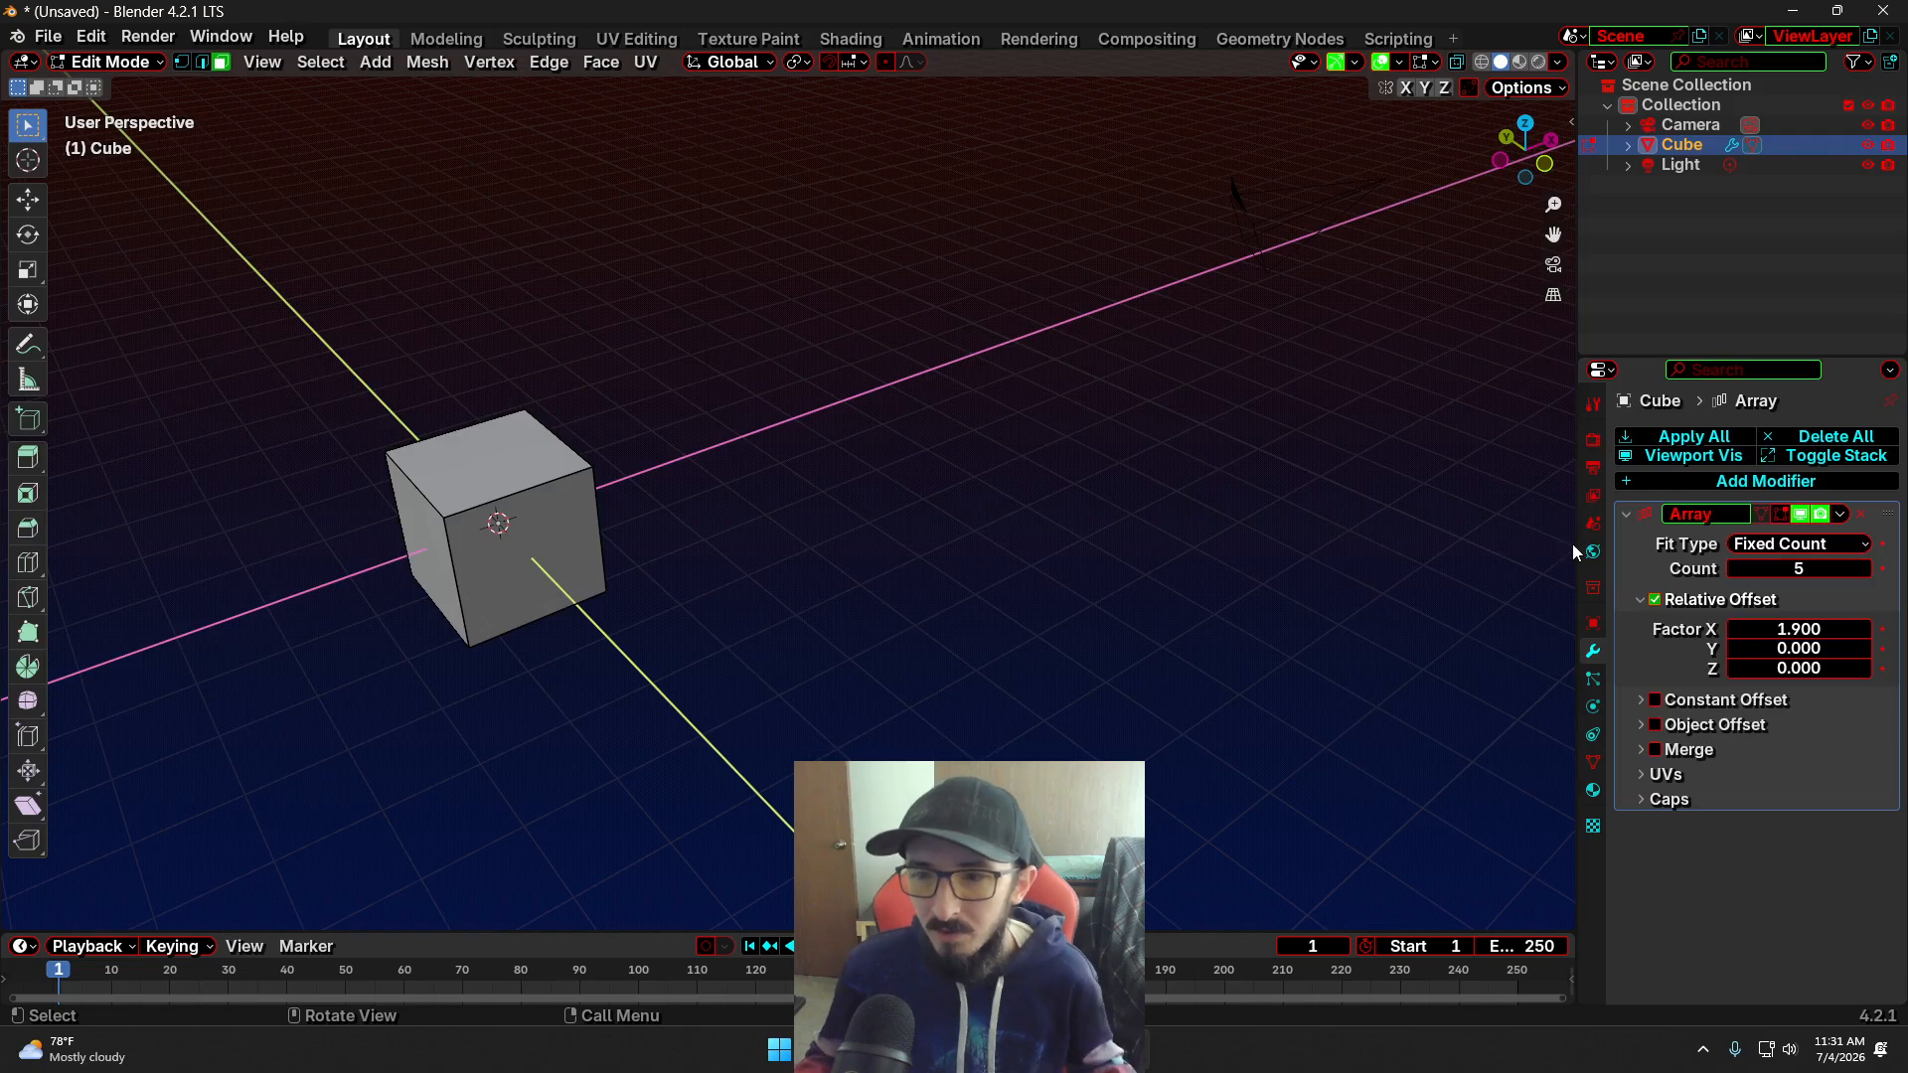
key("Tab")
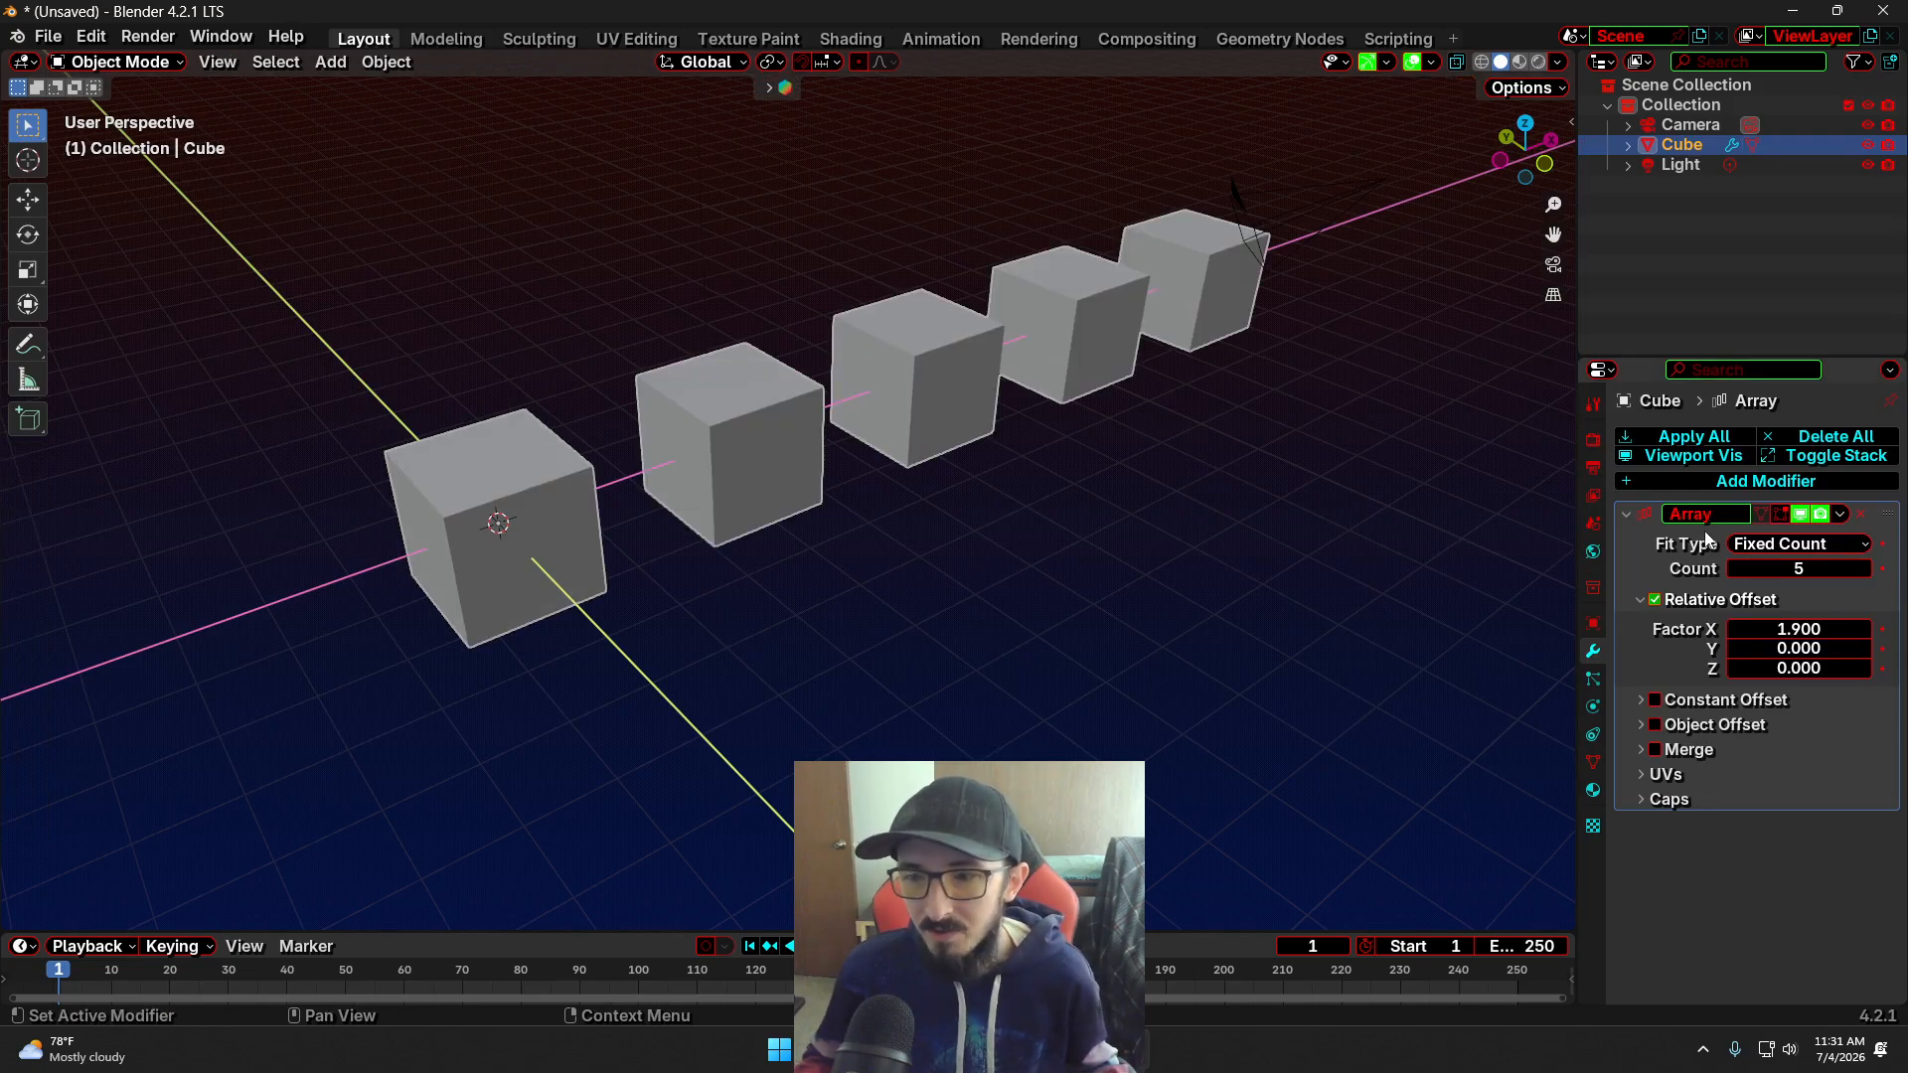
Delete the Array modifier from the cube
left_click(1861, 513)
mouse_move(957, 562)
middle_mouse_down()
mouse_move(981, 533)
mouse_move(872, 538)
mouse_move(1040, 634)
mouse_move(864, 533)
mouse_move(874, 584)
mouse_move(1087, 640)
mouse_move(831, 529)
mouse_move(817, 554)
mouse_move(729, 572)
mouse_move(848, 546)
mouse_move(911, 503)
mouse_move(942, 551)
middle_mouse_up()
scroll(826, 511, "down", 3)
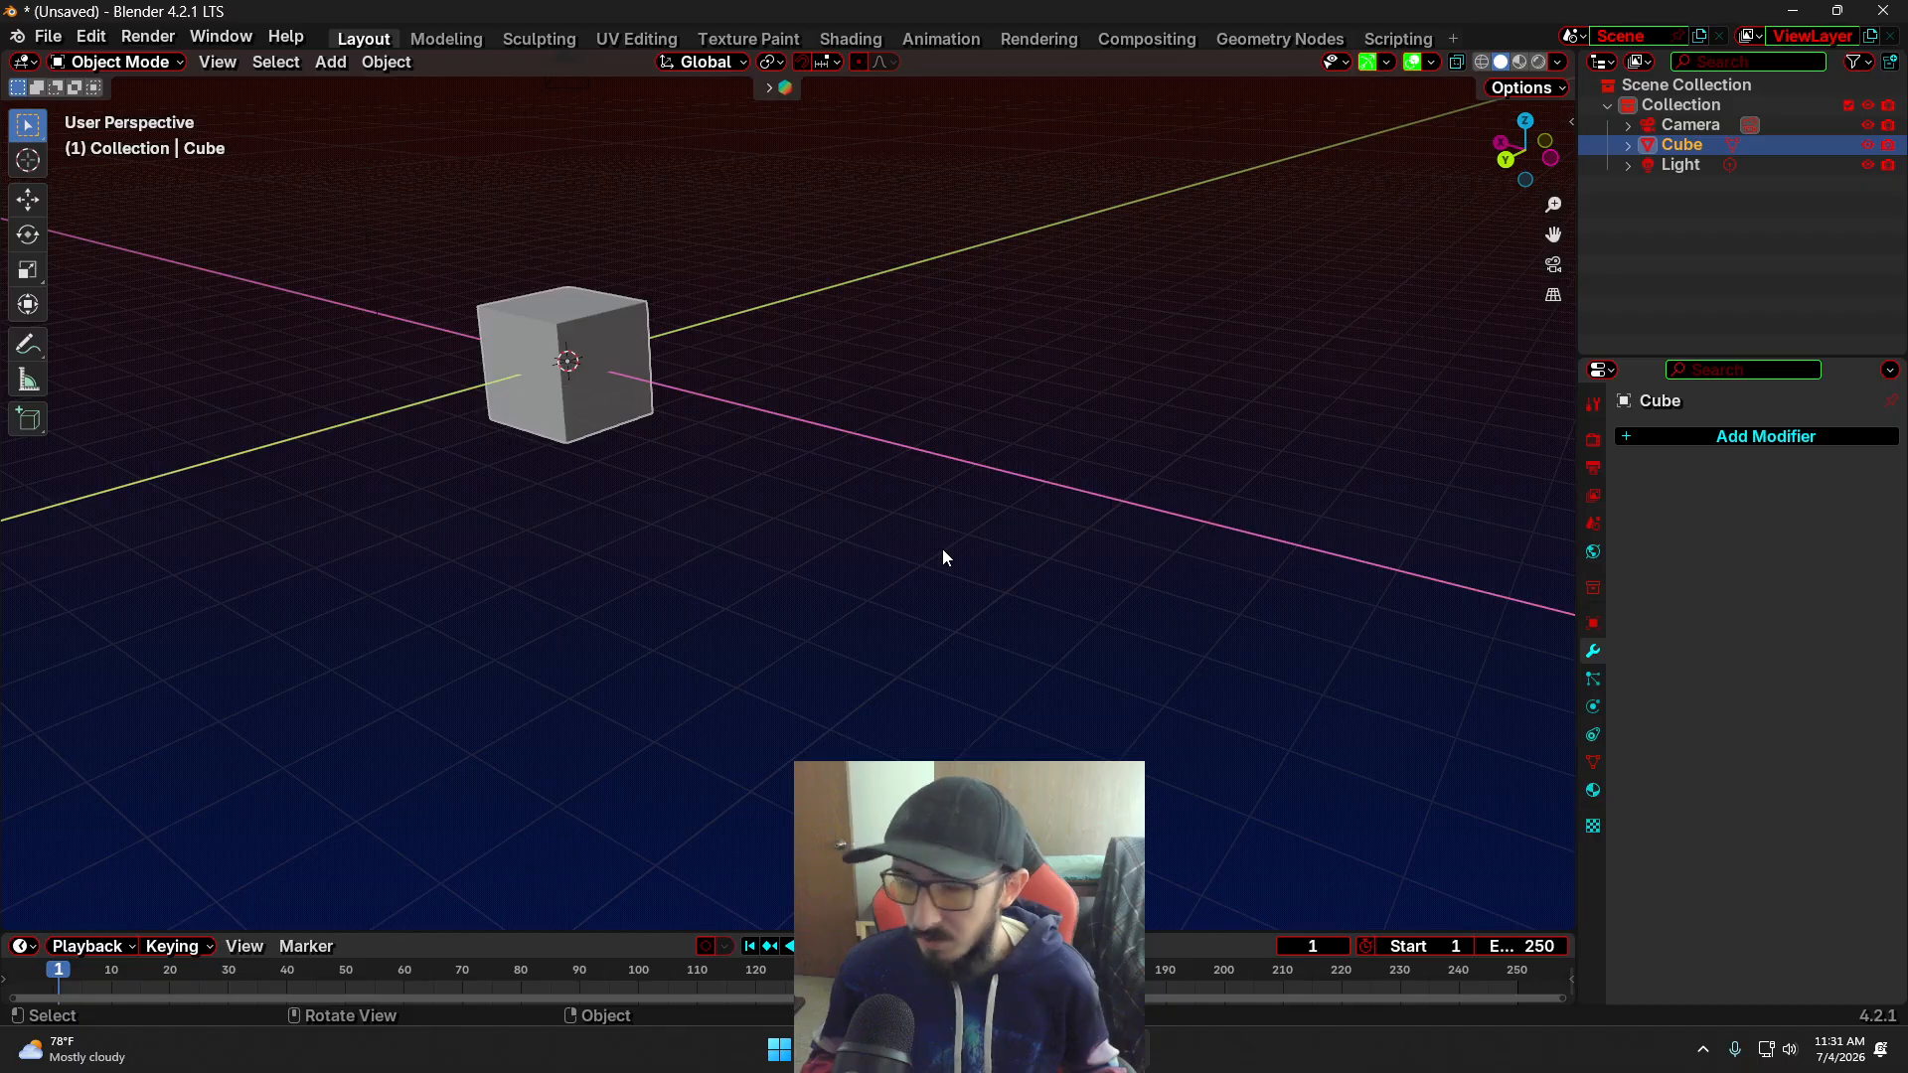
Frame the selected cube in the view and examine it from different angles and distances
key("KP_Decimal")
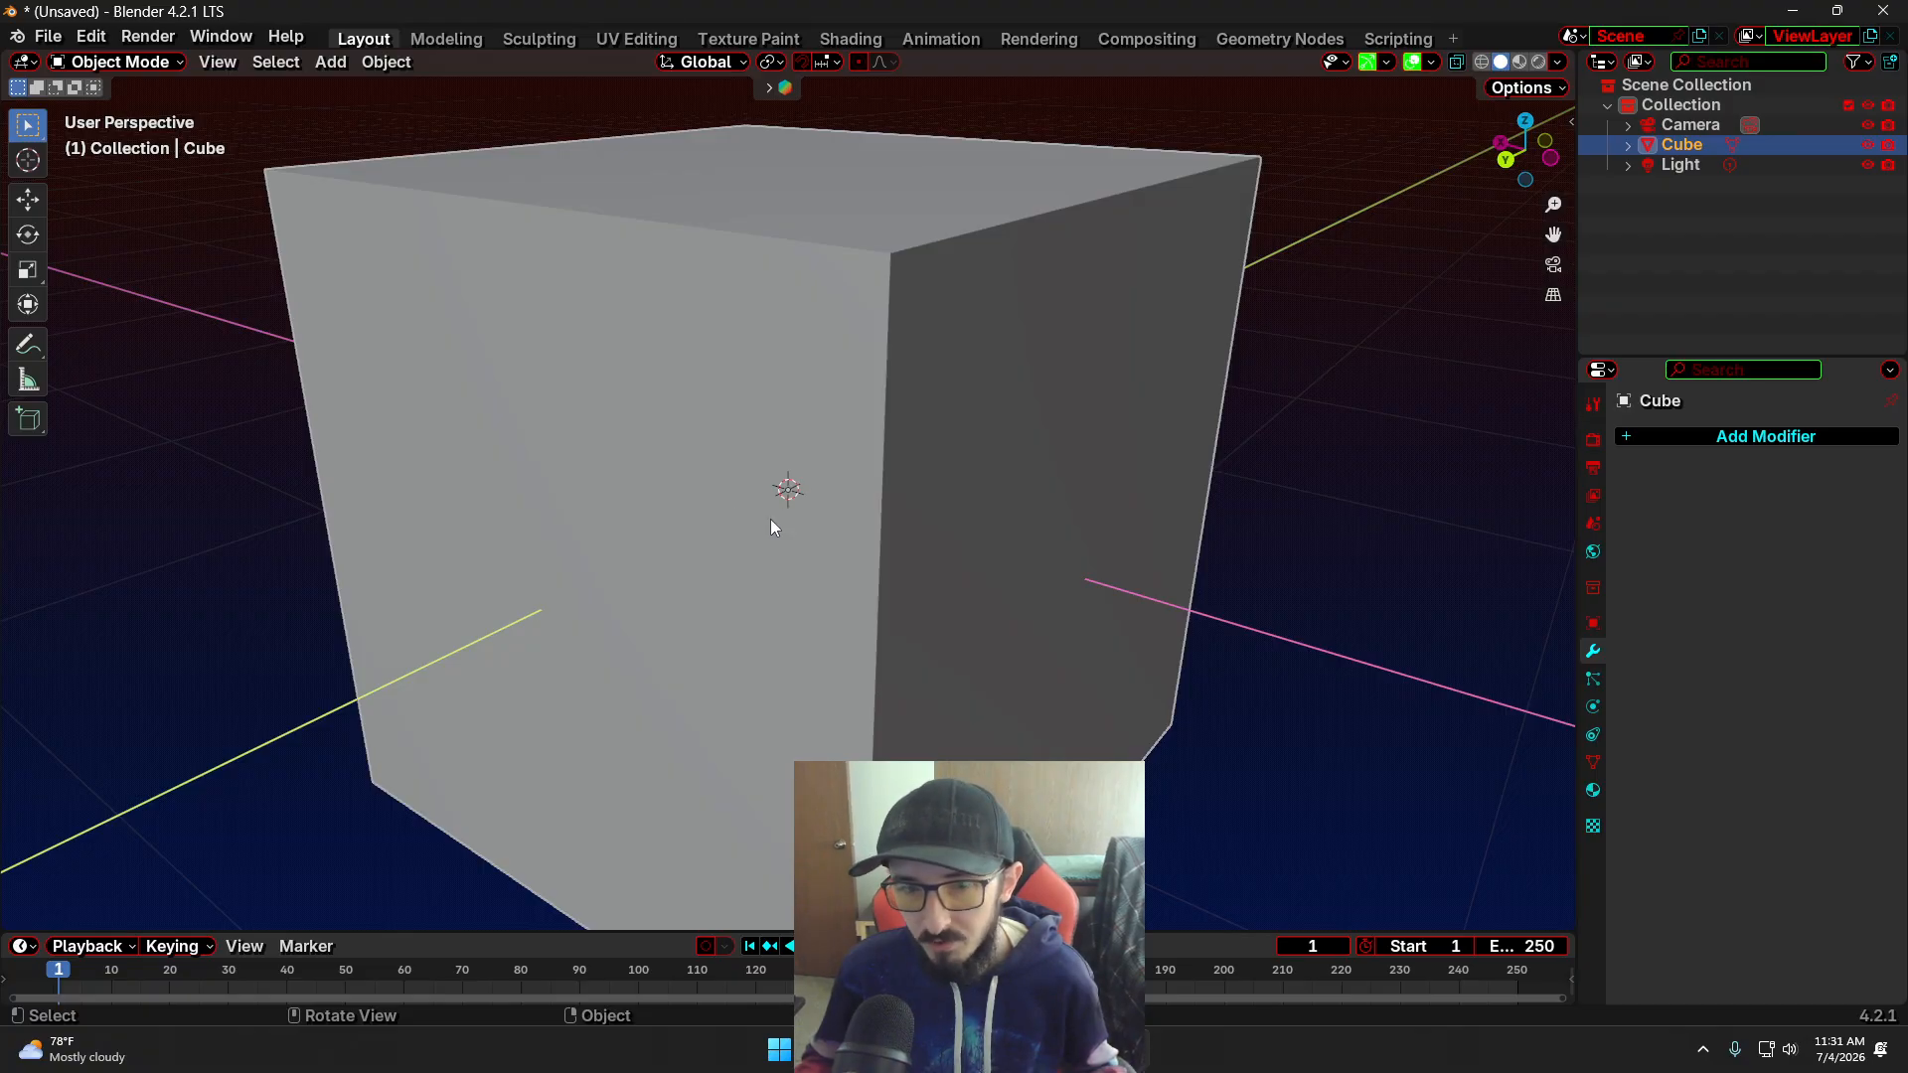
scroll(795, 532, "down", 5)
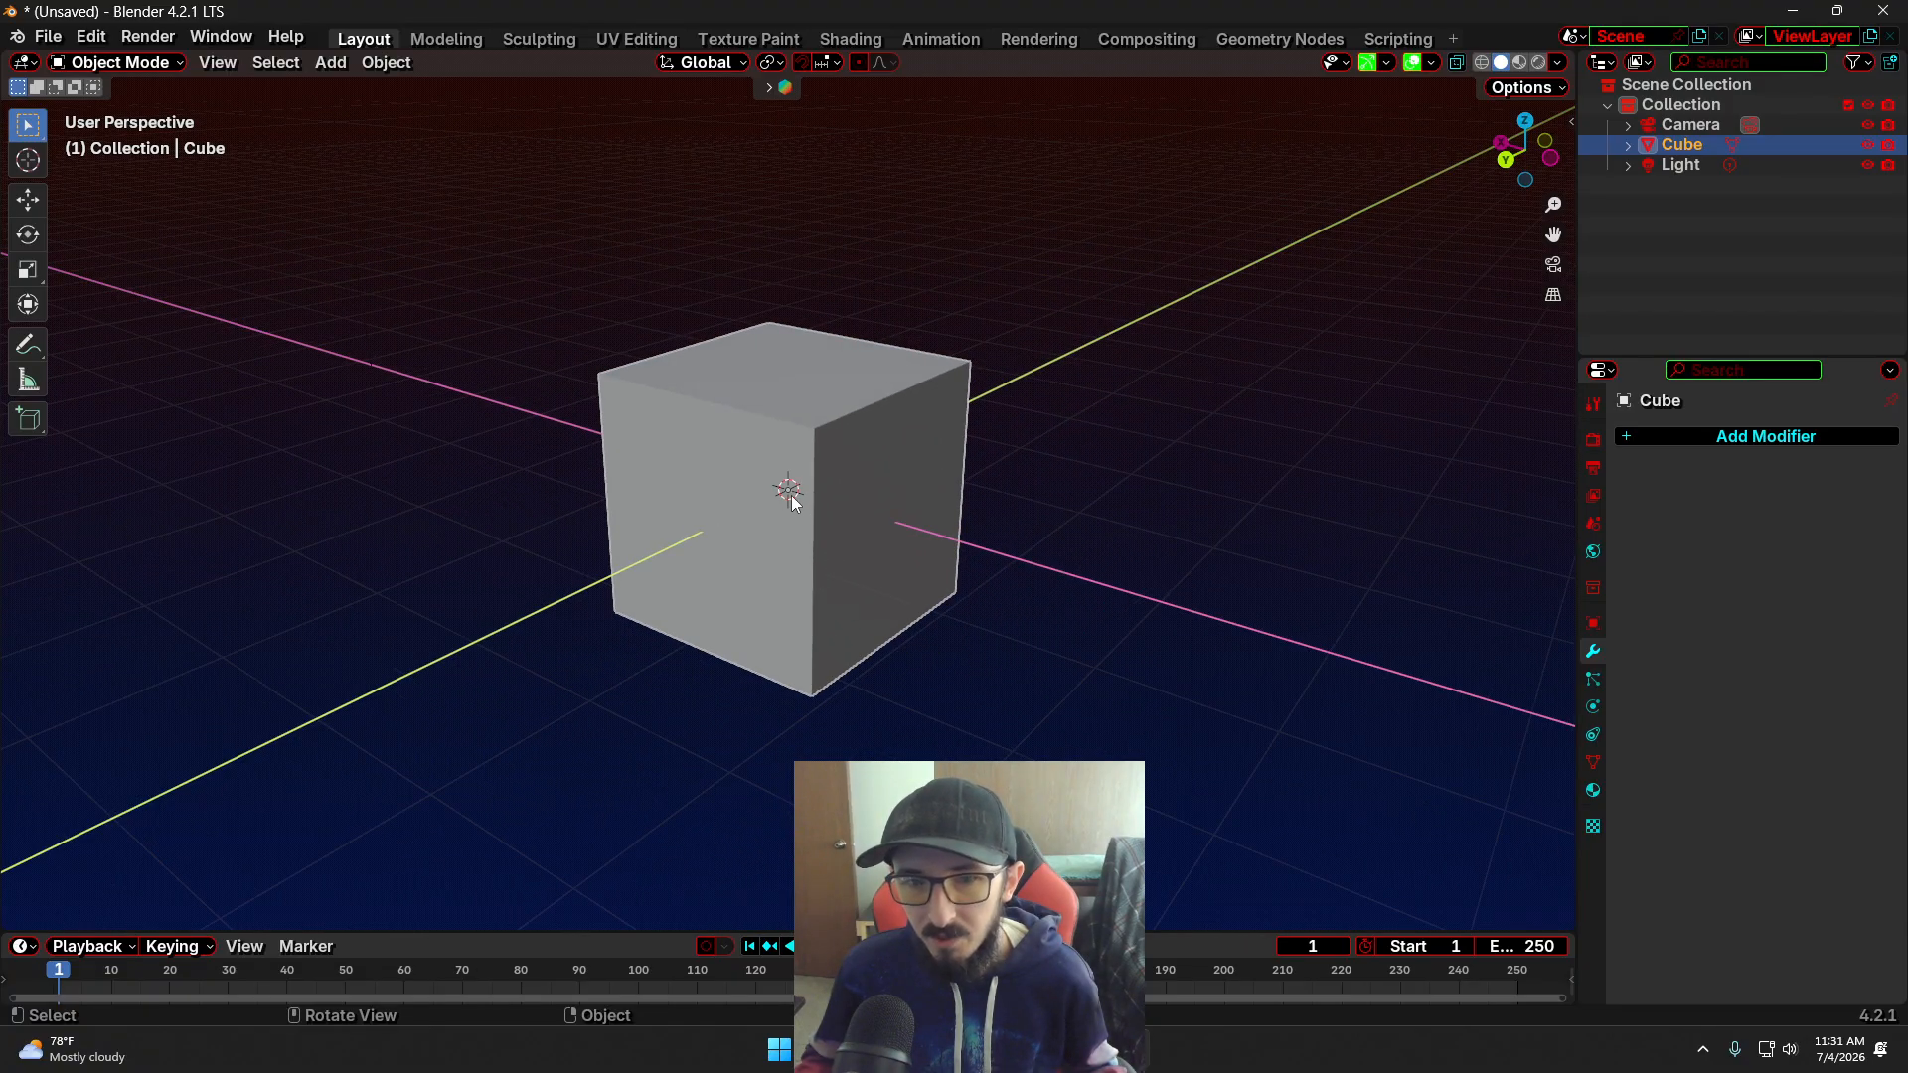
middle_click_drag(824, 659, 636, 800)
scroll(712, 616, "down", 2)
middle_click_drag(951, 731, 636, 608, "shift")
middle_click_drag(876, 634, 1034, 609)
scroll(586, 608, "up", 5)
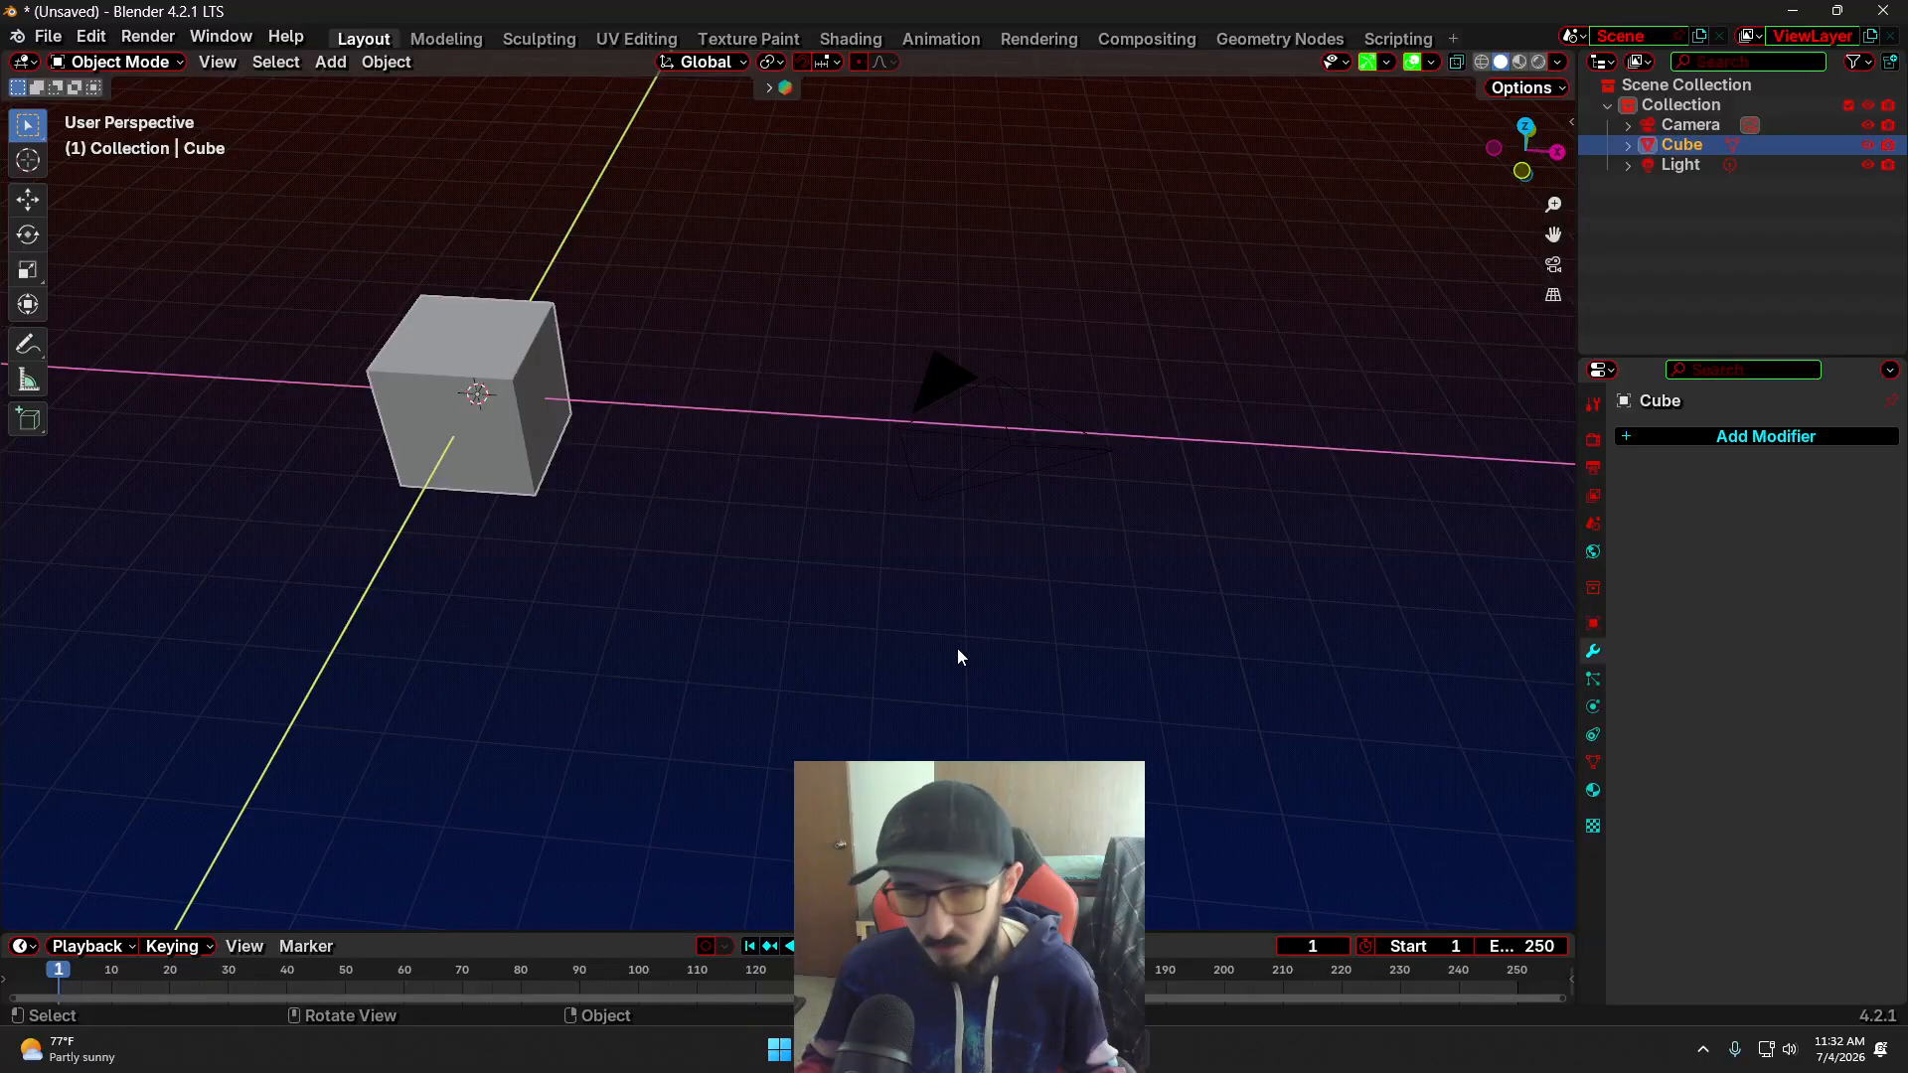
middle_click_drag(610, 605, 715, 598)
scroll(710, 592, "down", 5)
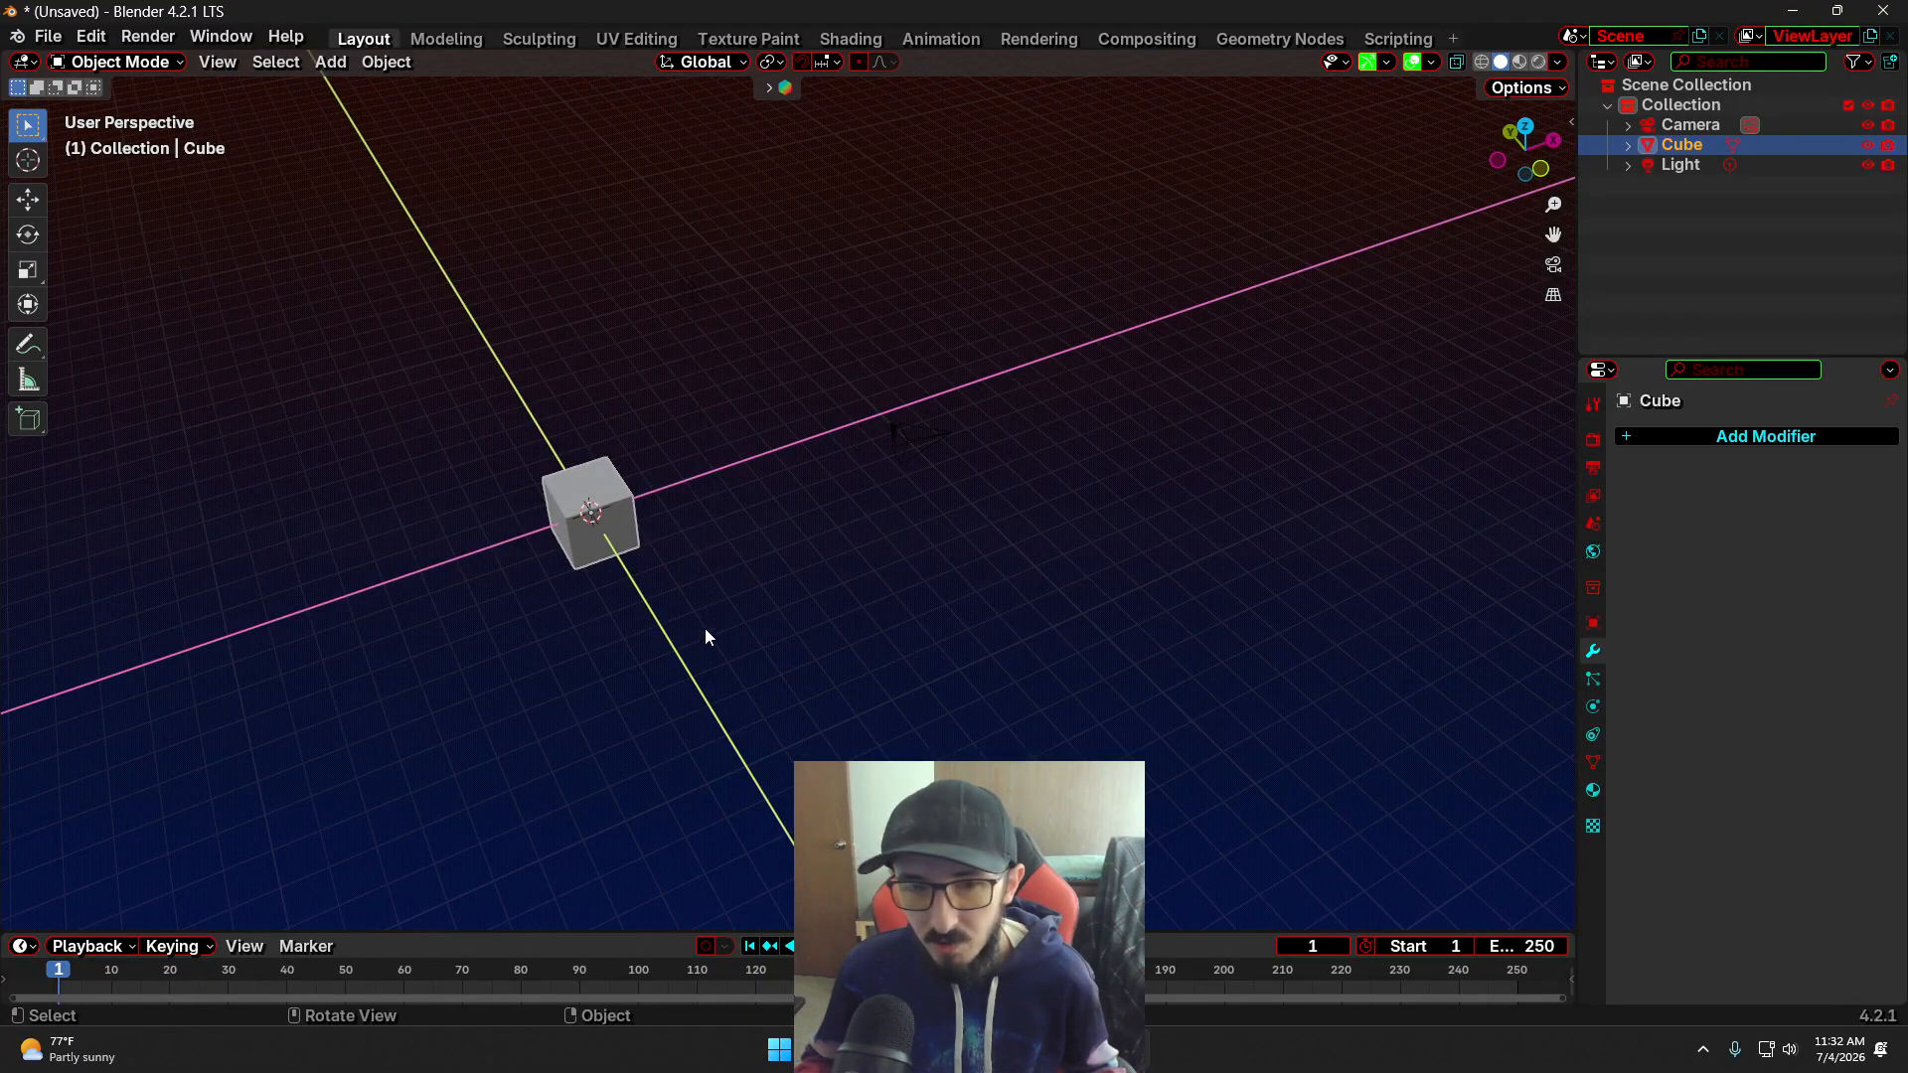
scroll(751, 600, "down", 4)
scroll(752, 600, "down", 2)
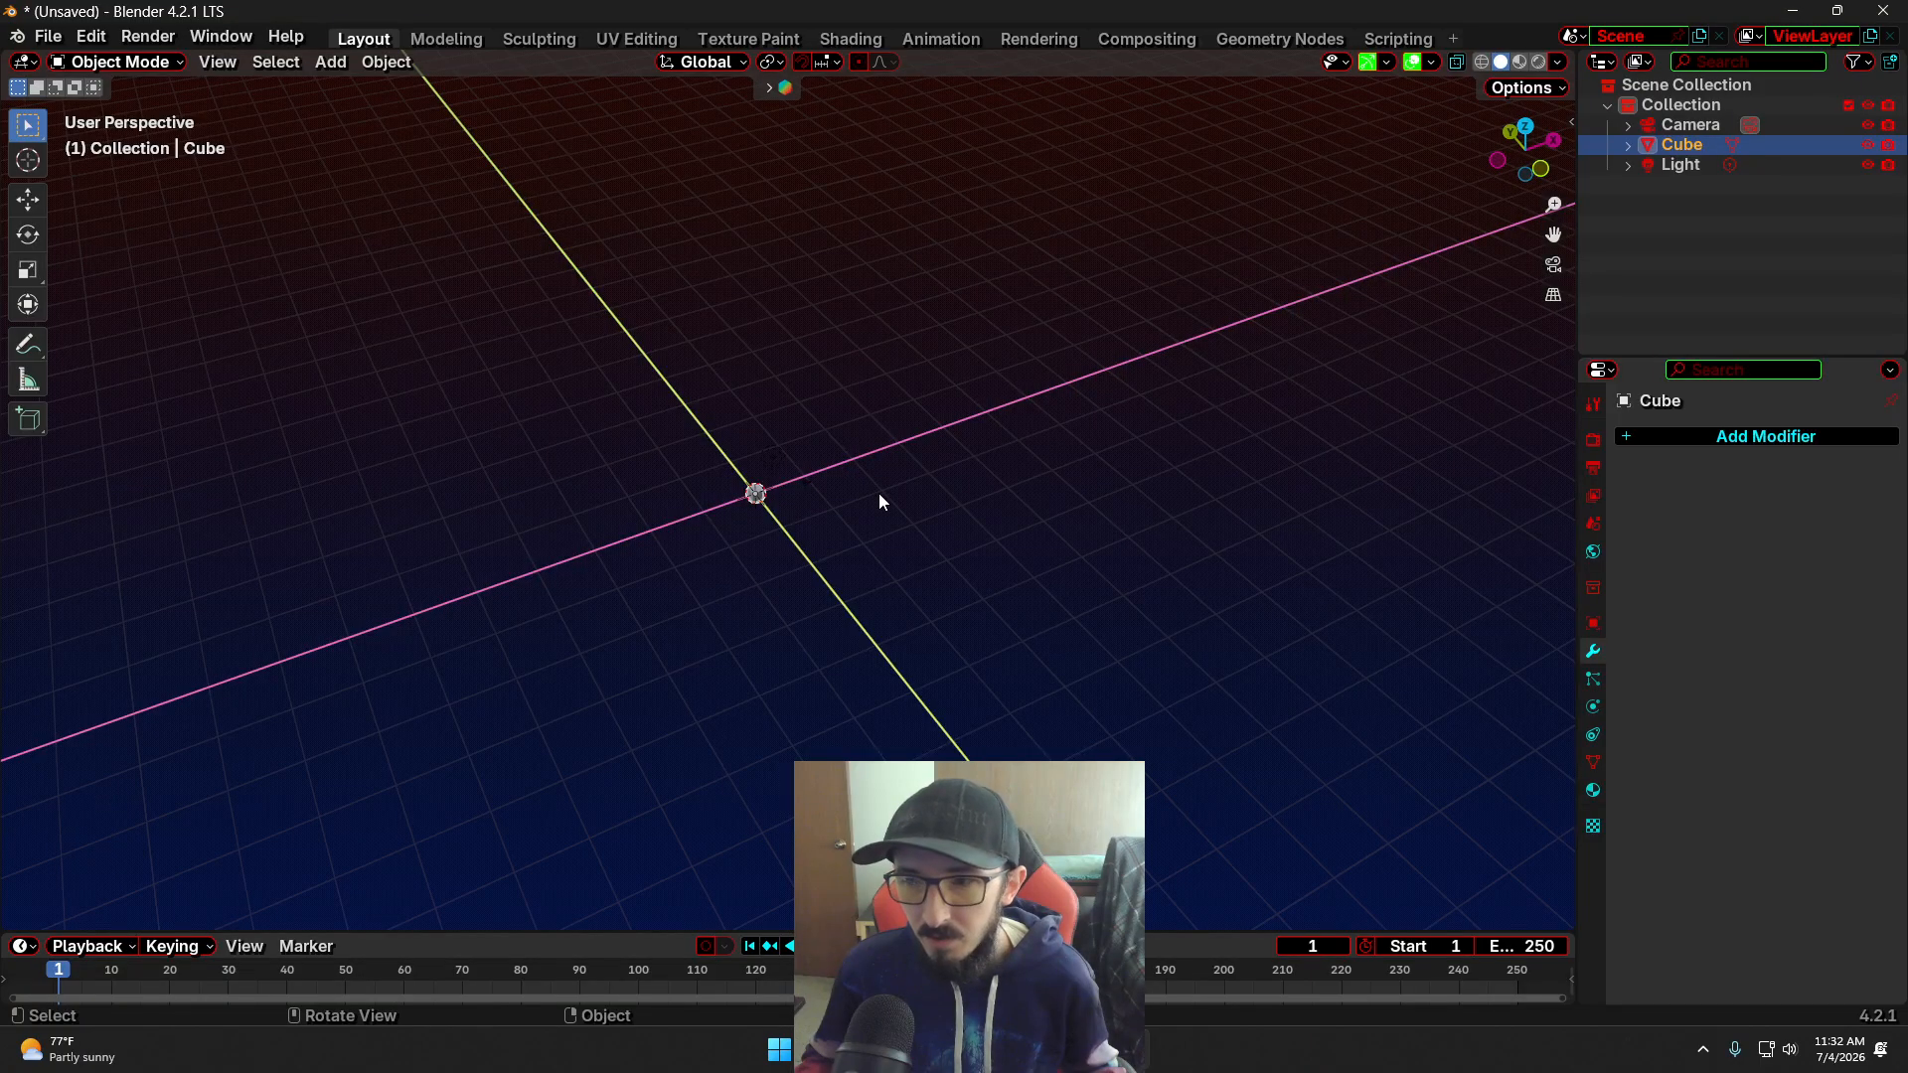
middle_click_drag(1013, 626, 861, 676, "shift")
scroll(1018, 517, "up", 10)
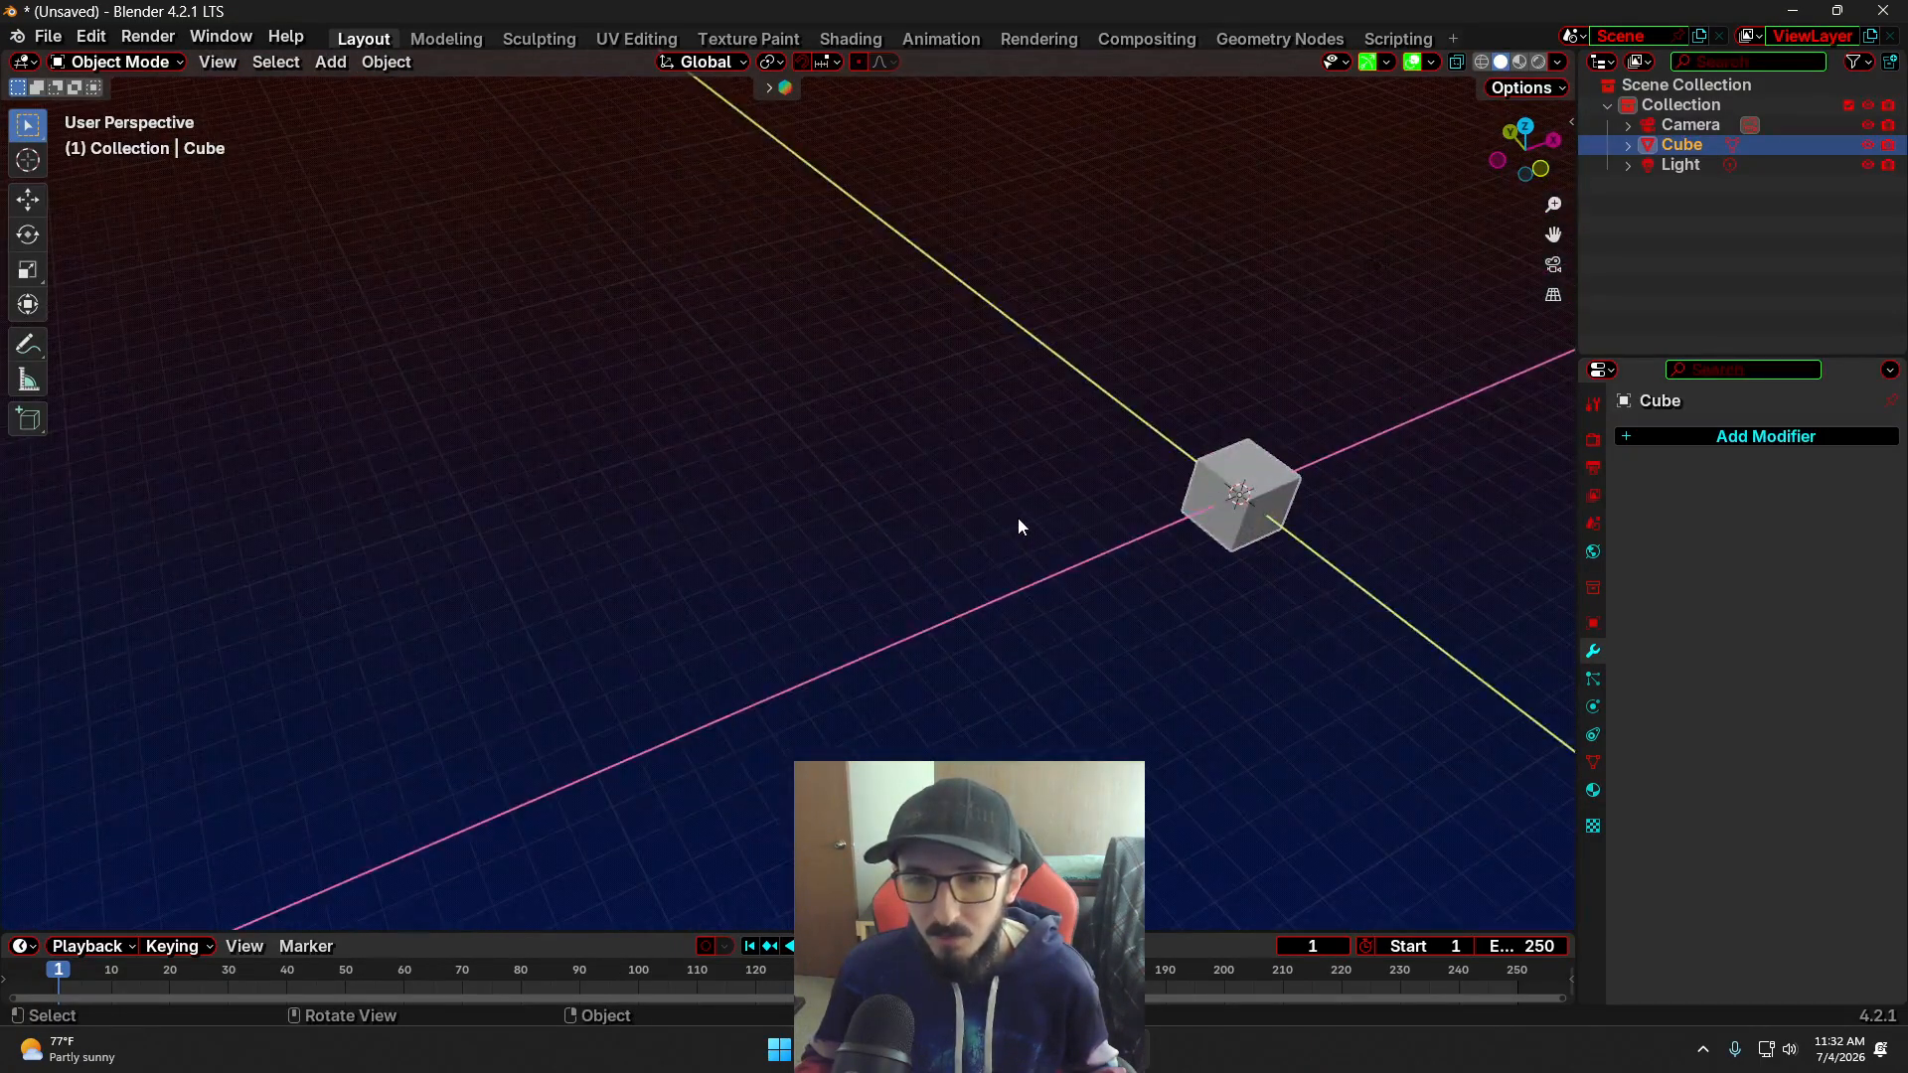
Frame the cube again and examine how zooming and panning behave close up inside it
key("KP_Decimal")
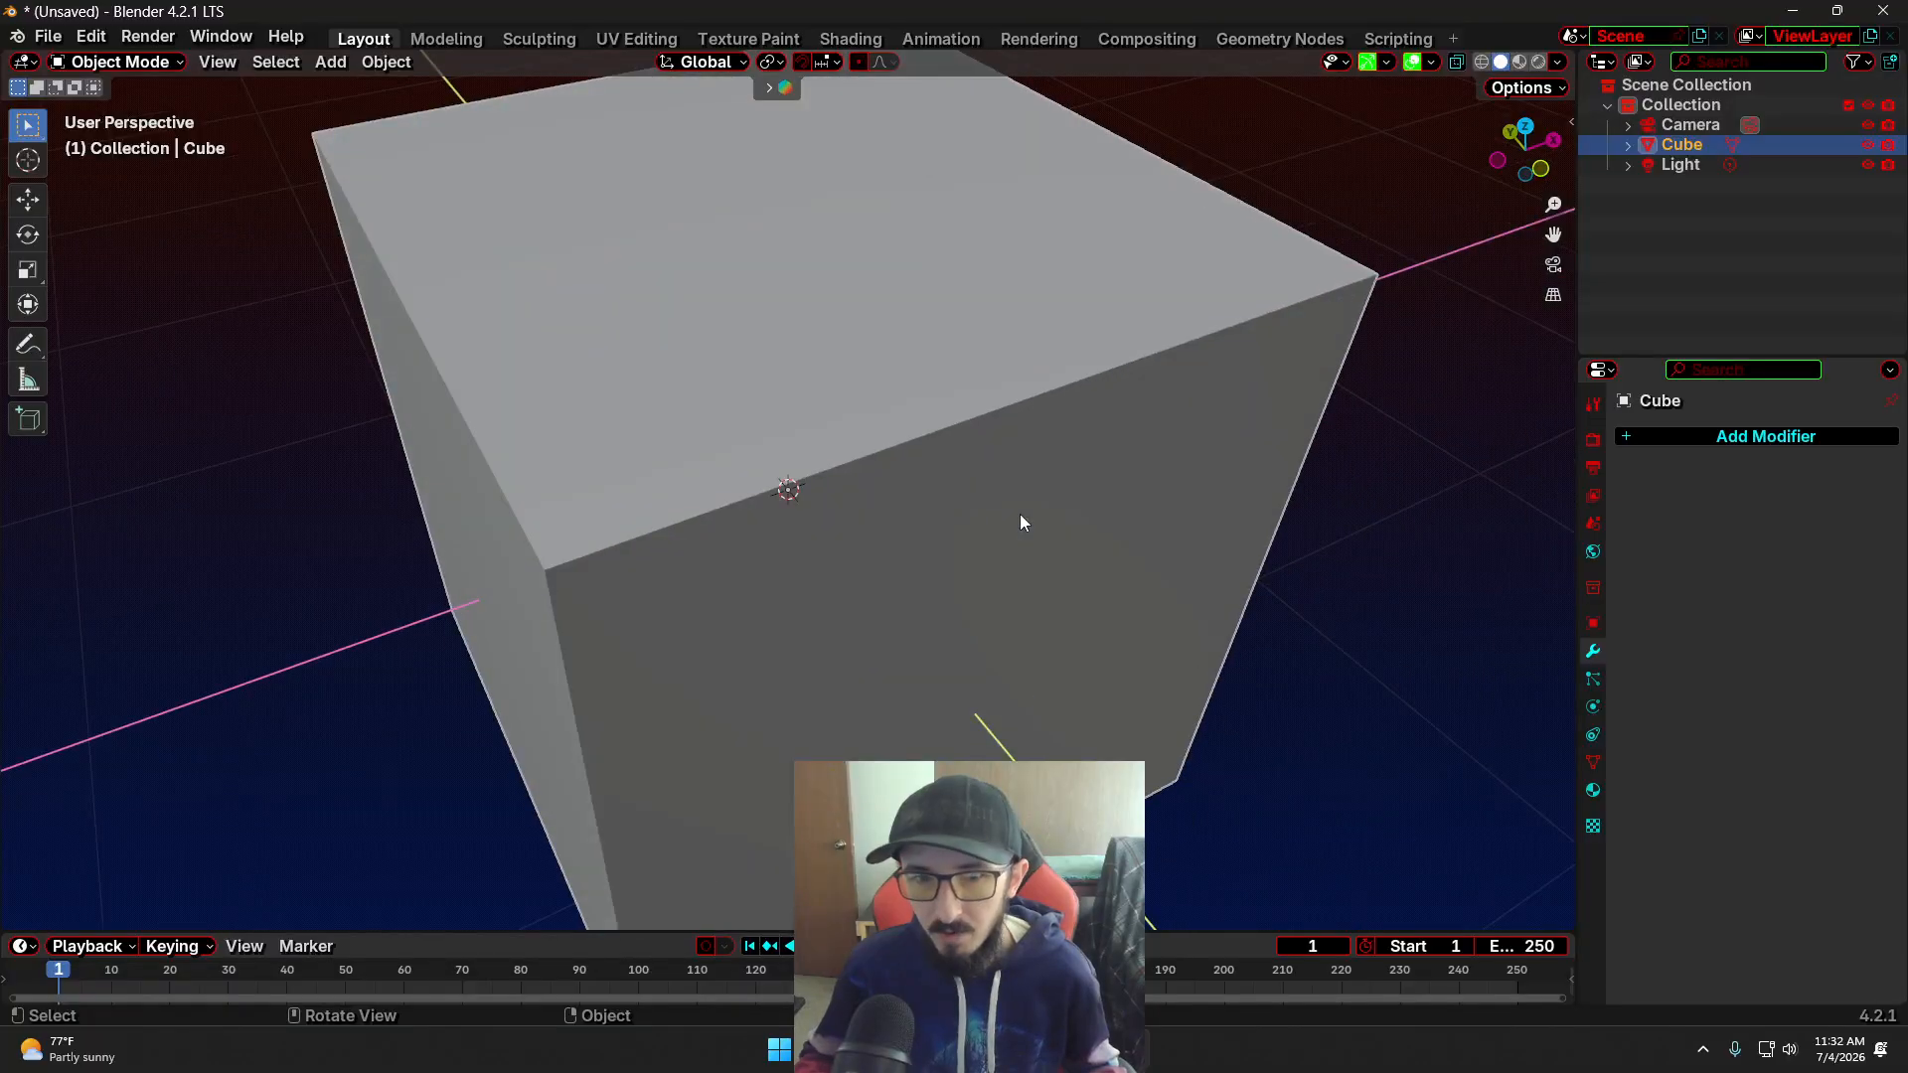
scroll(1019, 515, "up", 6)
scroll(1019, 516, "down", 5)
scroll(1020, 515, "up", 5)
scroll(1019, 516, "up", 5)
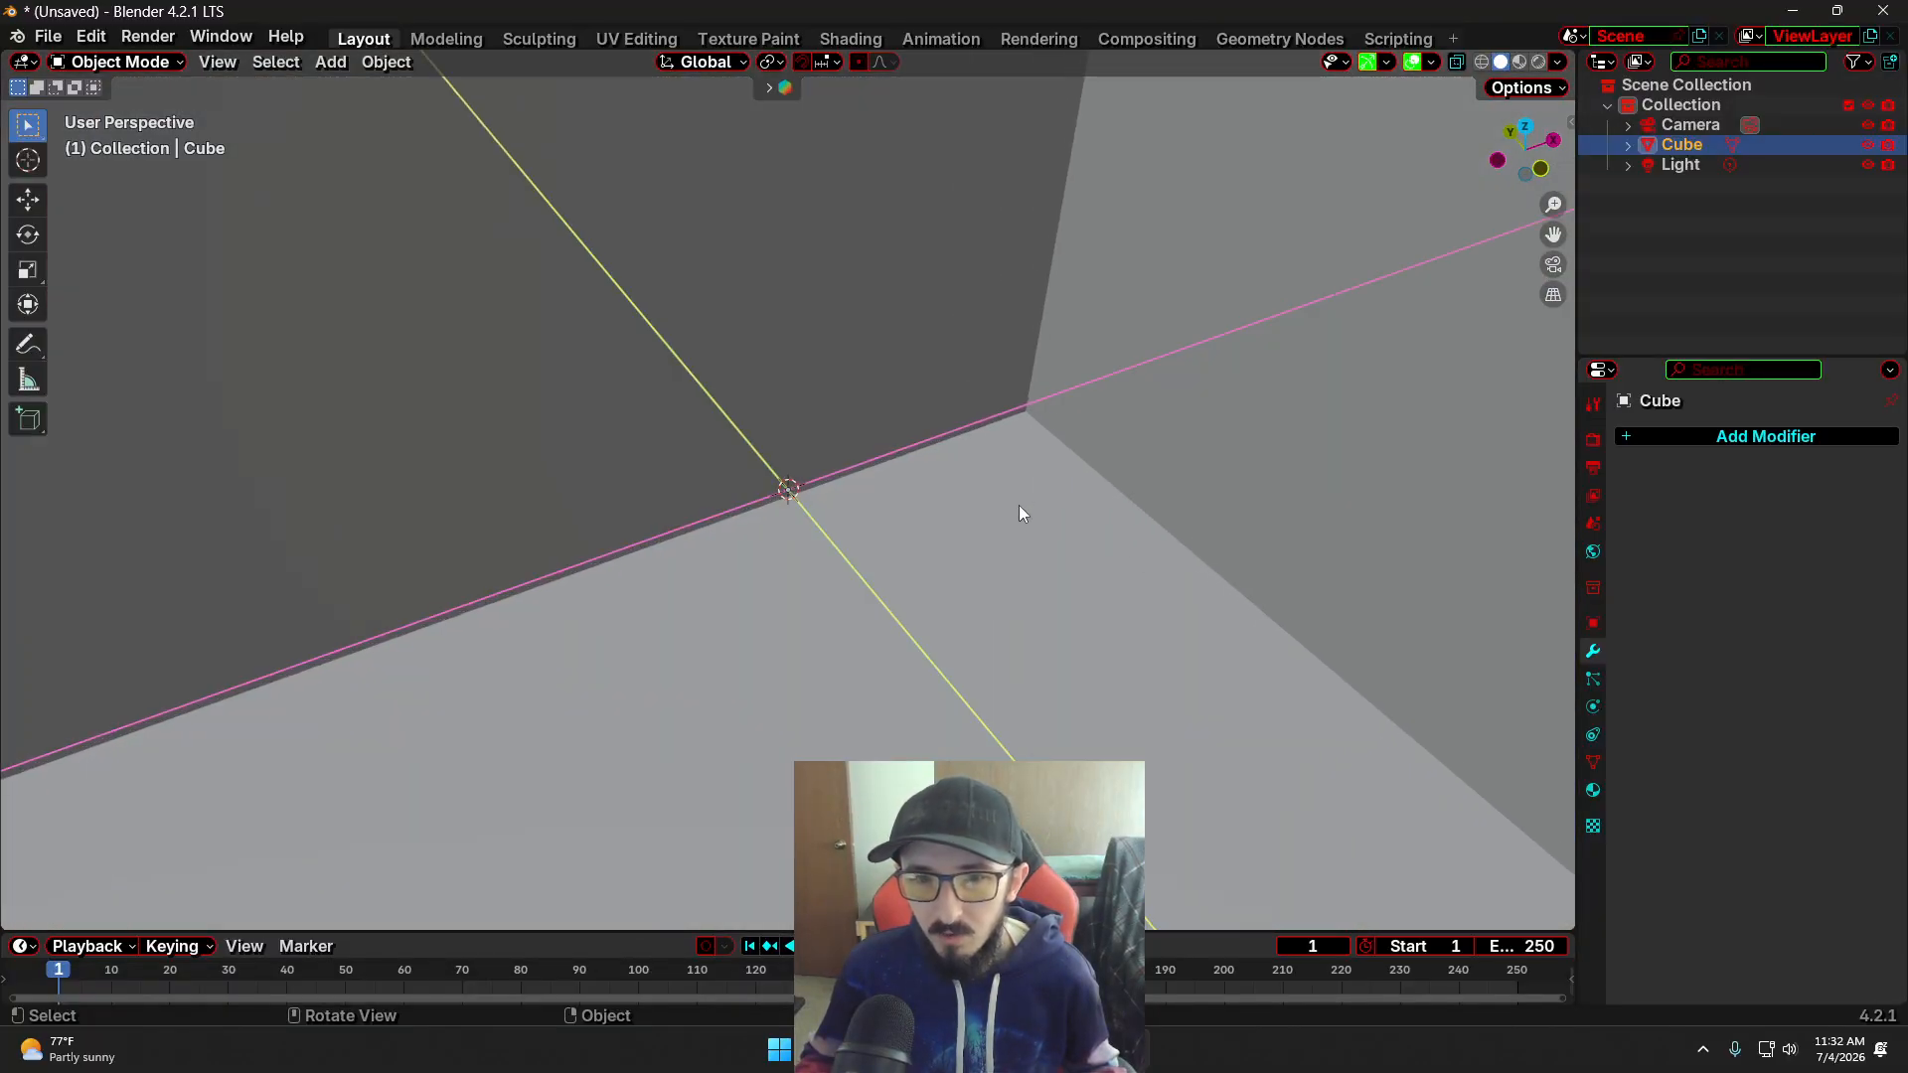
middle_click_drag(984, 562, 1043, 601)
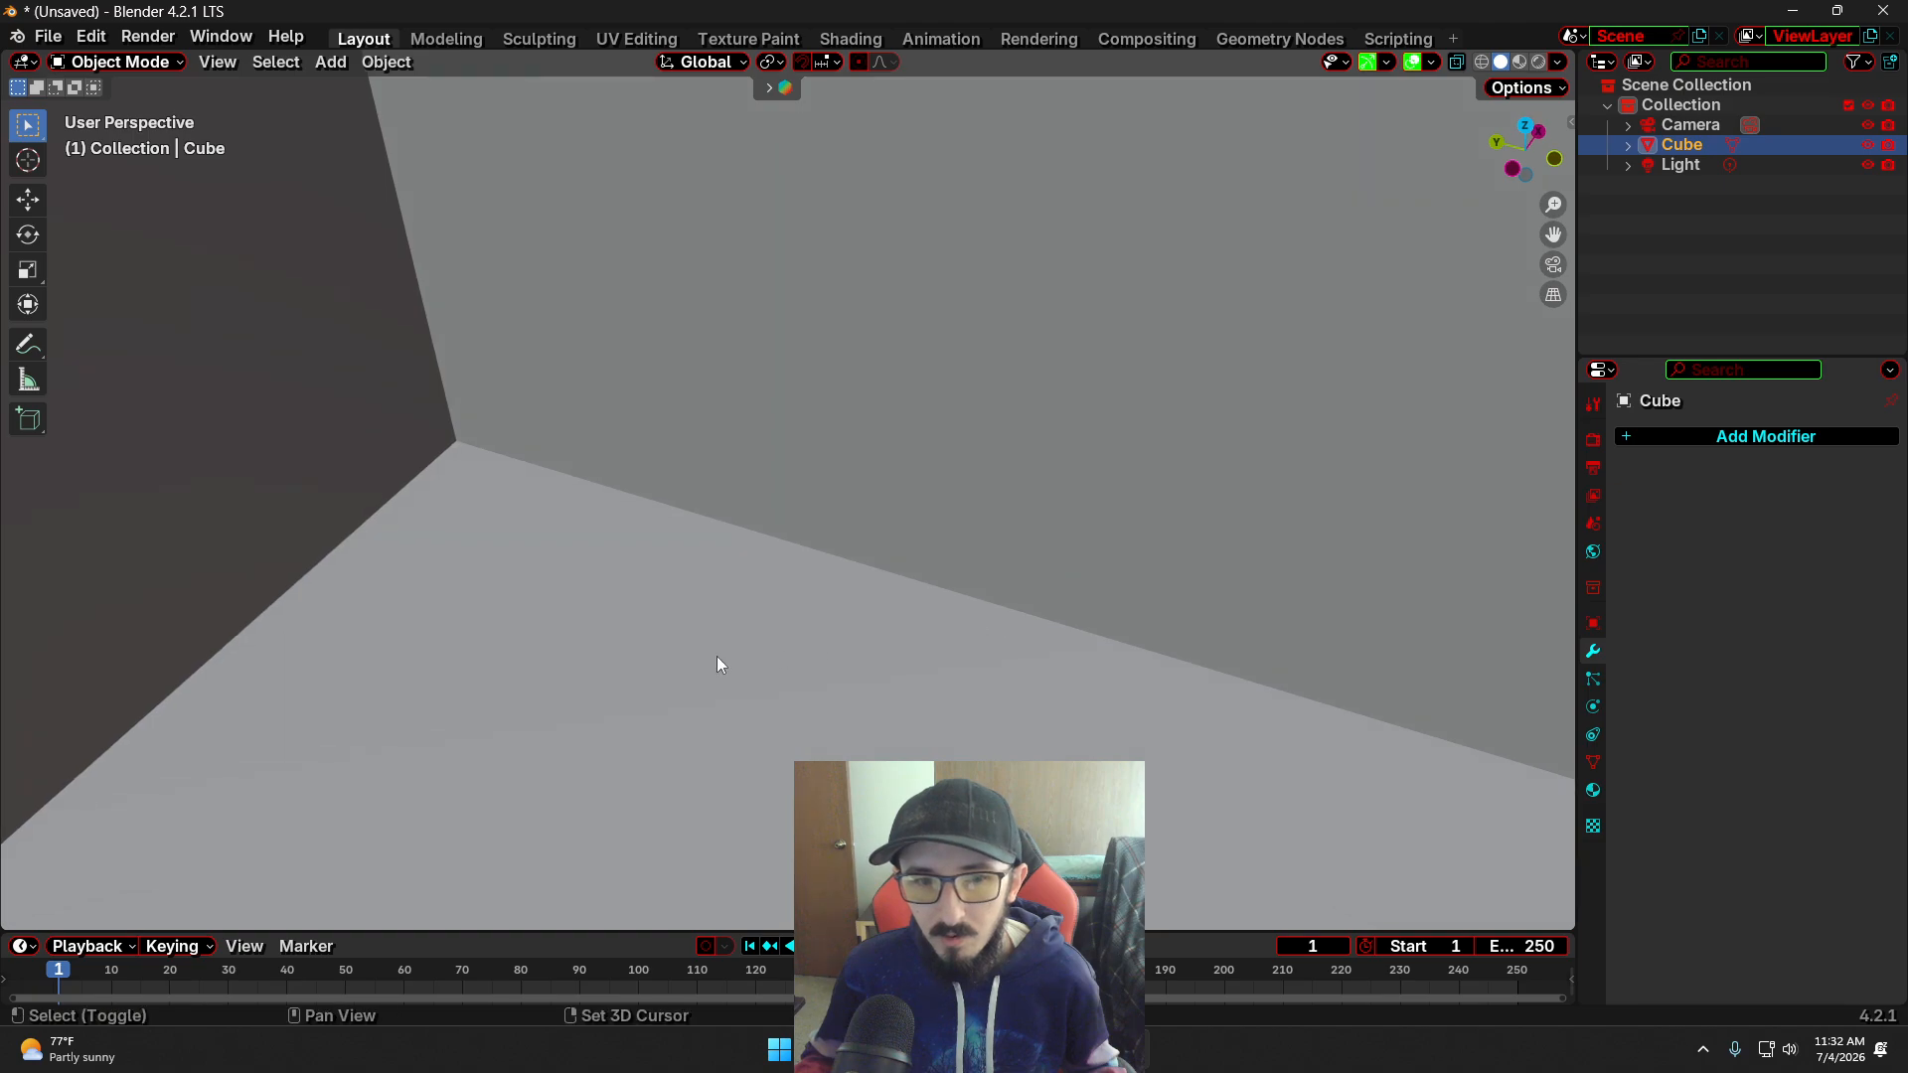
middle_click_drag(747, 642, 635, 645, "shift")
middle_click_drag(1095, 620, 319, 641, "shift")
middle_click_drag(1020, 641, 417, 659, "shift")
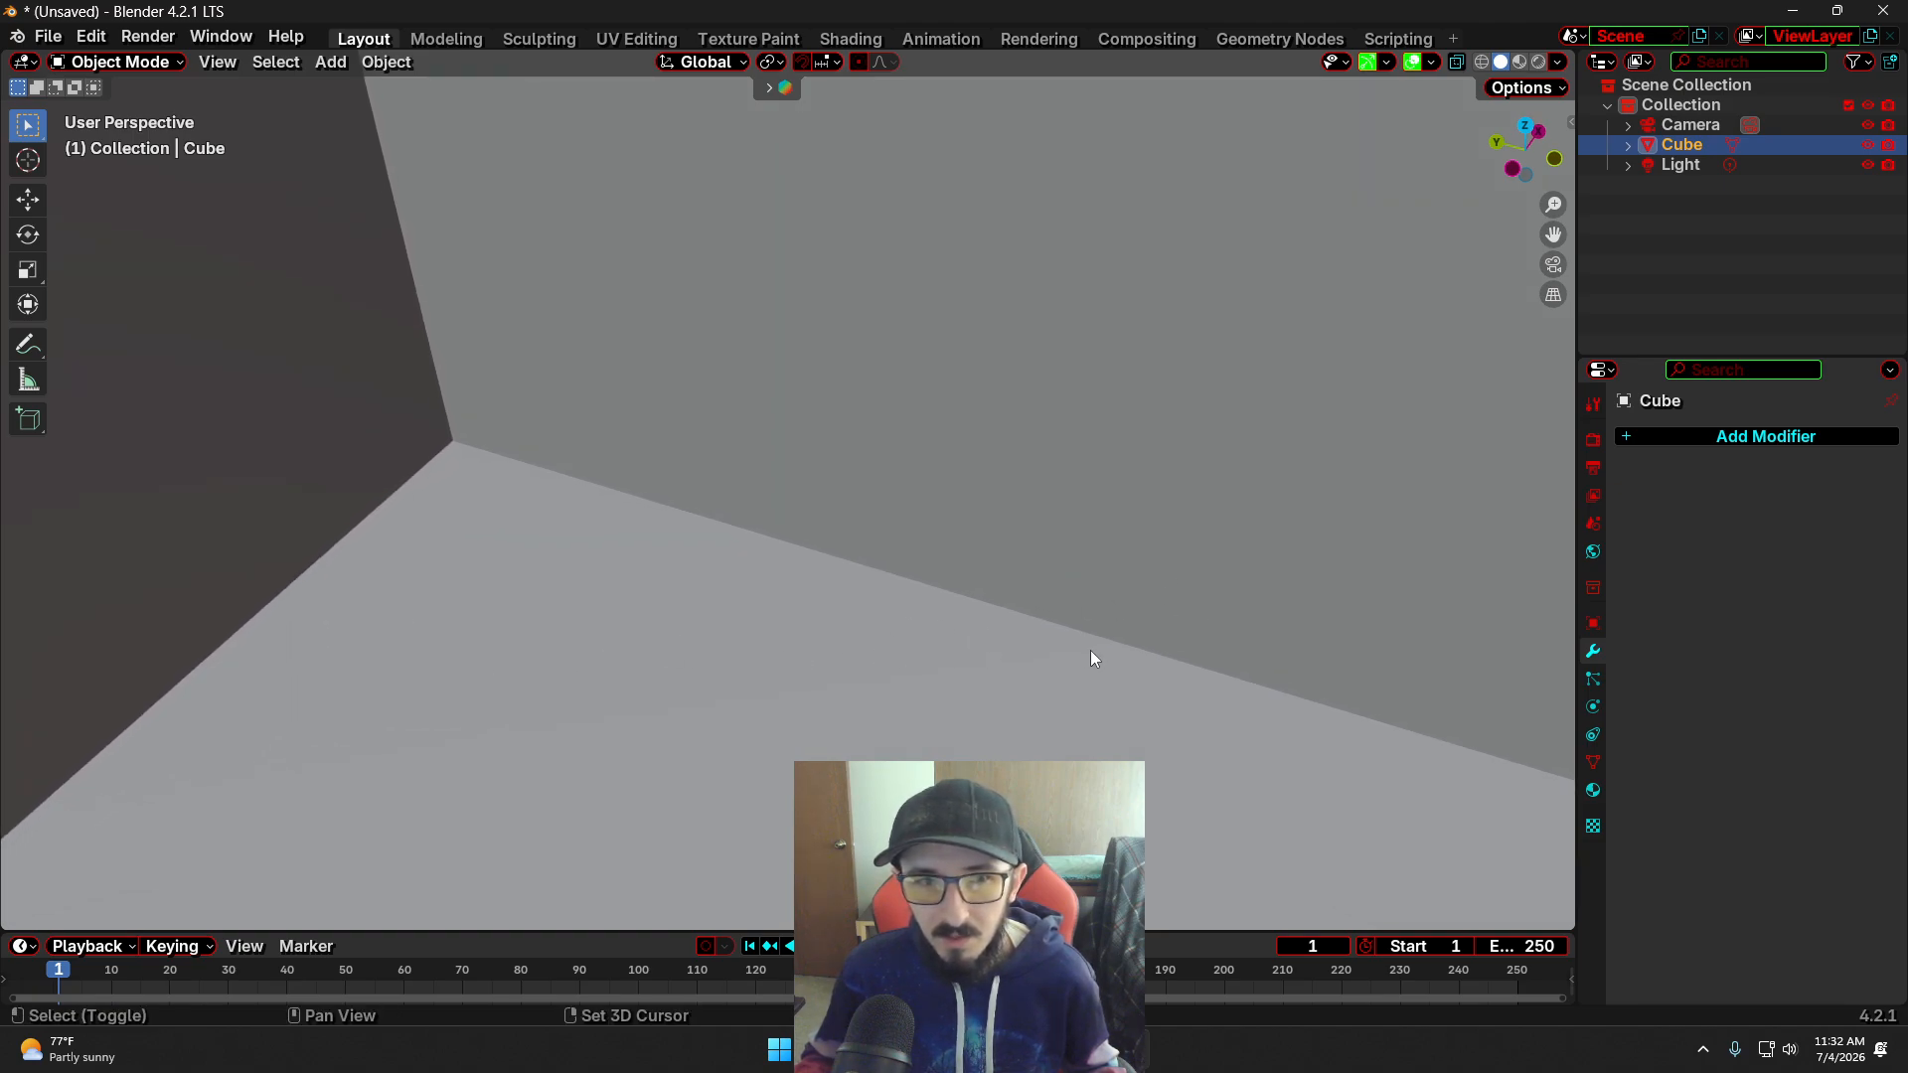
scroll(1035, 652, "down", 4)
scroll(1036, 652, "down", 4)
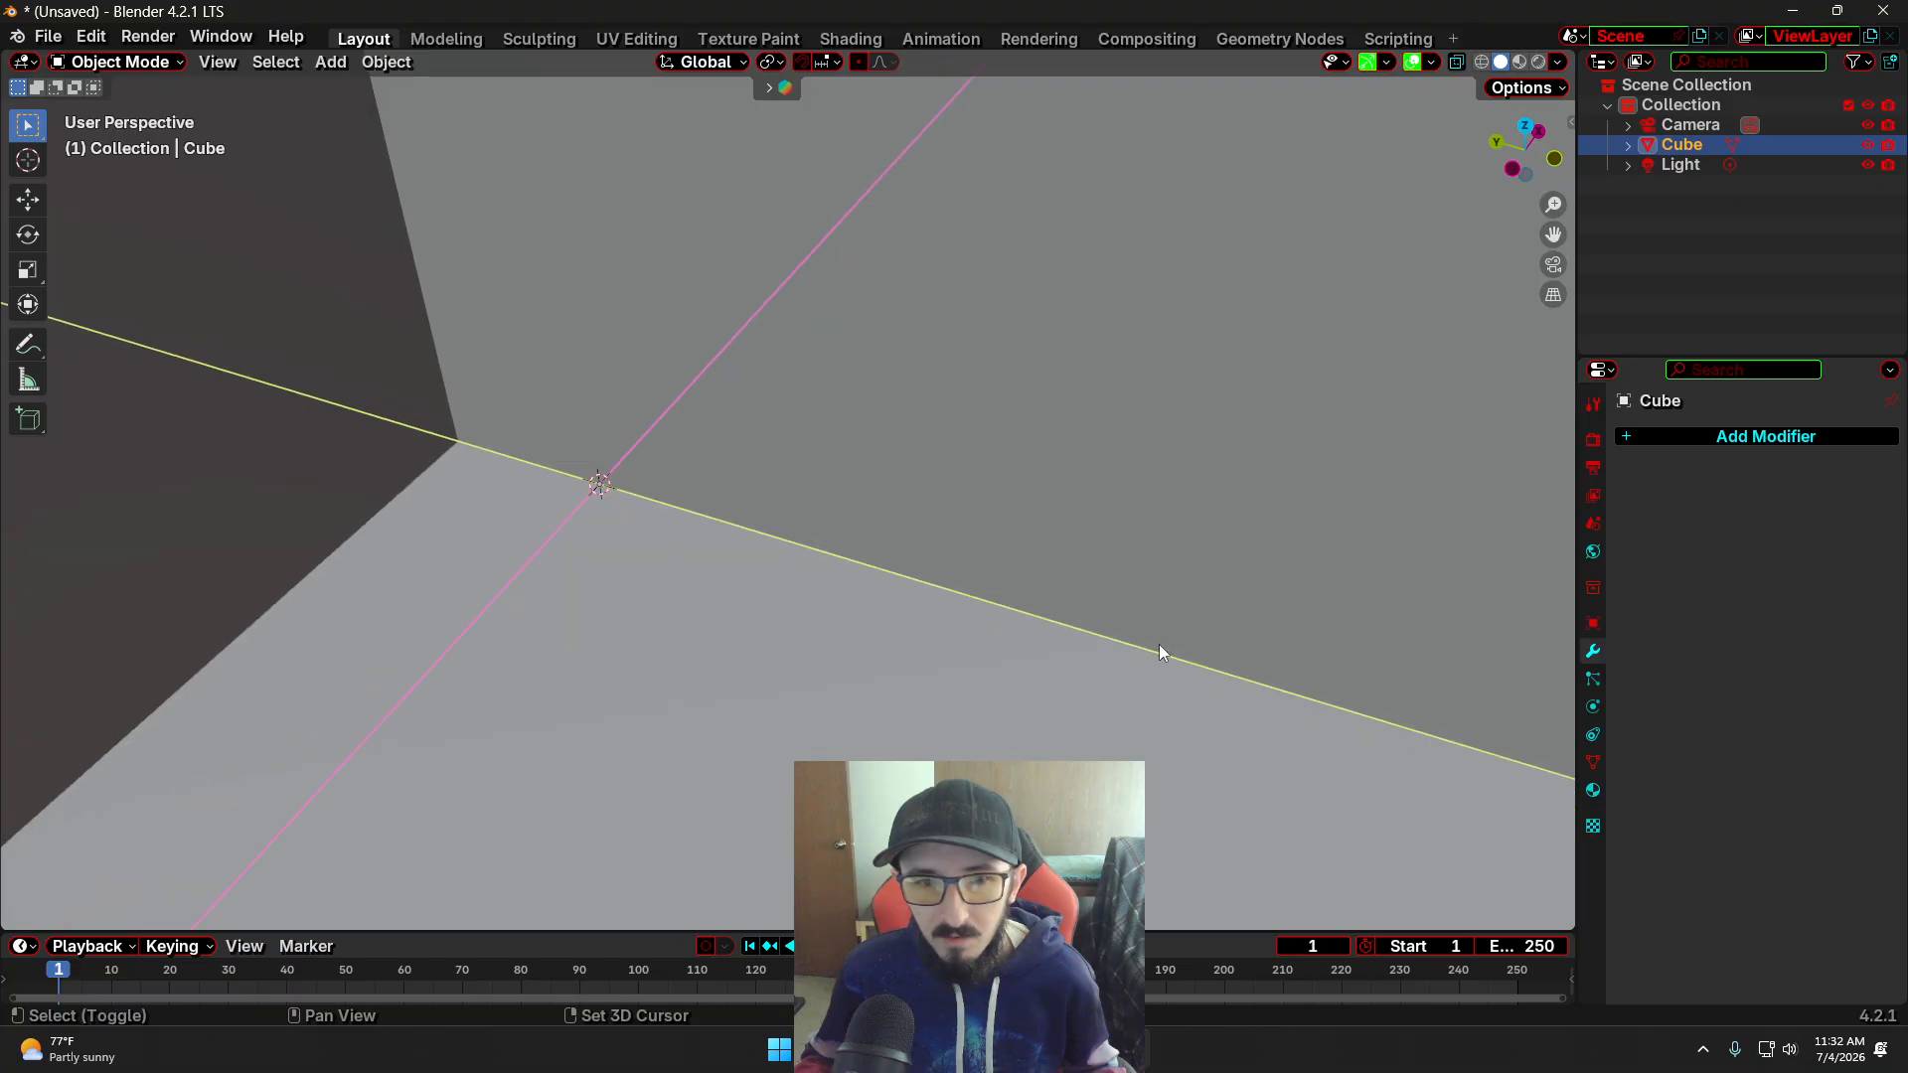
Pan and zoom out from inside the cube until the whole cube is in view, examining how the navigation speed changes
middle_click_drag(1158, 644, 779, 653, "shift")
middle_click_drag(1153, 653, 457, 658, "shift")
middle_click_drag(1231, 661, 928, 652, "shift")
scroll(924, 654, "down", 4)
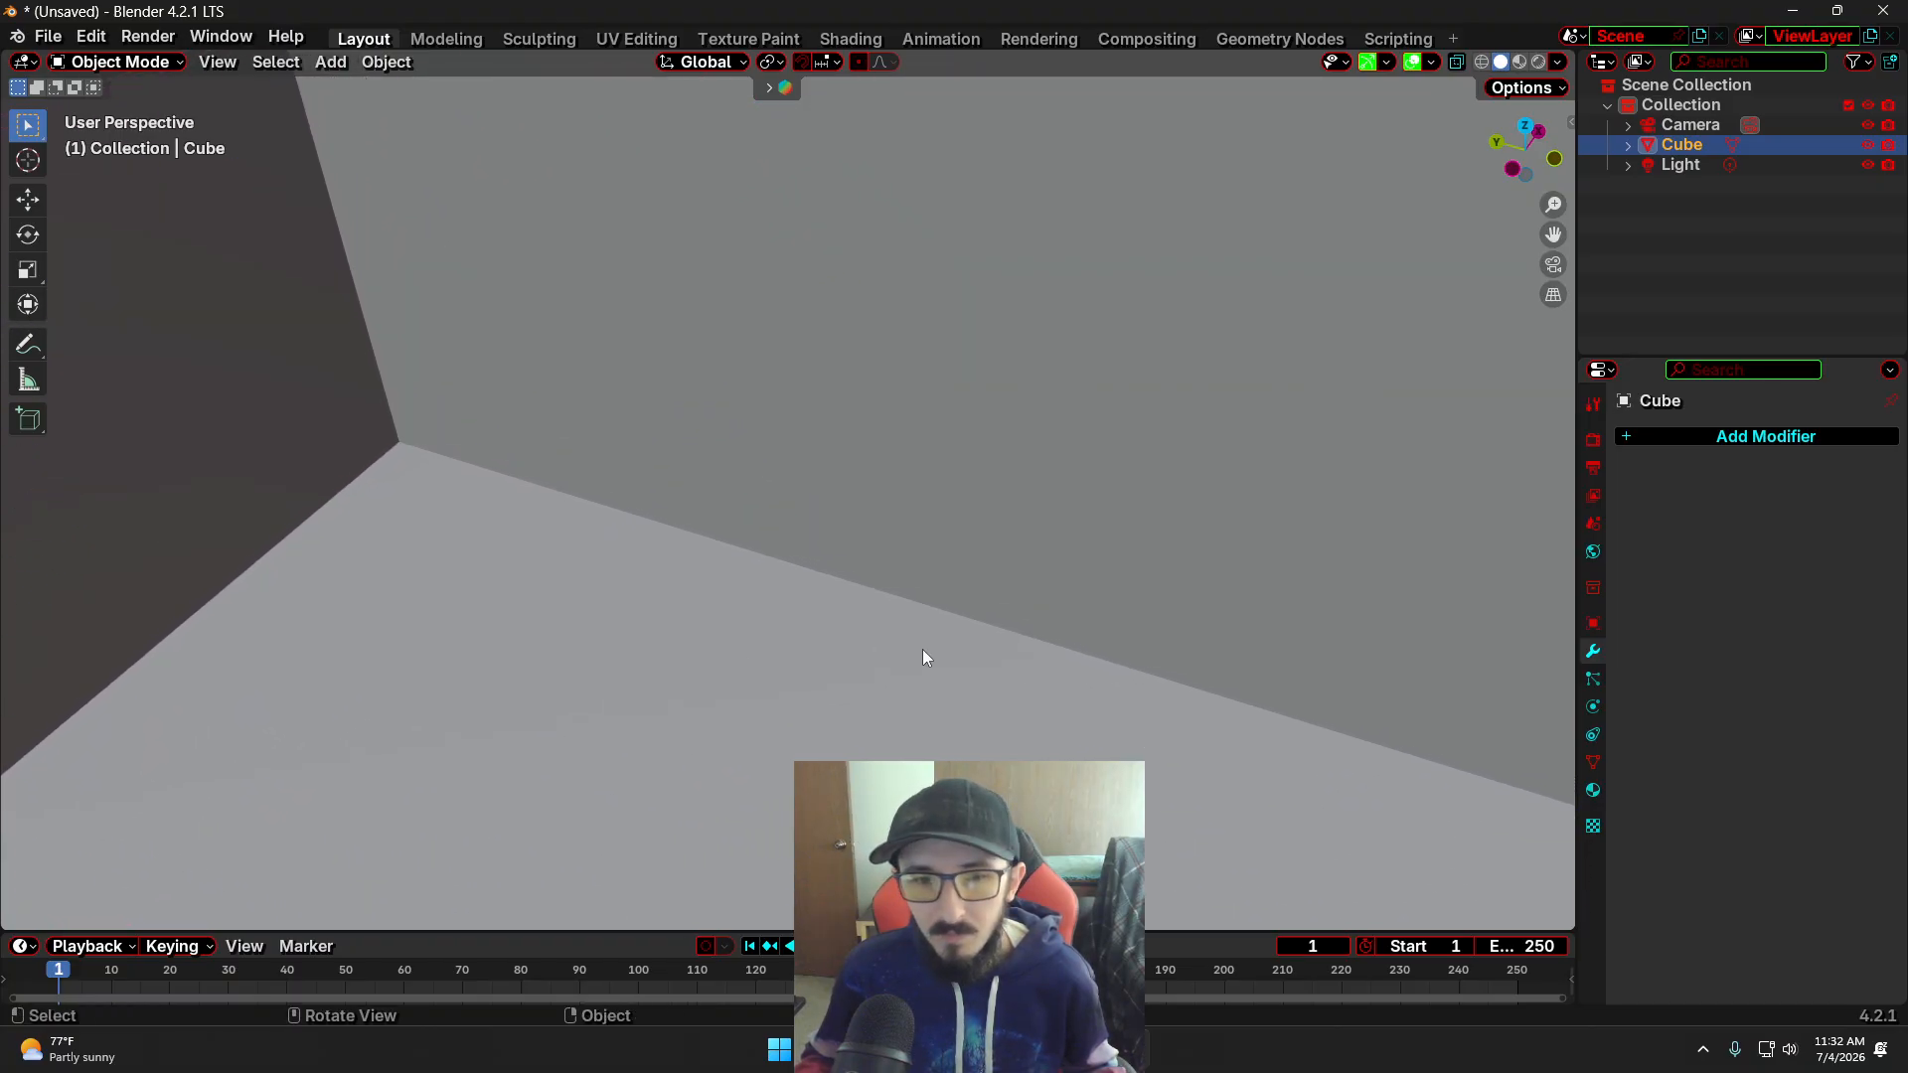
middle_click_drag(1067, 653, 898, 612, "shift")
scroll(898, 618, "down", 6)
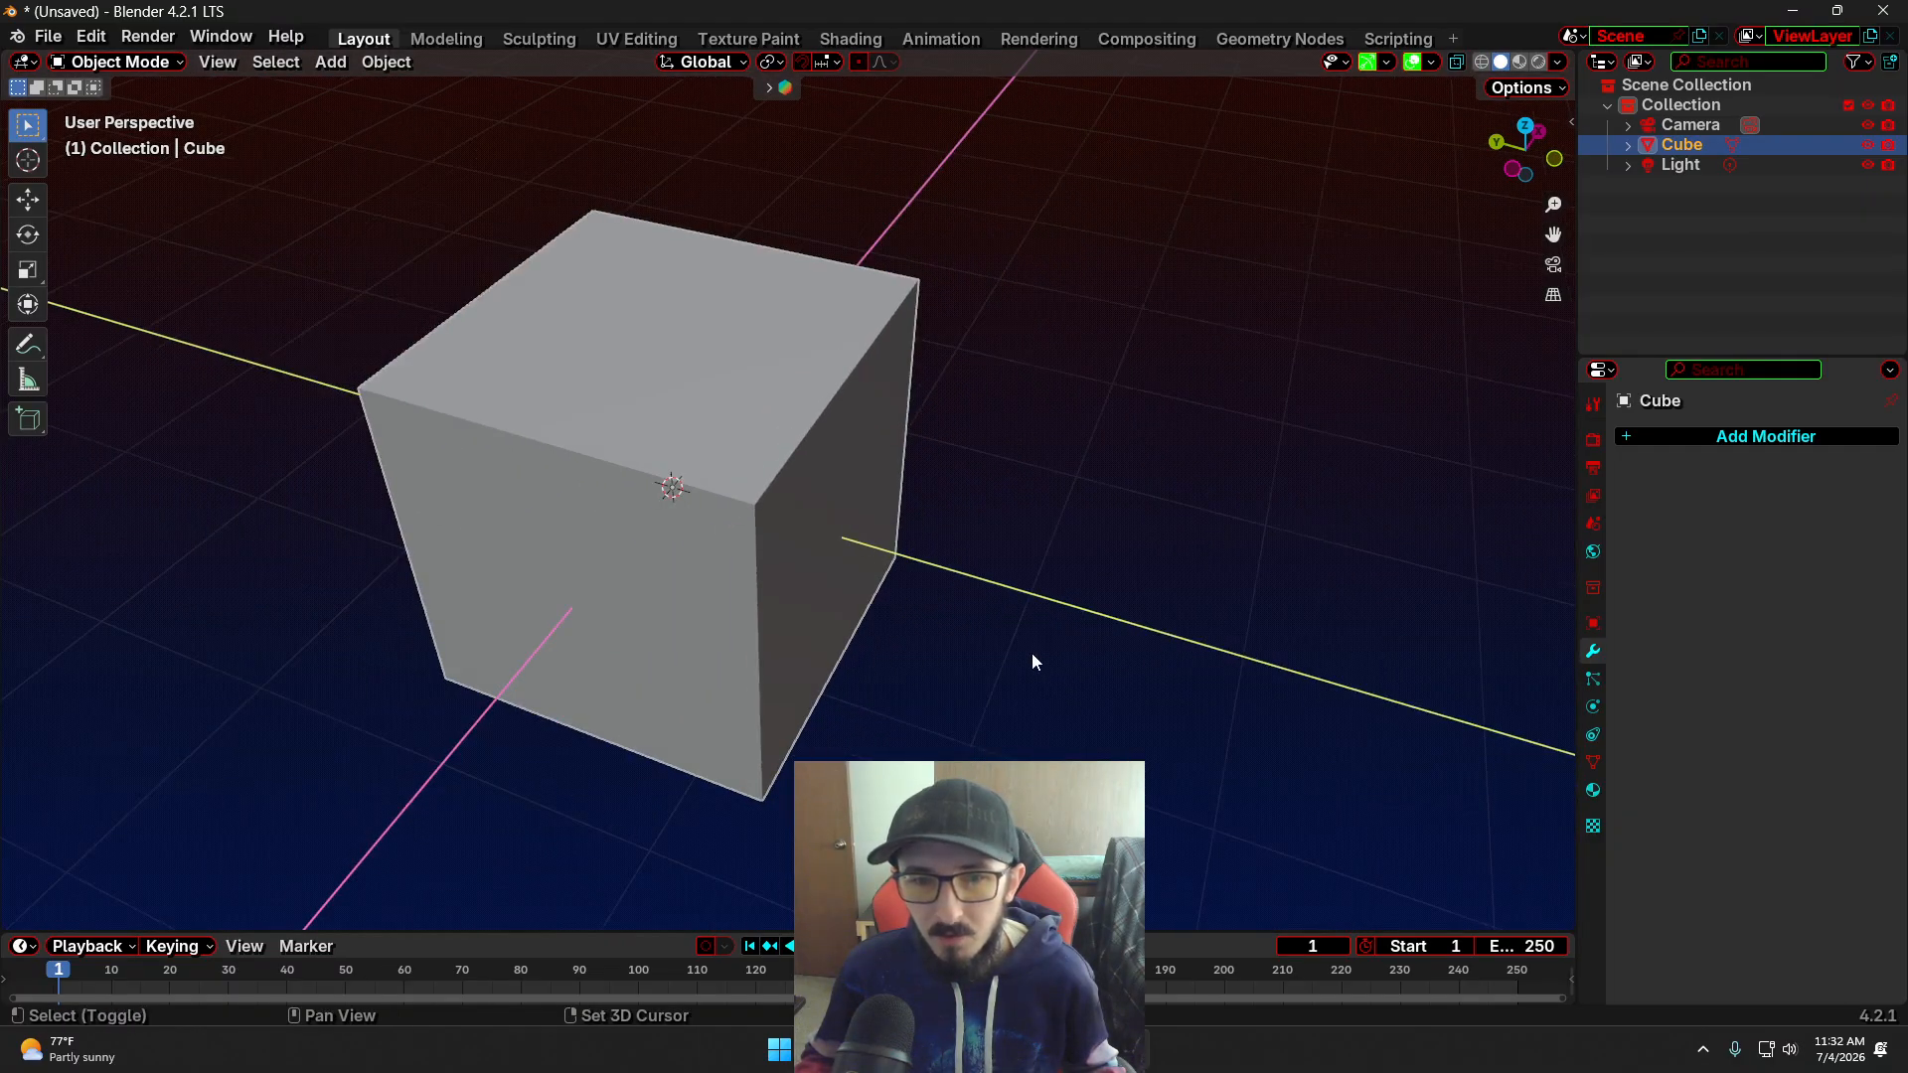
middle_click_drag(1031, 653, 1043, 516, "shift")
scroll(1083, 652, "down", 4)
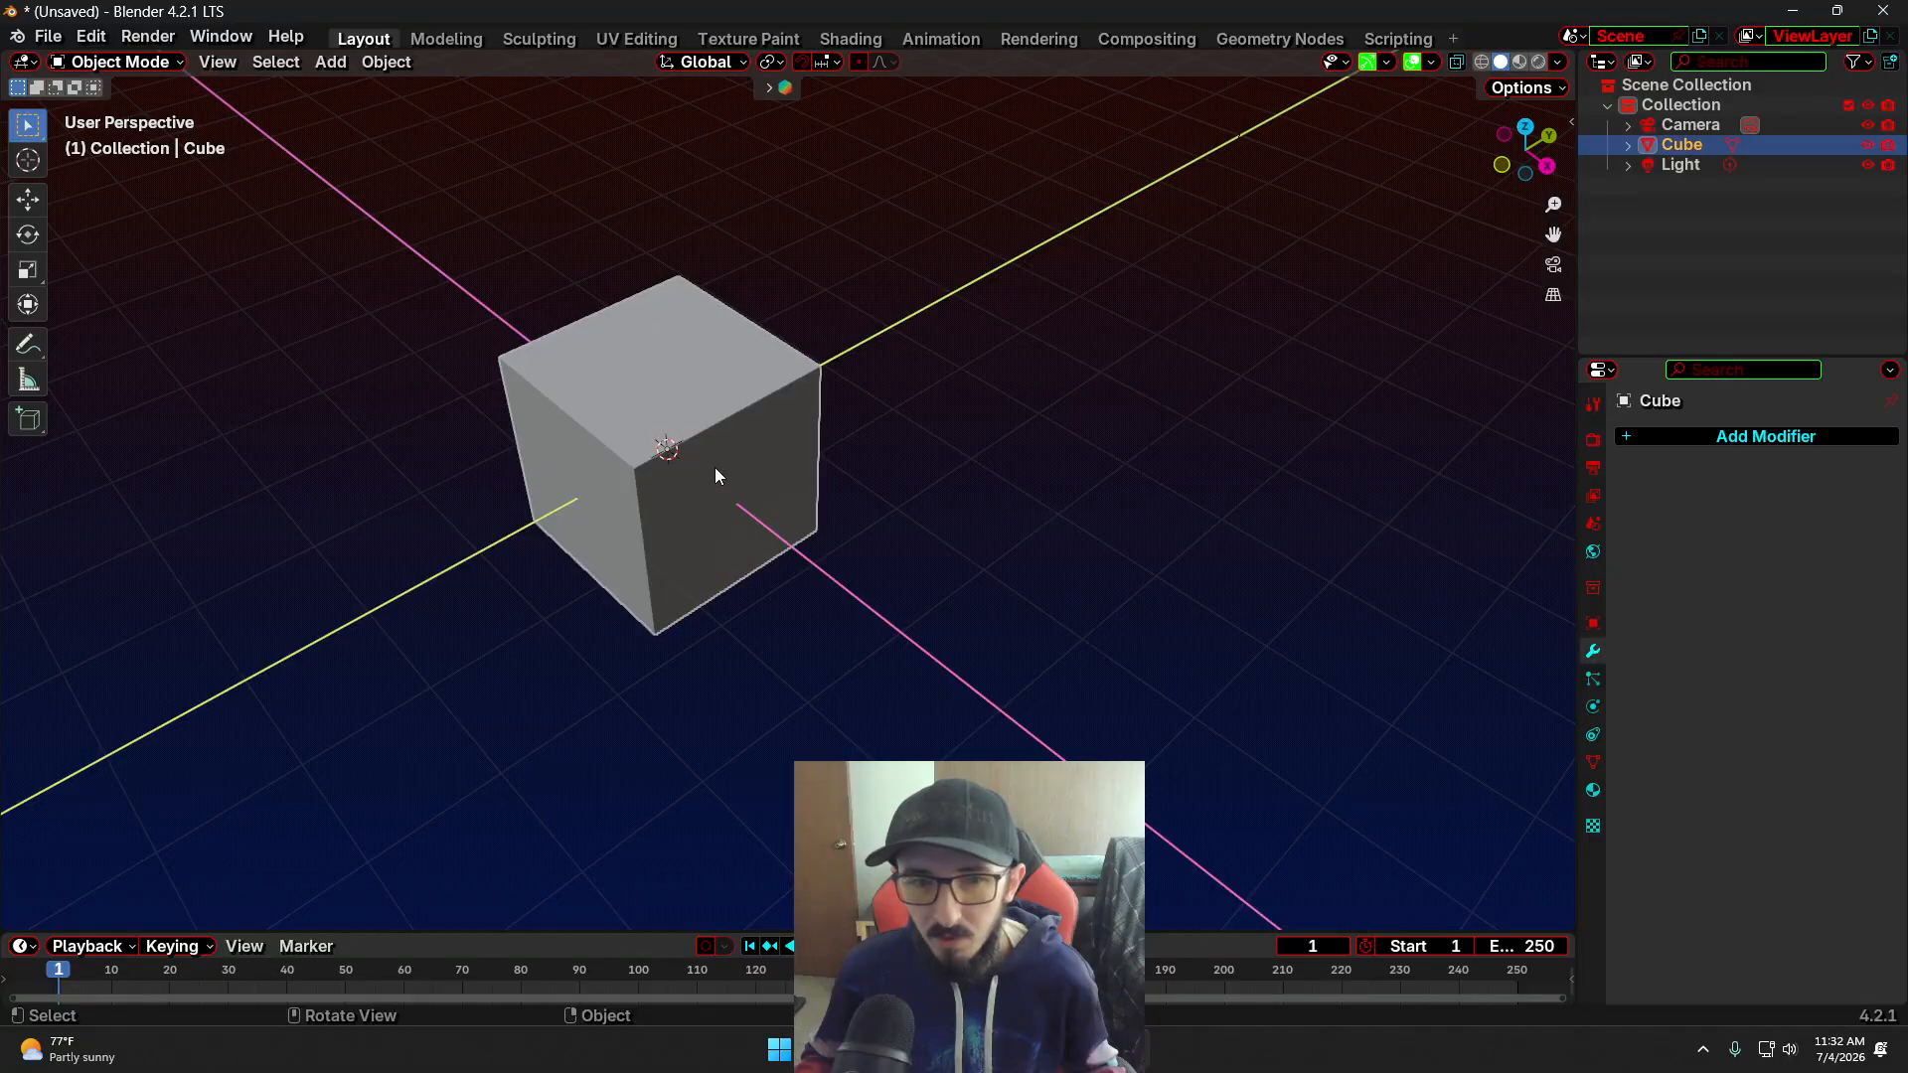
Examine the cube up close and at a distance from several angles
scroll(713, 467, "up", 6)
scroll(713, 467, "up", 1)
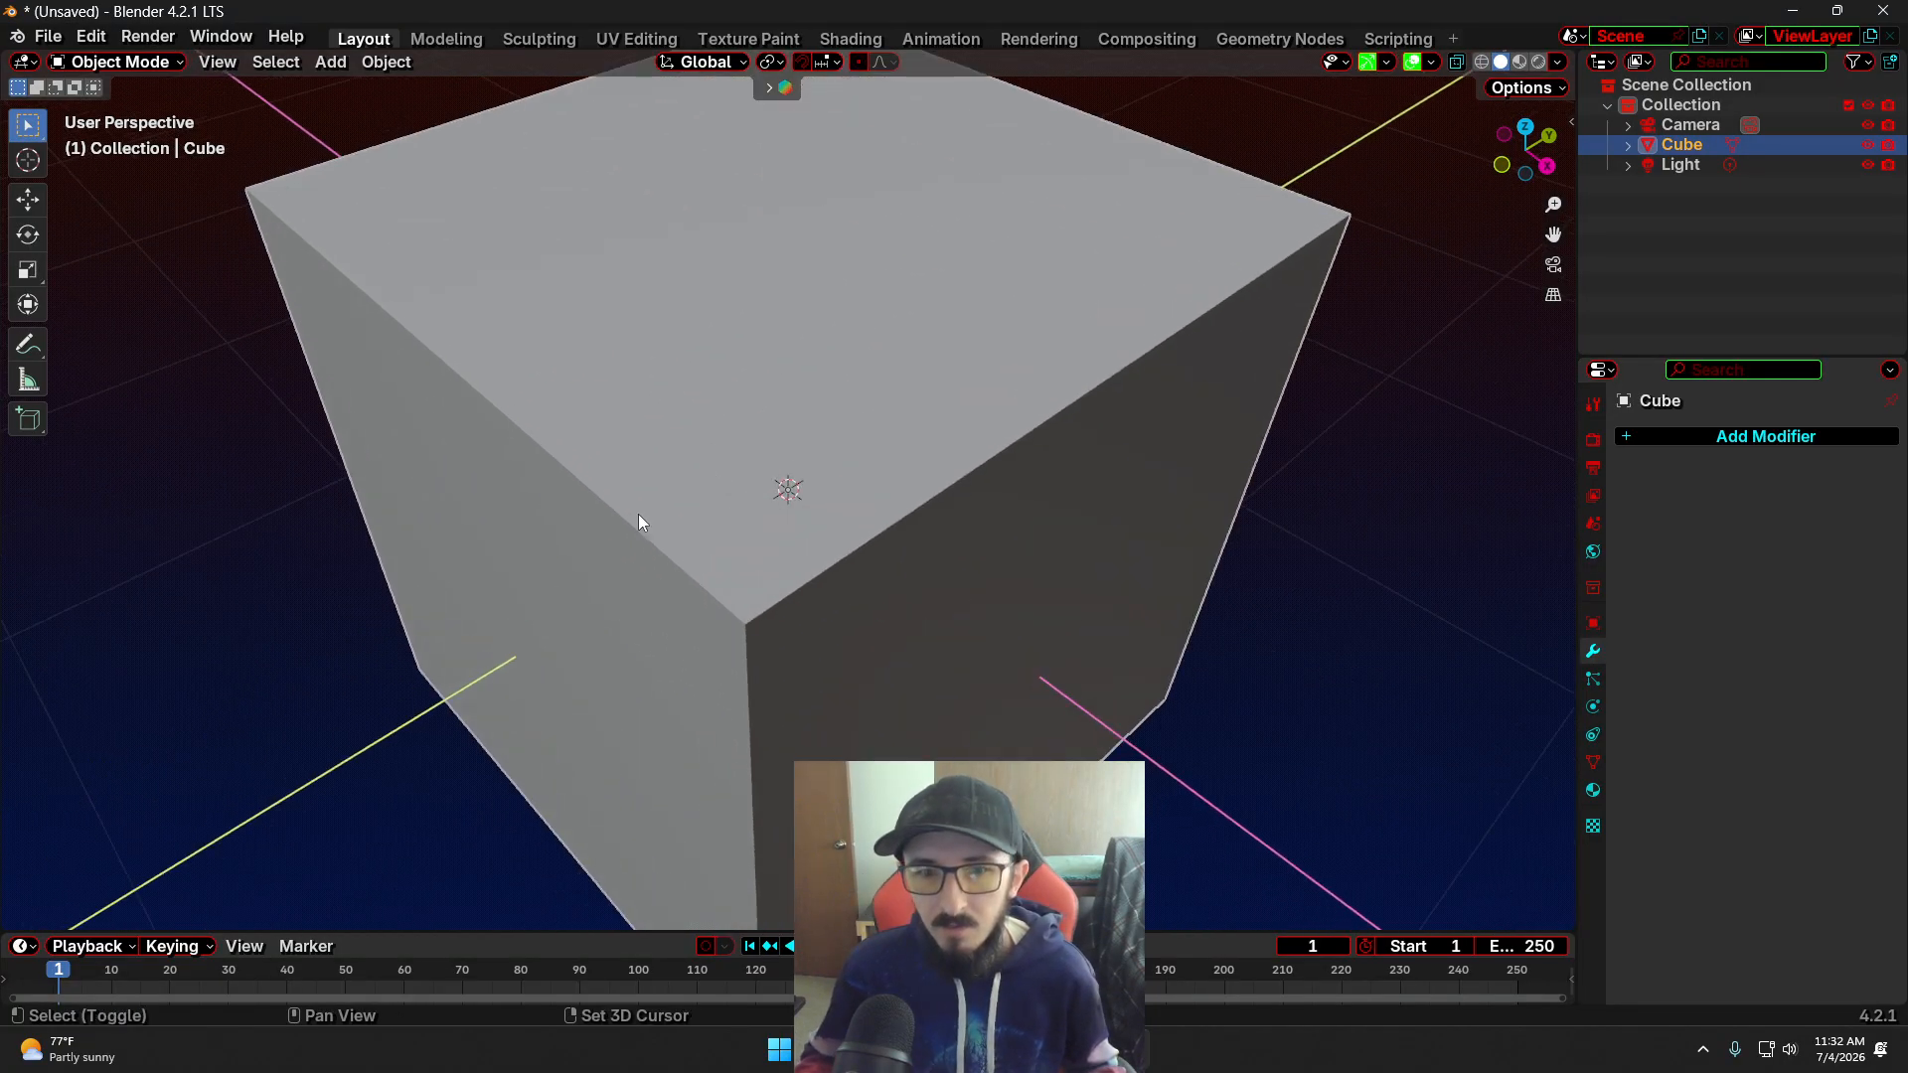
middle_click_drag(639, 520, 1038, 443, "shift")
scroll(712, 469, "down", 4)
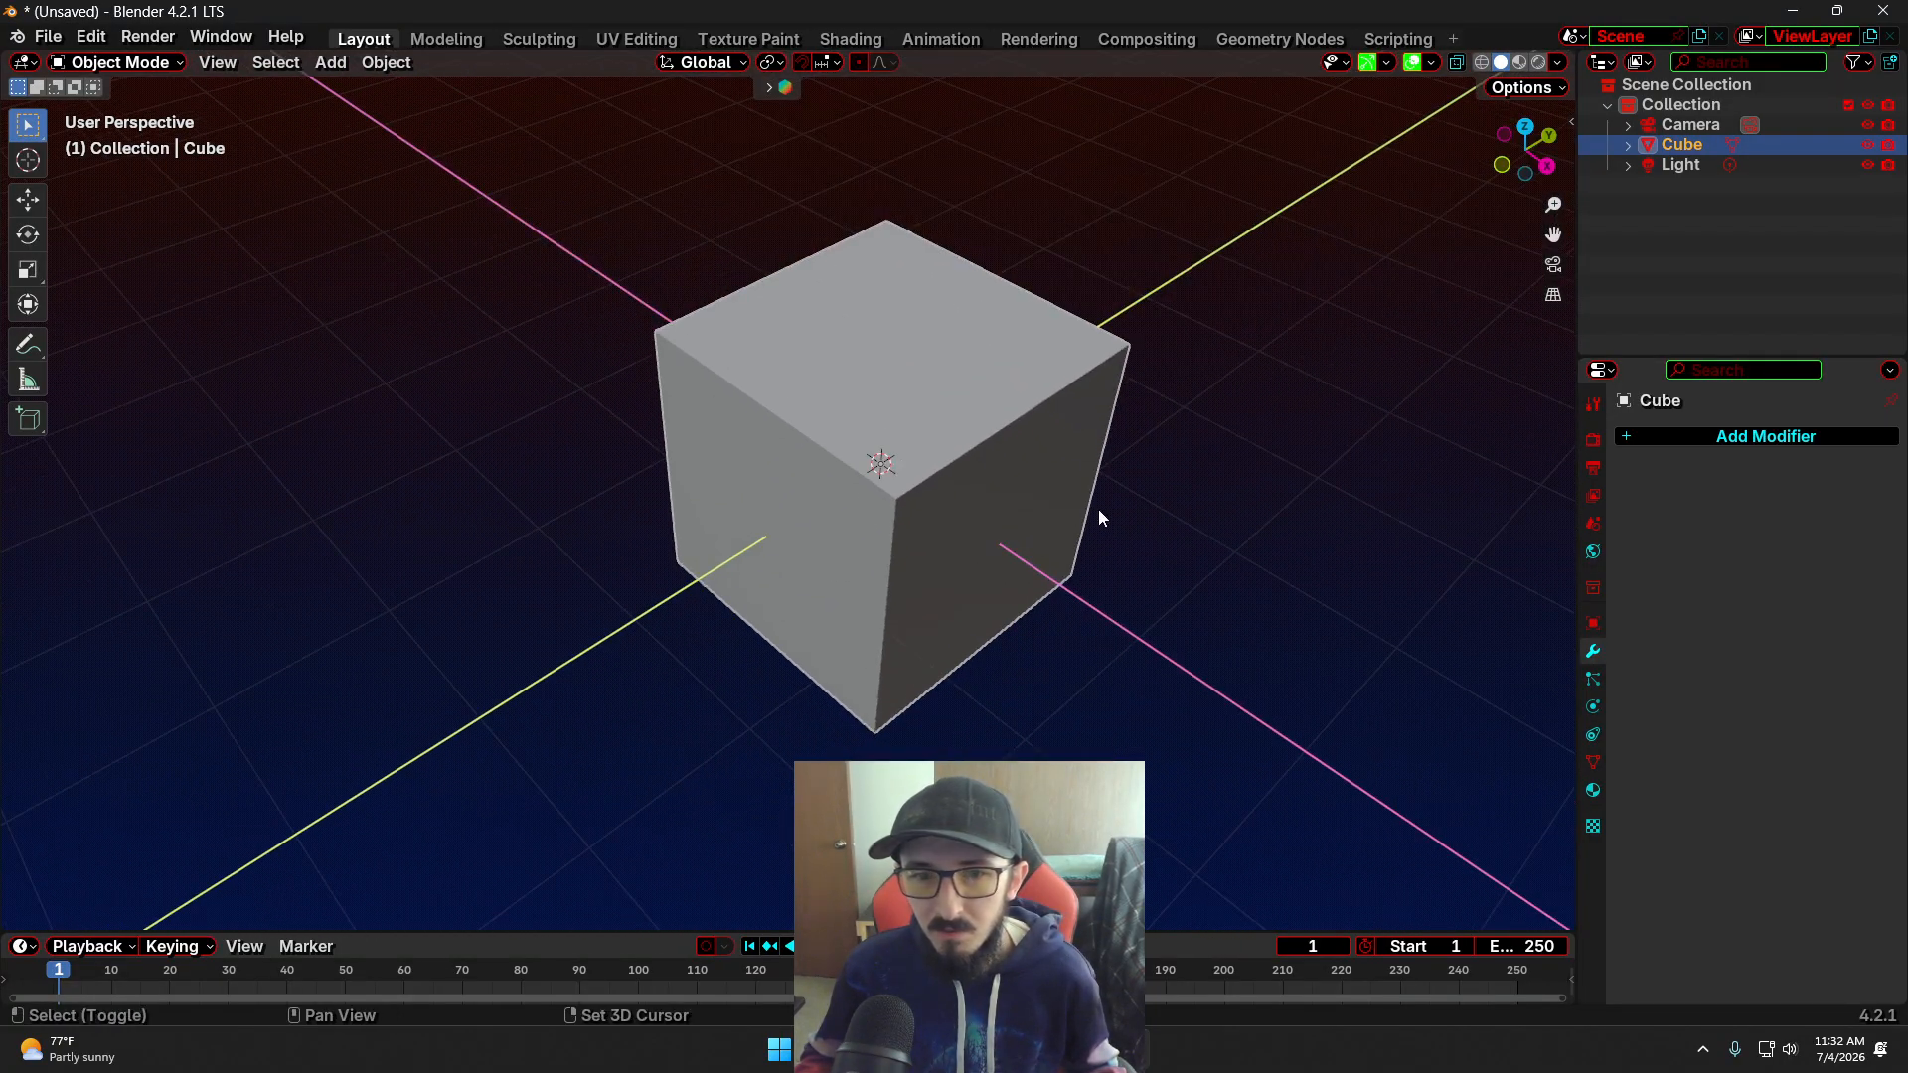
middle_click_drag(1099, 508, 898, 549, "shift")
middle_click_drag(640, 632, 927, 682, "shift")
scroll(927, 683, "up", 4)
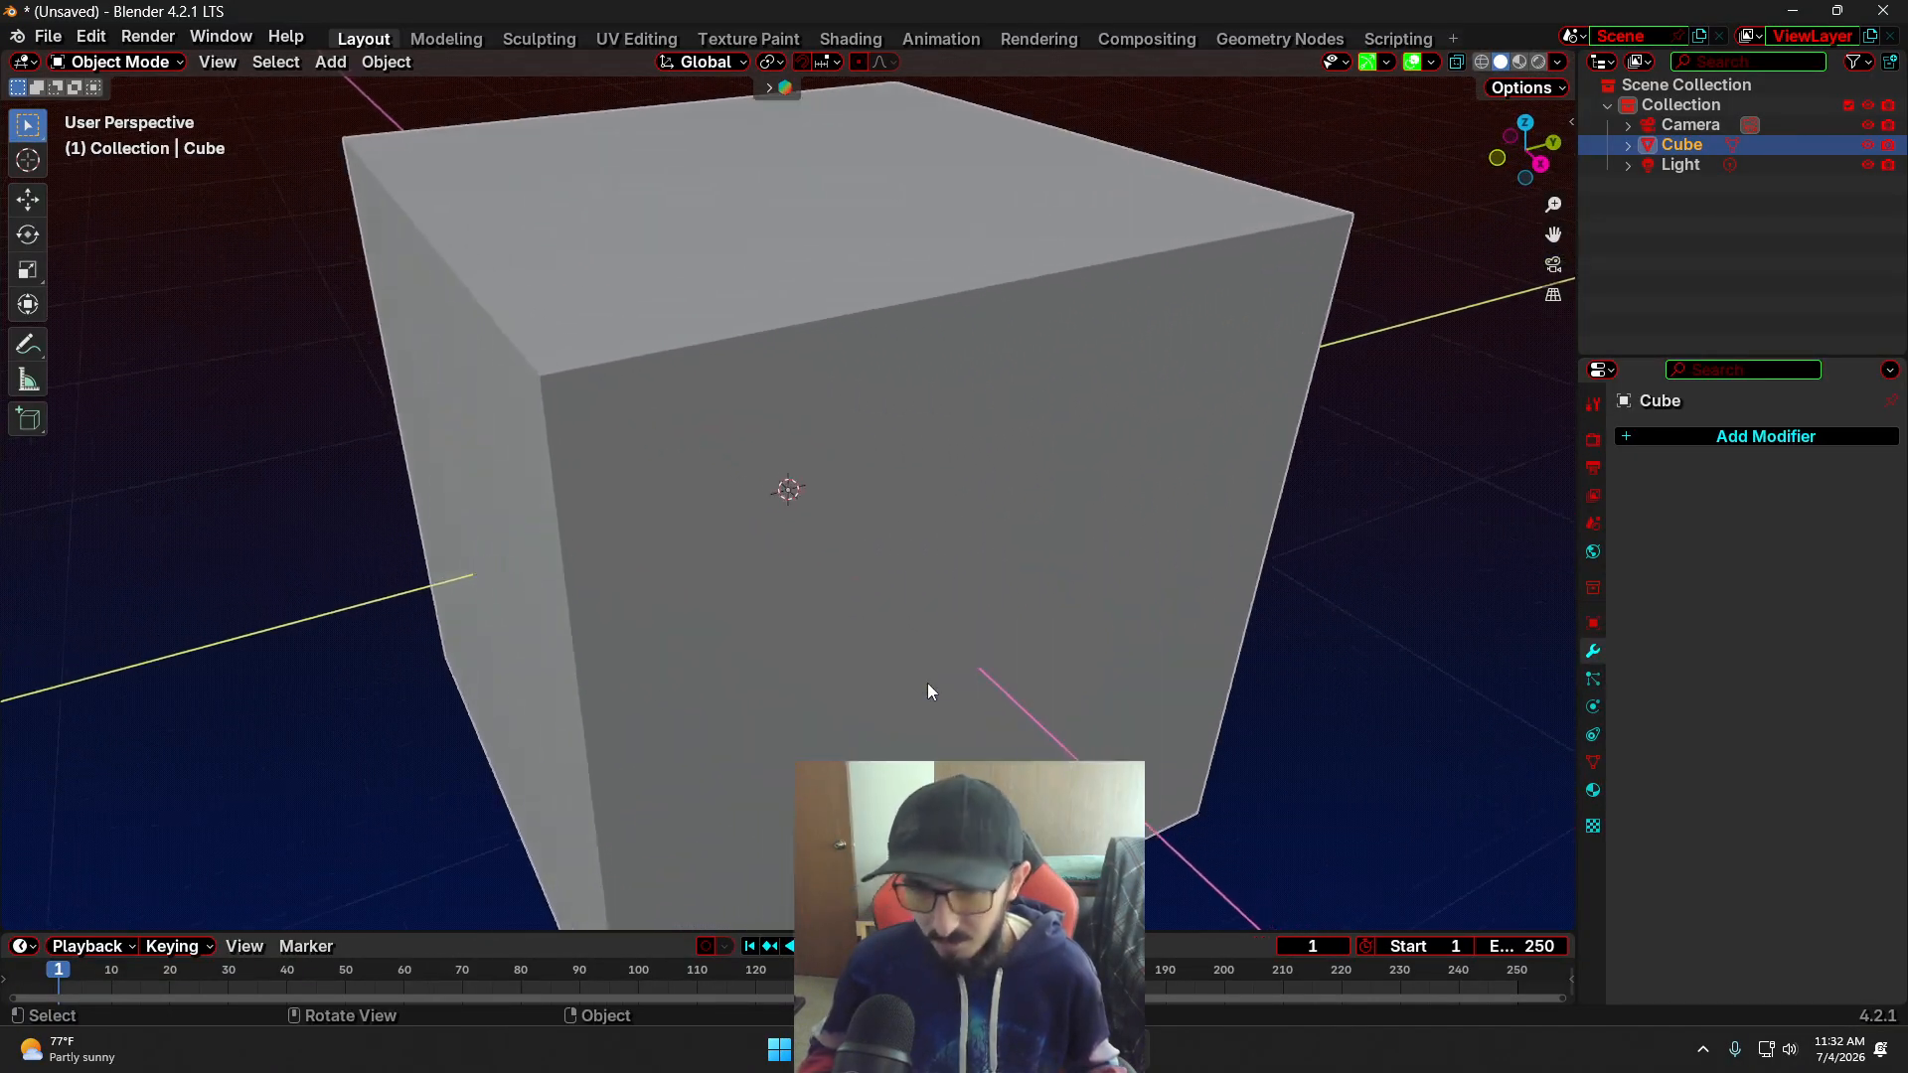
scroll(902, 576, "down", 5)
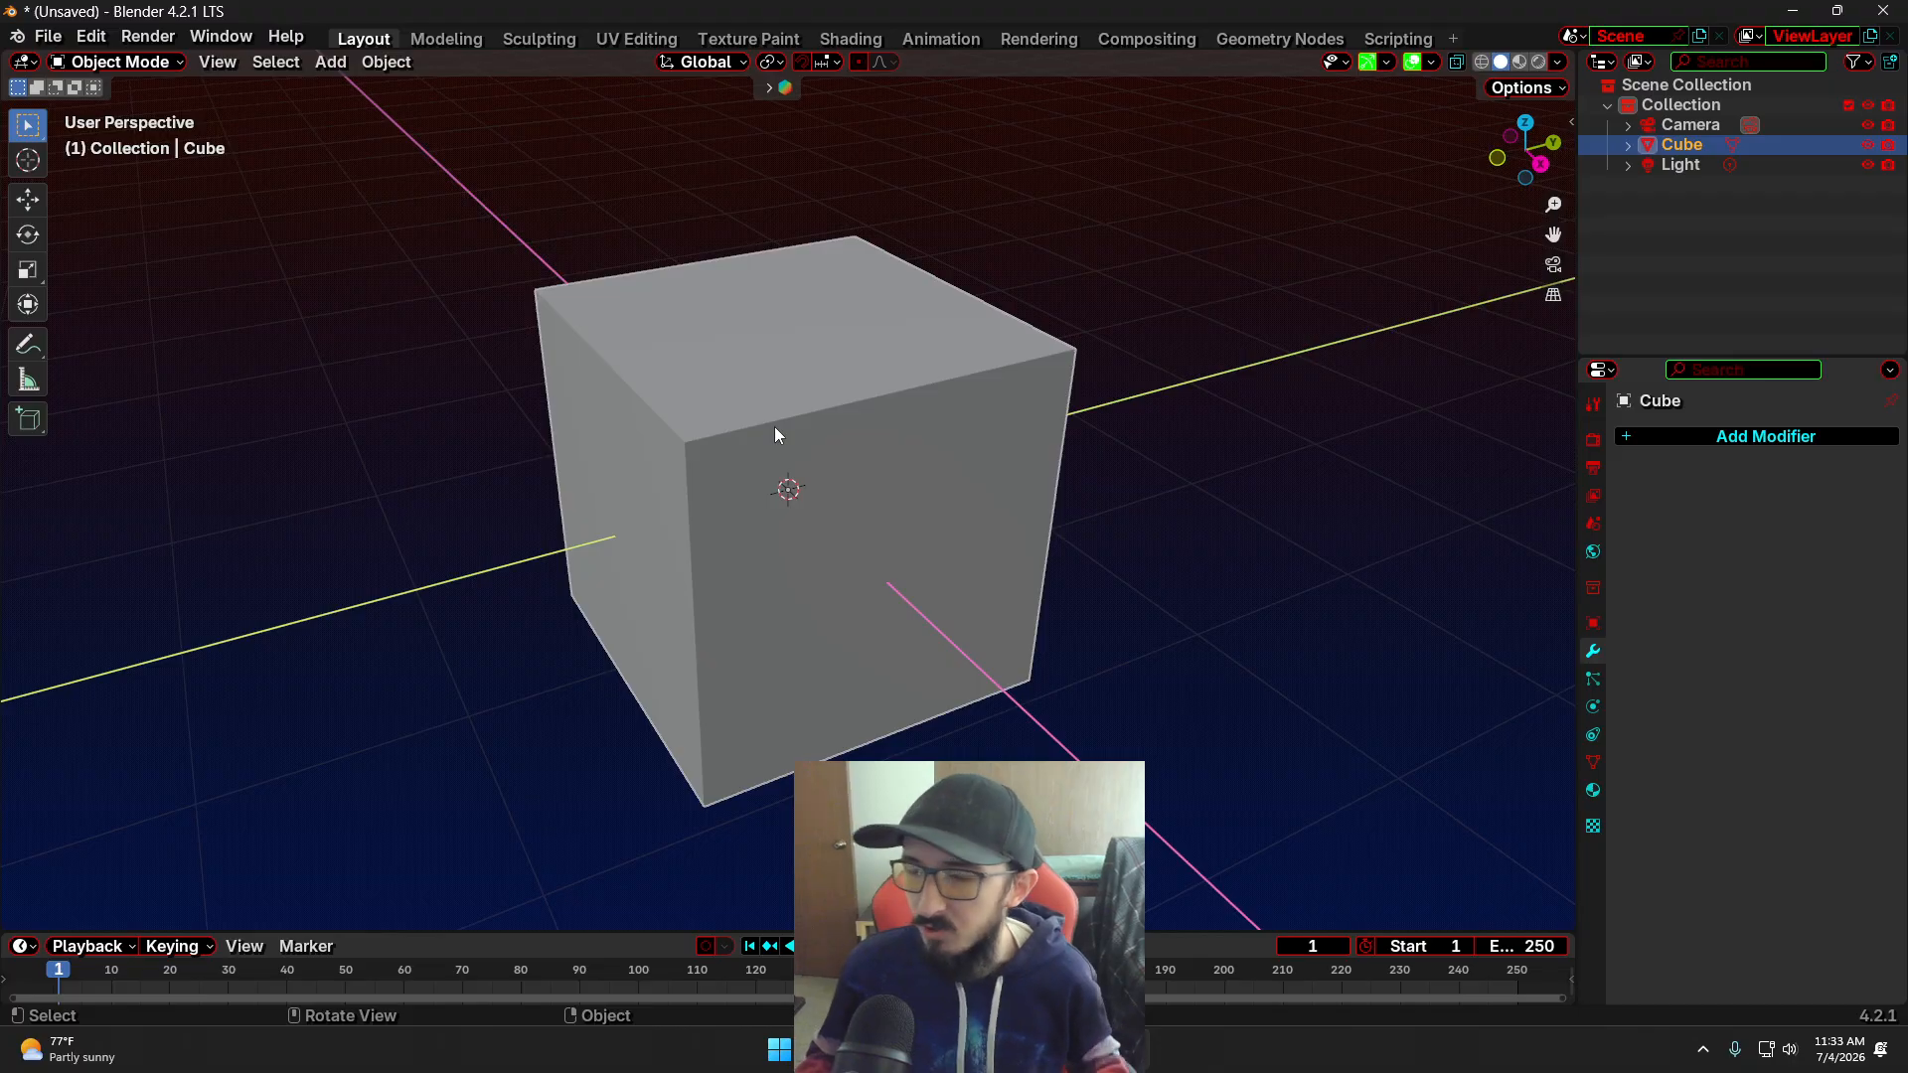
key("s")
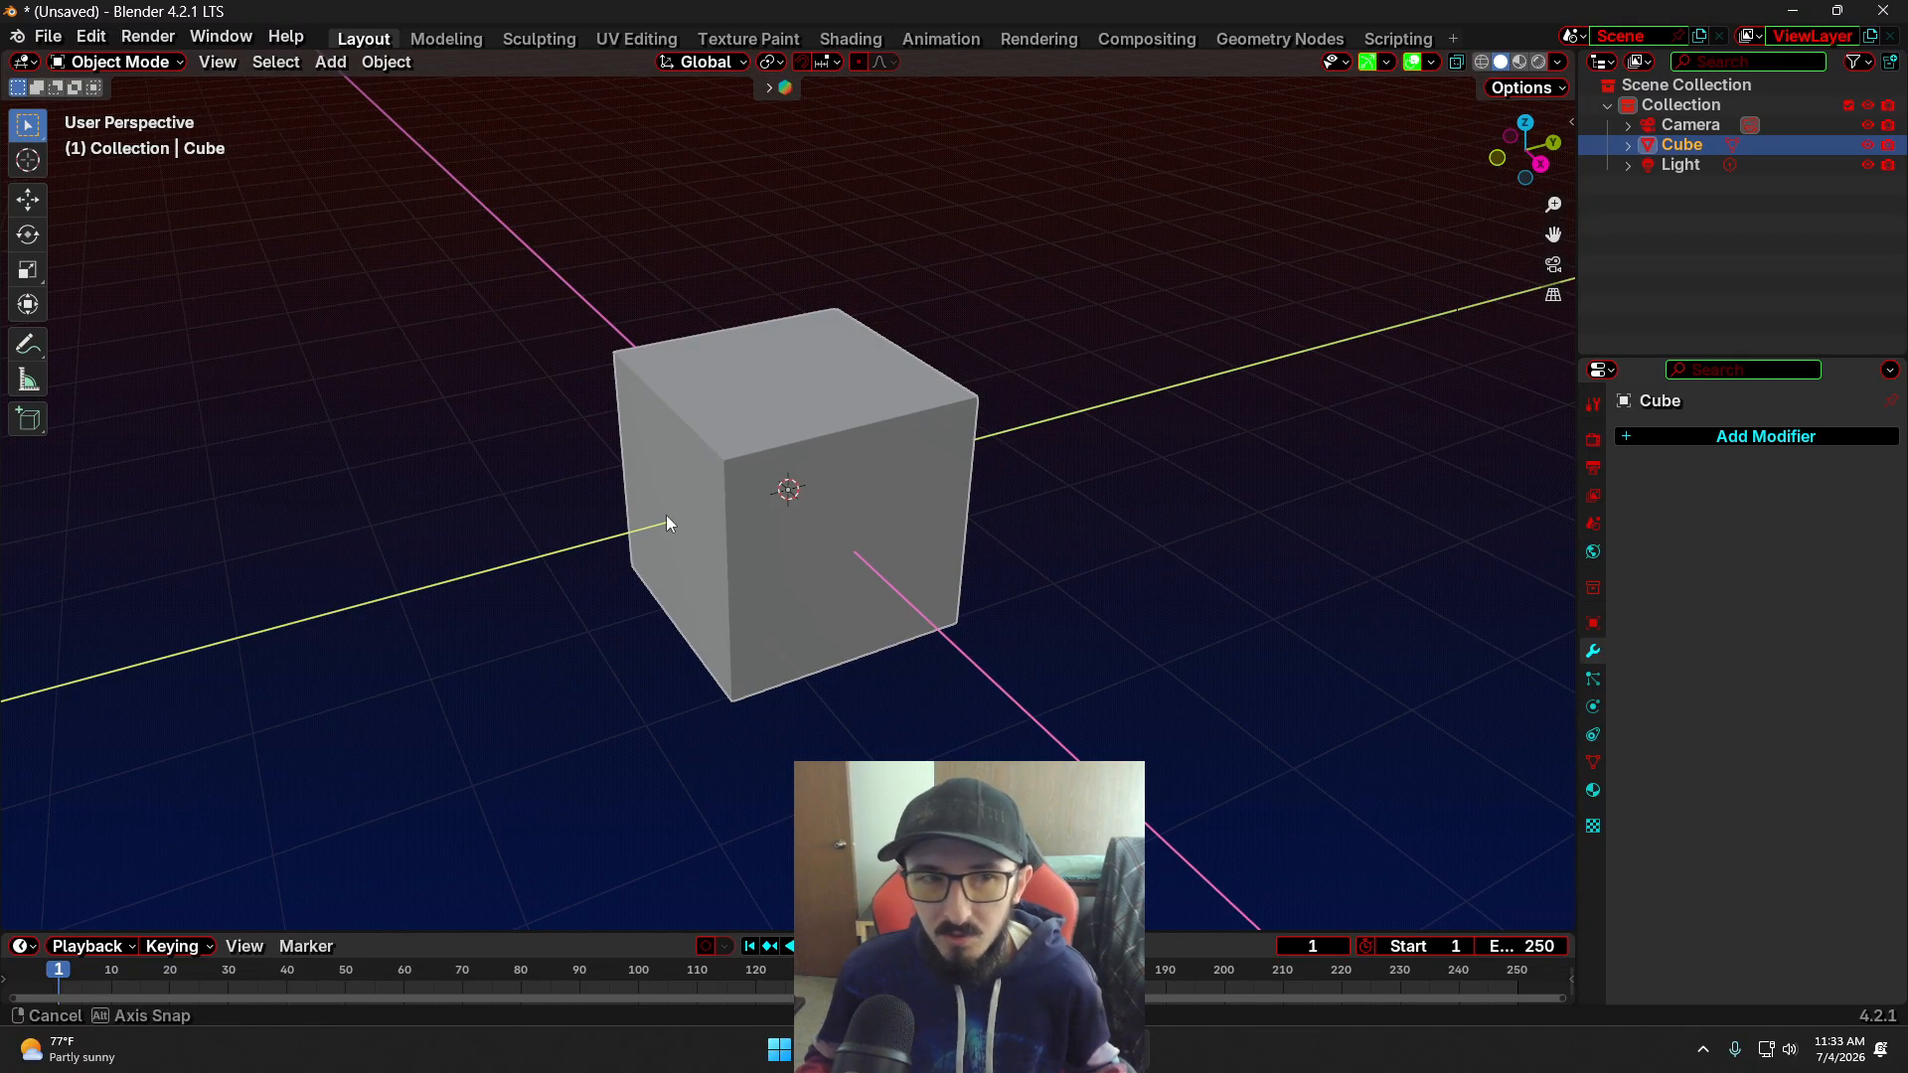
middle_click_drag(667, 517, 658, 541)
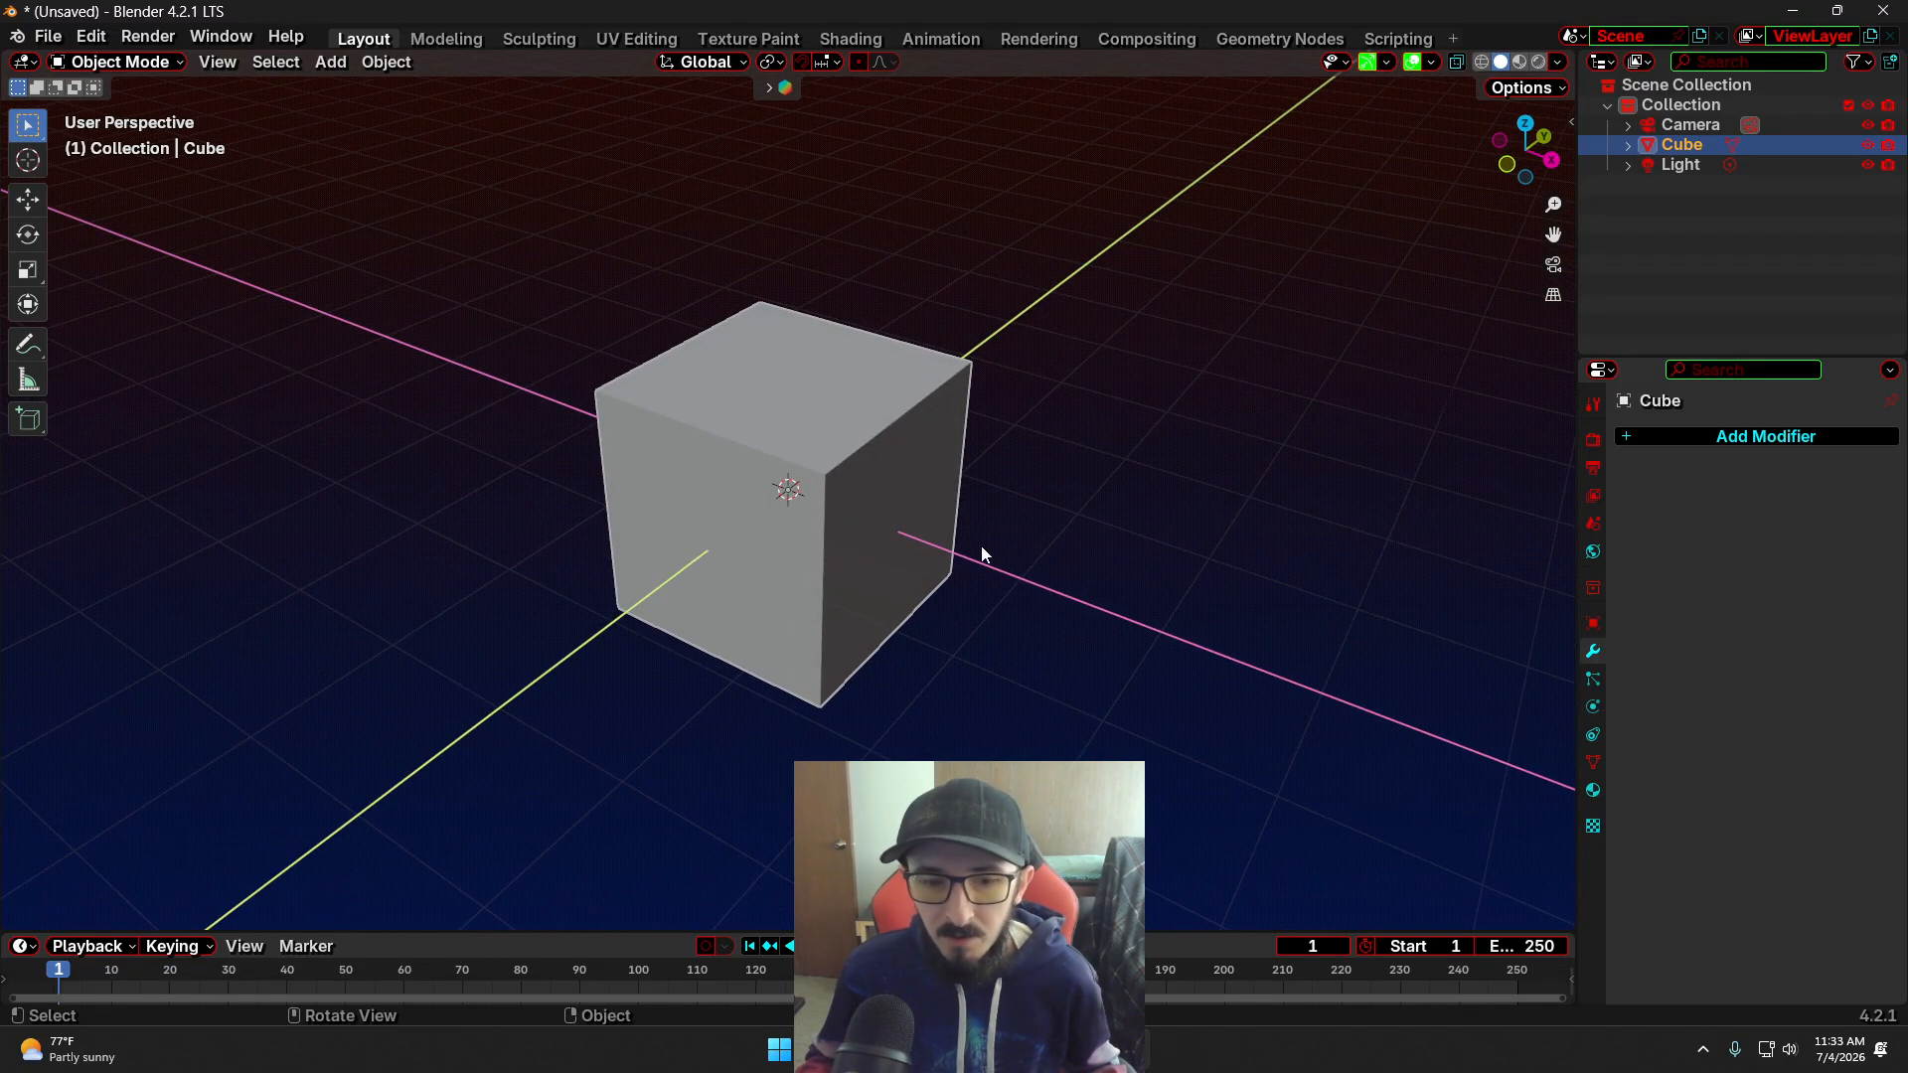
middle_click_drag(981, 546, 855, 622)
Compare selecting the whole cube in Object Mode with selecting a single side face in Edit Mode, ending in Object Mode with the cube selected
left_click(603, 700)
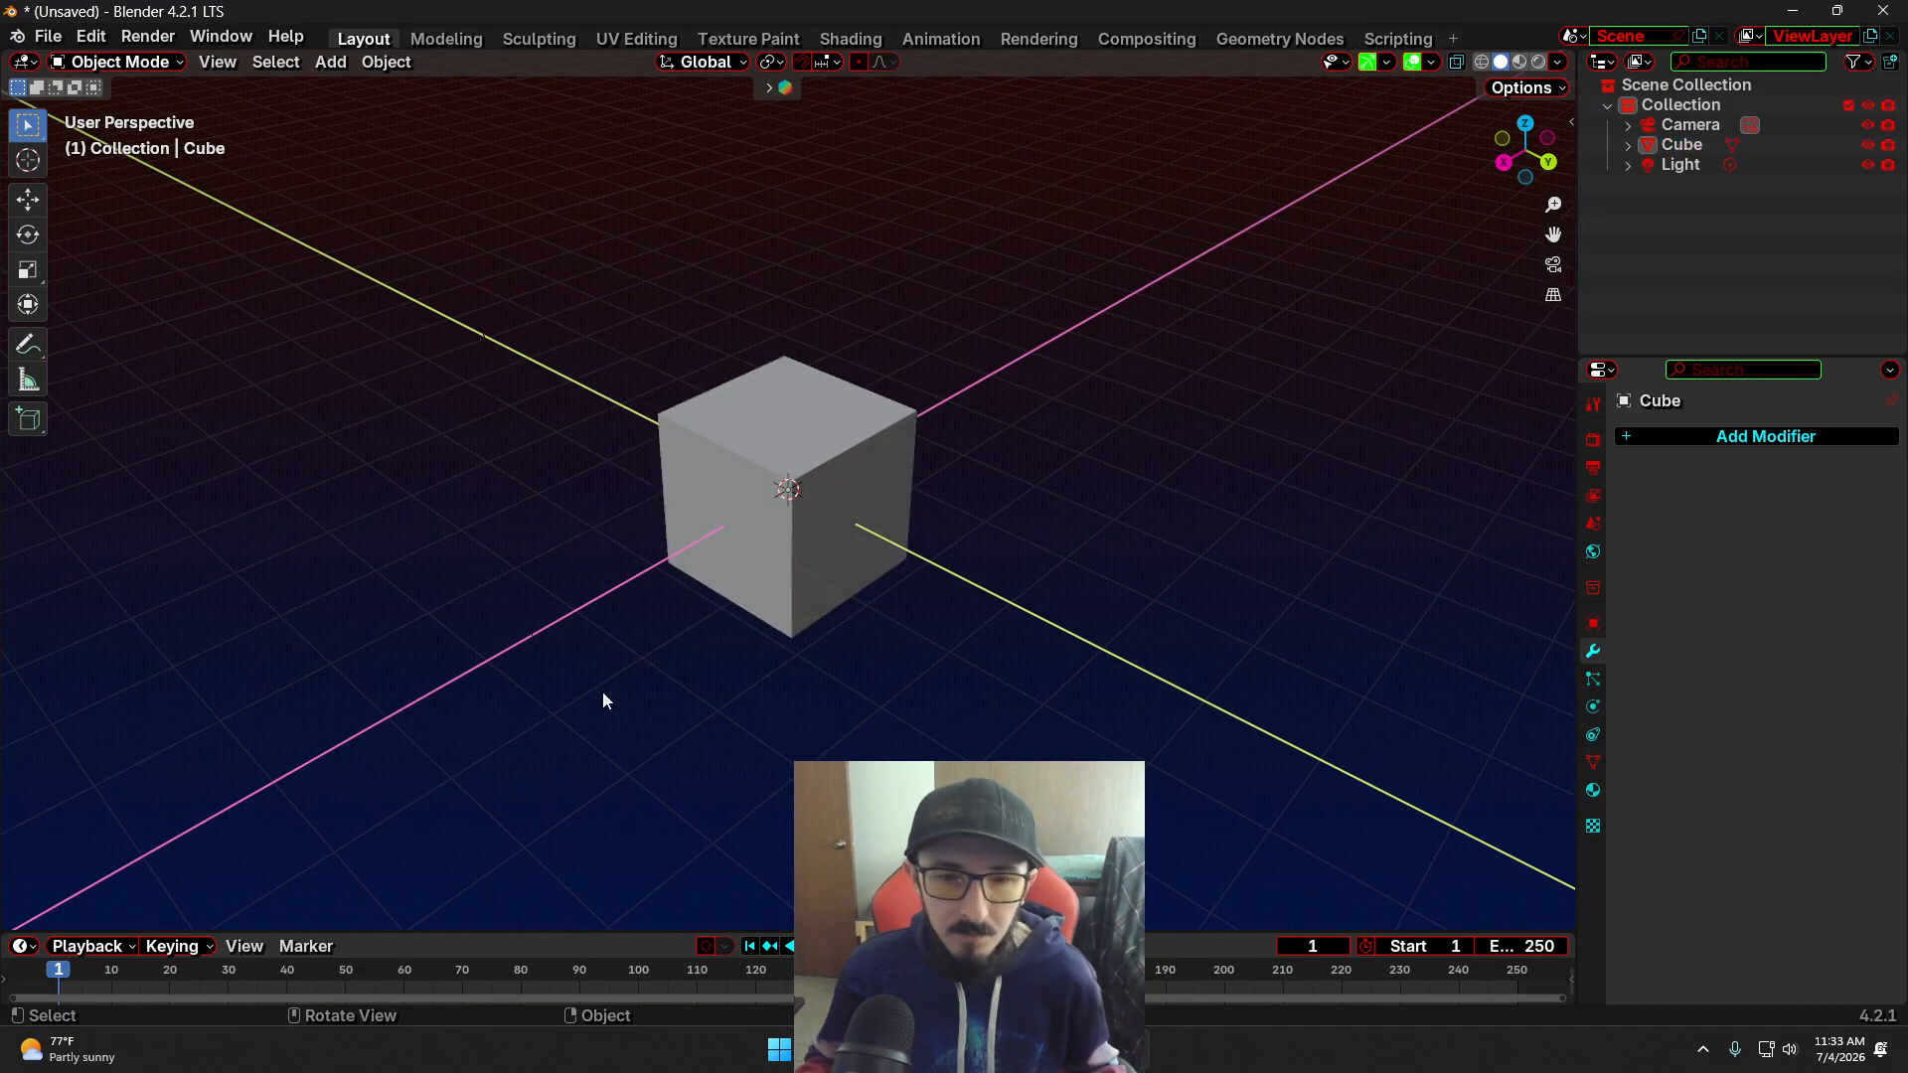
left_click(836, 422)
key("Tab")
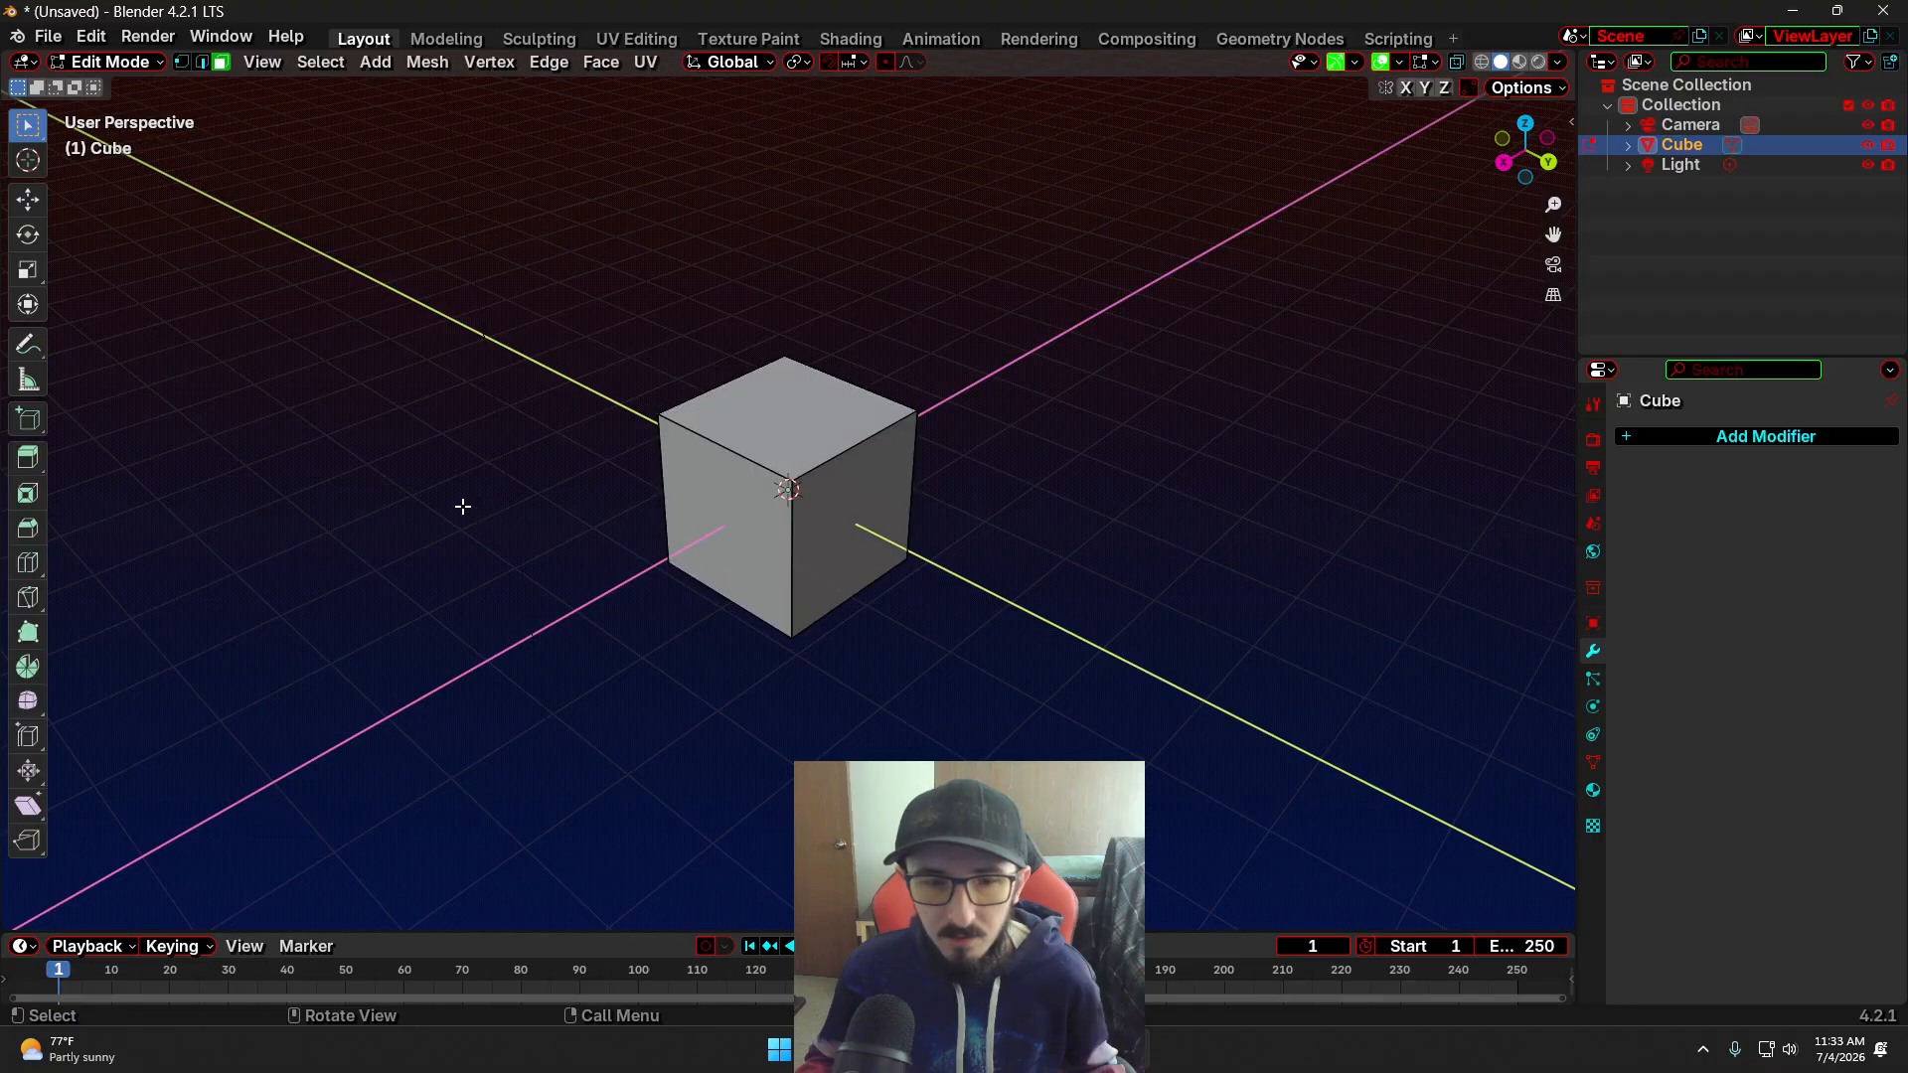
left_click(755, 515)
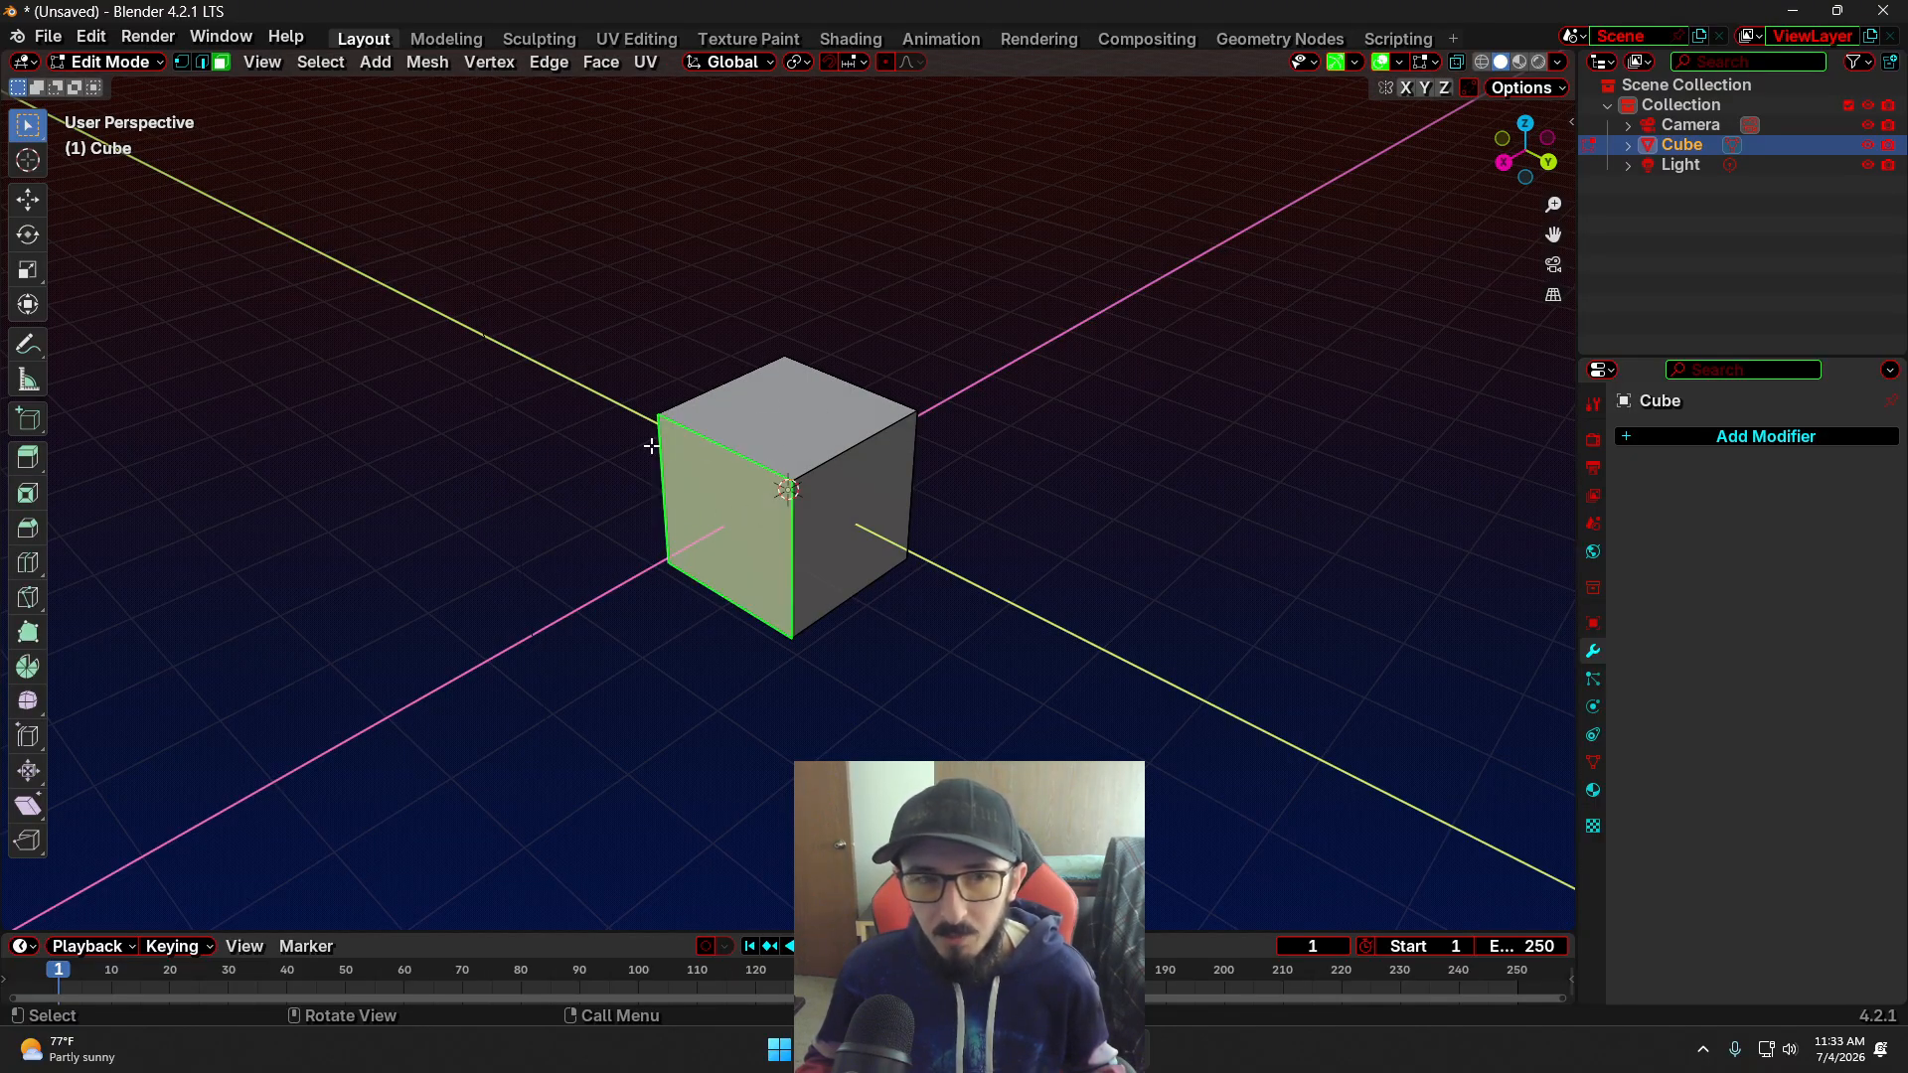
key("Tab")
left_click(629, 586)
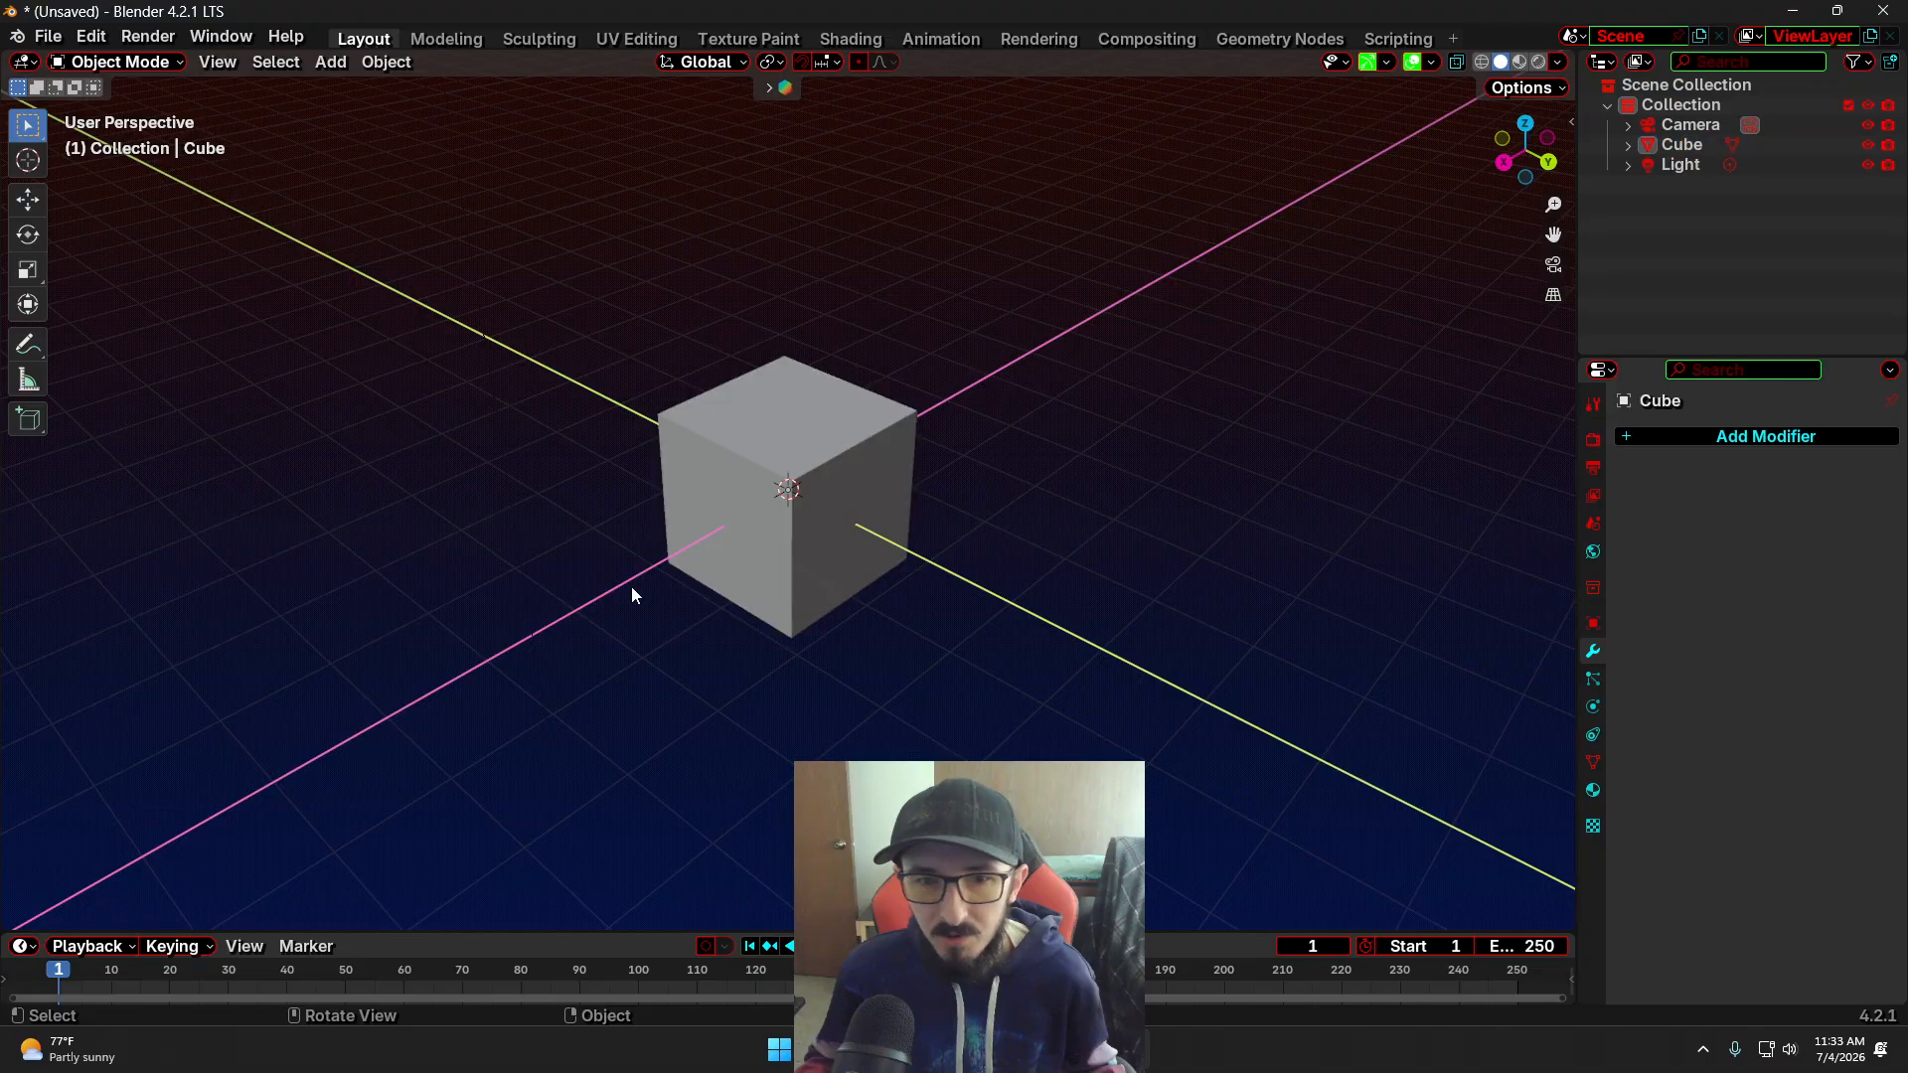
left_click(784, 502)
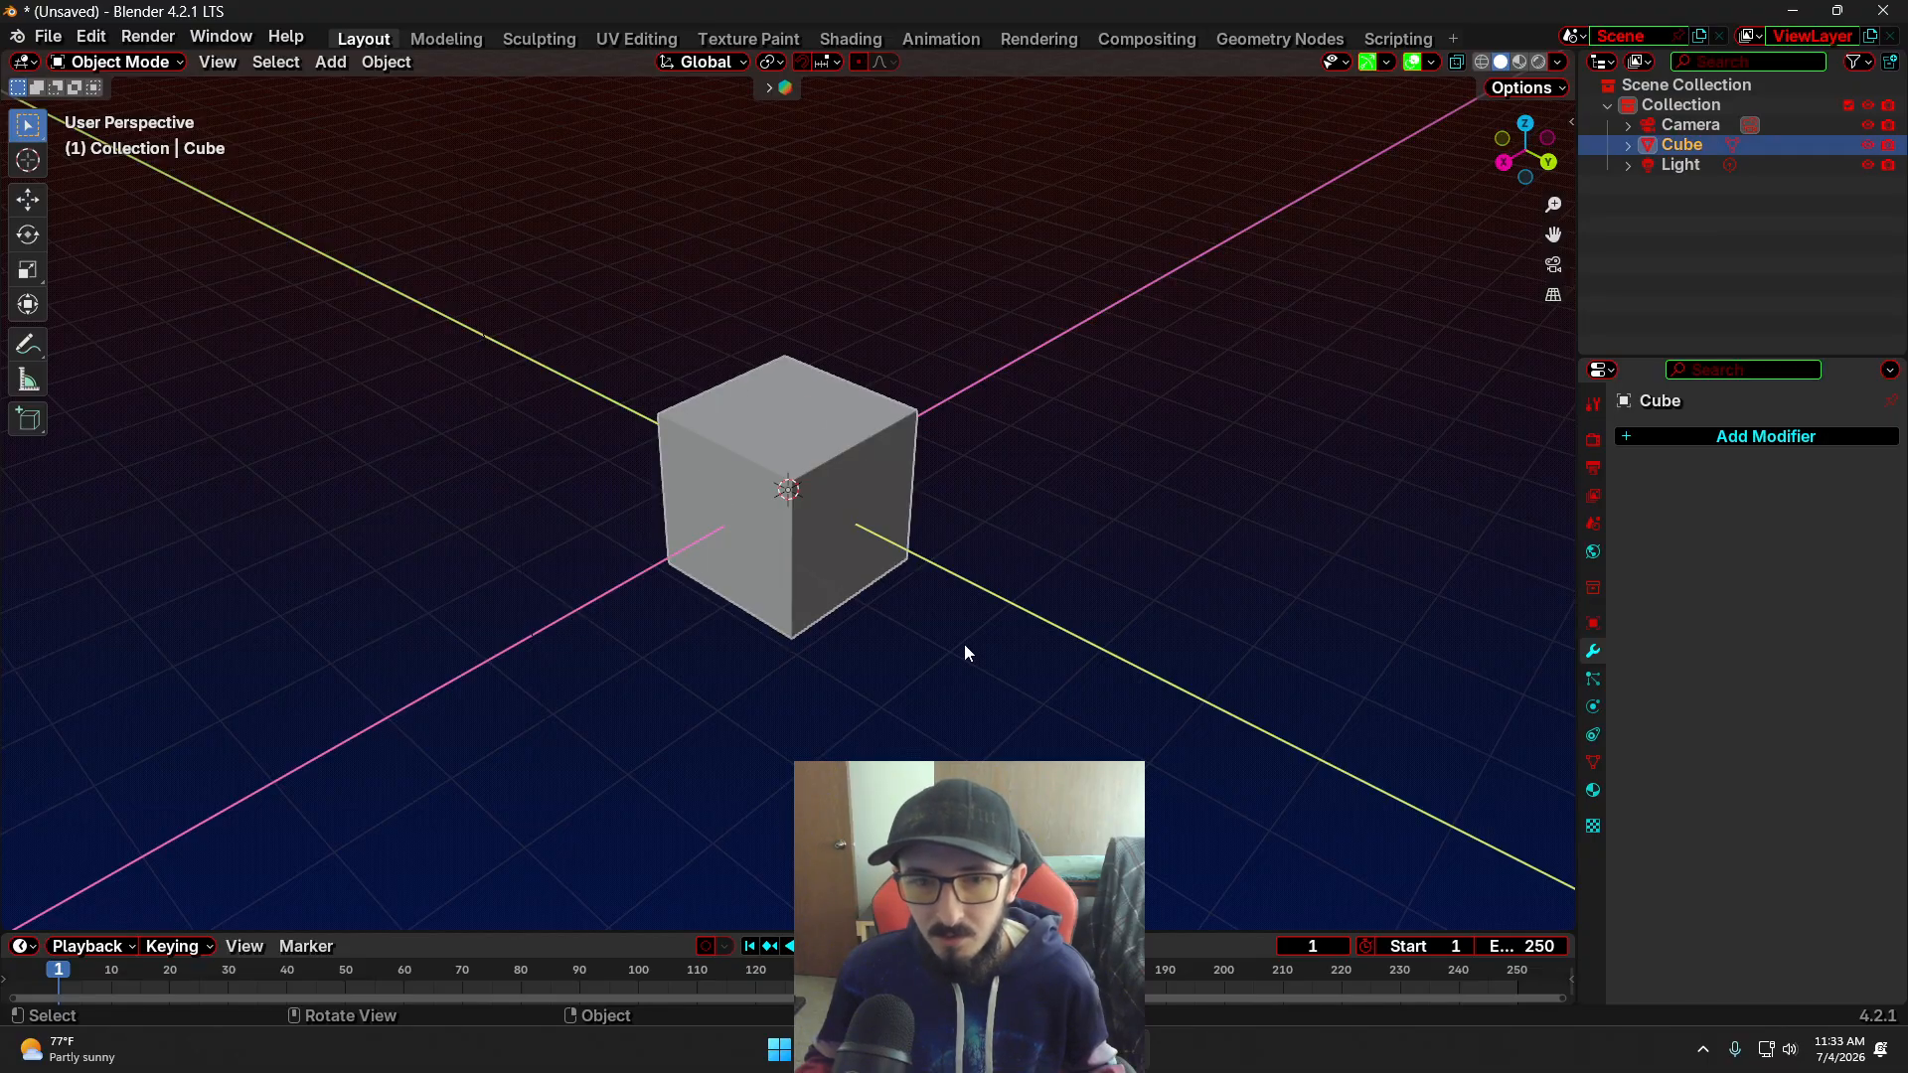
Scale the cube up uniformly by a factor of about 2.97 in Object Mode
middle_click_drag(966, 647, 892, 652)
middle_click_drag(808, 487, 824, 574)
scroll(824, 575, "down", 2)
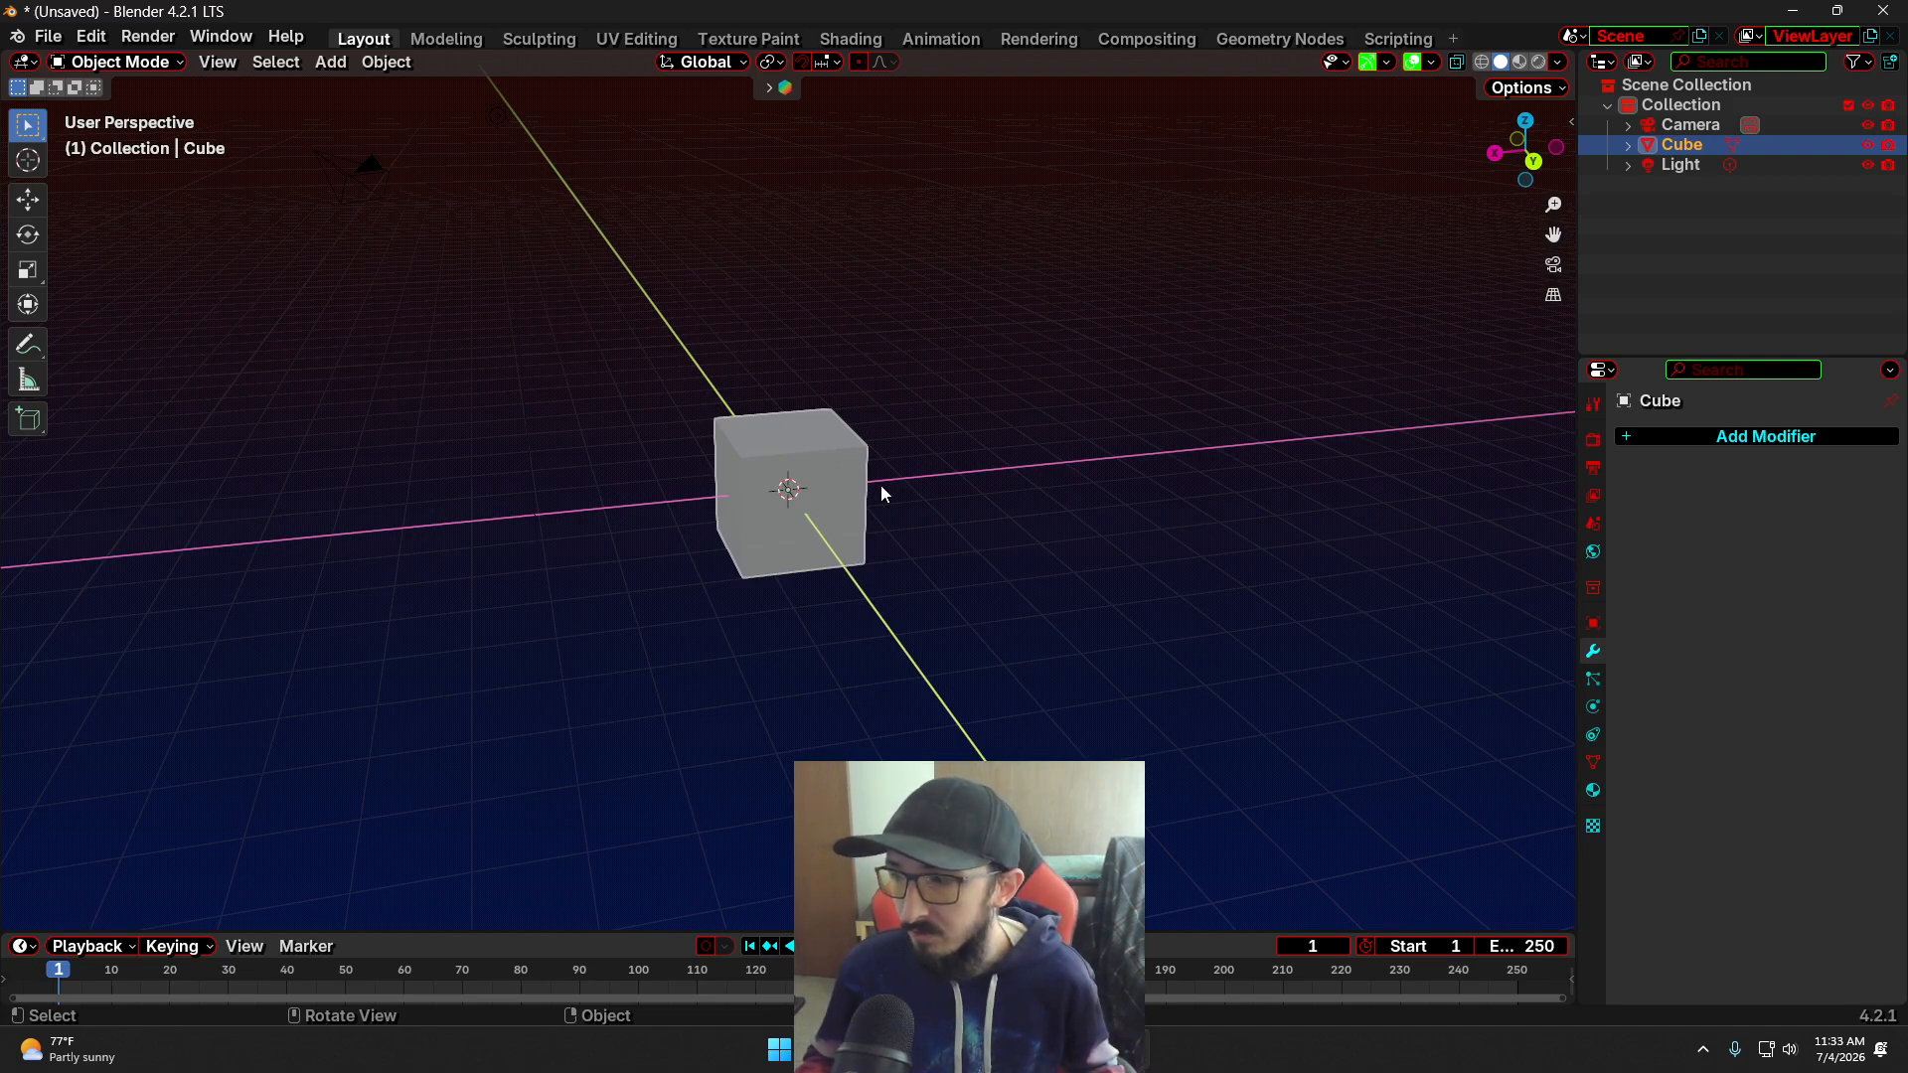
key("s")
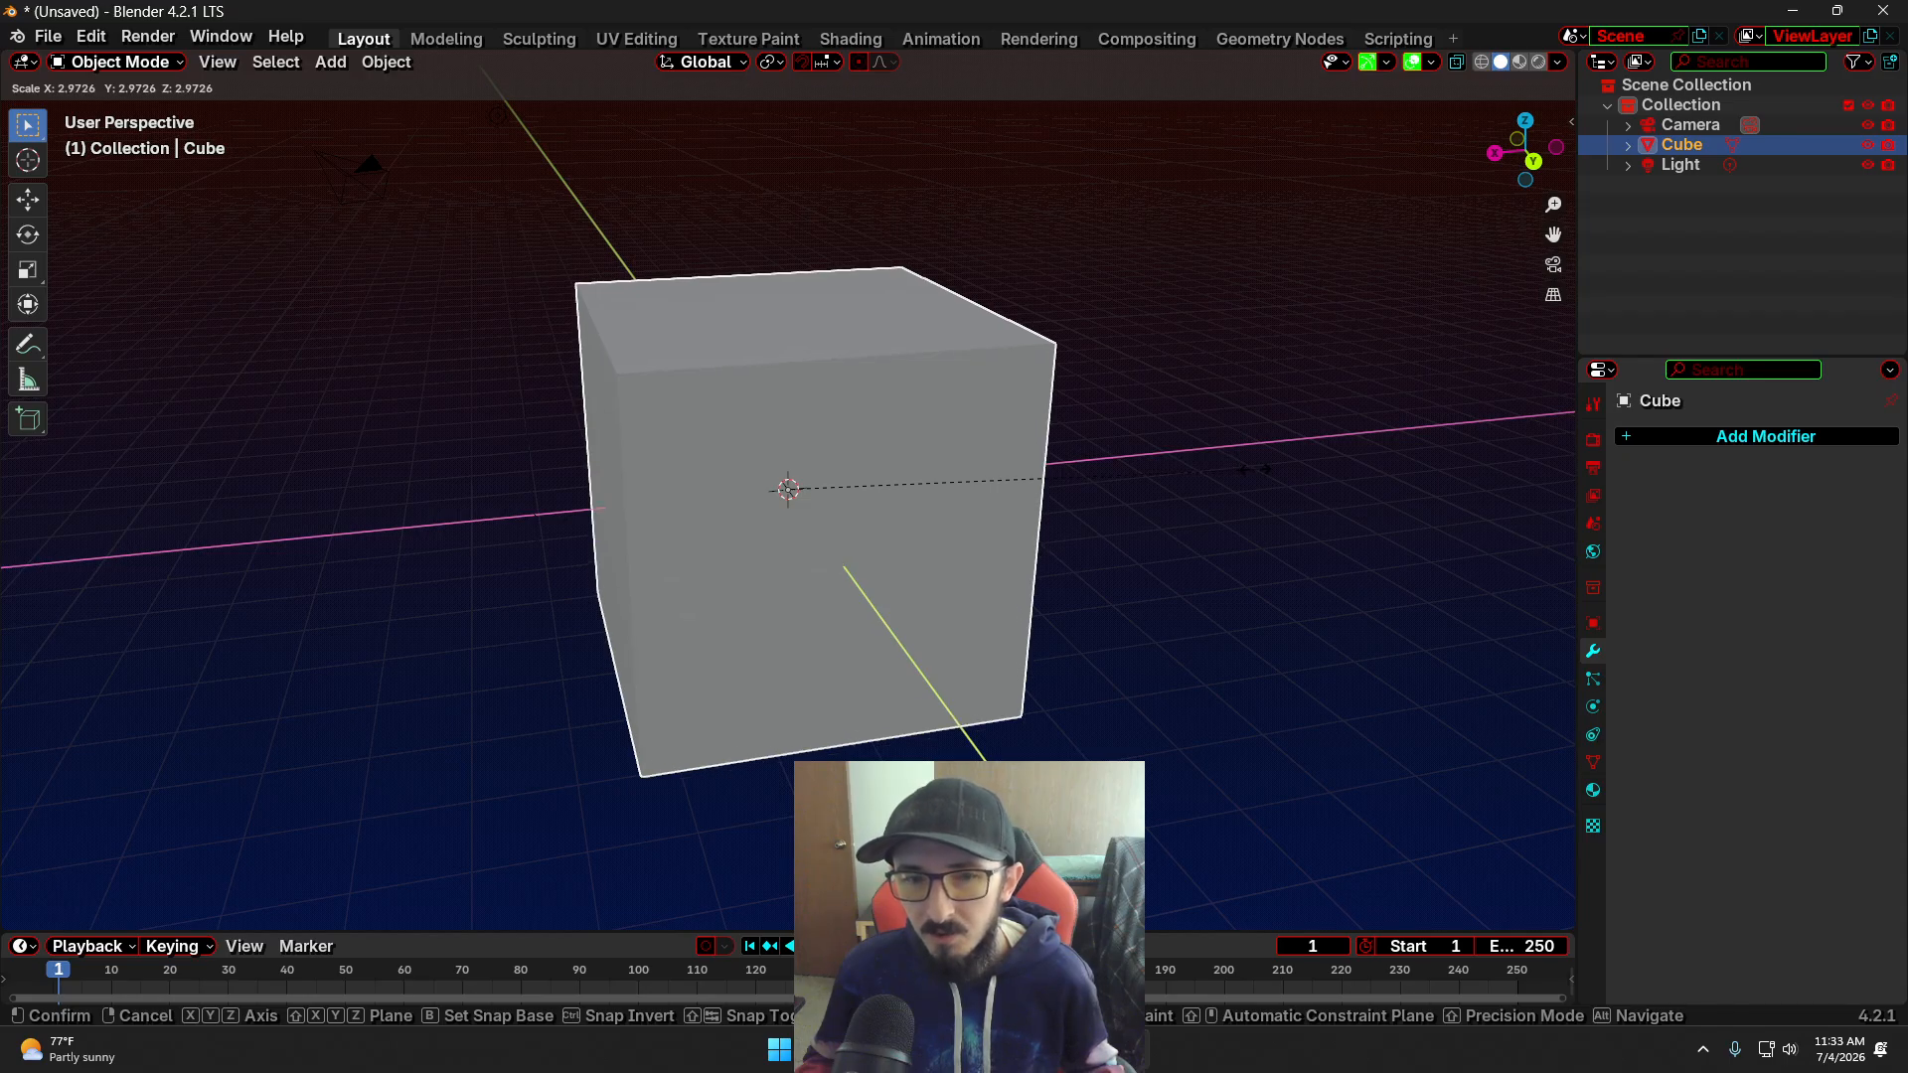
left_click(1254, 469)
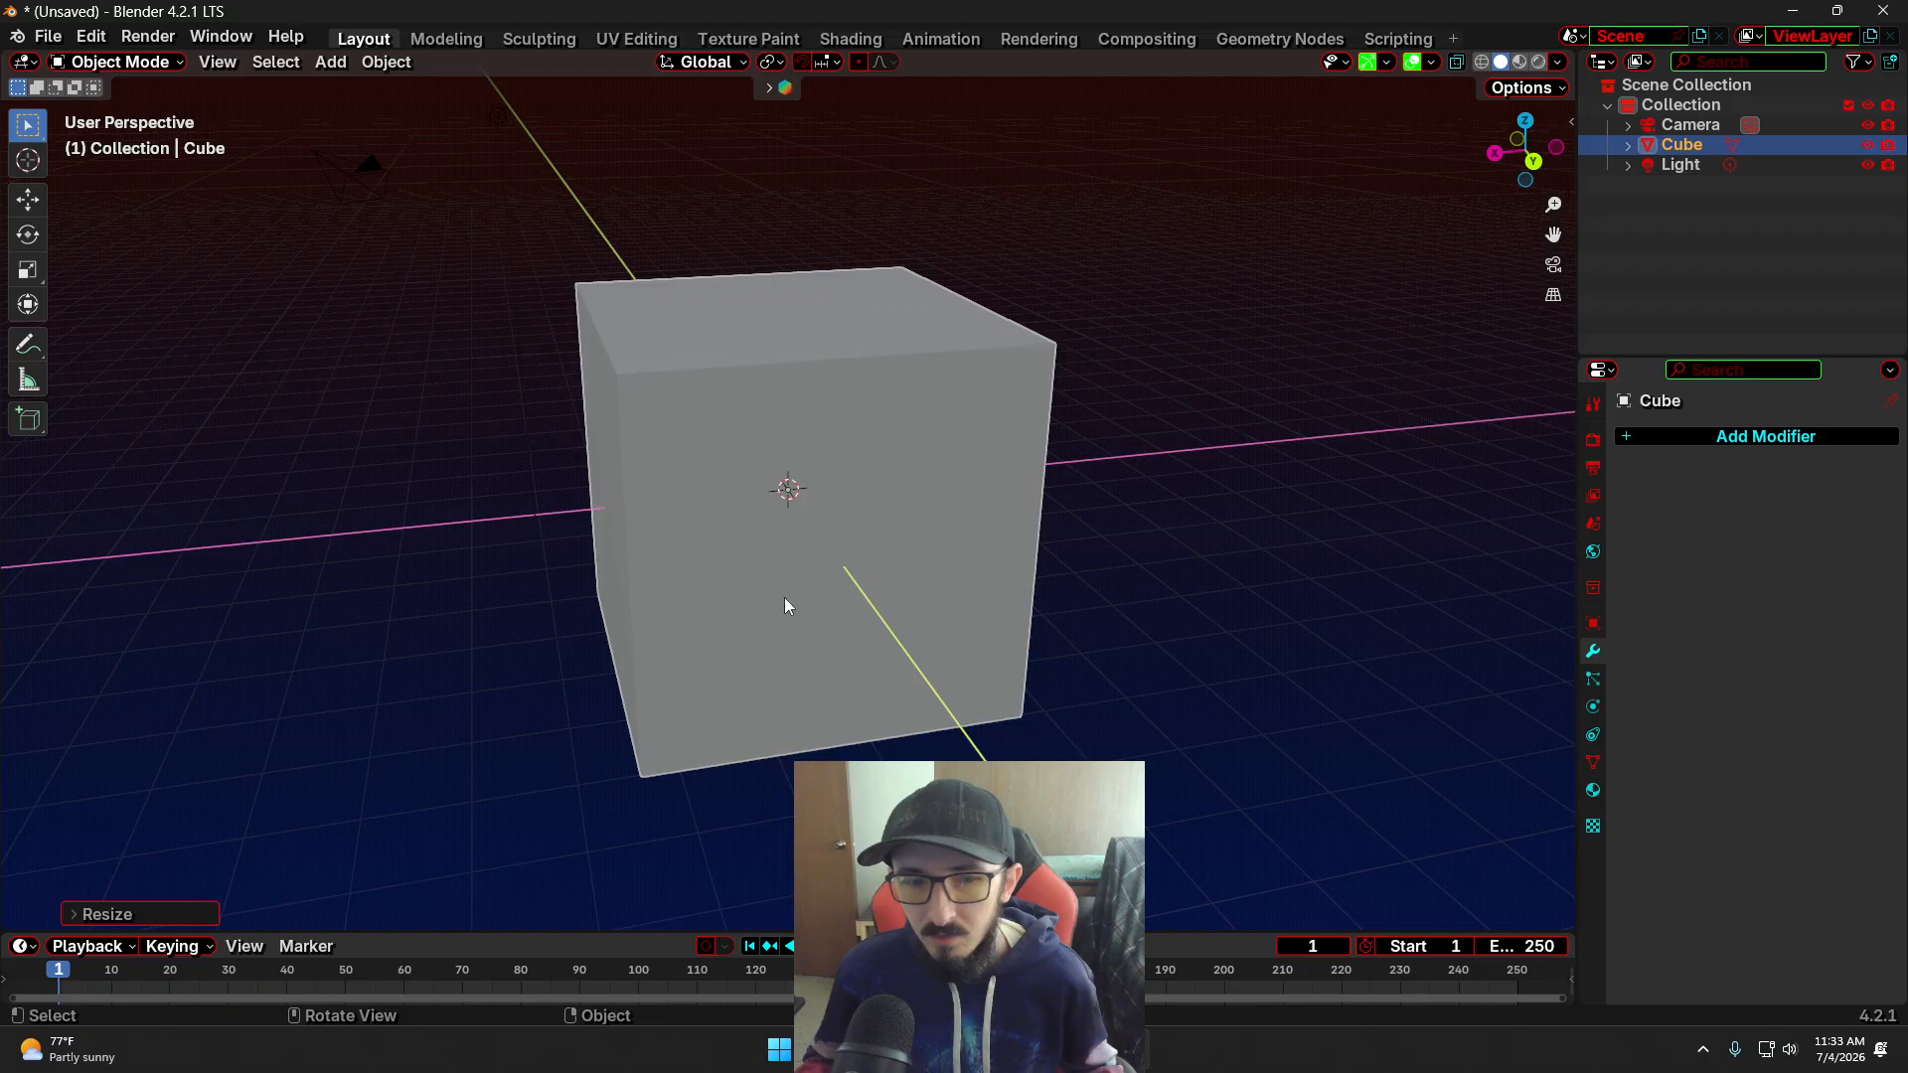
Enter Edit Mode, switch to edge selection and select the top edge of the cube's front face
key("Tab")
left_click(645, 379)
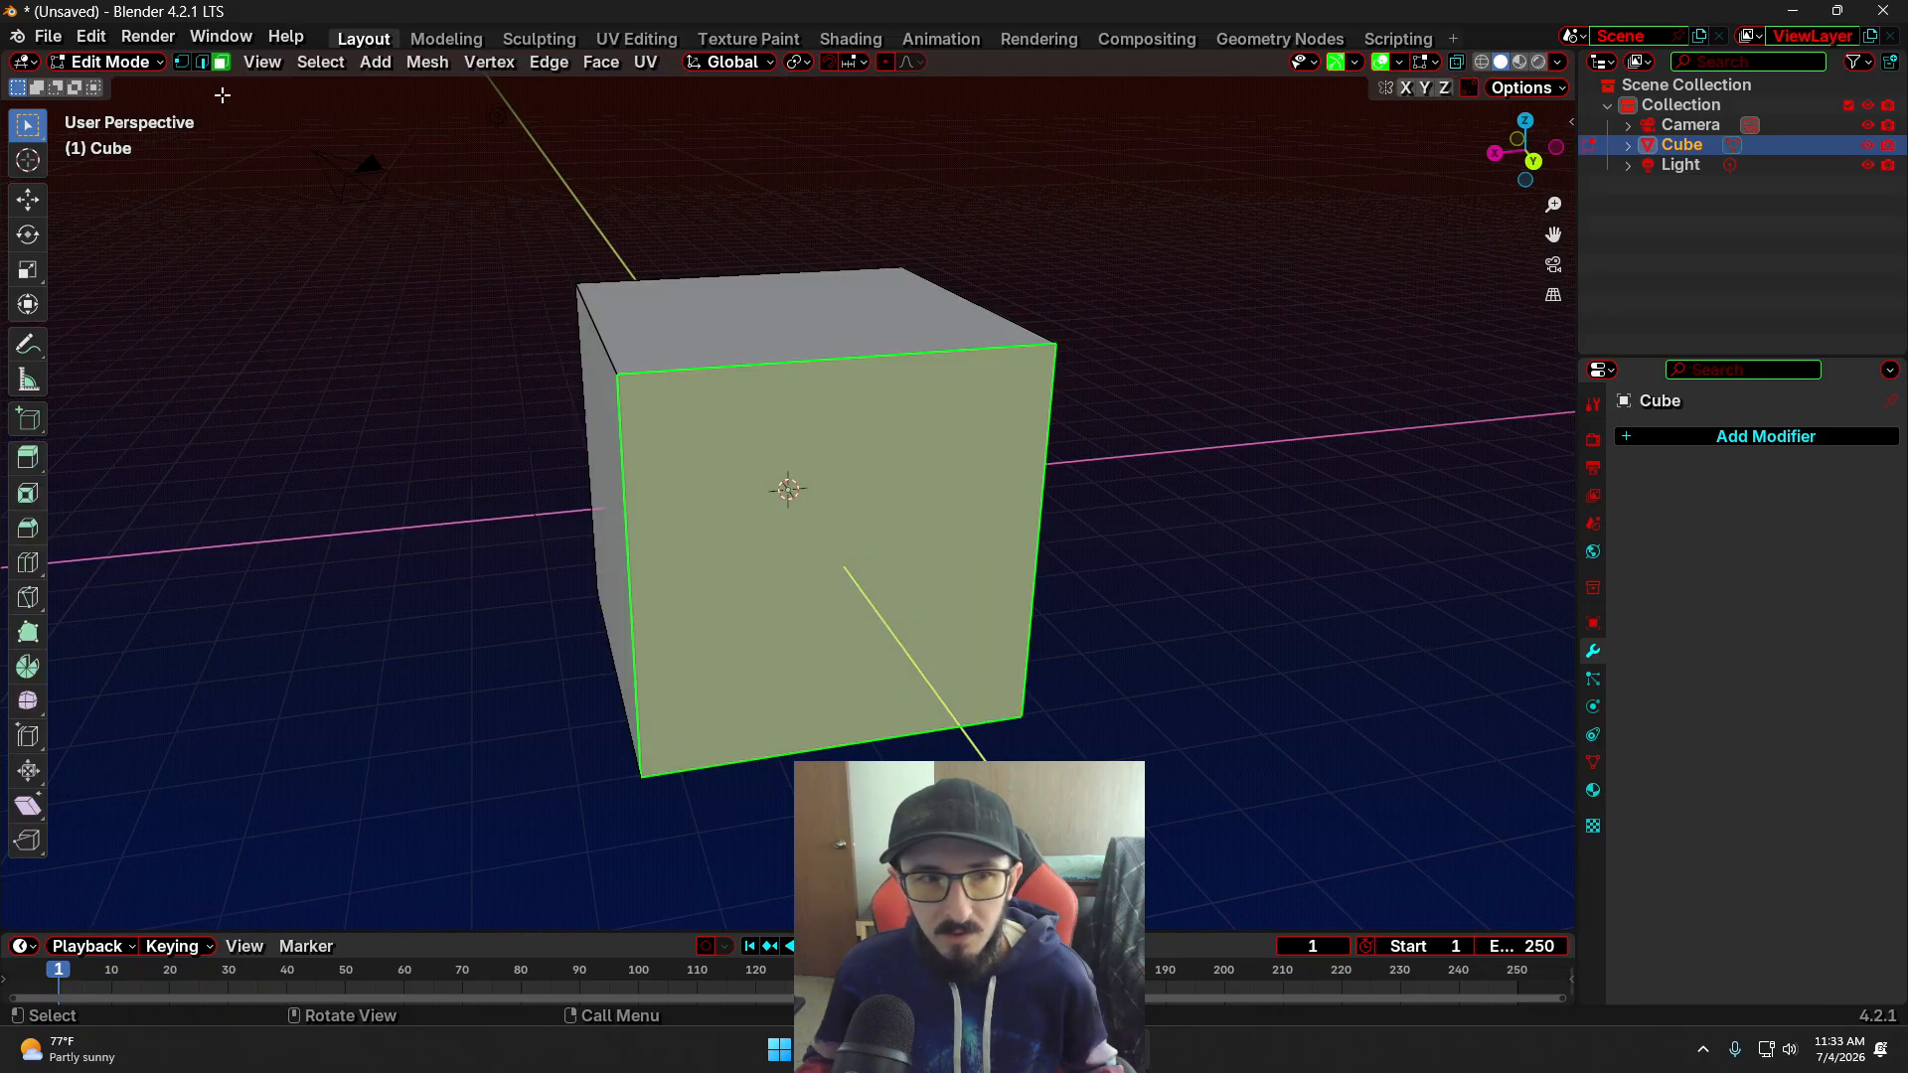
left_click(202, 61)
left_click(824, 359)
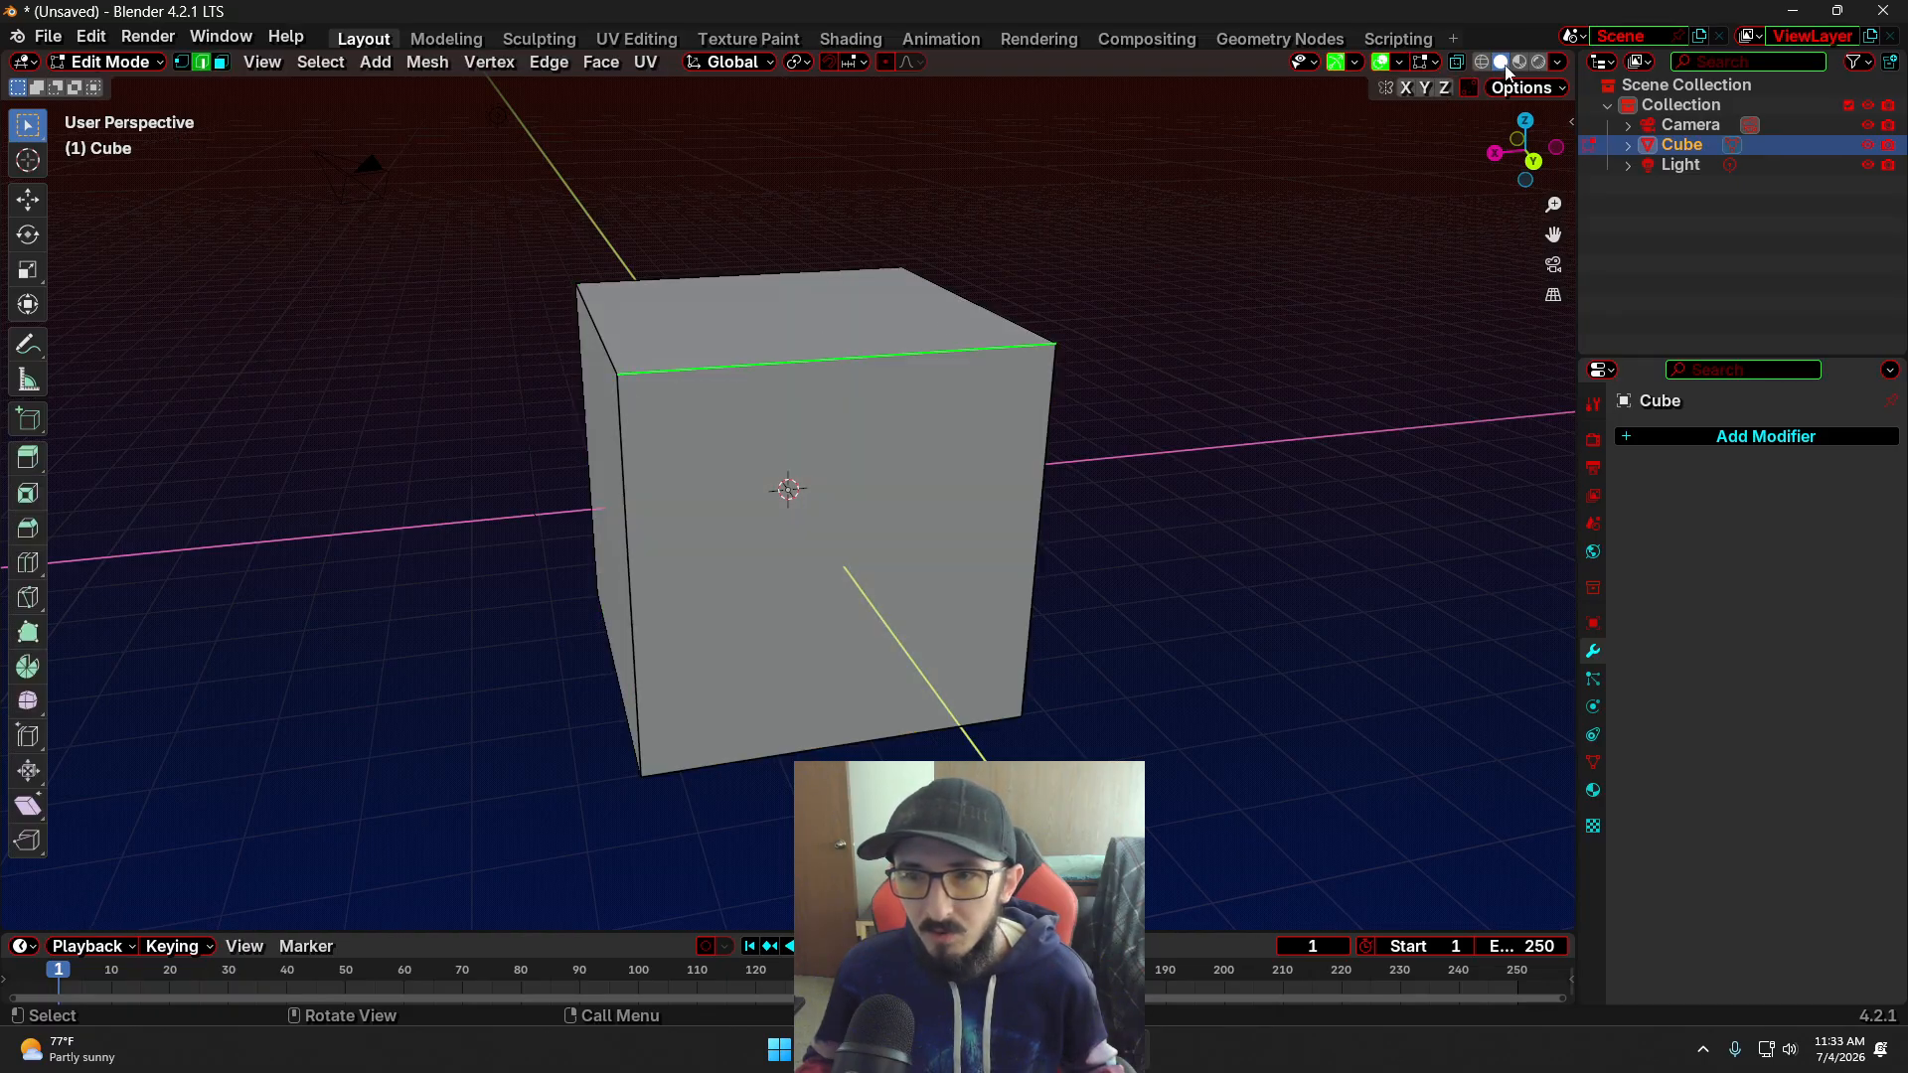
Turn on the Statistics display in the viewport overlays
left_click(1431, 63)
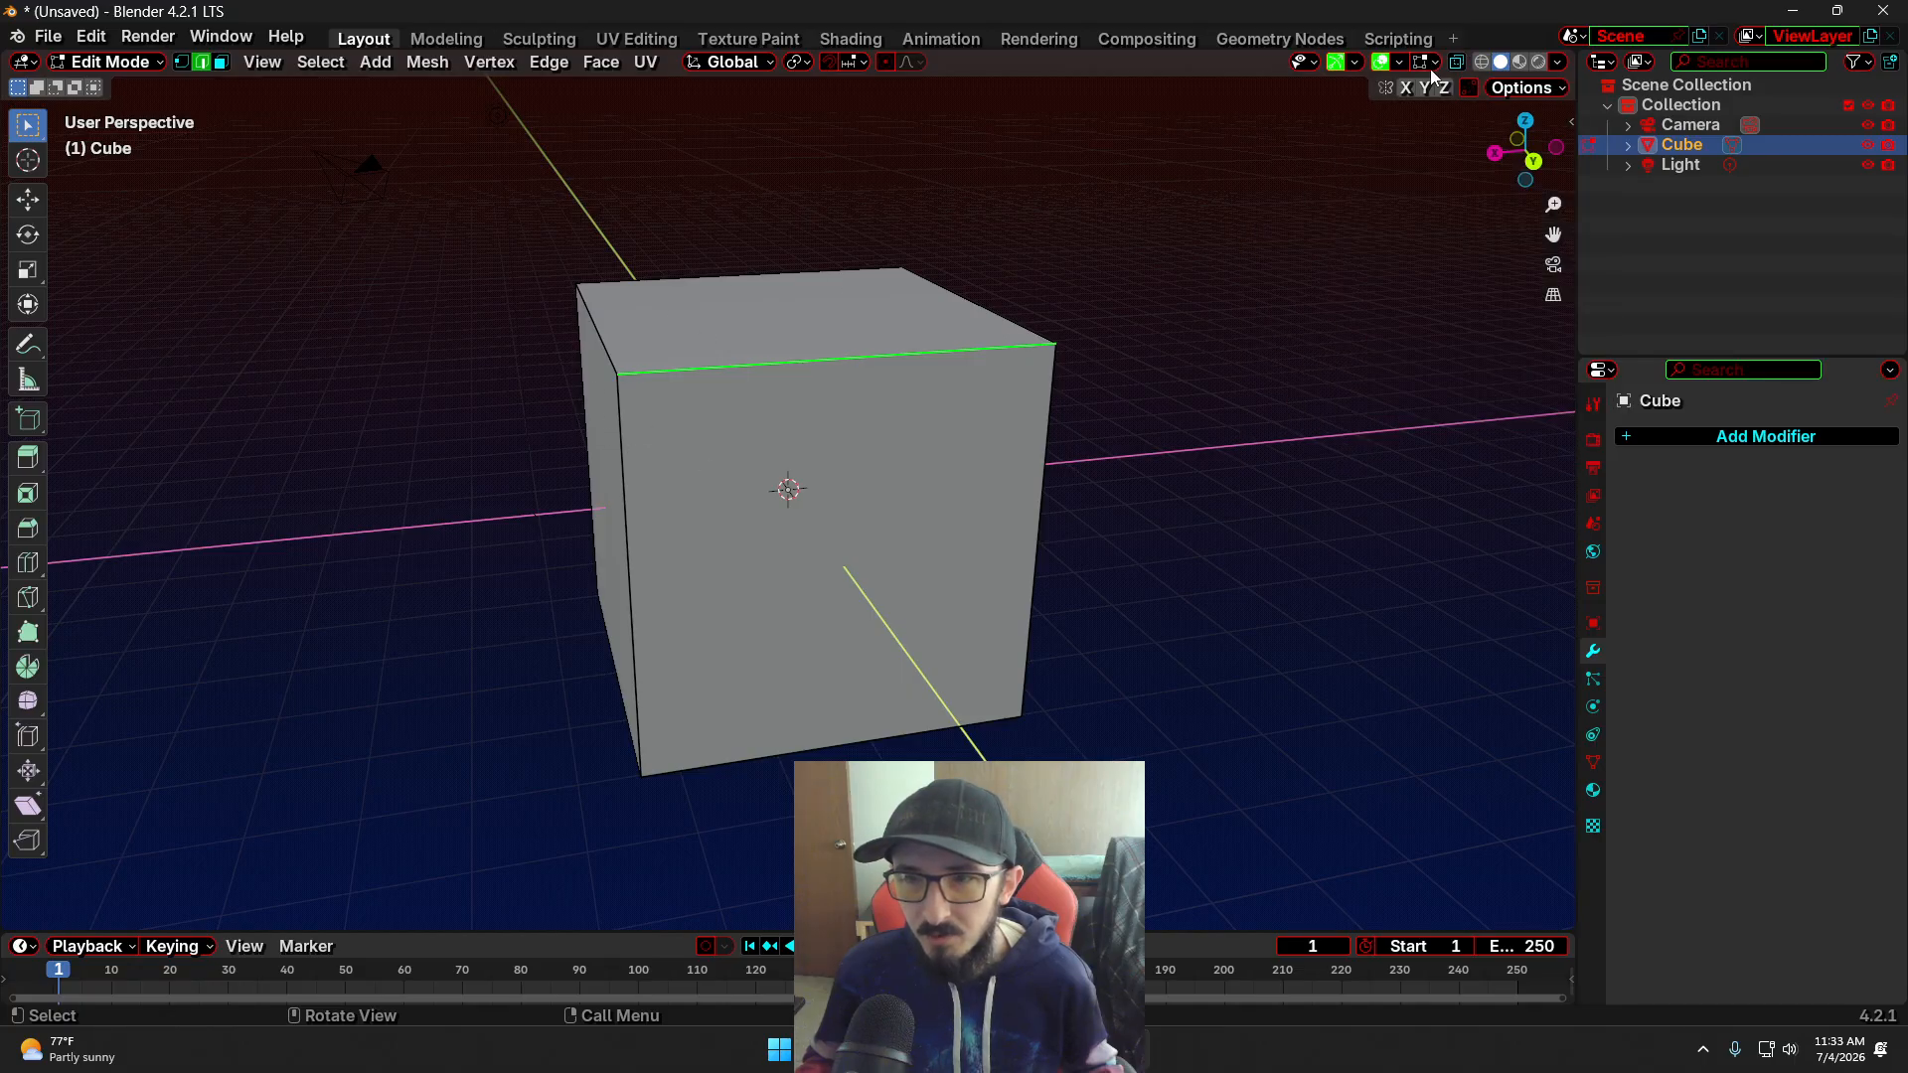
left_click(1355, 64)
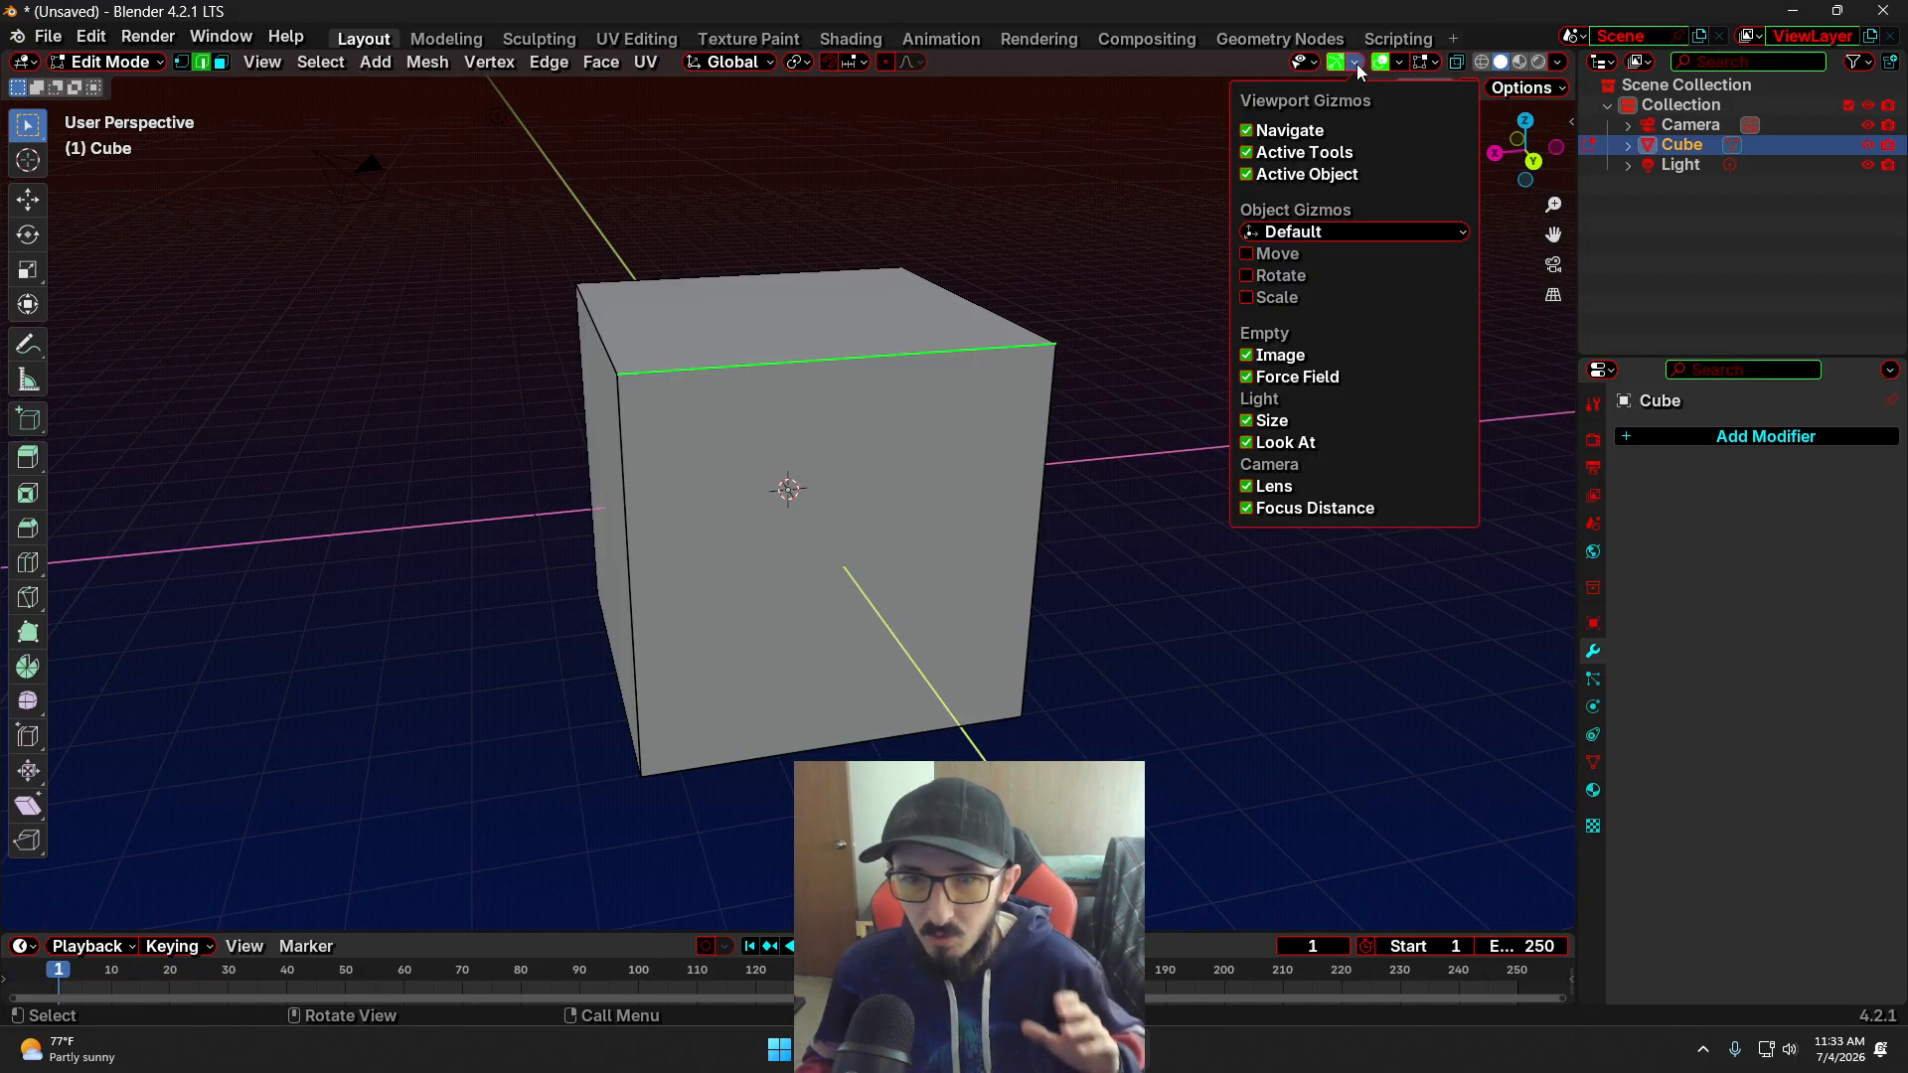
mouse_move(1405, 64)
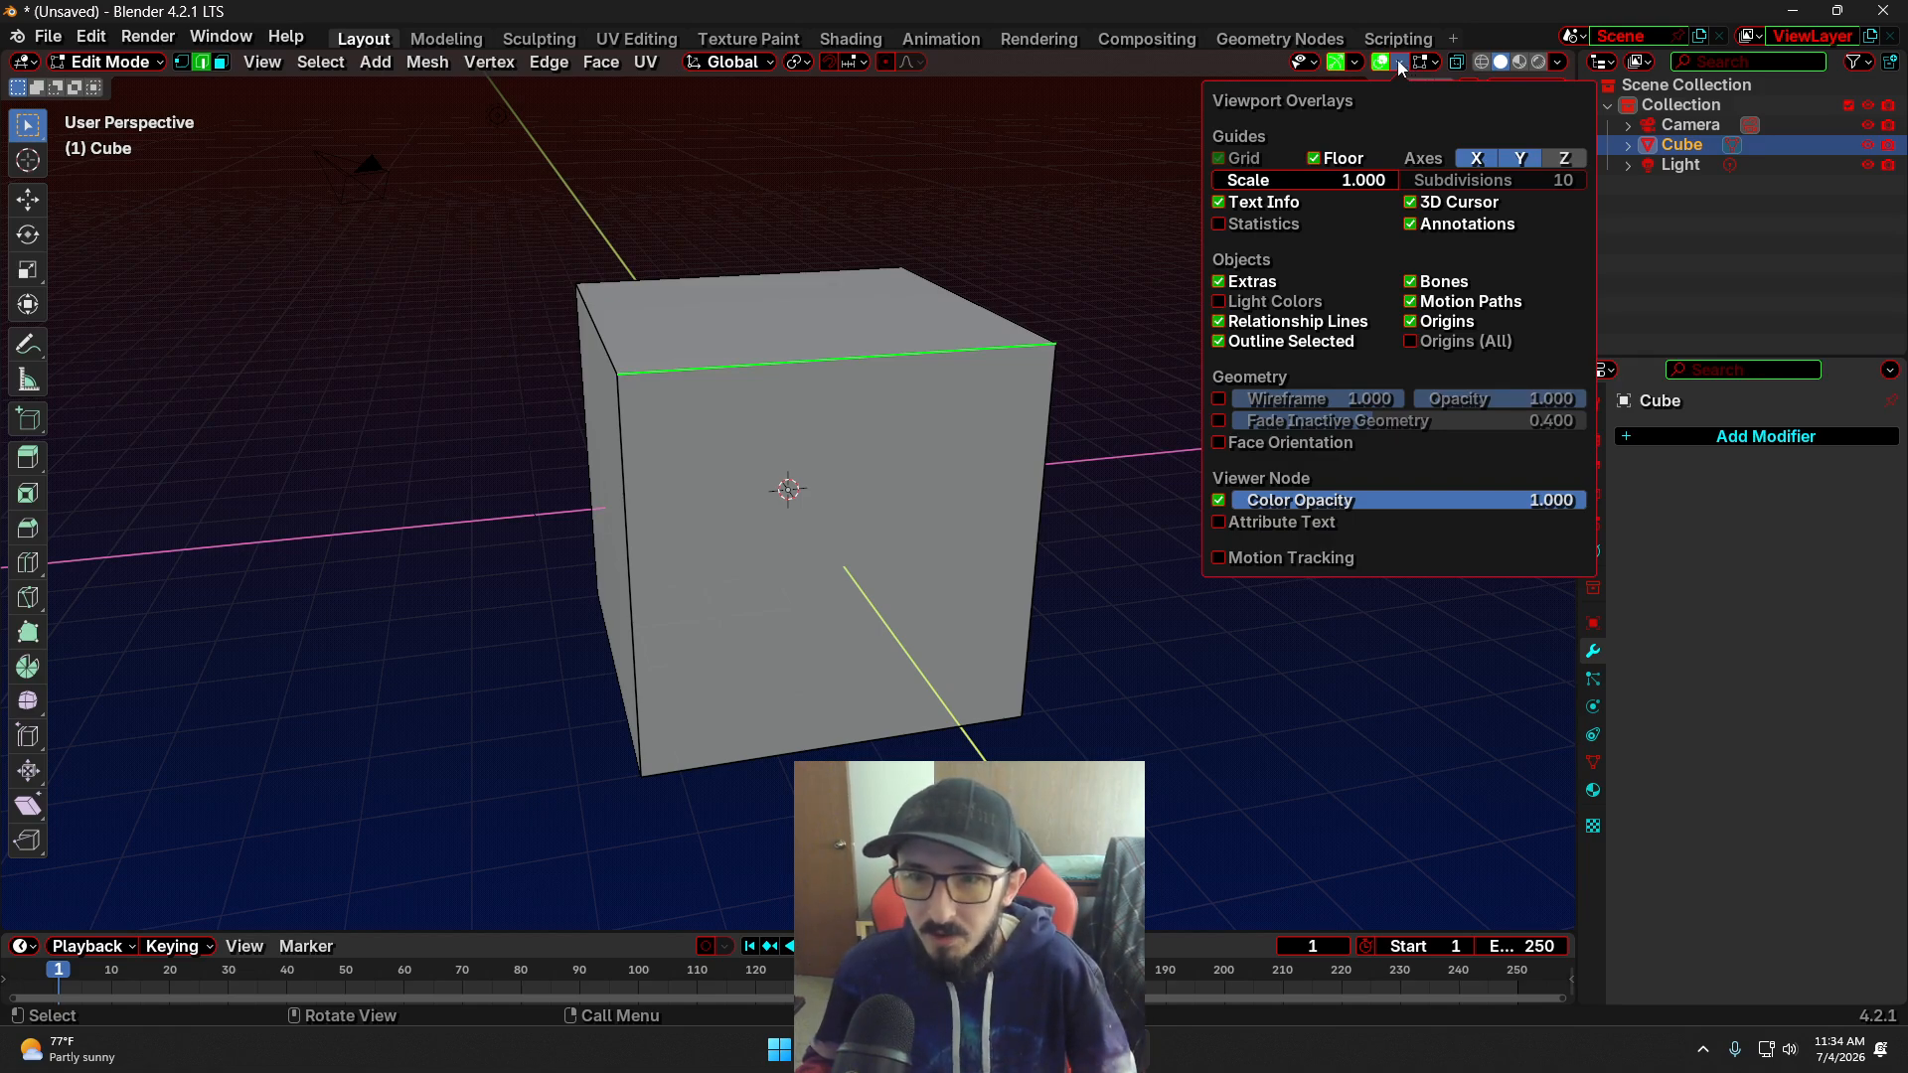
left_click(1219, 224)
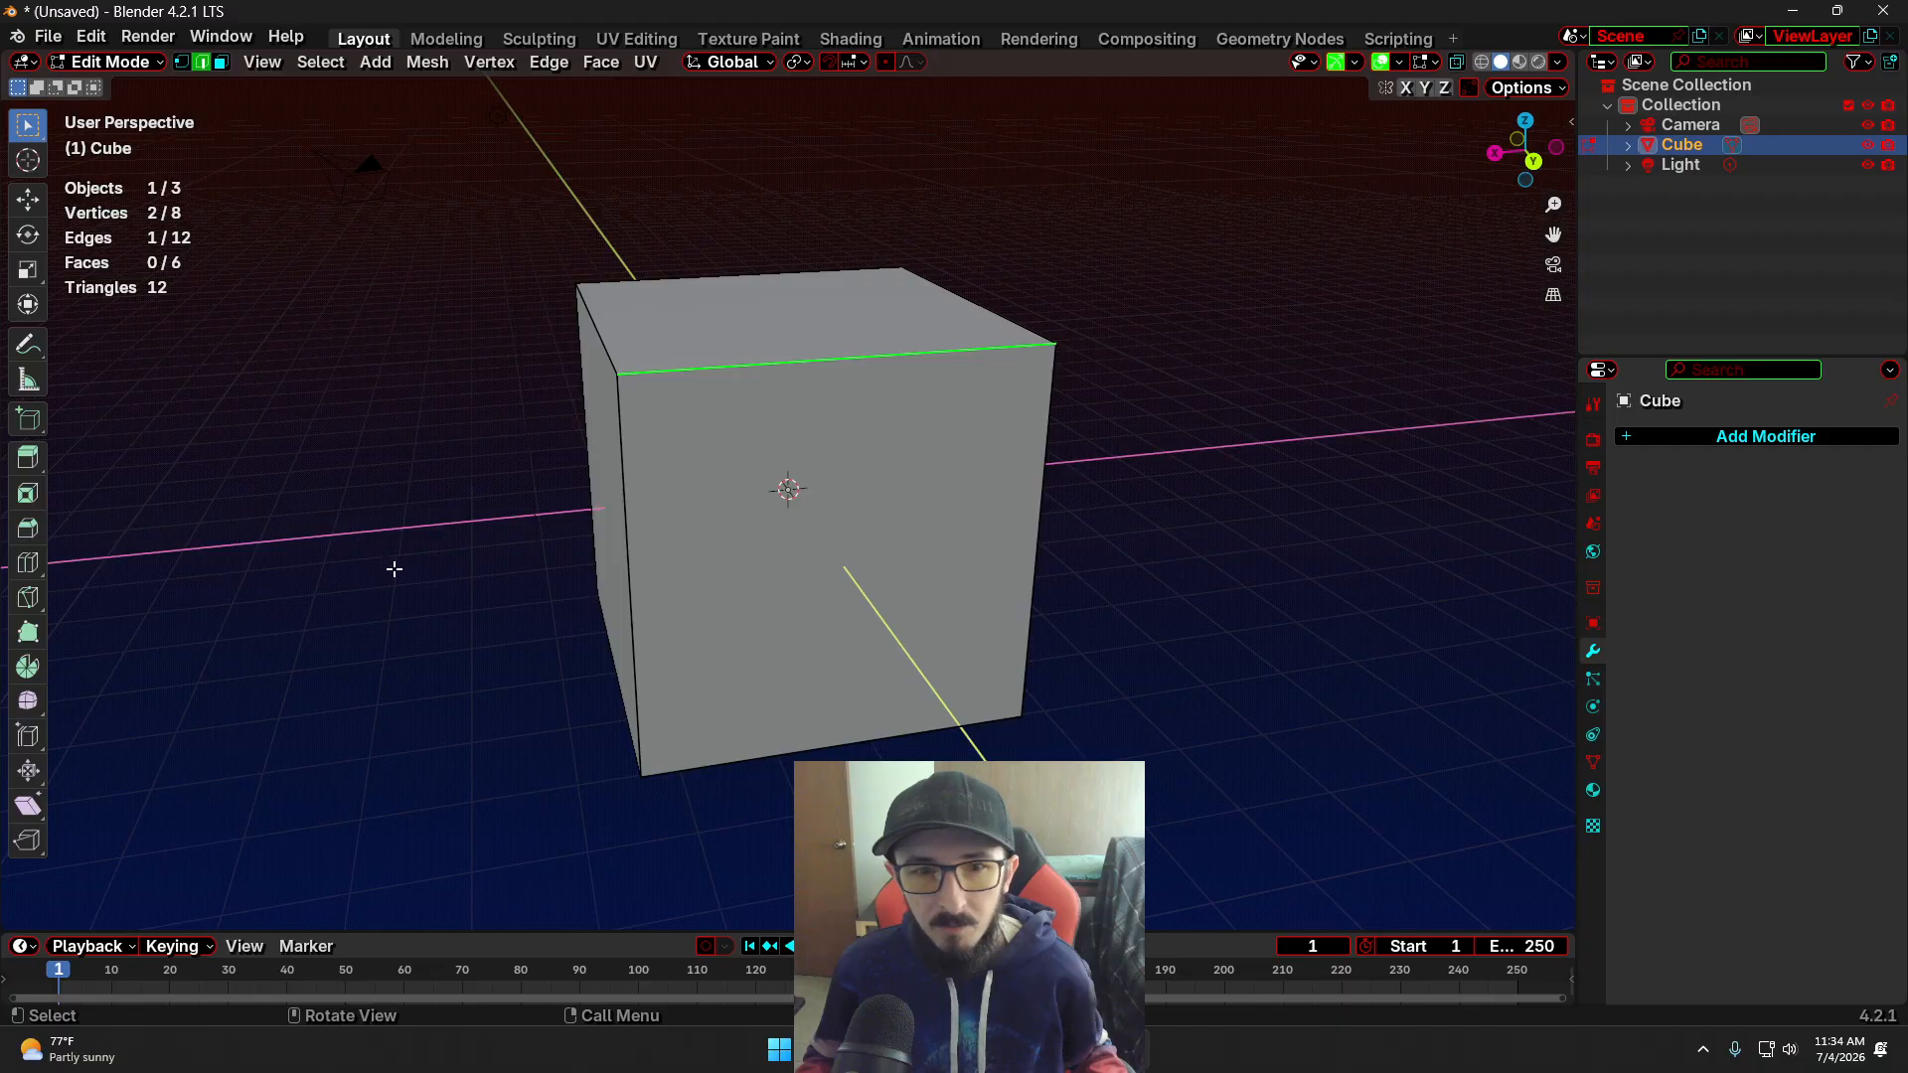
Add the opposite top edge to the selection, subdivide both edges and select the new edge across the top face
left_click(765, 277, "shift")
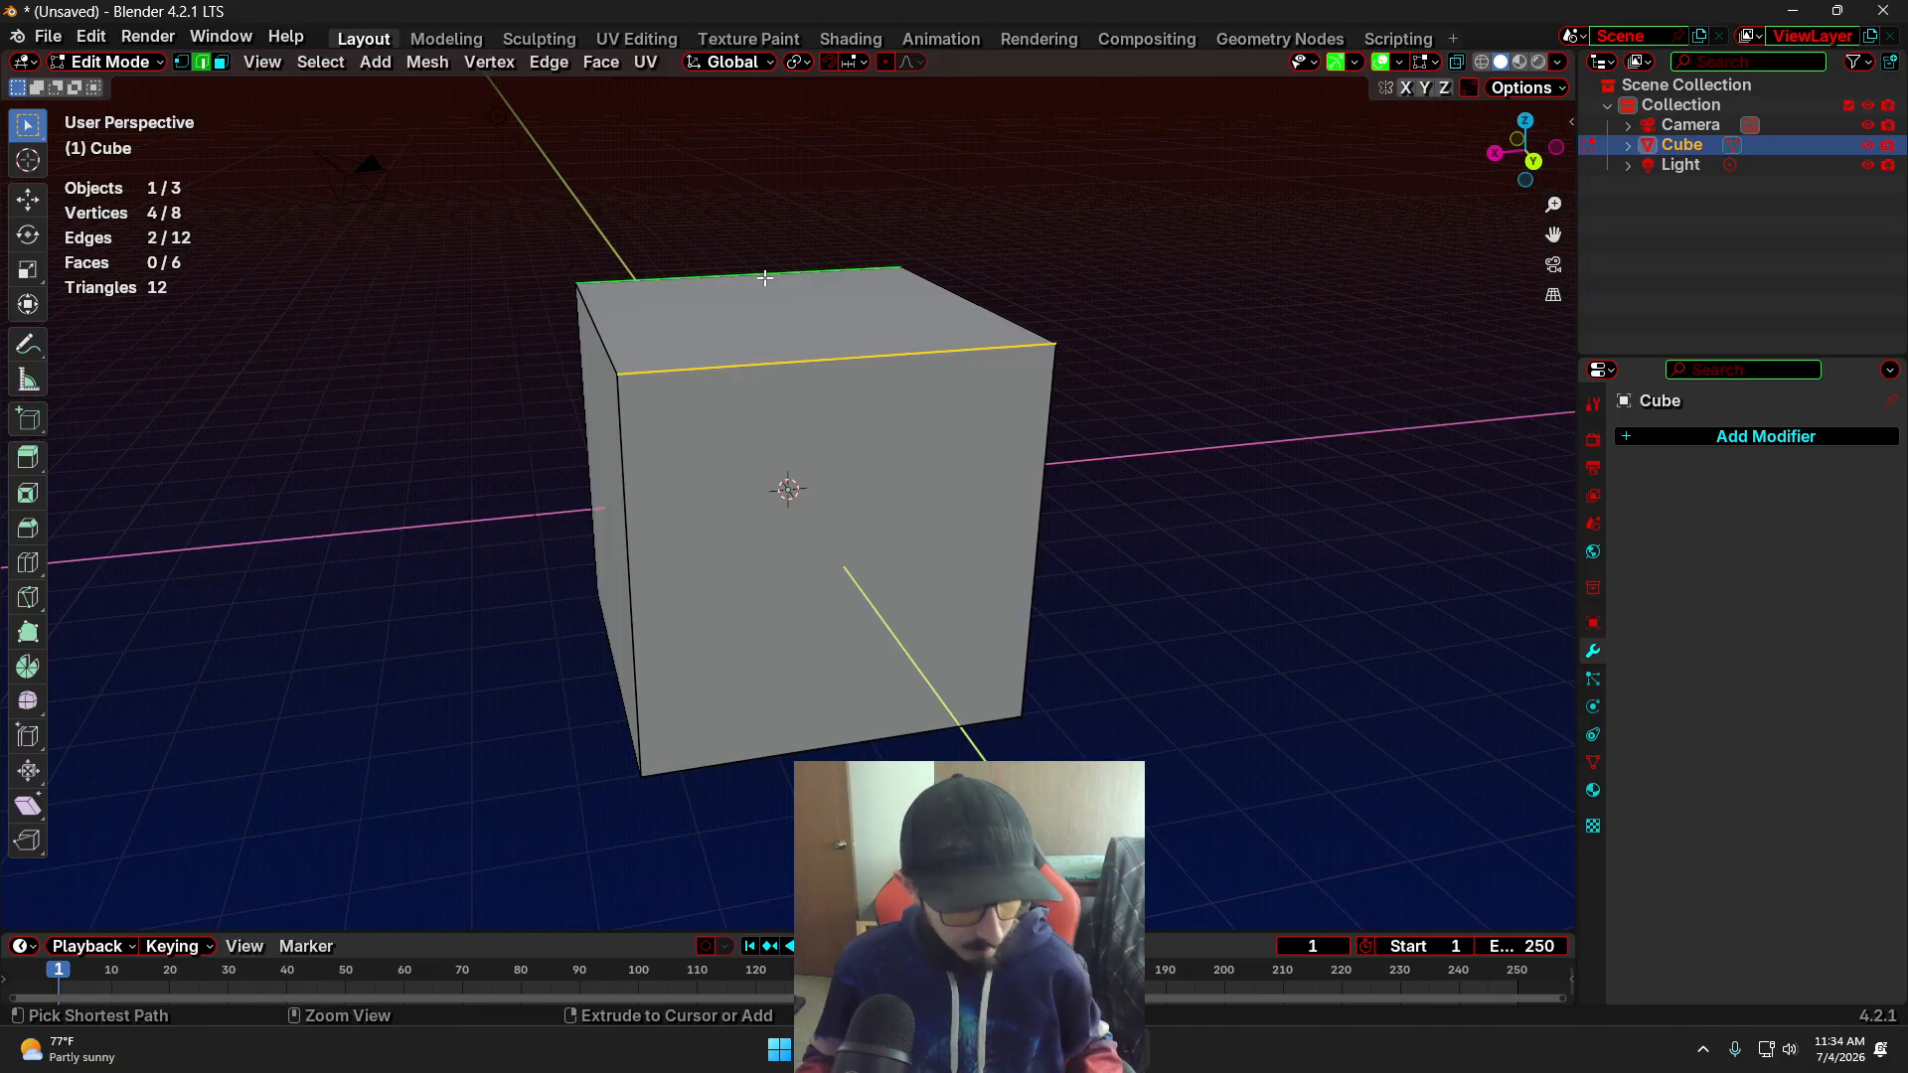
right_click(765, 278)
left_click(767, 266)
left_click(806, 310)
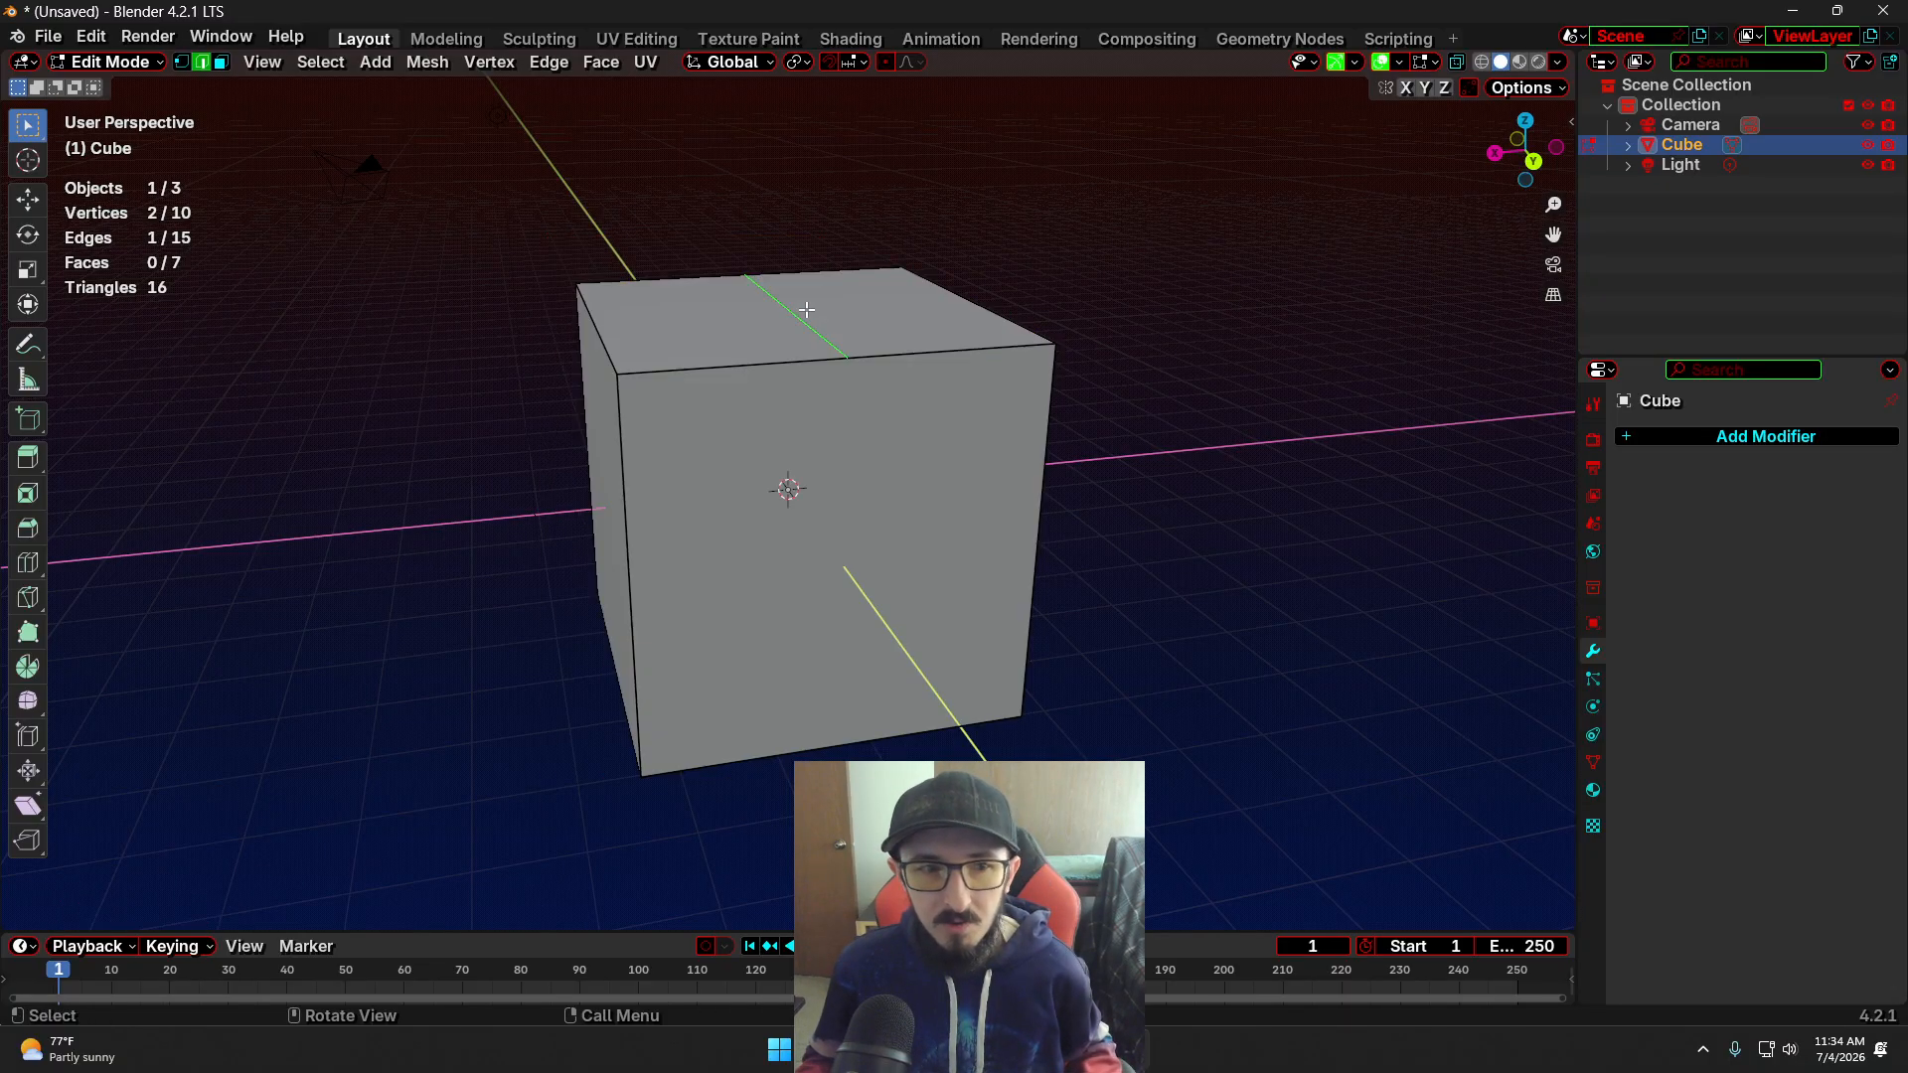
Move the new middle edge upward twice to form a roof-like ridge on the cube
key("g")
left_click(800, 245)
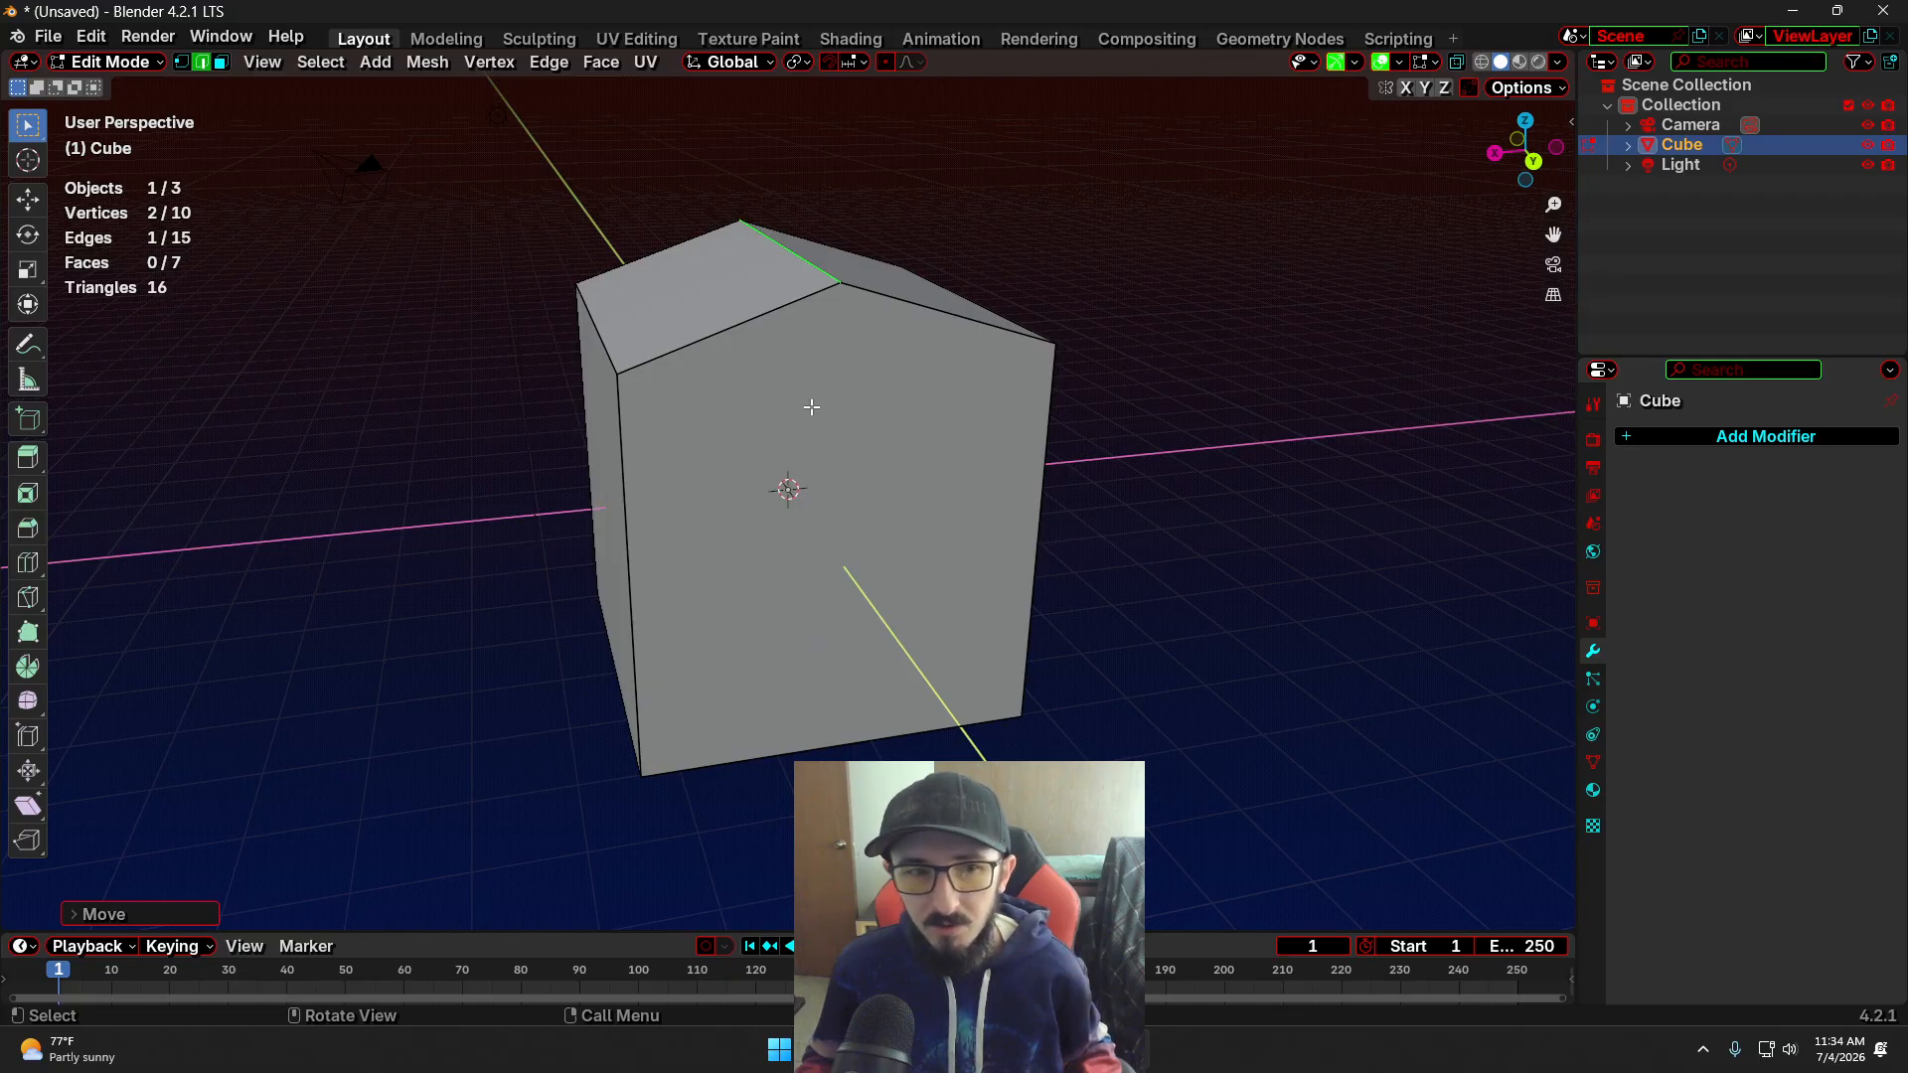
key("g")
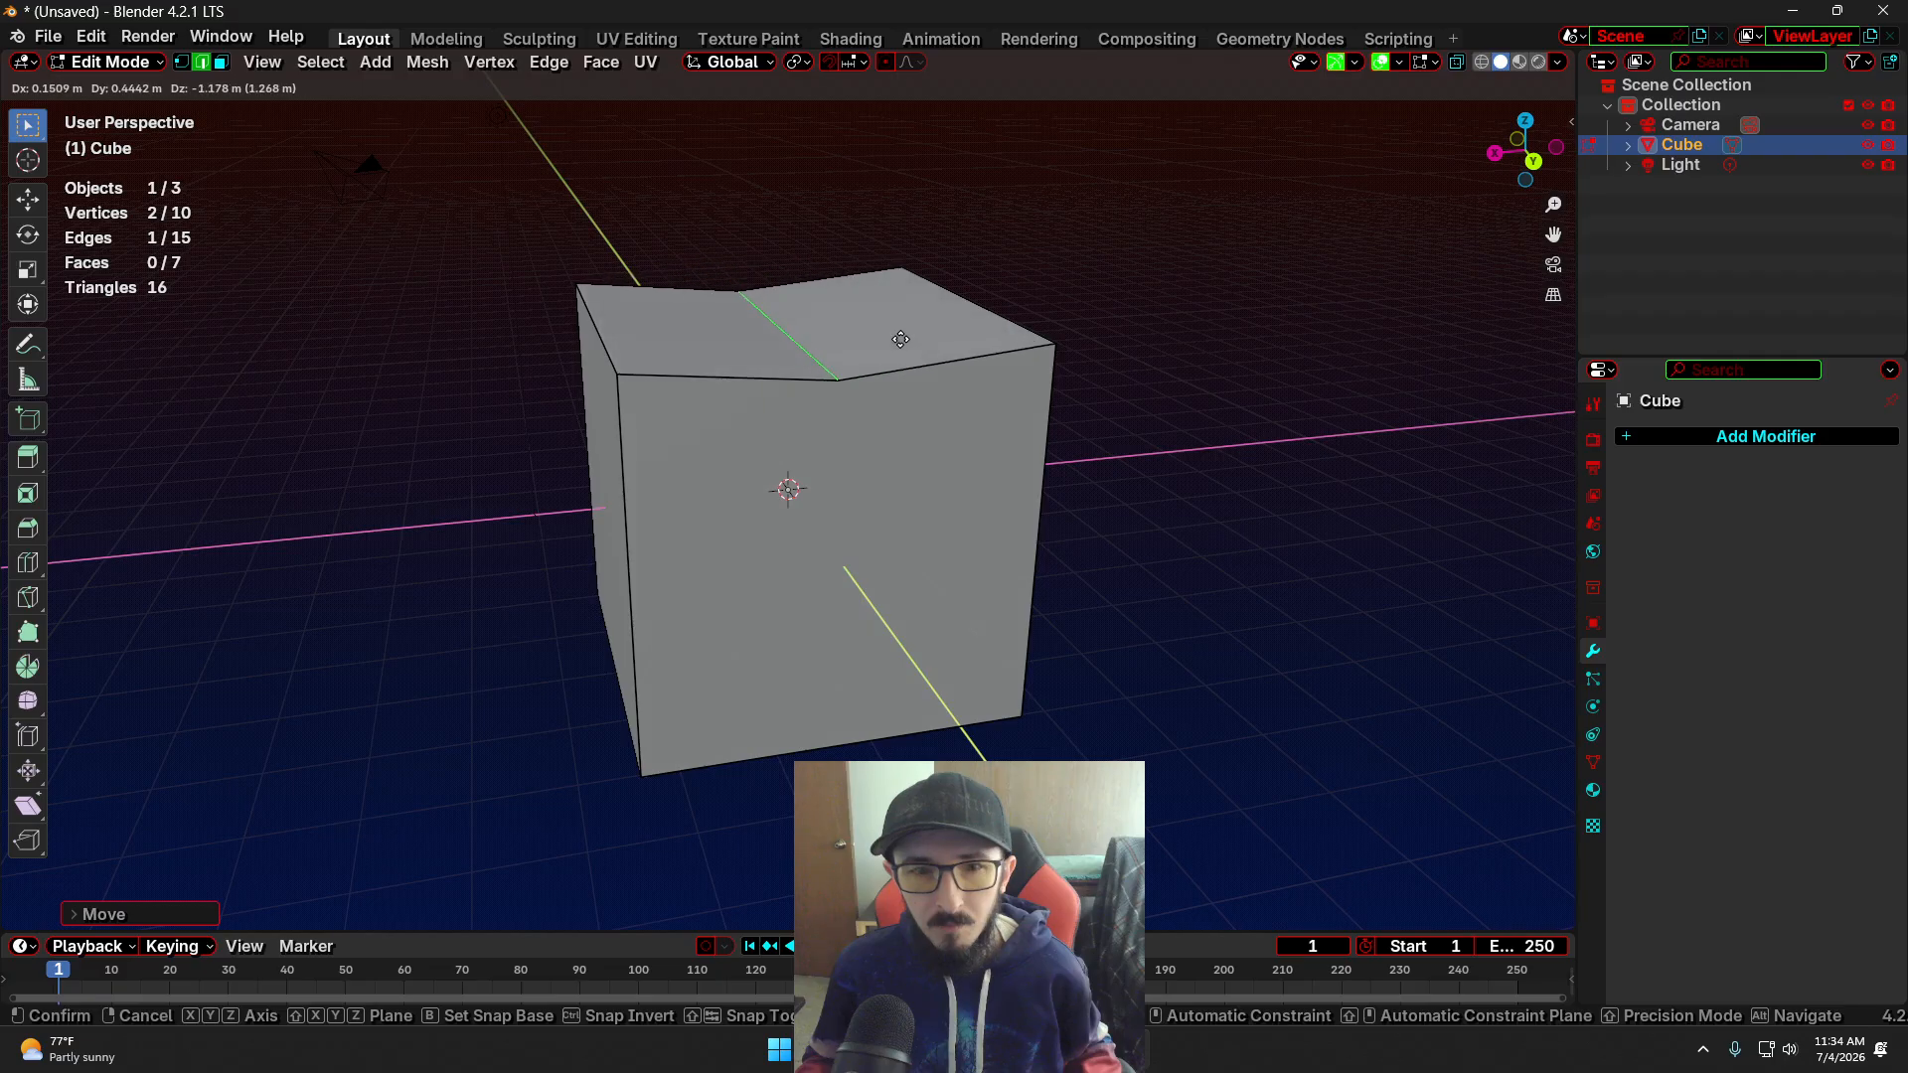
left_click(937, 226)
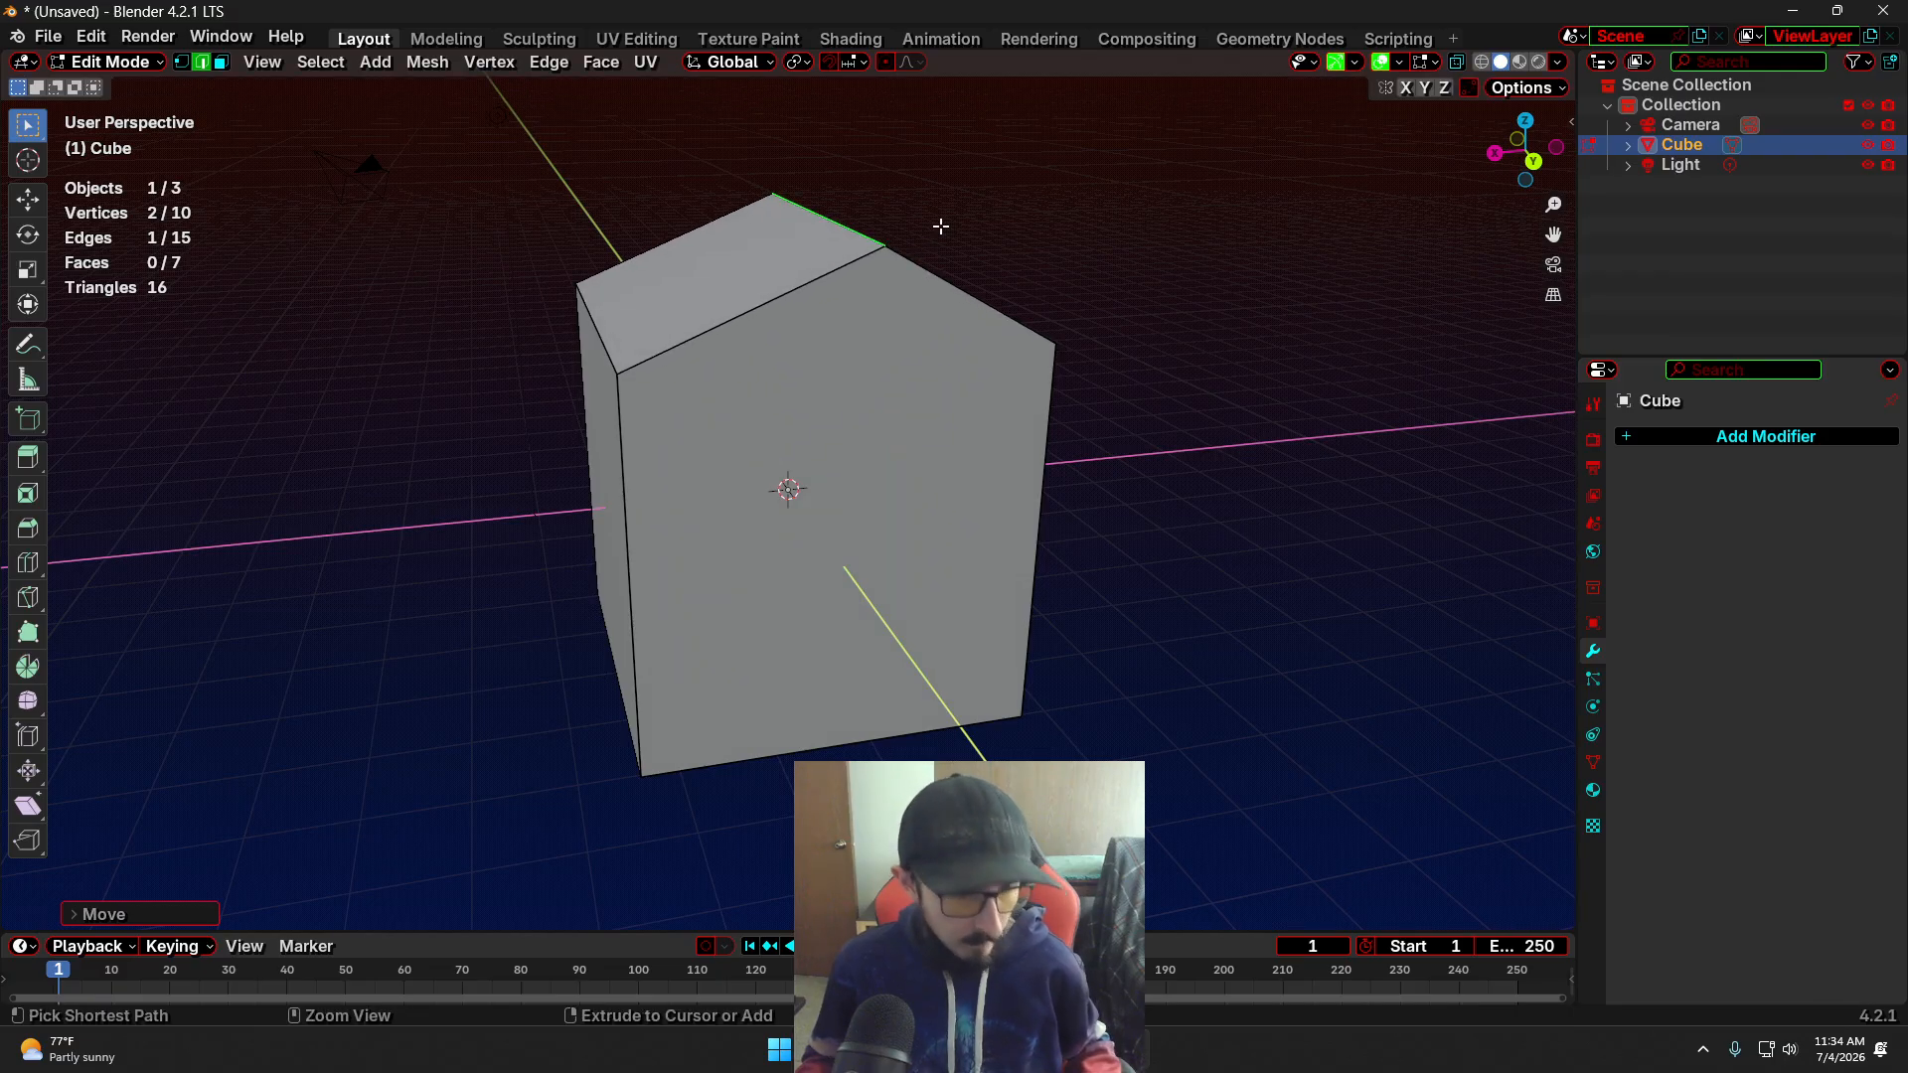
Undo the edge moves, the subdivision and the edge selection
key("ctrl+z")
key("ctrl+z")
key("ctrl+z")
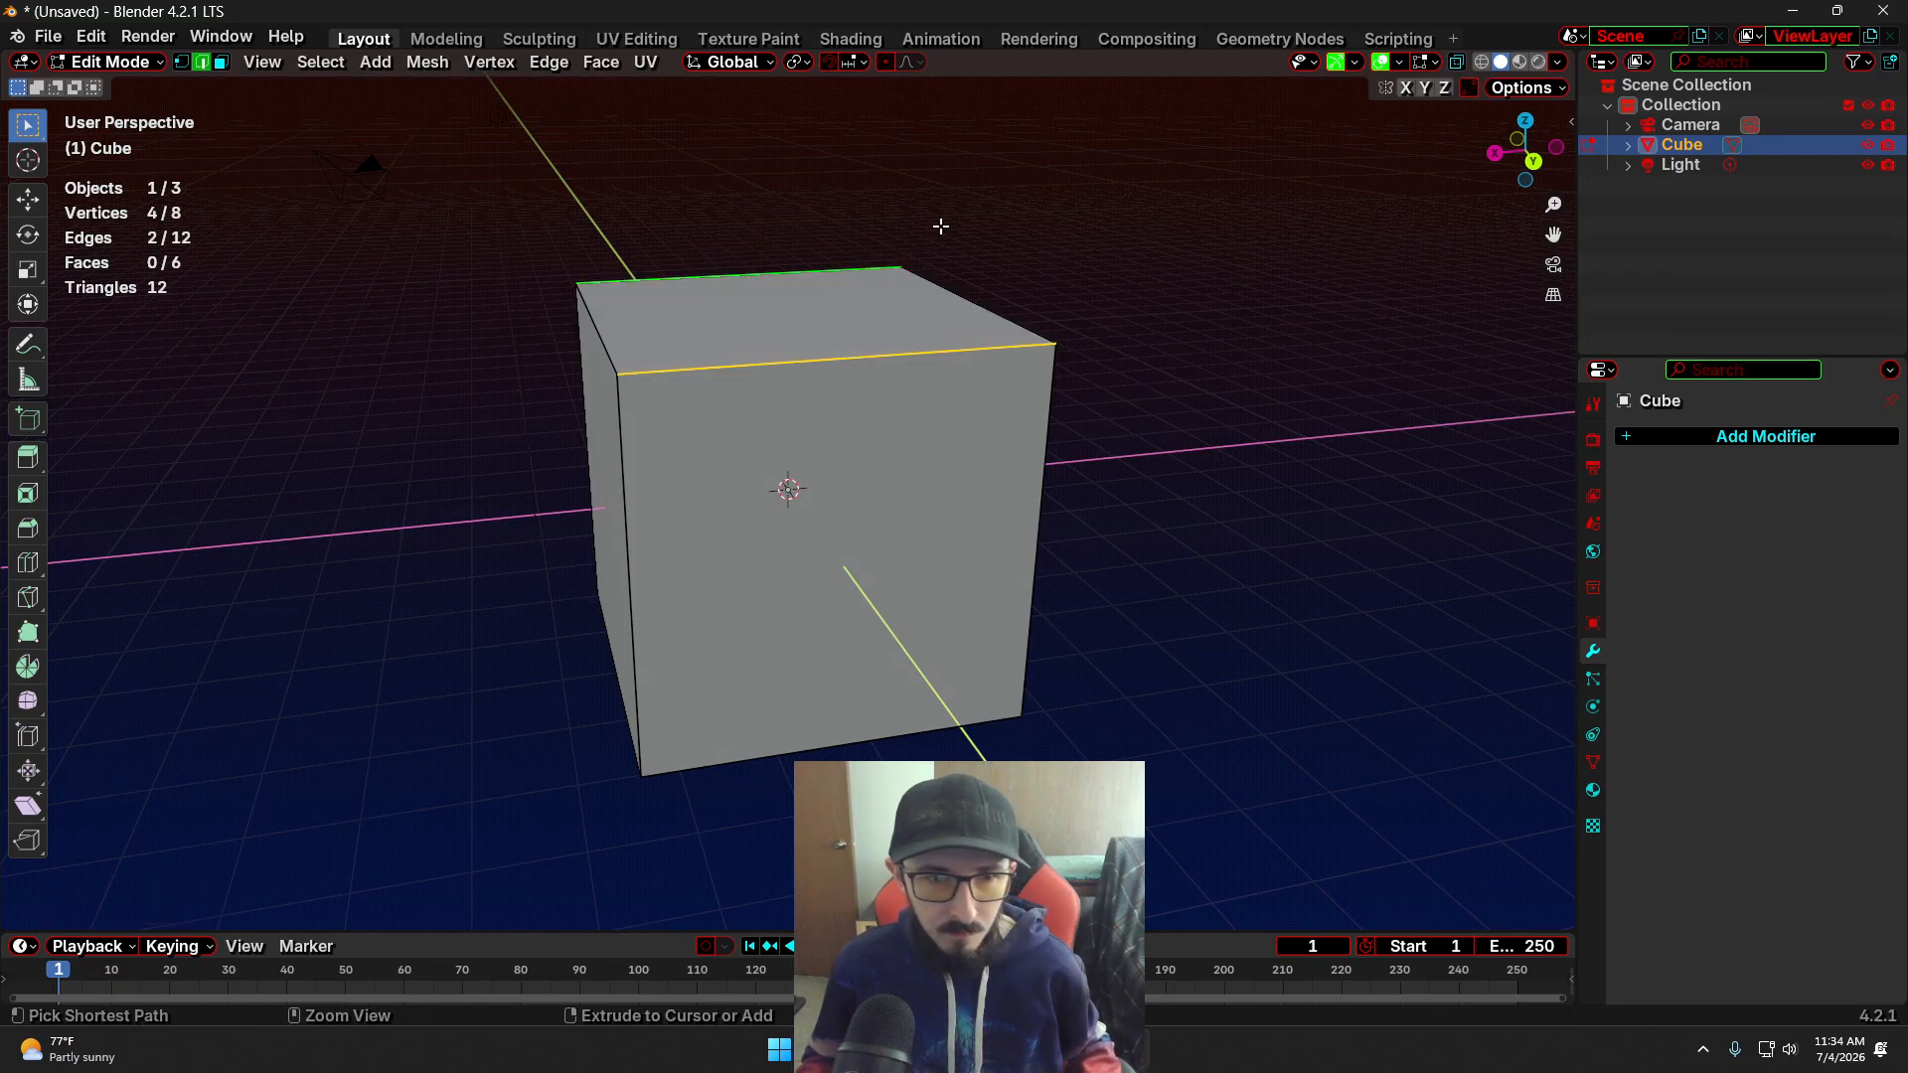
key("ctrl+z")
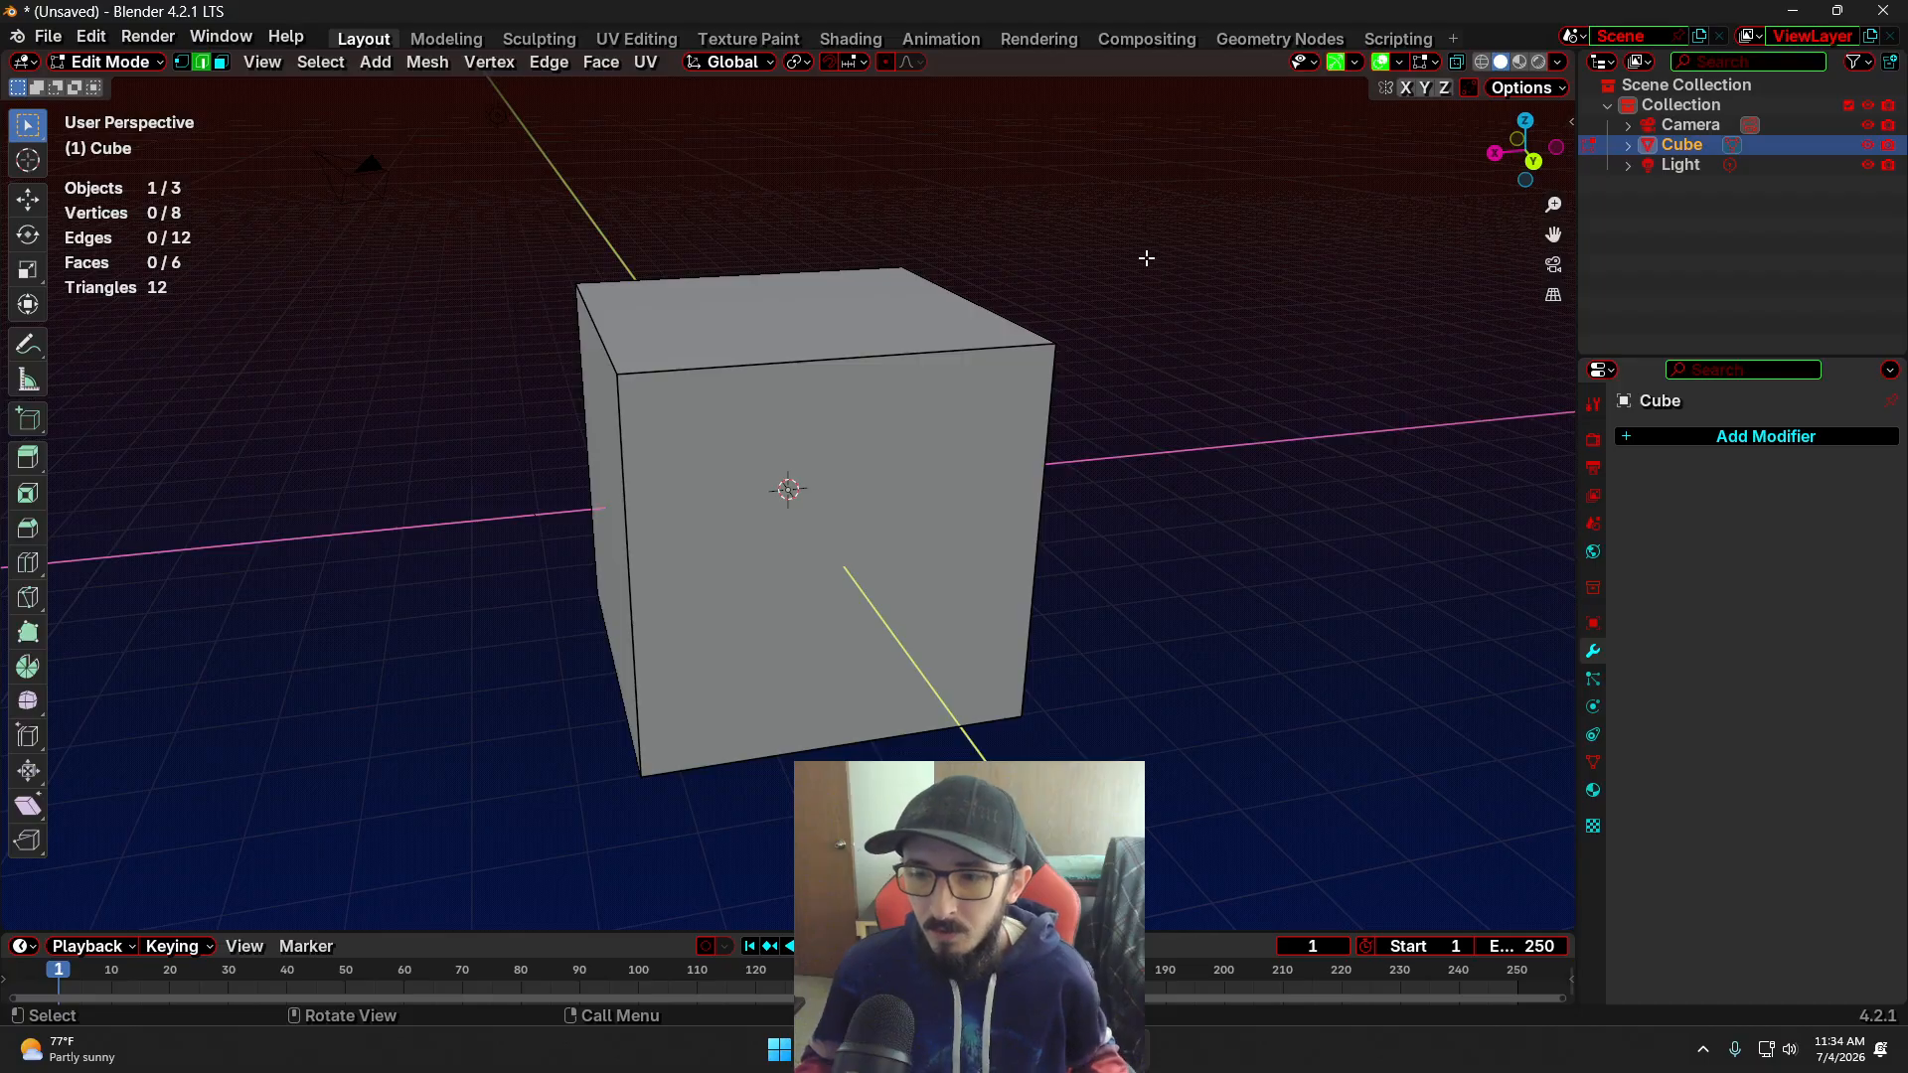
Check the cube's statistics in Object Mode and return to Edit Mode
key("Tab")
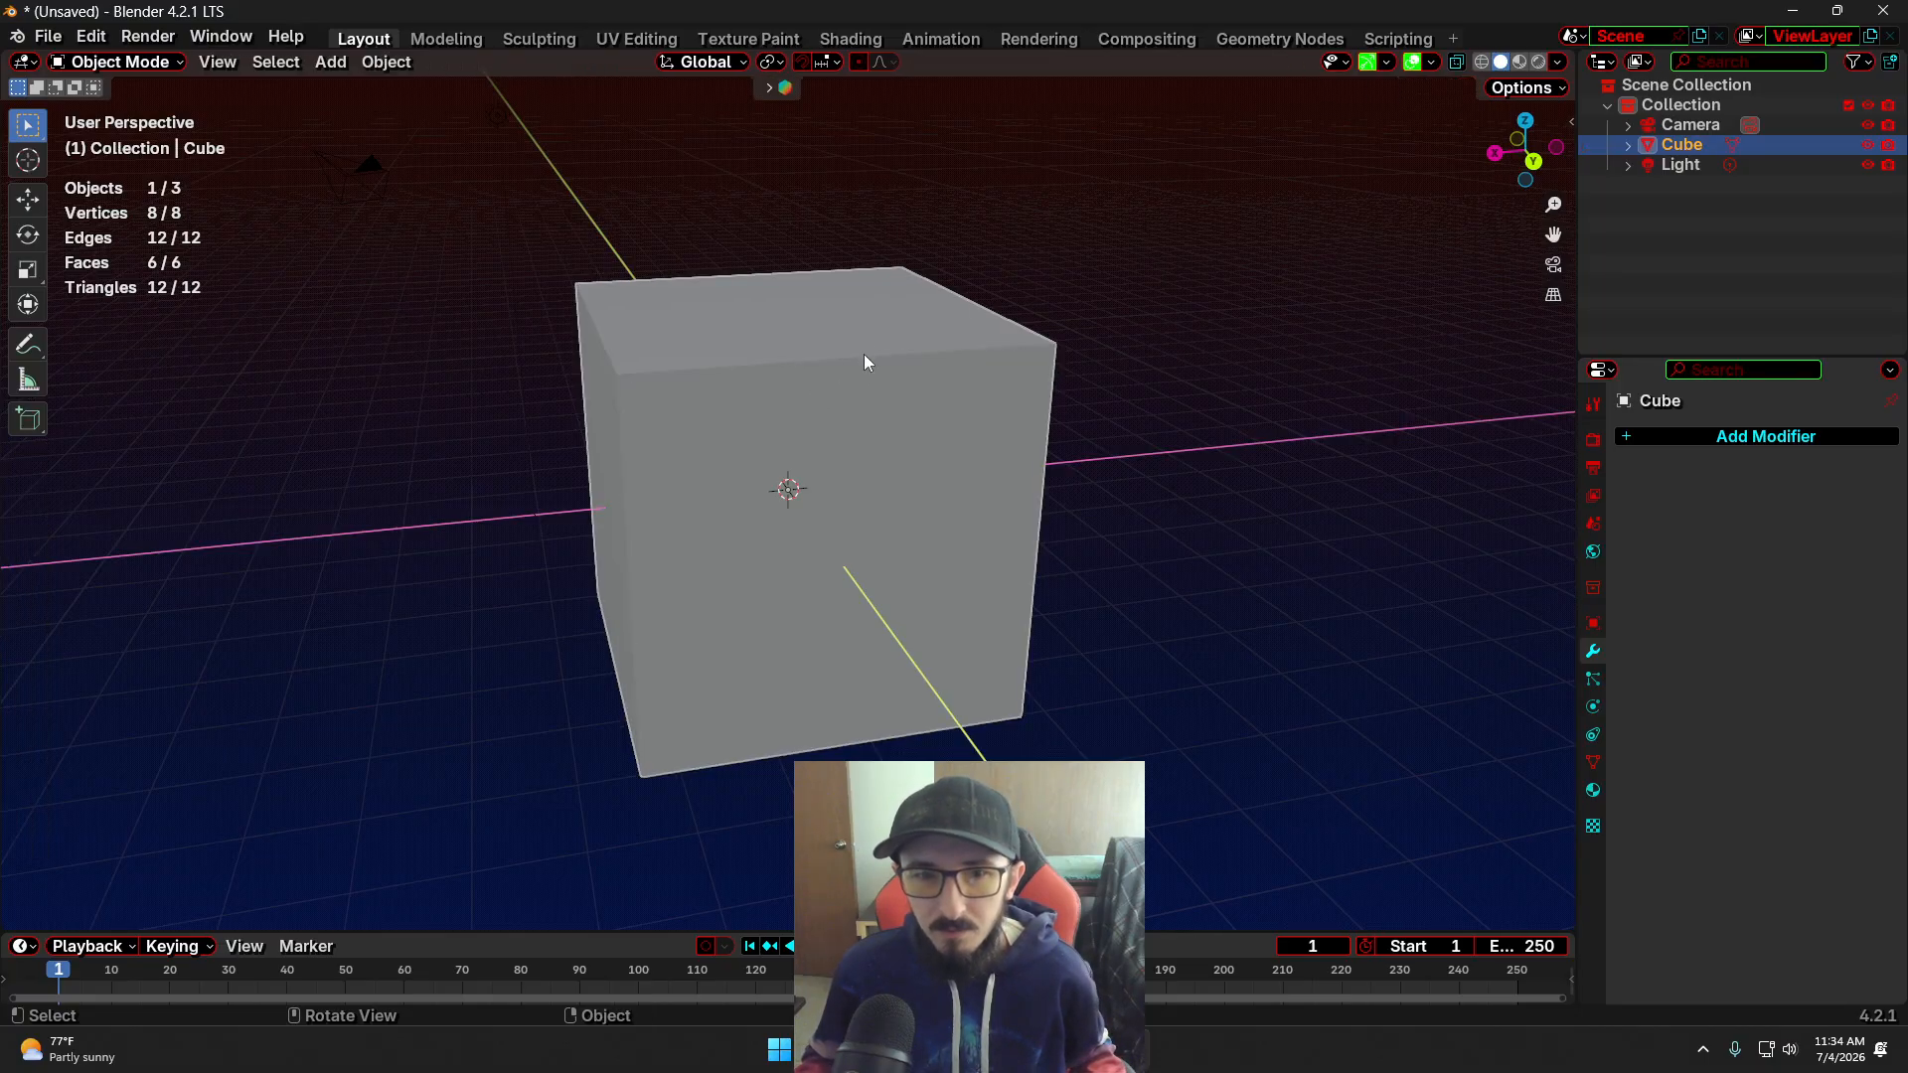
middle_click_drag(538, 515, 560, 514)
scroll(576, 497, "down", 4)
key("Tab")
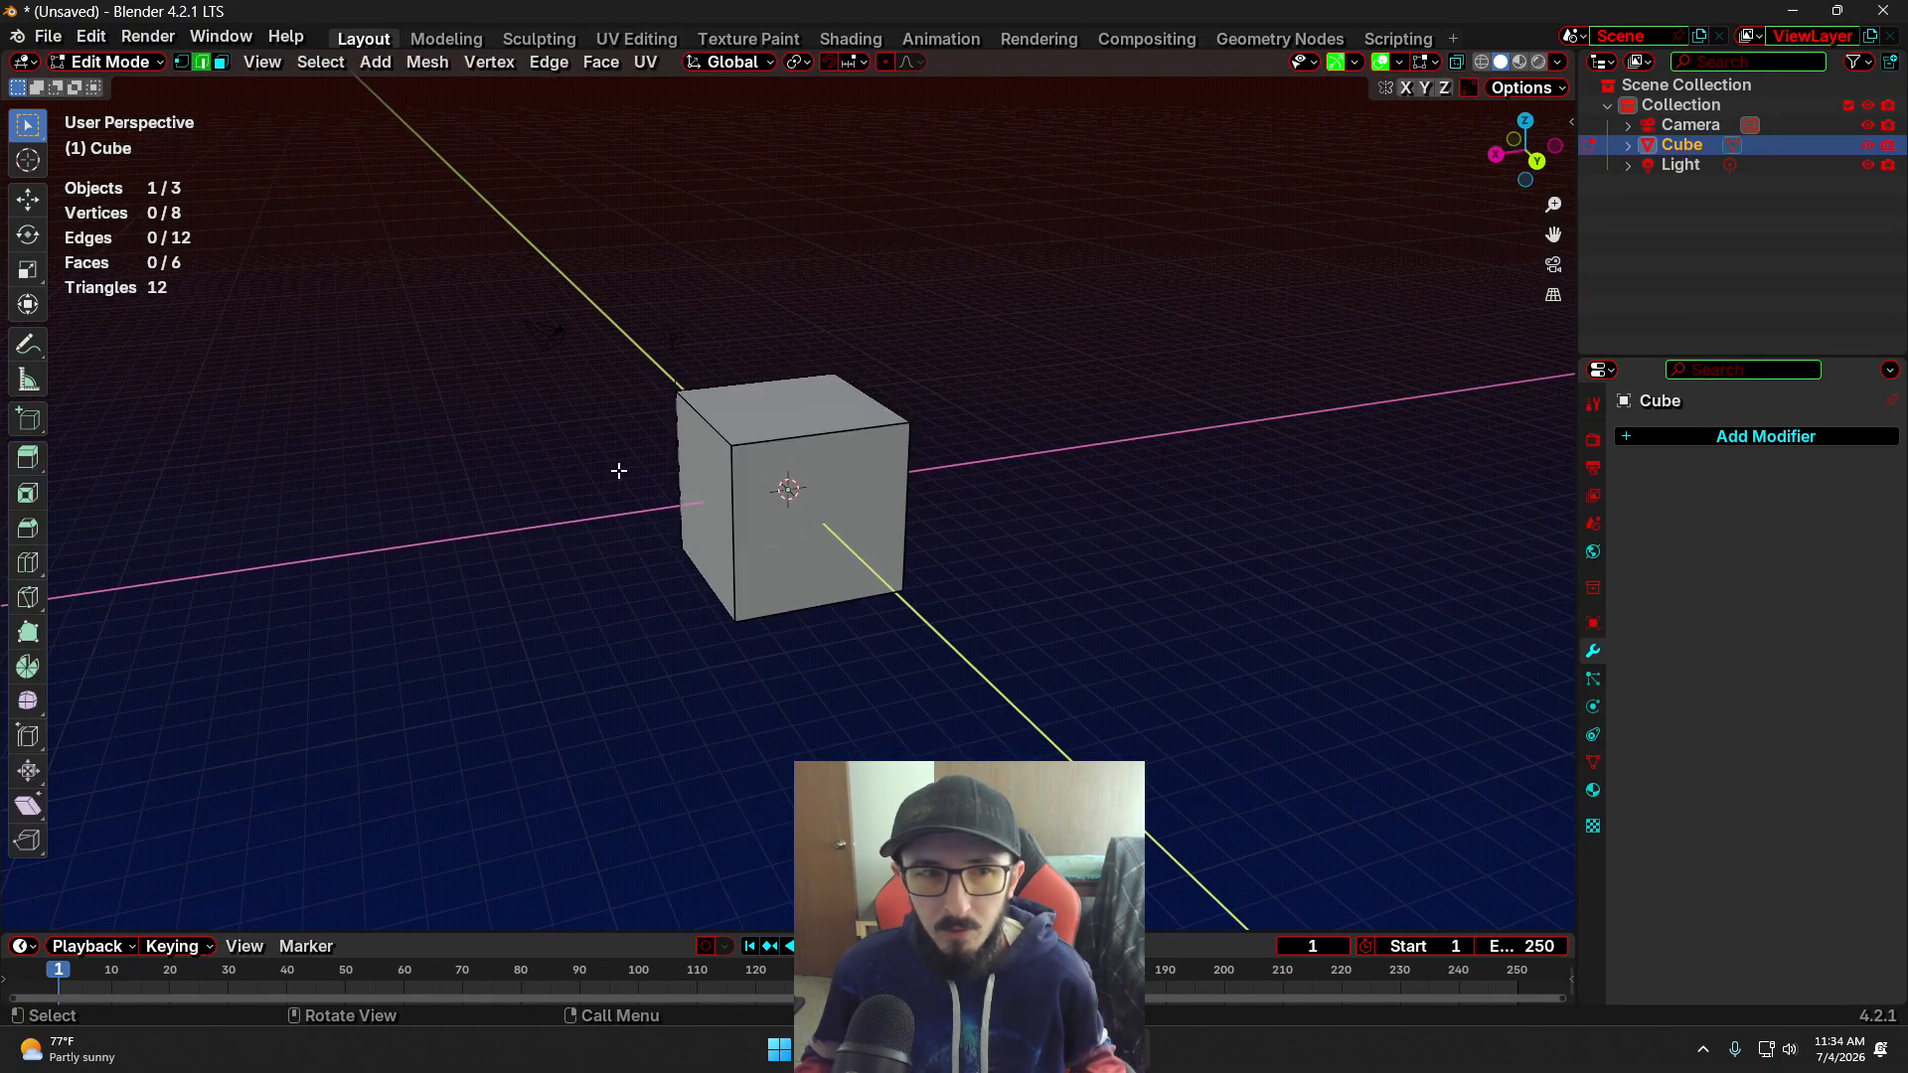
Switch to face selection mode and pick several faces of the cube in turn, ending on the end face that crosses the X axis
left_click(220, 64)
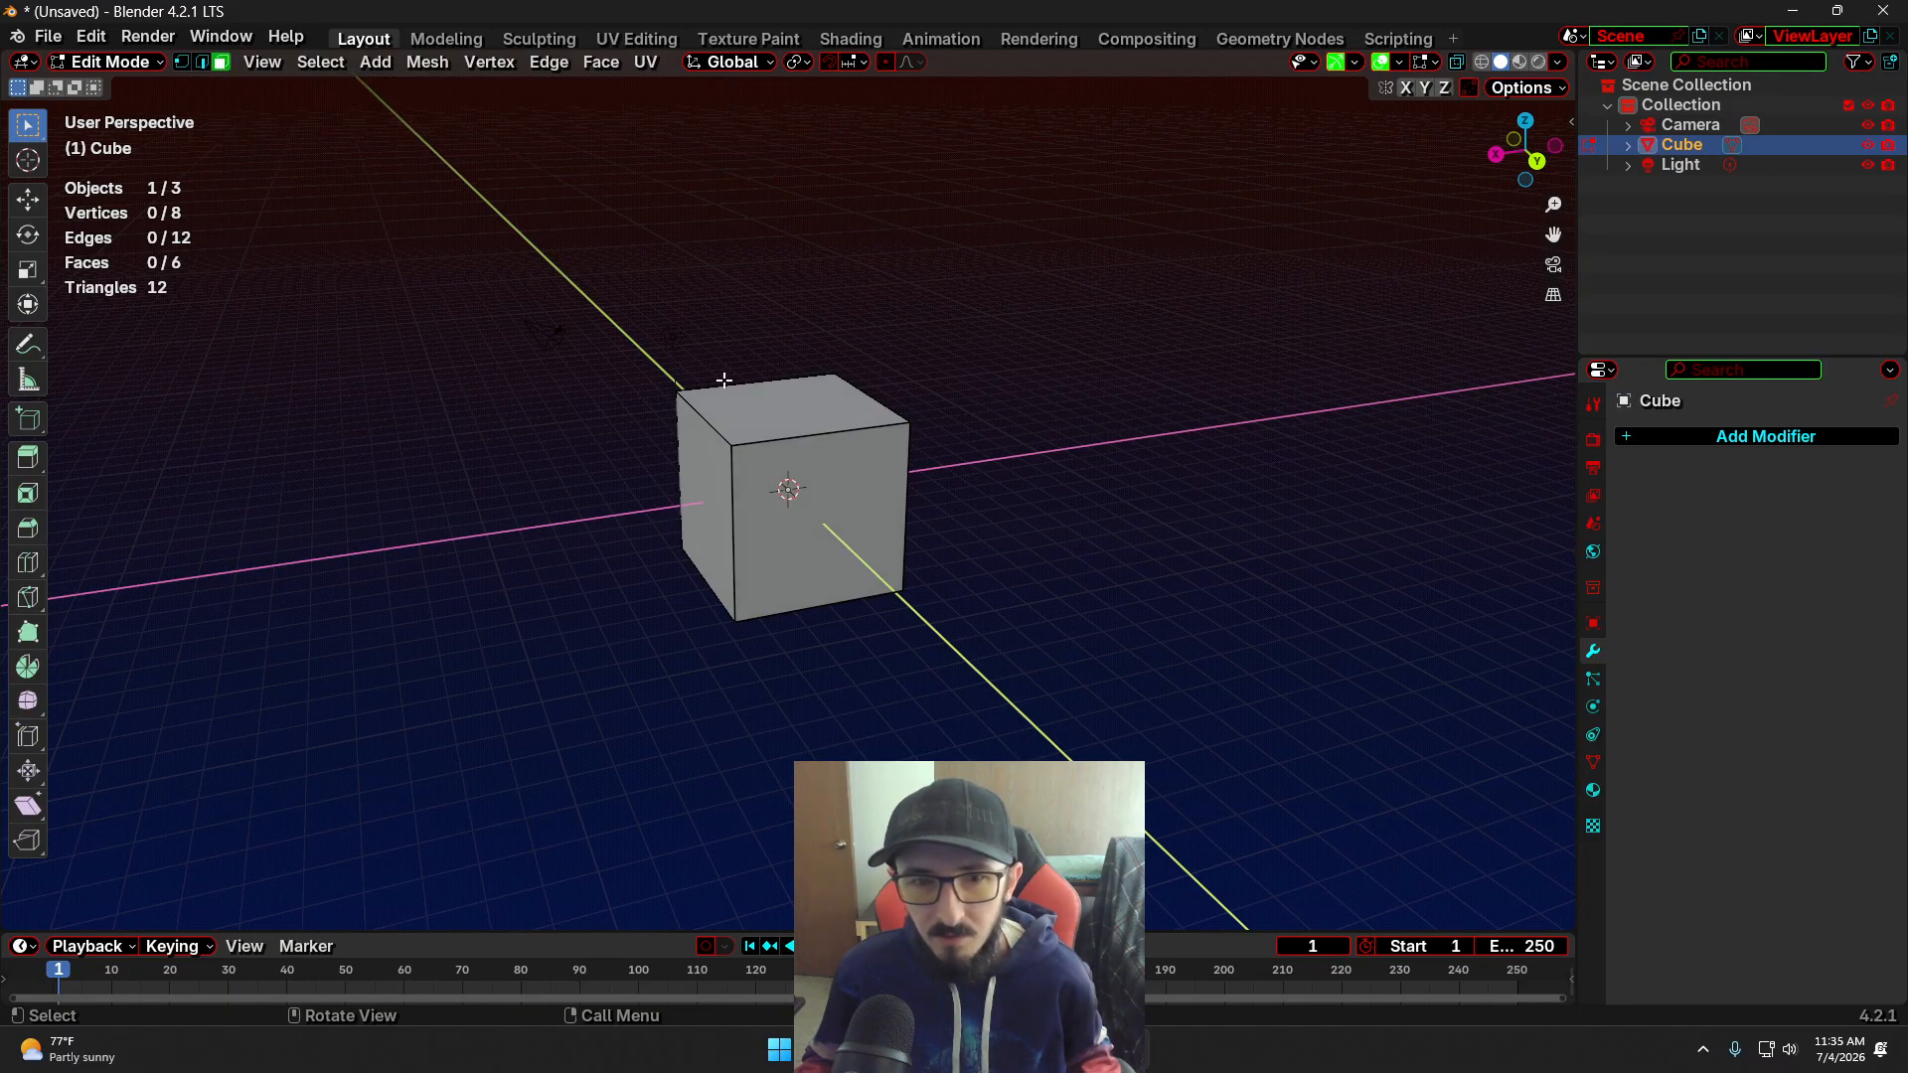
left_click(787, 447)
left_click(770, 402)
left_click(697, 483)
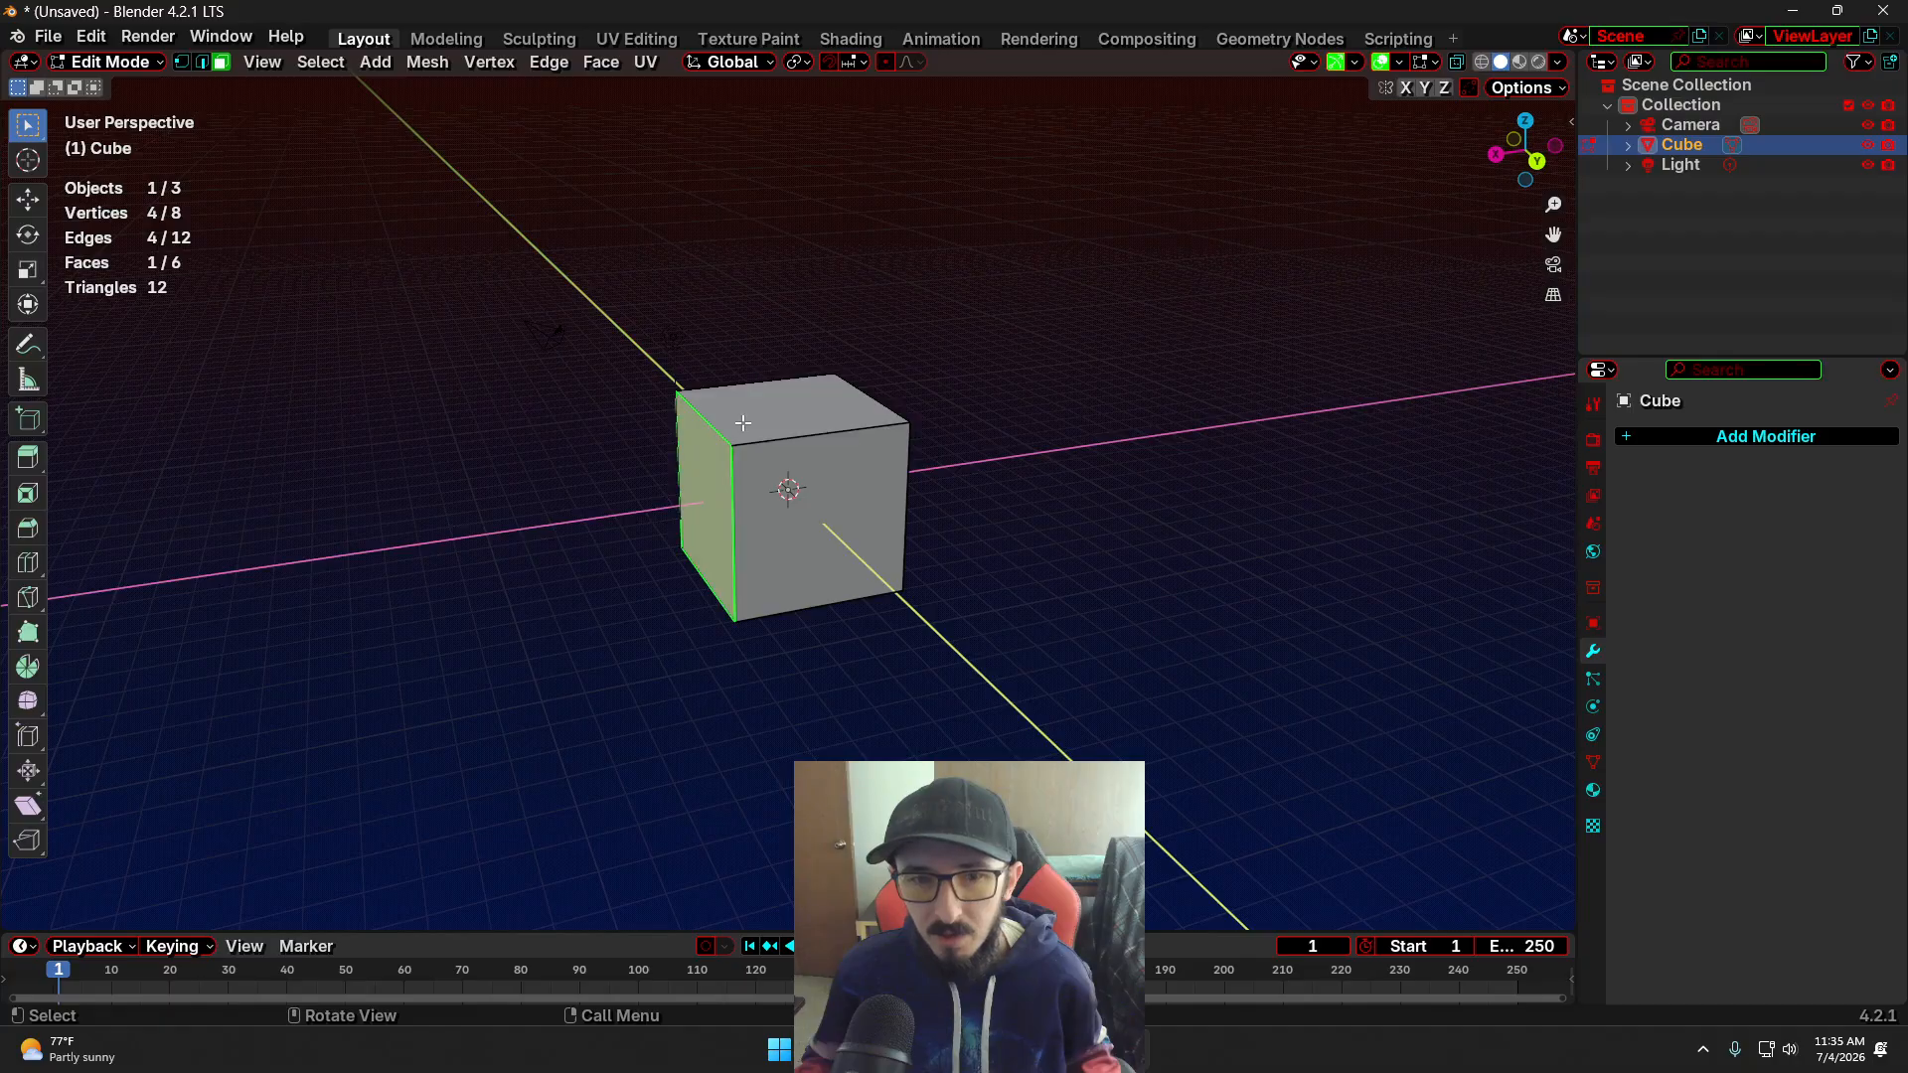
Move the selected end face outward along the global X axis to stretch the cube into a long box, and deselect it
key("g")
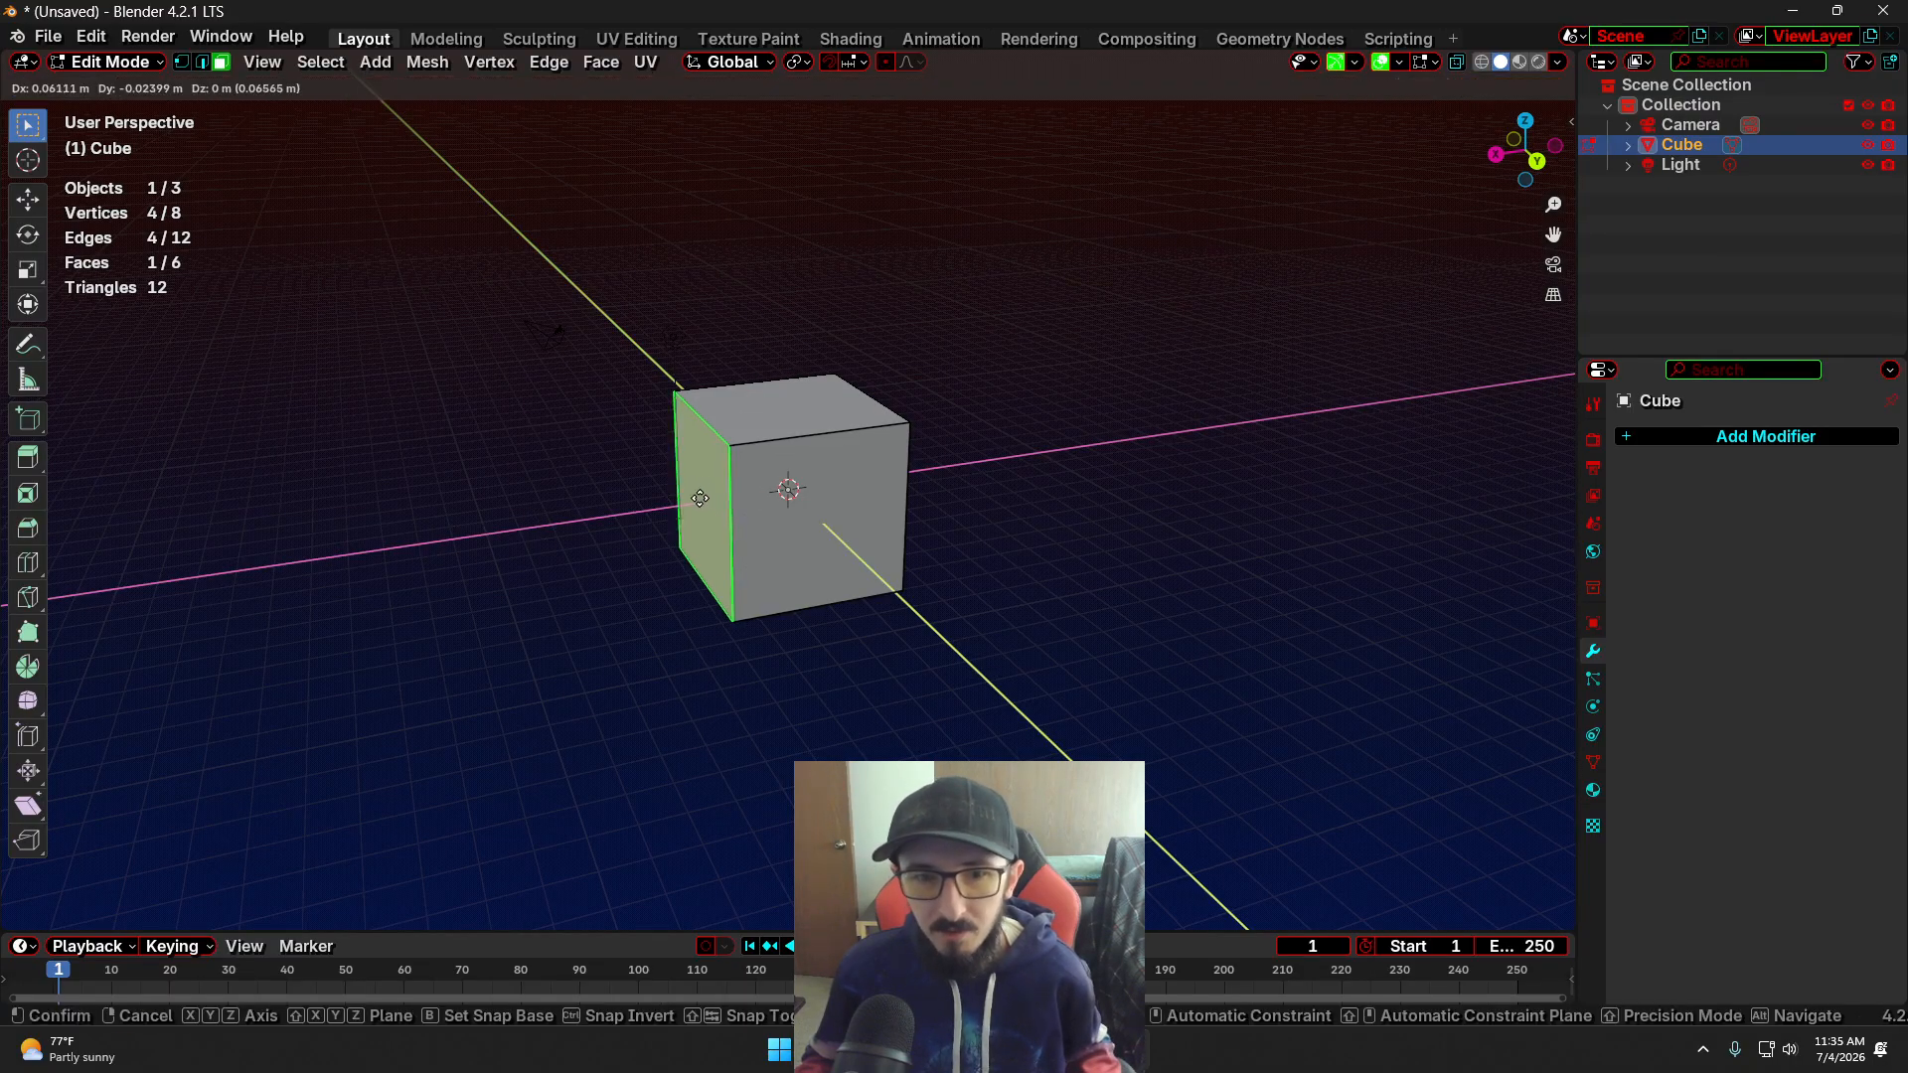
right_click(660, 509)
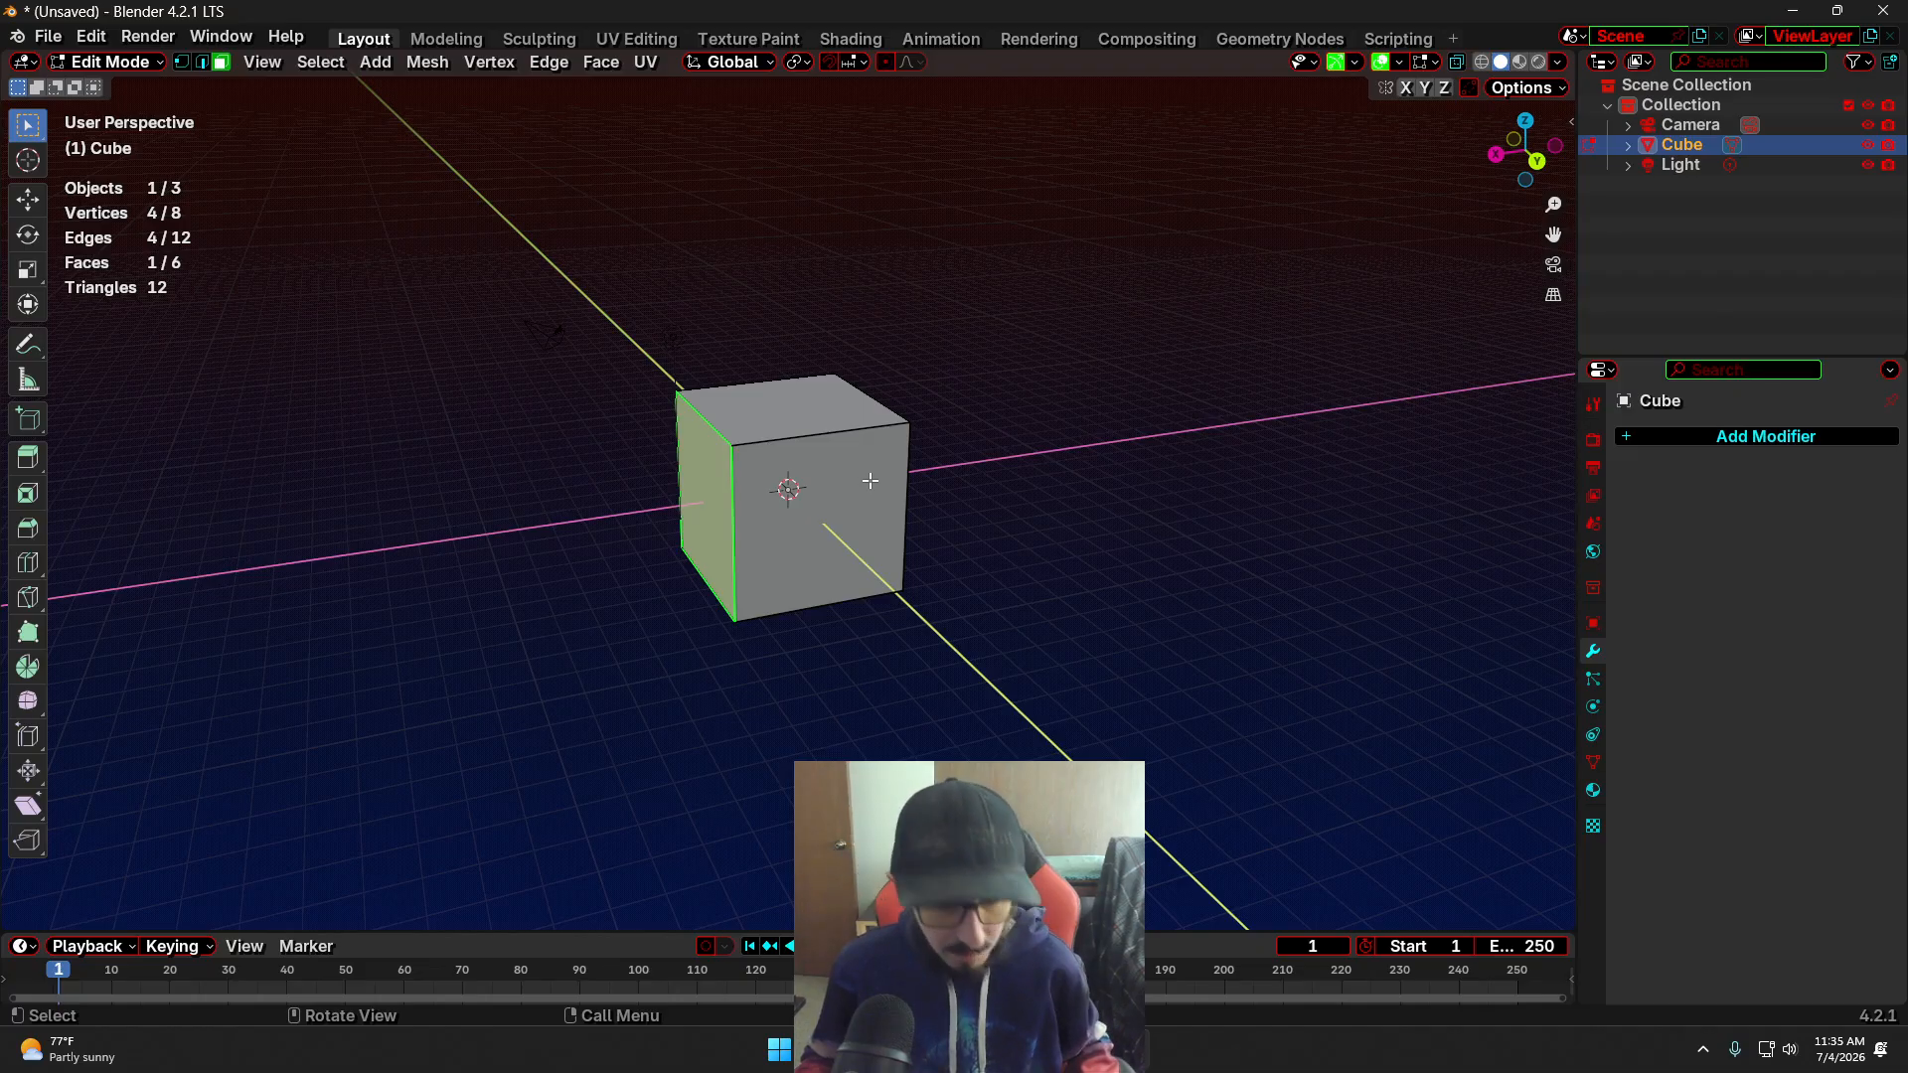
key("g")
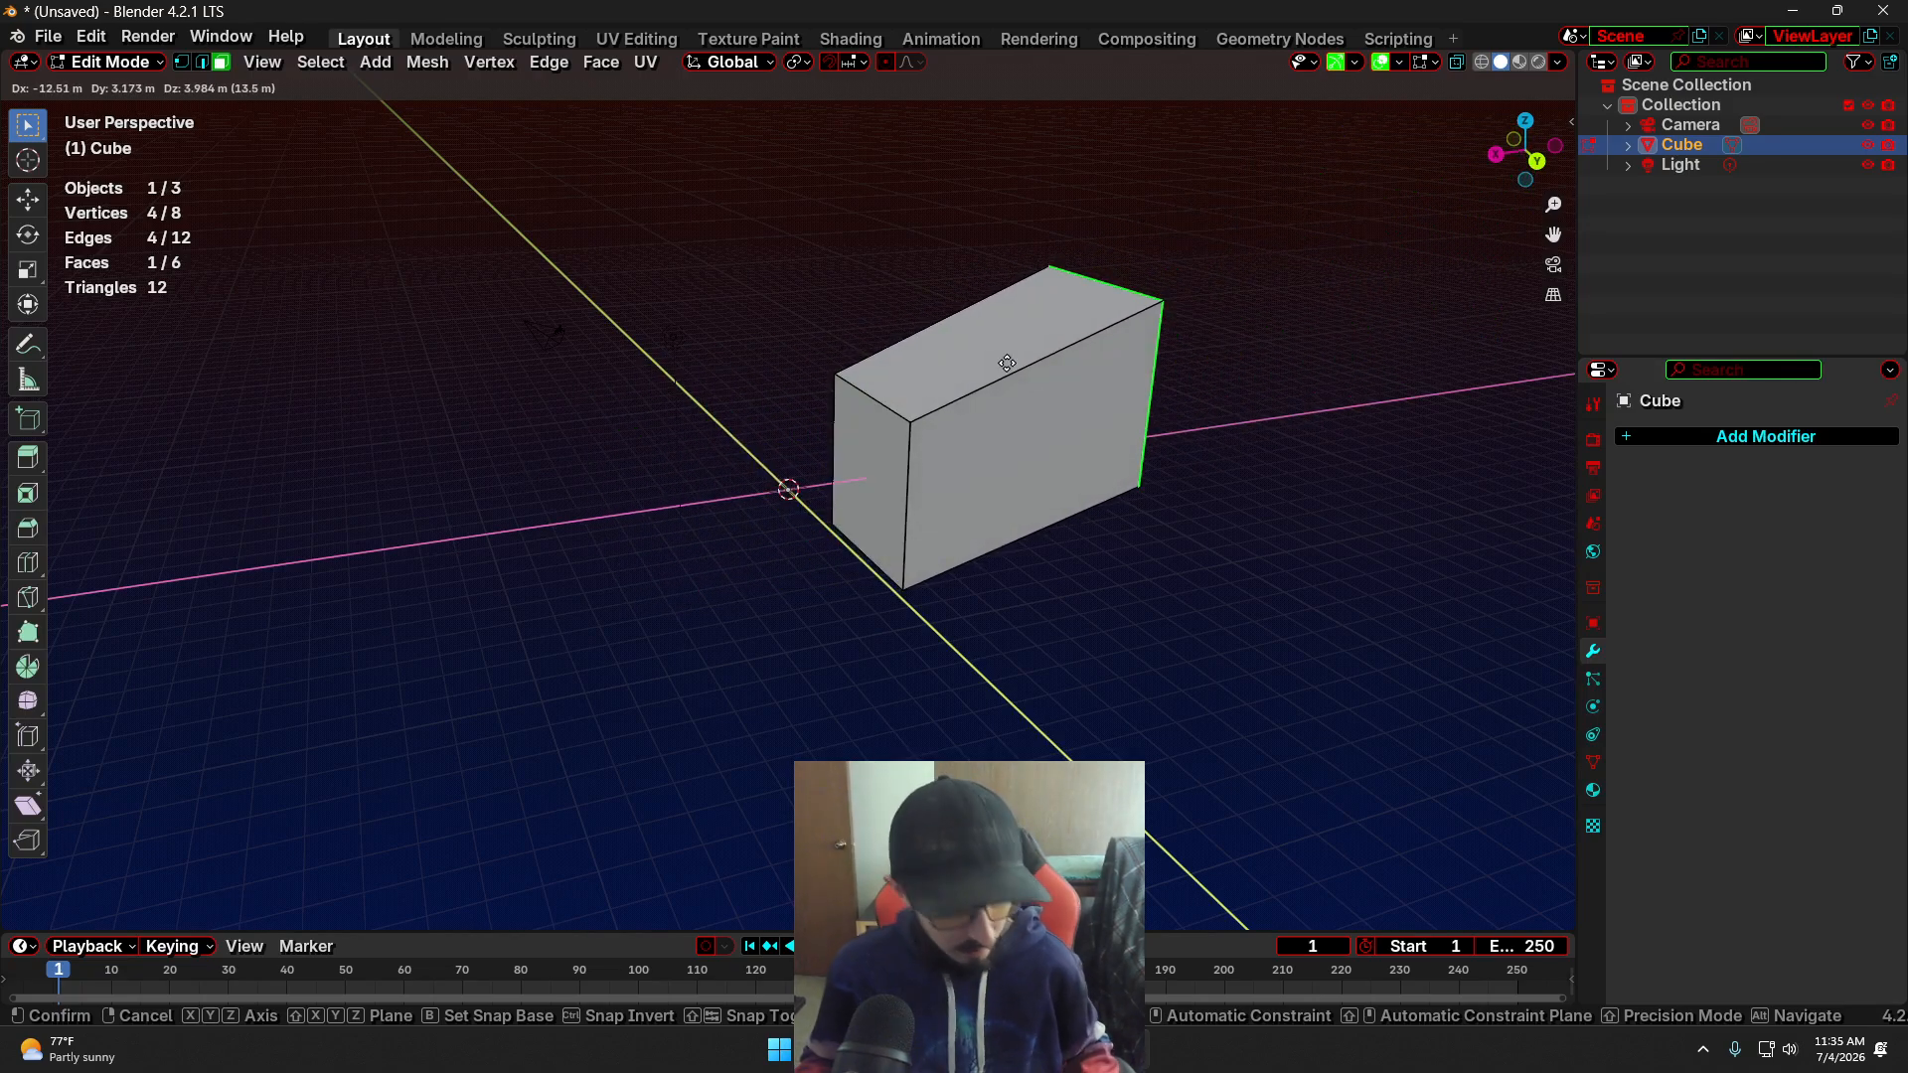
key("x")
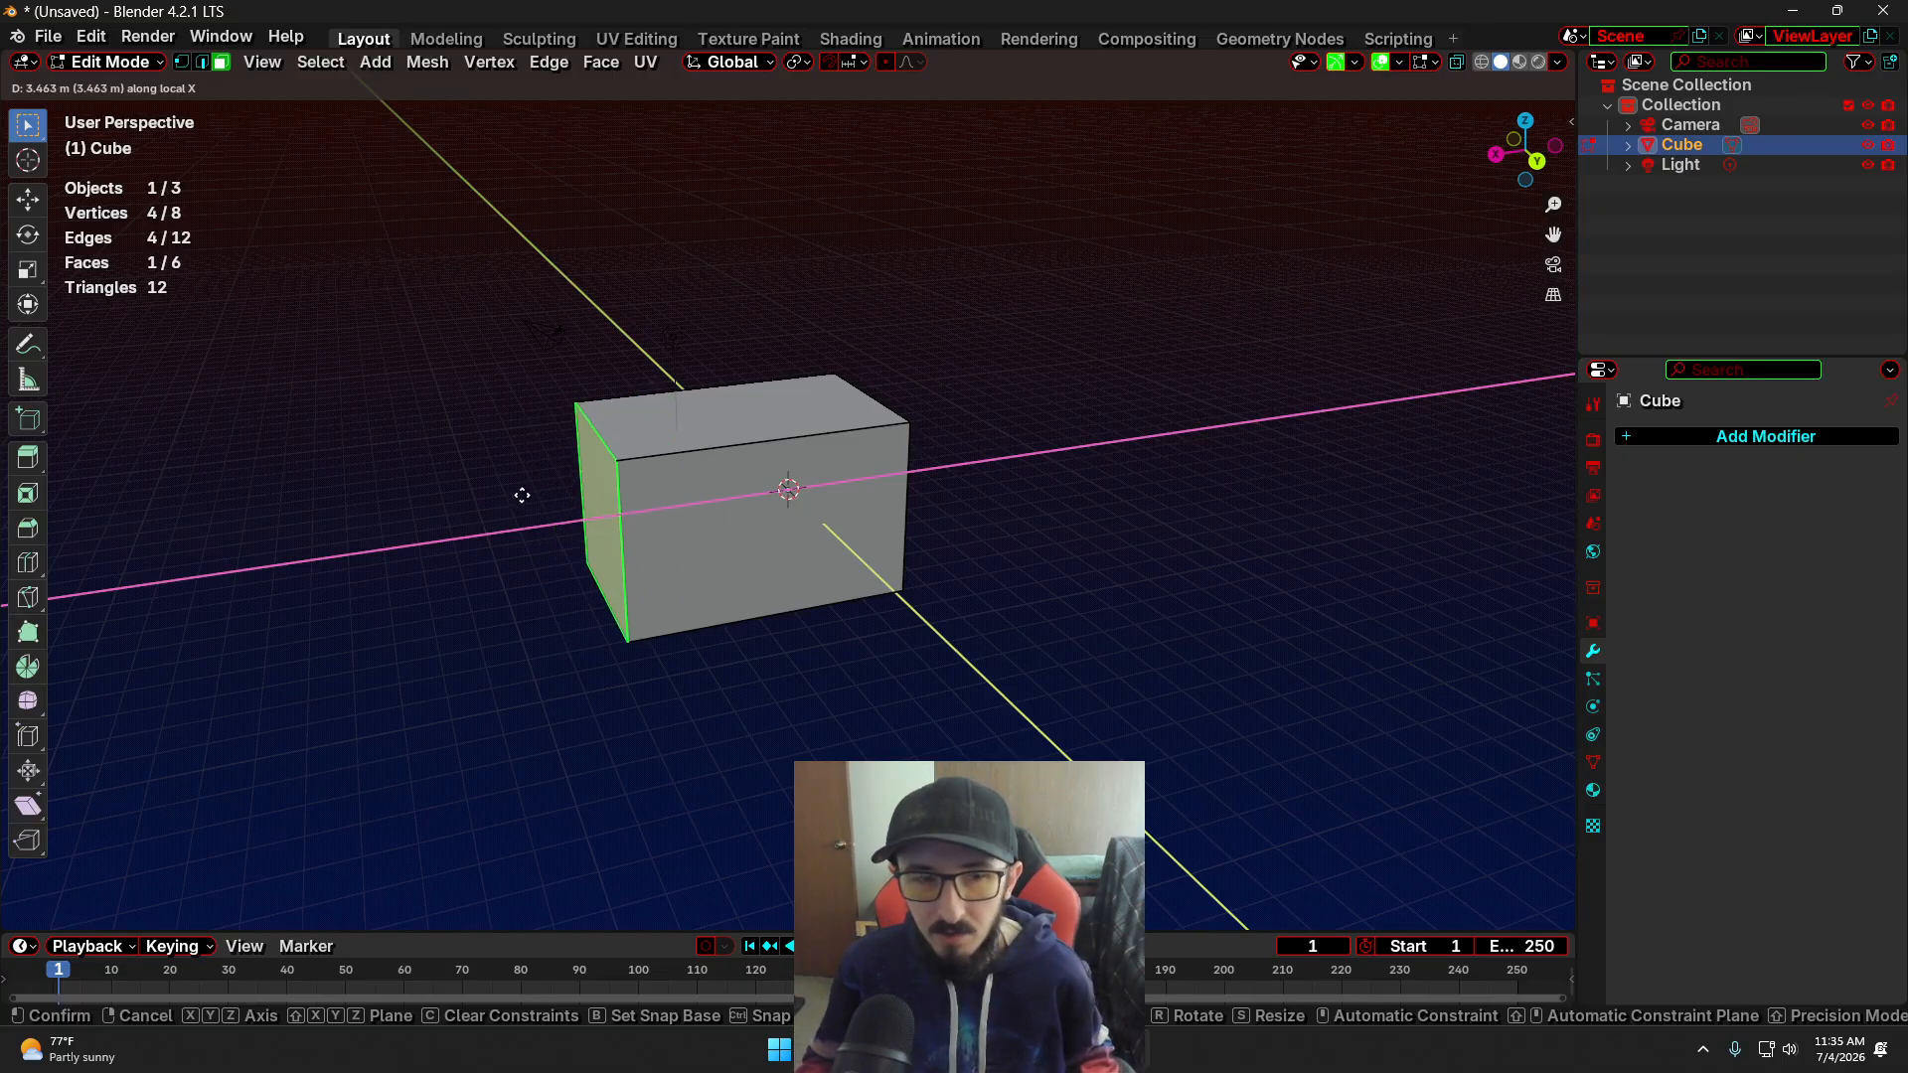
key("x")
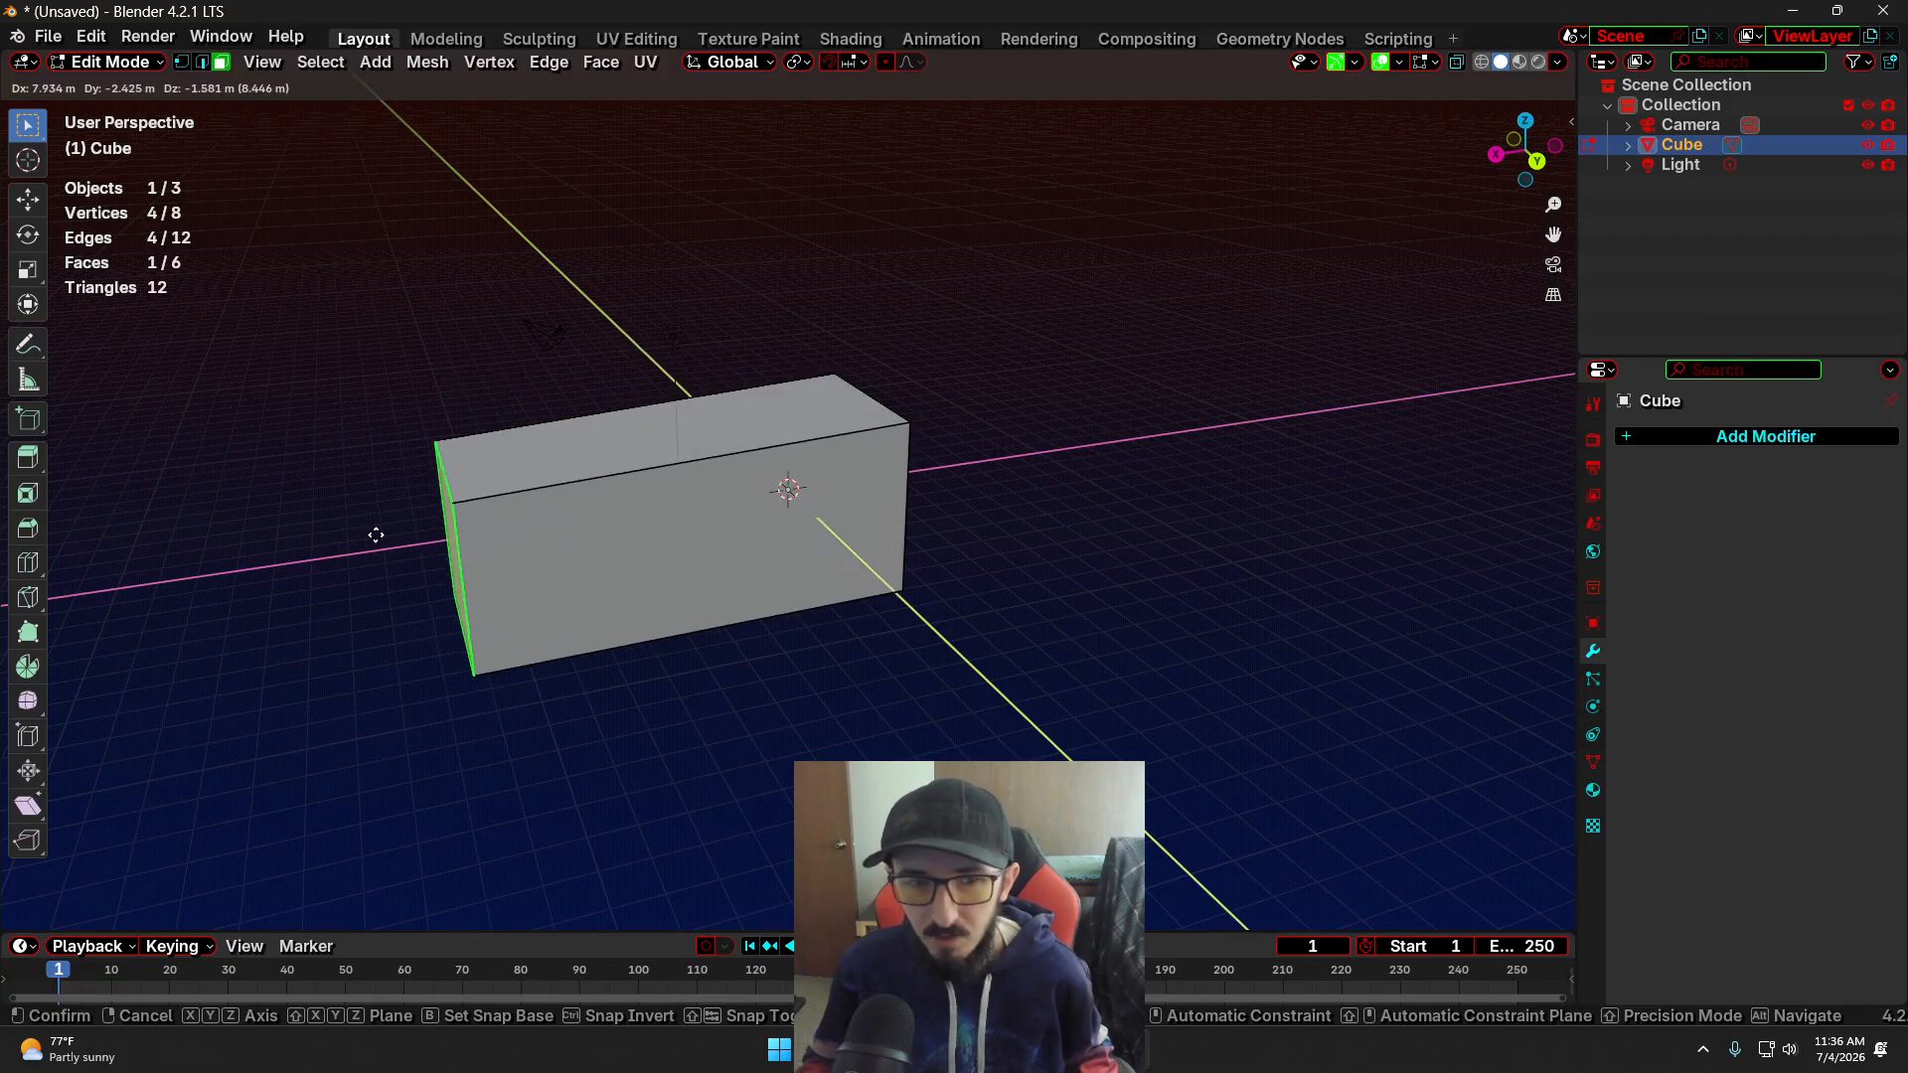
key("x")
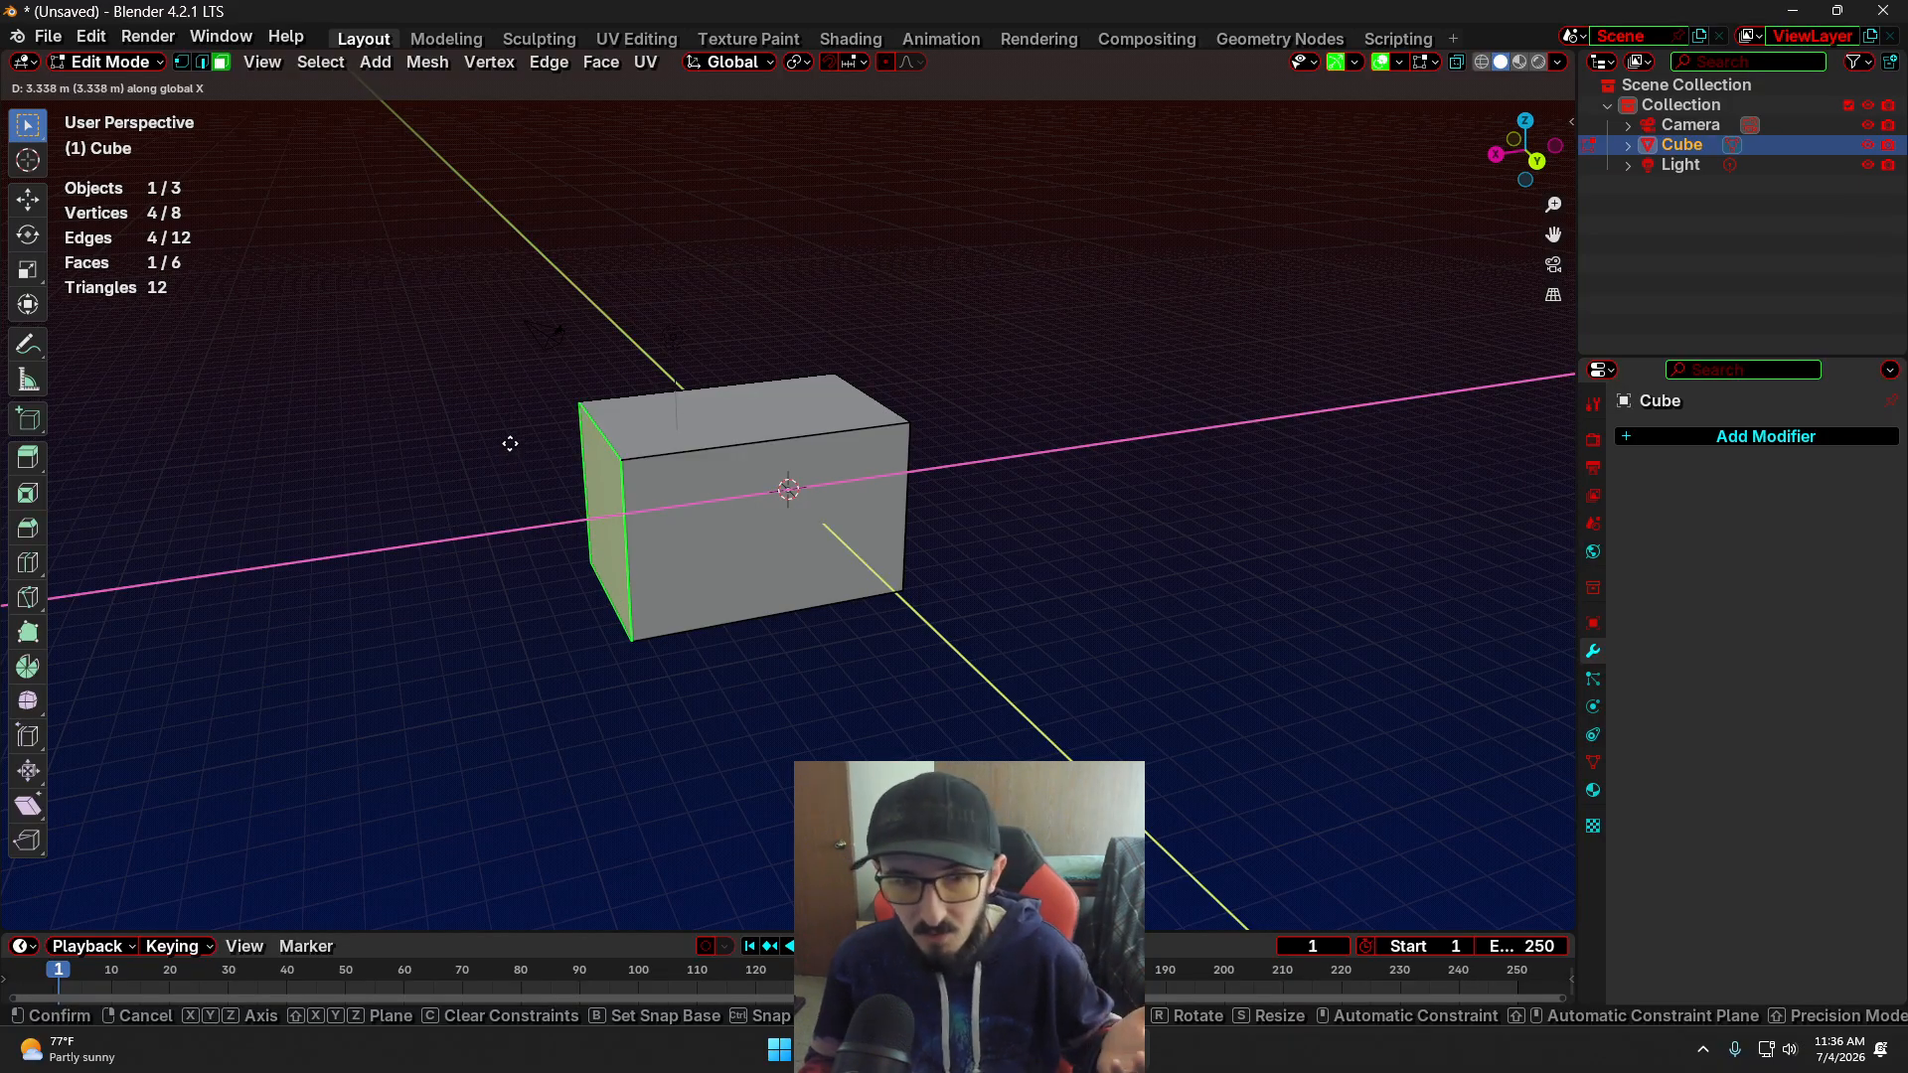
left_click(438, 437)
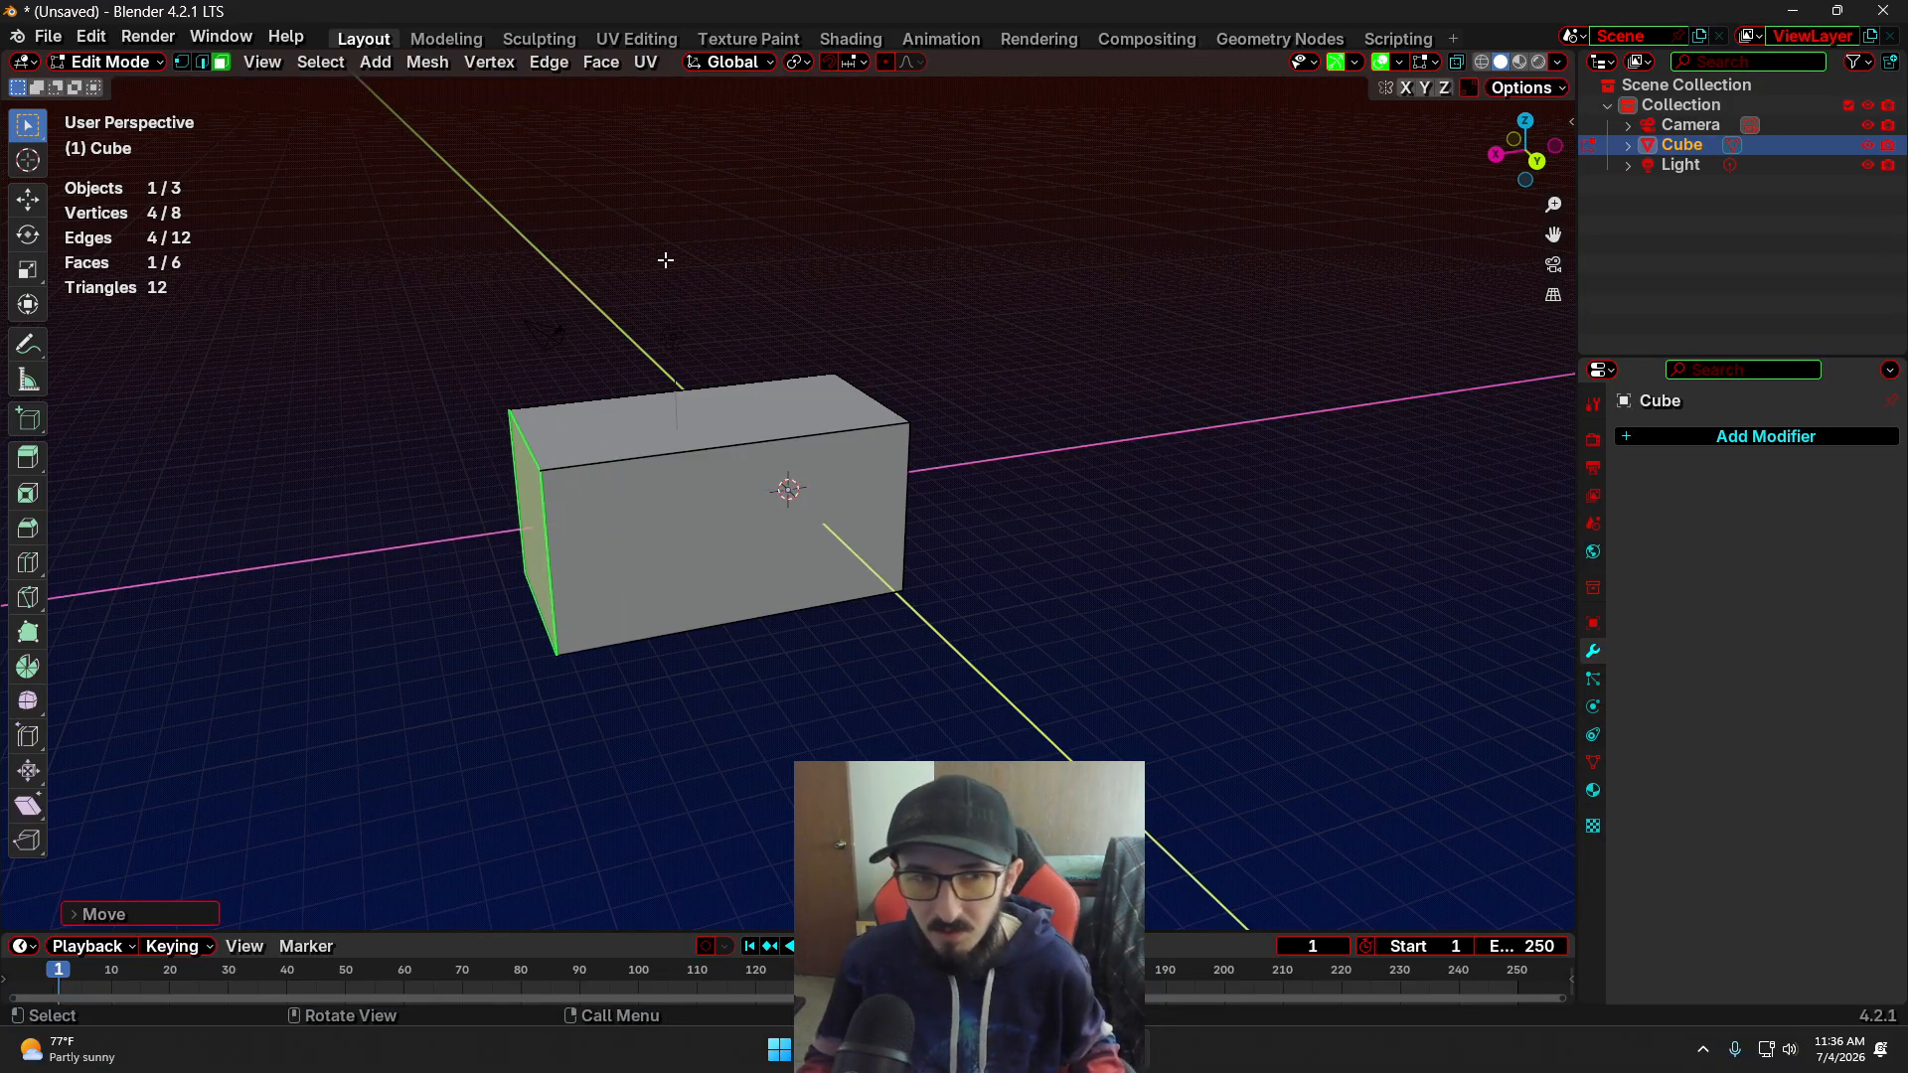
left_click(666, 259)
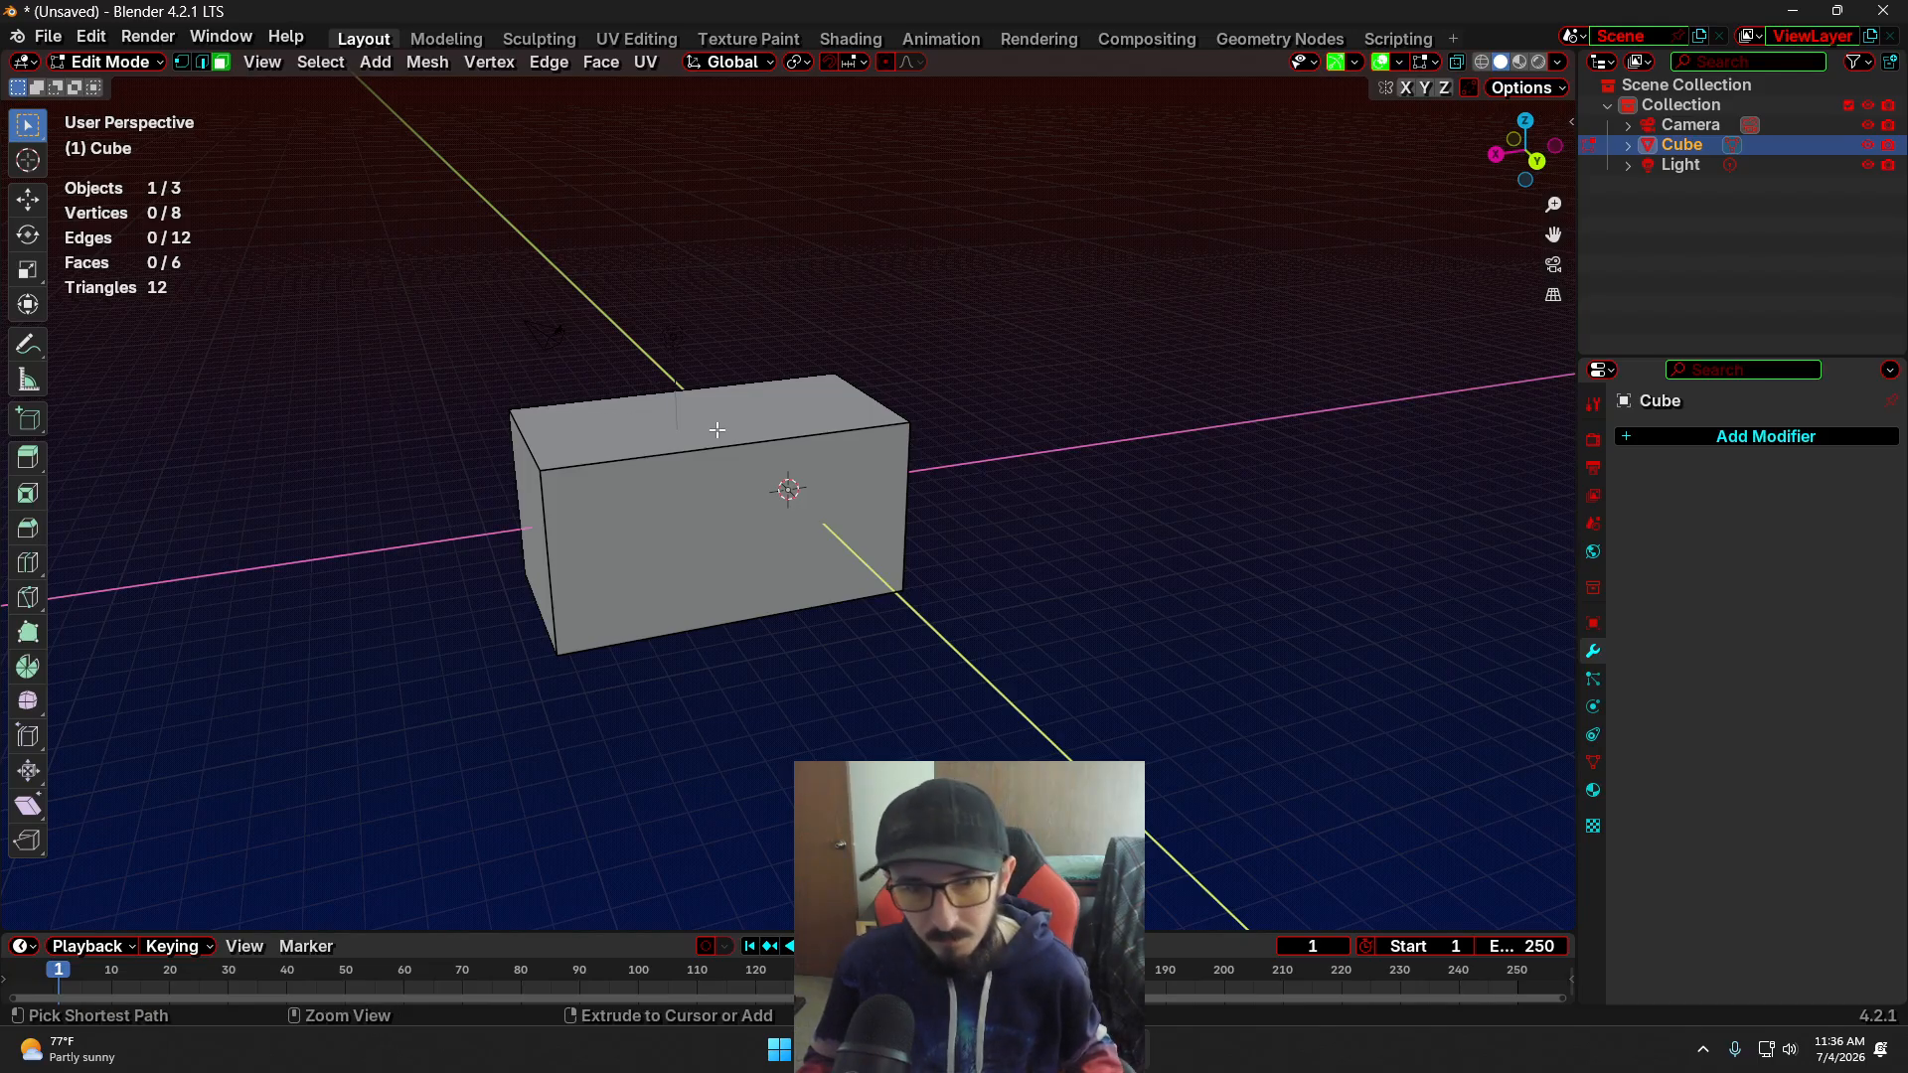
Add 10 evenly spaced loop cuts across the box's length, without sliding them
key("ctrl+r")
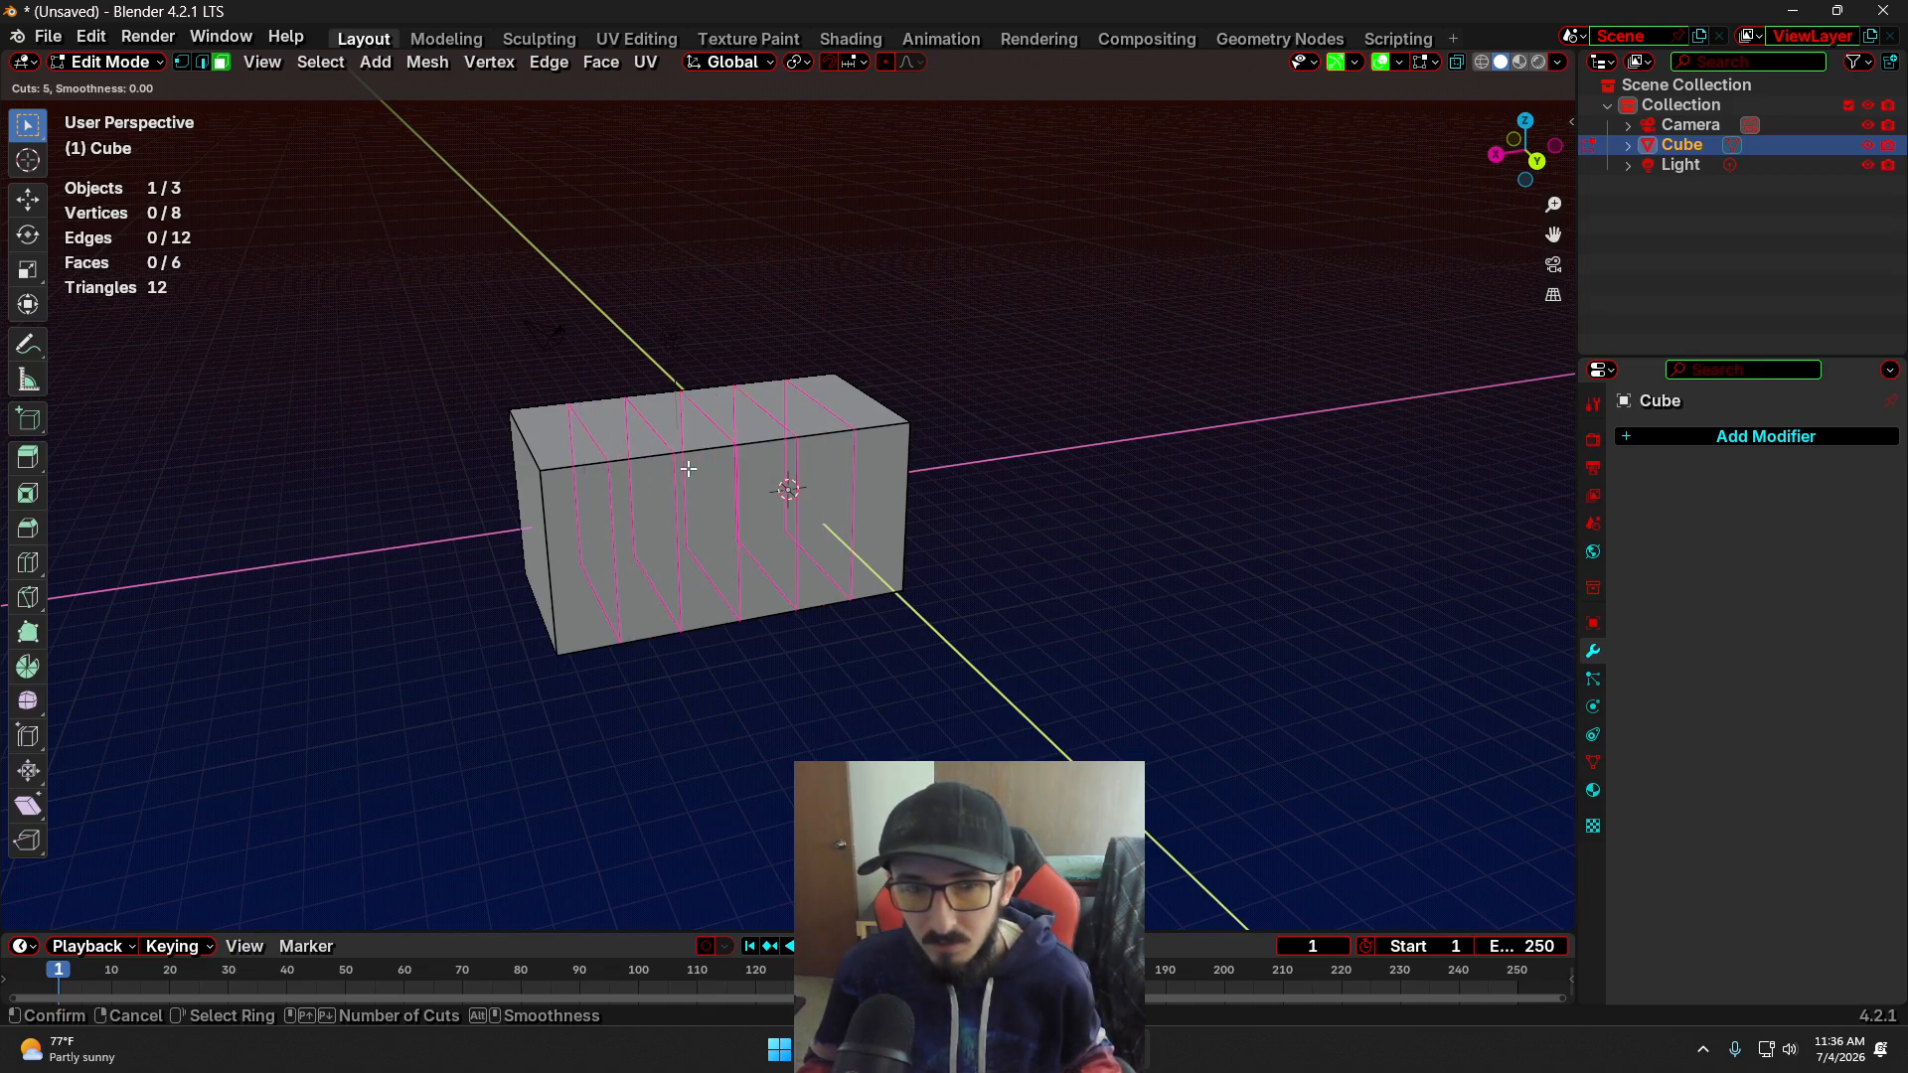
scroll(688, 468, "up", 4)
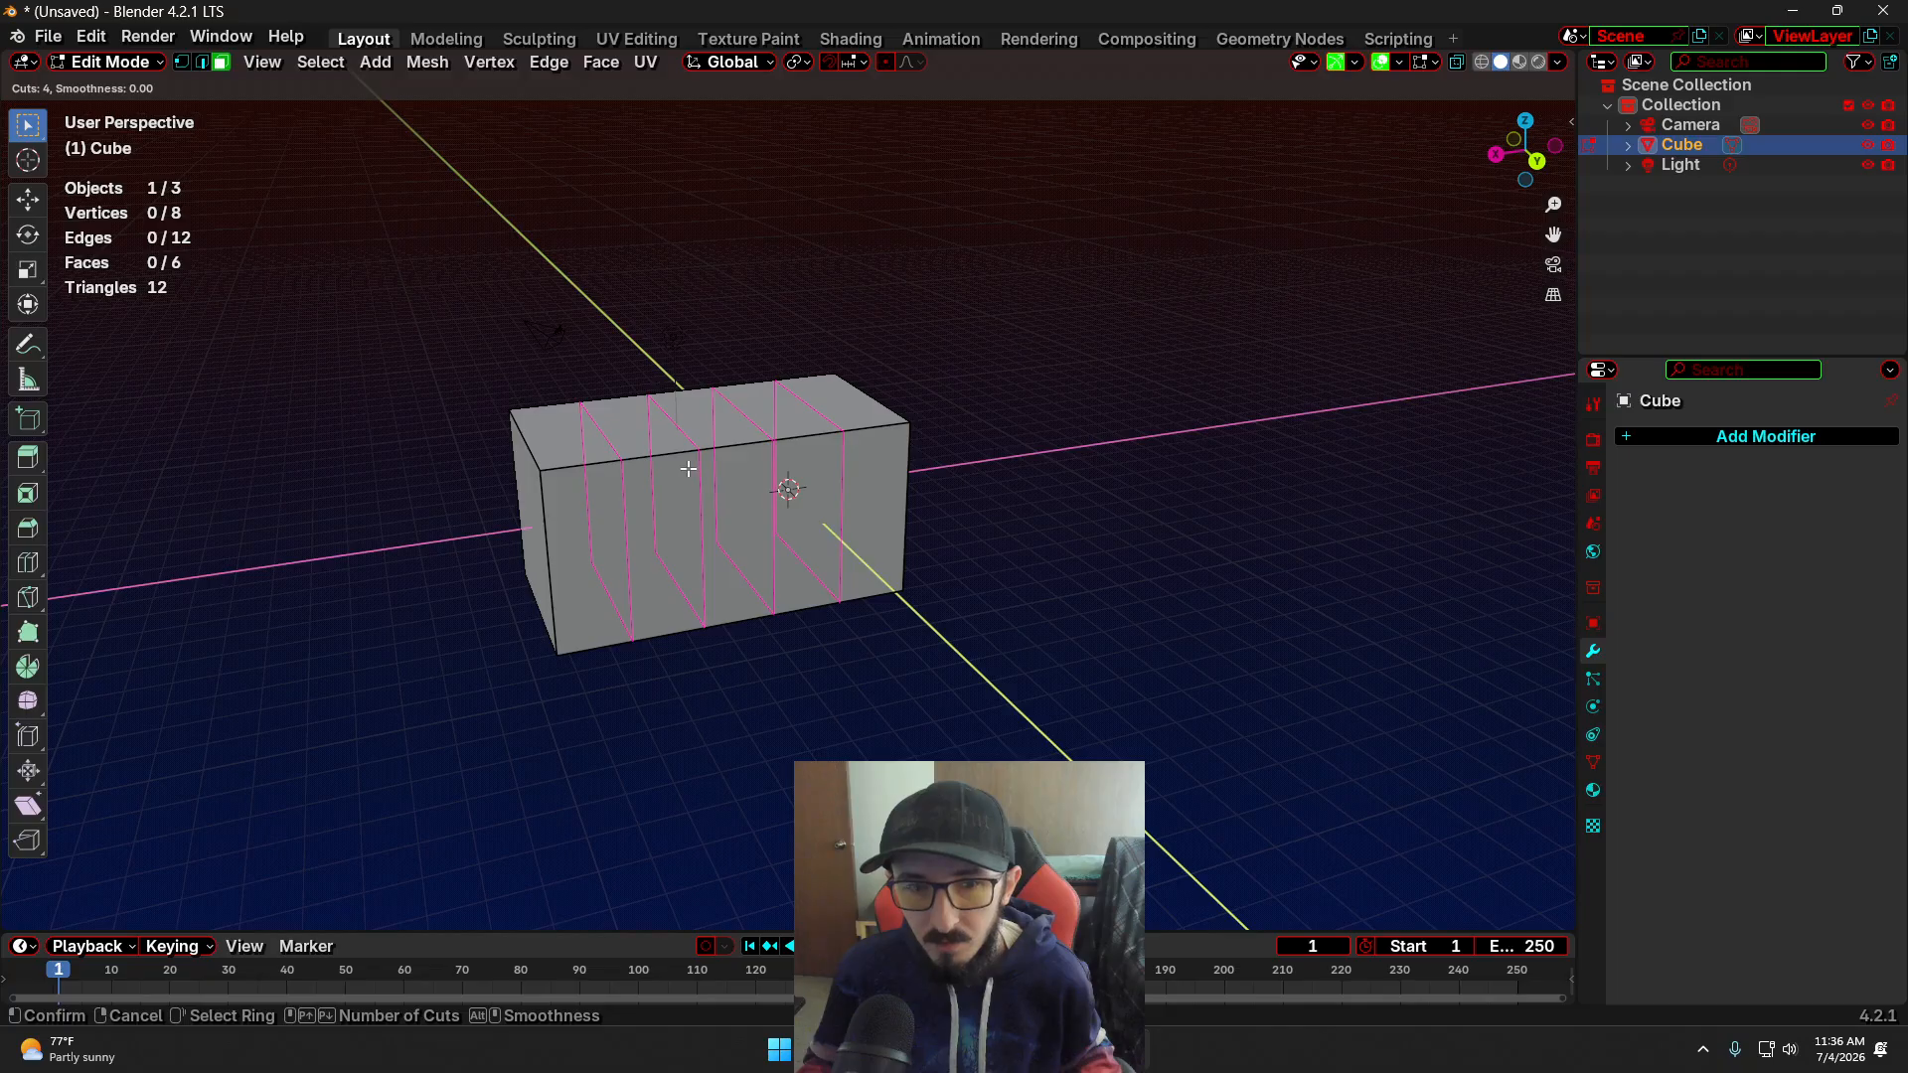
scroll(688, 468, "up", 6)
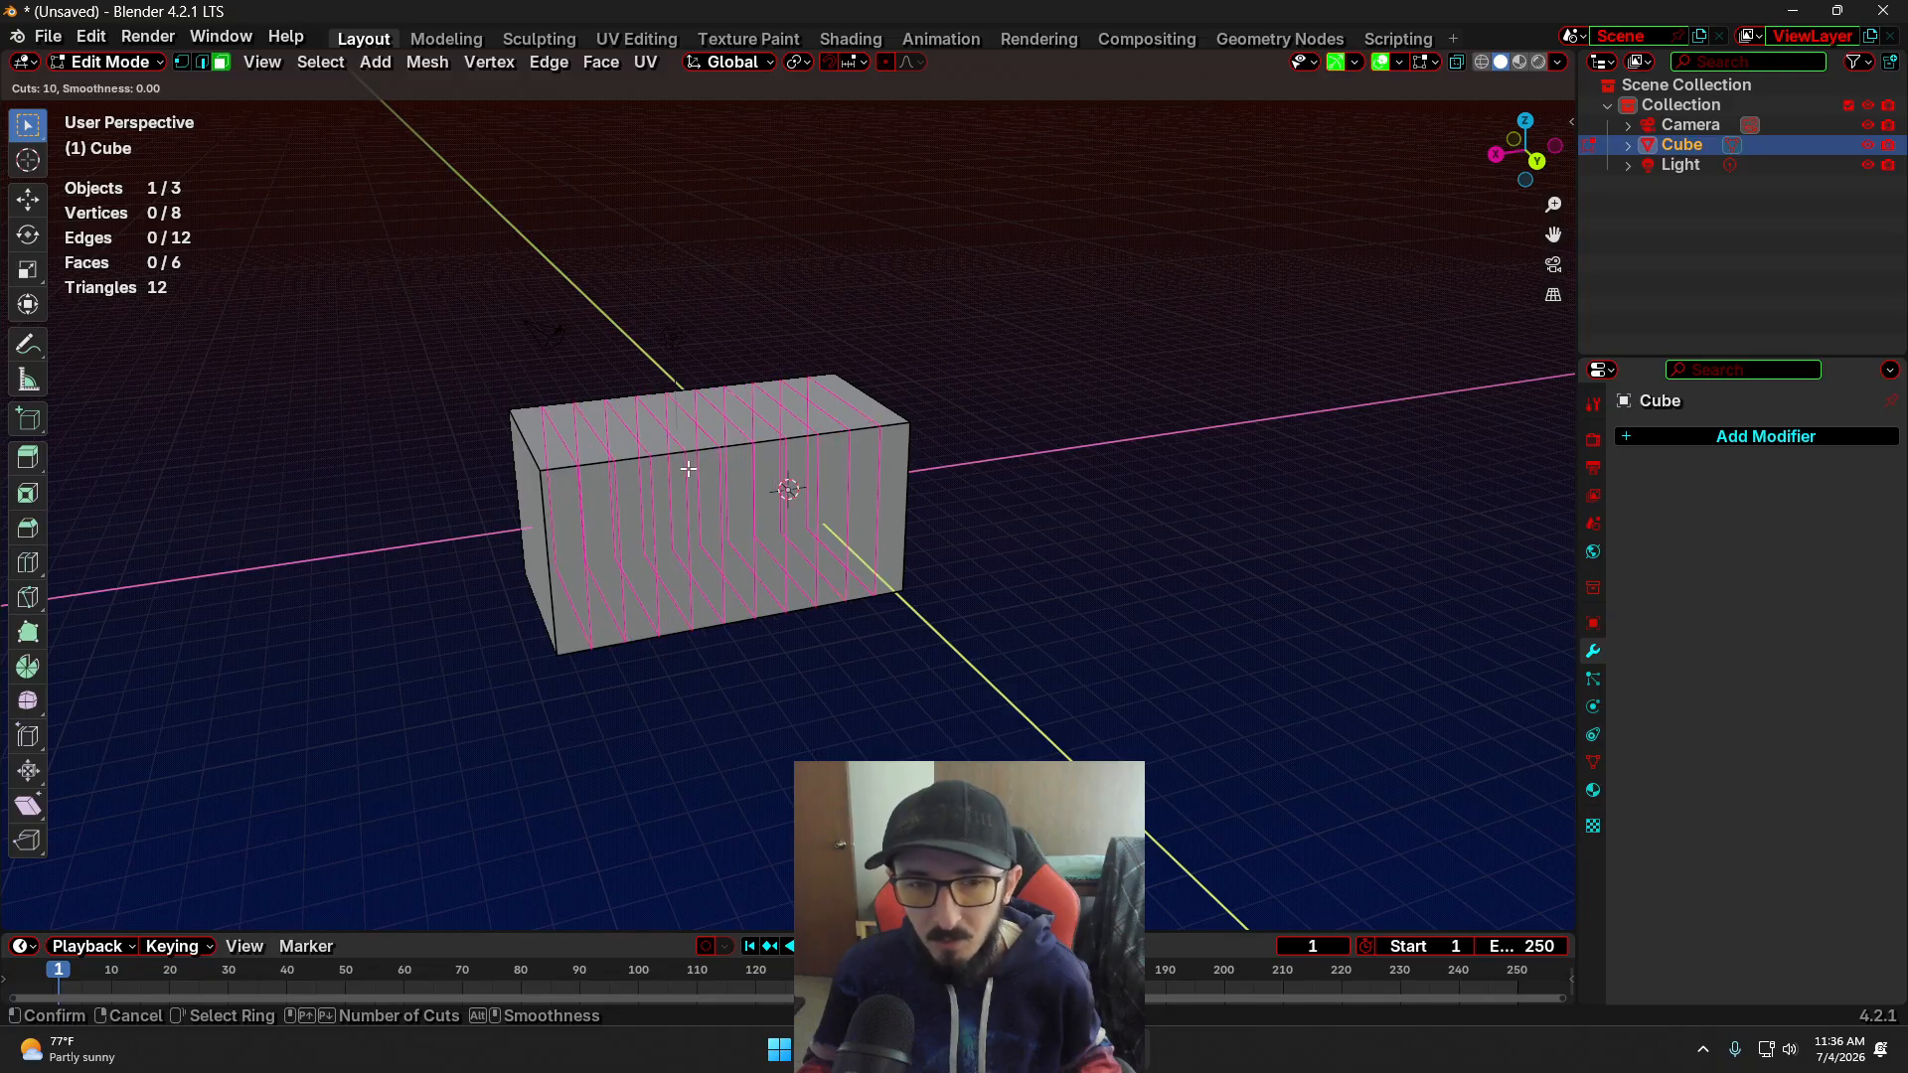
left_click(688, 468)
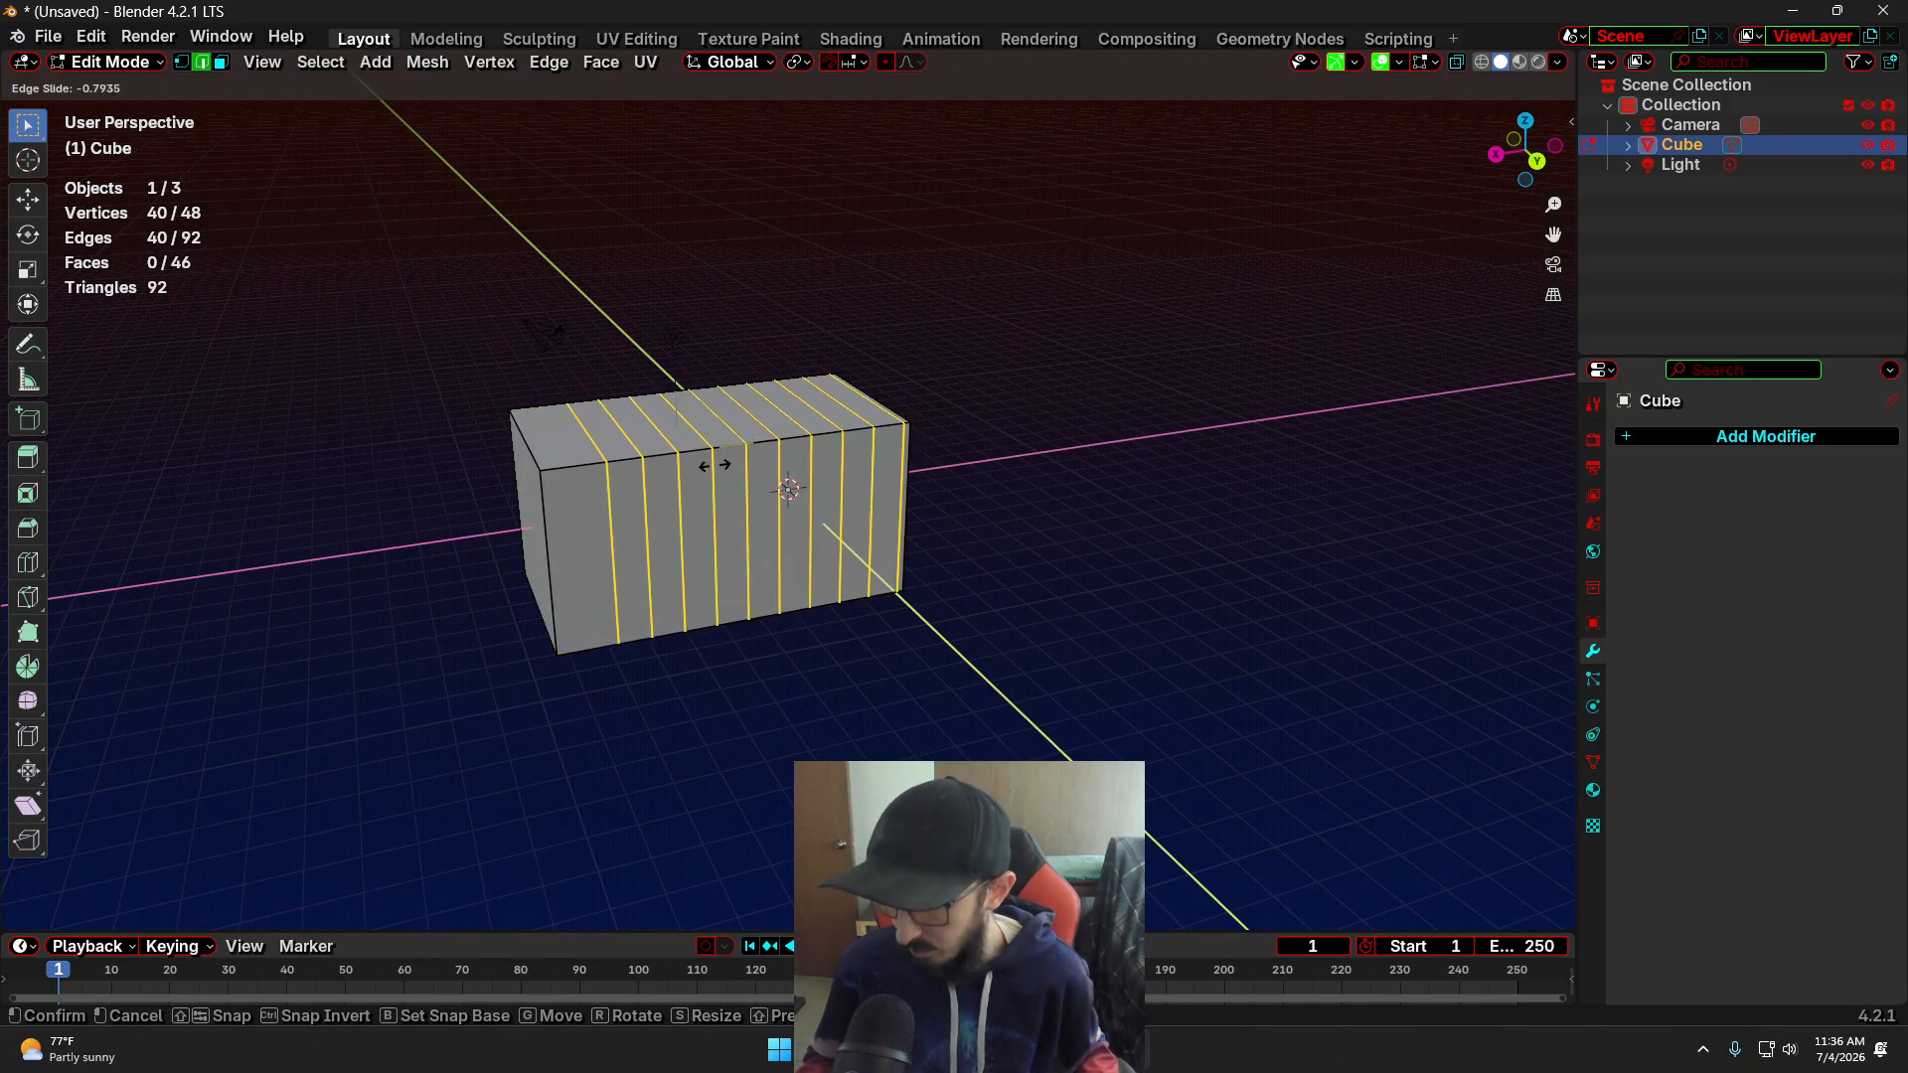
left_click(1119, 362)
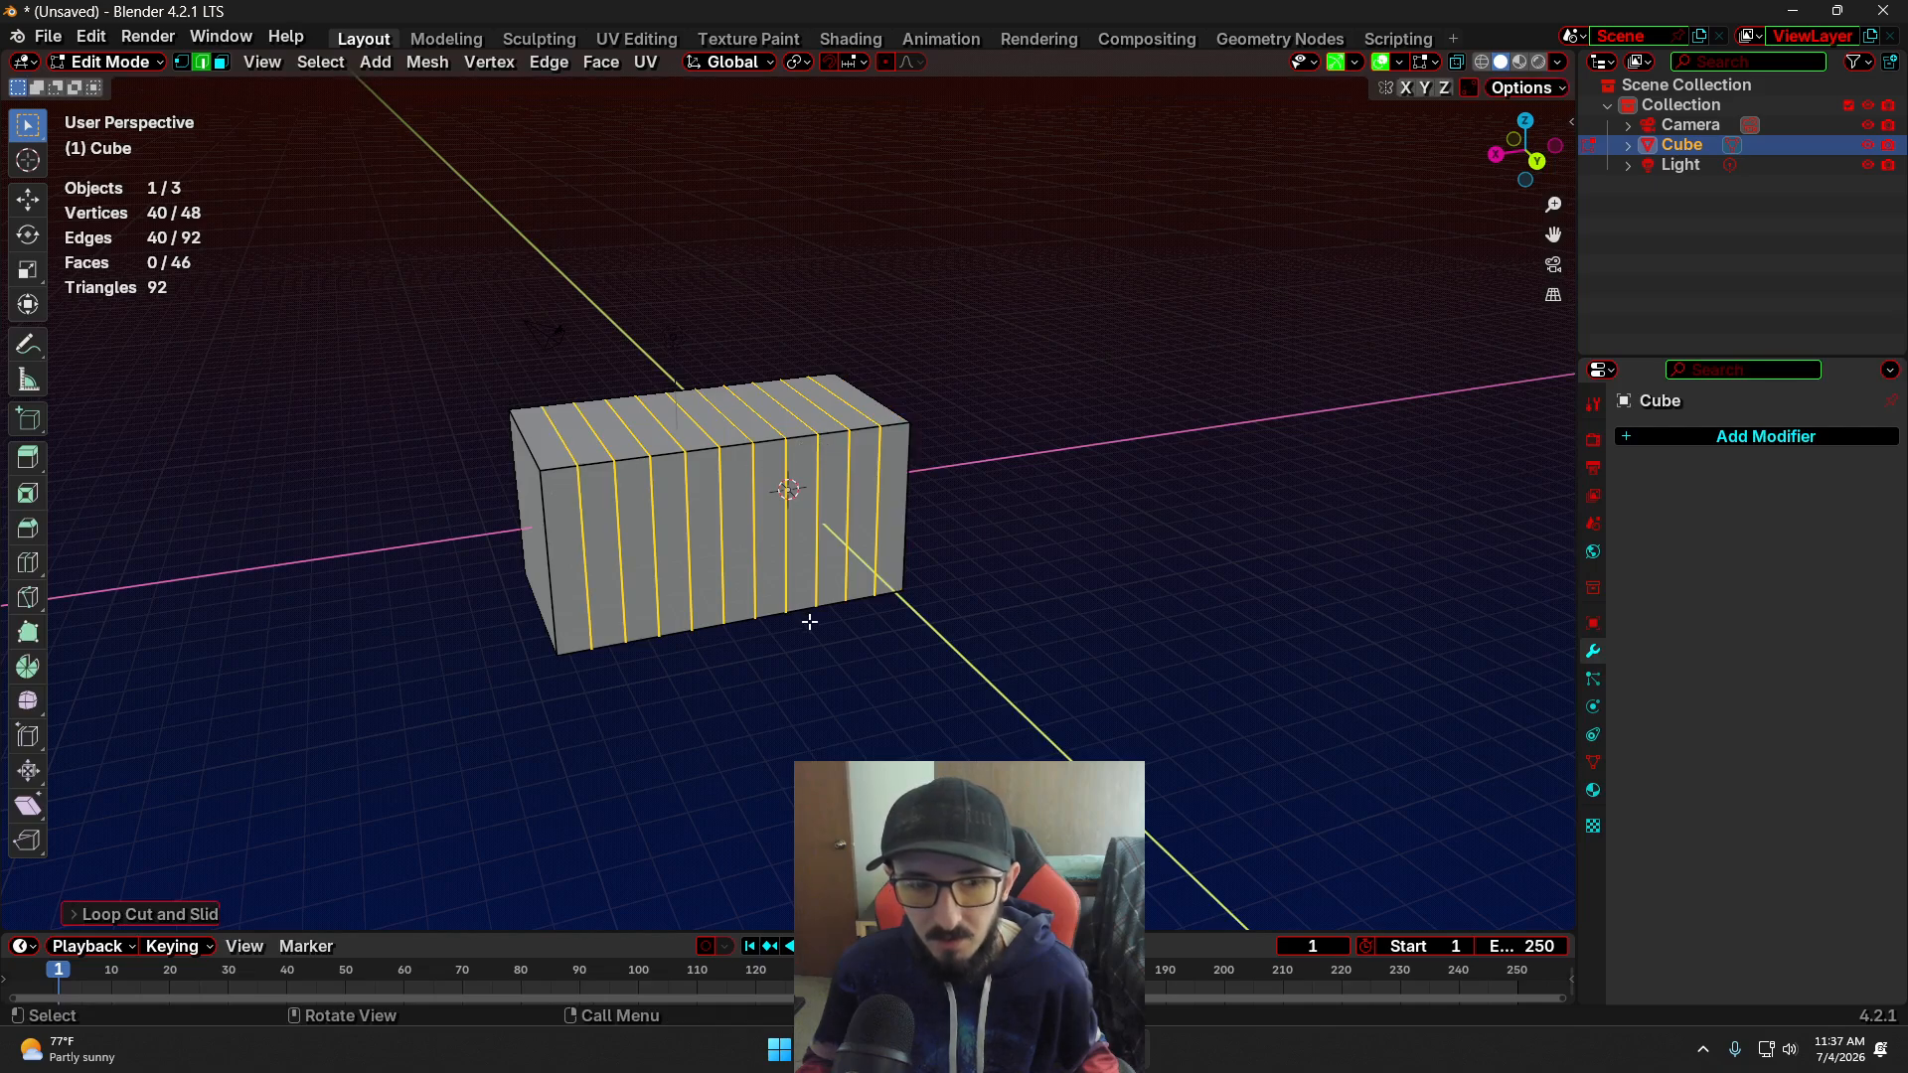
Set the loop cut's number of cuts to 25 and clear the selection
left_click(73, 912)
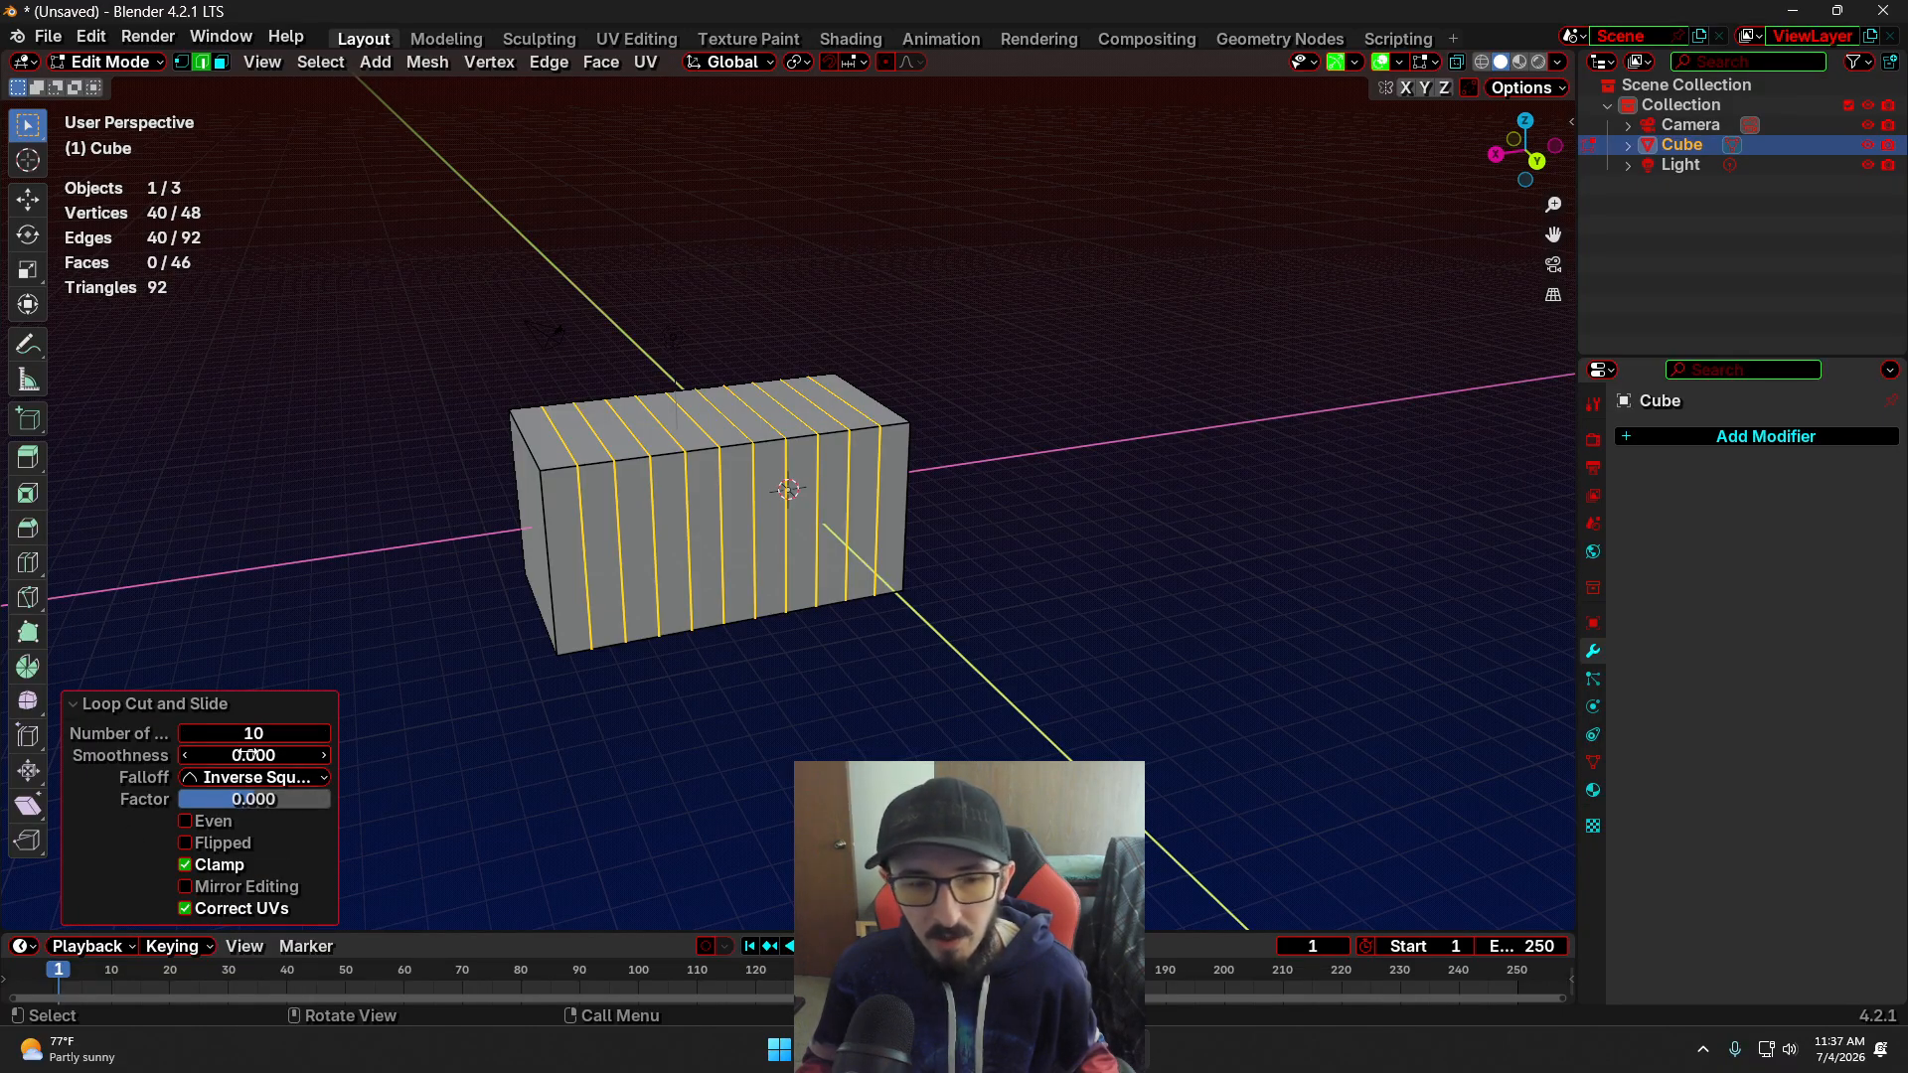
left_click(242, 733)
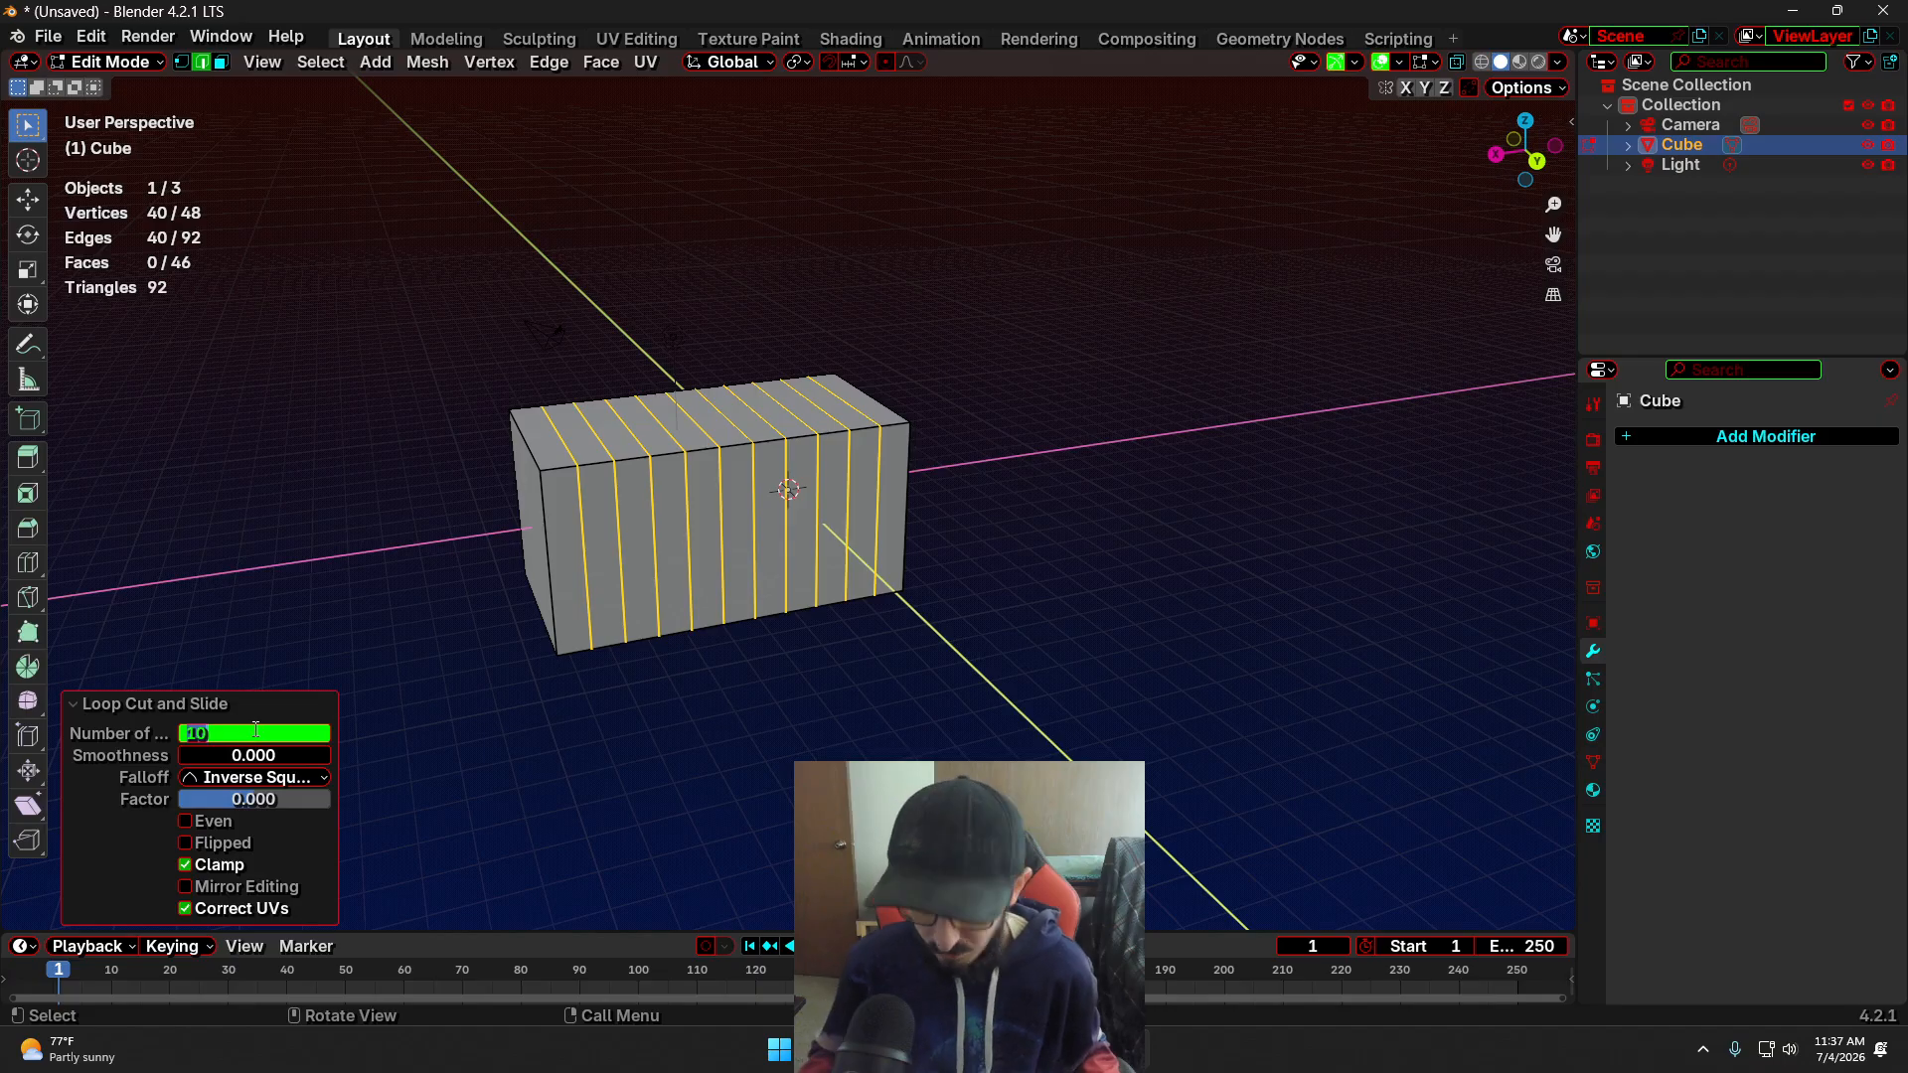
type("25")
key("Return")
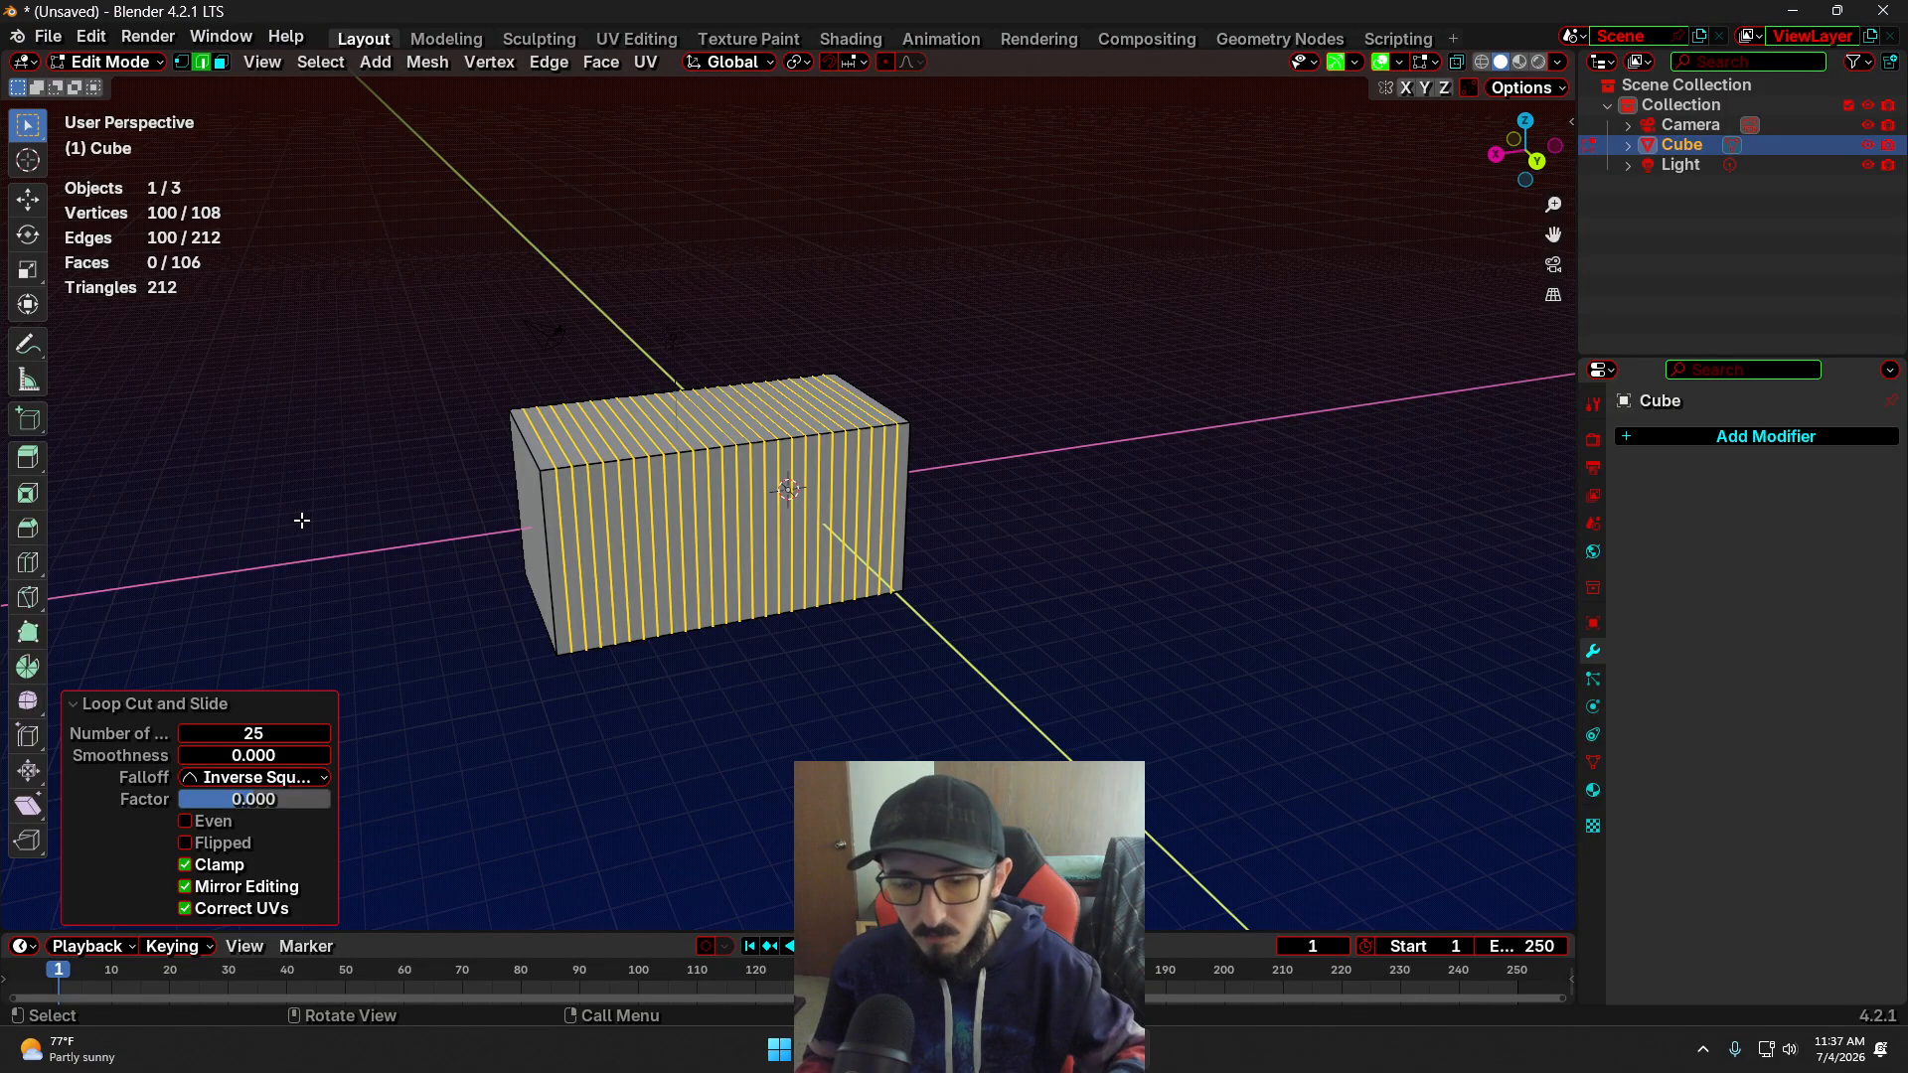
key("alt+a")
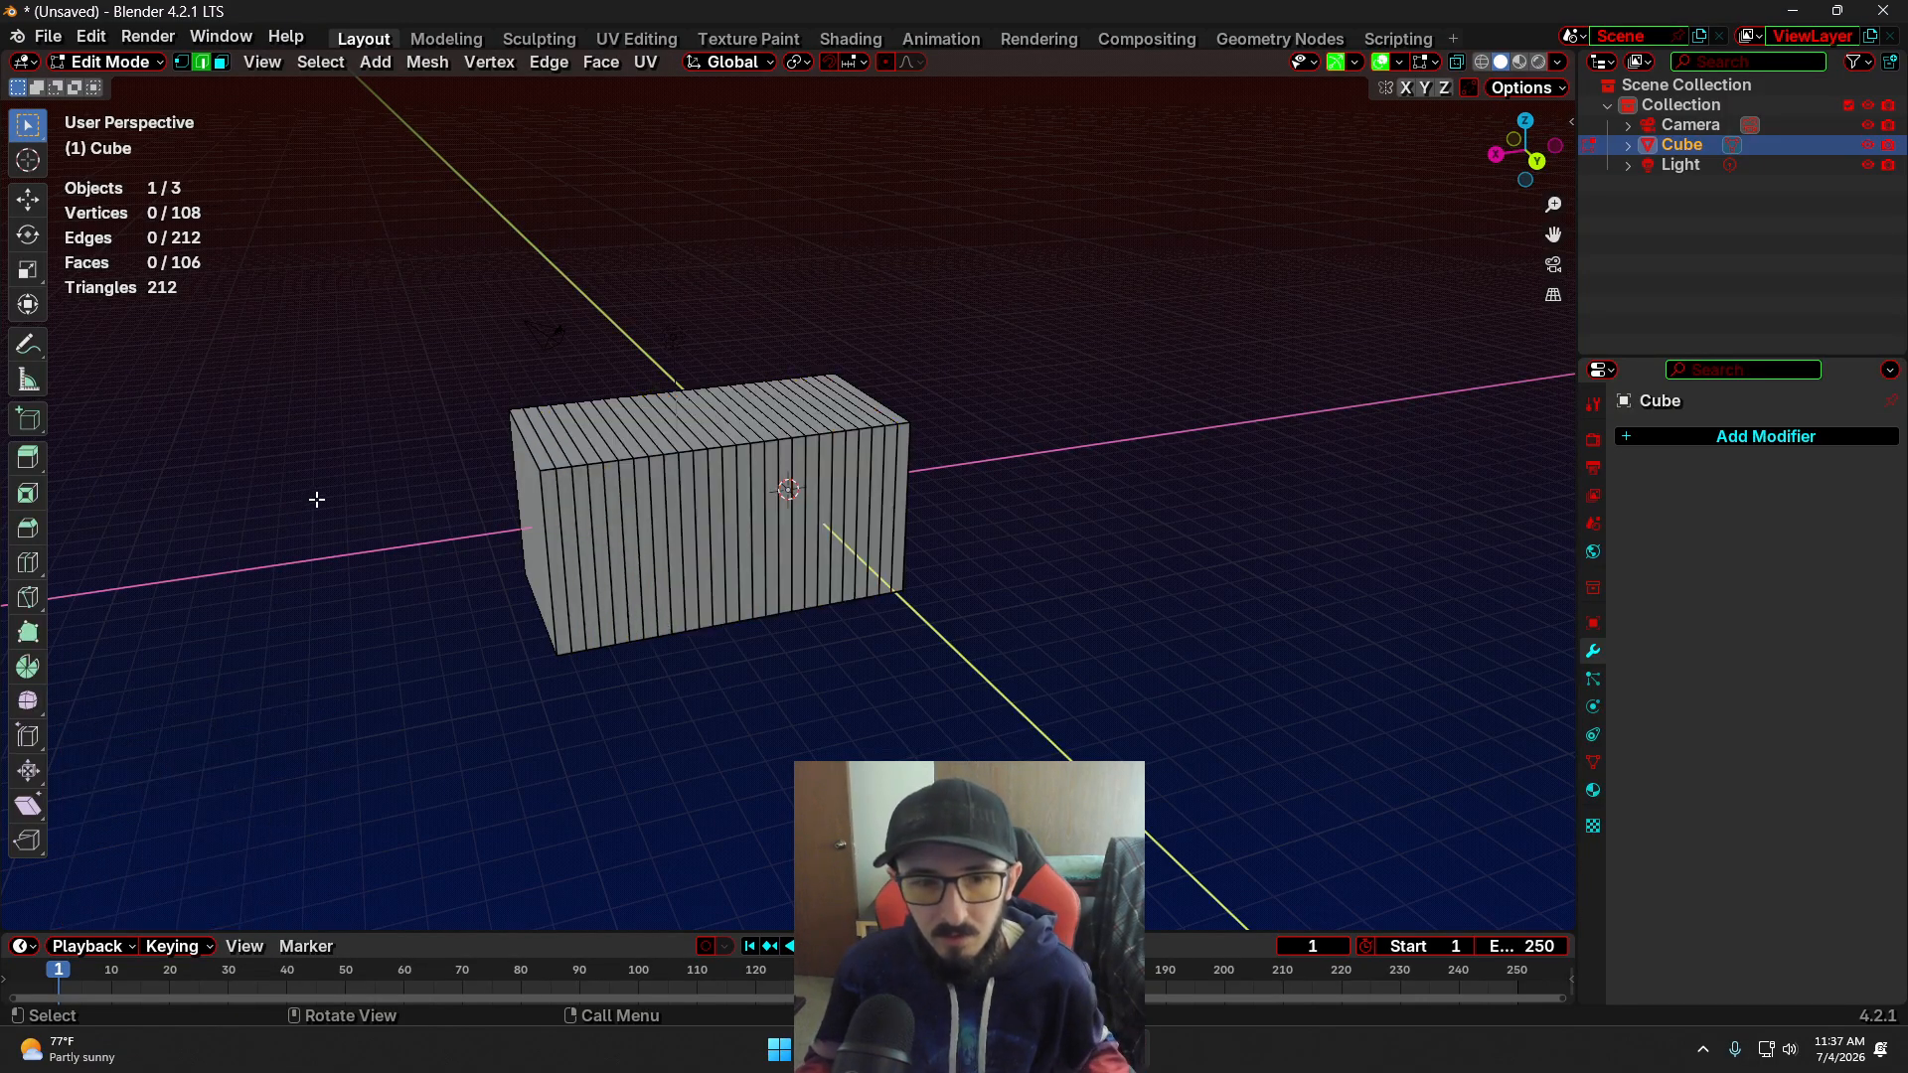
Switch to face selection mode and select the full loop of narrow faces around the box near its middle
left_click(220, 63)
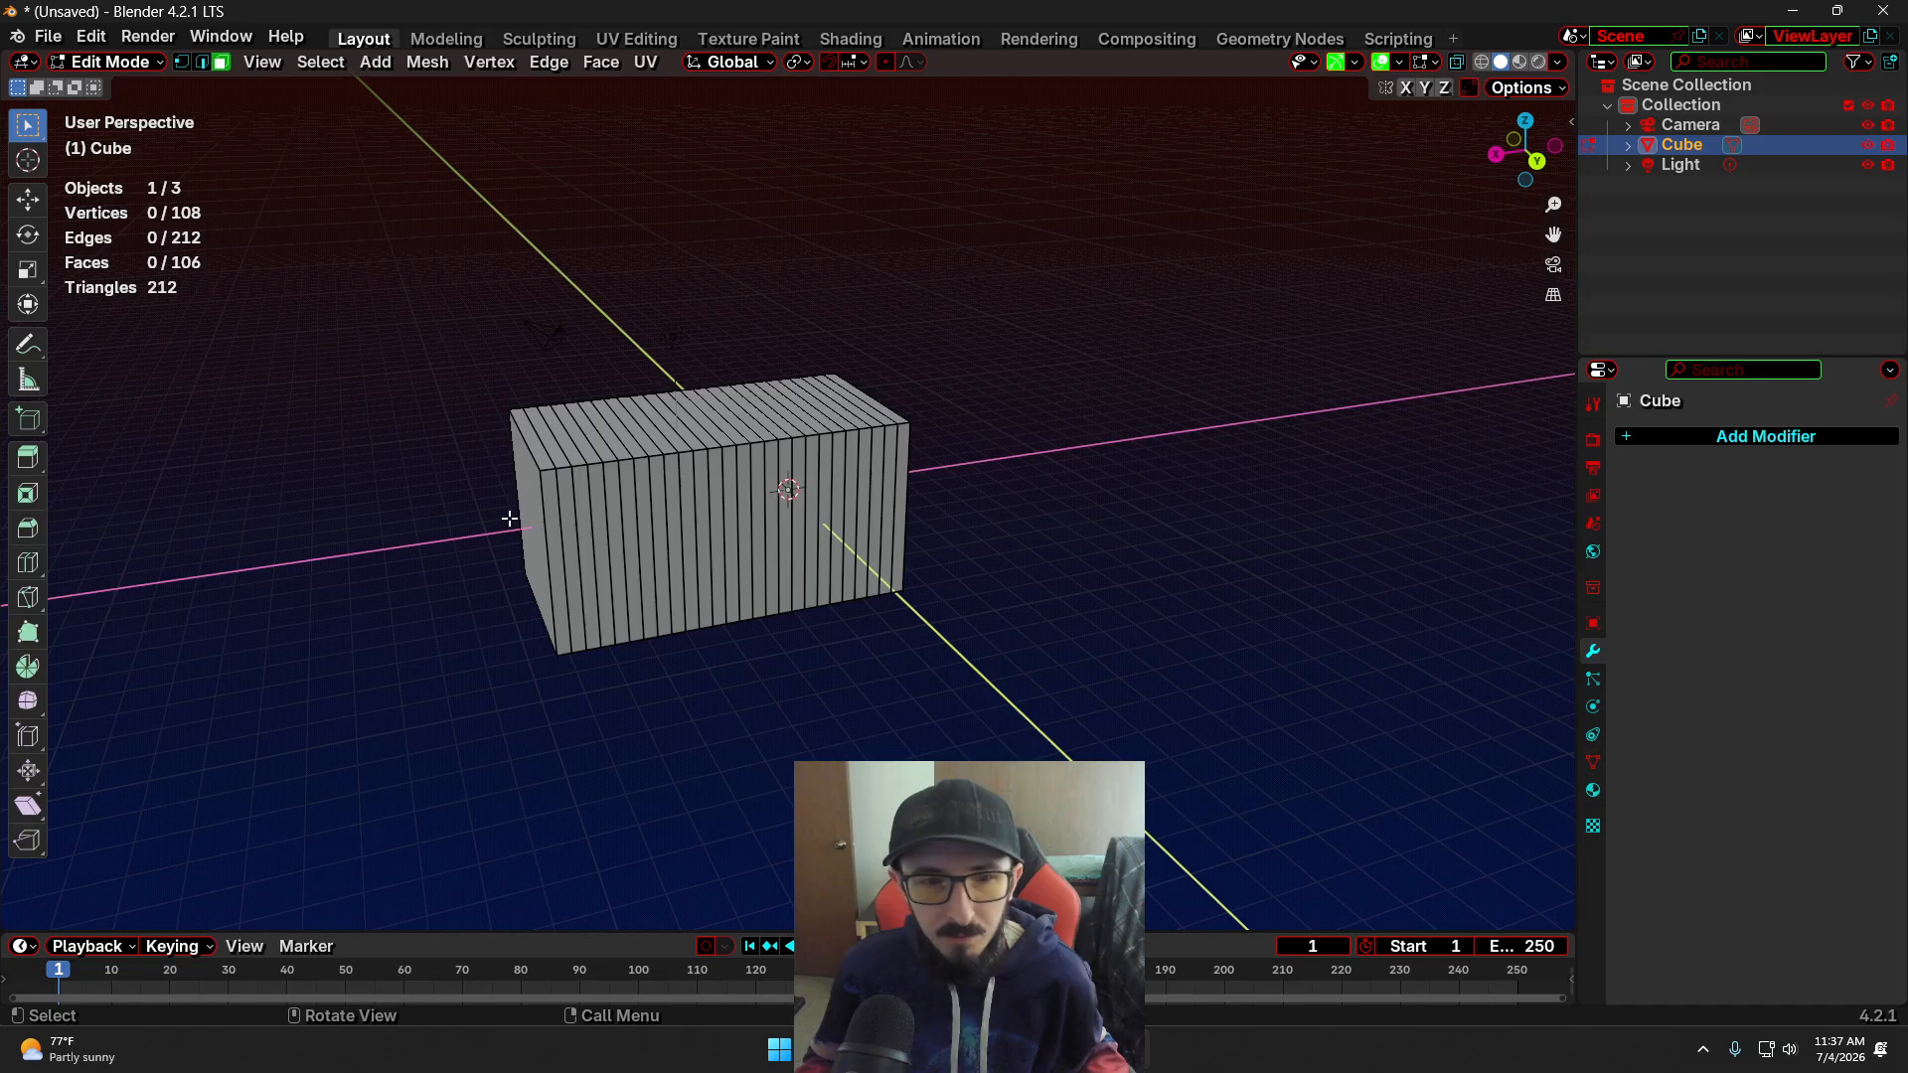
middle_click_drag(511, 520, 706, 475)
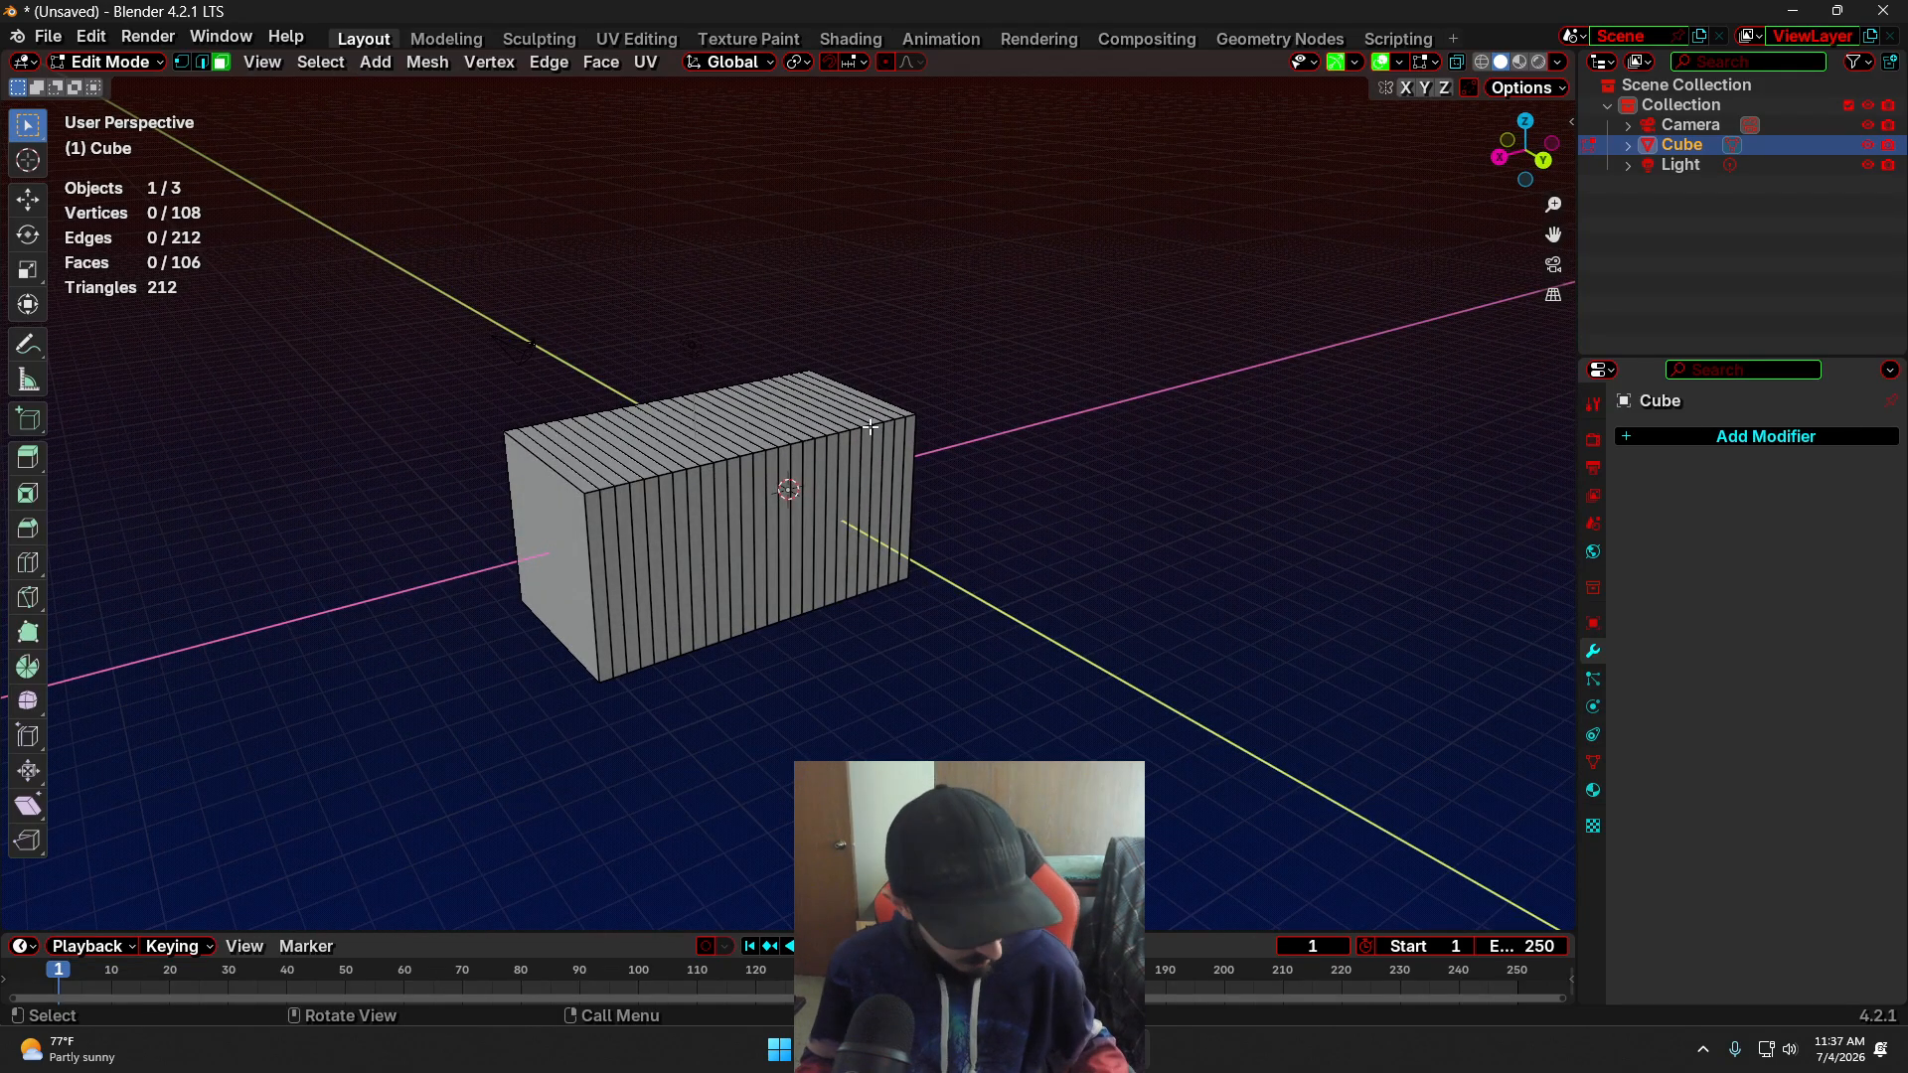
left_click(719, 459, "alt")
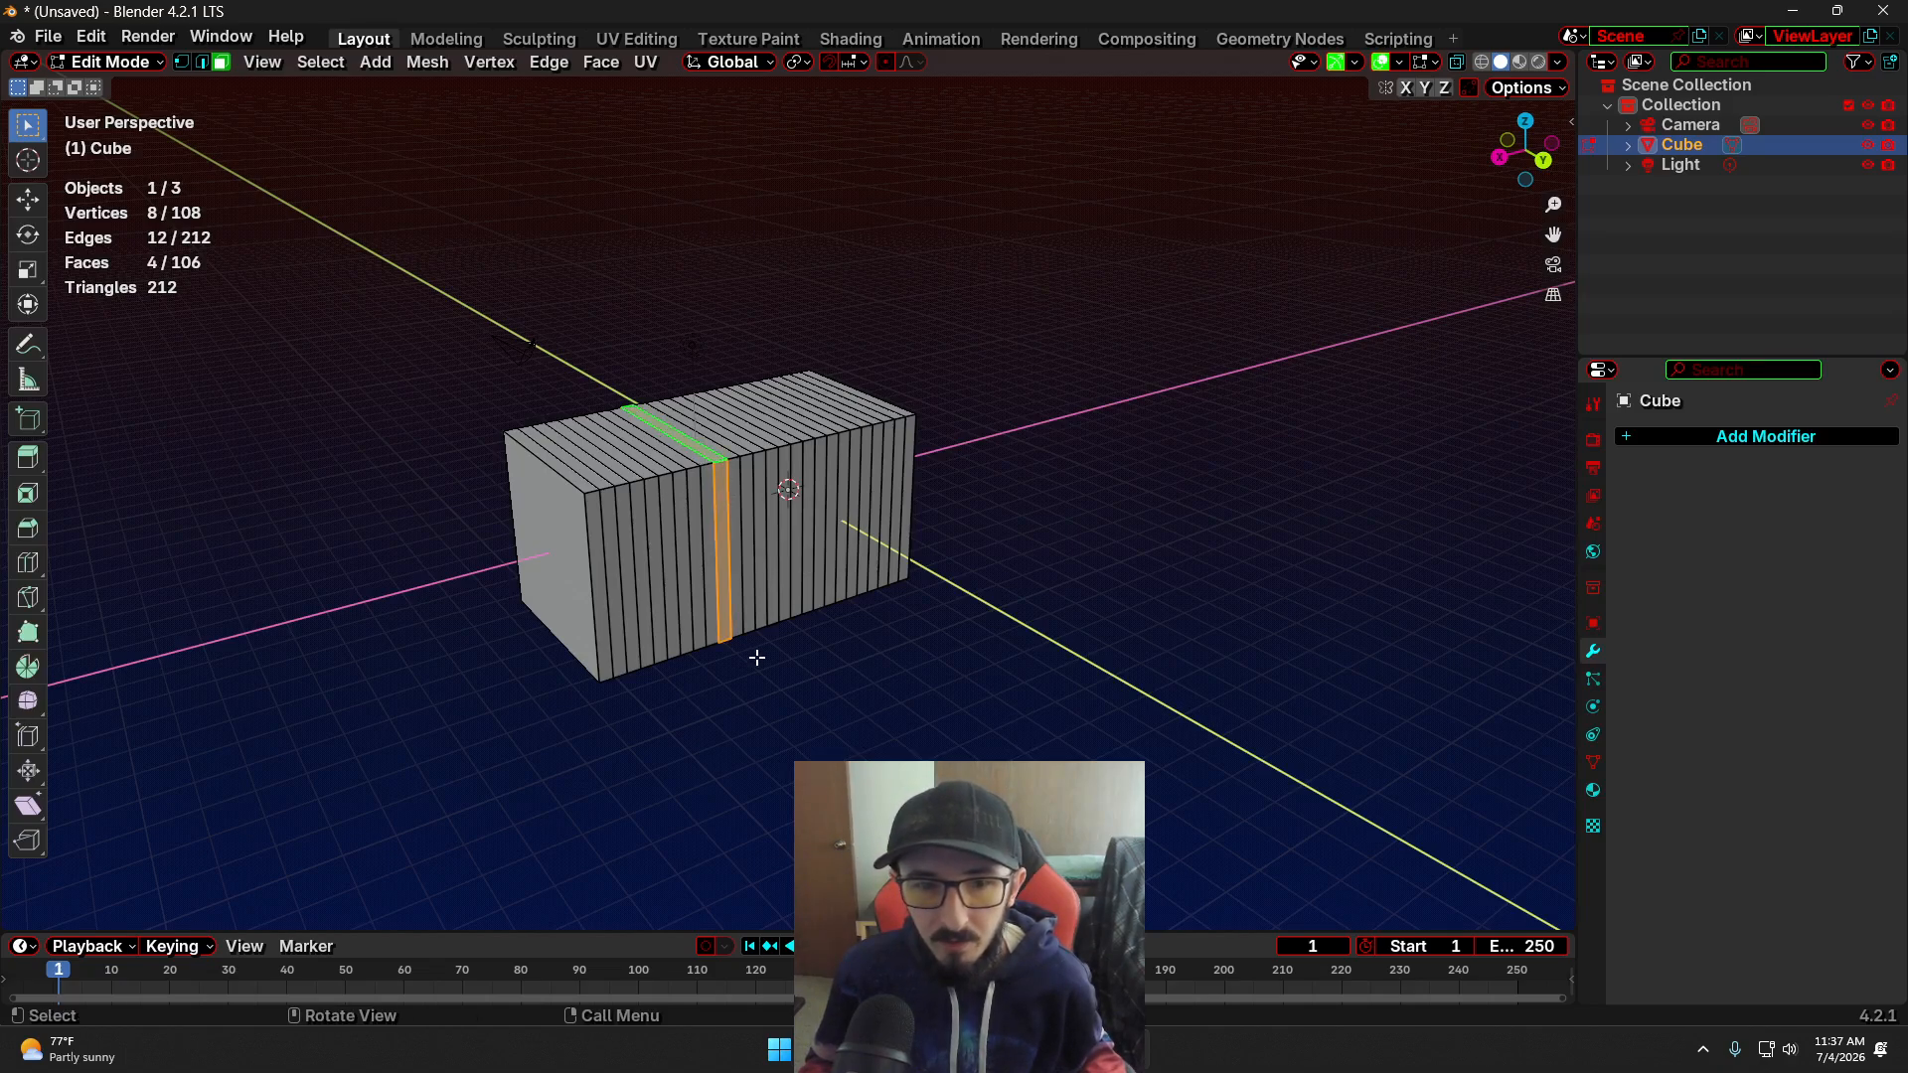
mouse_move(754, 658)
middle_mouse_down()
mouse_move(1006, 552)
mouse_move(987, 660)
mouse_move(694, 643)
mouse_move(706, 588)
mouse_move(747, 641)
middle_mouse_up()
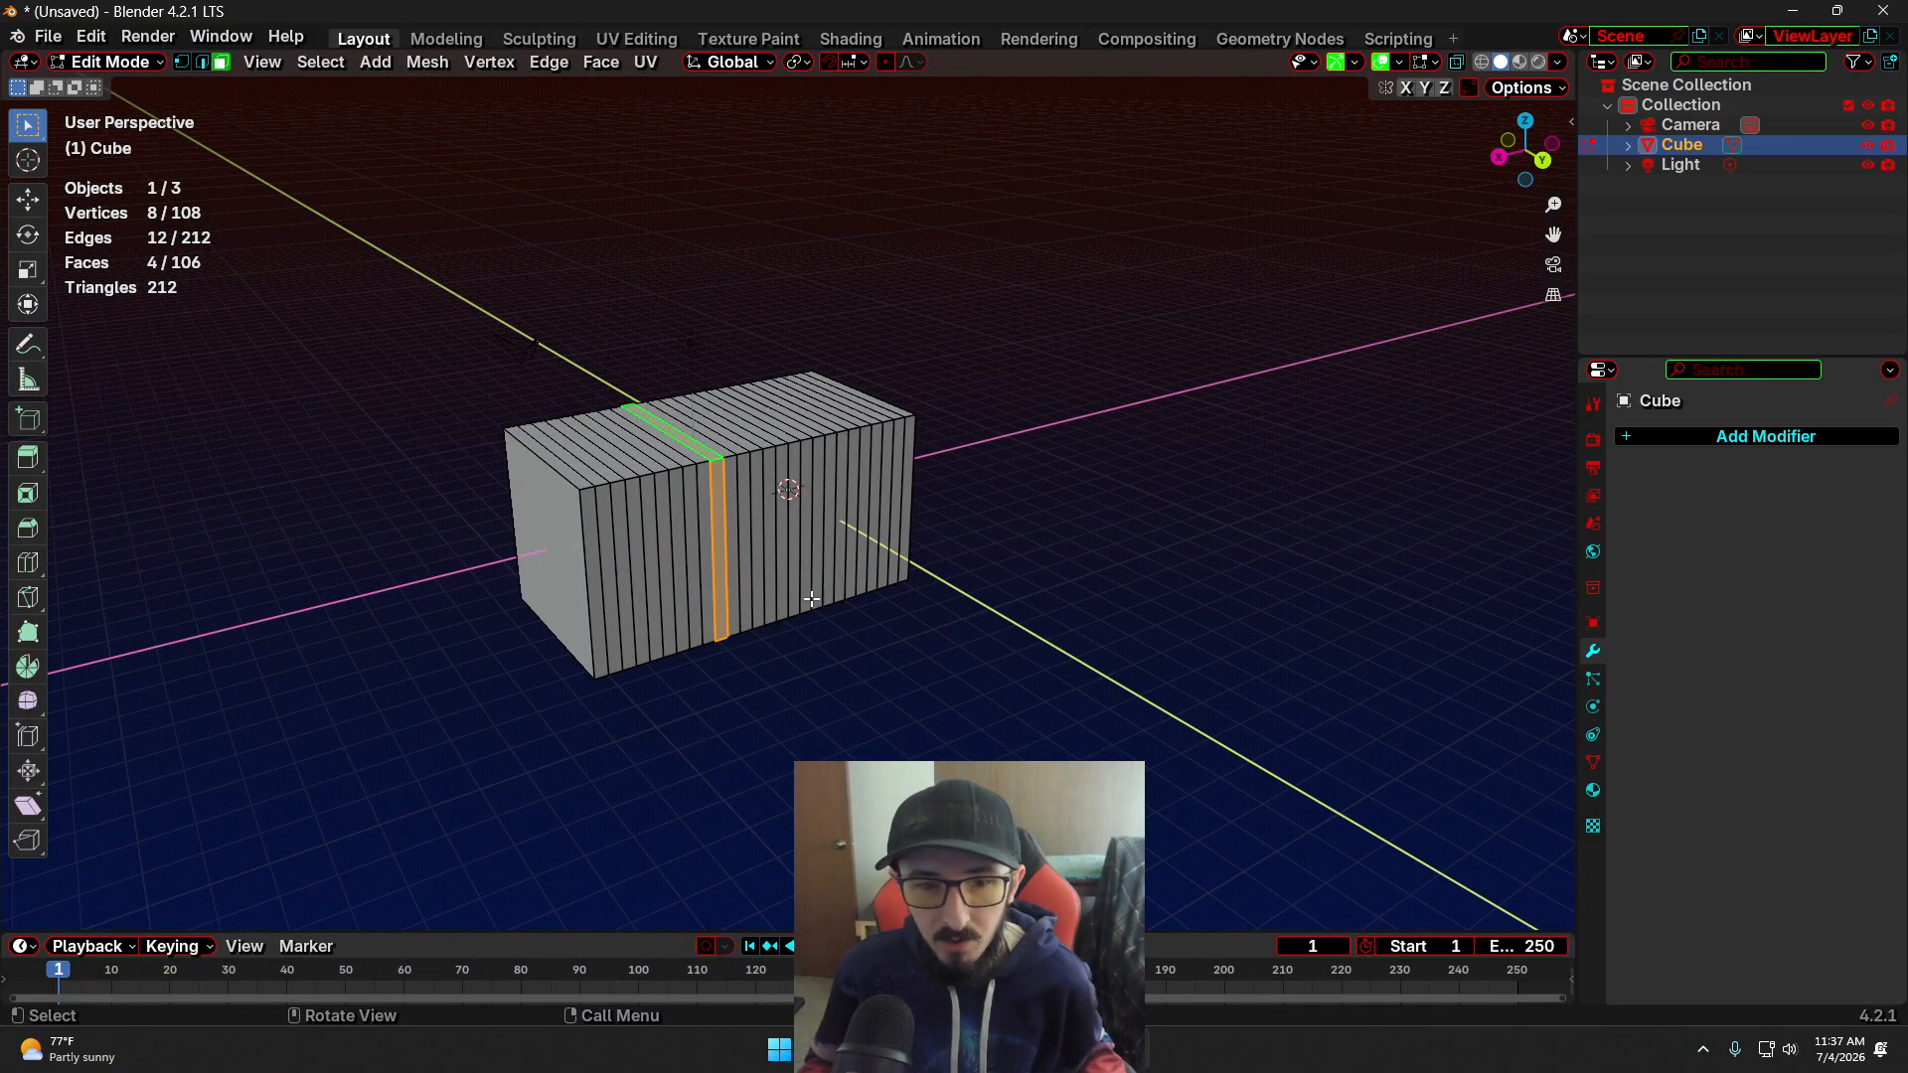
middle_click_drag(805, 641, 800, 647)
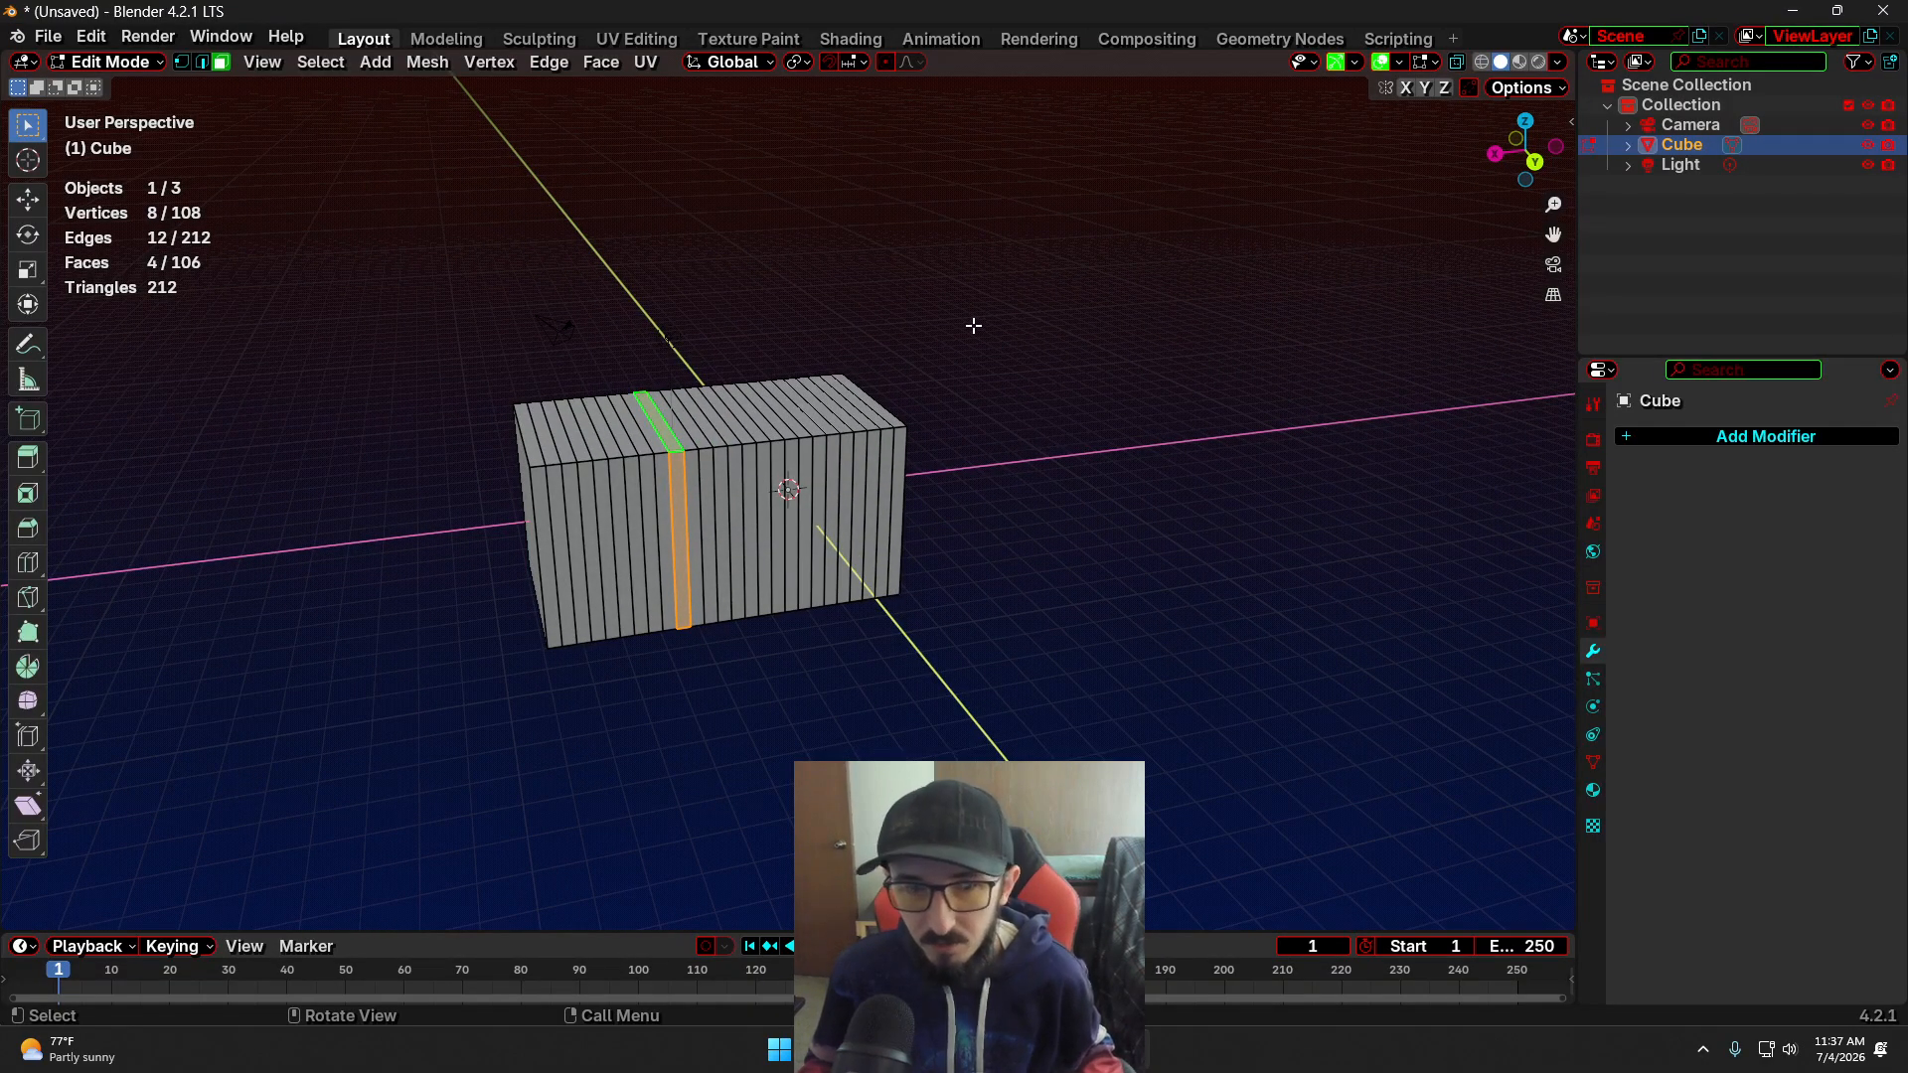
Delete the faces of the selected loop to cut a gap through the box, and inspect the opening
key("x")
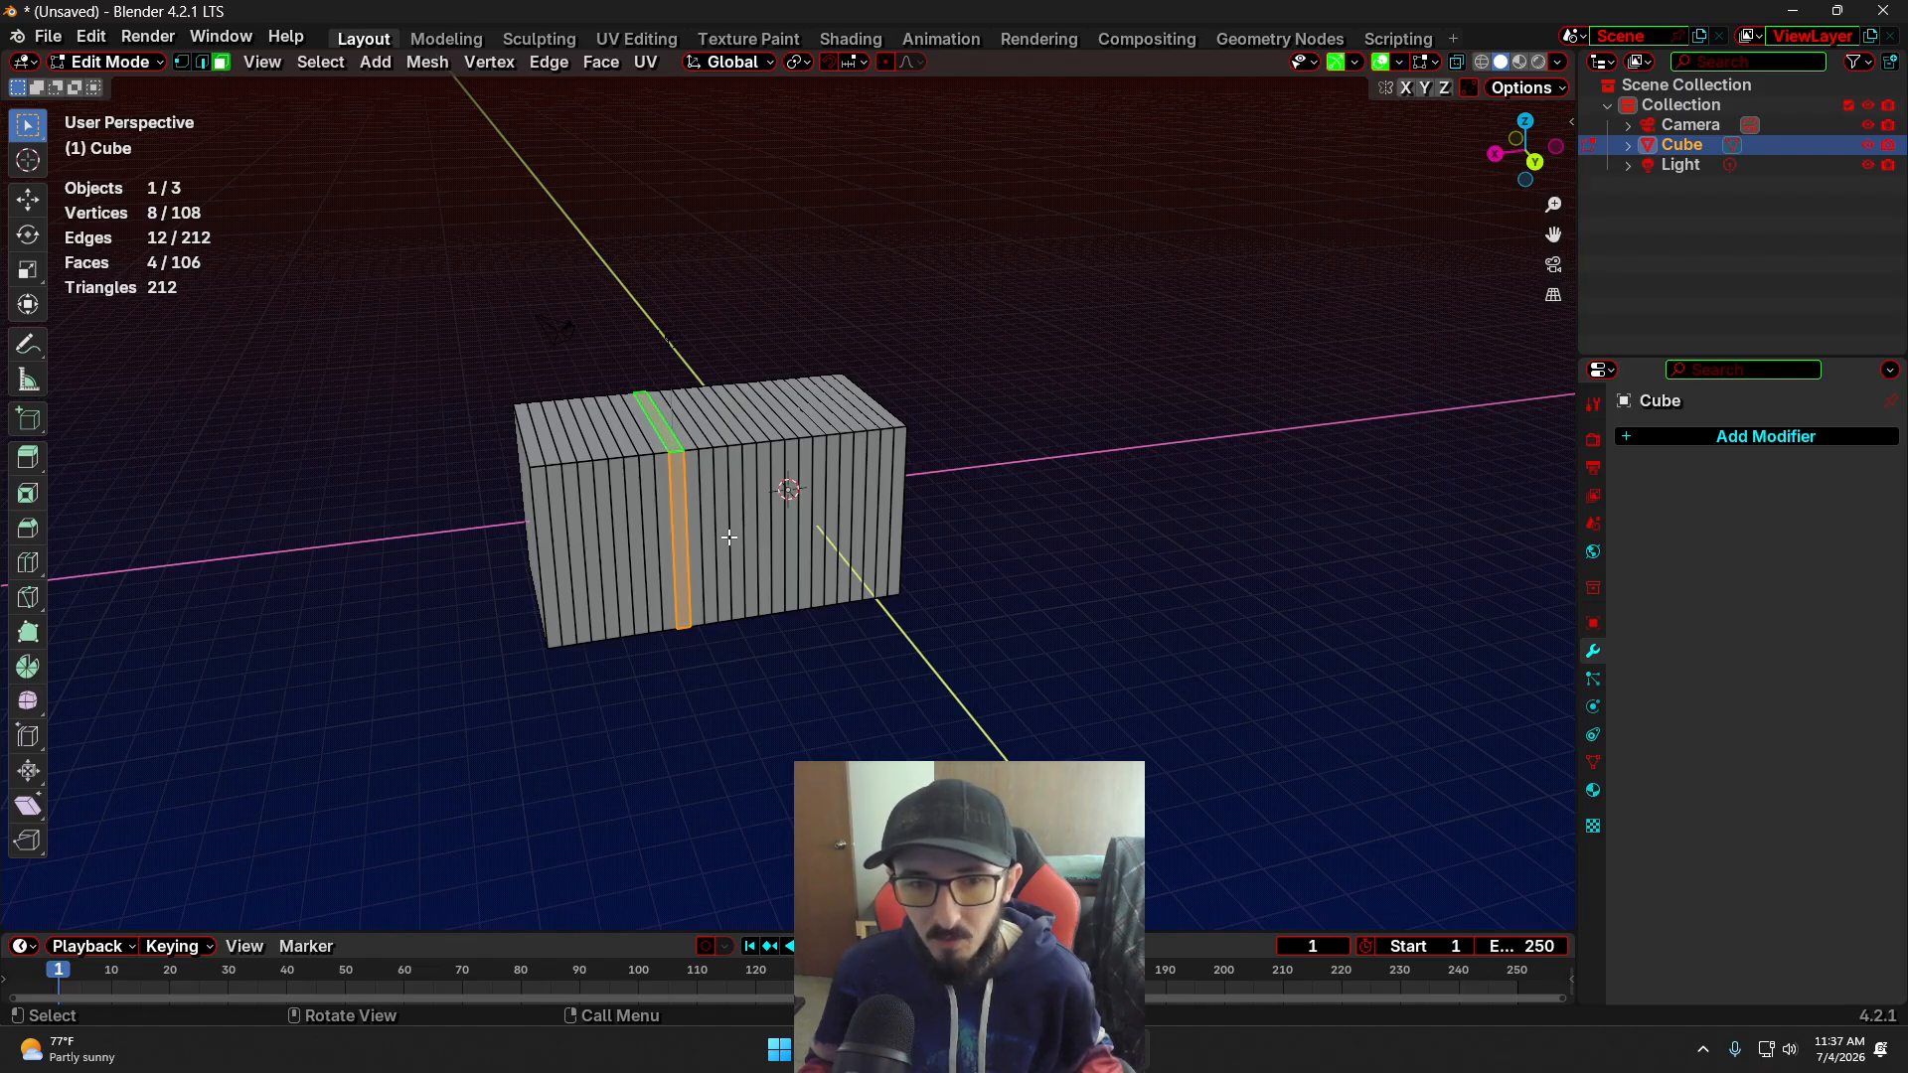
middle_click_drag(729, 537, 781, 536)
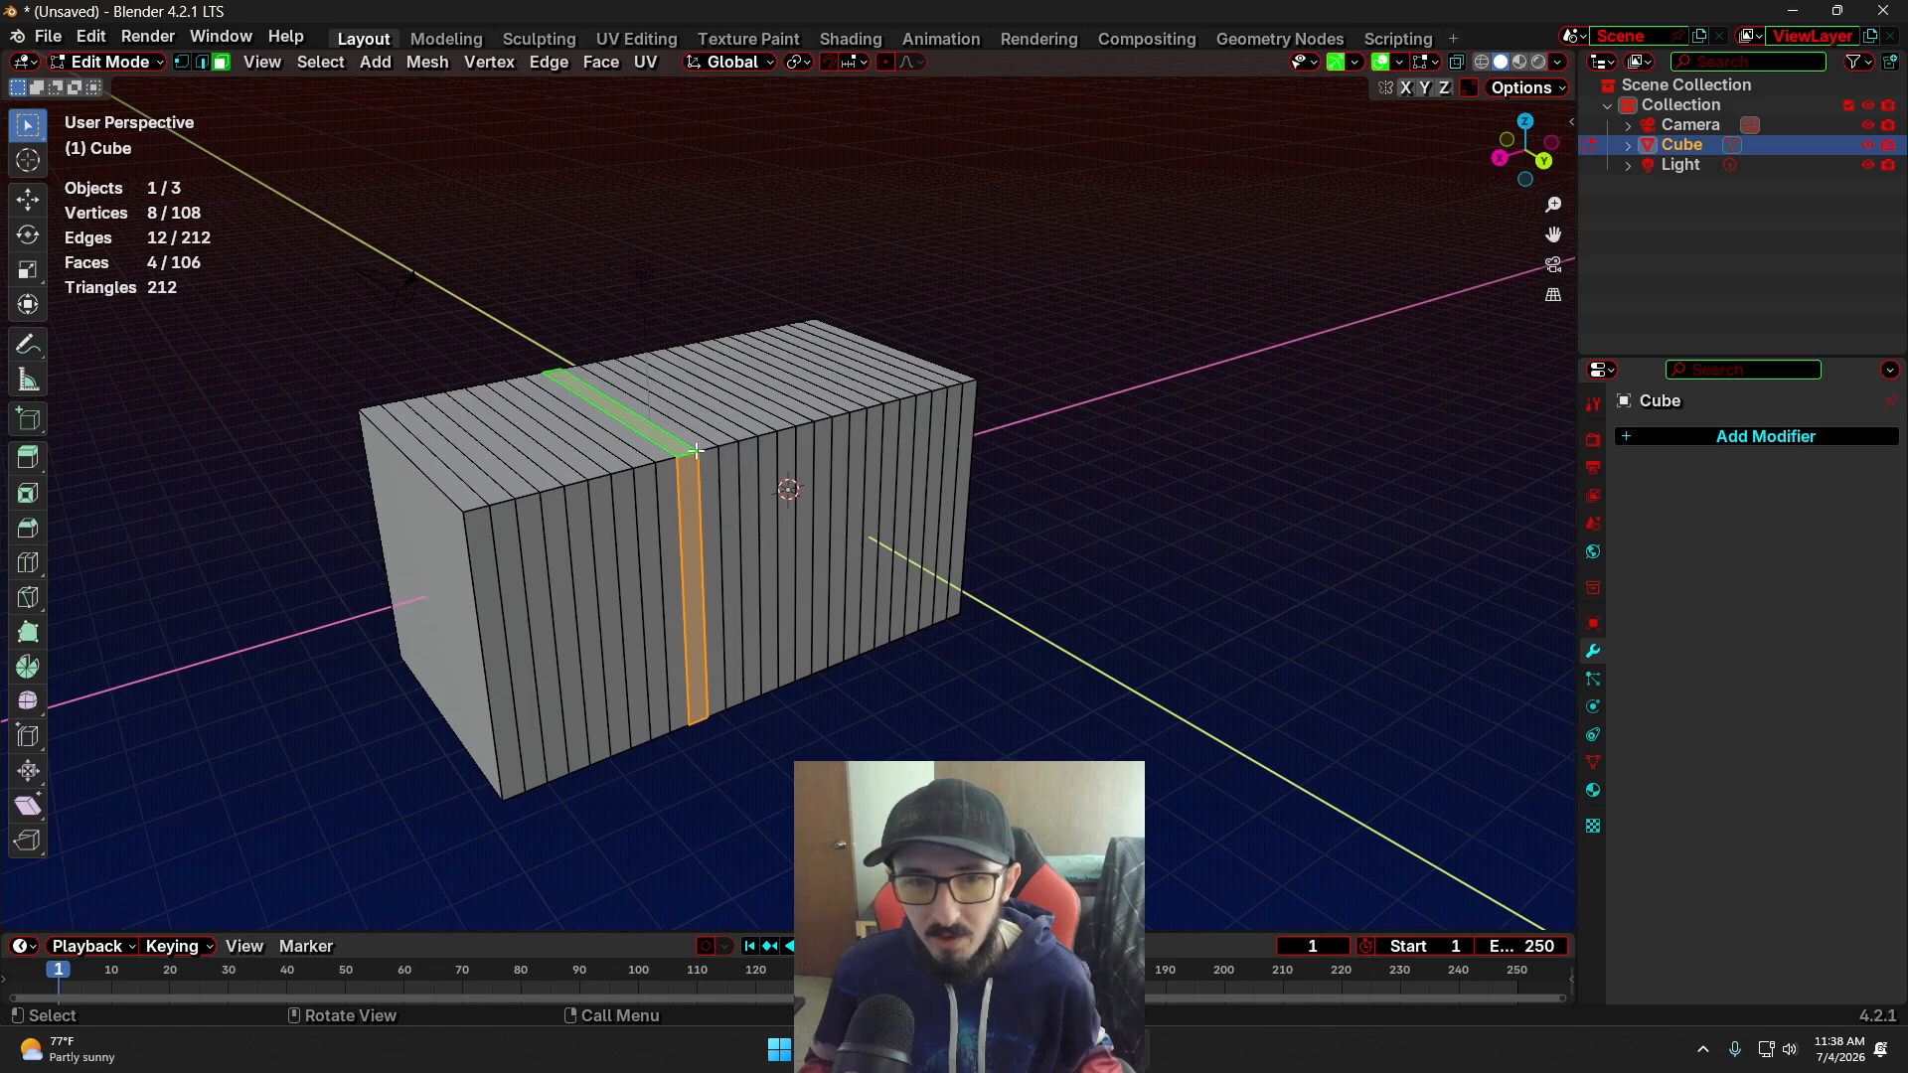
scroll(879, 471, "up", 3)
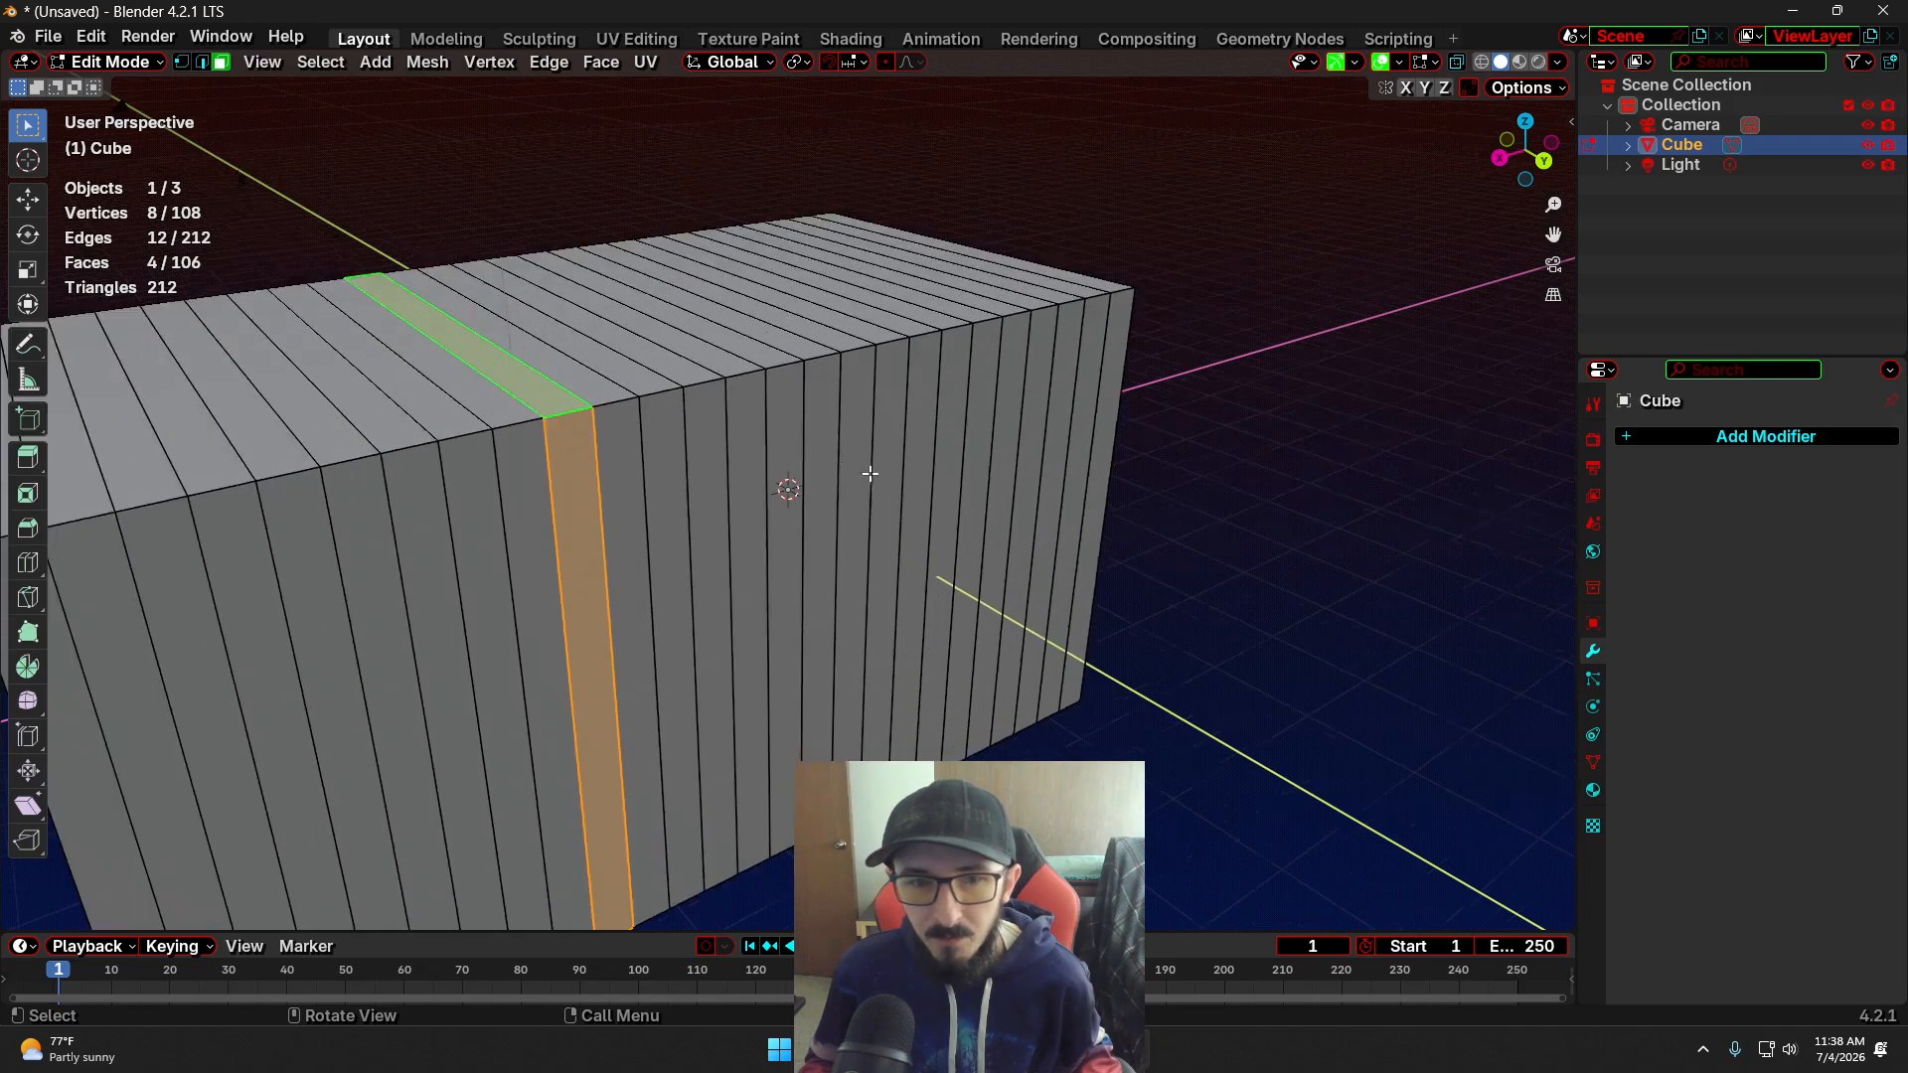
key("x")
left_click(772, 433)
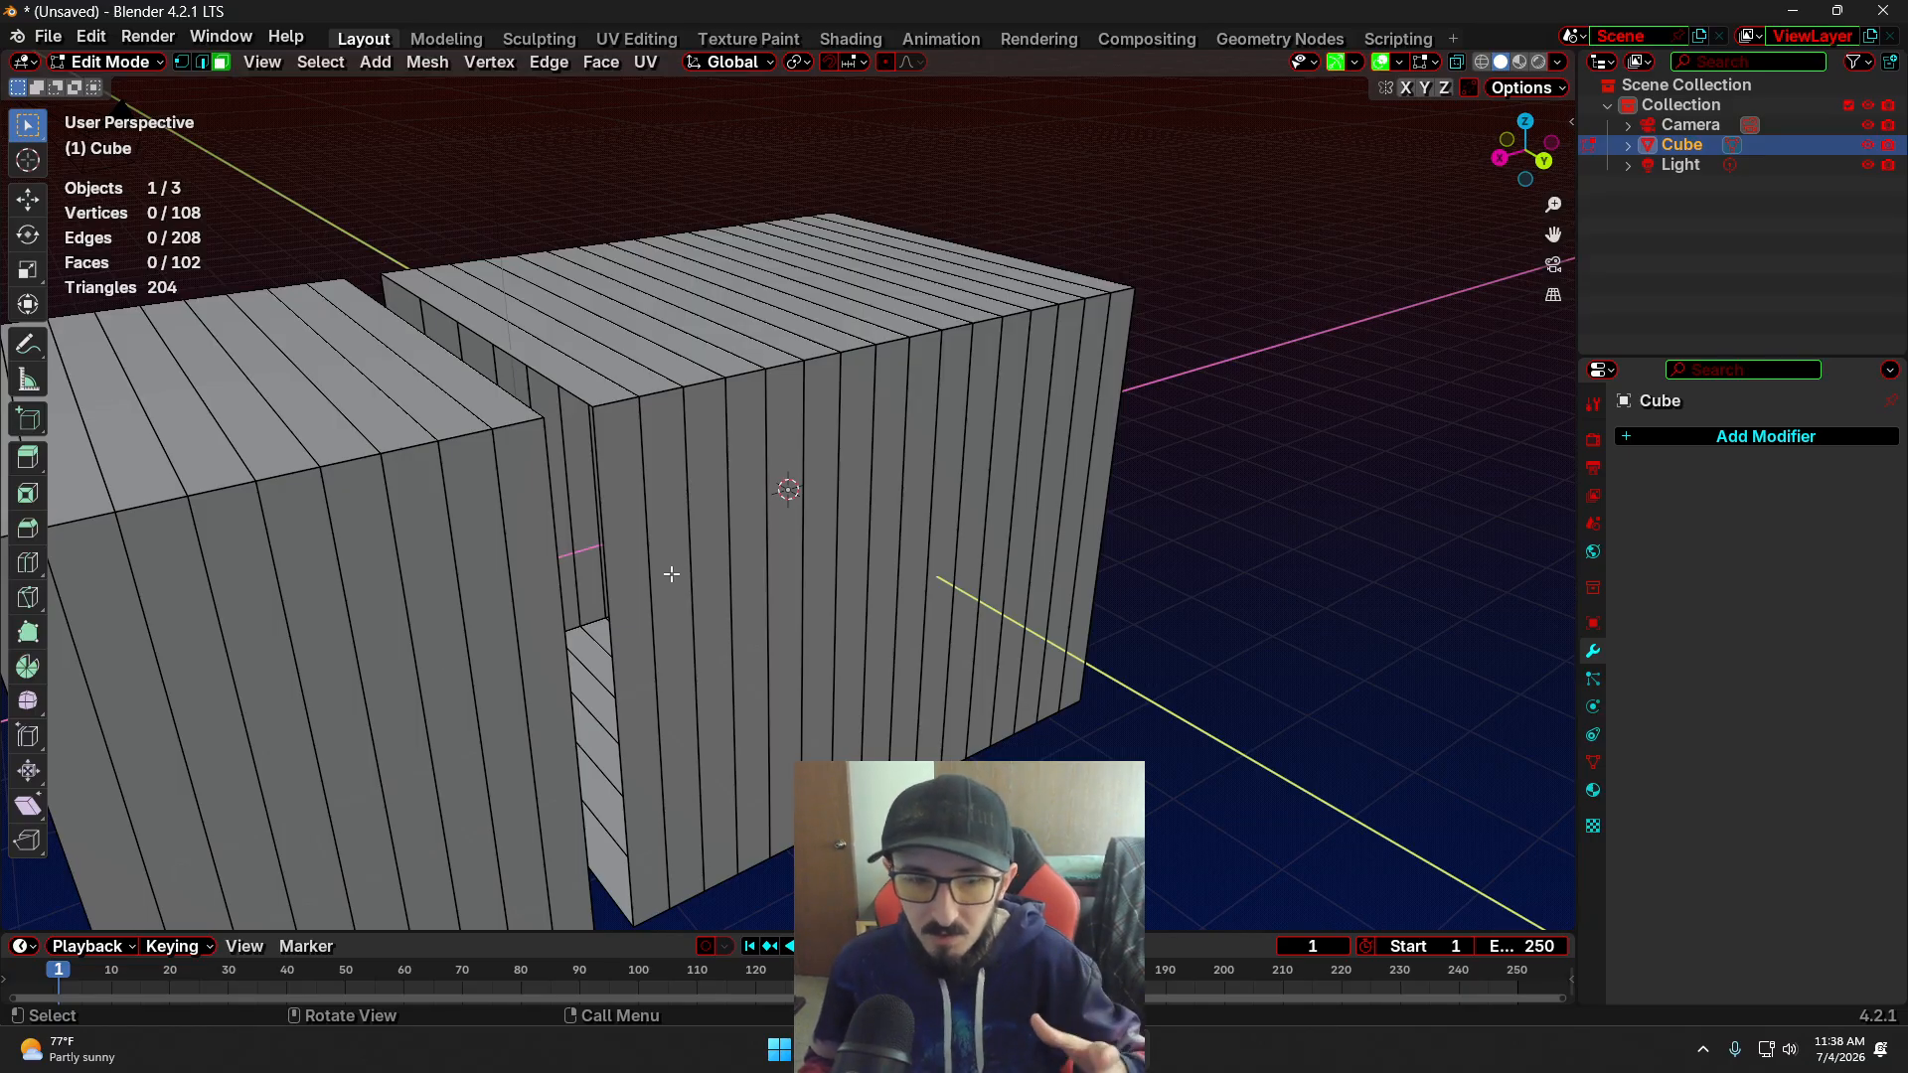
scroll(672, 567, "down", 3)
middle_click_drag(672, 574, 611, 482)
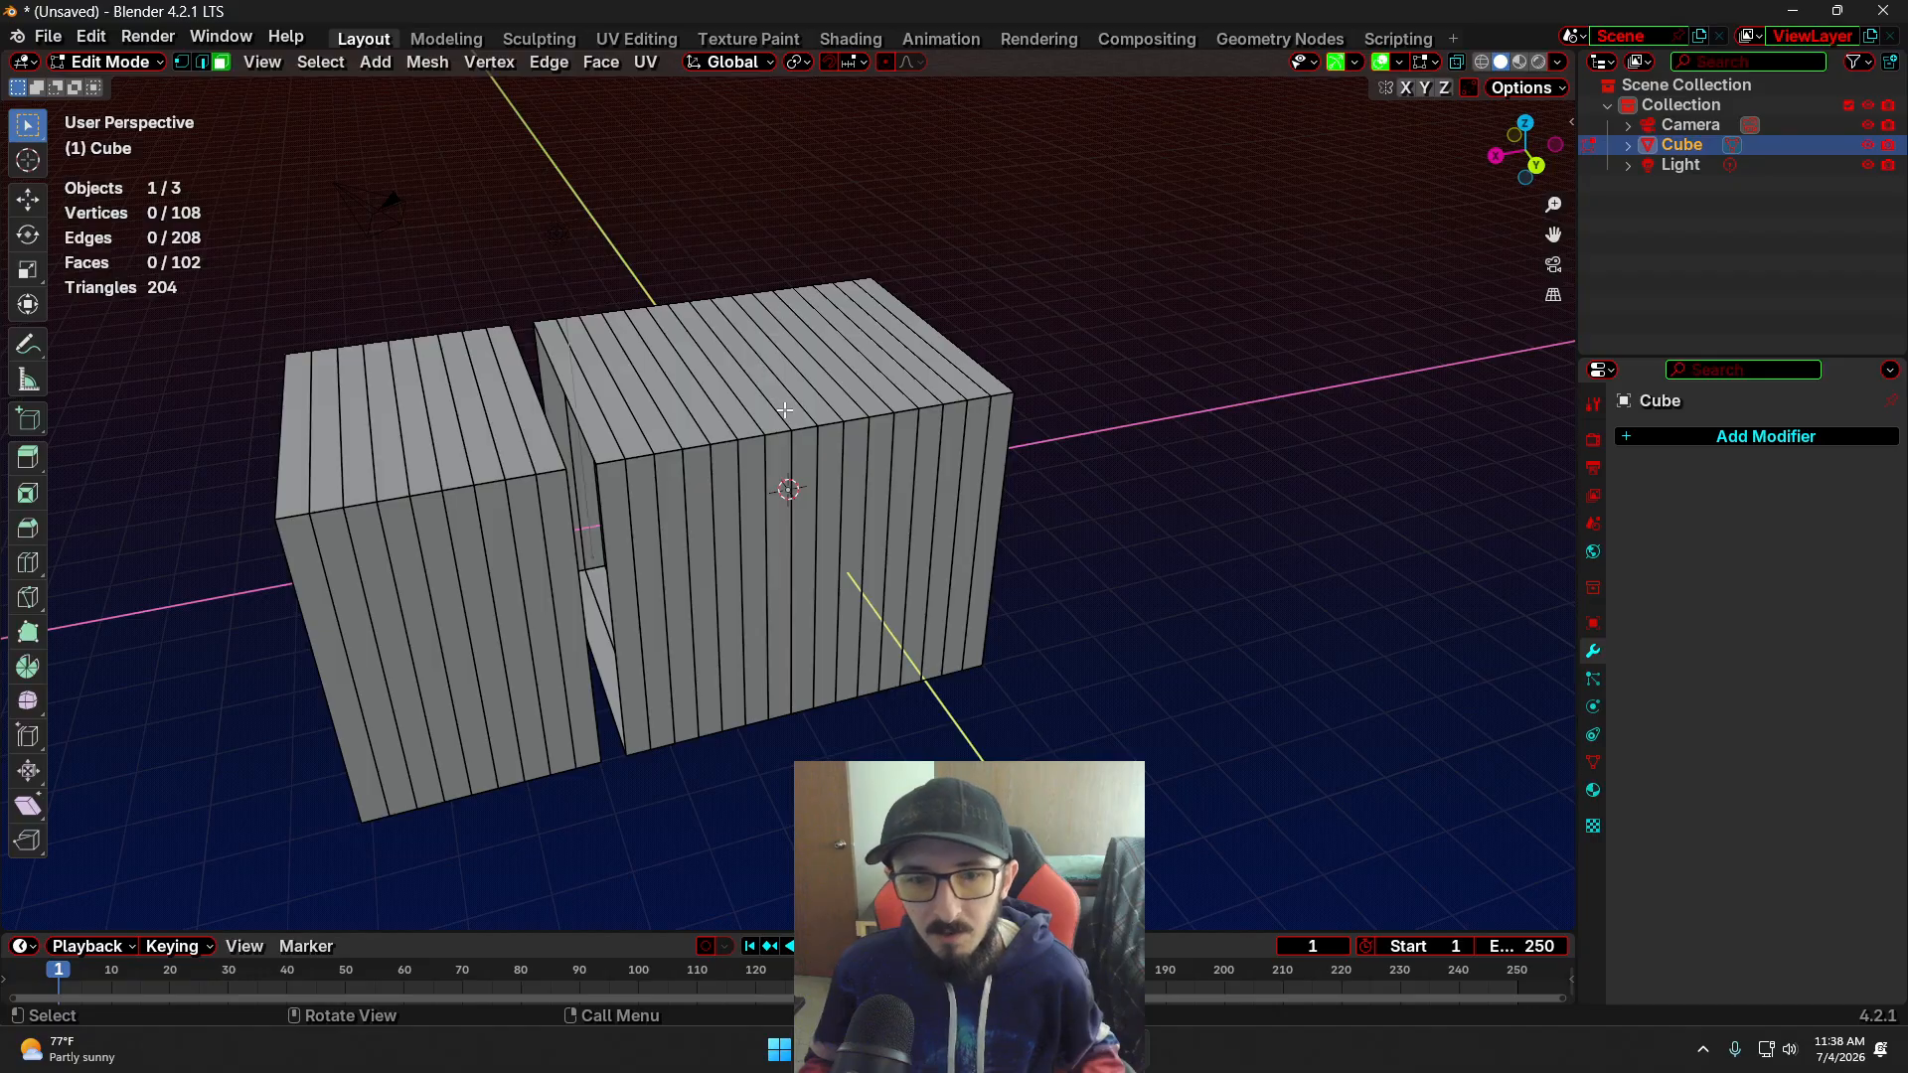
scroll(763, 417, "up", 2)
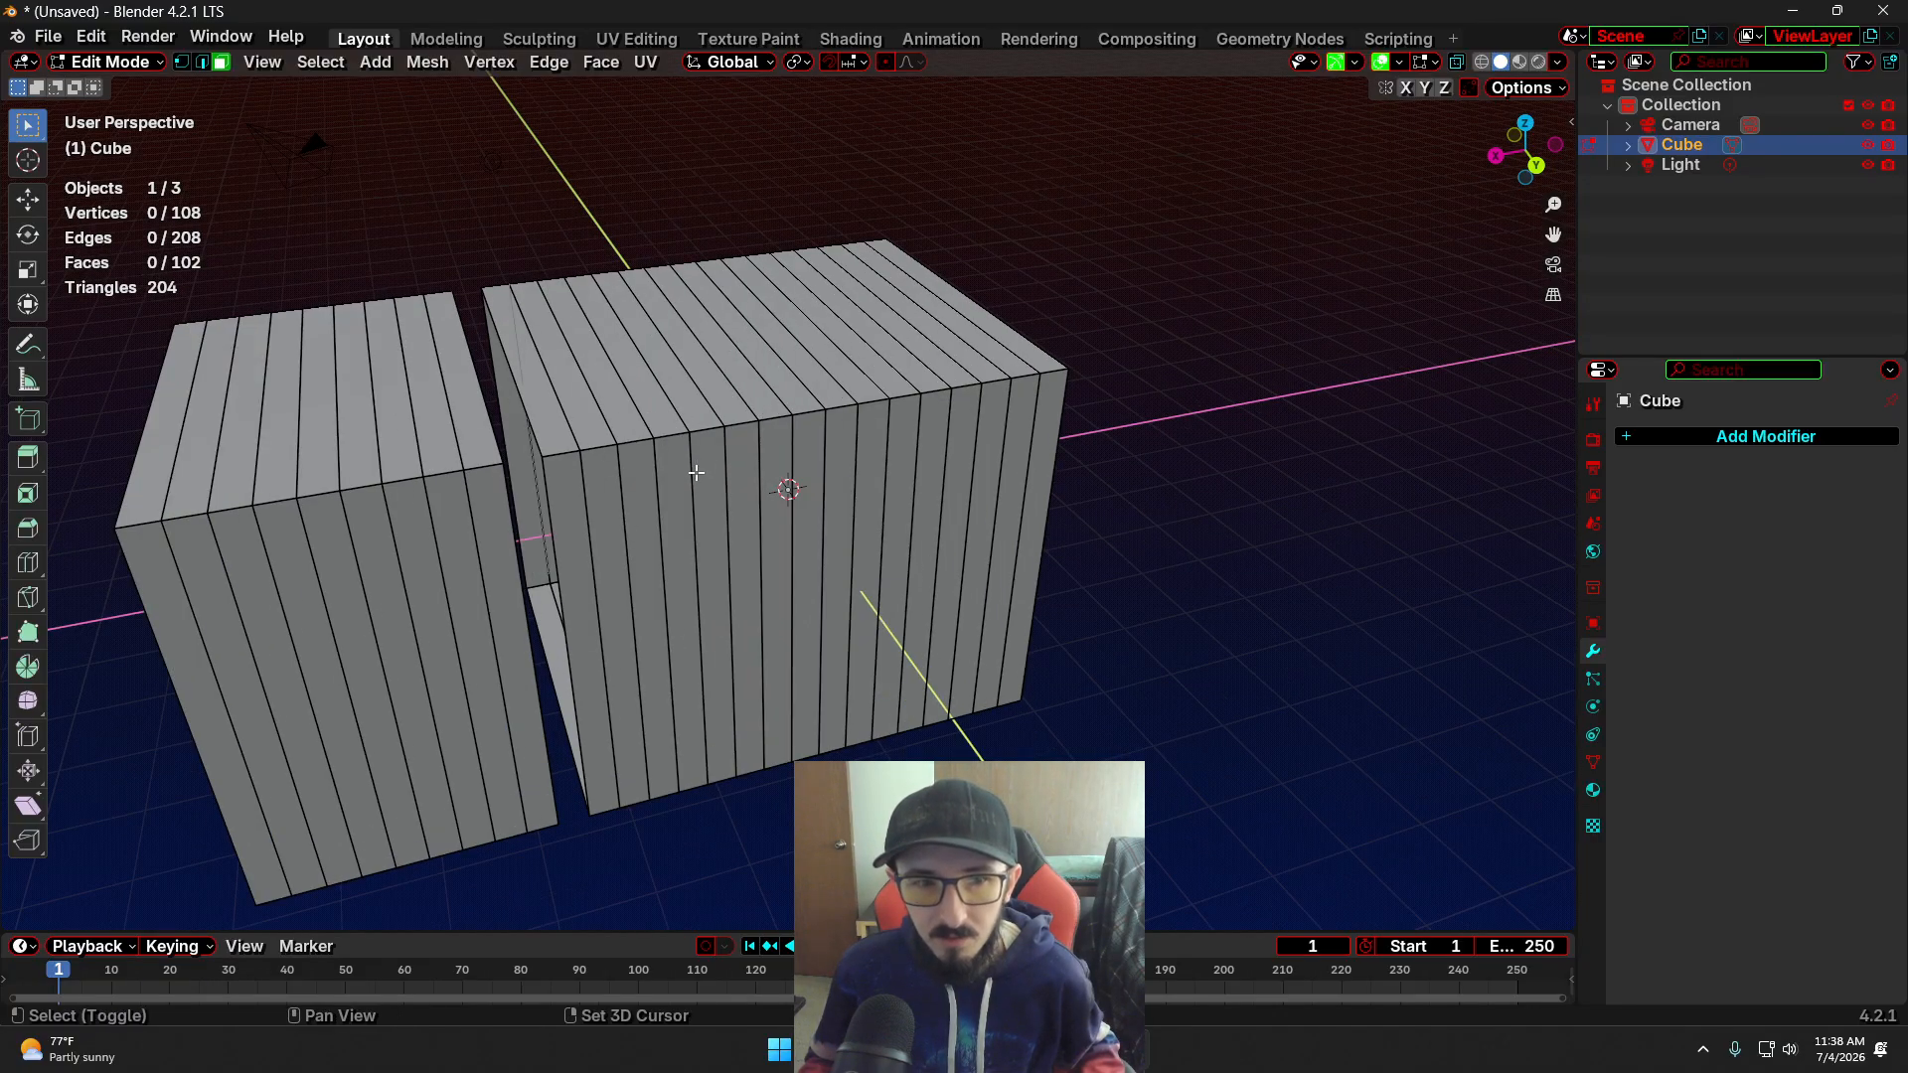
middle_click_drag(701, 459, 858, 472, "shift")
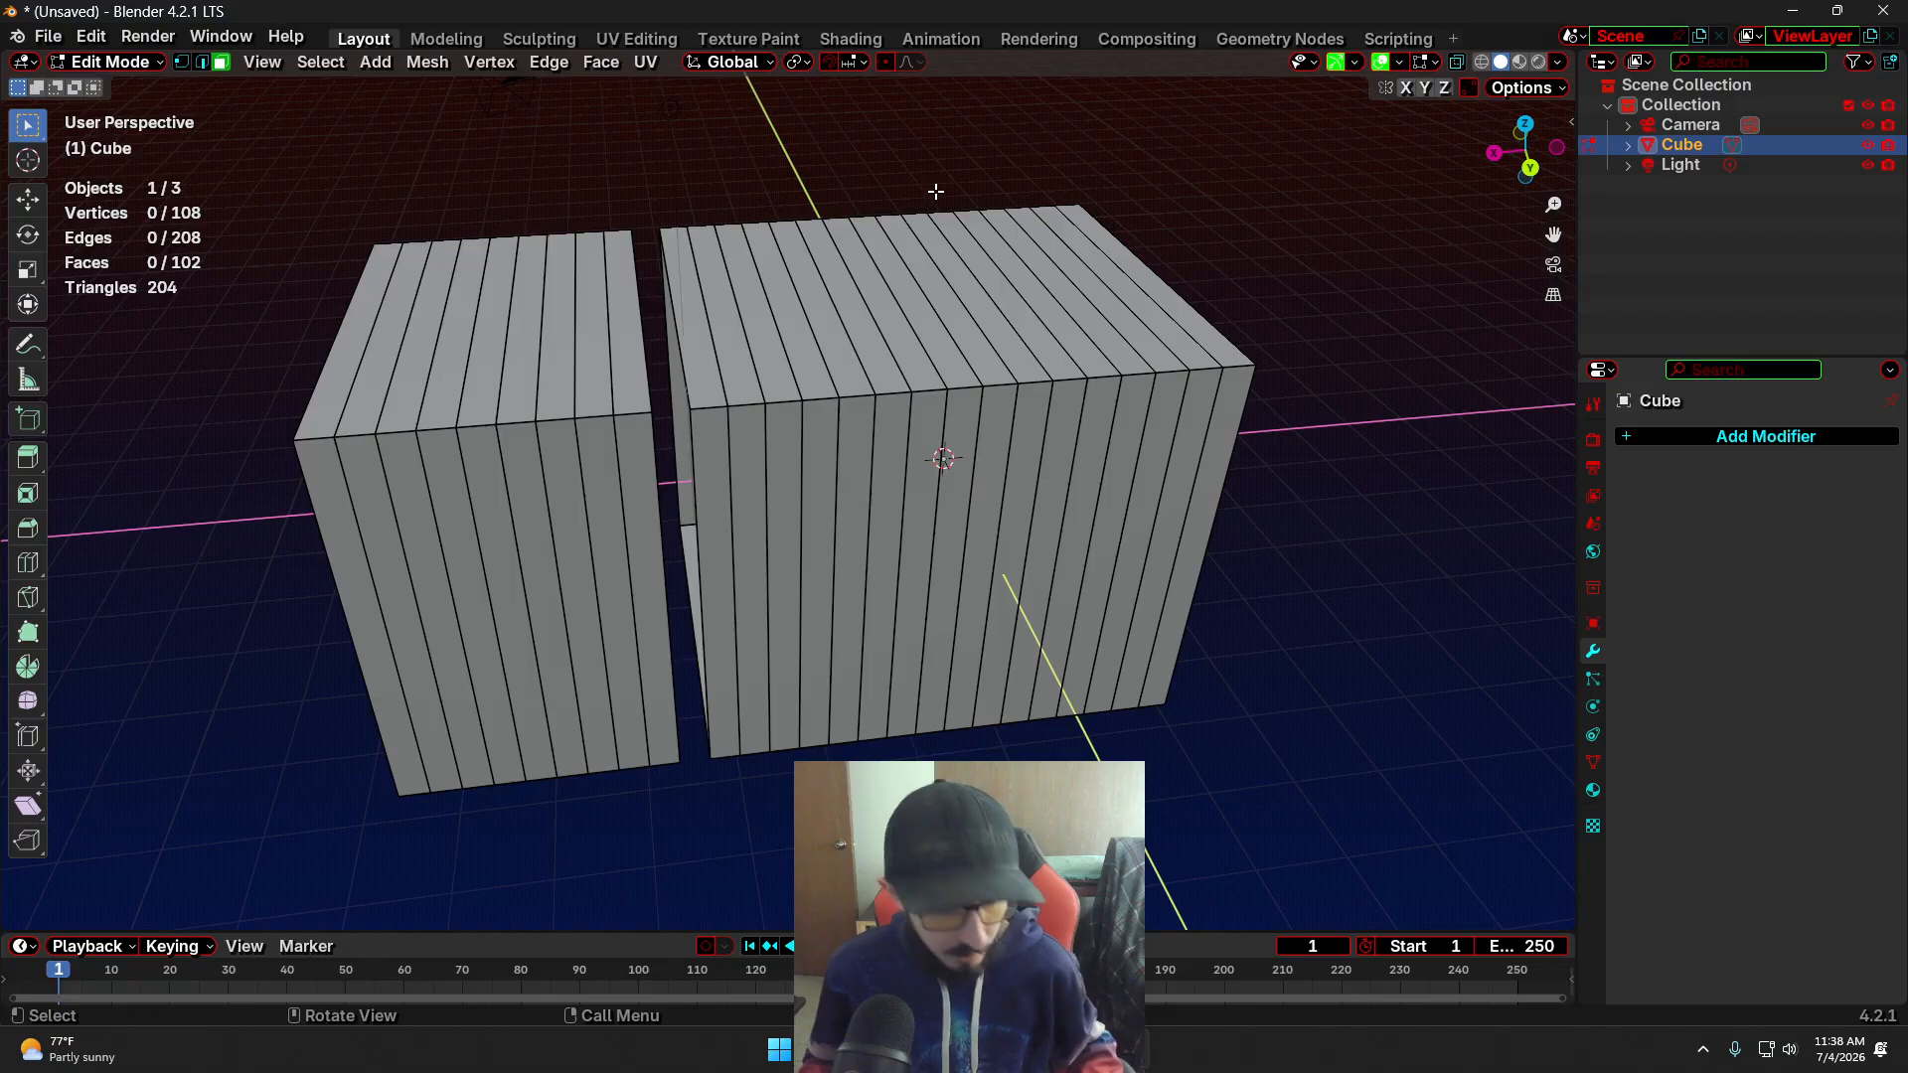
Undo the face deletion, the loop selection and the loop cuts to restore the plain stretched box
key("ctrl+z")
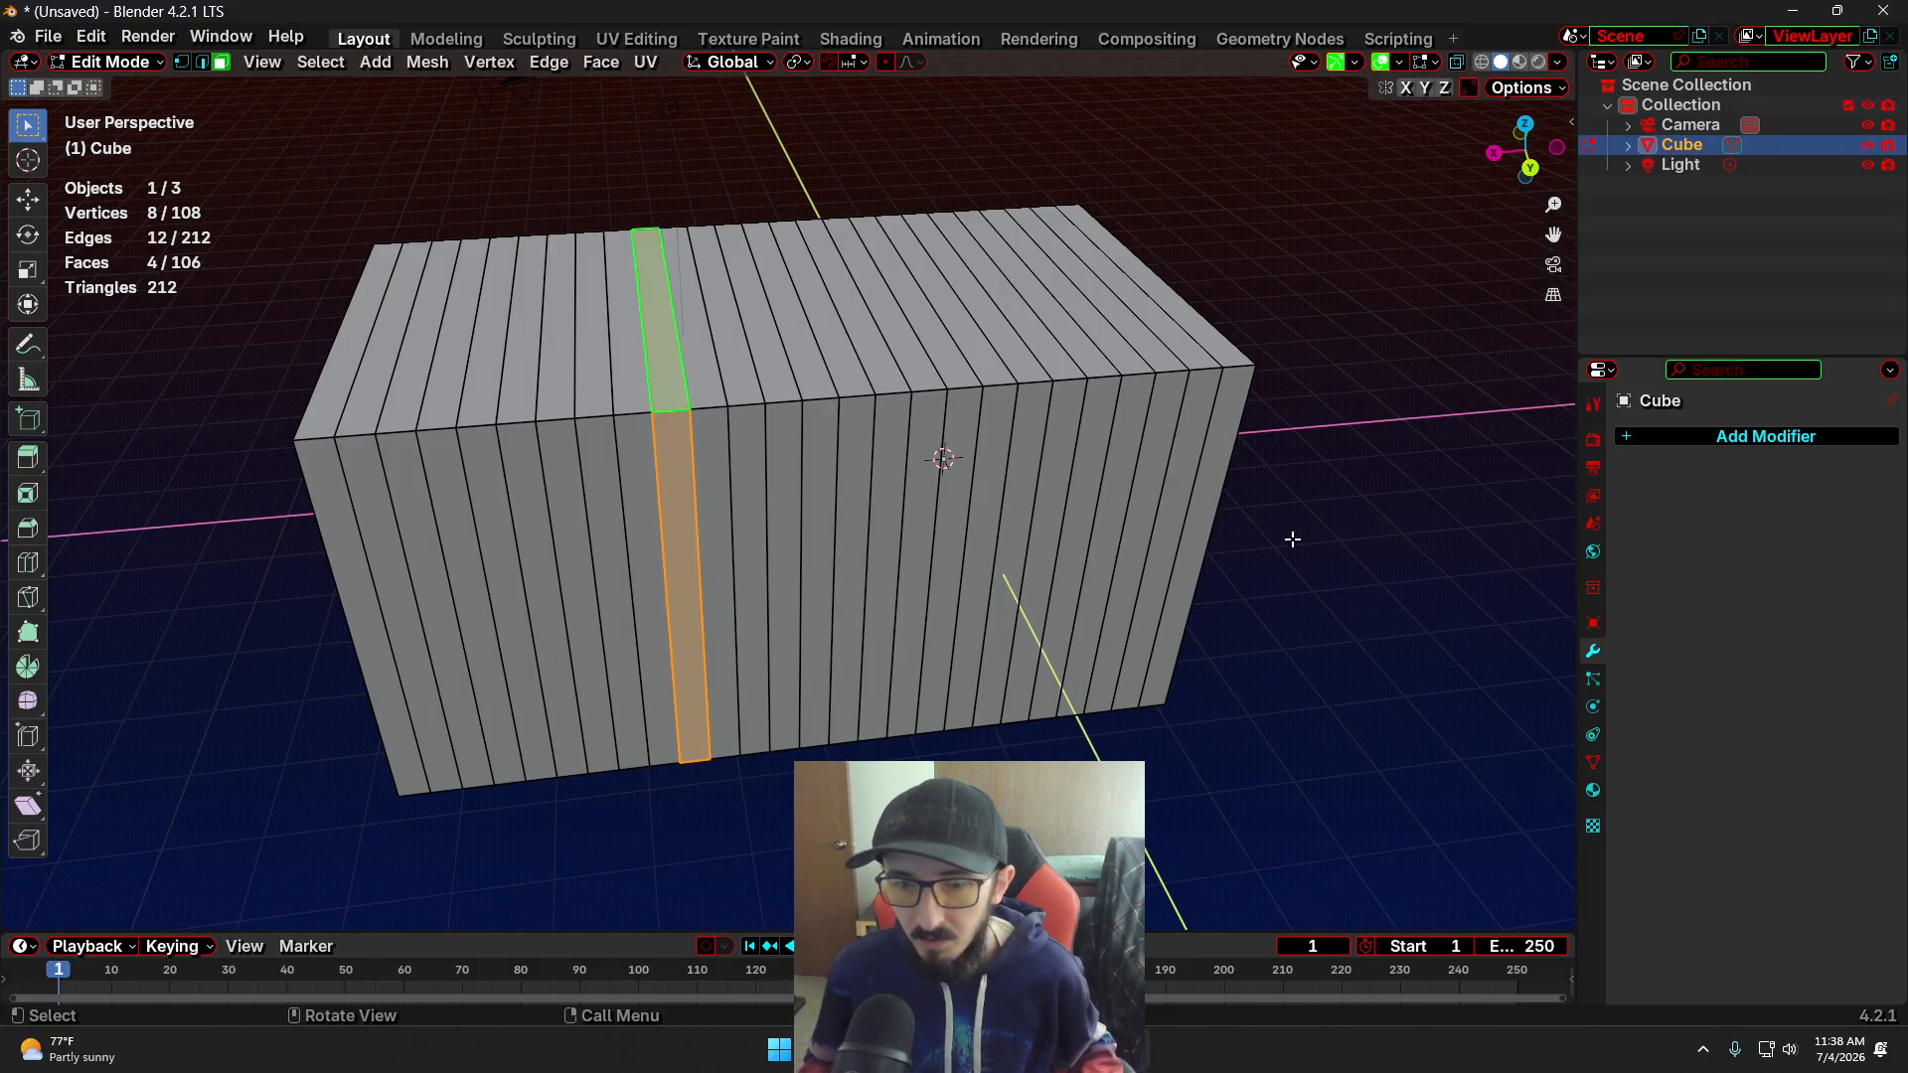
left_click(1359, 524)
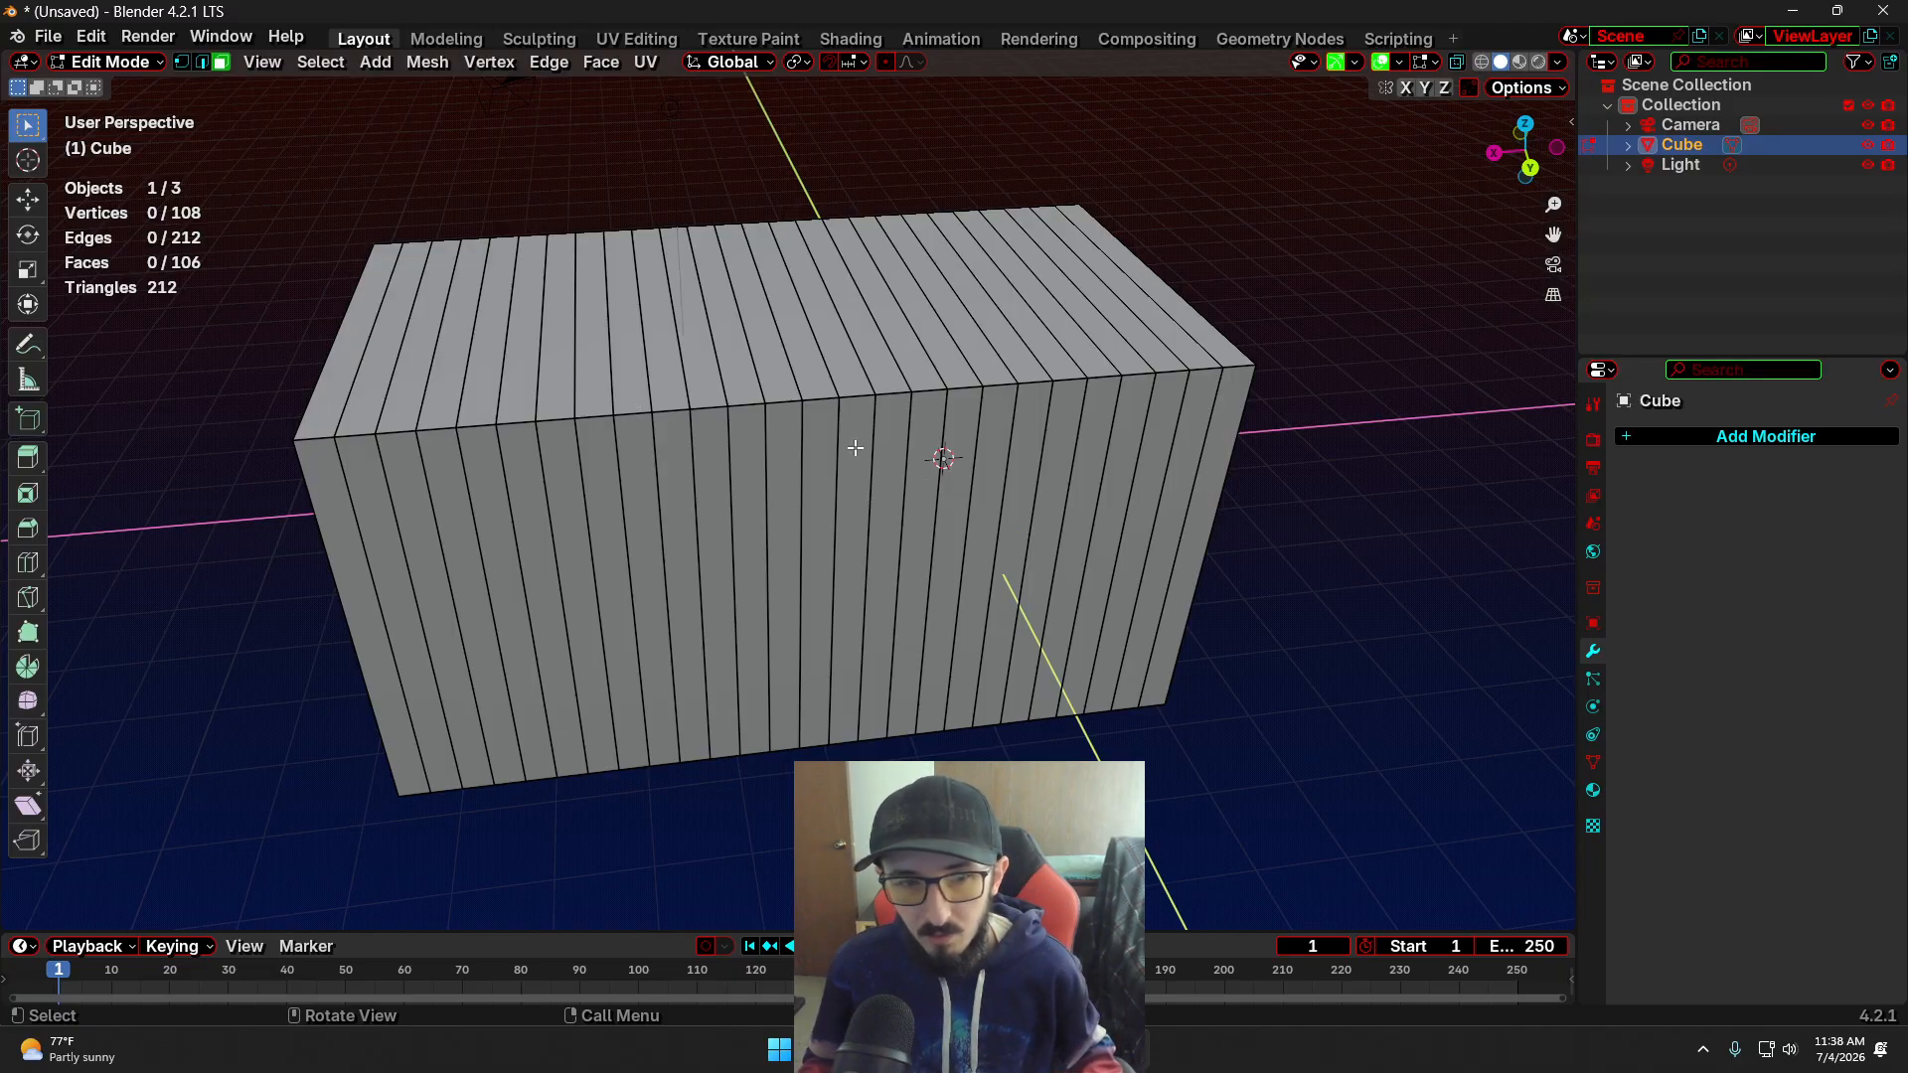
key("ctrl+z")
key("ctrl+z")
key("ctrl+z")
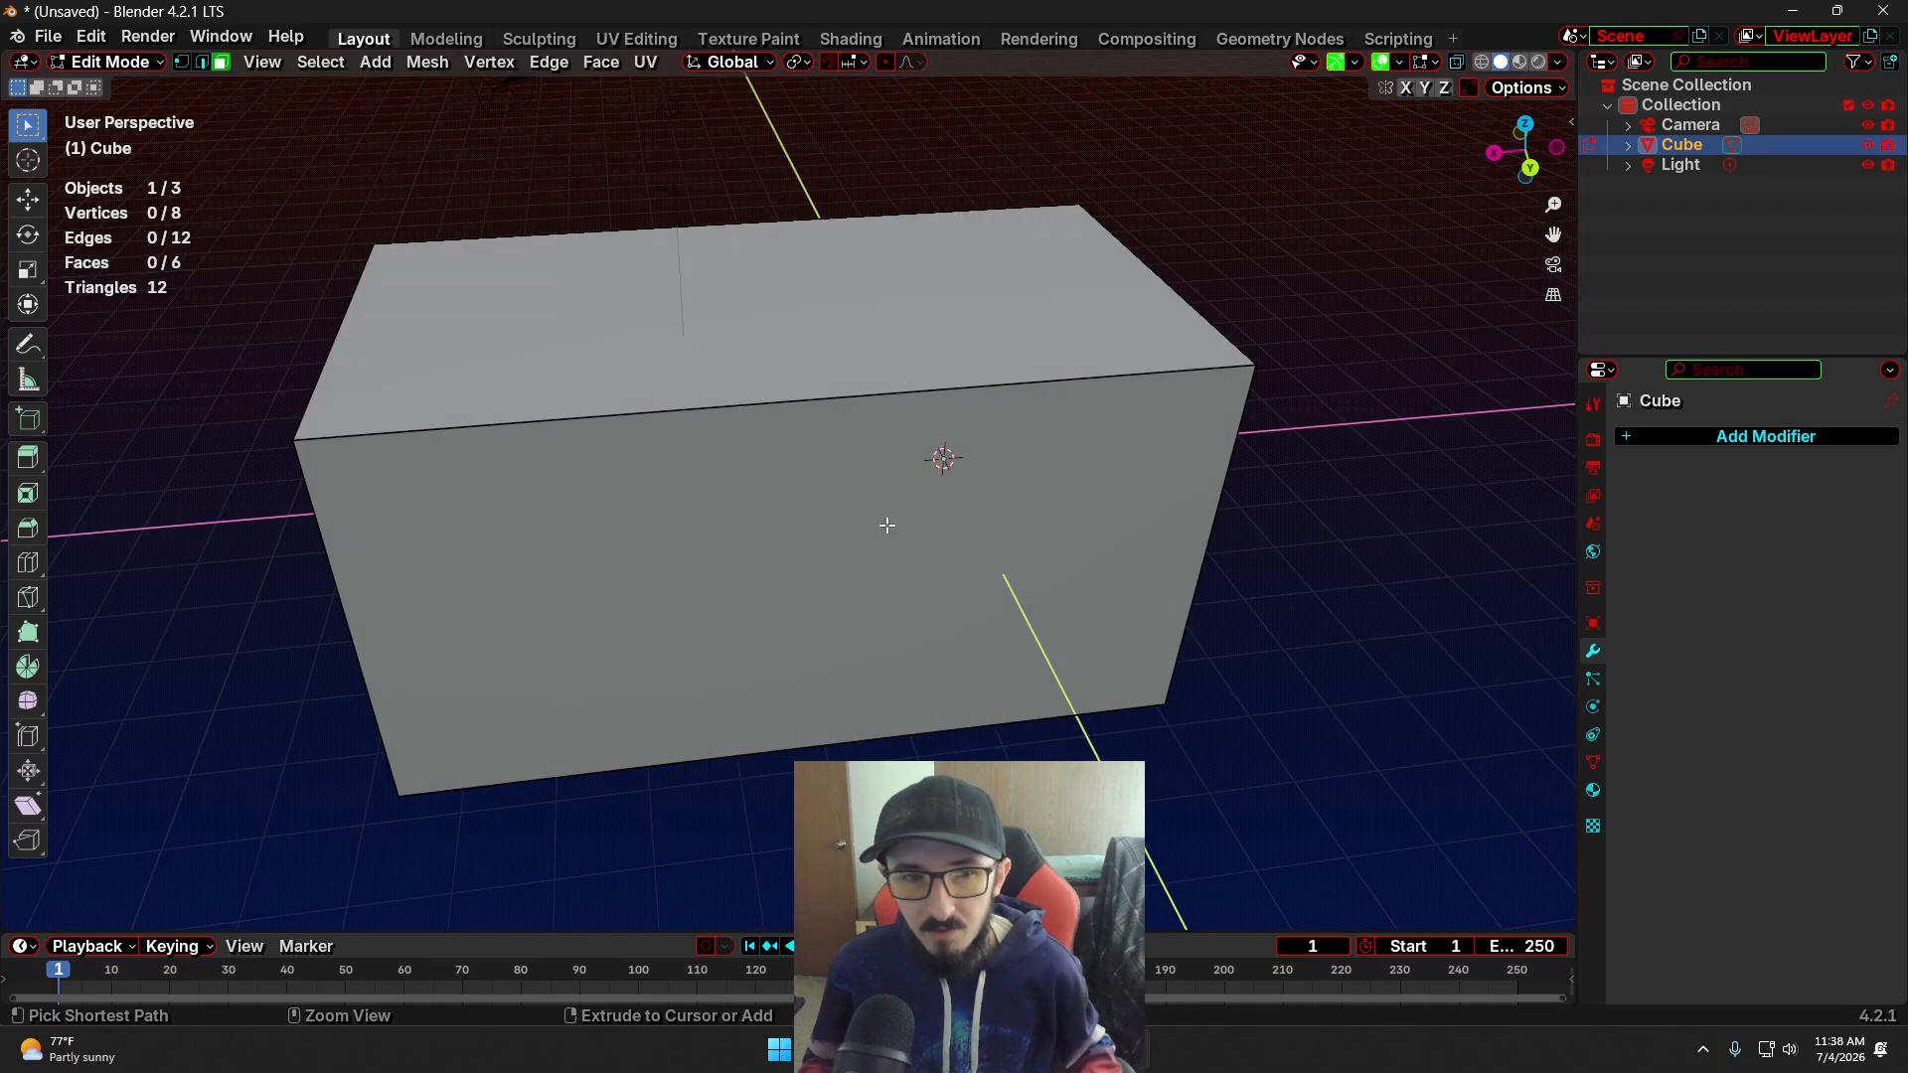
middle_click_drag(648, 489, 724, 470)
scroll(724, 470, "down", 2)
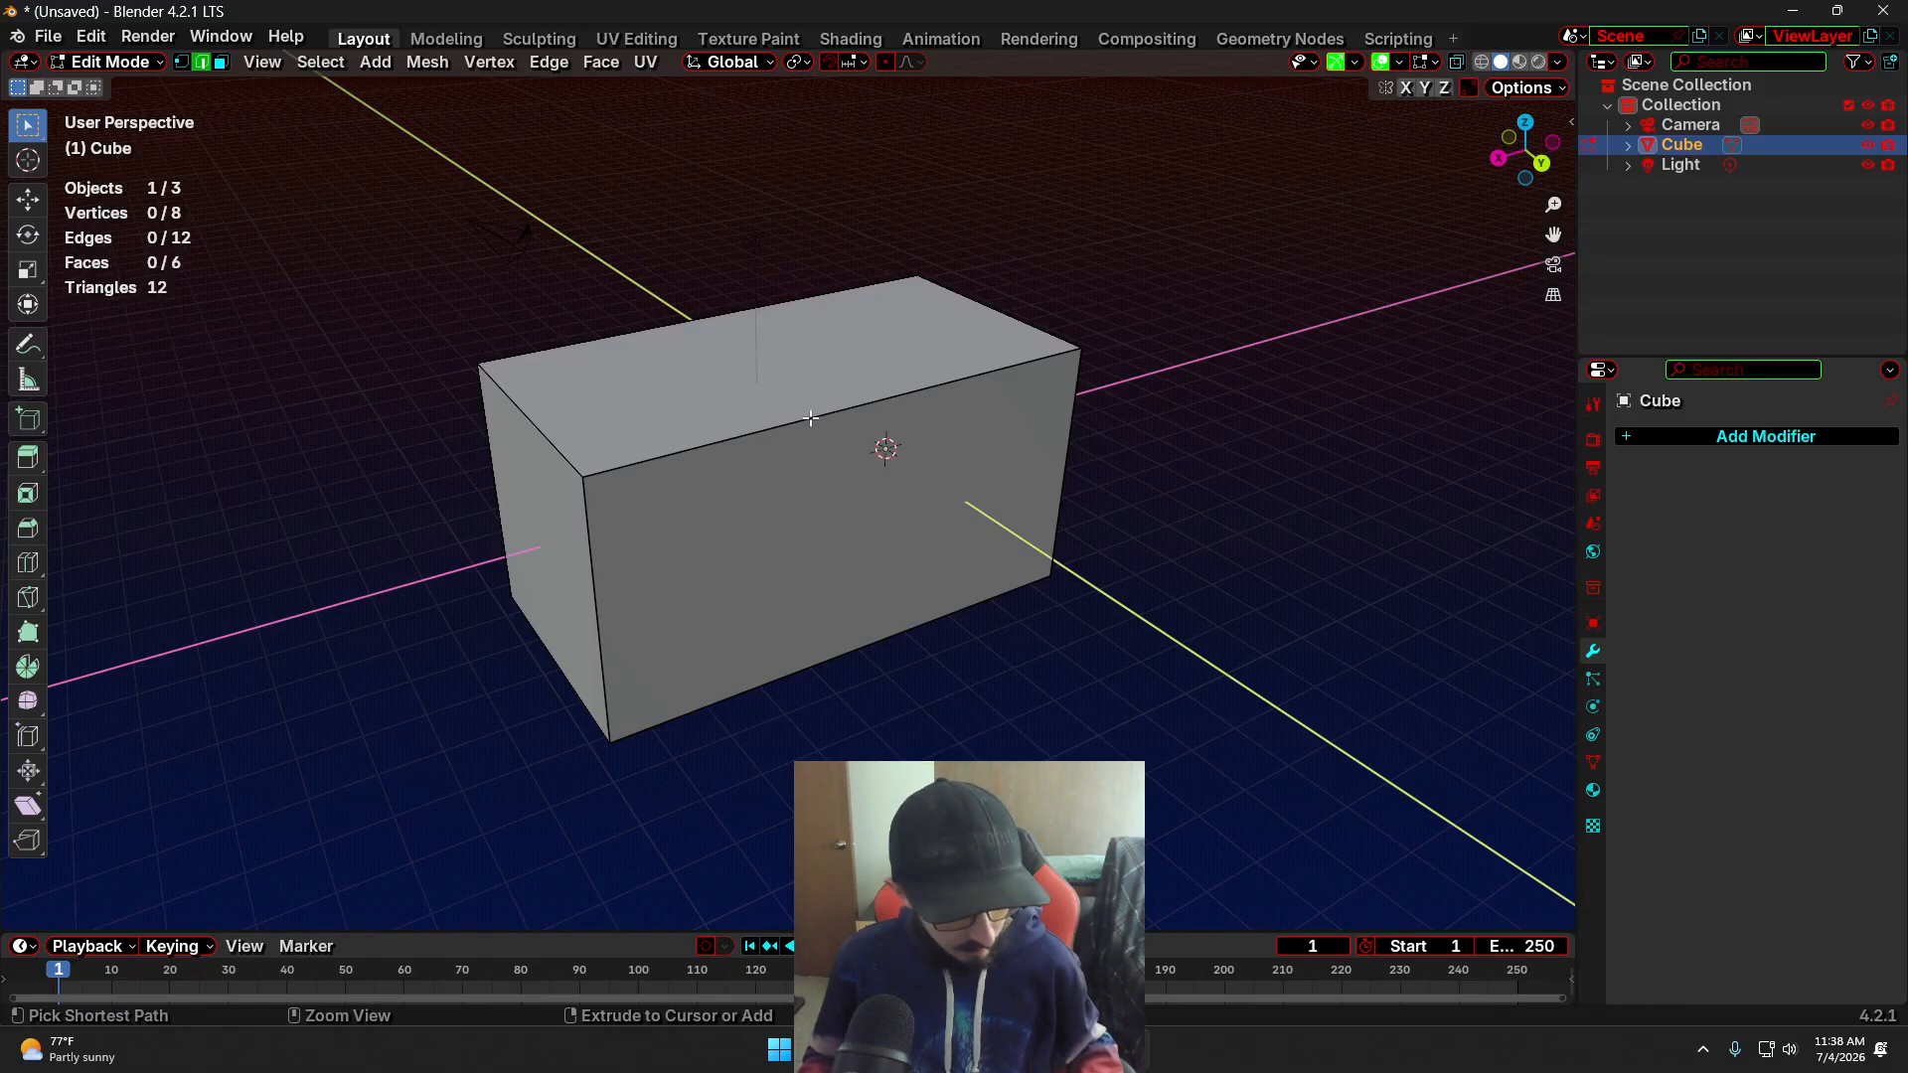
Add six evenly spaced loop cuts across the box's length, leaving them centred without any slide
key("ctrl+r")
scroll(810, 419, "up", 1)
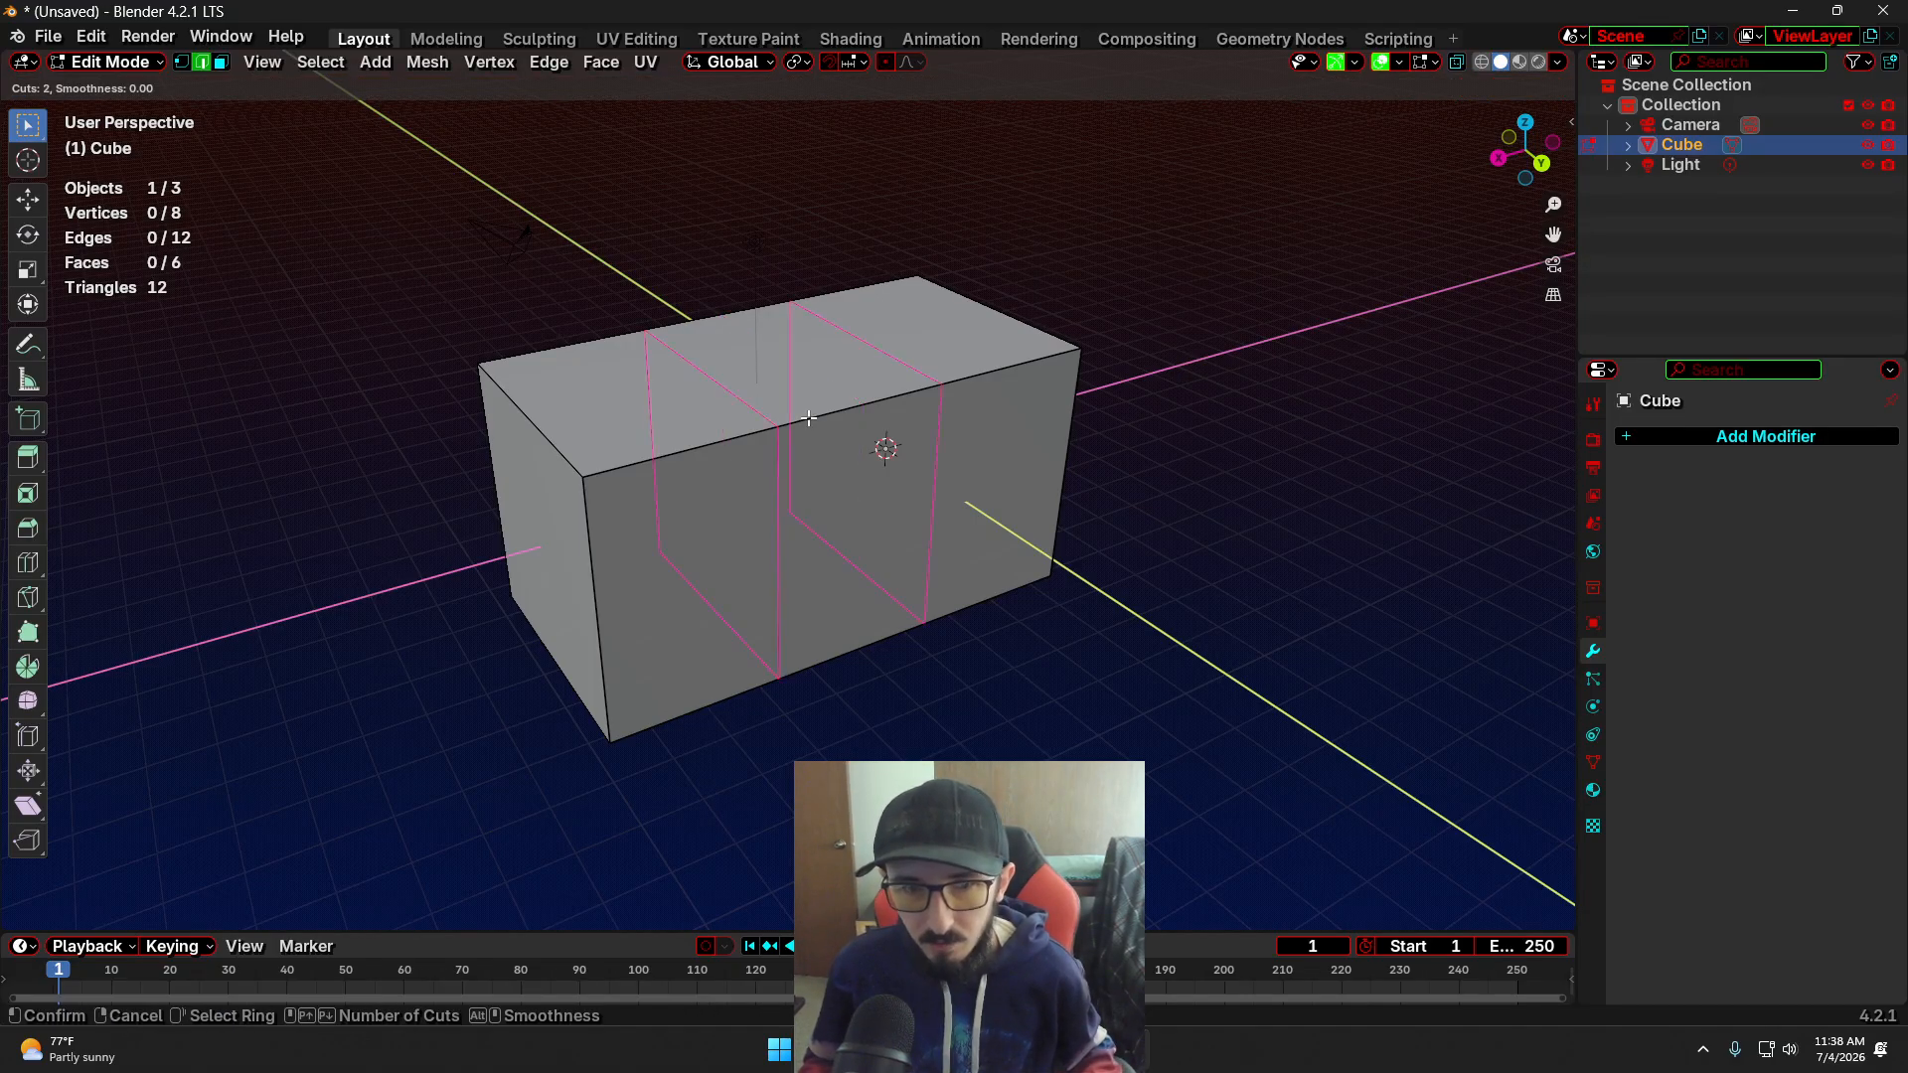
scroll(805, 422, "up", 1)
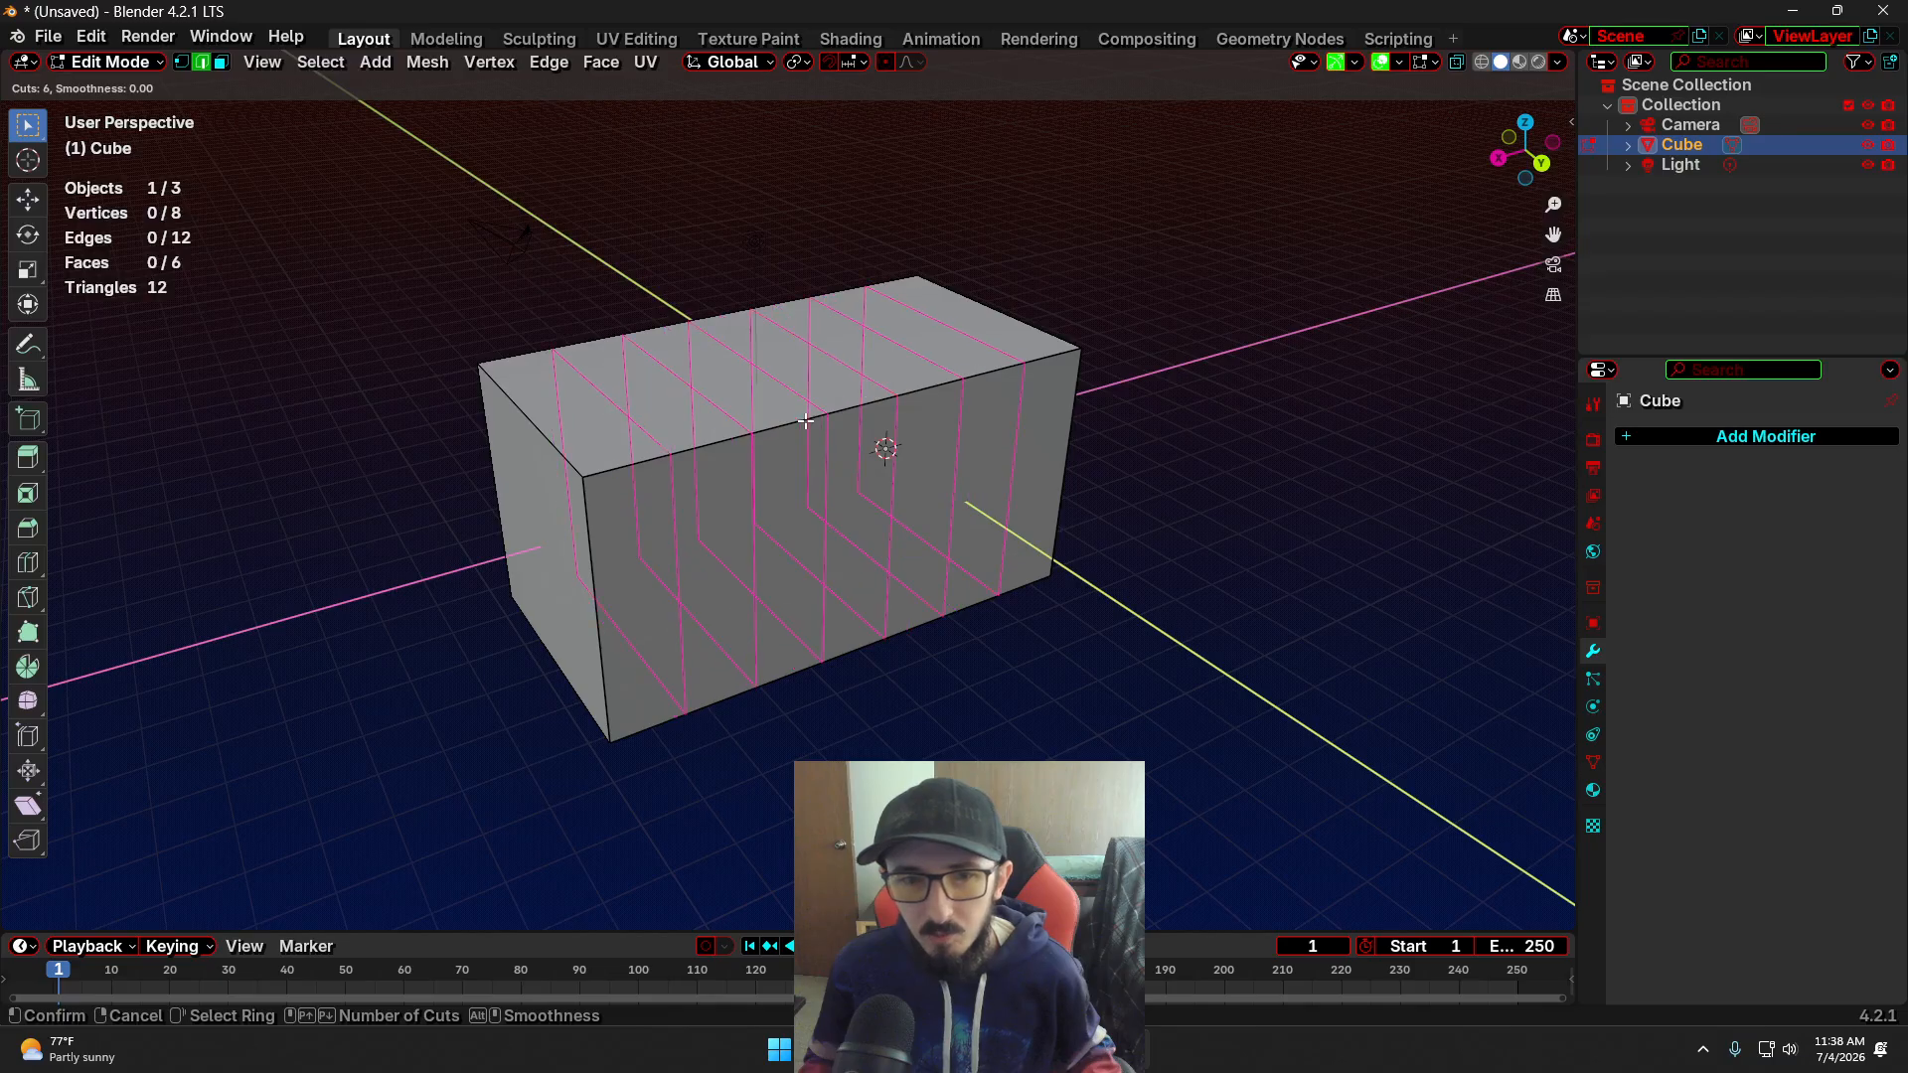
left_click(805, 421)
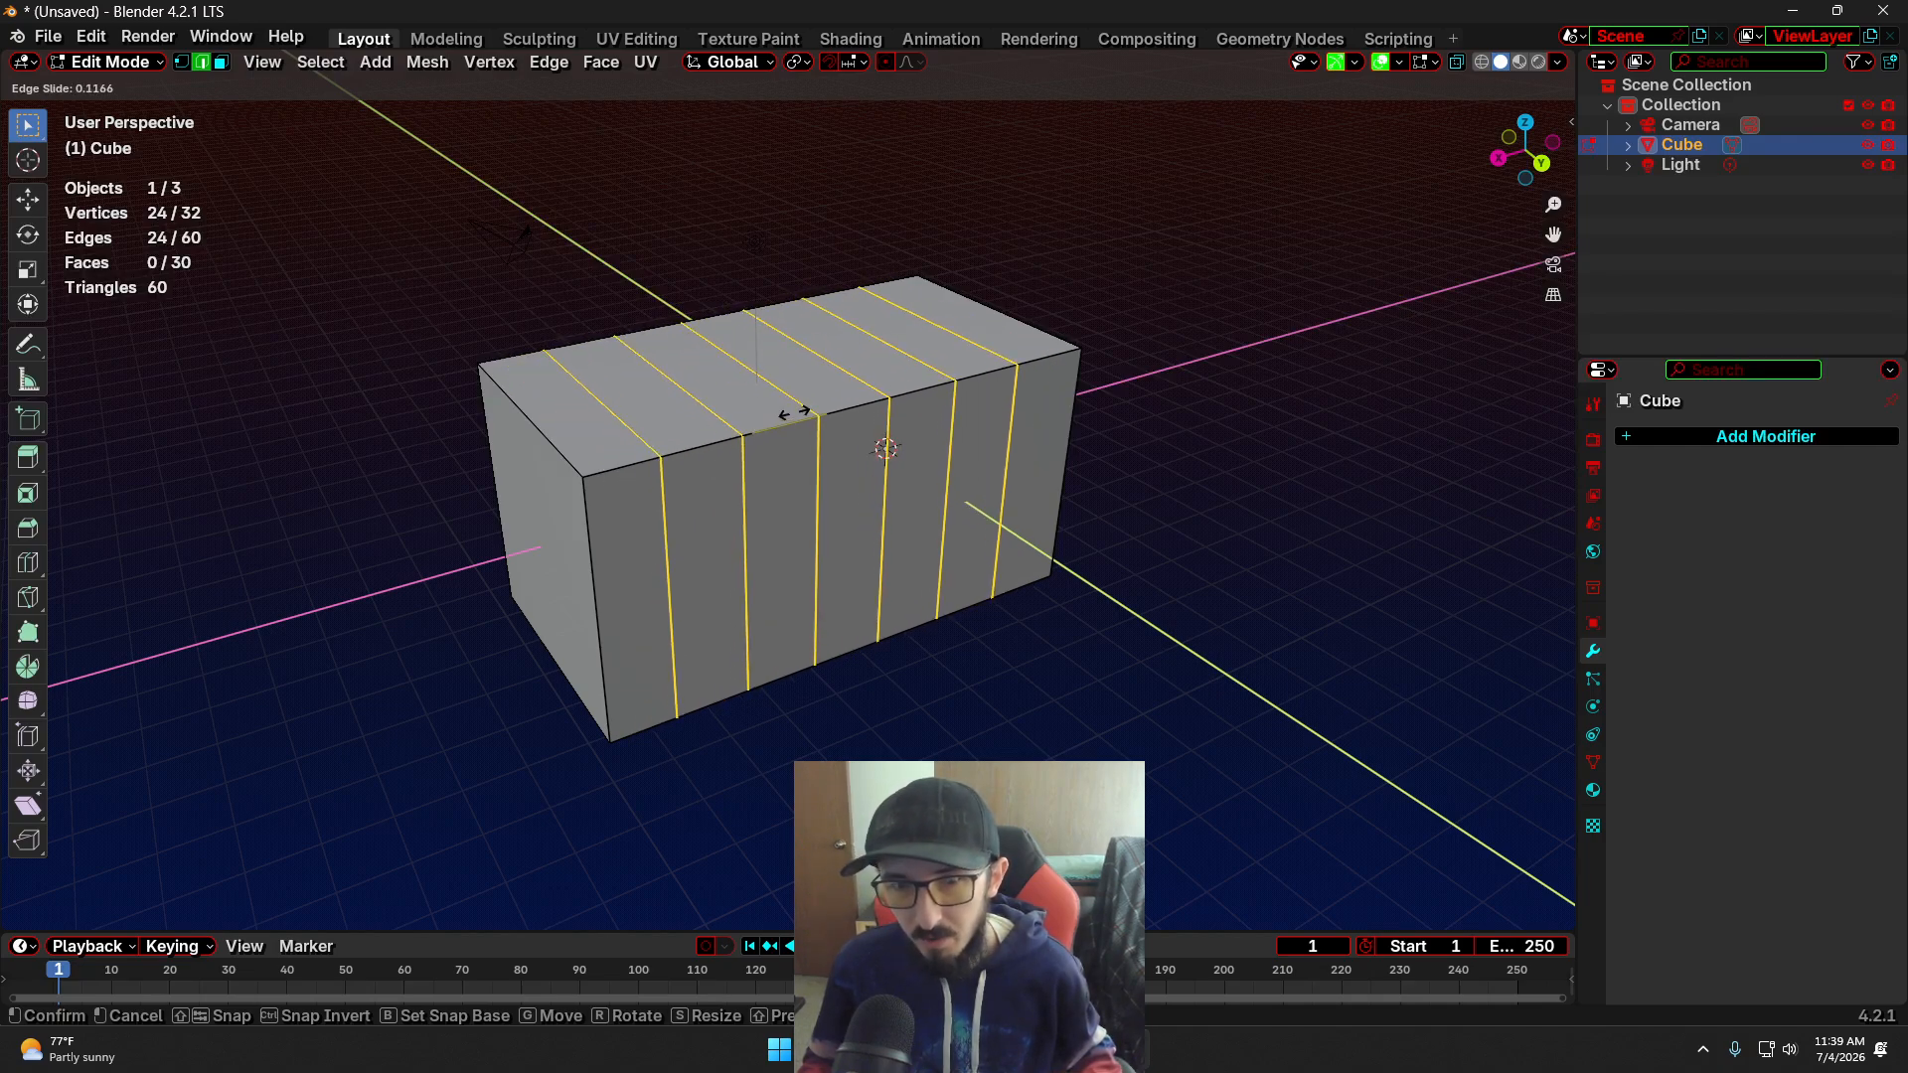
right_click(794, 412)
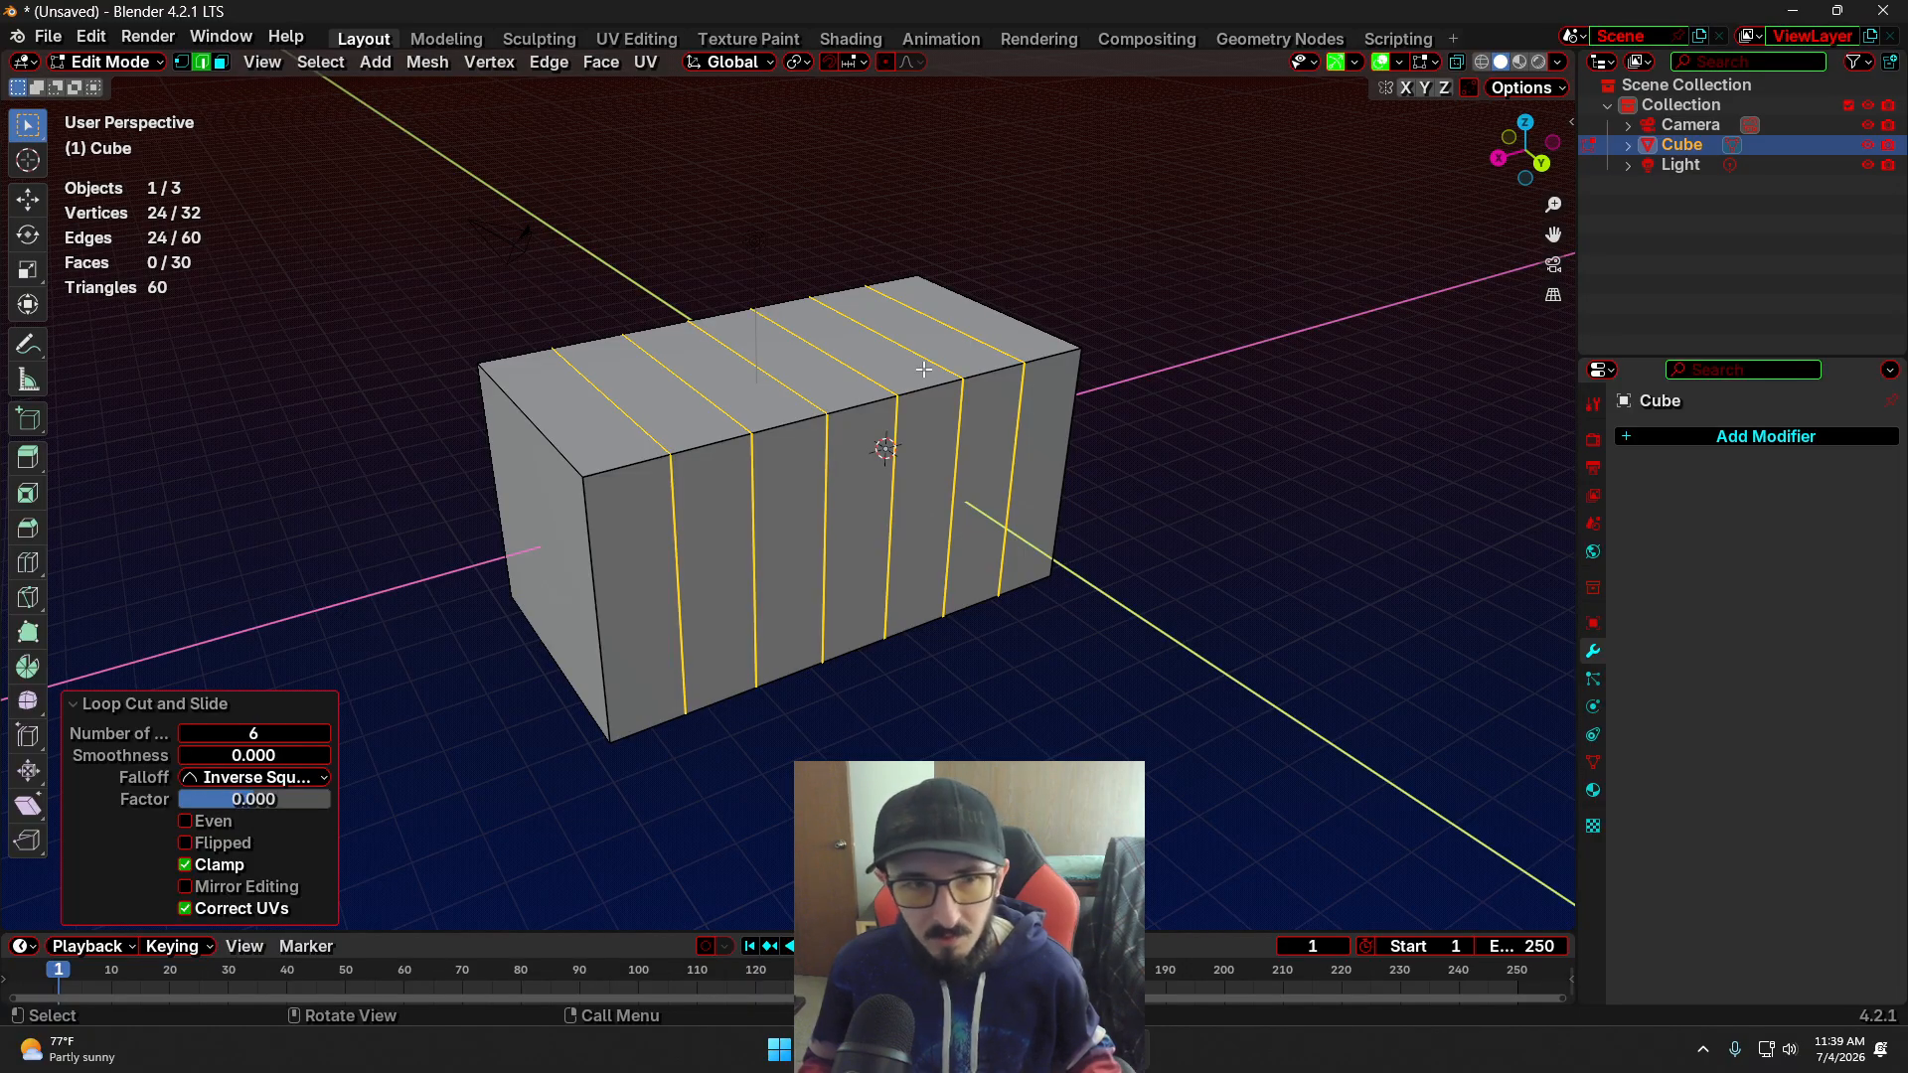
Clear the selection and undo back past the six loop cuts to the plain stretched box
left_click(744, 213)
key("ctrl+z")
key("ctrl+z")
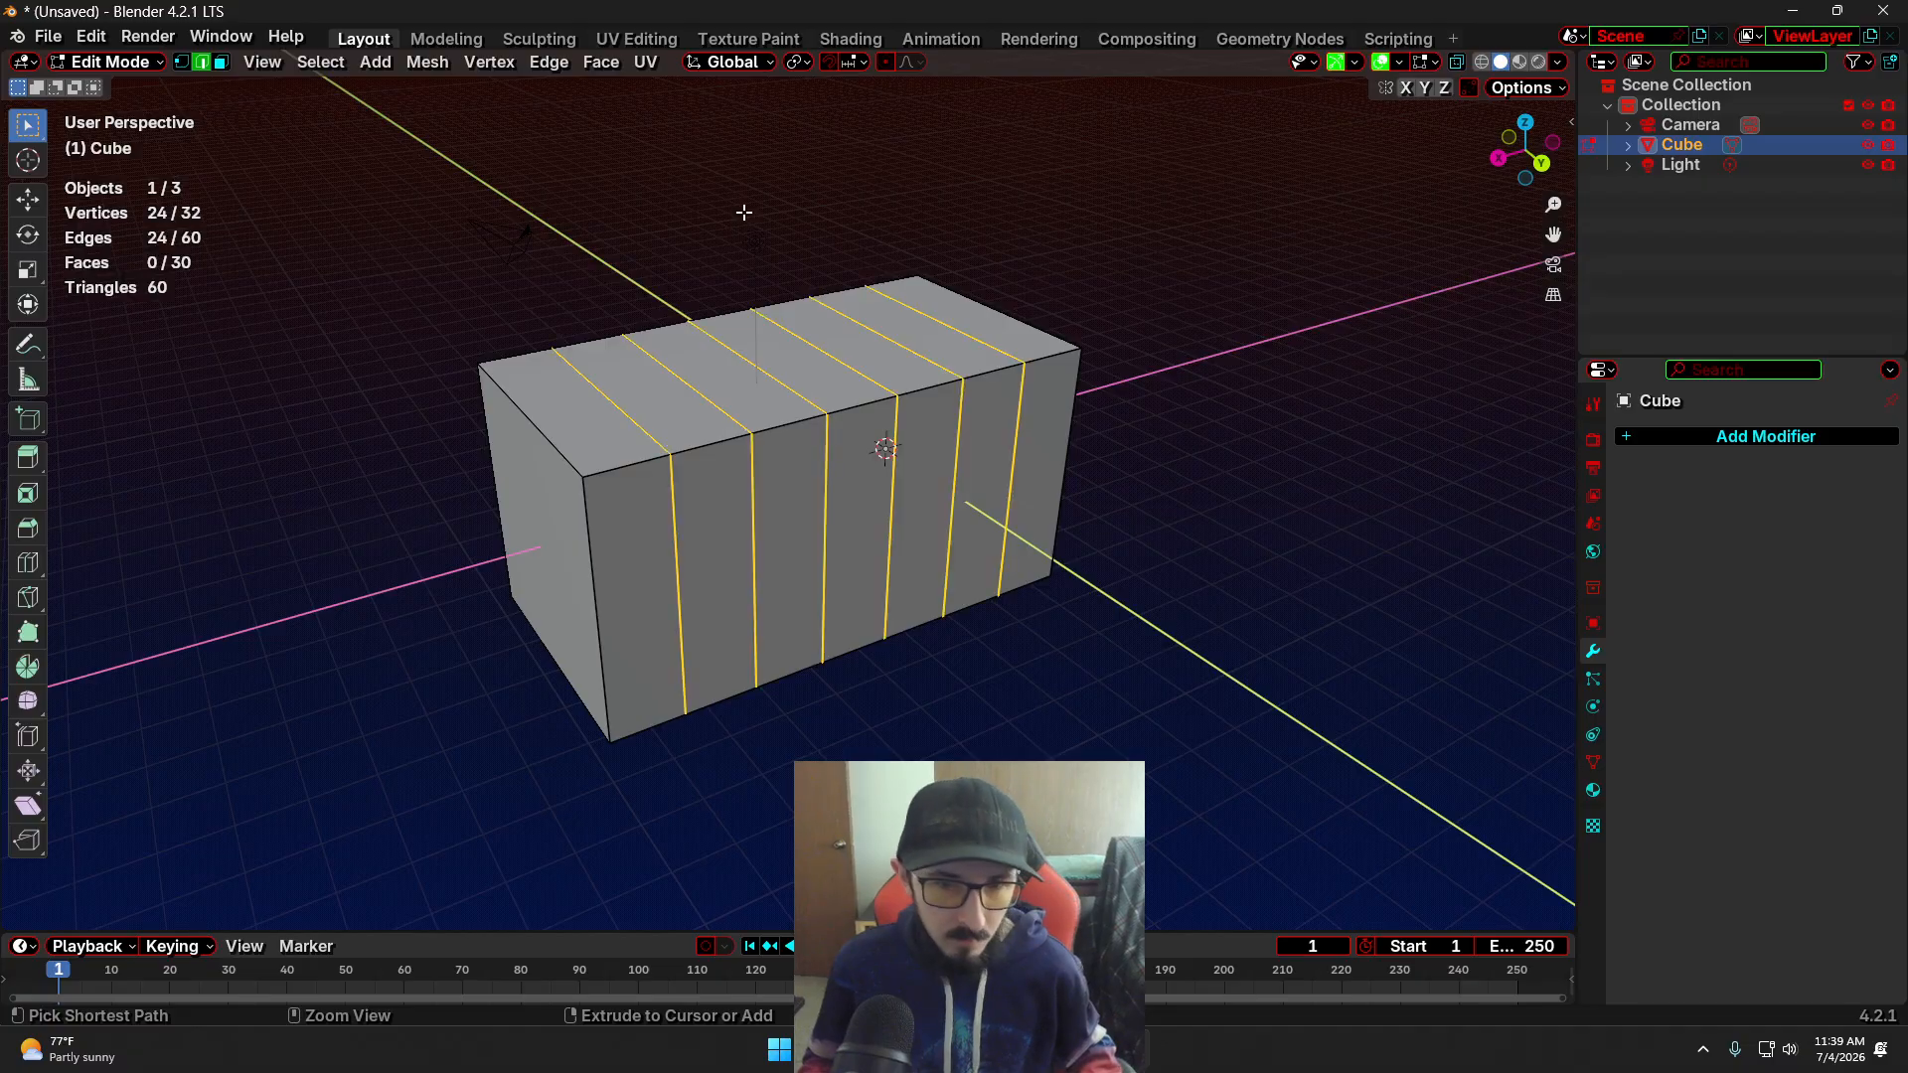
Add five loop cuts across the box's length with an edge slide of exactly 0
key("ctrl+r")
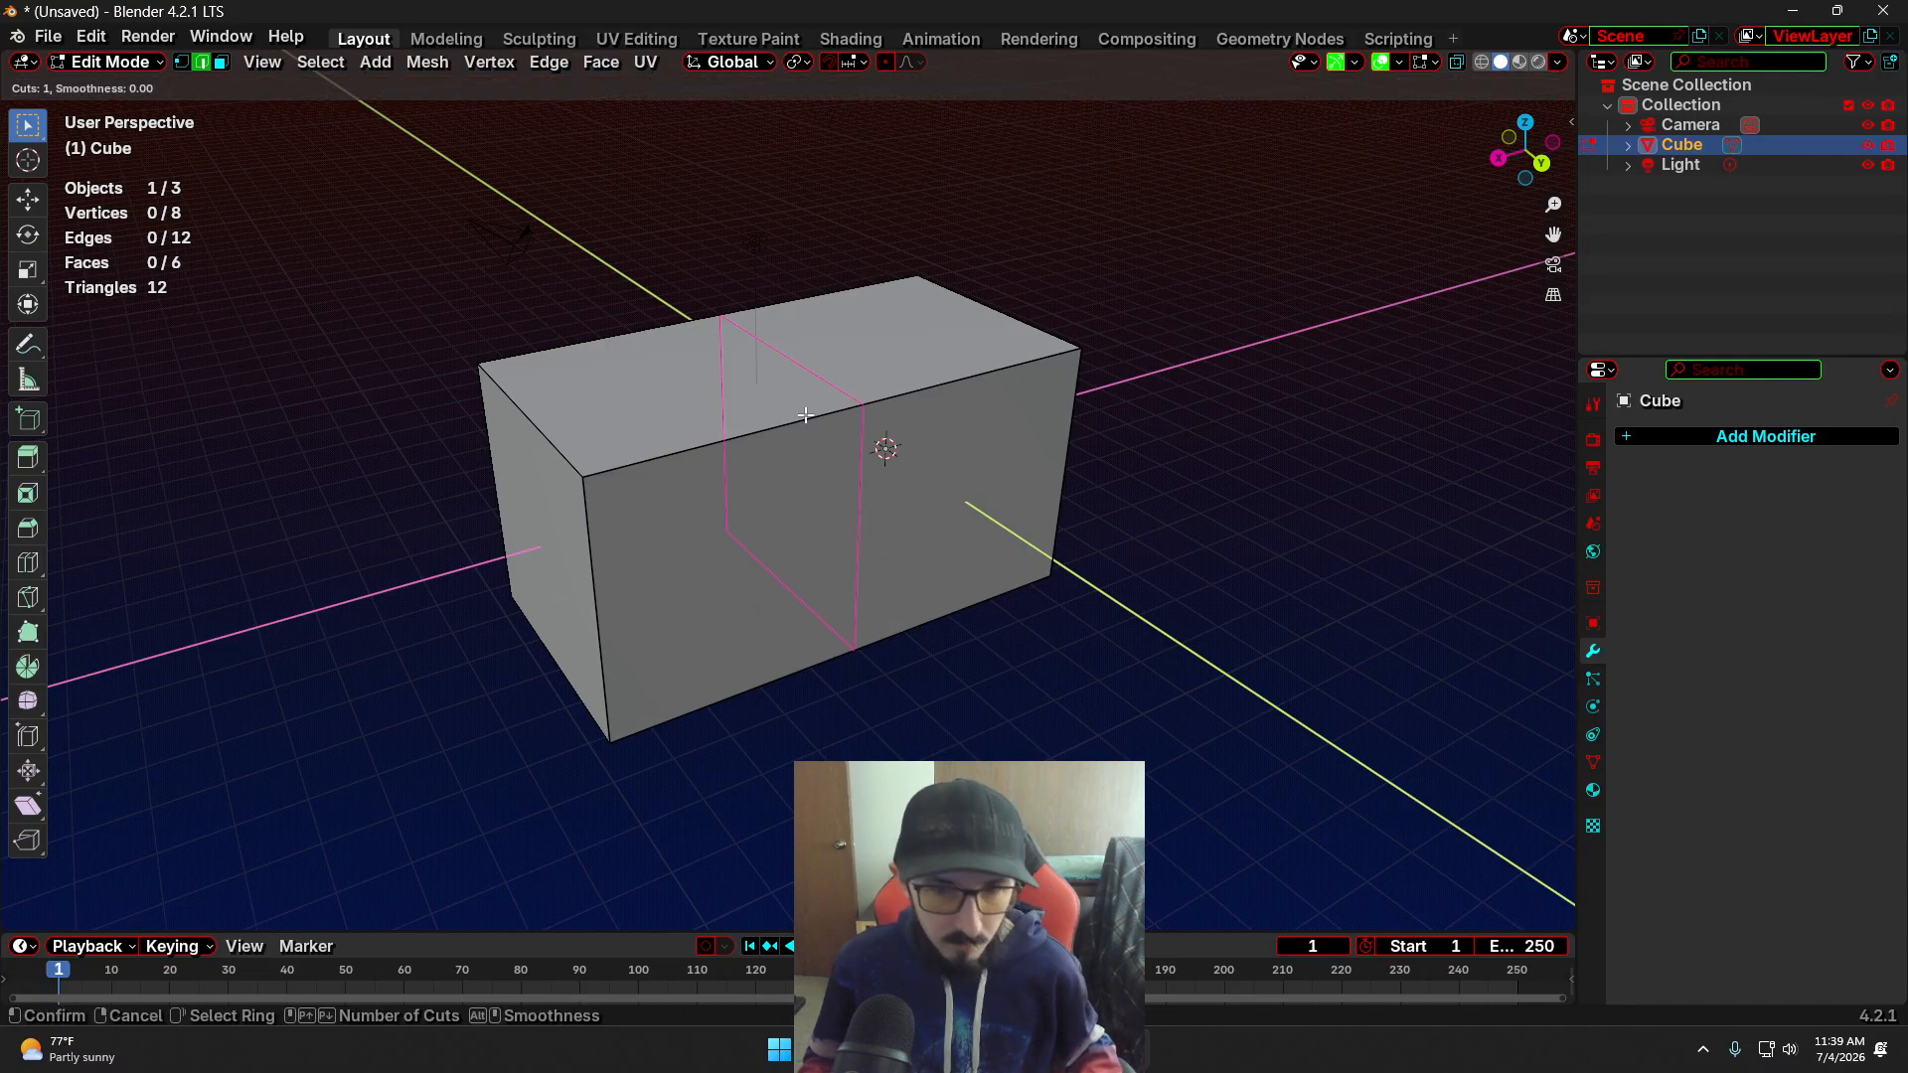
scroll(807, 422, "up", 4)
left_click(806, 422)
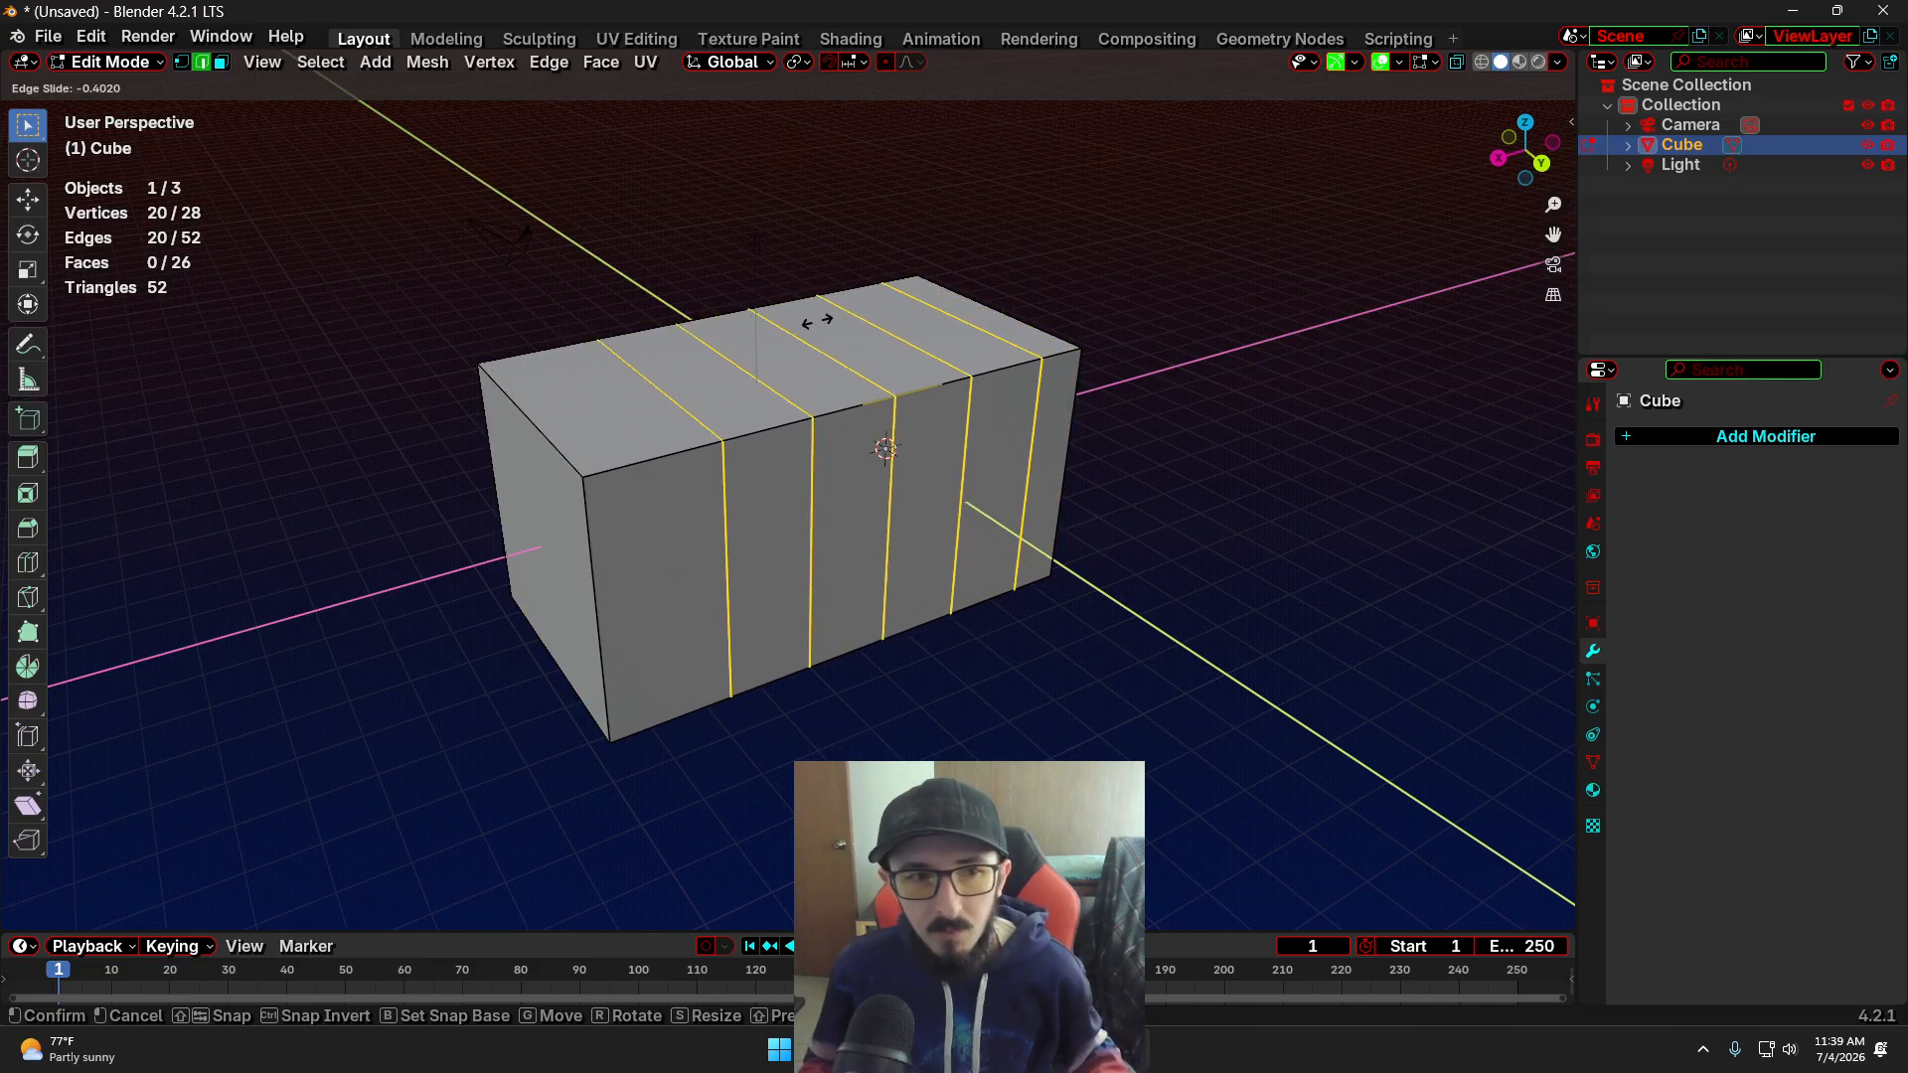
type("0")
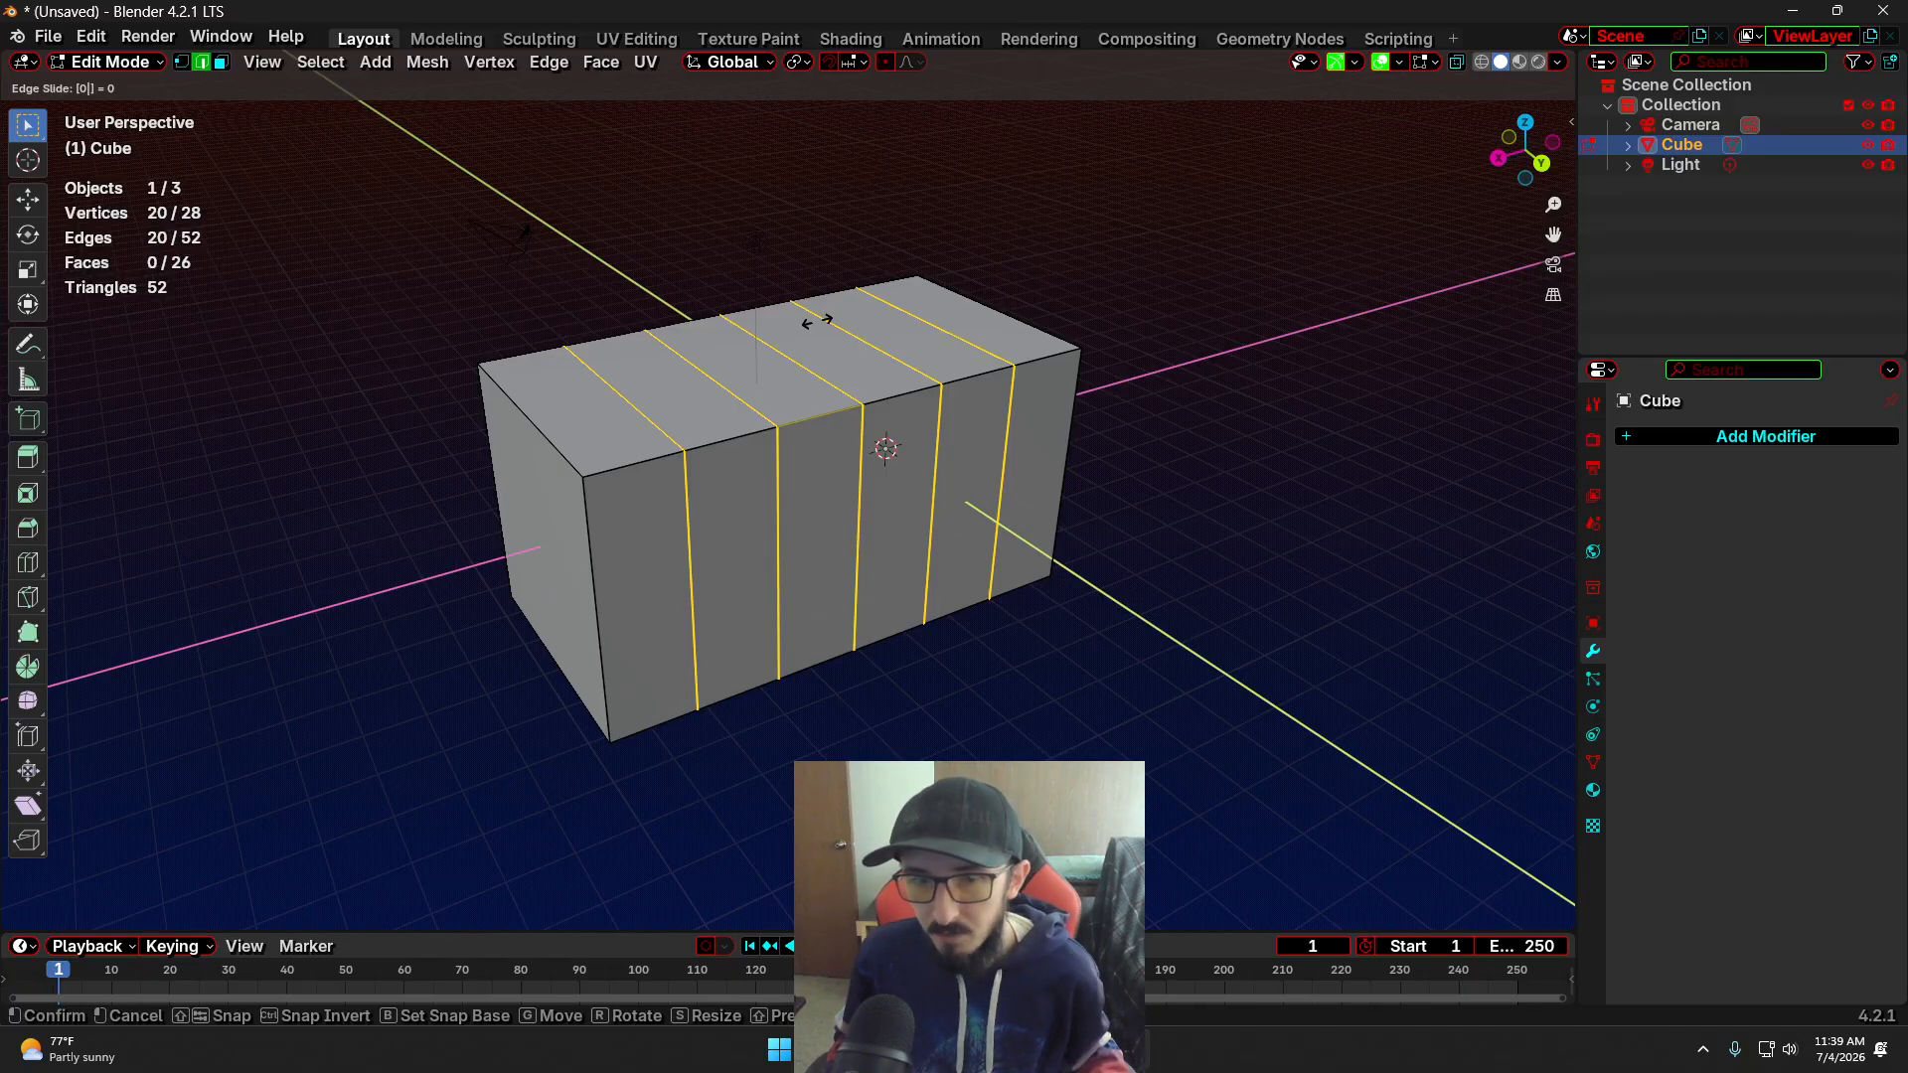
key("Return")
left_click(1078, 255)
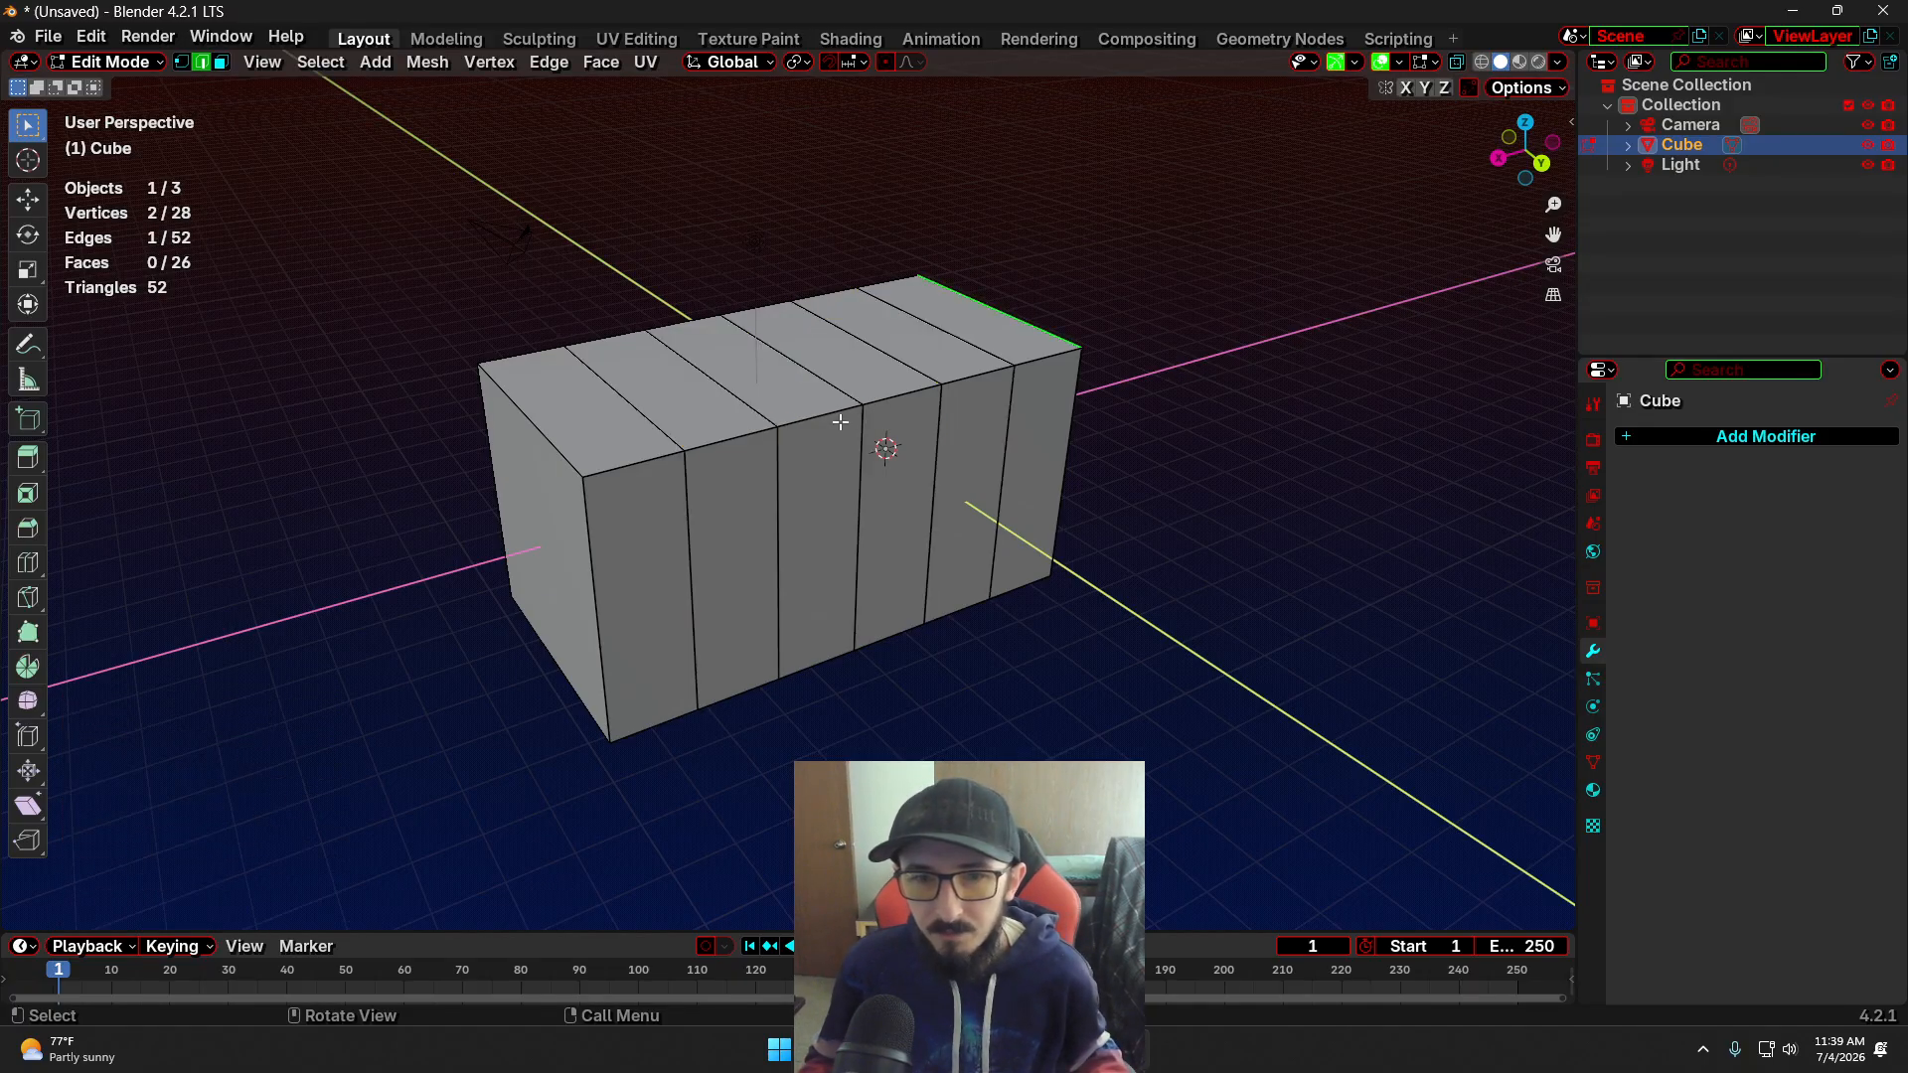
Set the mesh selection type to faces and return the box to Object Mode
left_click(223, 64)
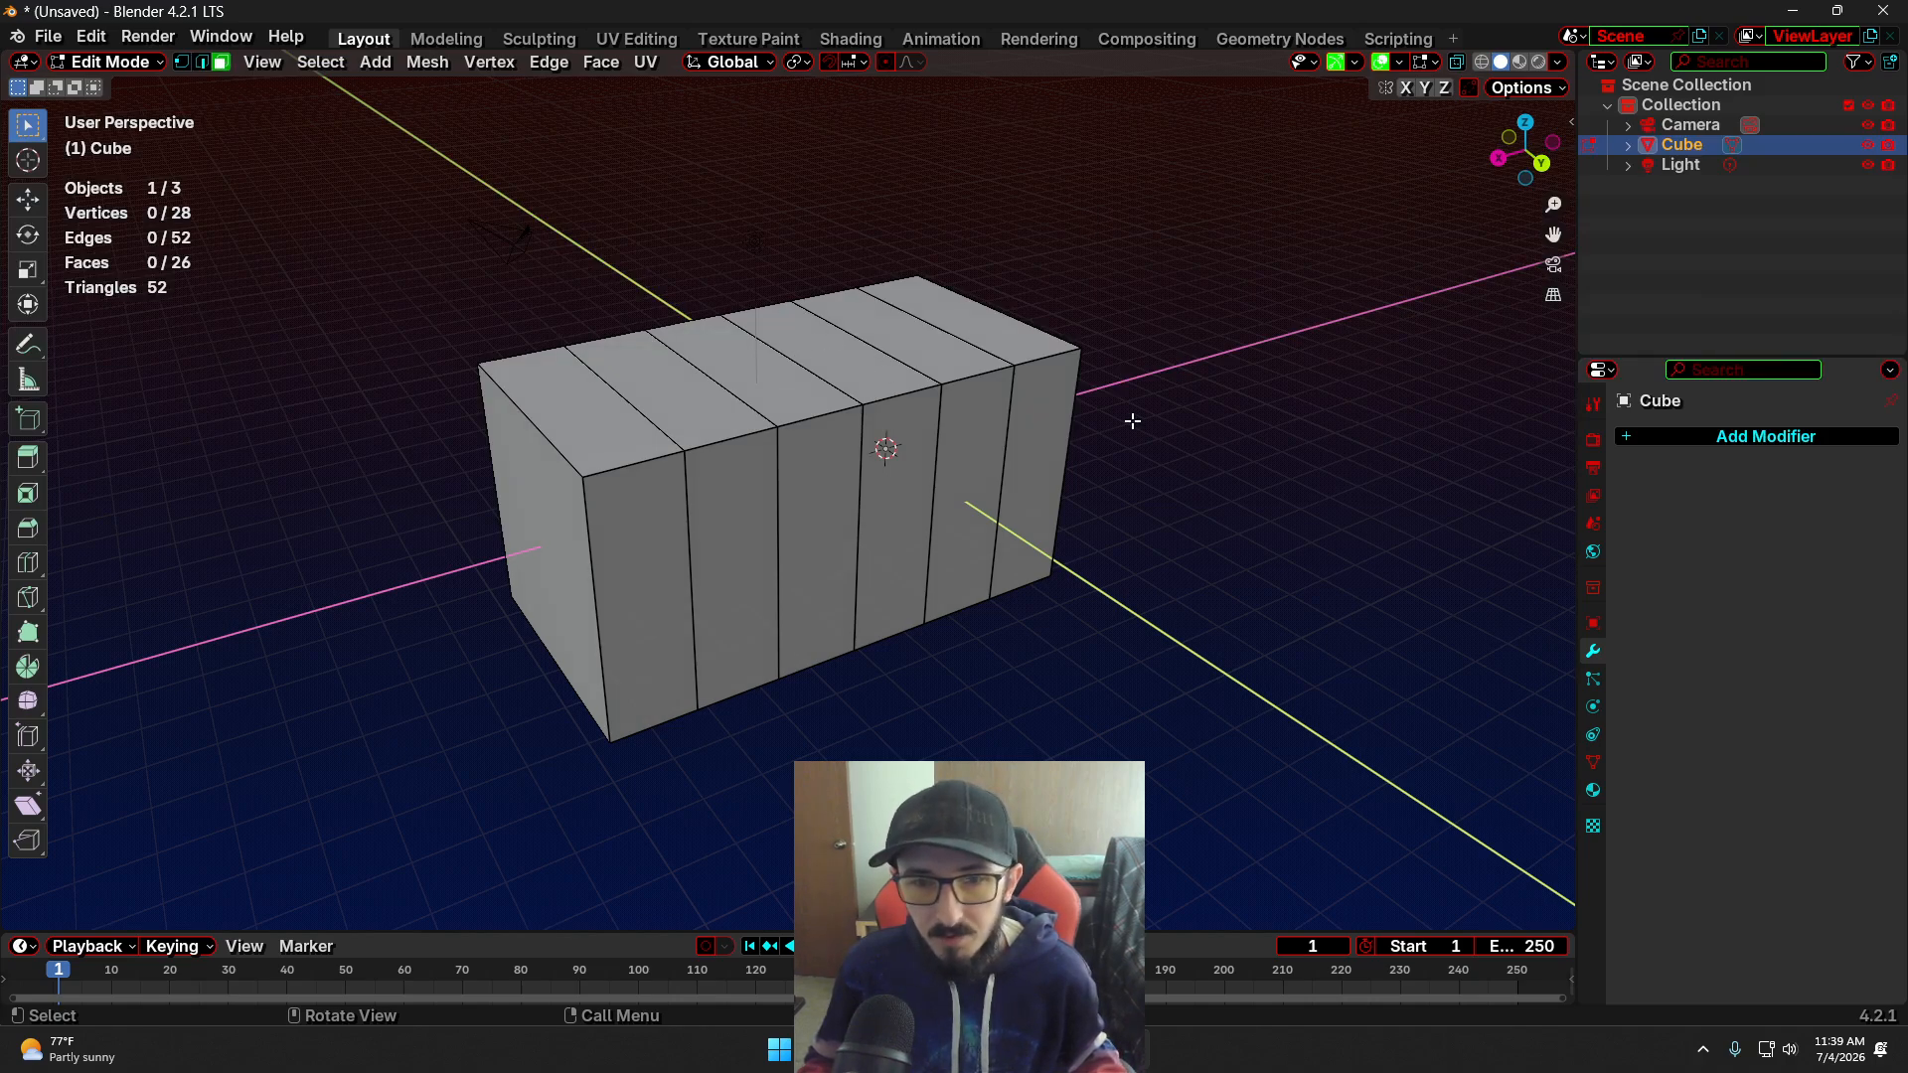
middle_click_drag(1132, 422, 1116, 366)
key("Tab")
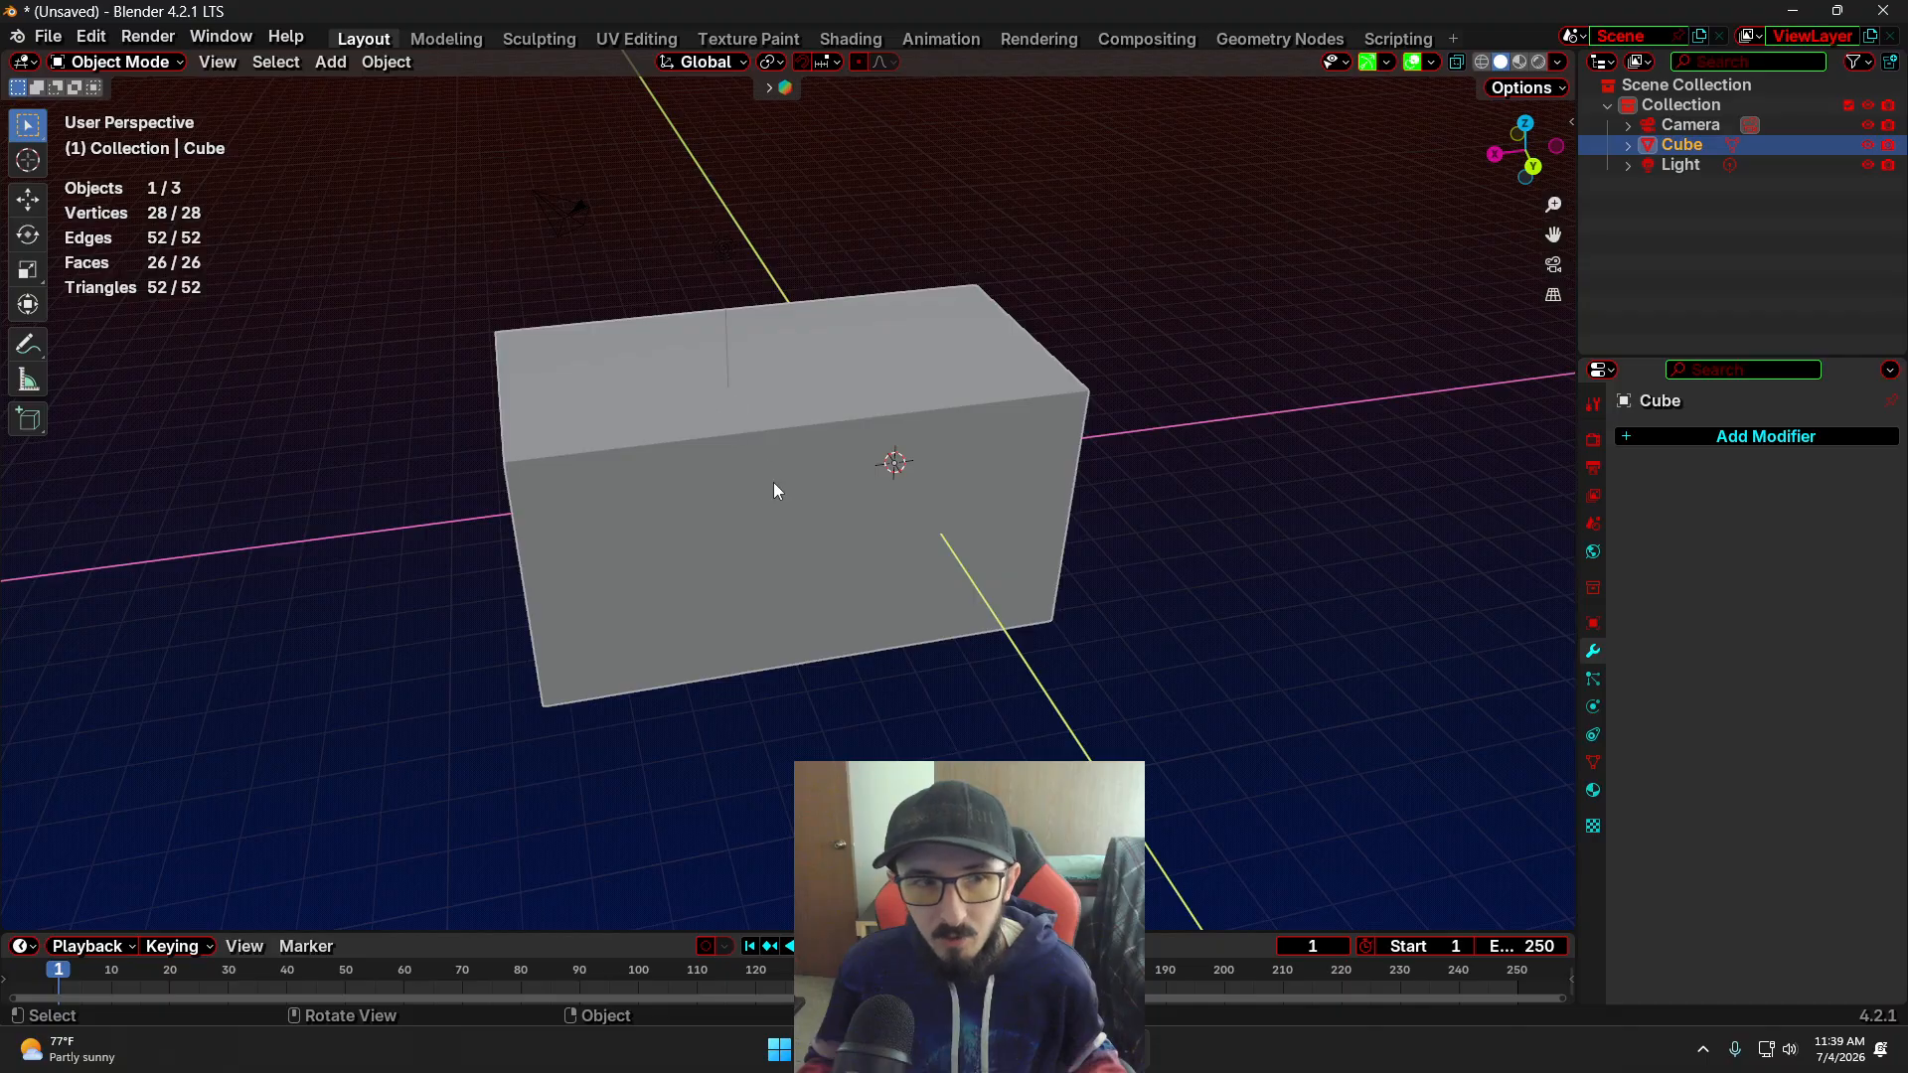
middle_click_drag(776, 489, 849, 521)
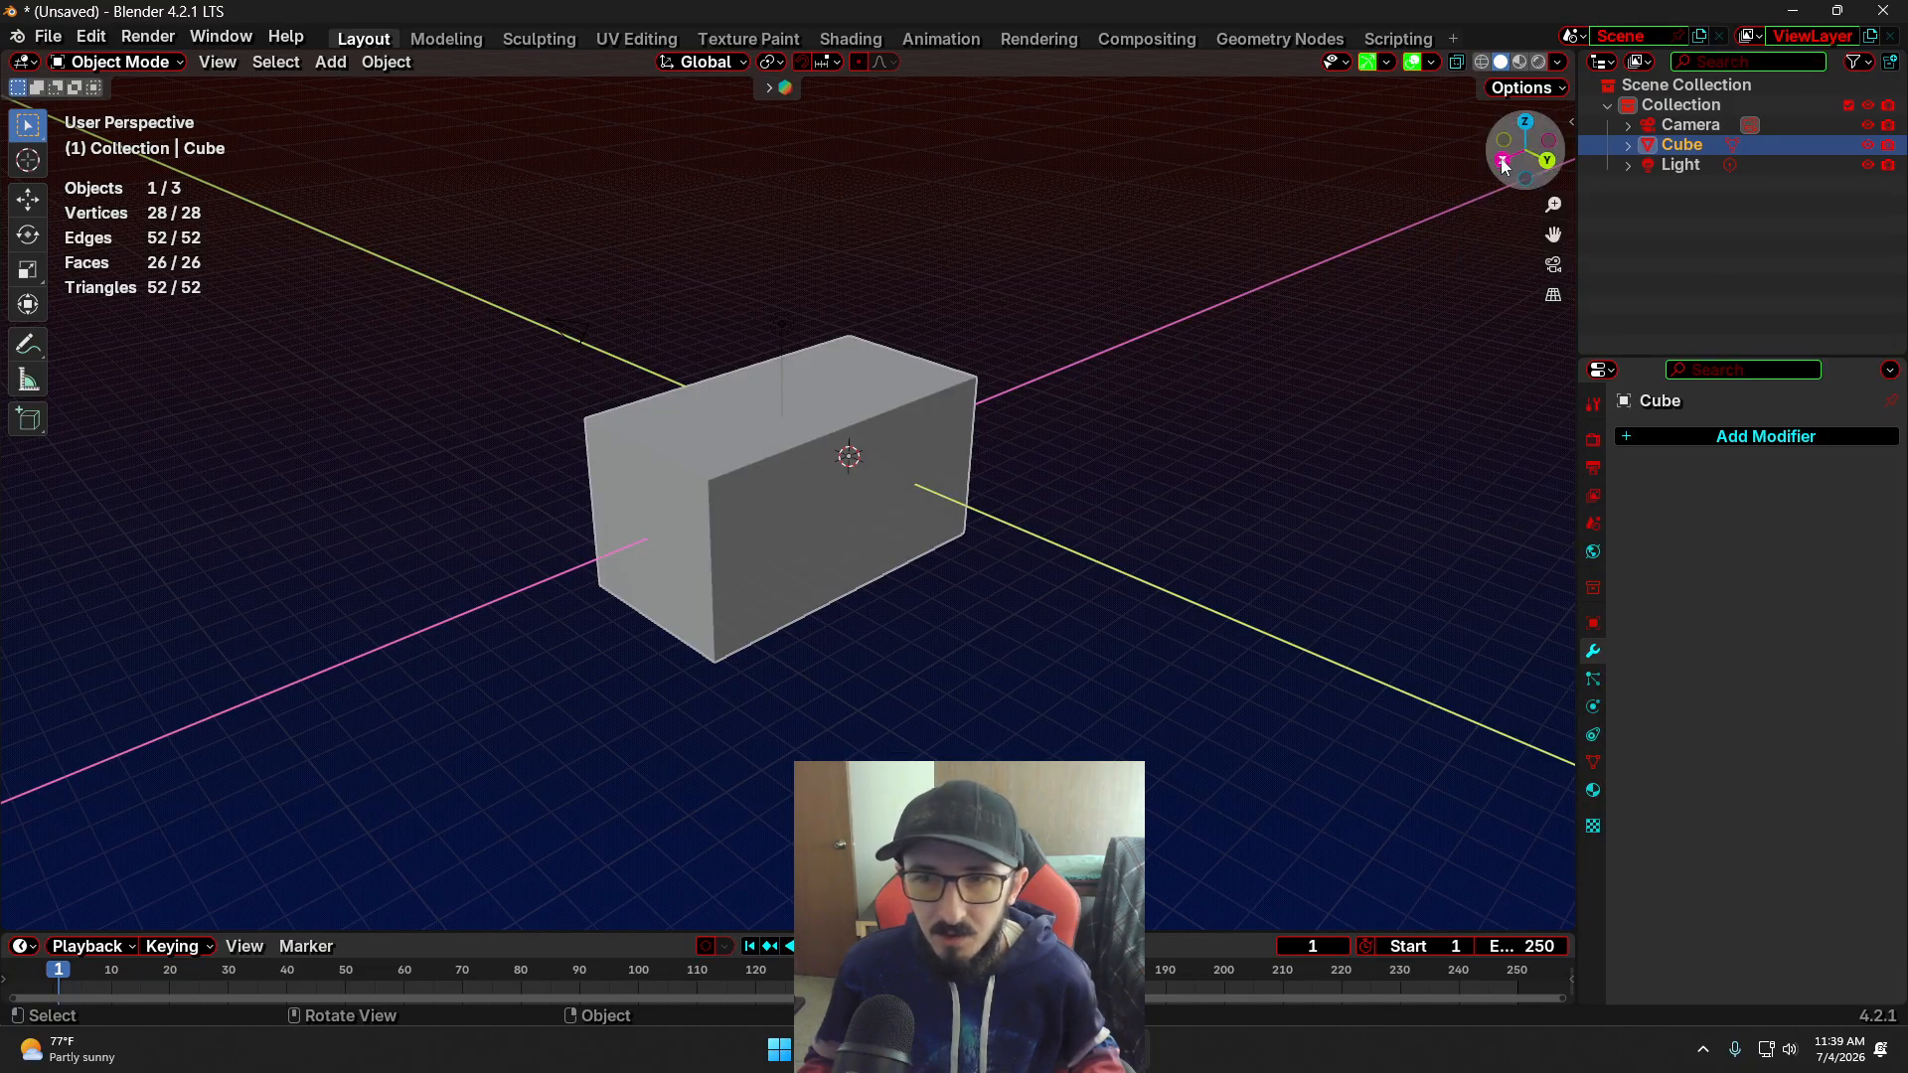
Rotate the box 45° about the global X axis, deselect it, and inspect its tilt from the end
key("r")
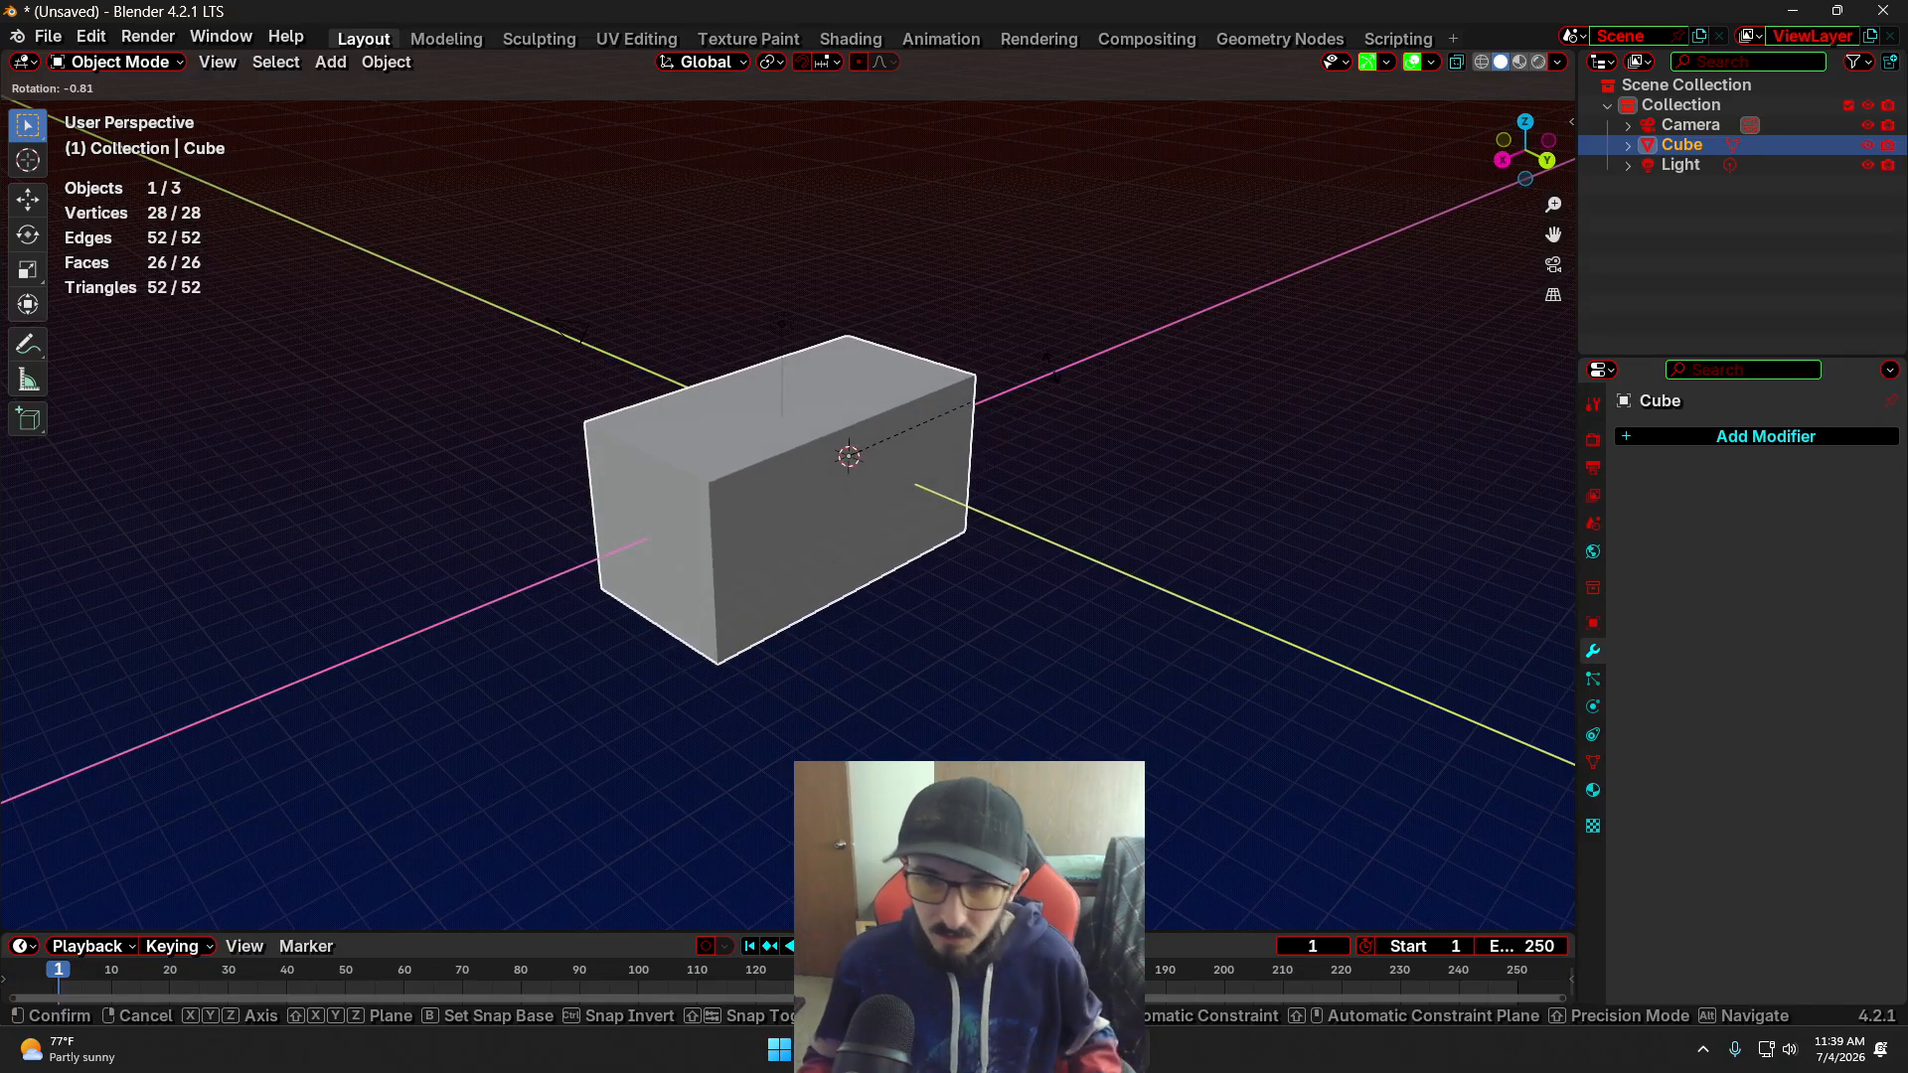
key("x")
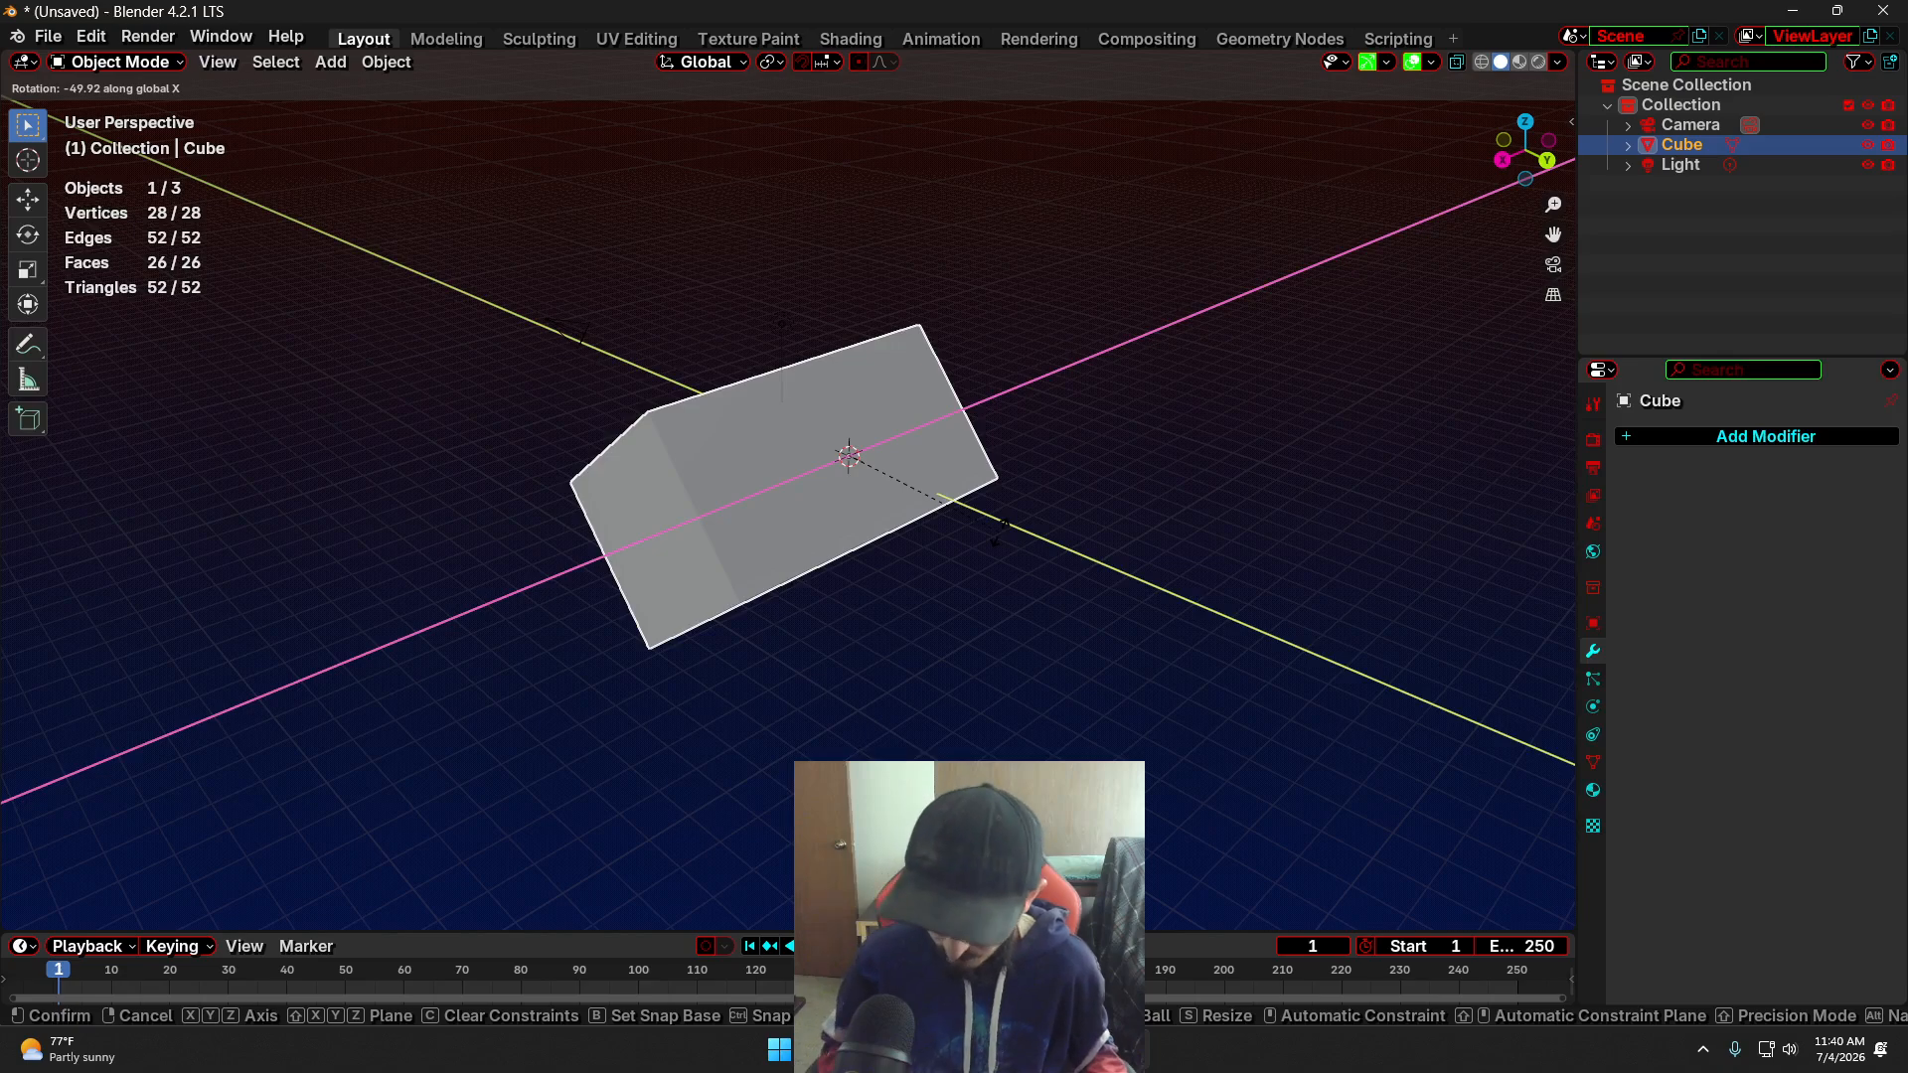
type("45")
key("Return")
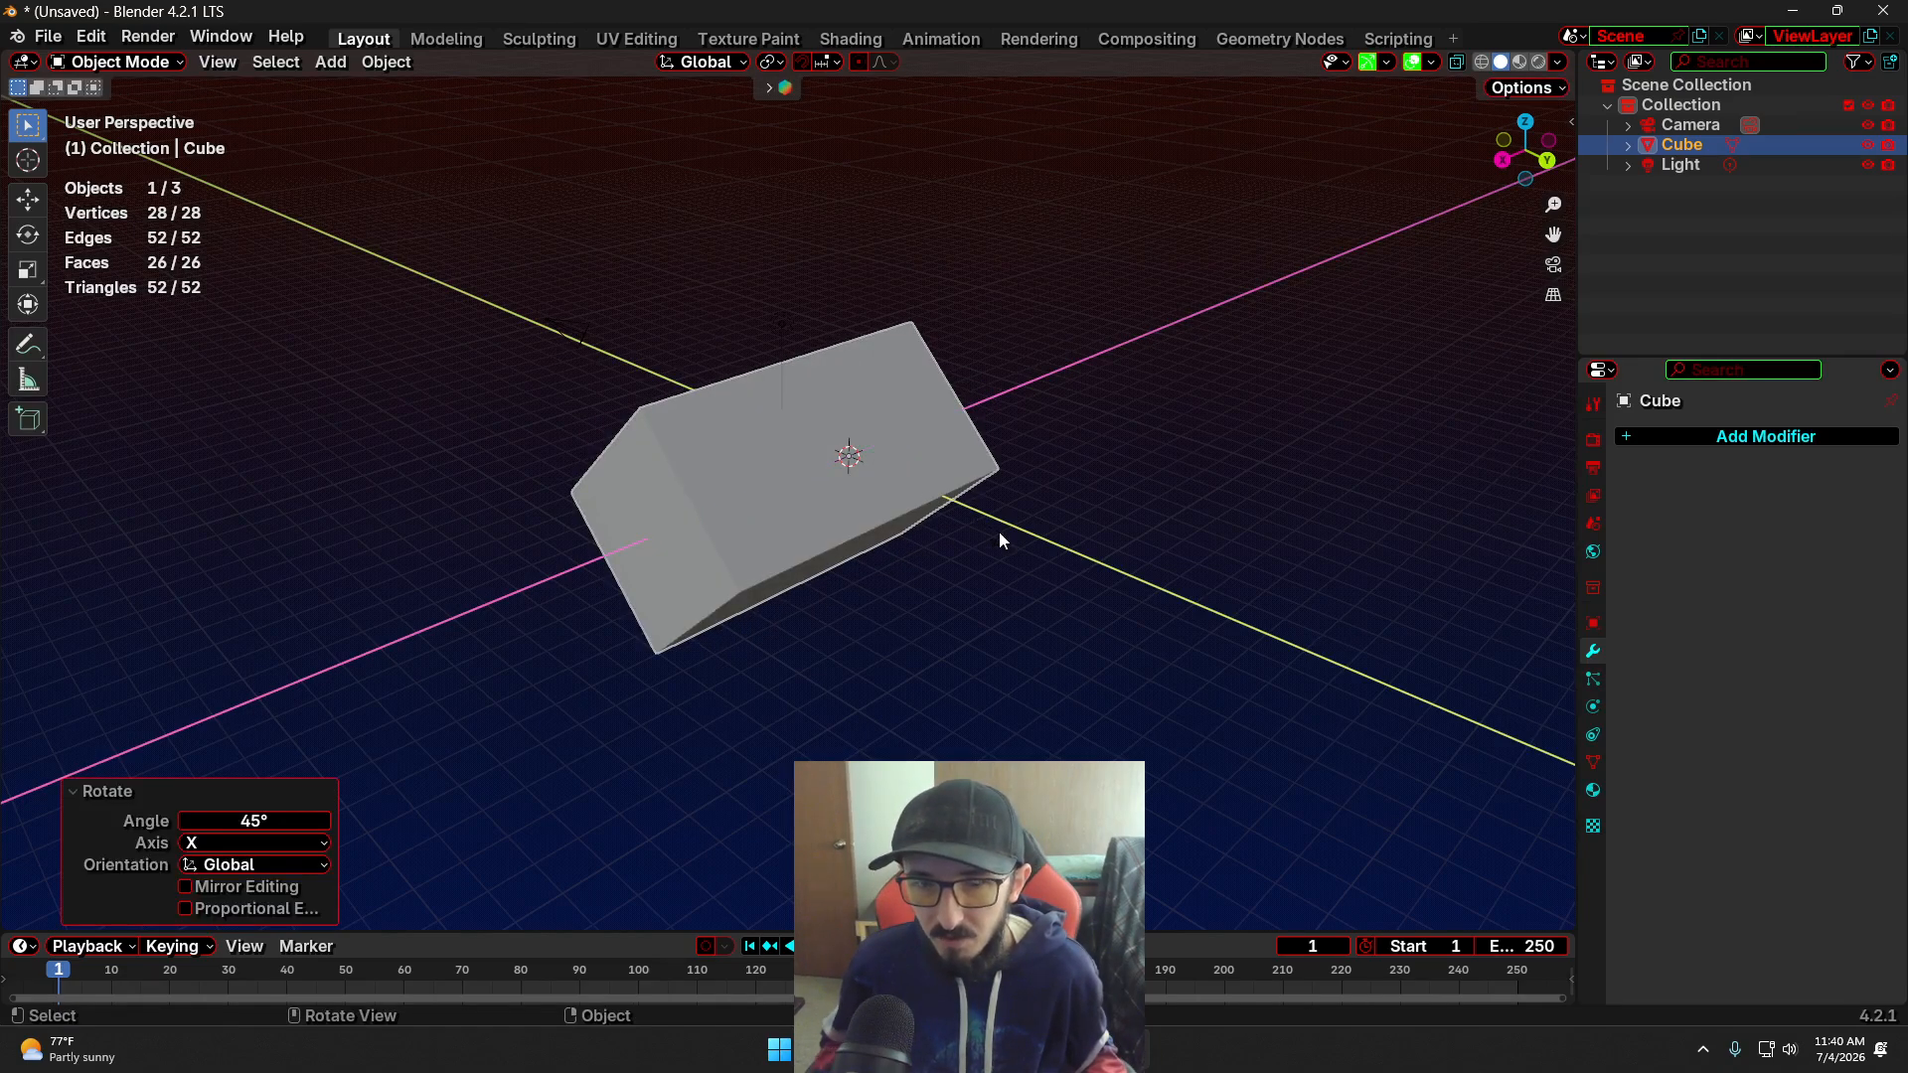
left_click(1089, 542)
mouse_move(1015, 606)
middle_mouse_down()
mouse_move(1093, 570)
mouse_move(1031, 596)
middle_mouse_up()
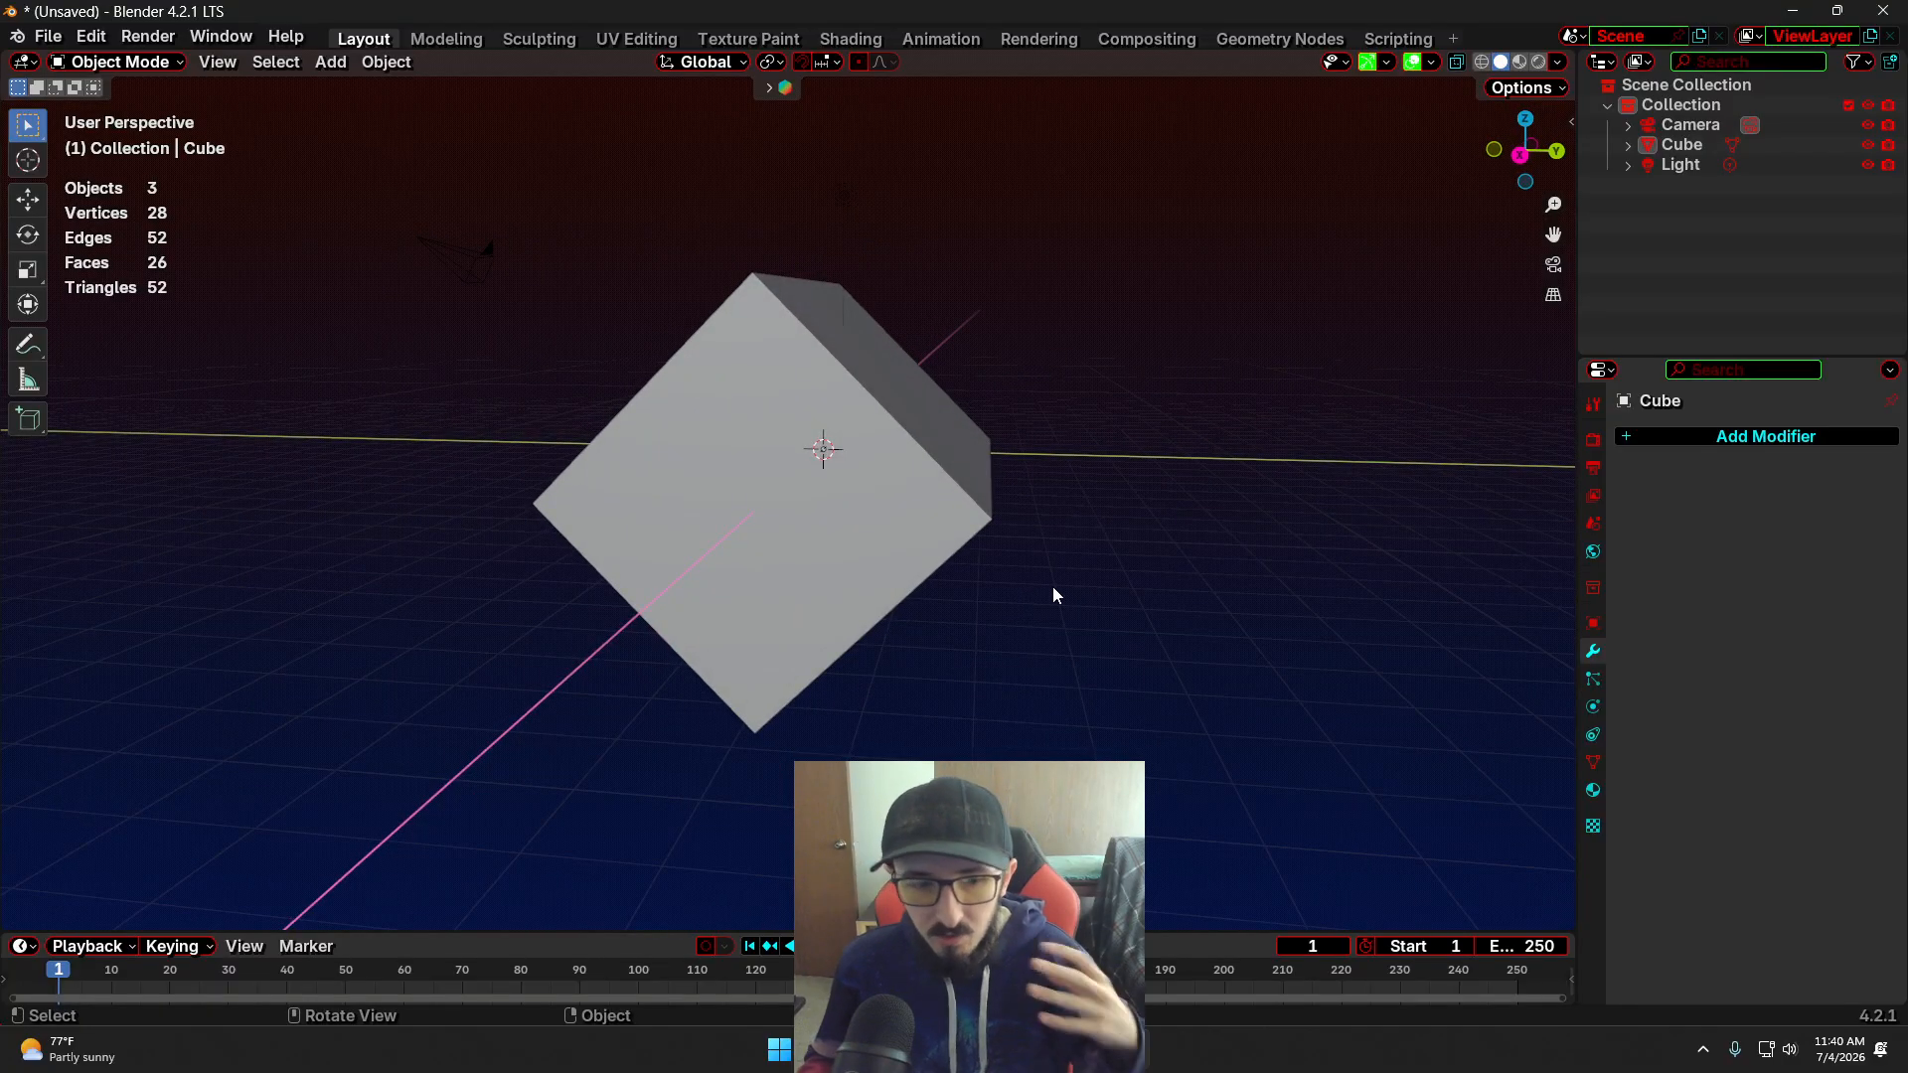
middle_click_drag(1098, 592, 1024, 609)
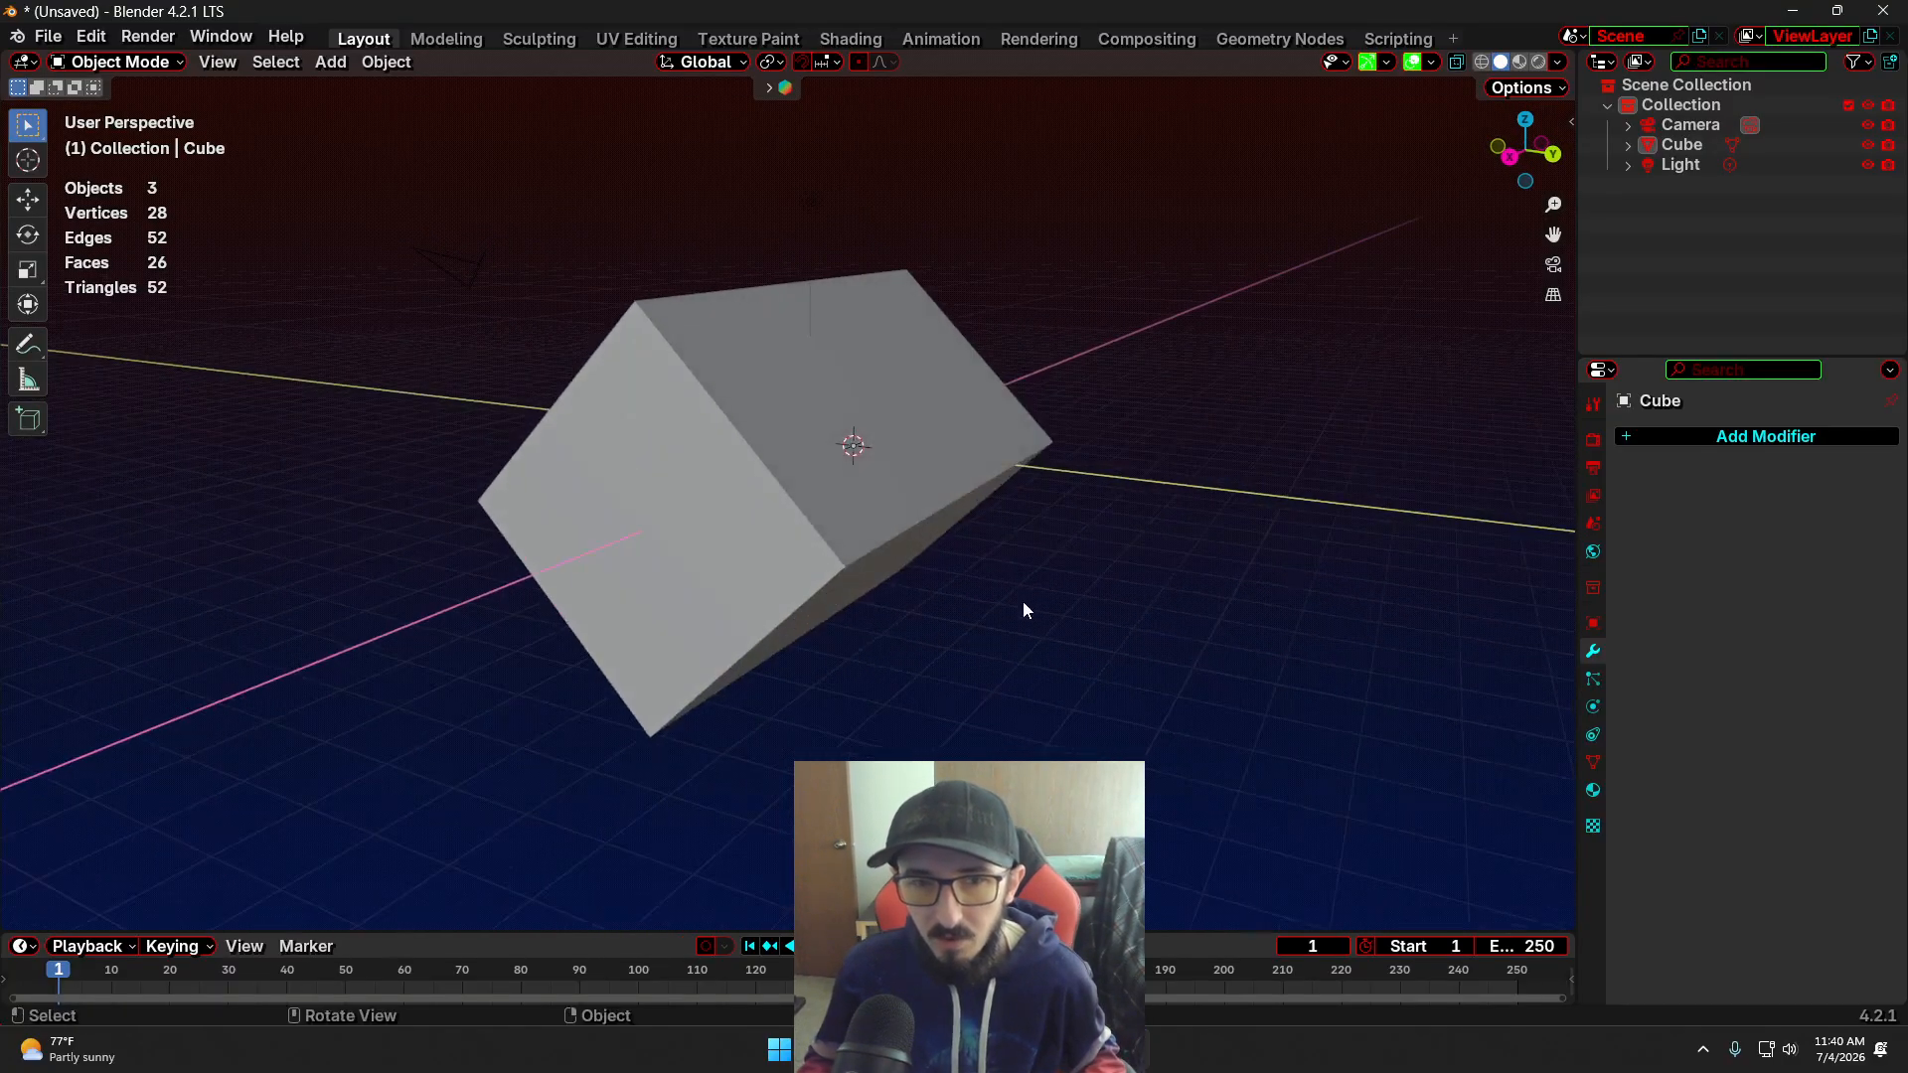
Enter Edit Mode on the rotated box and examine its loop cuts from several sides
key("Tab")
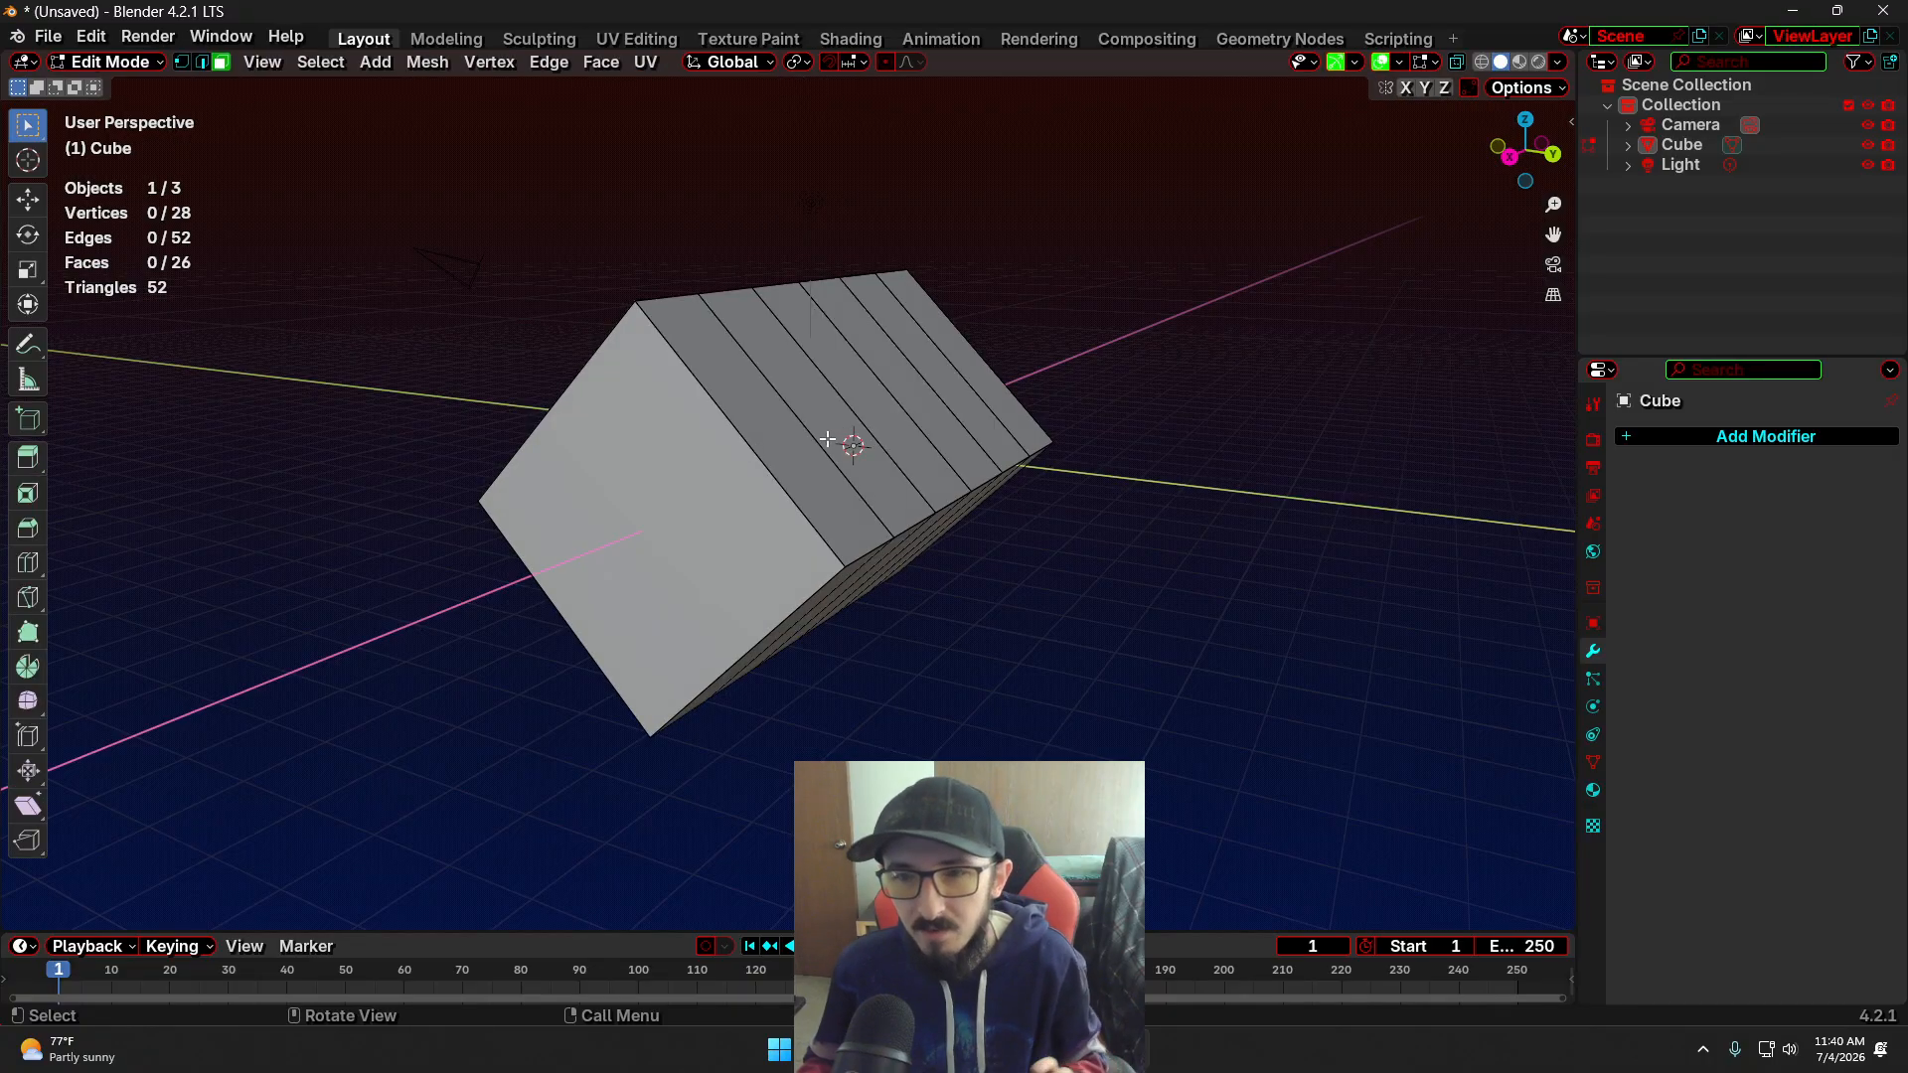
middle_click_drag(826, 439, 852, 587)
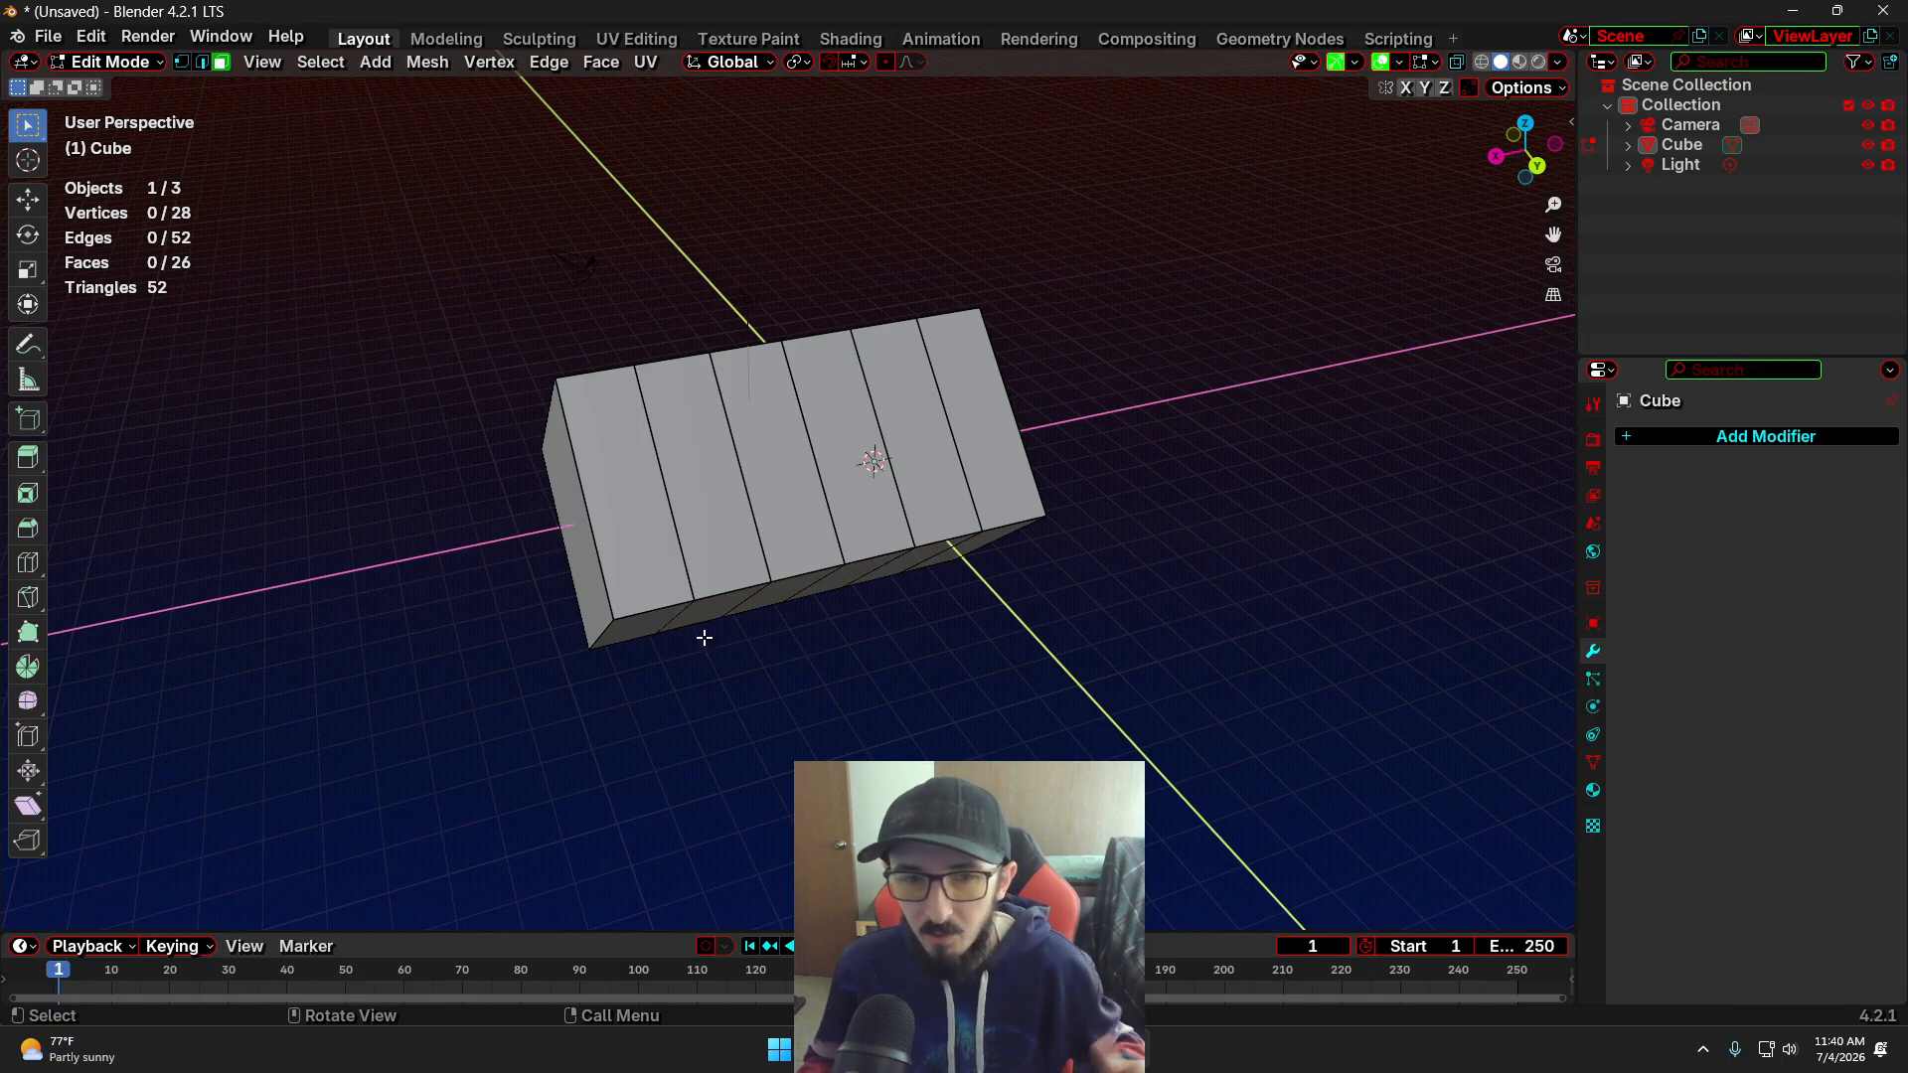
middle_click_drag(705, 638, 813, 645)
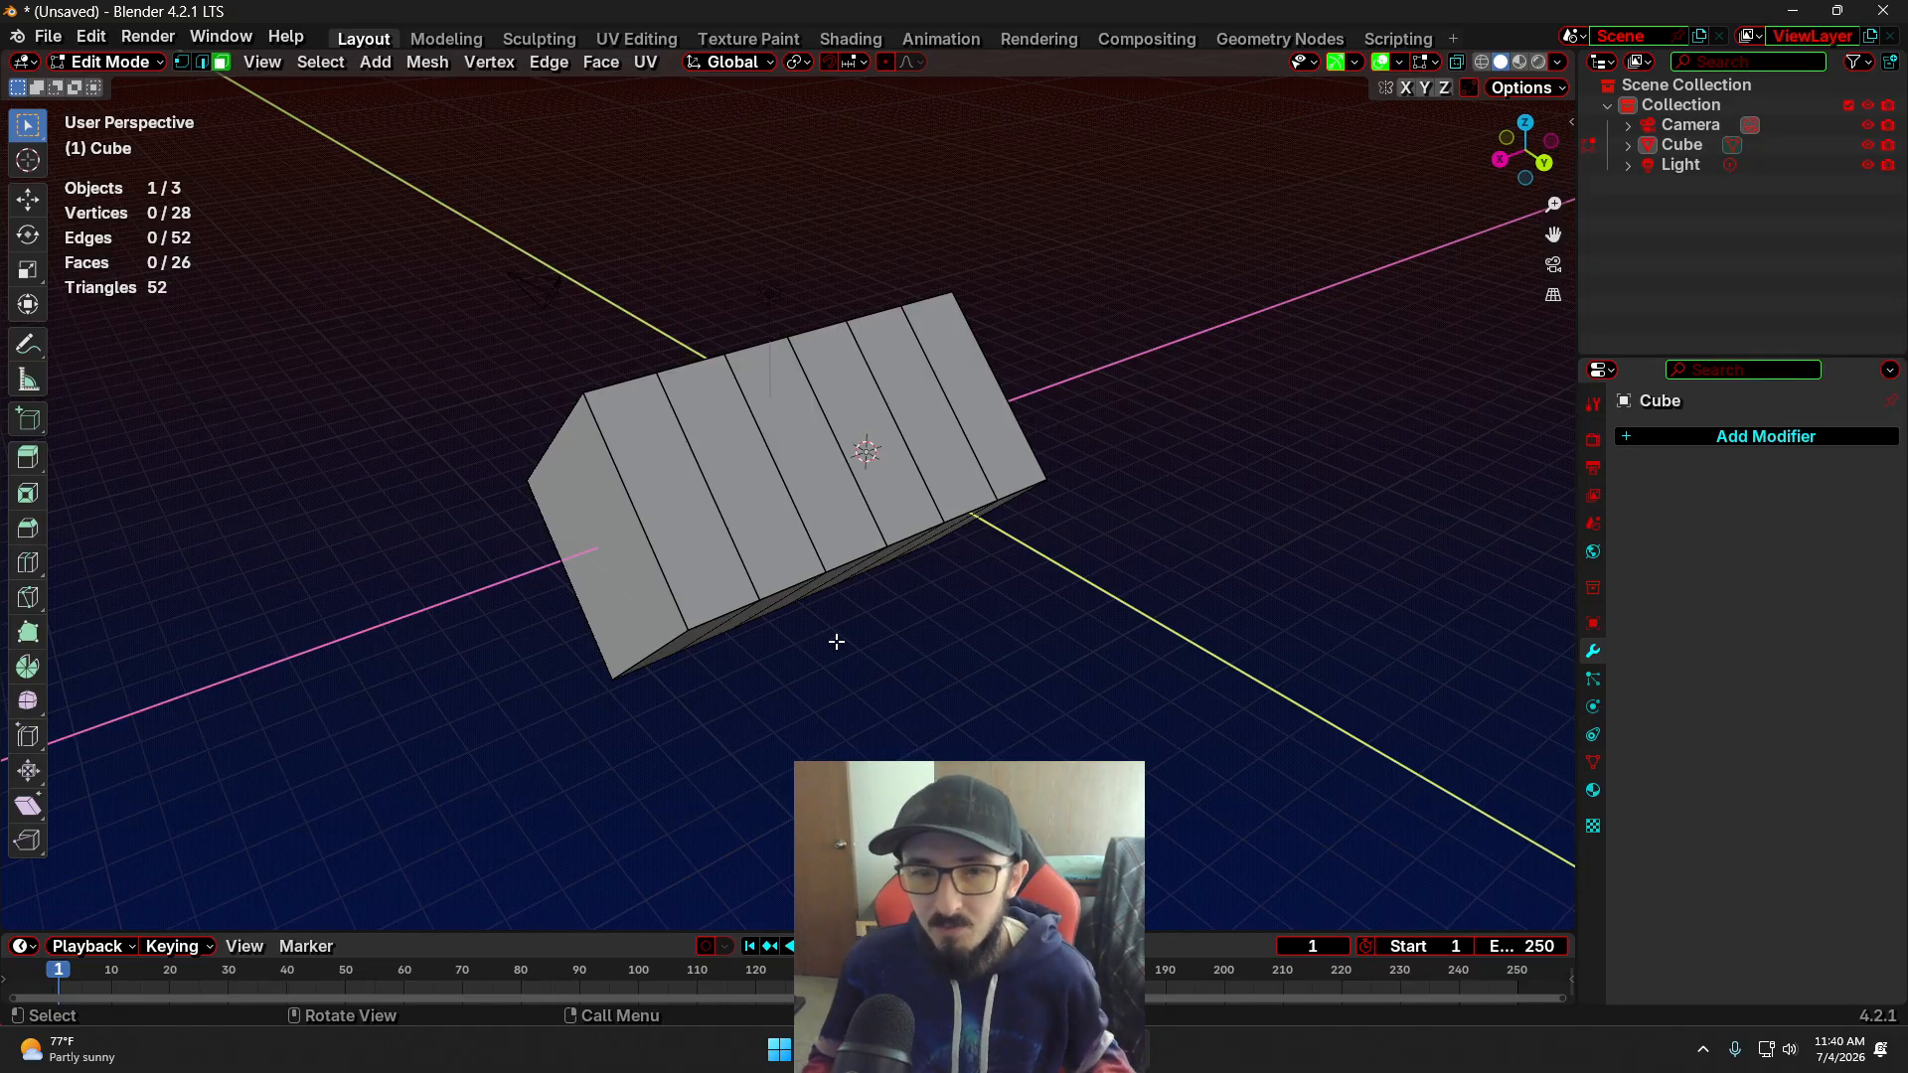
scroll(835, 642, "down", 2)
middle_click_drag(847, 643, 965, 643)
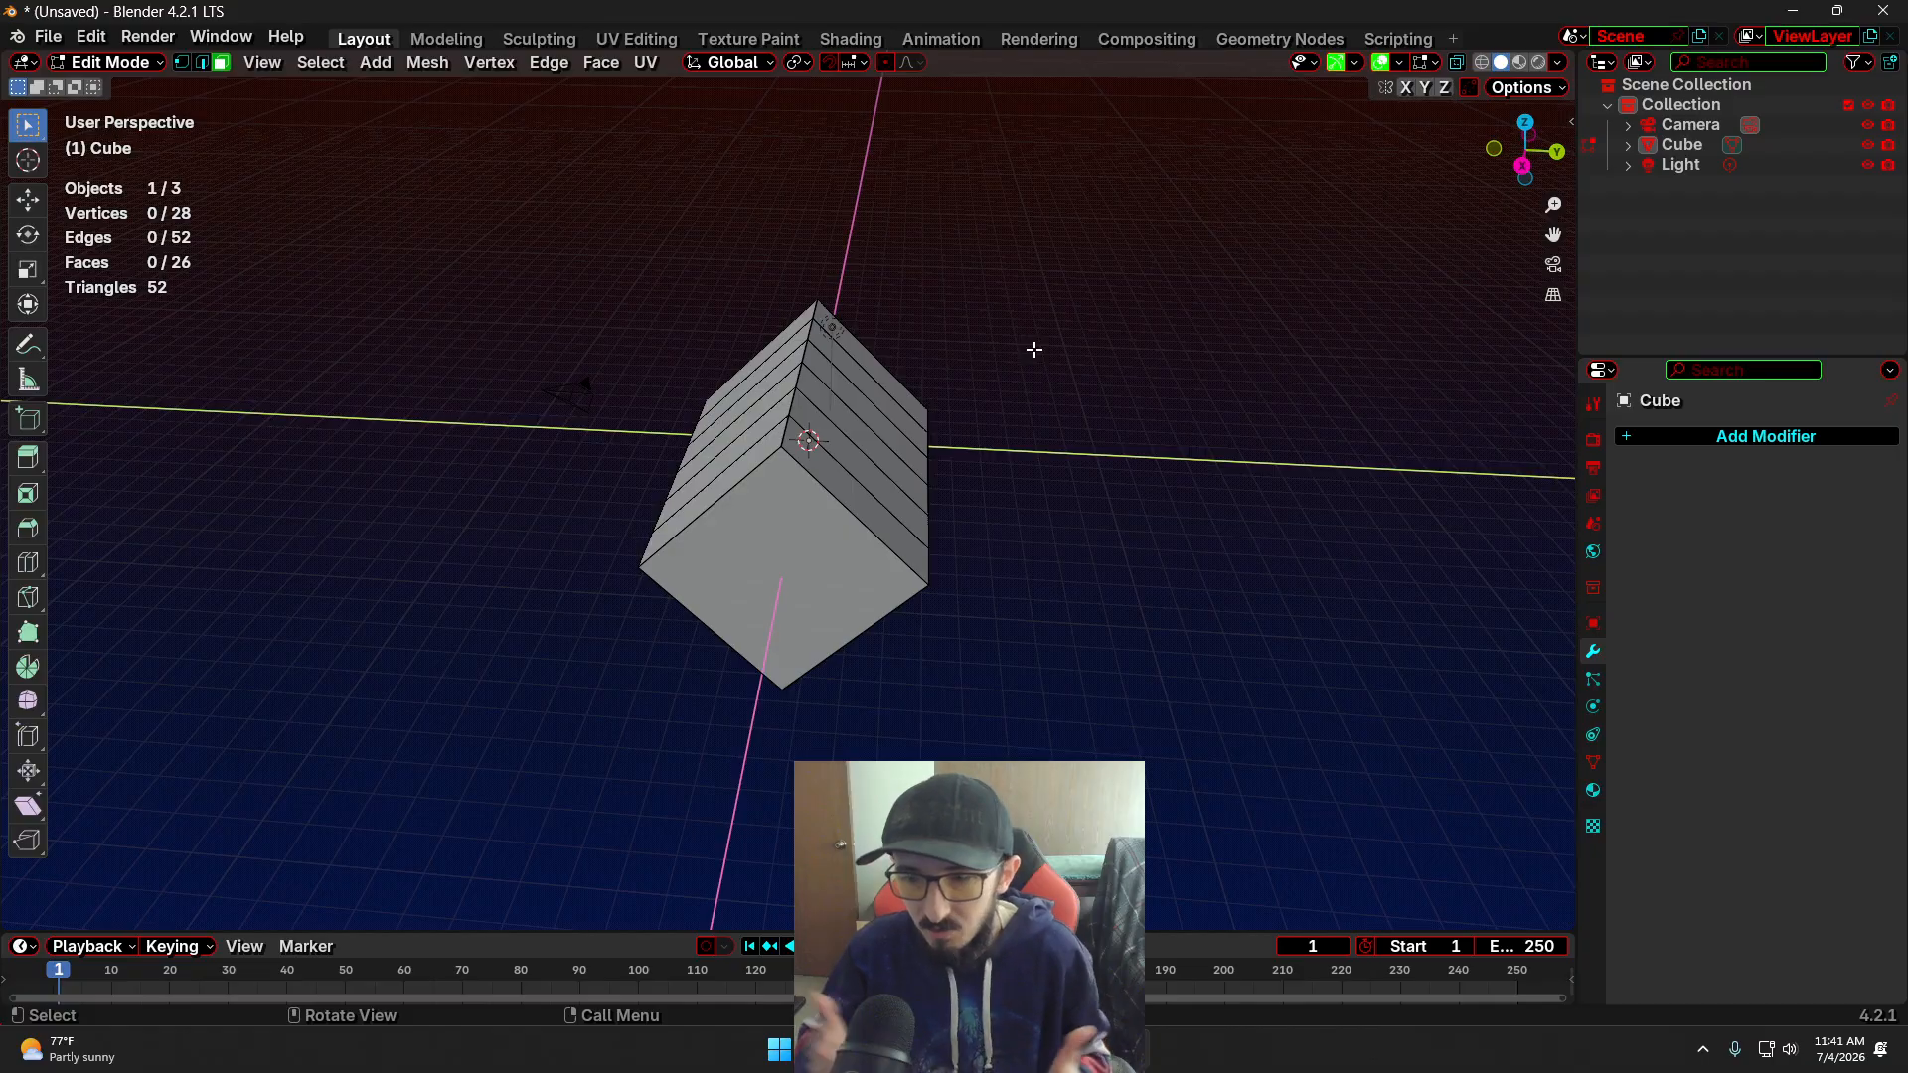
scroll(956, 403, "down", 1)
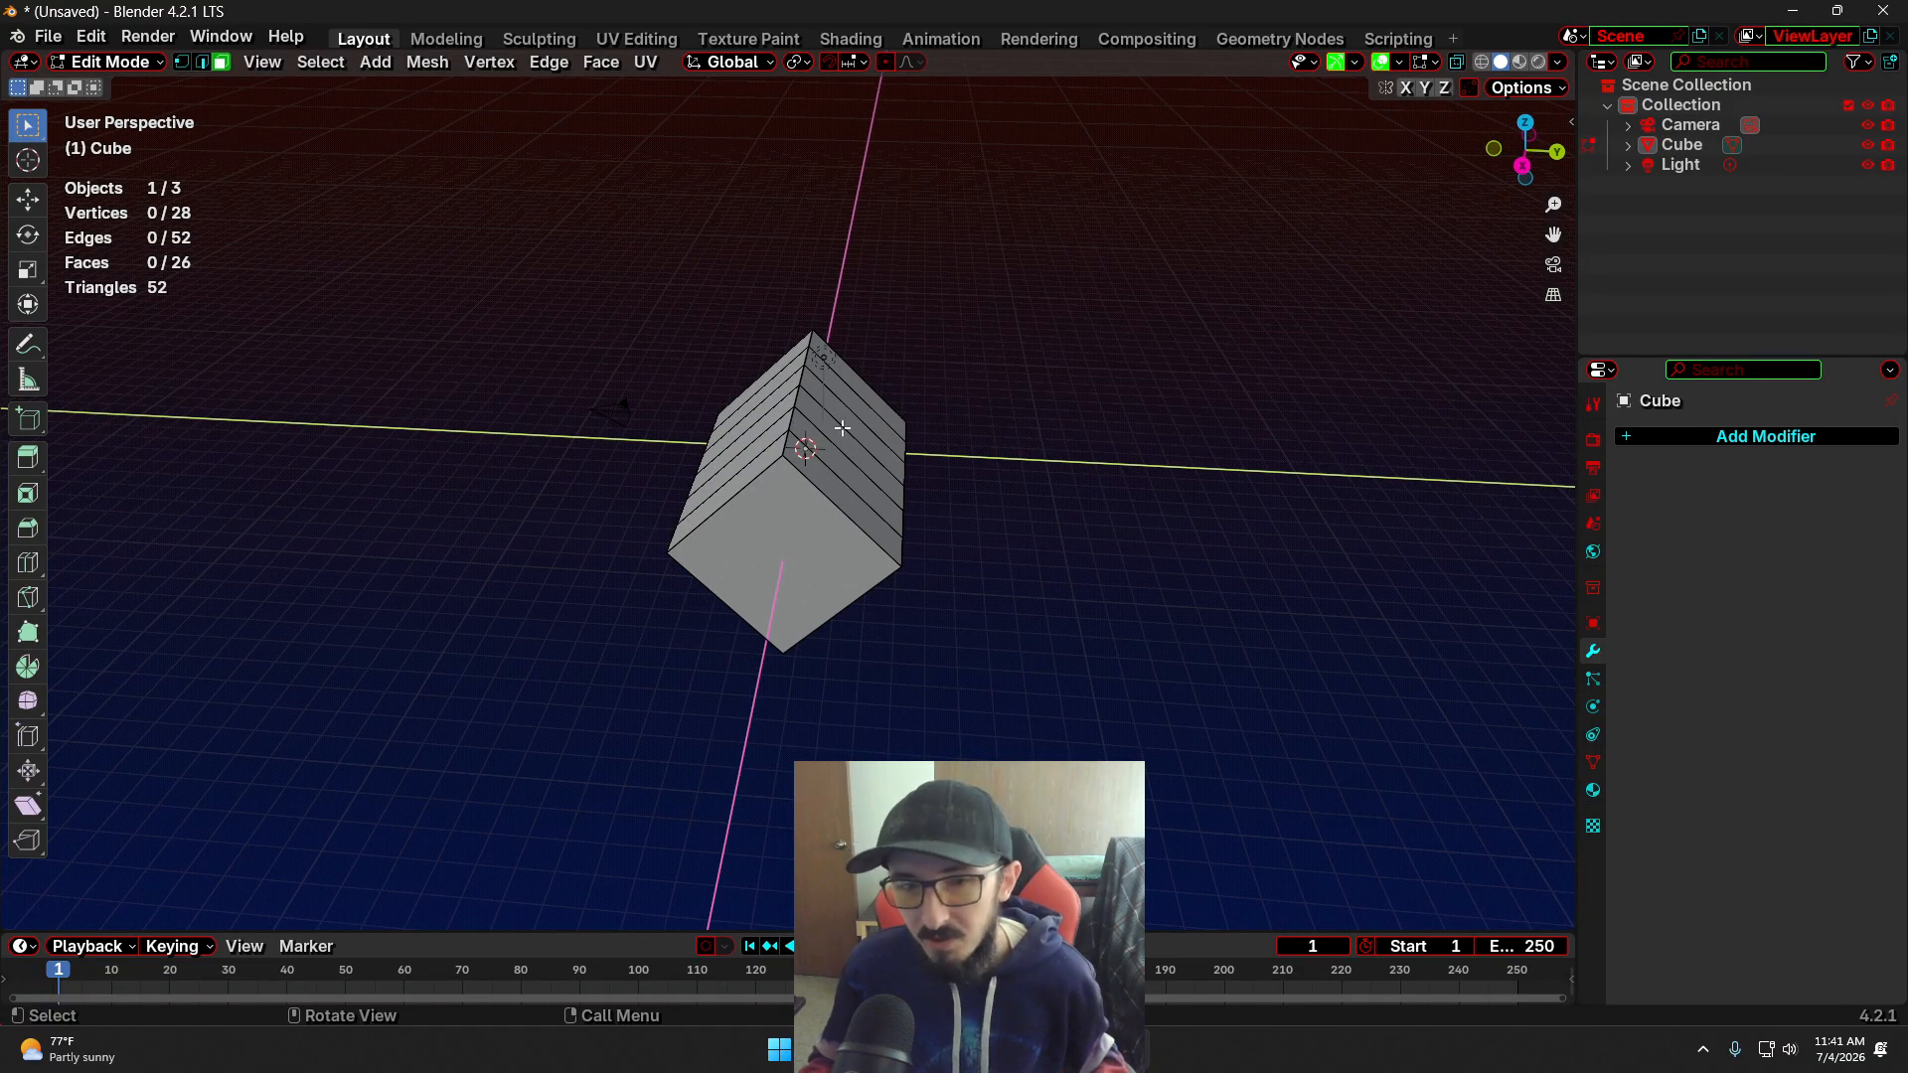
middle_click_drag(951, 505, 989, 609)
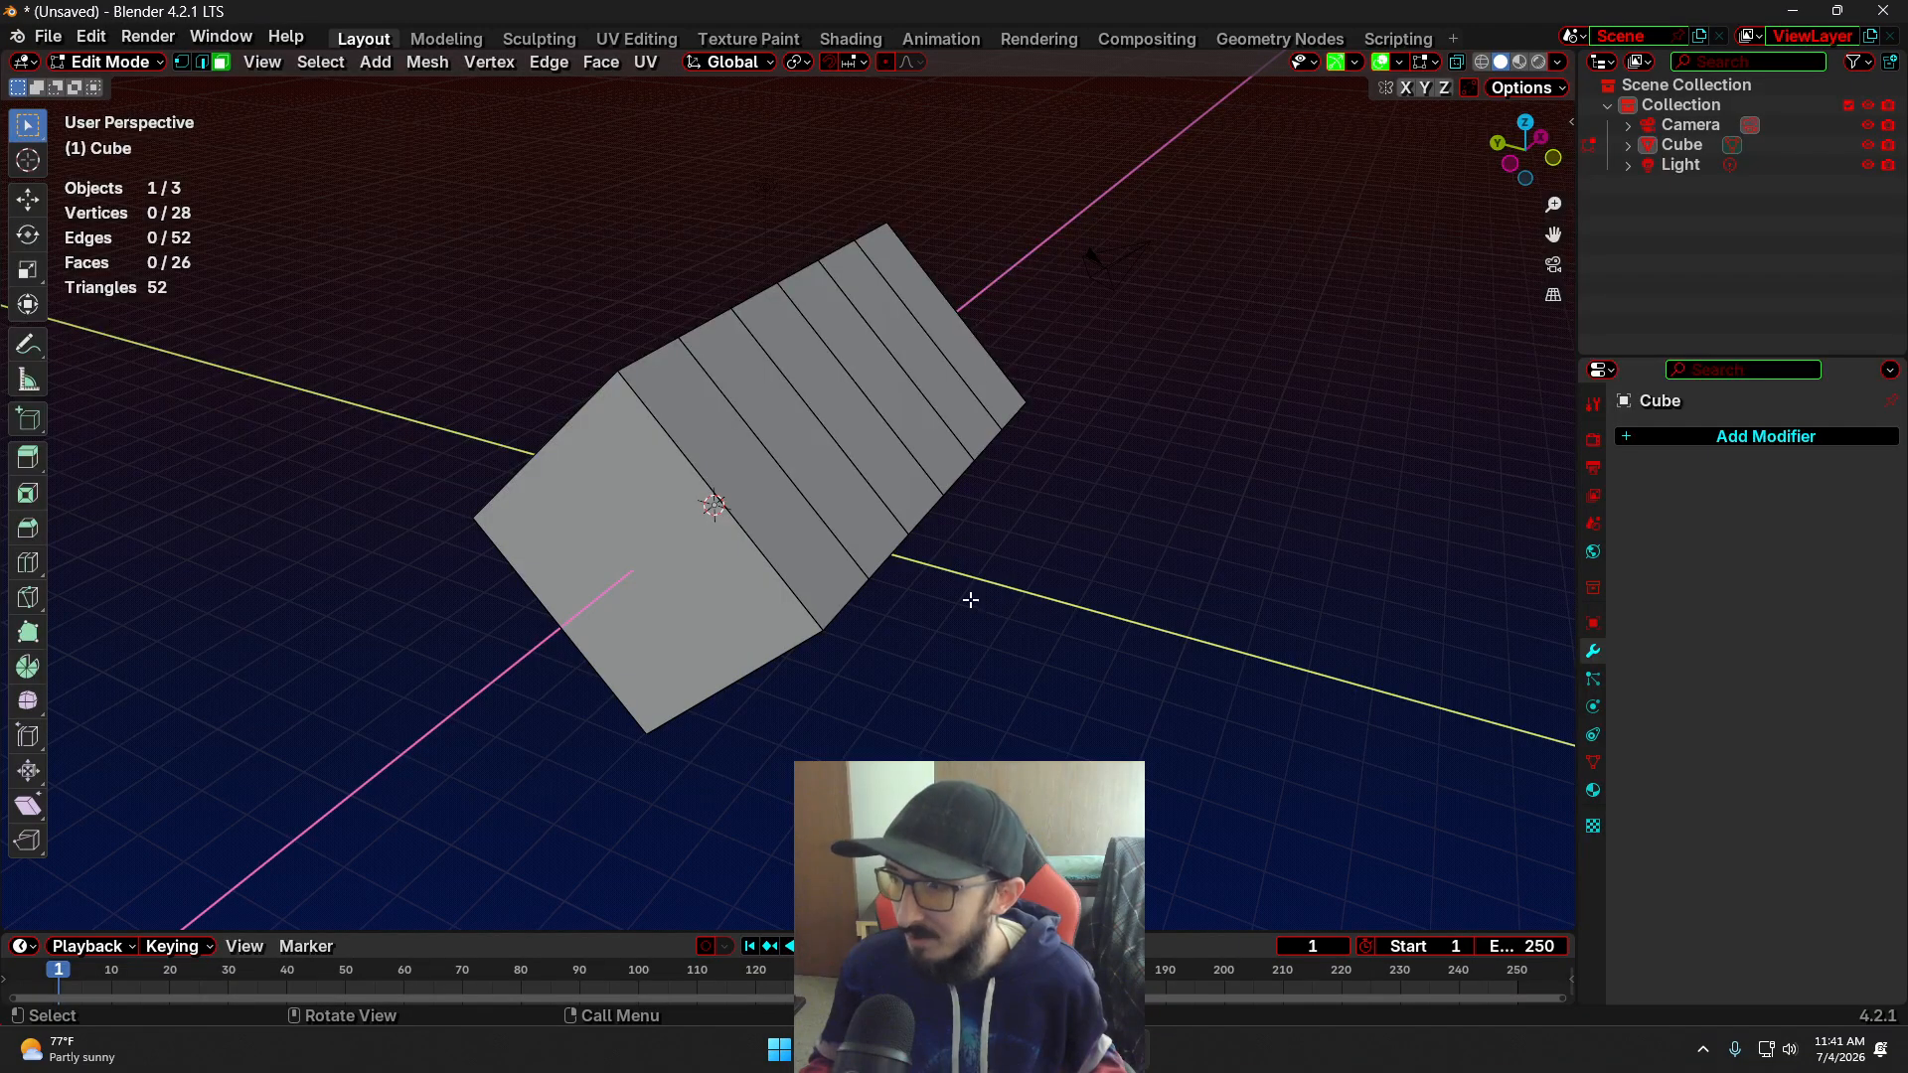
Return to Object Mode and repeatedly select and deselect the whole box, leaving it deselected
key("Tab")
left_click(855, 438)
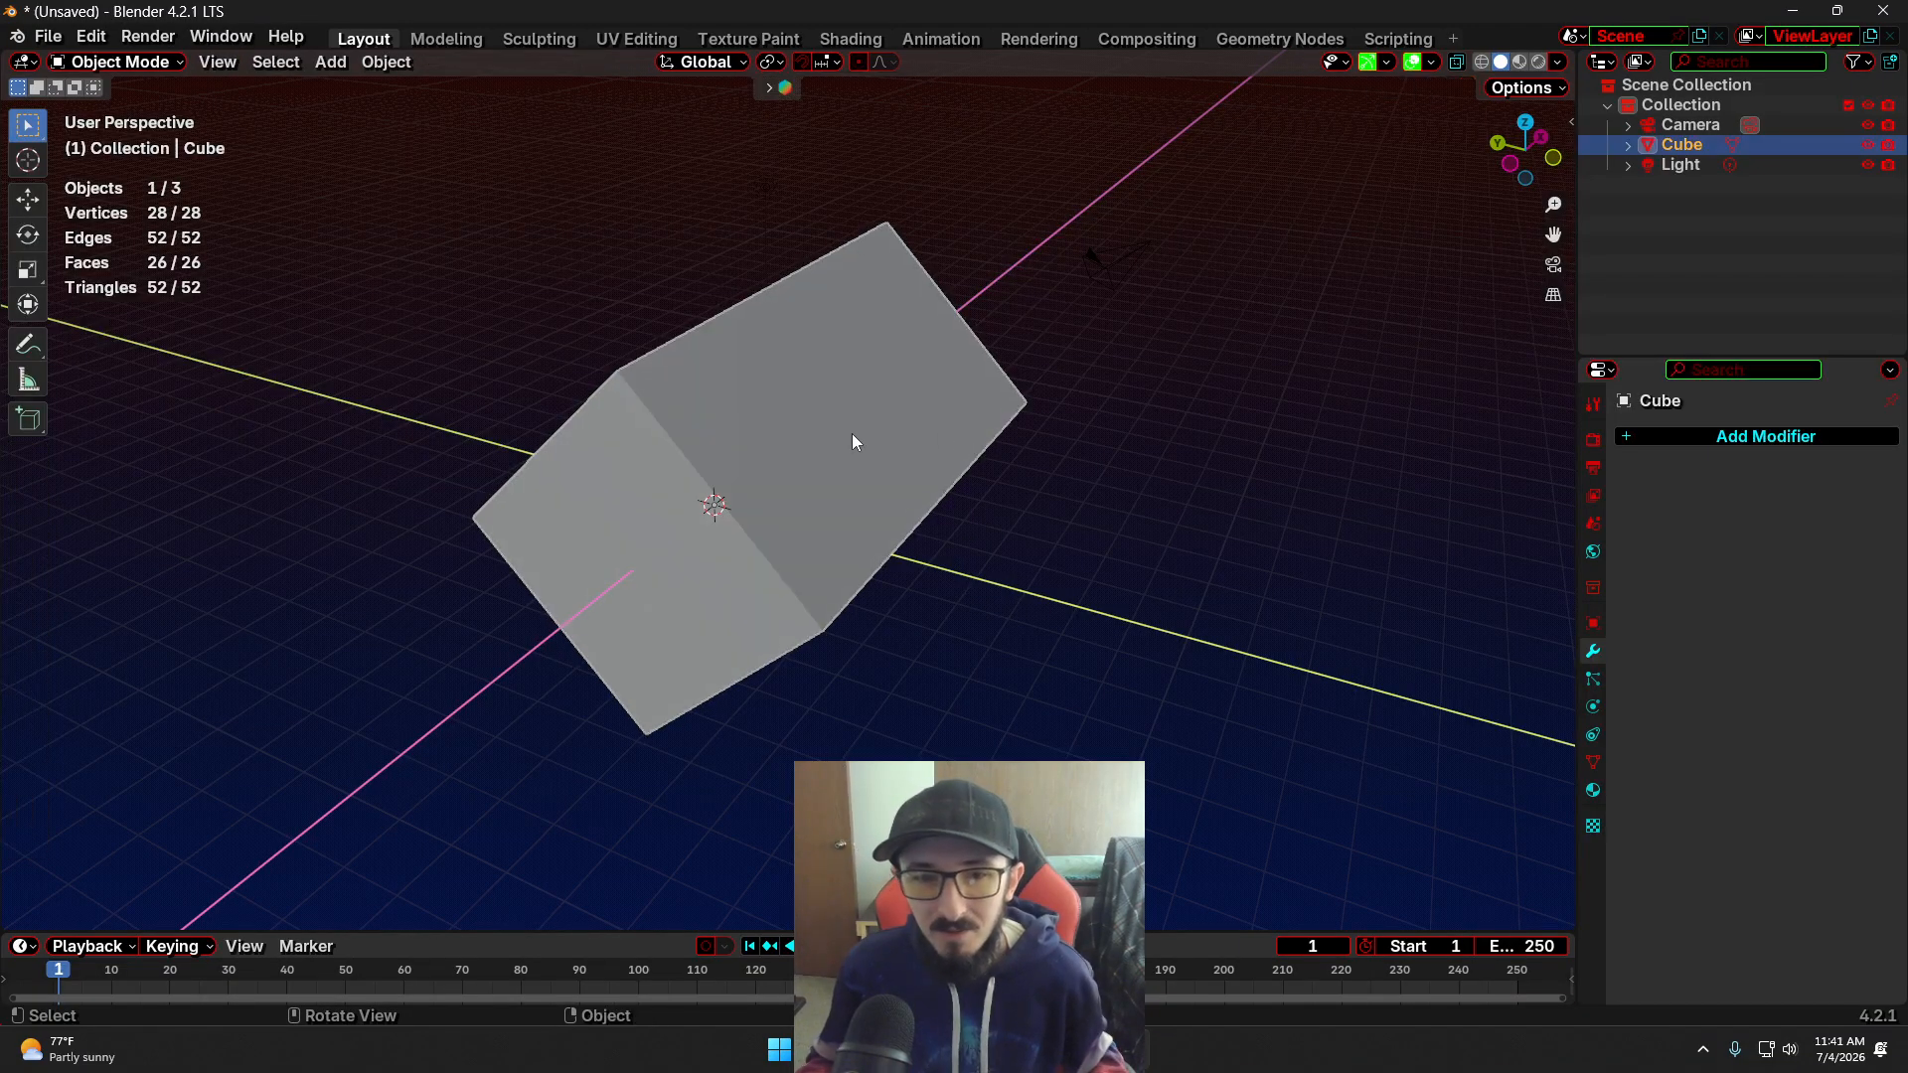
left_click(1071, 544)
left_click(736, 439)
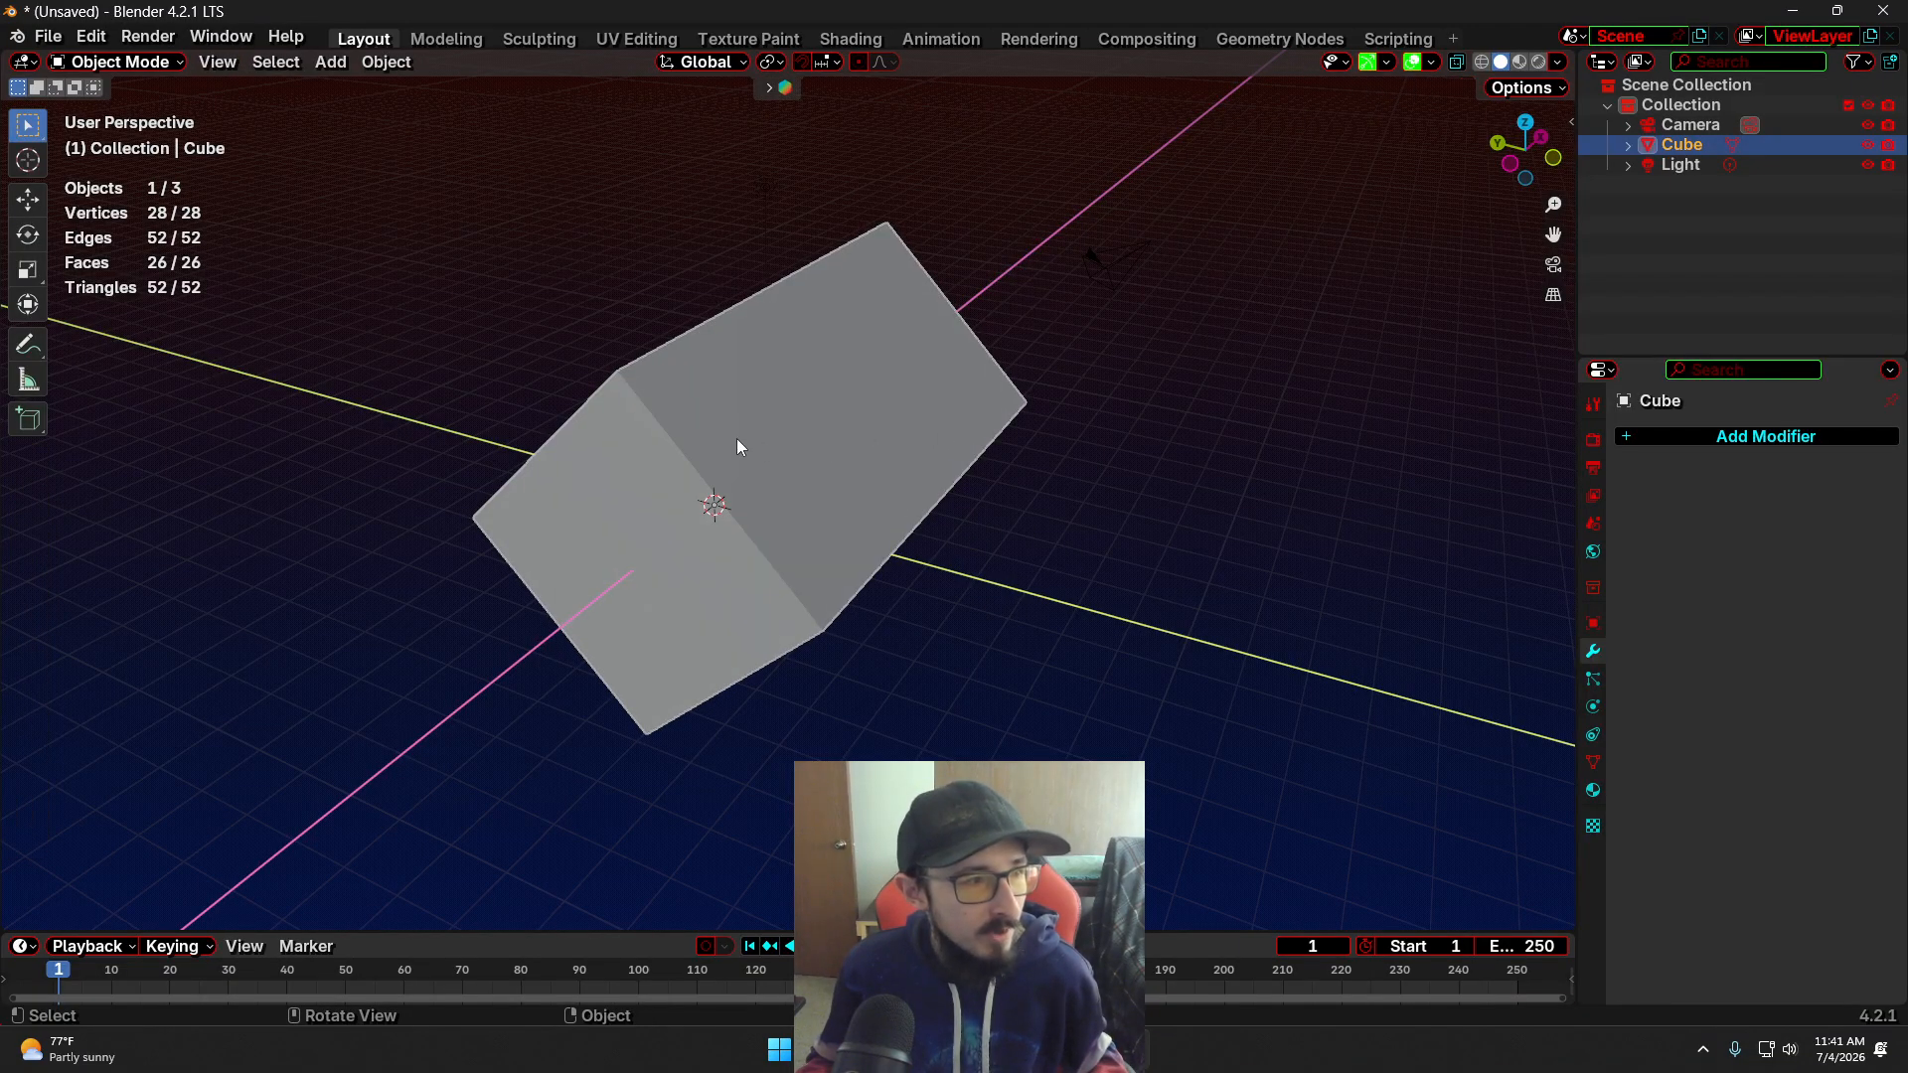
left_click(1112, 541)
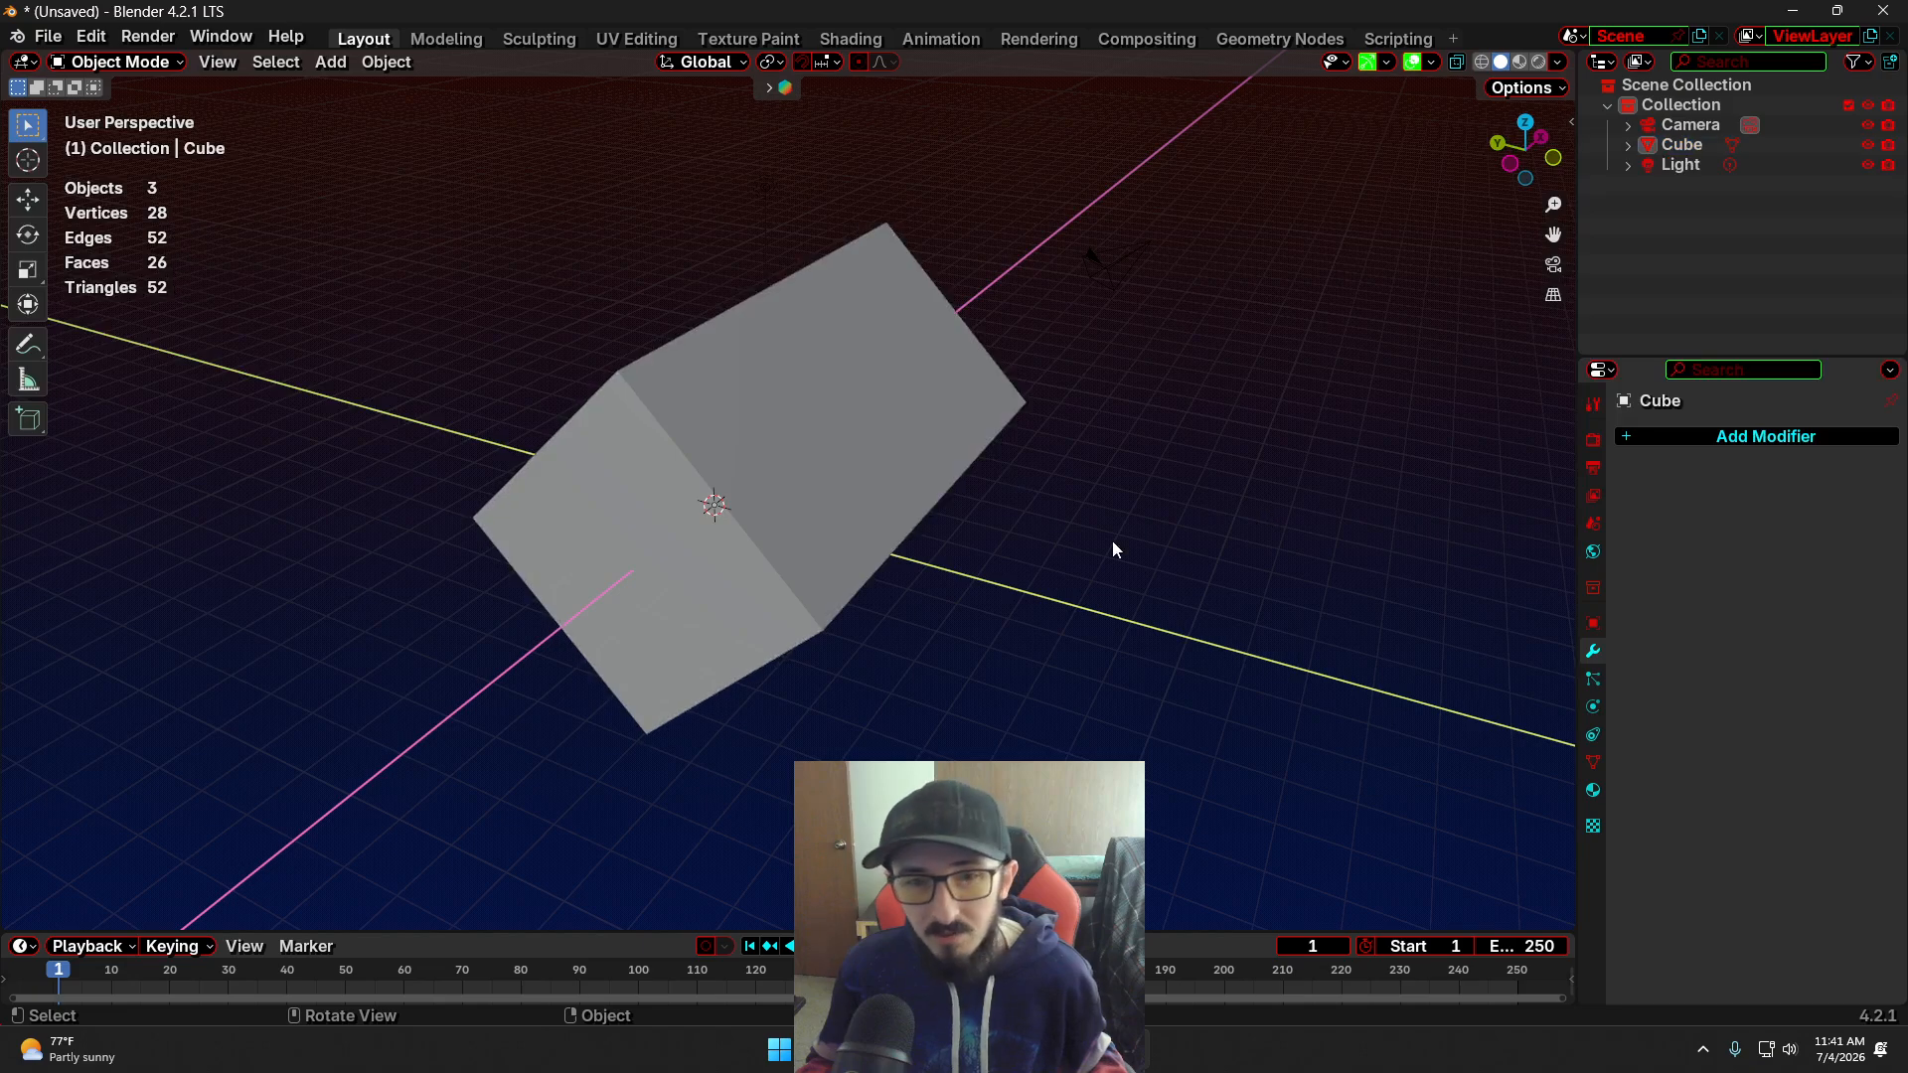
middle_click_drag(1112, 541, 775, 442)
left_click(825, 398)
left_click(531, 581)
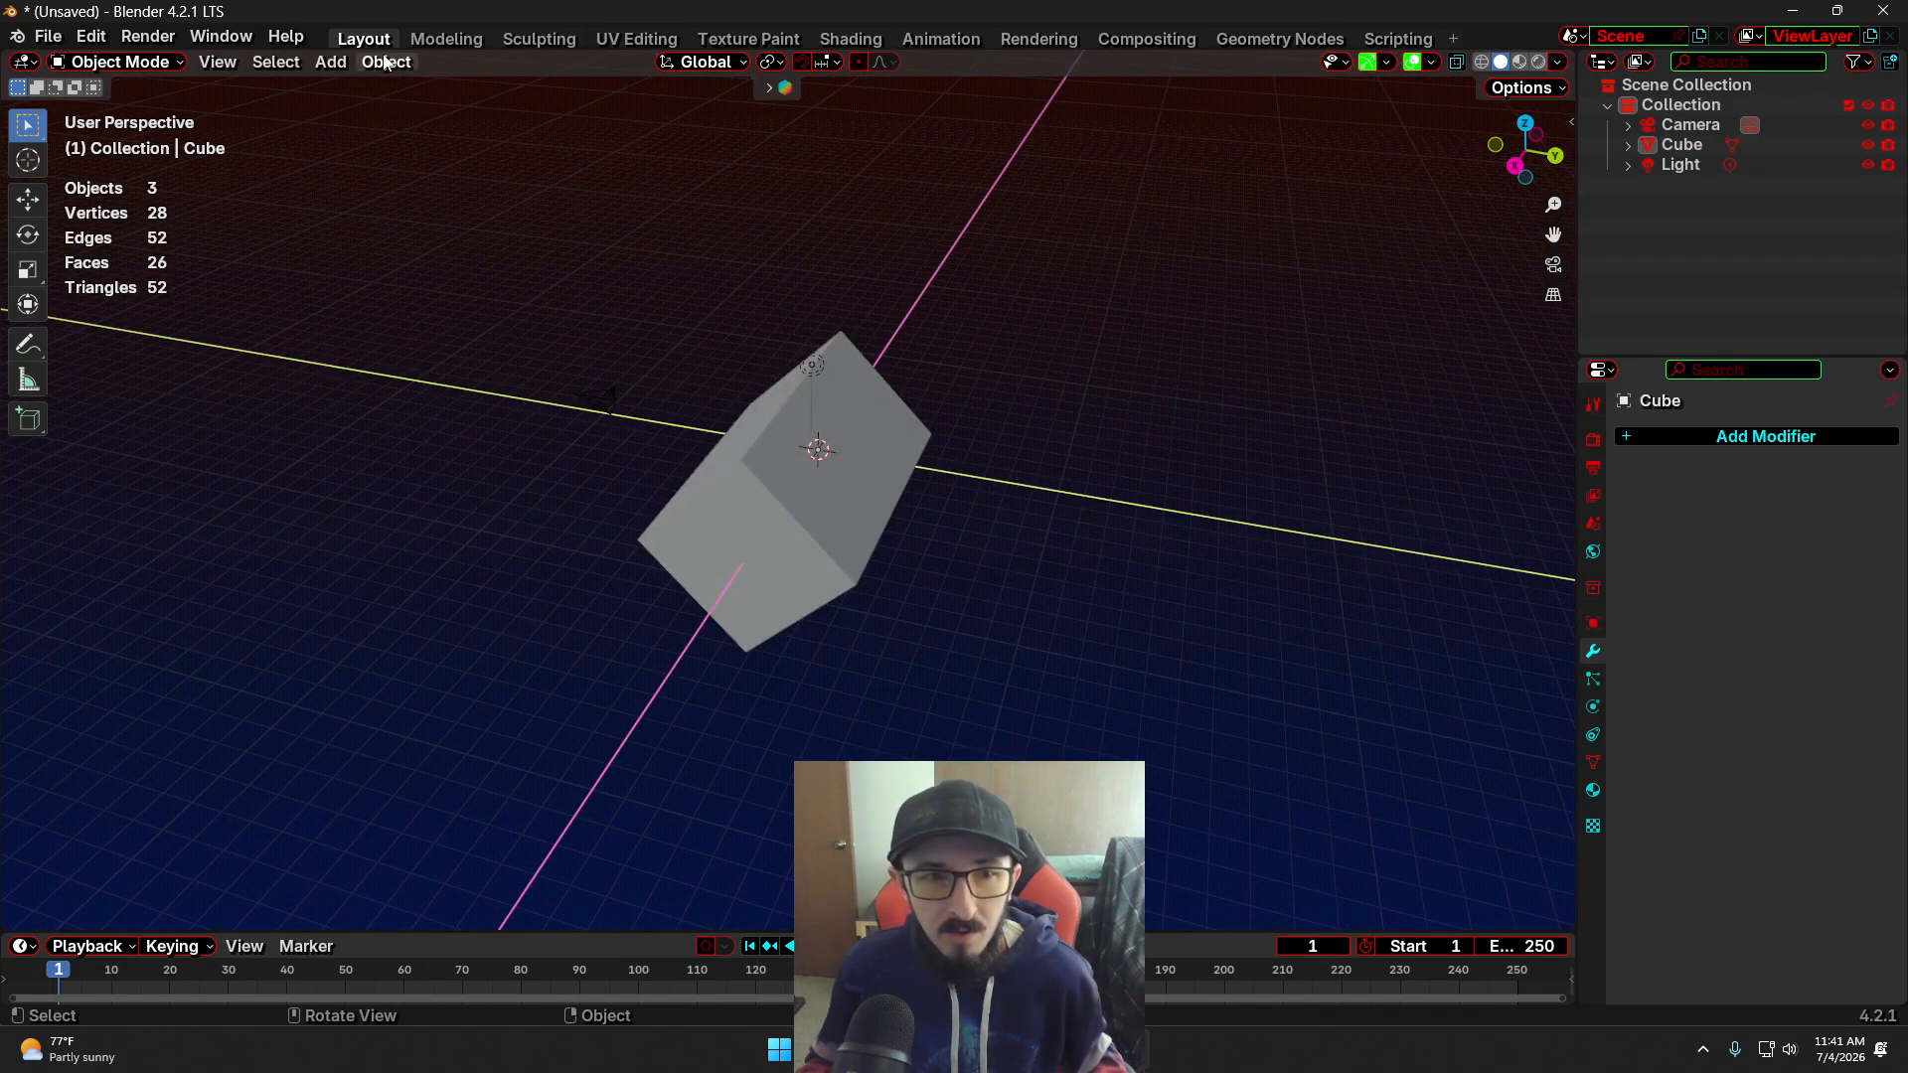
Add a circle mesh with 32 vertices and a 1 m radius at the world origin, deselect it, and undo the addition
left_click(331, 61)
mouse_move(380, 99)
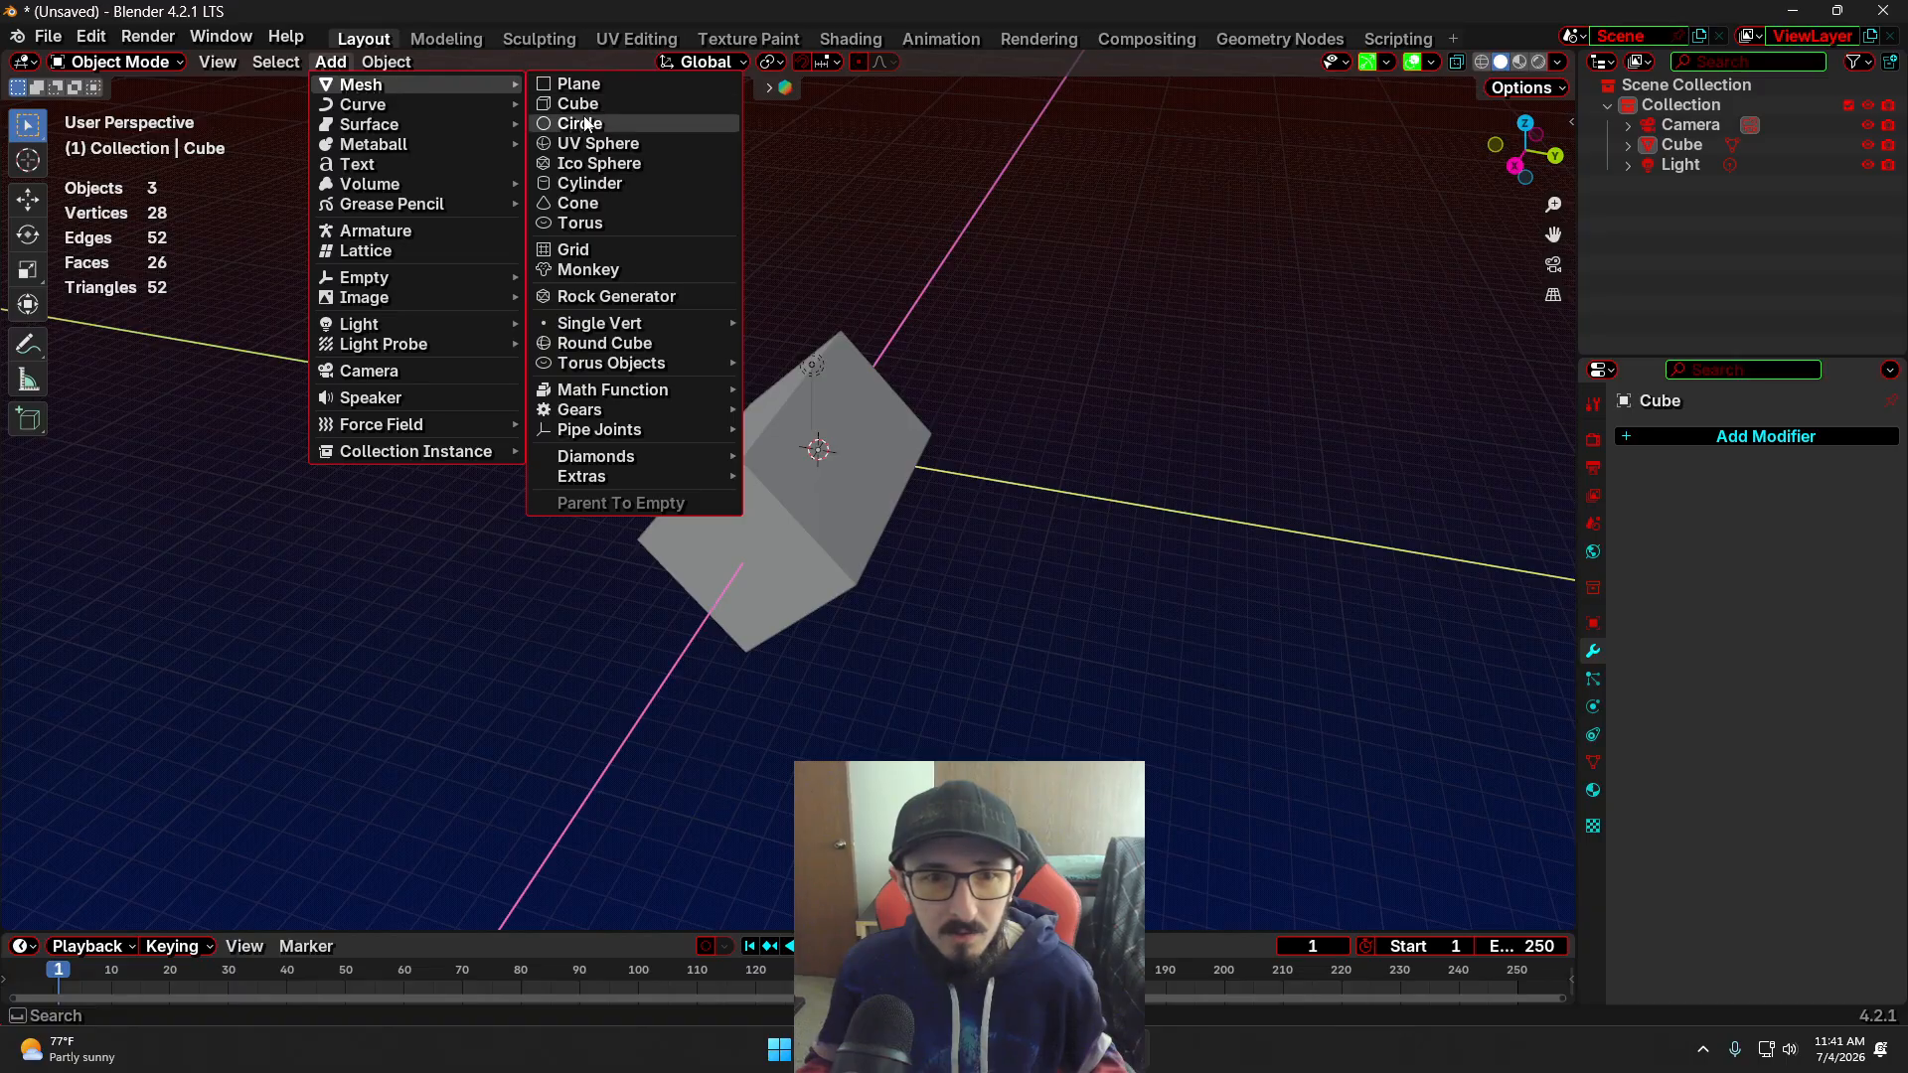
left_click(584, 123)
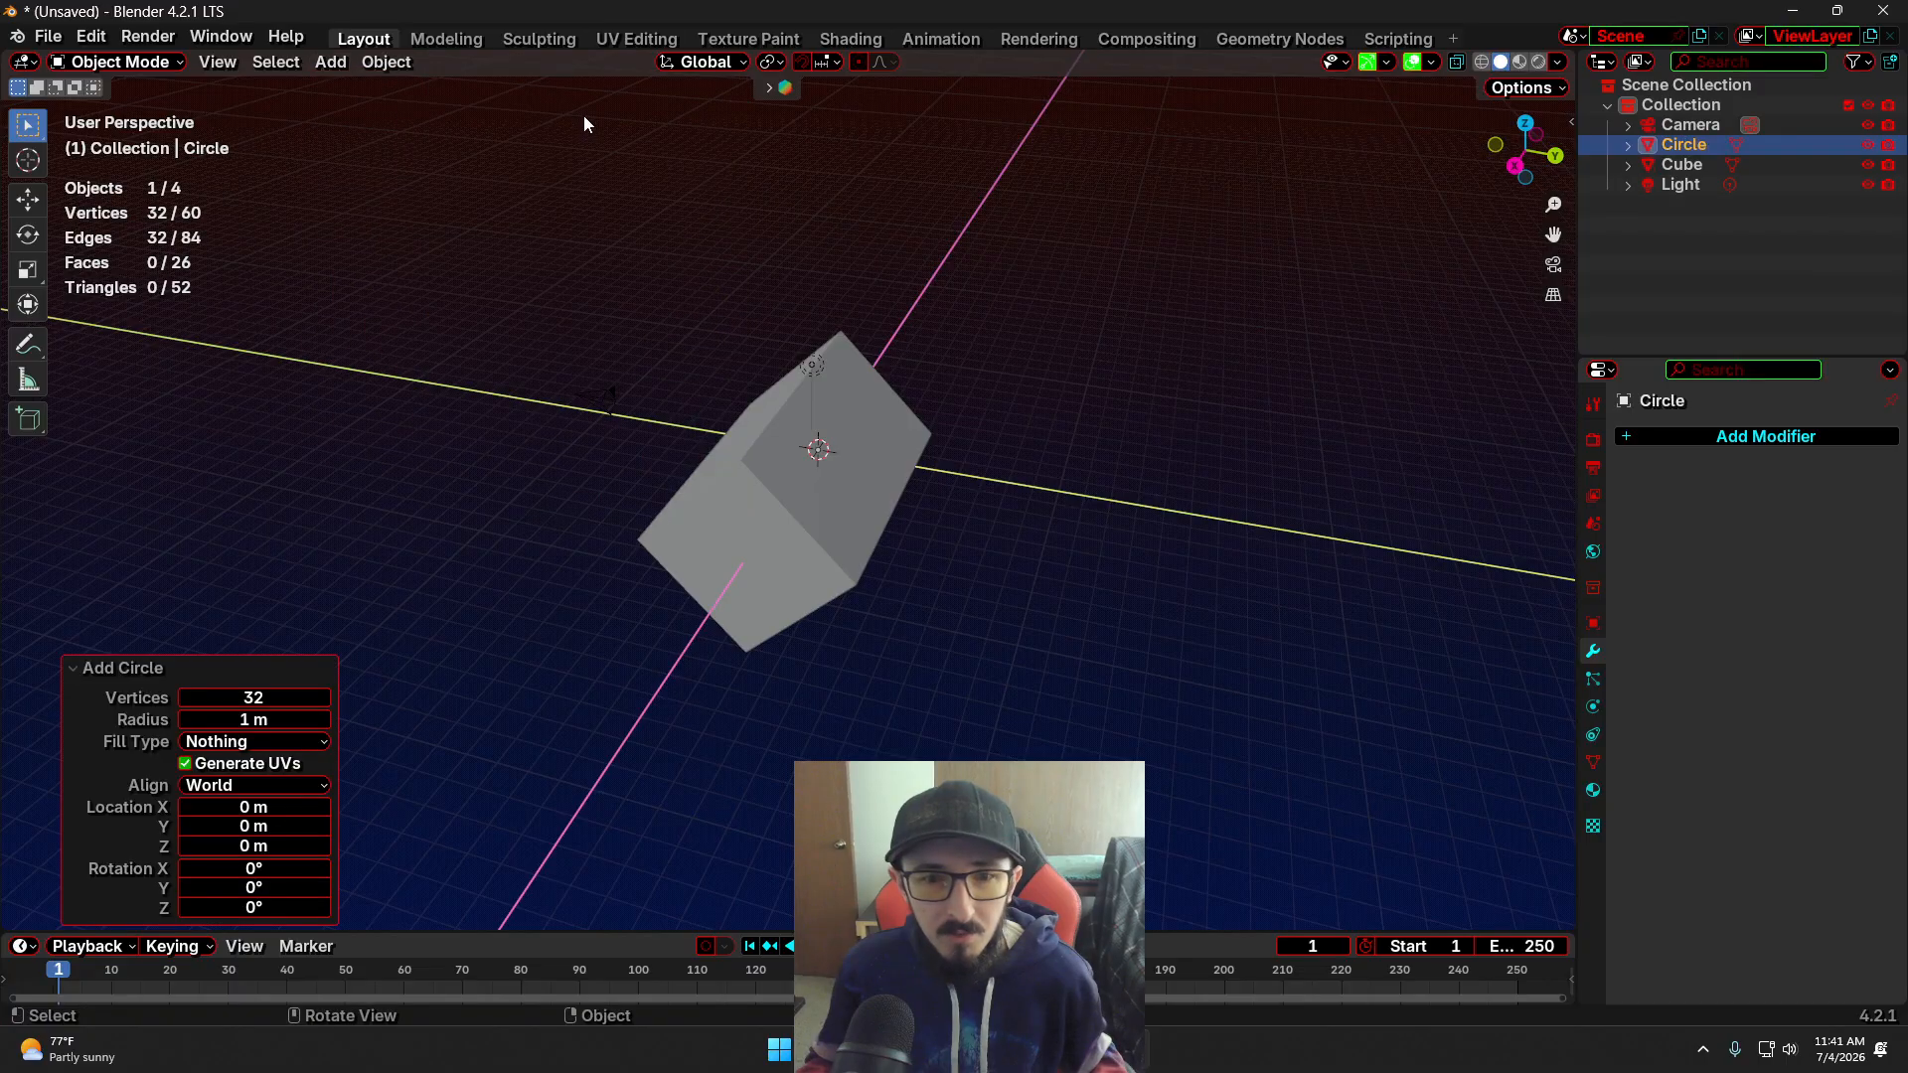
left_click(550, 314)
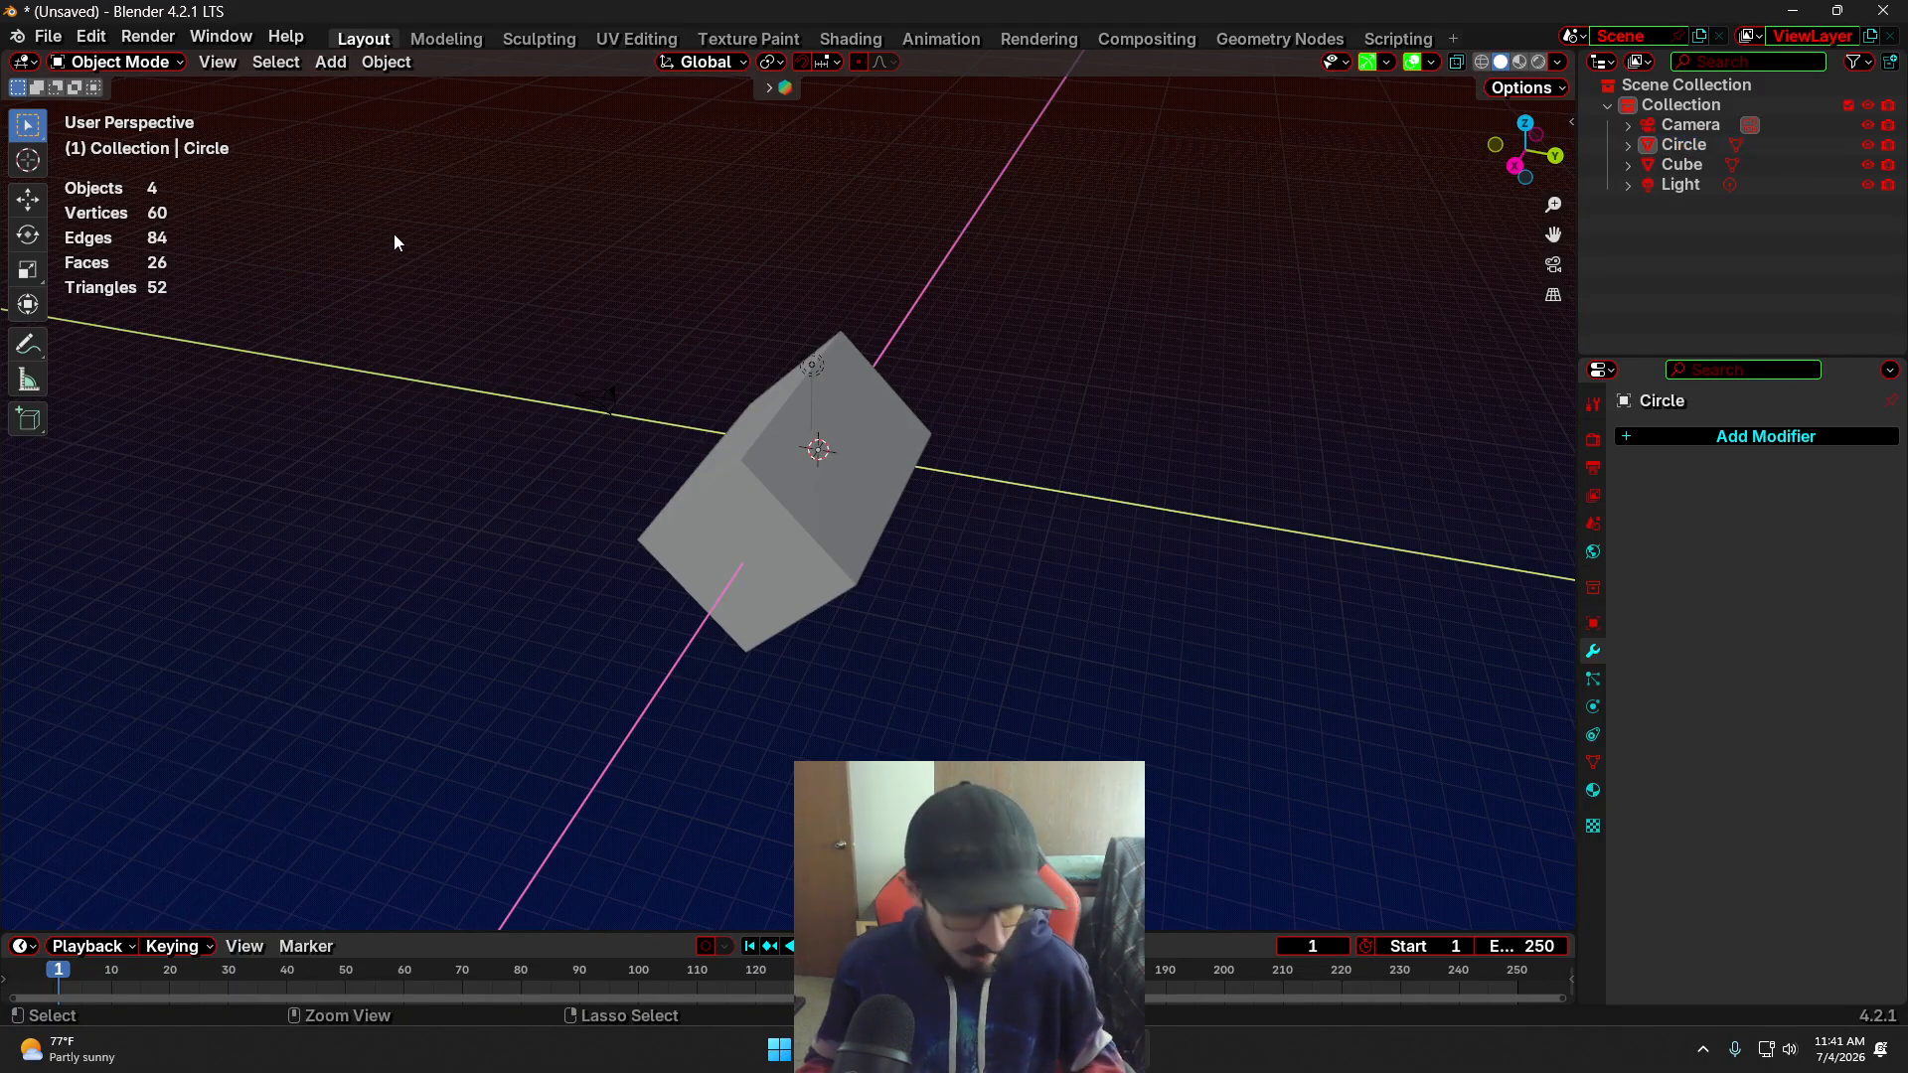
key("ctrl+z")
key("ctrl+z")
Add a UV sphere at the world origin and scale it uniformly by about 4.352 so it protrudes from the box
left_click(331, 62)
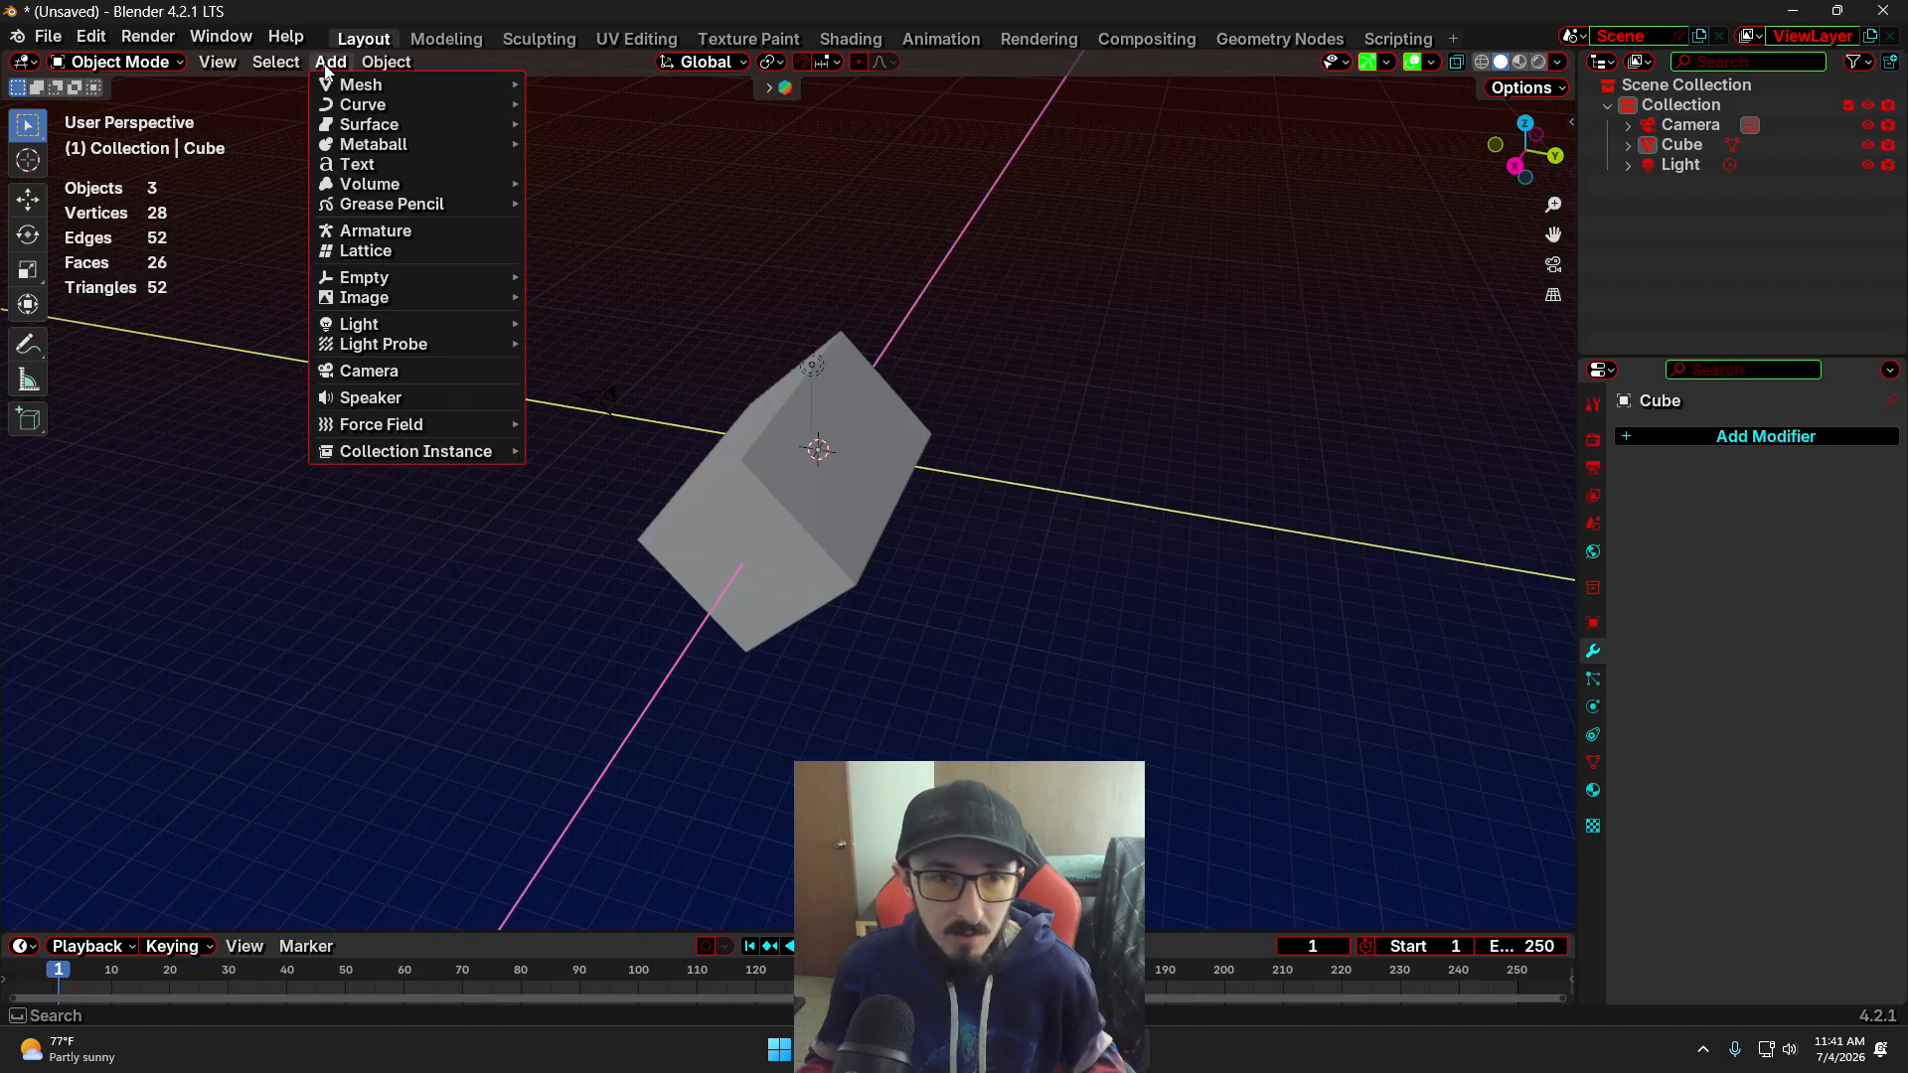
mouse_move(408, 103)
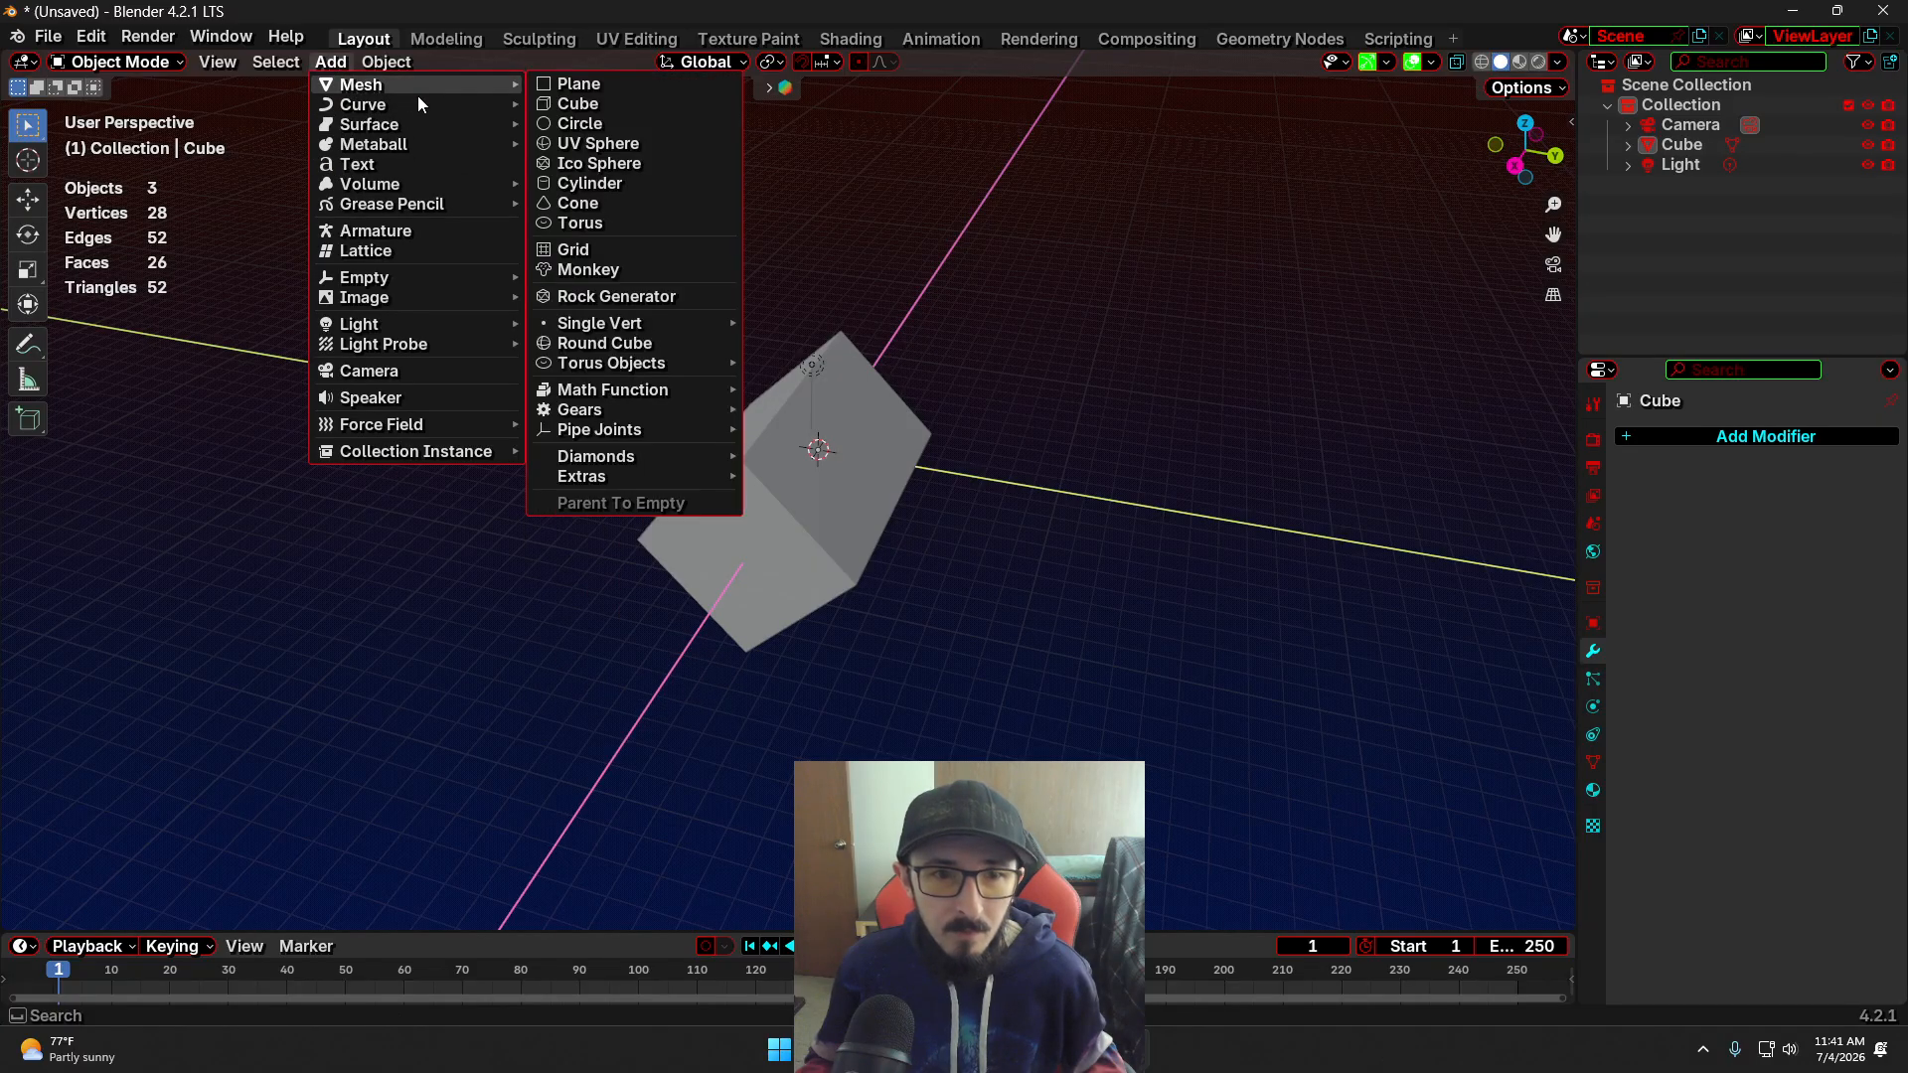
left_click(601, 144)
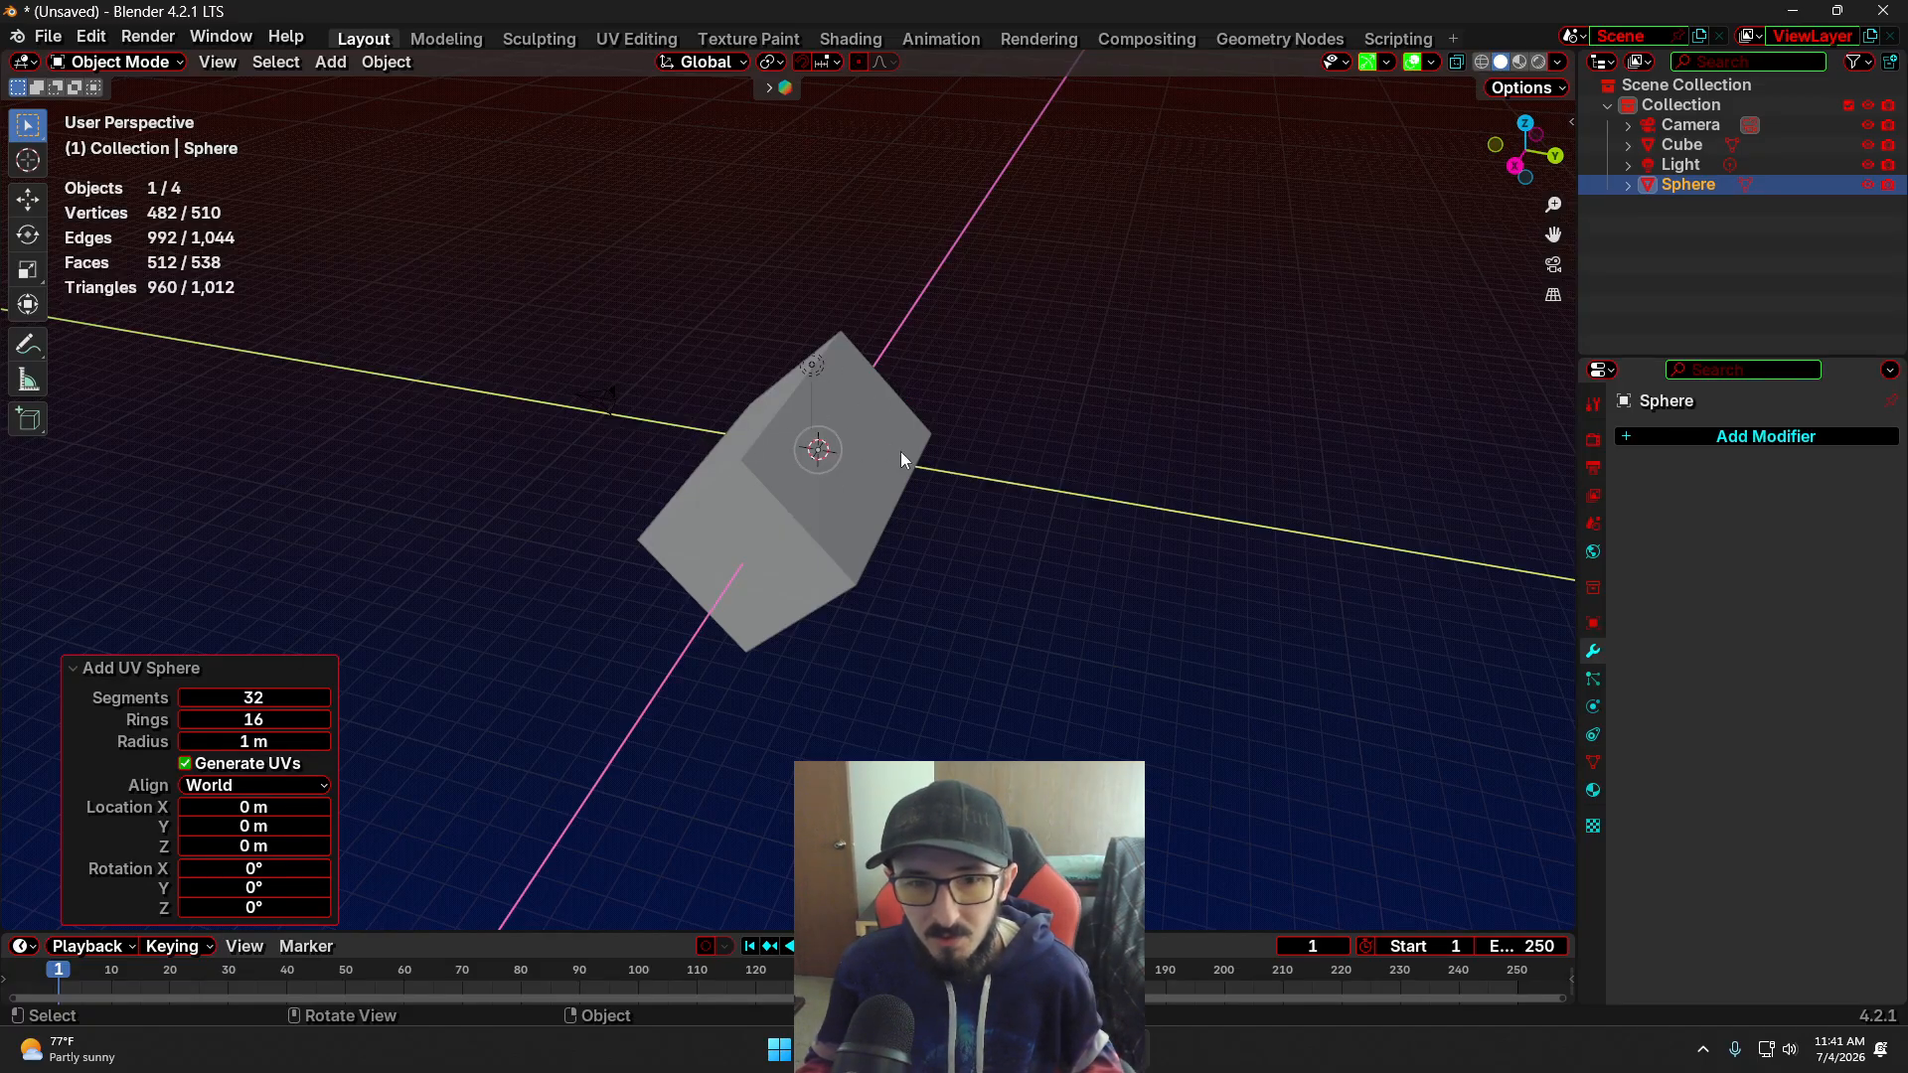
key("s")
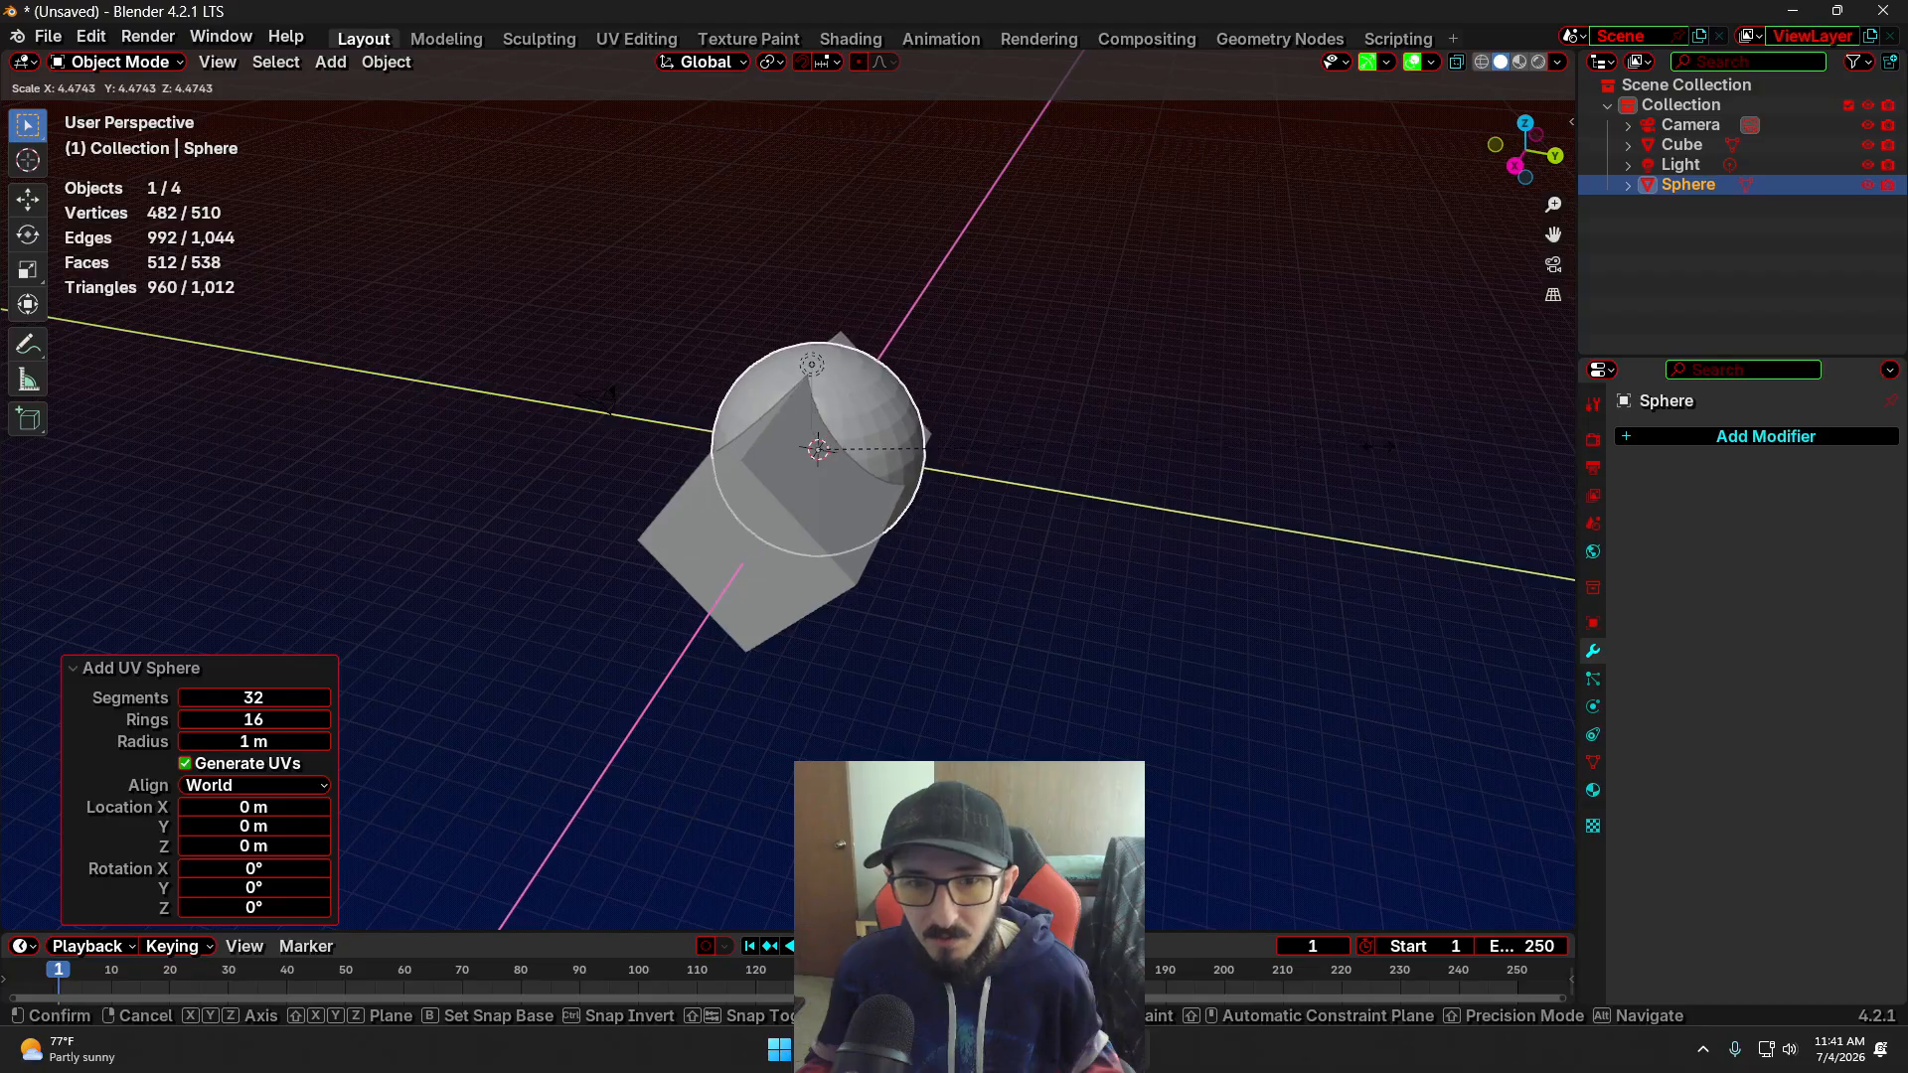
left_click(921, 449)
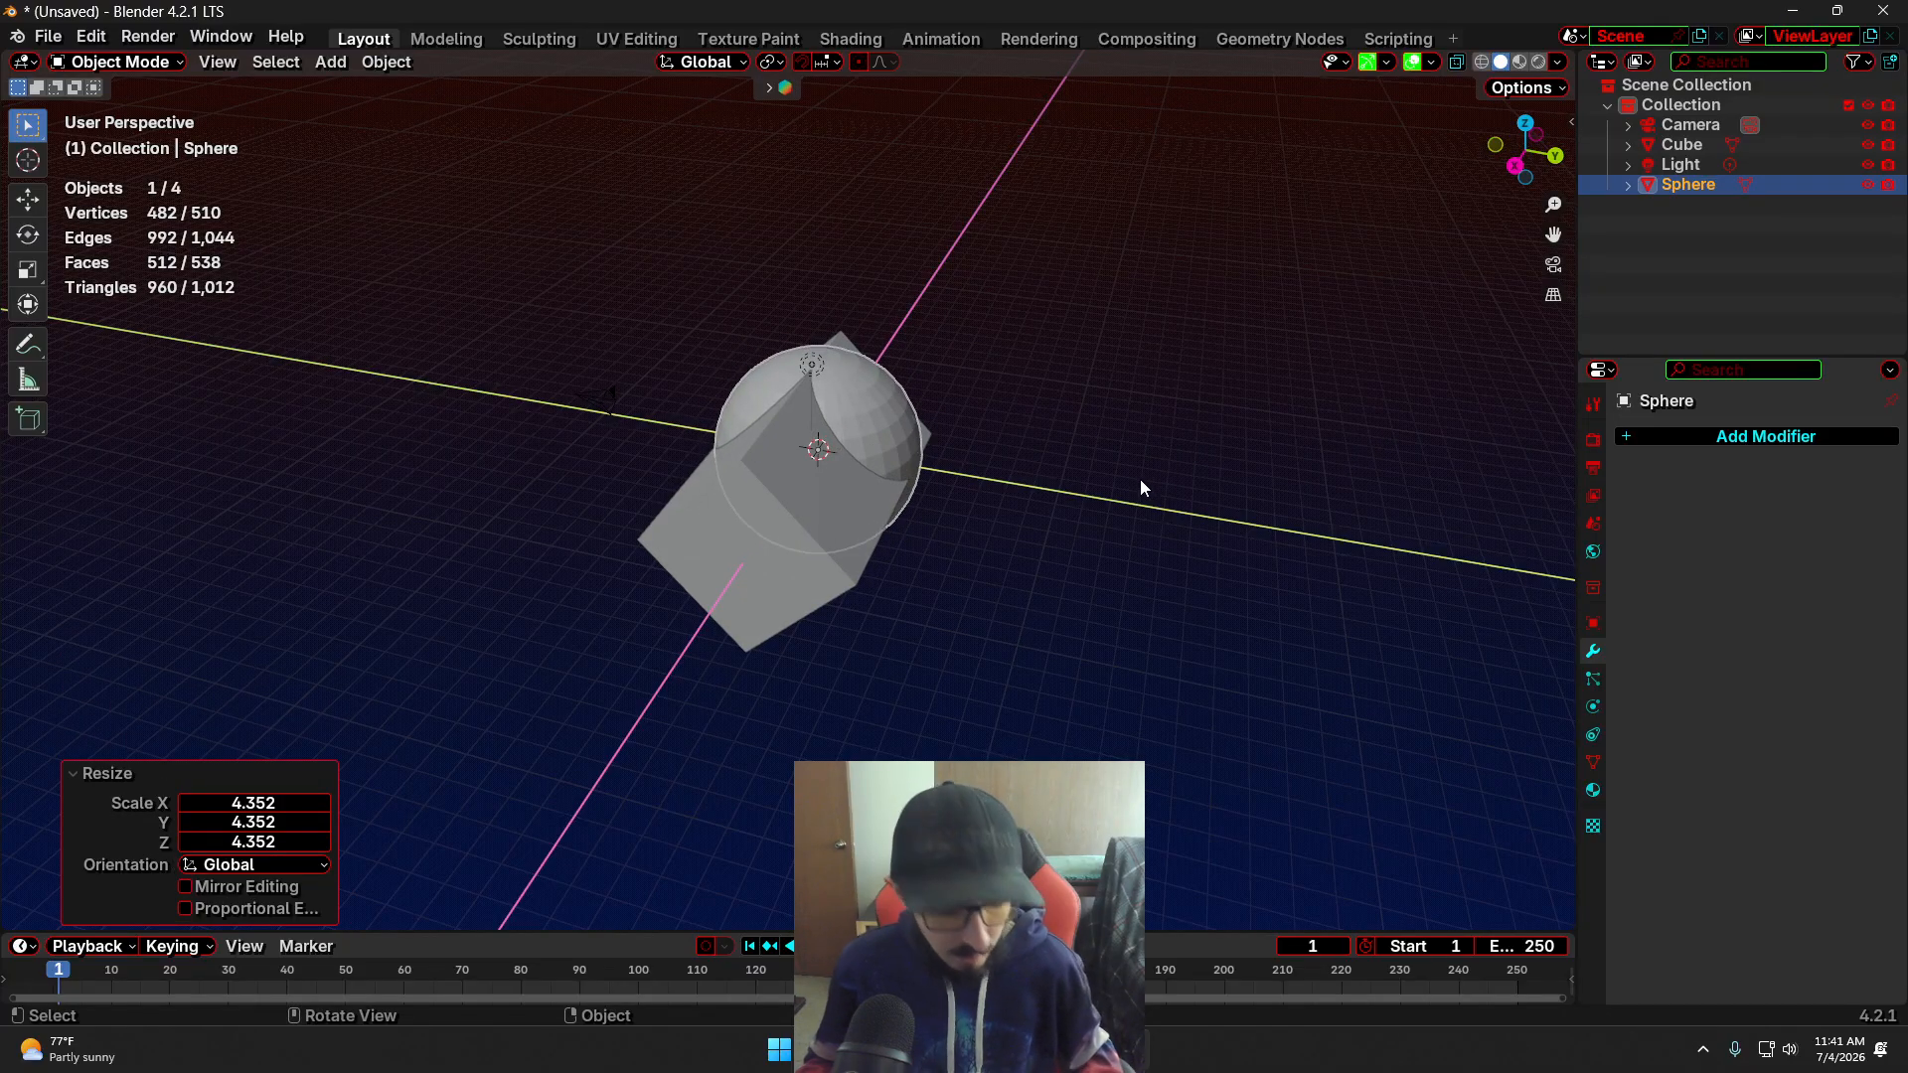
Move the sphere out of the box toward the negative Y side, deselect it, and view both objects from several angles
key("g")
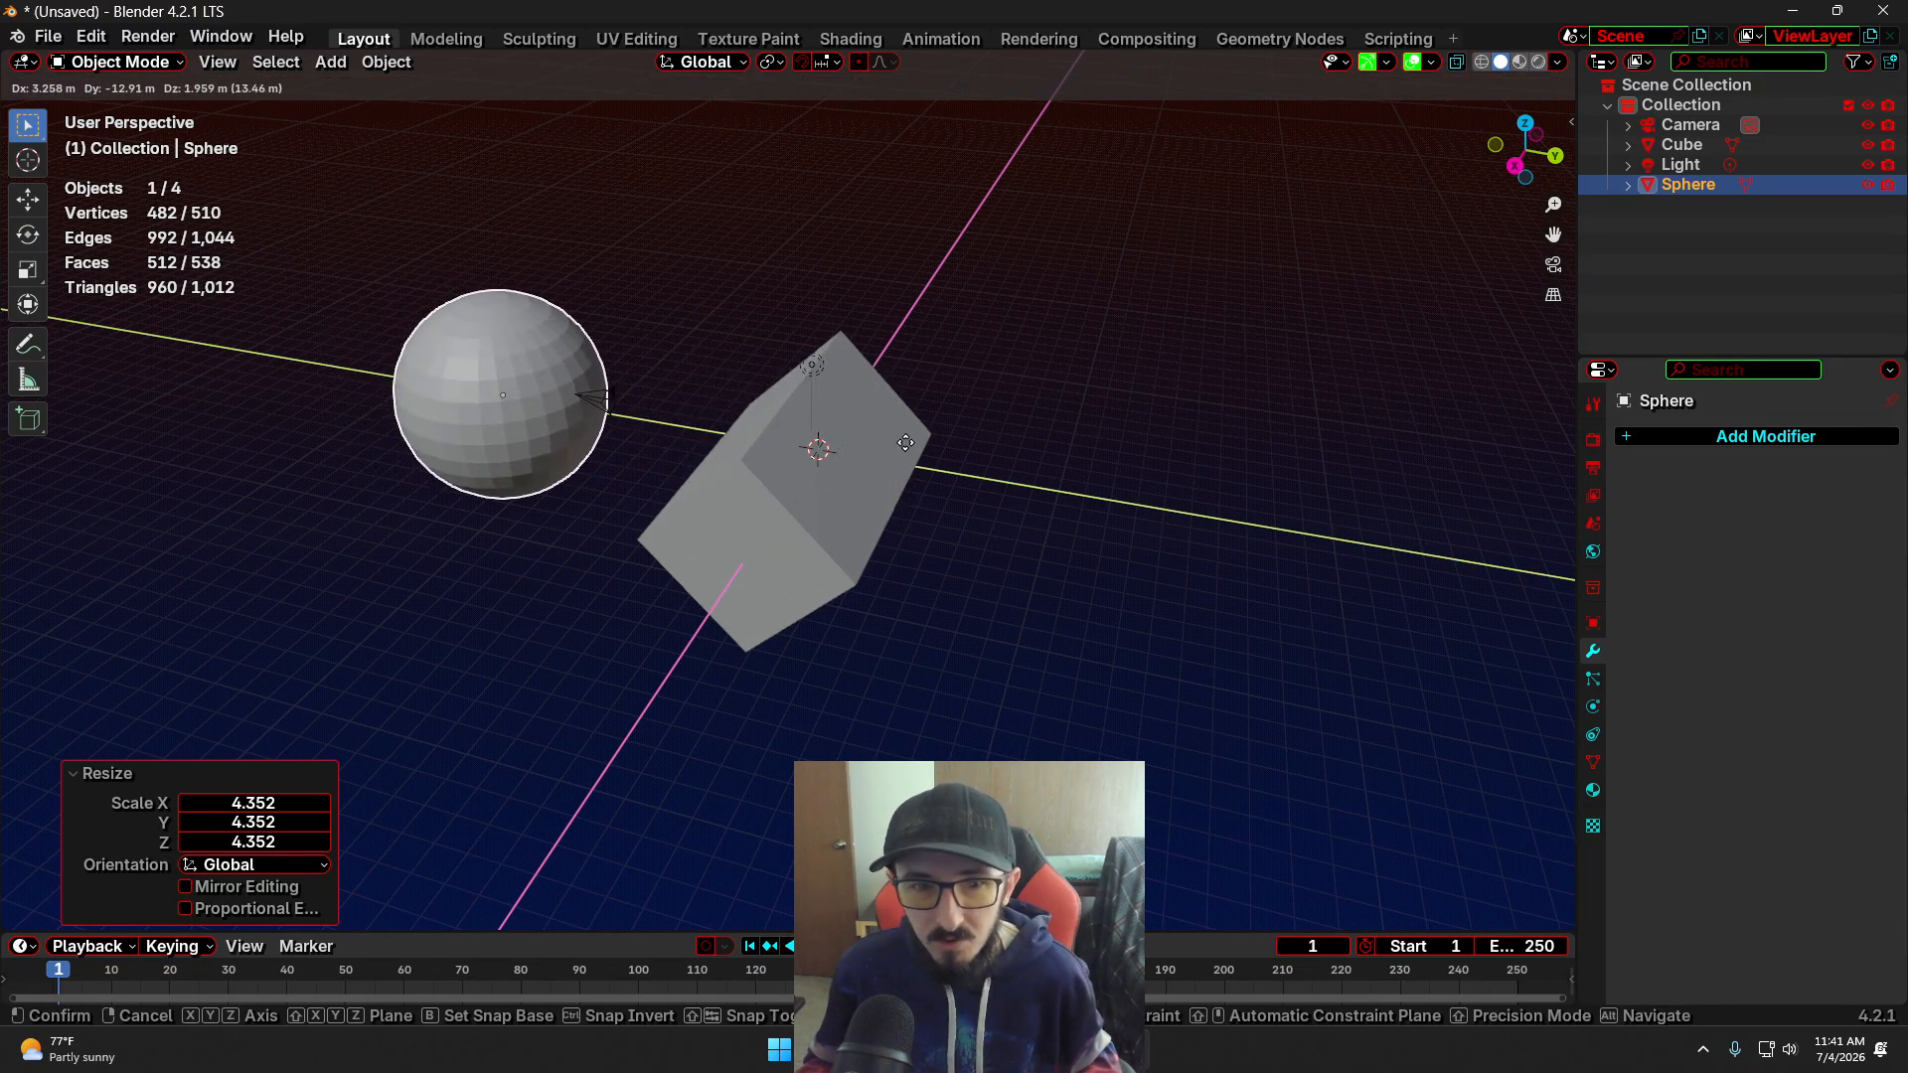
left_click(884, 442)
left_click(1140, 588)
middle_click_drag(1120, 604, 738, 491)
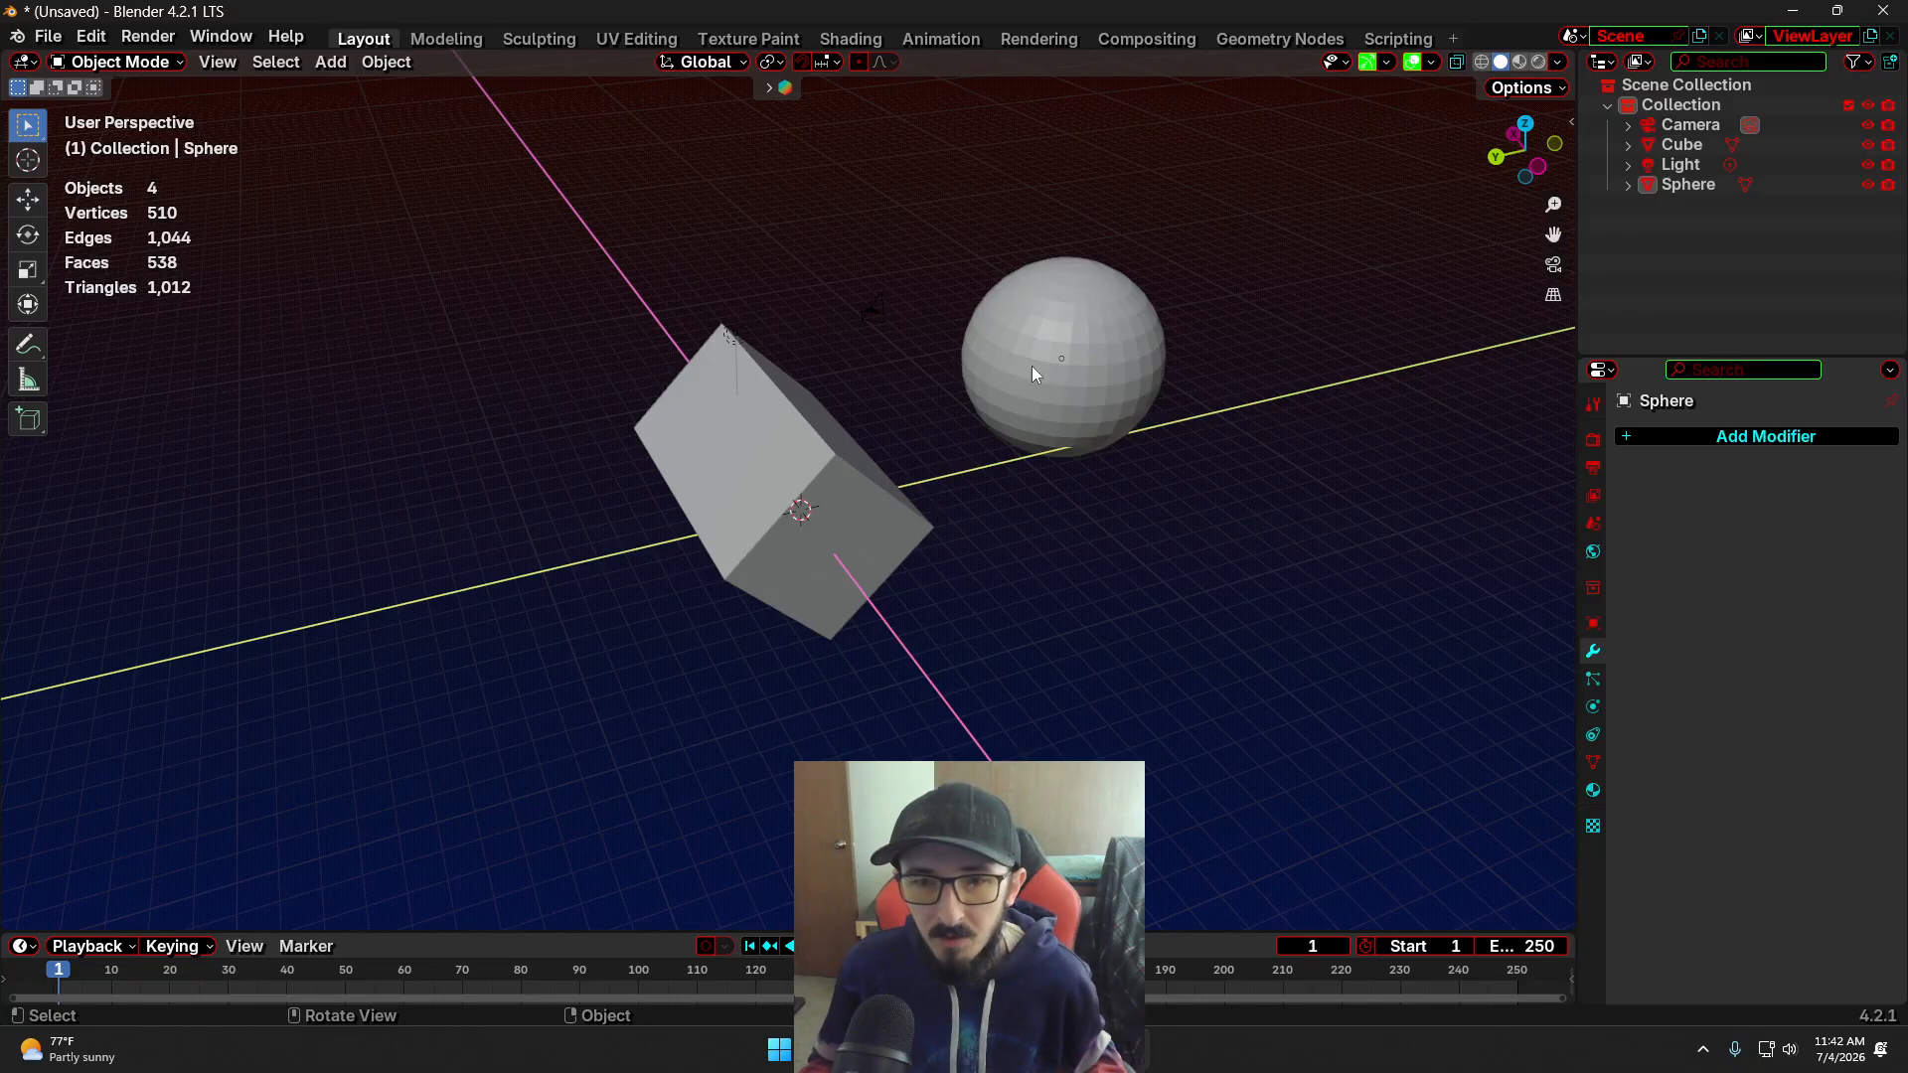
middle_click_drag(945, 481, 966, 344)
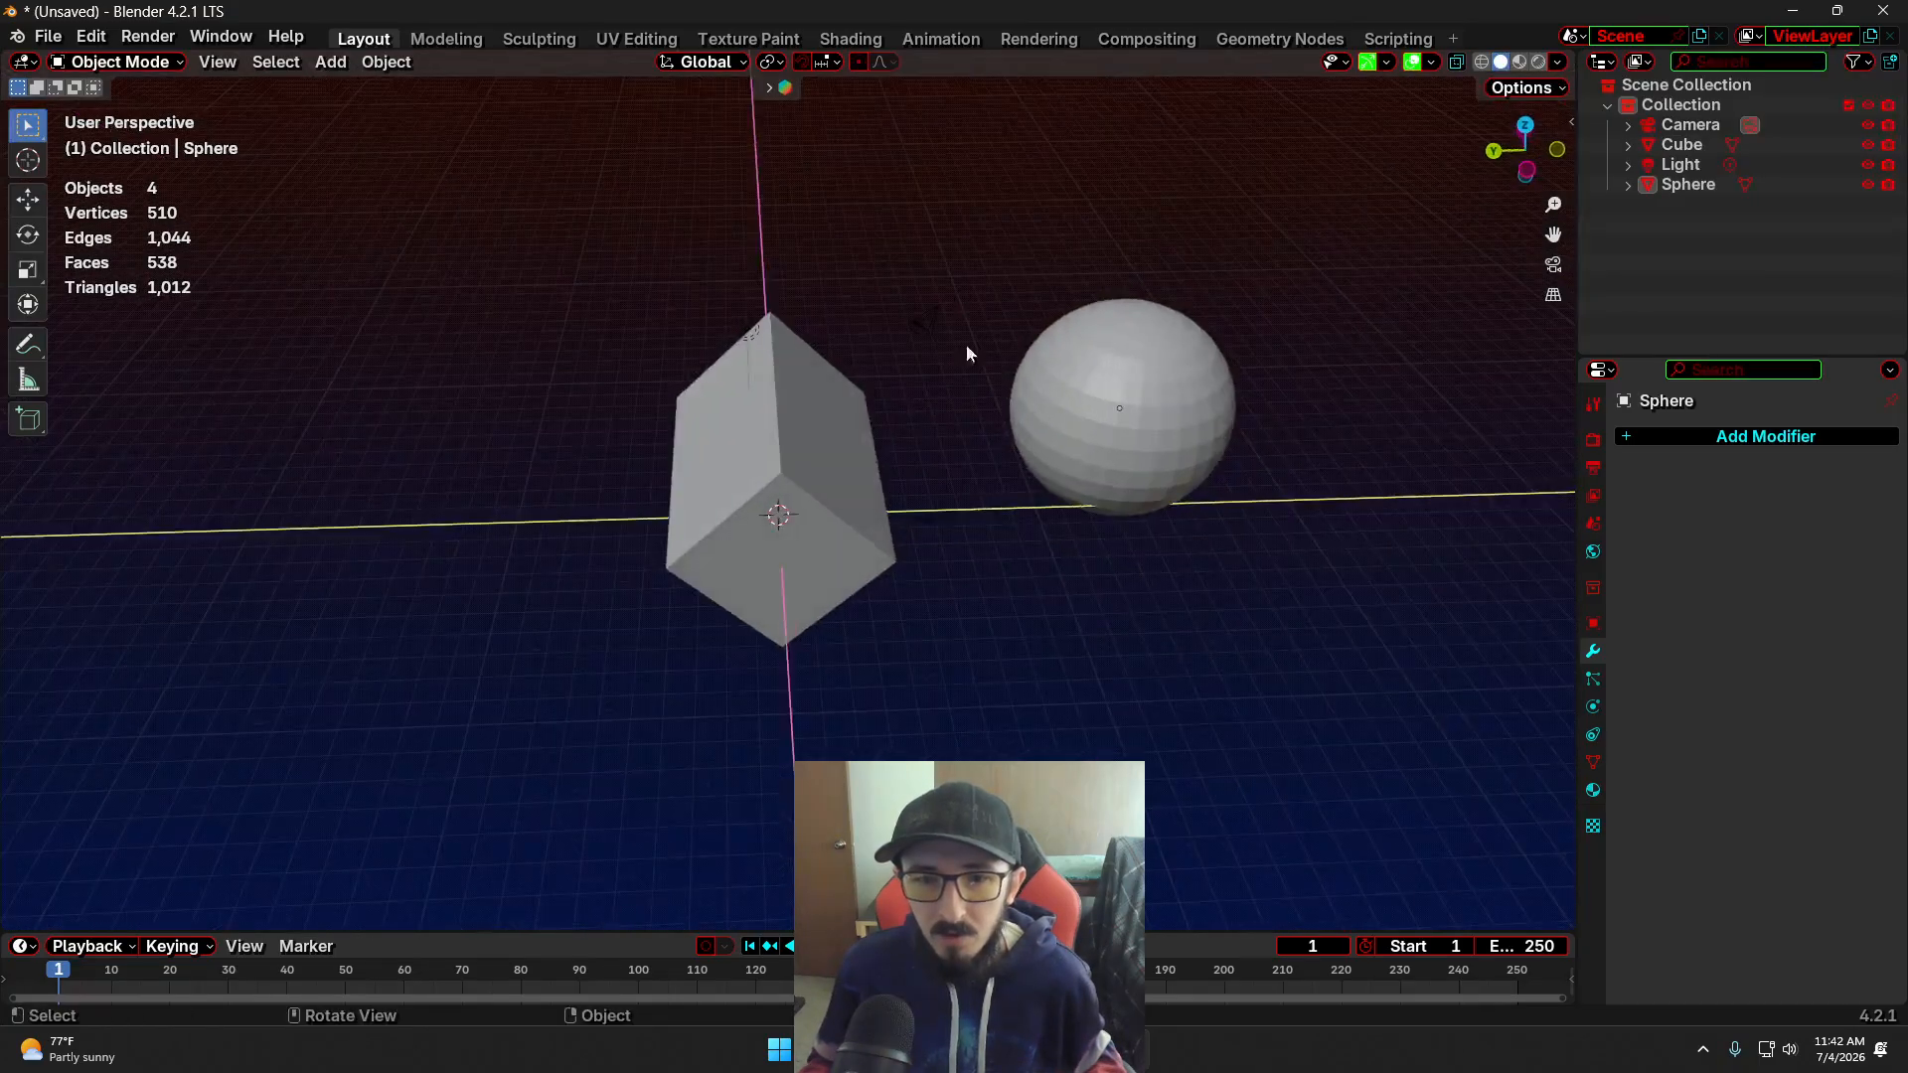
middle_click_drag(1130, 473, 1056, 362)
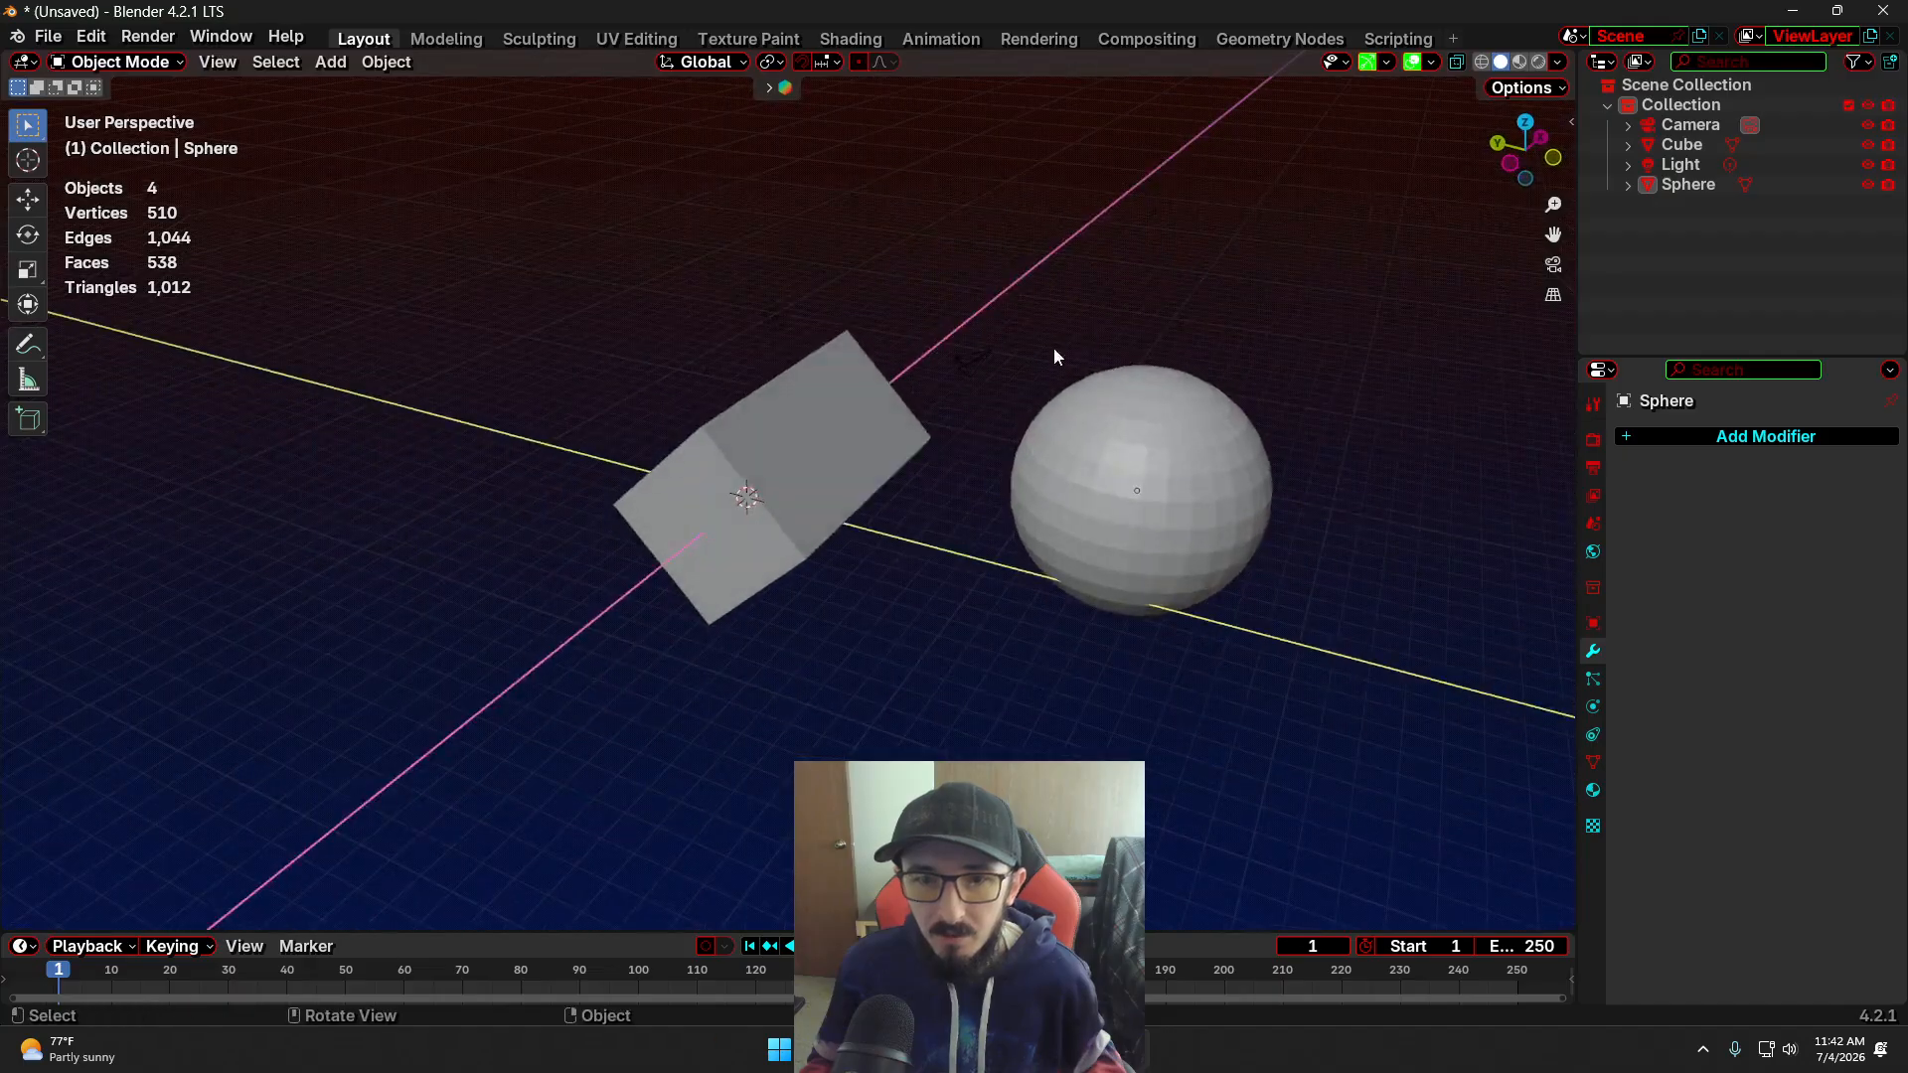
Repeatedly select and deselect all objects in the scene, leaving everything deselected
key("a")
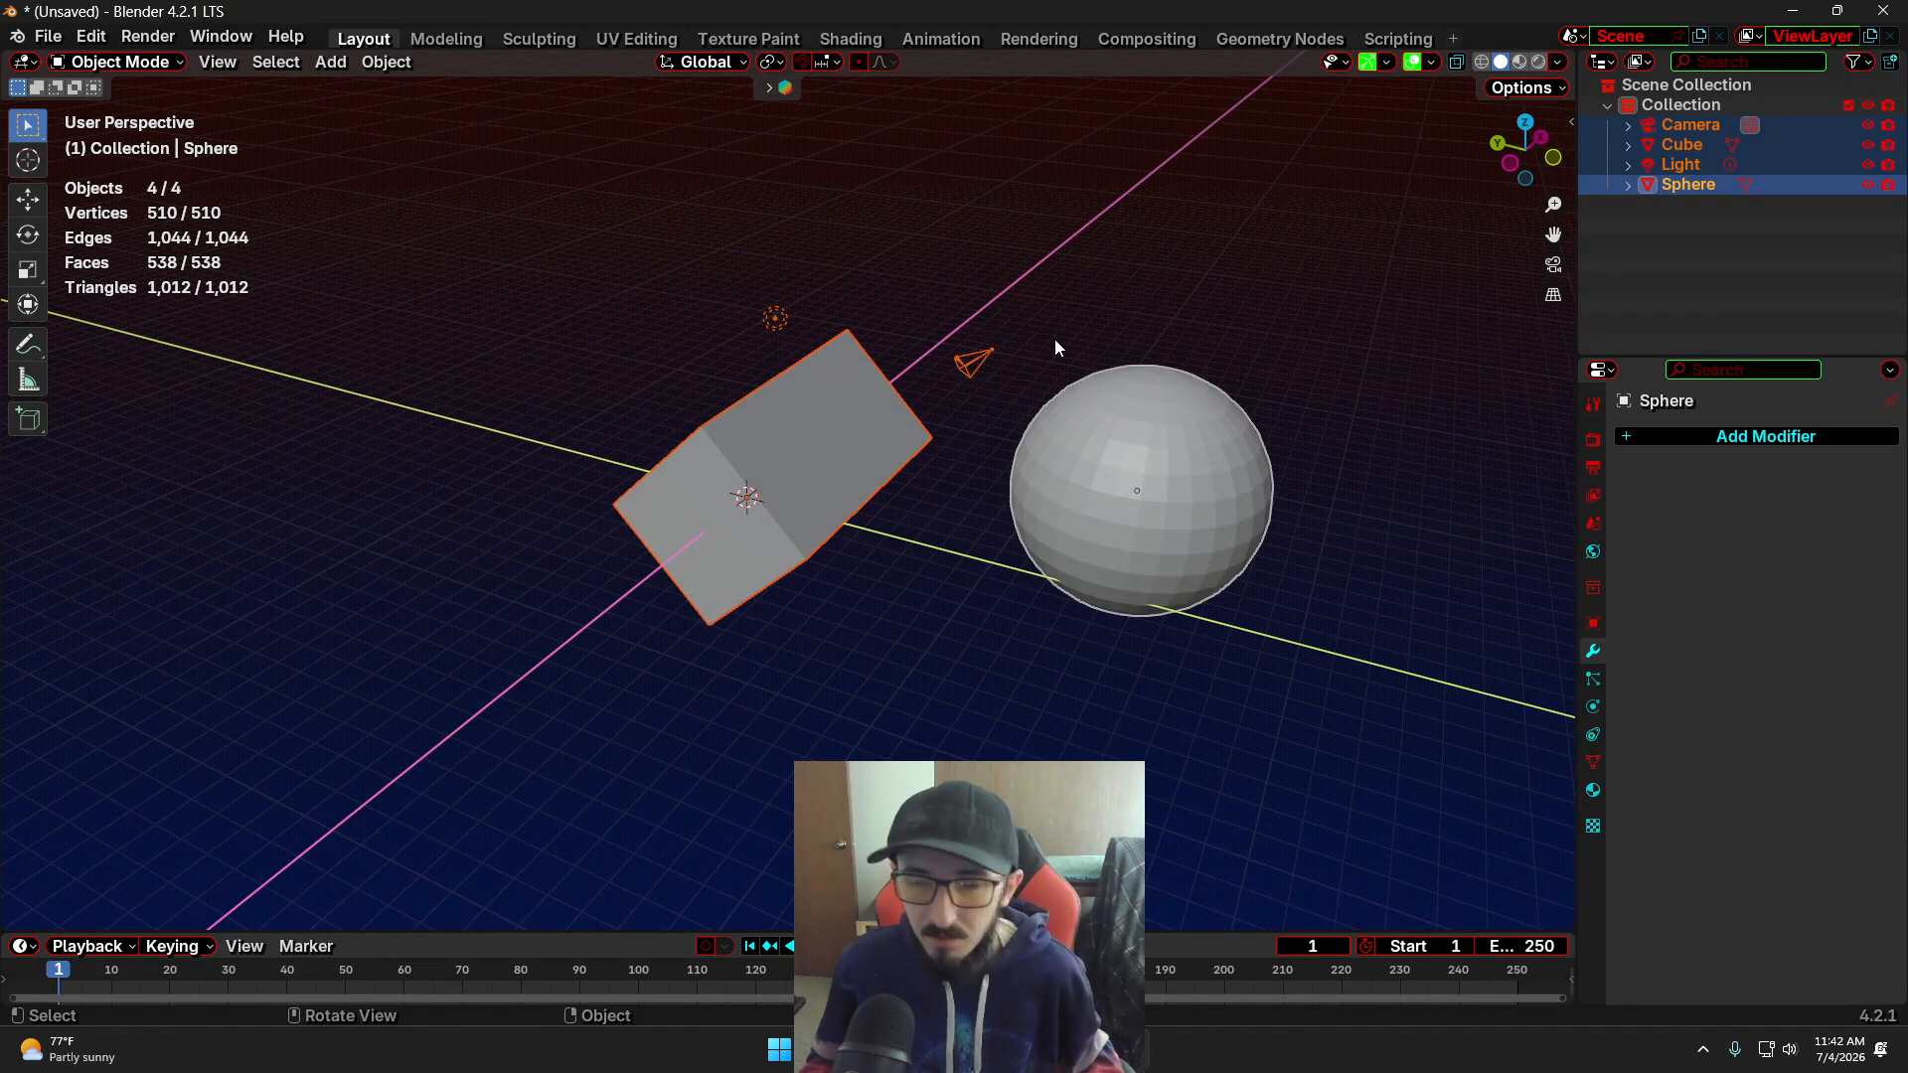
left_click(1105, 256)
middle_click_drag(876, 551, 1087, 554)
key("a")
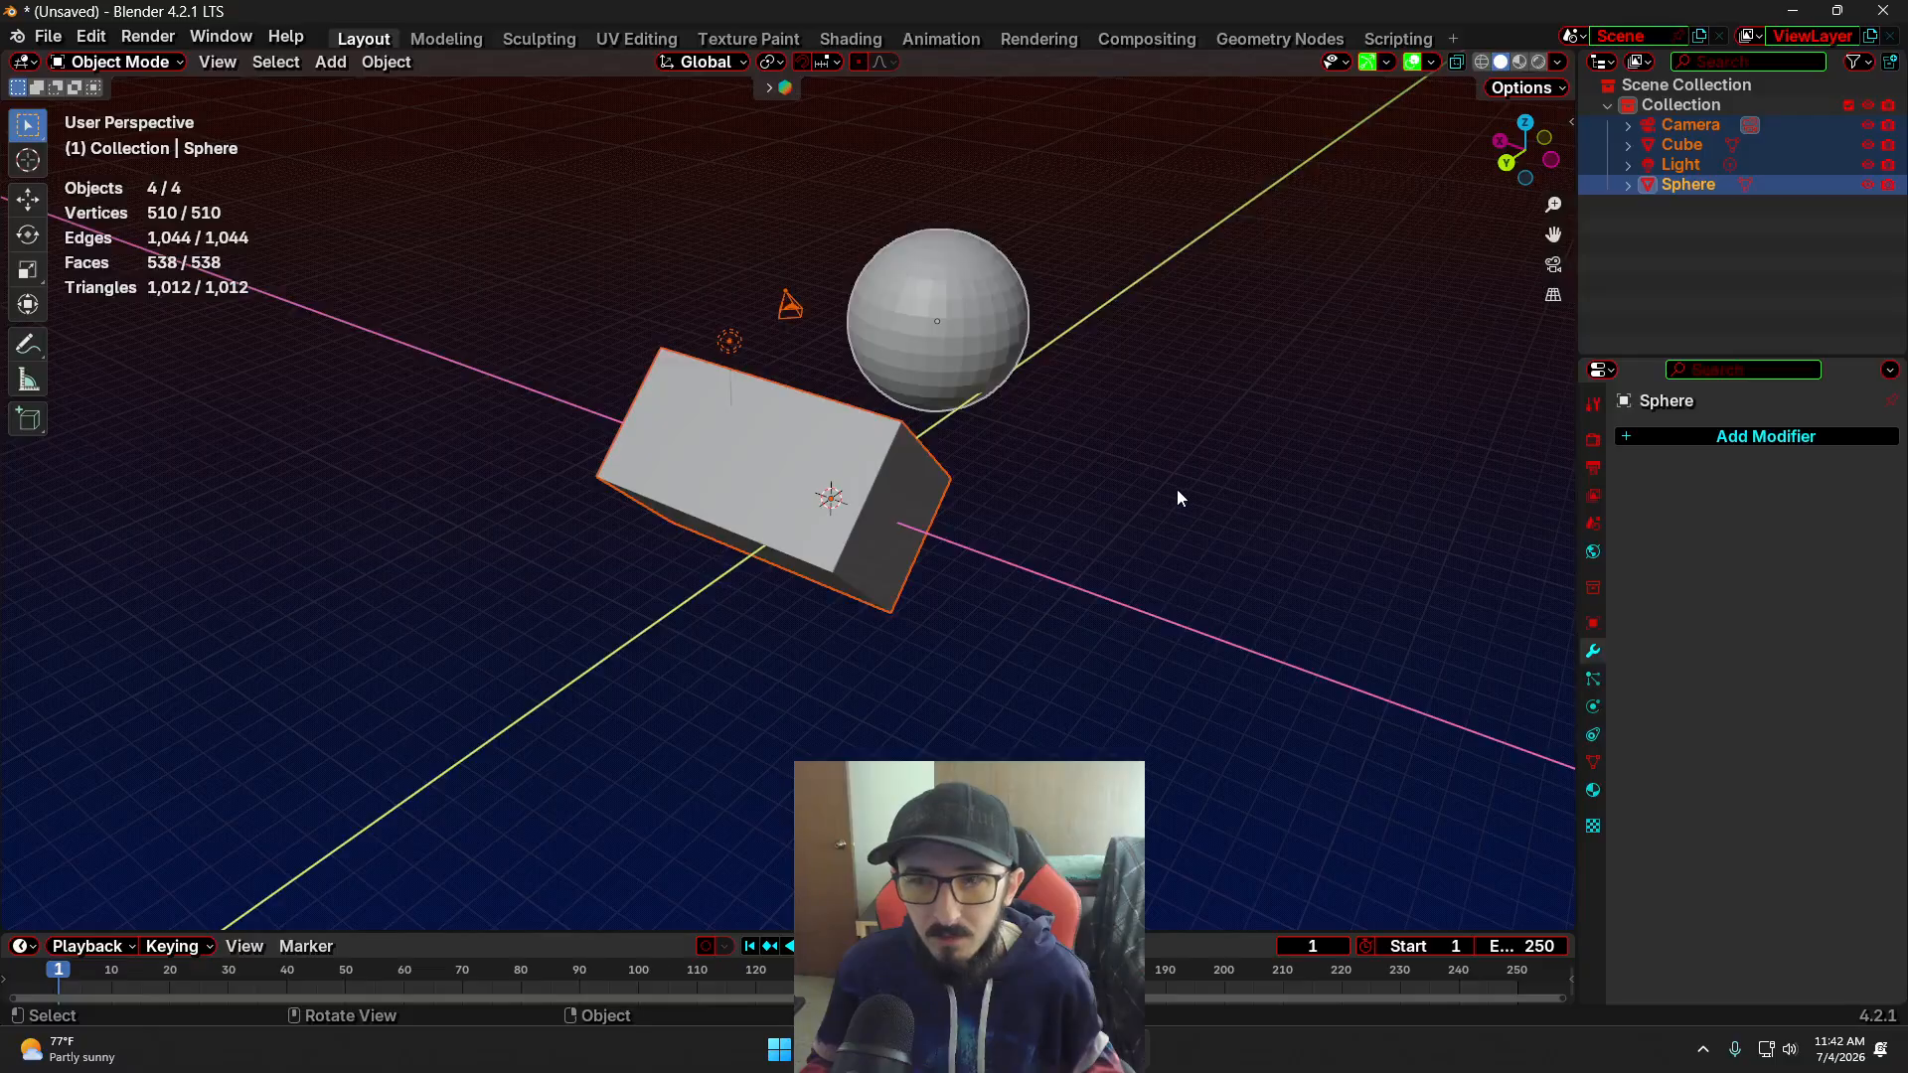
middle_click_drag(1180, 497, 975, 521)
key("alt+a")
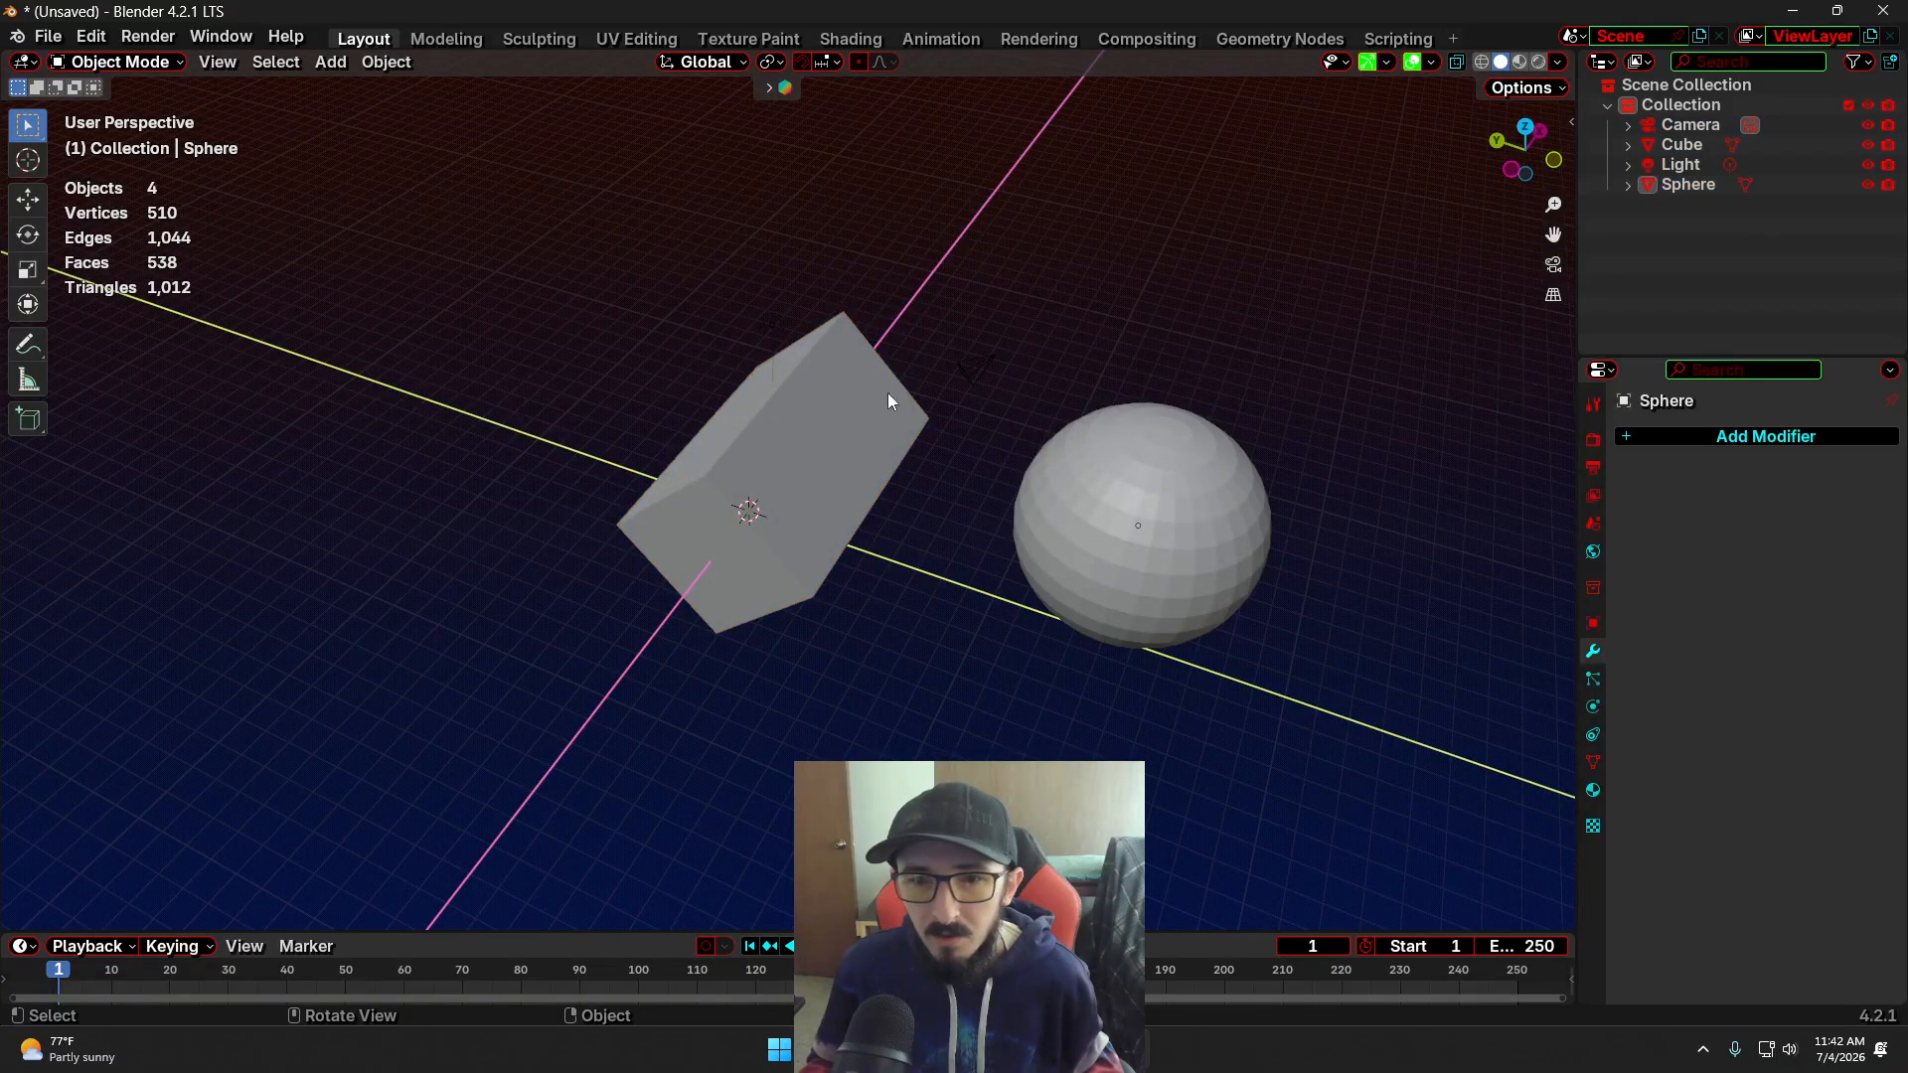
key("a")
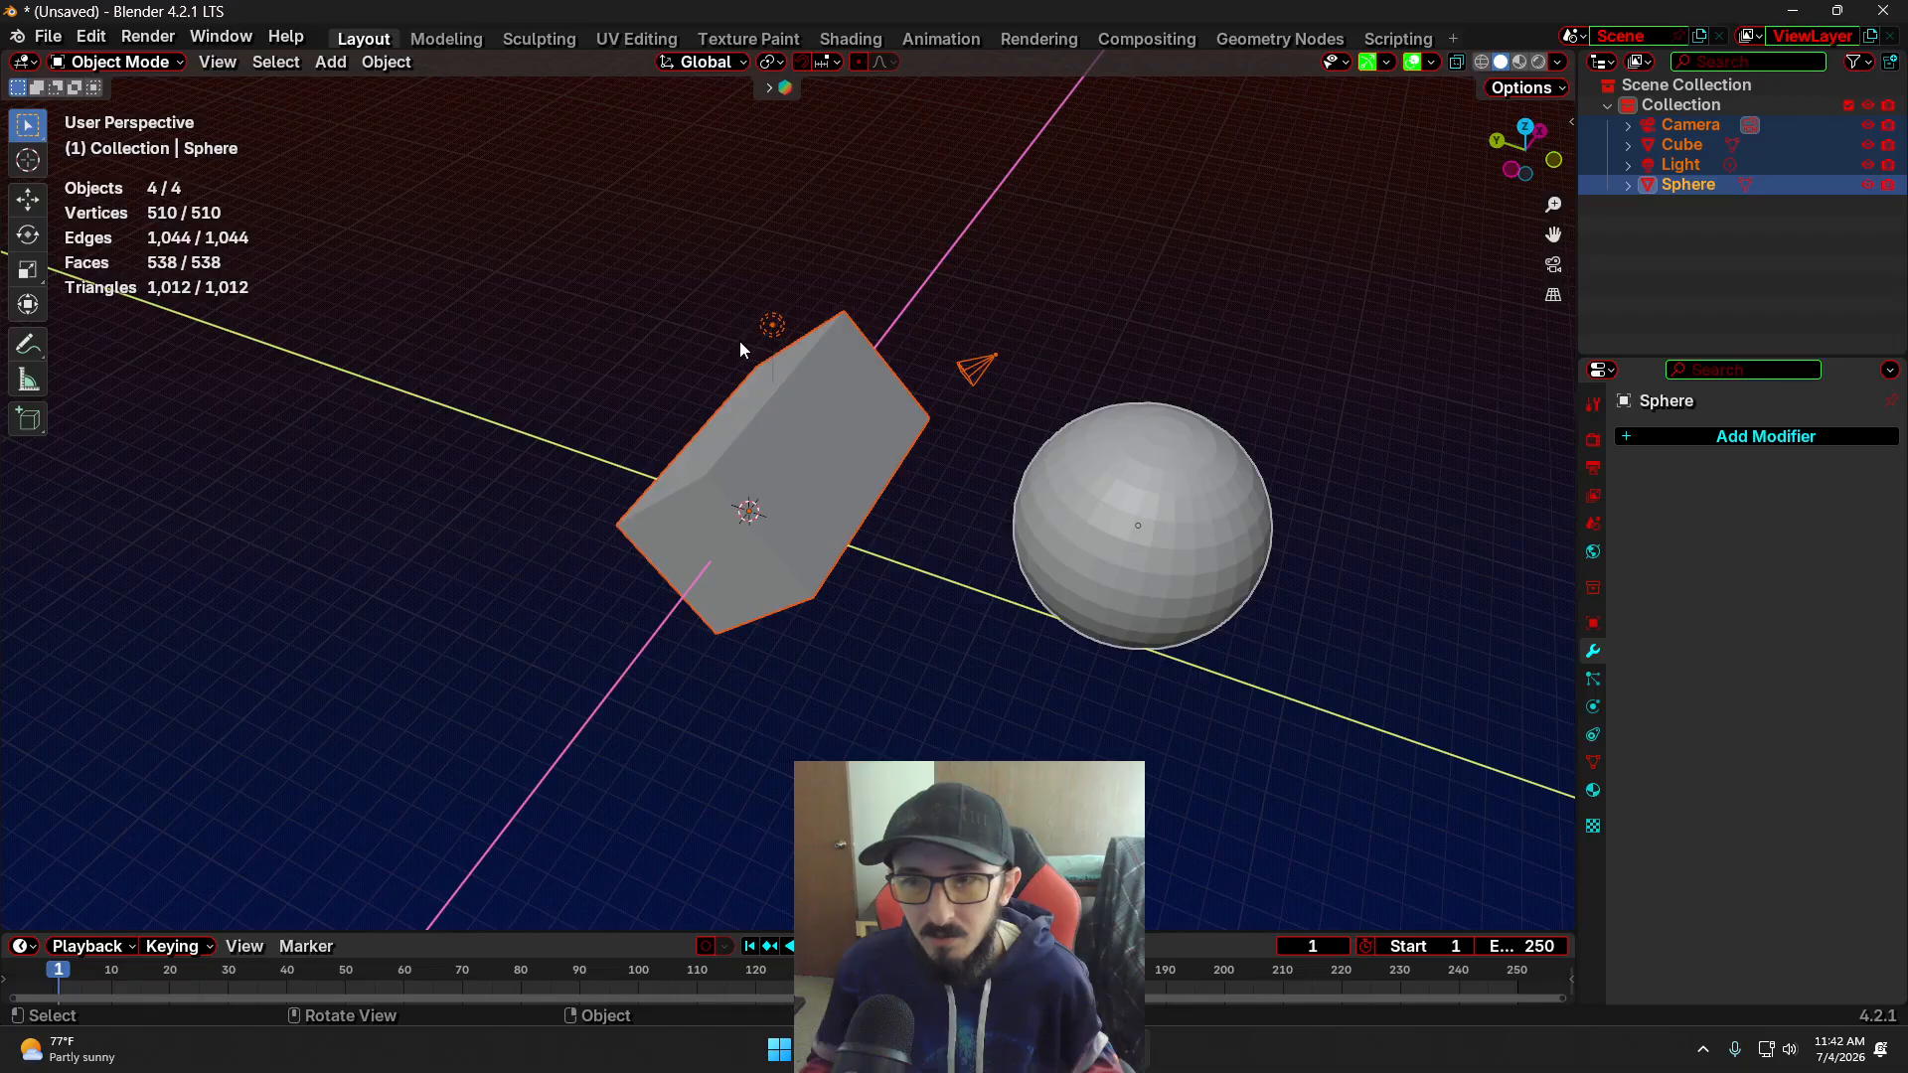
key("alt+a")
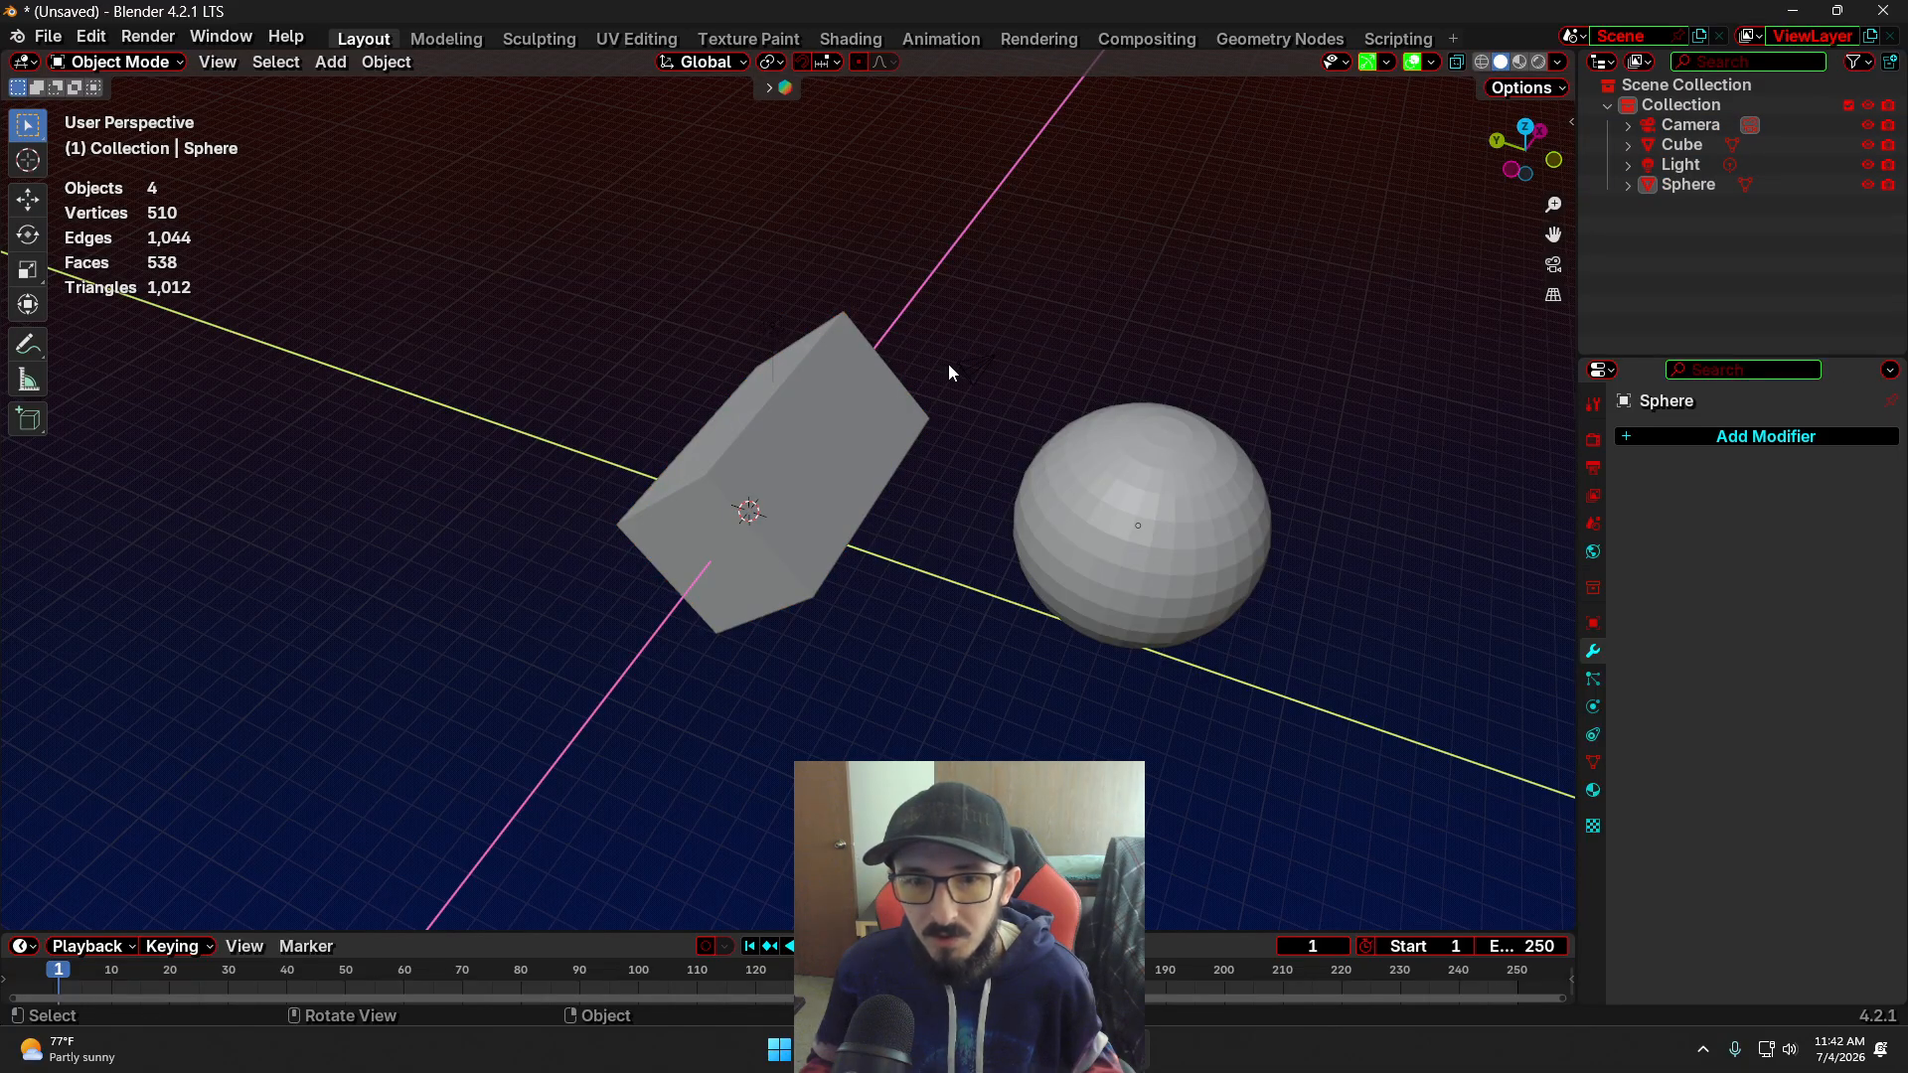
Select the light and then the camera individually, deselecting each one
left_click(774, 327)
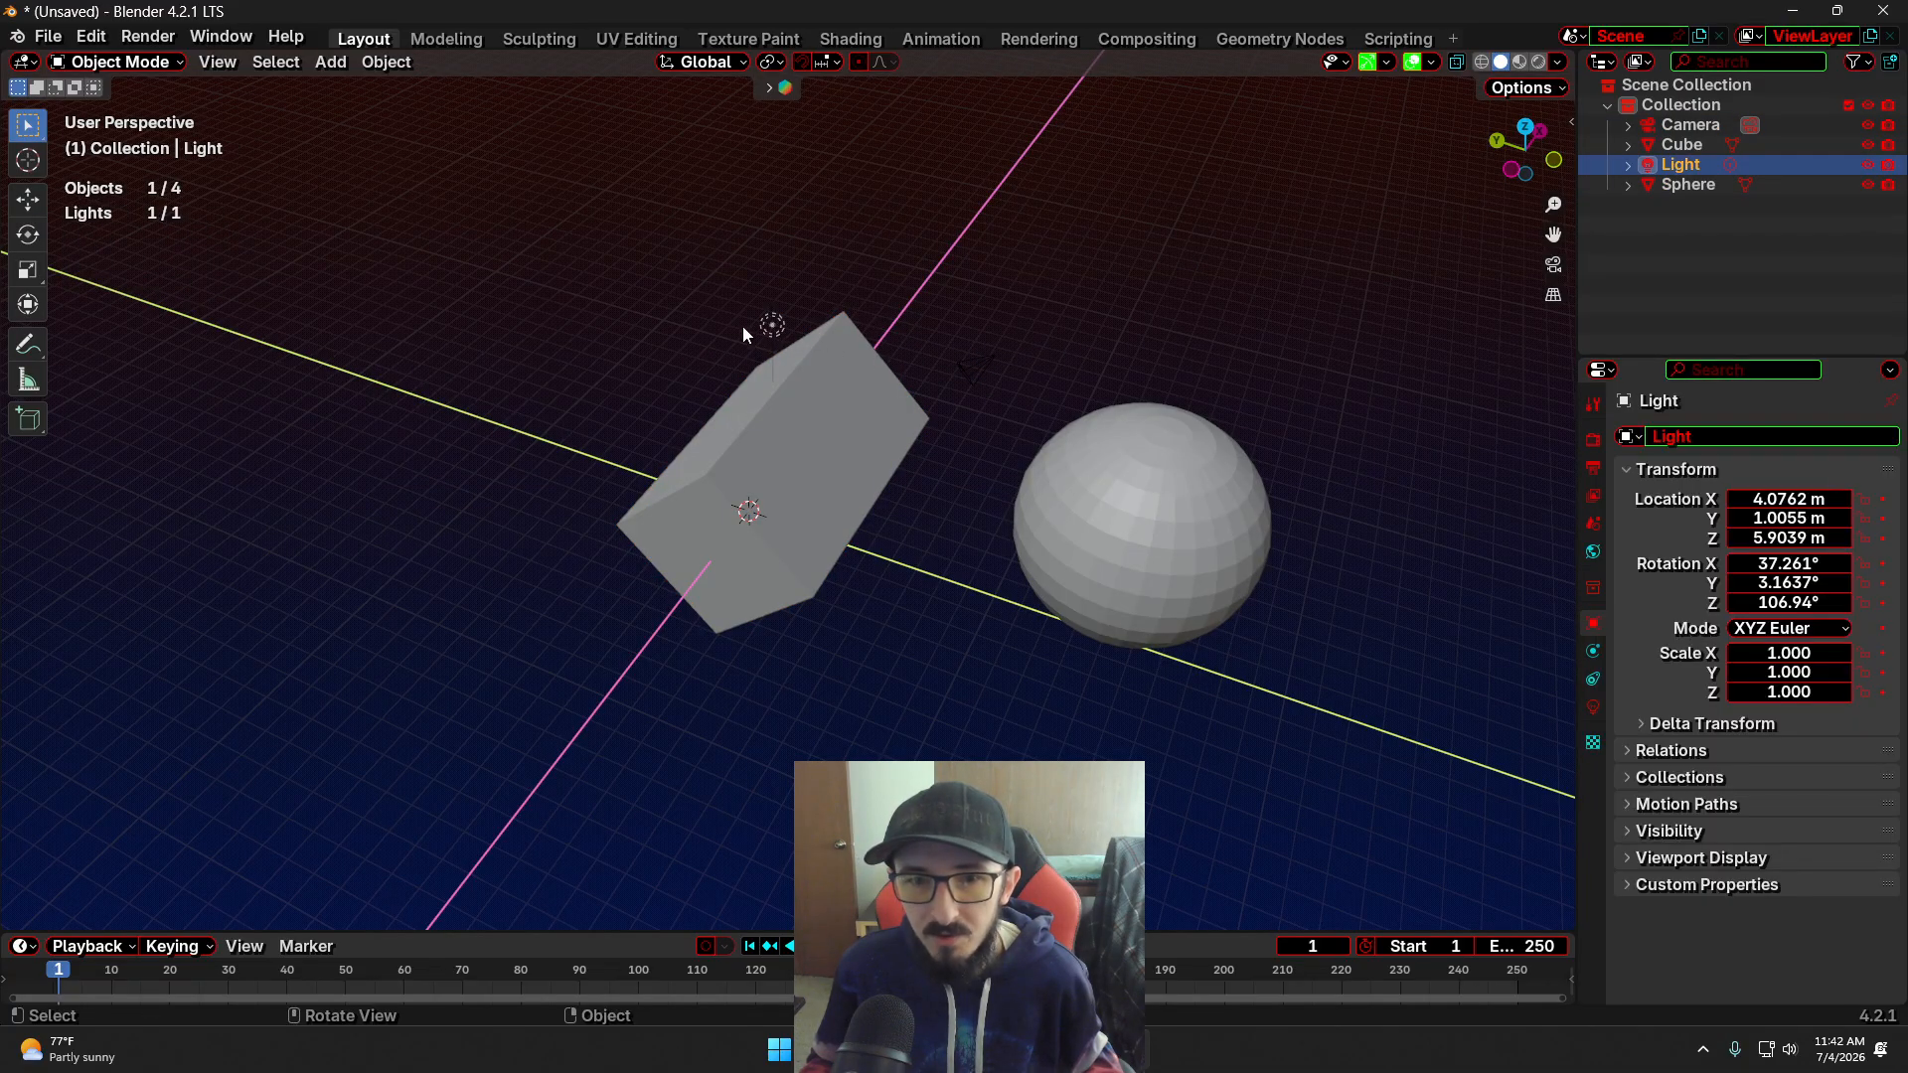
key("alt+a")
left_click(970, 367)
key("alt+a")
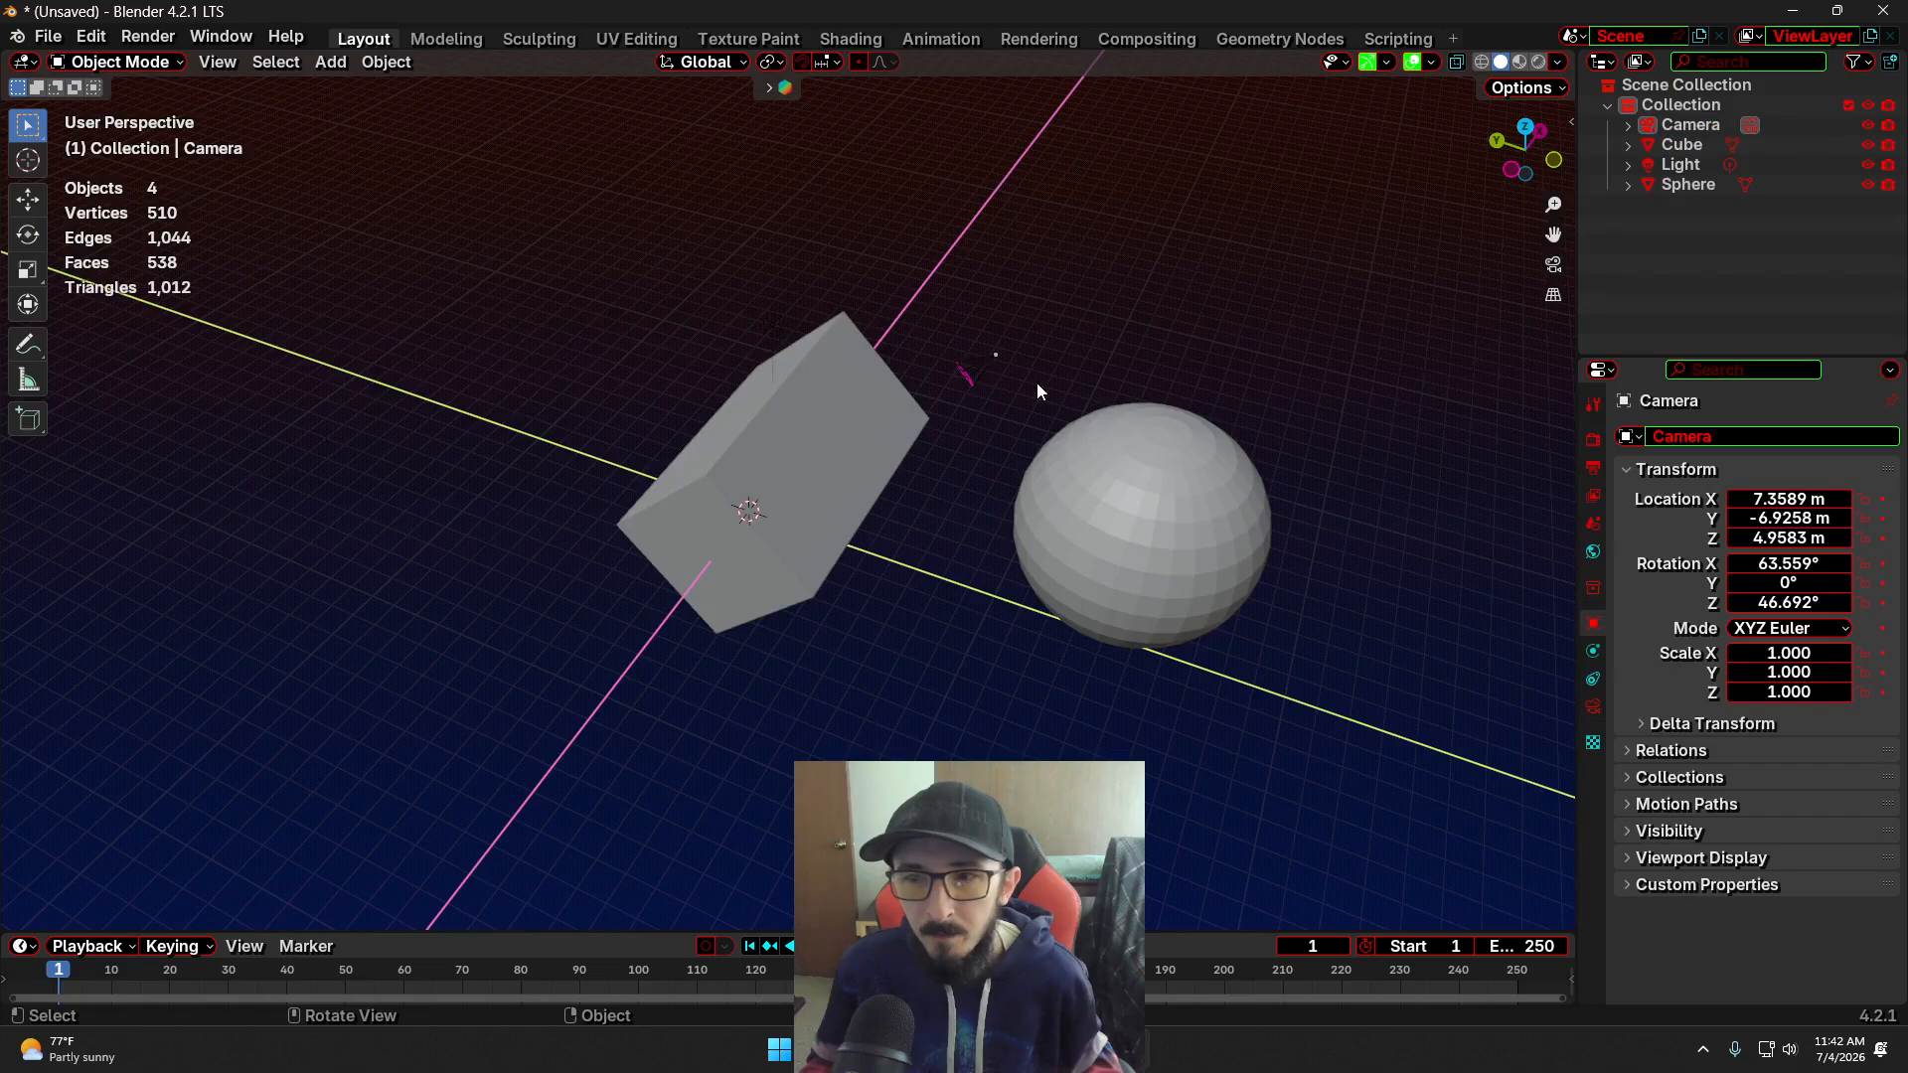
Look at the Rendering workspace, then return to the Layout workspace
middle_click_drag(1047, 356, 1093, 342)
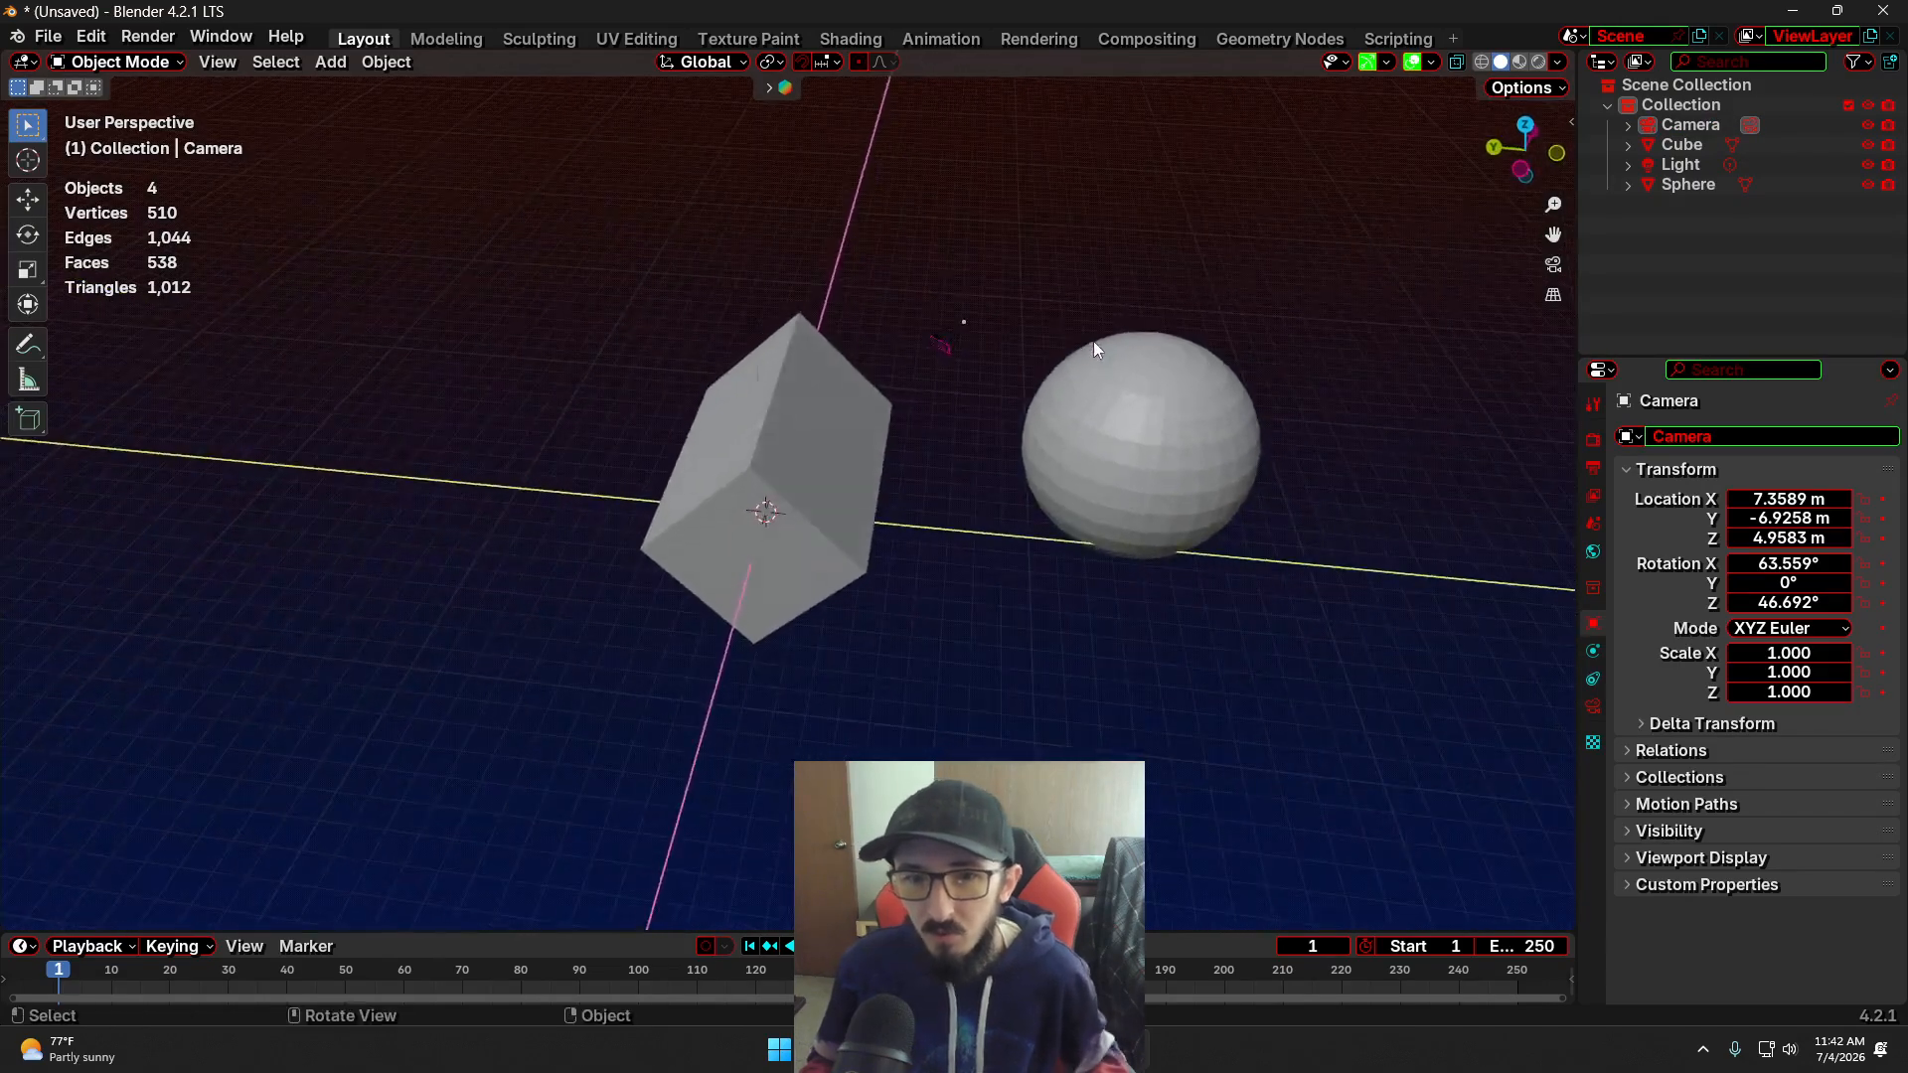
scroll(1083, 348, "up", 2)
middle_click_drag(1053, 409, 979, 237)
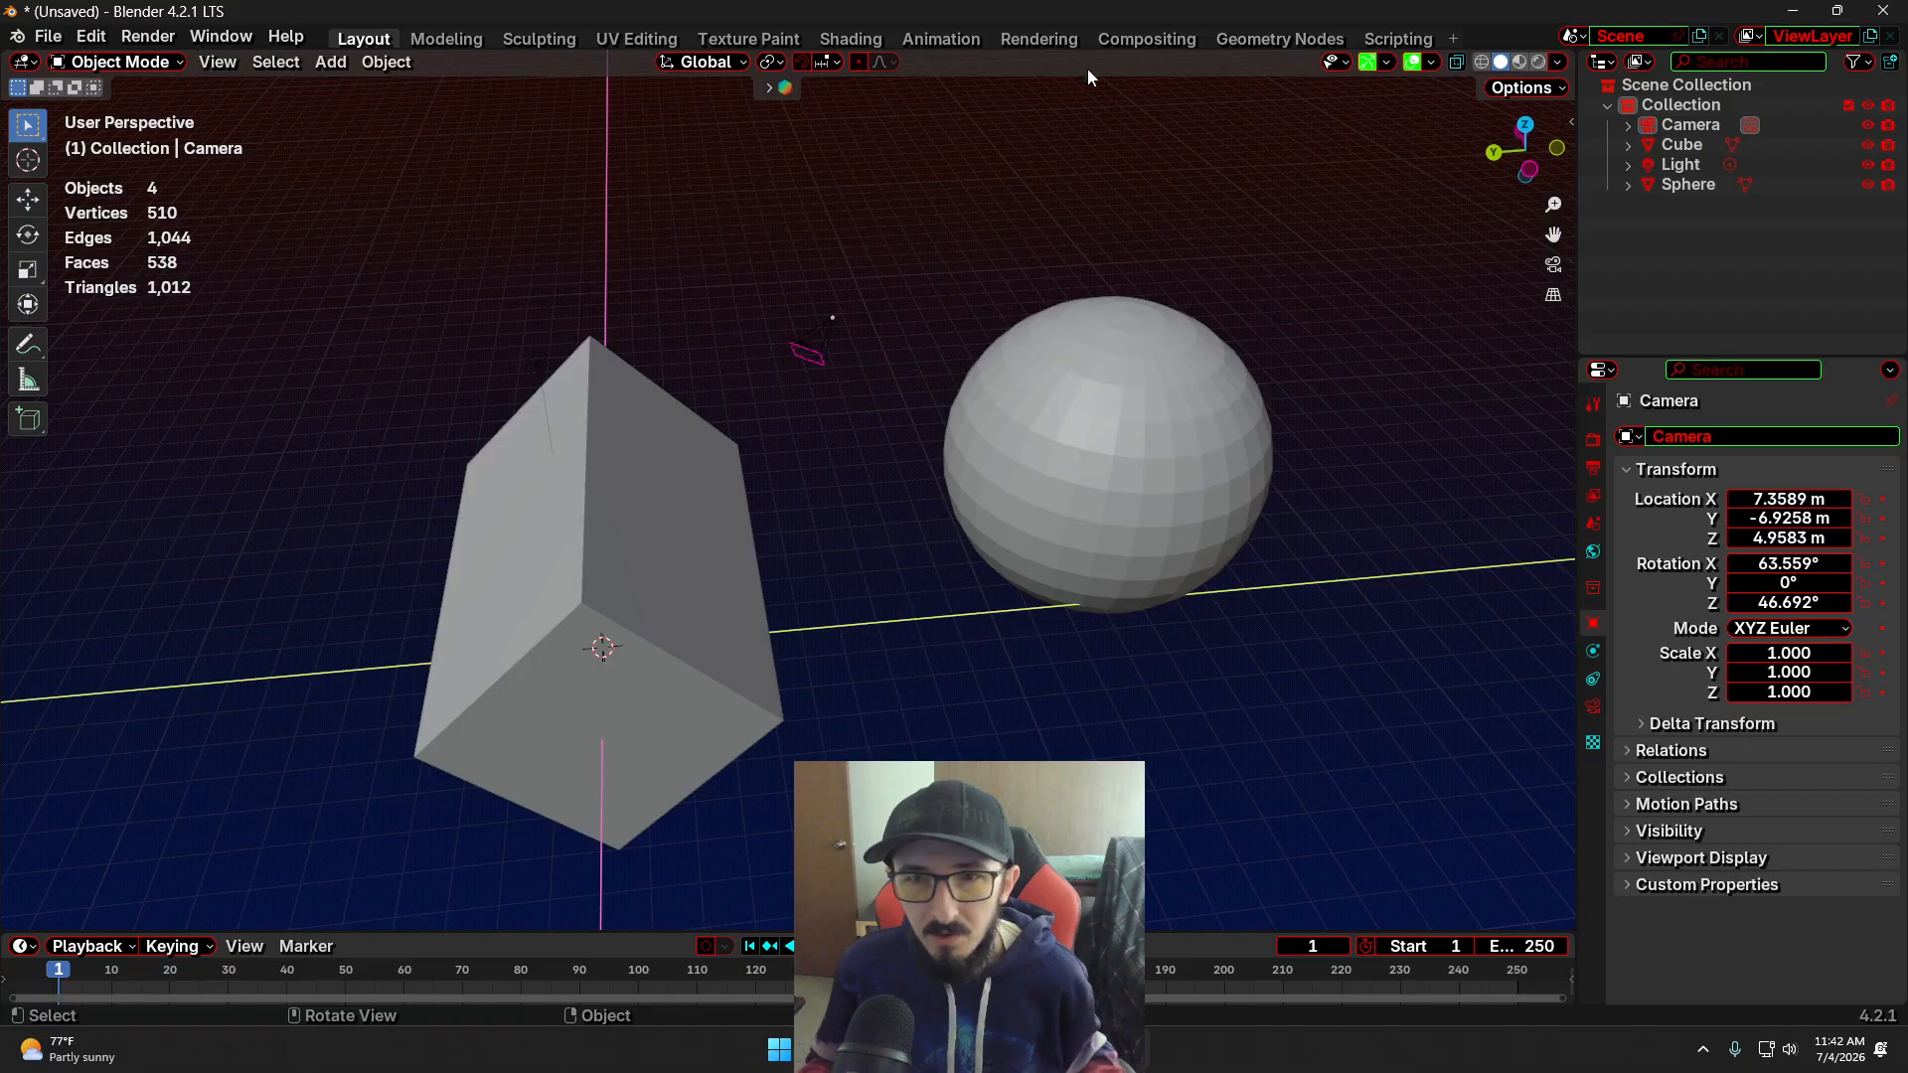
left_click(1052, 41)
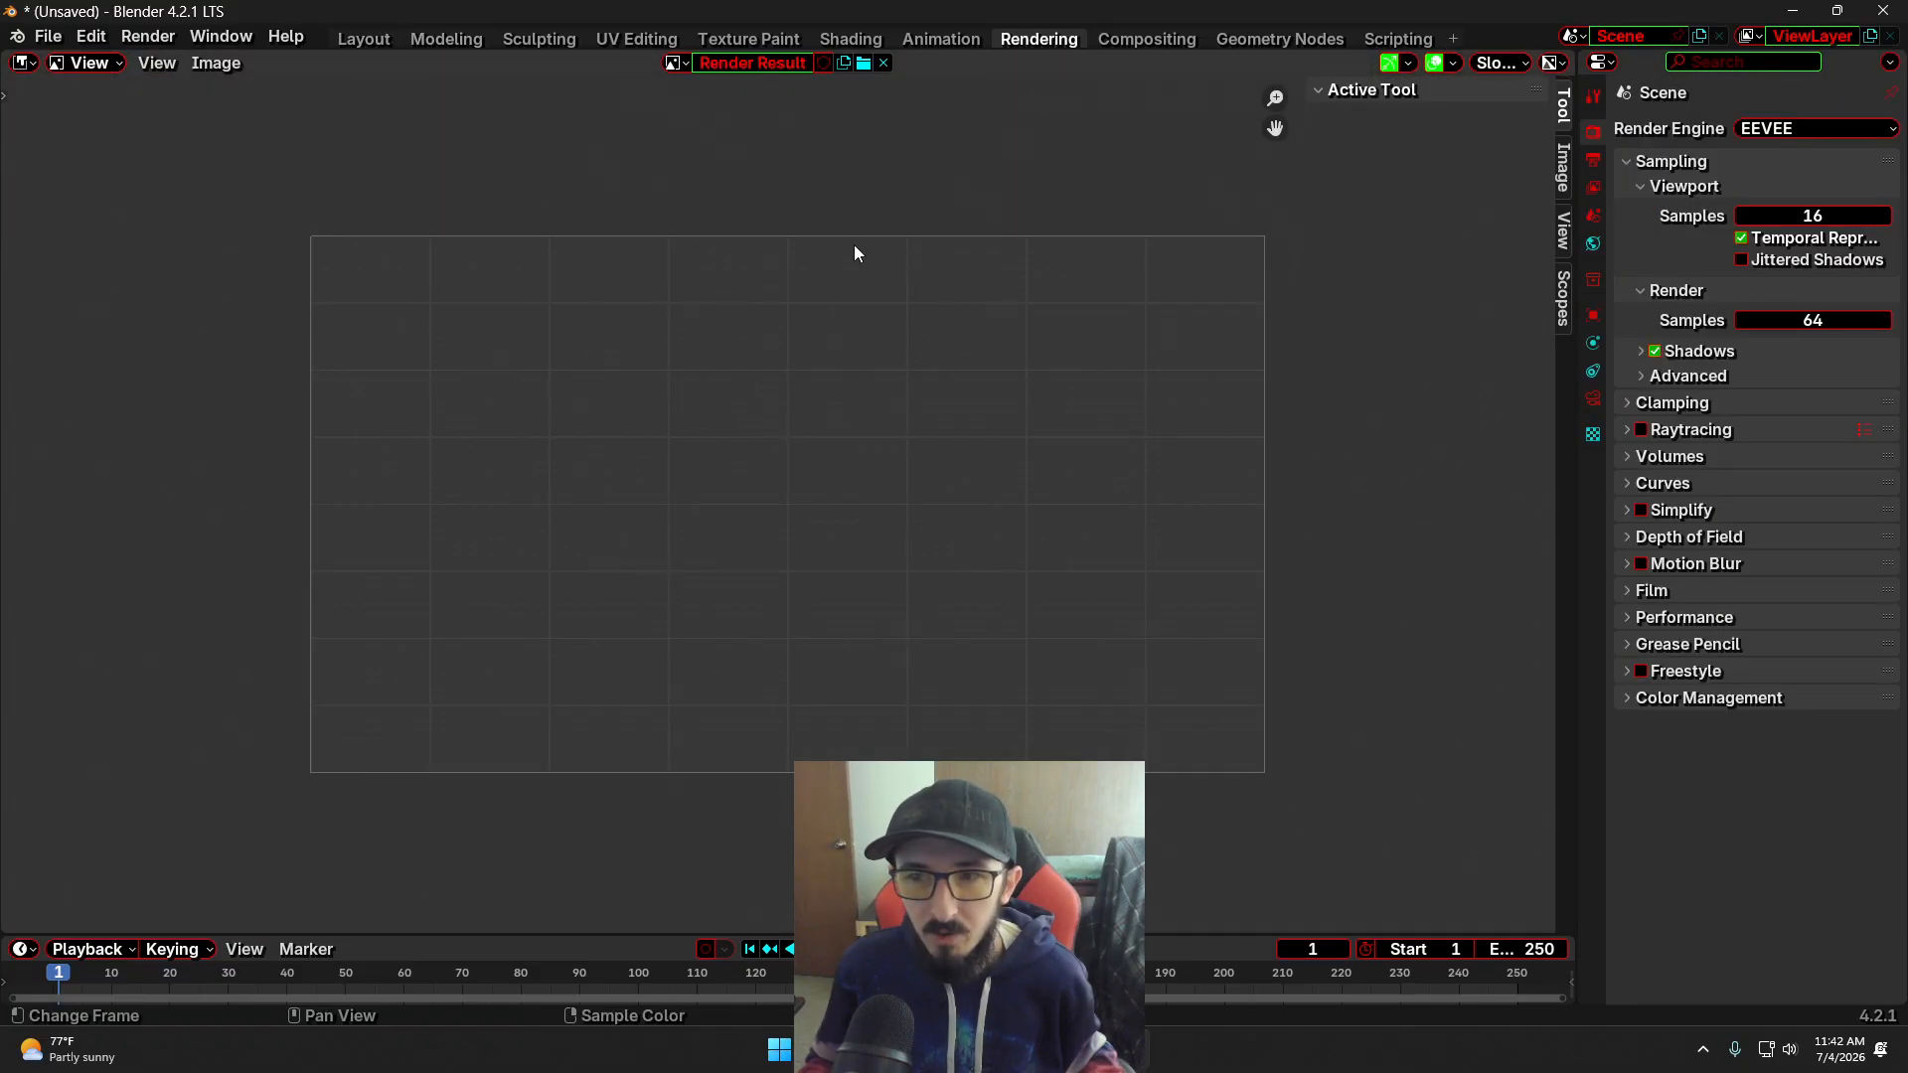
left_click(365, 41)
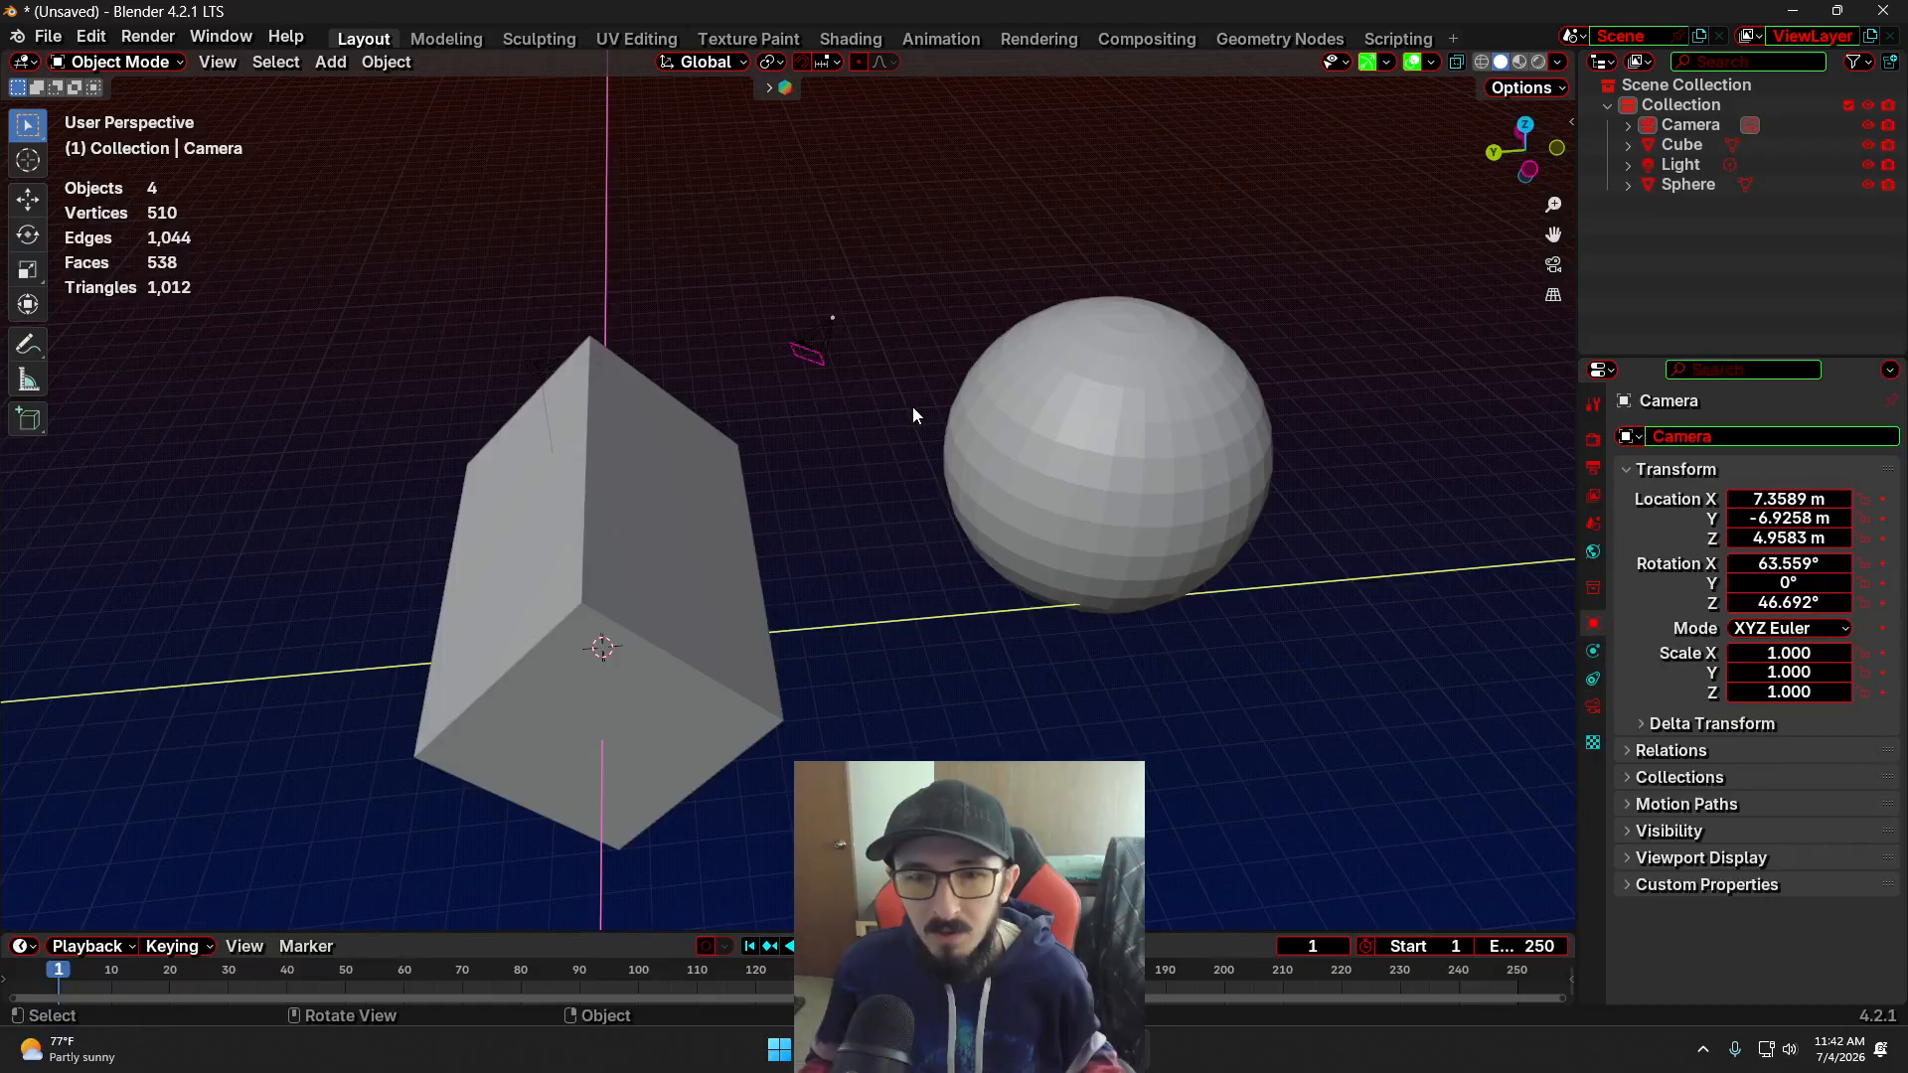
Delete the camera and the light from the scene
middle_click_drag(828, 522, 944, 591)
left_click(934, 340)
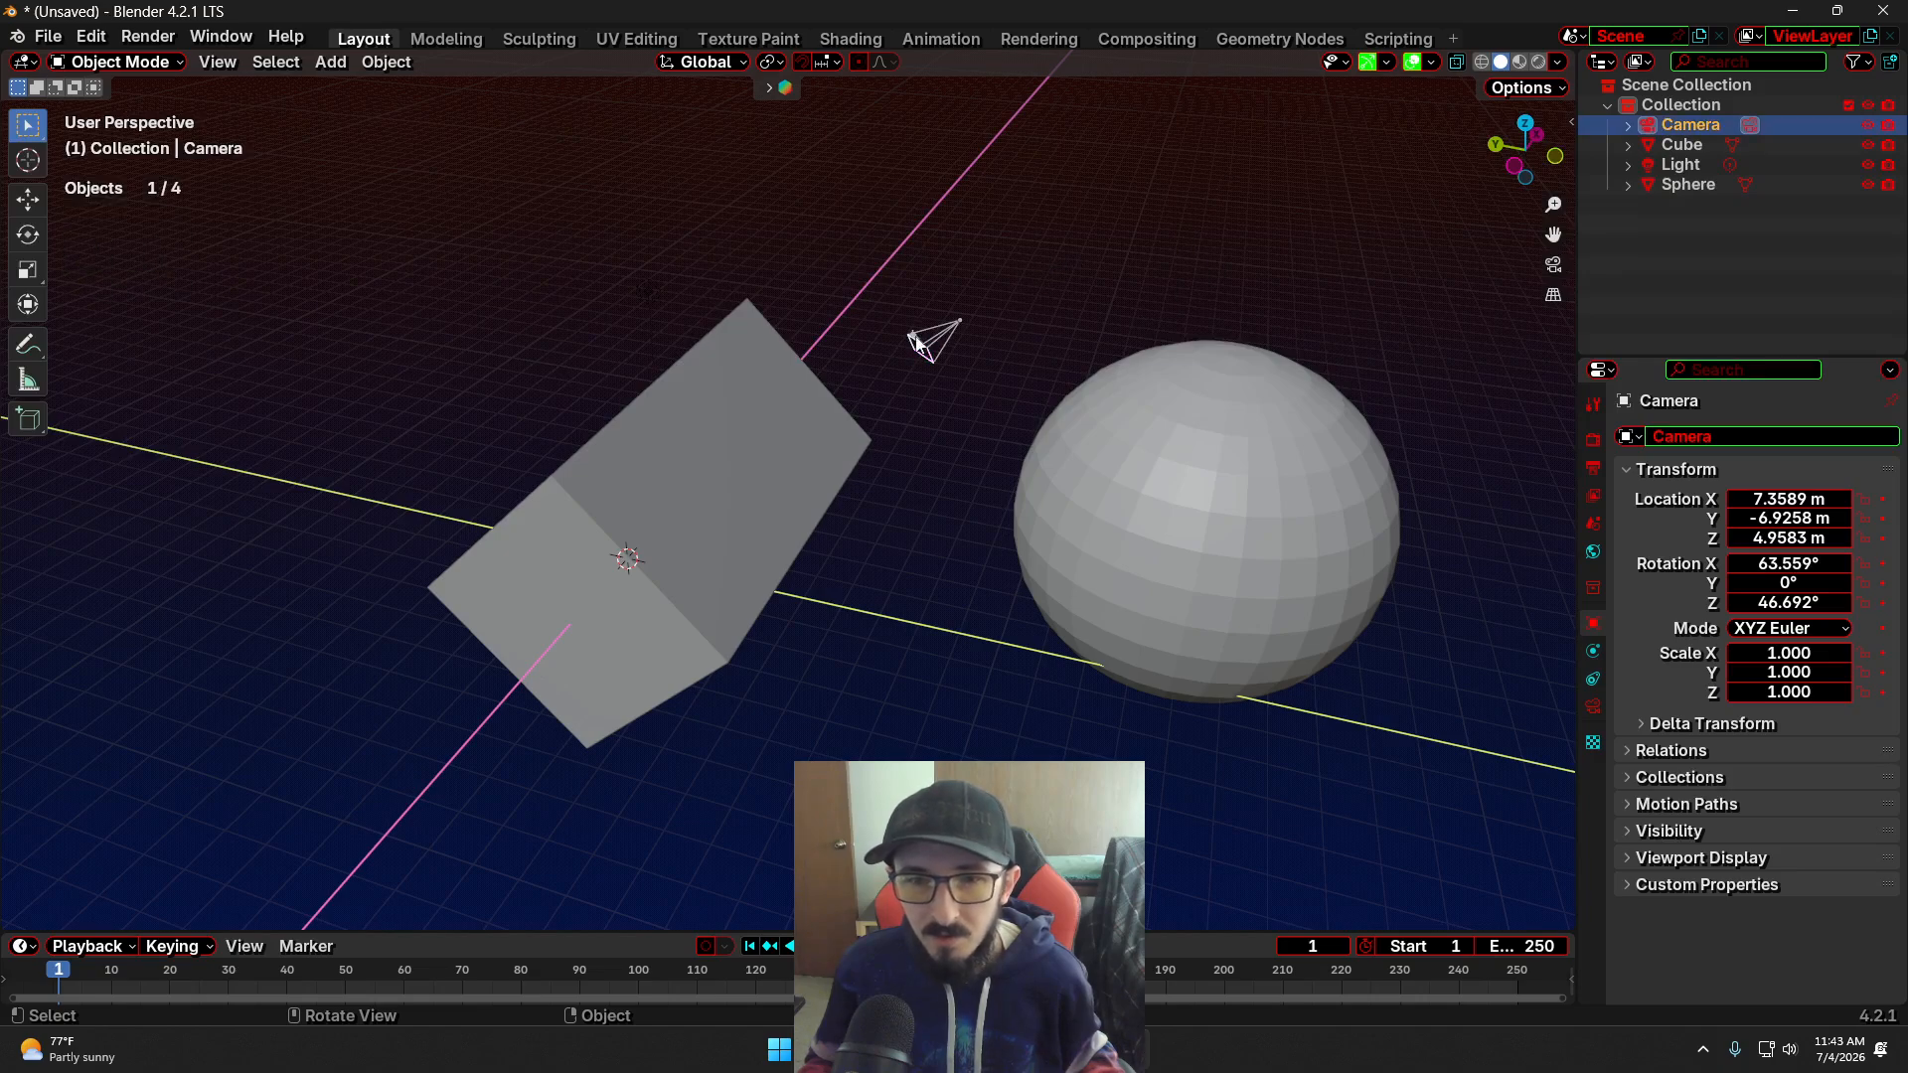
key("x")
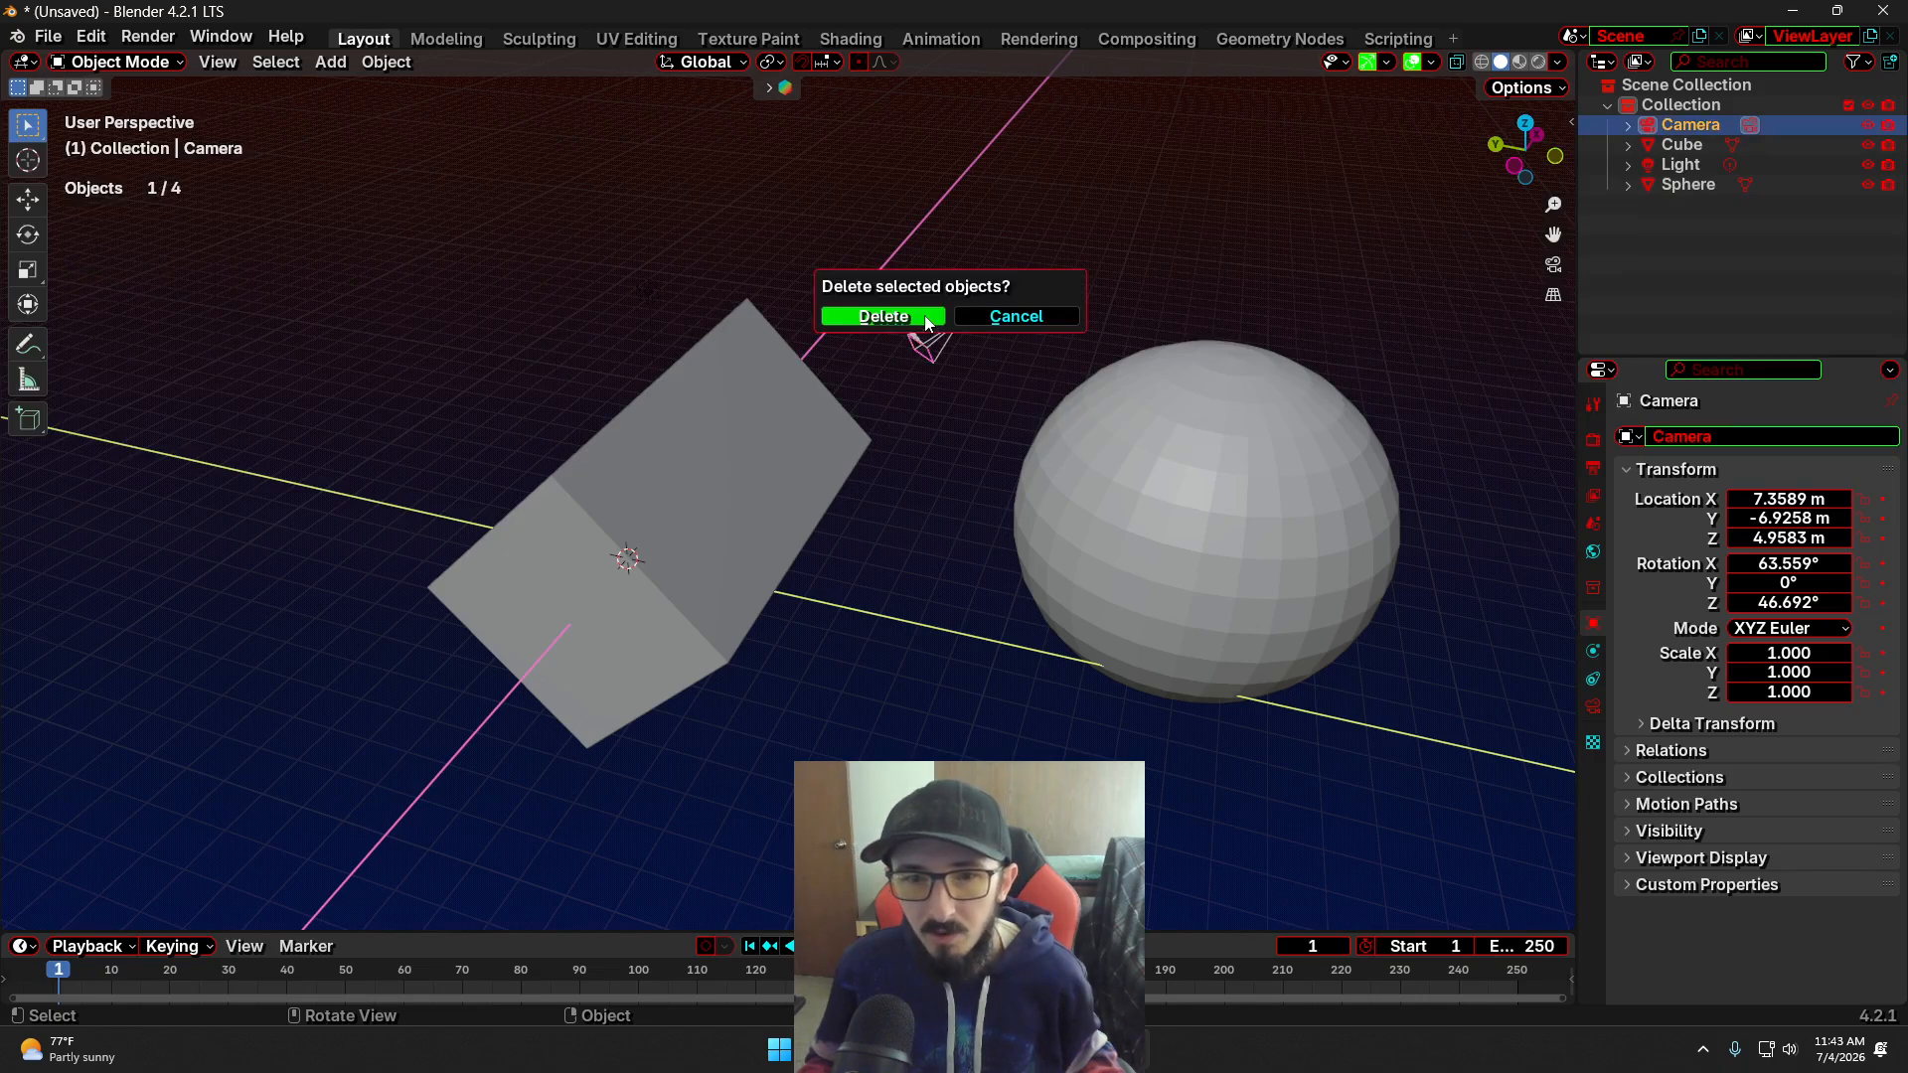
left_click(936, 310)
left_click(641, 290)
key("x")
left_click(639, 292)
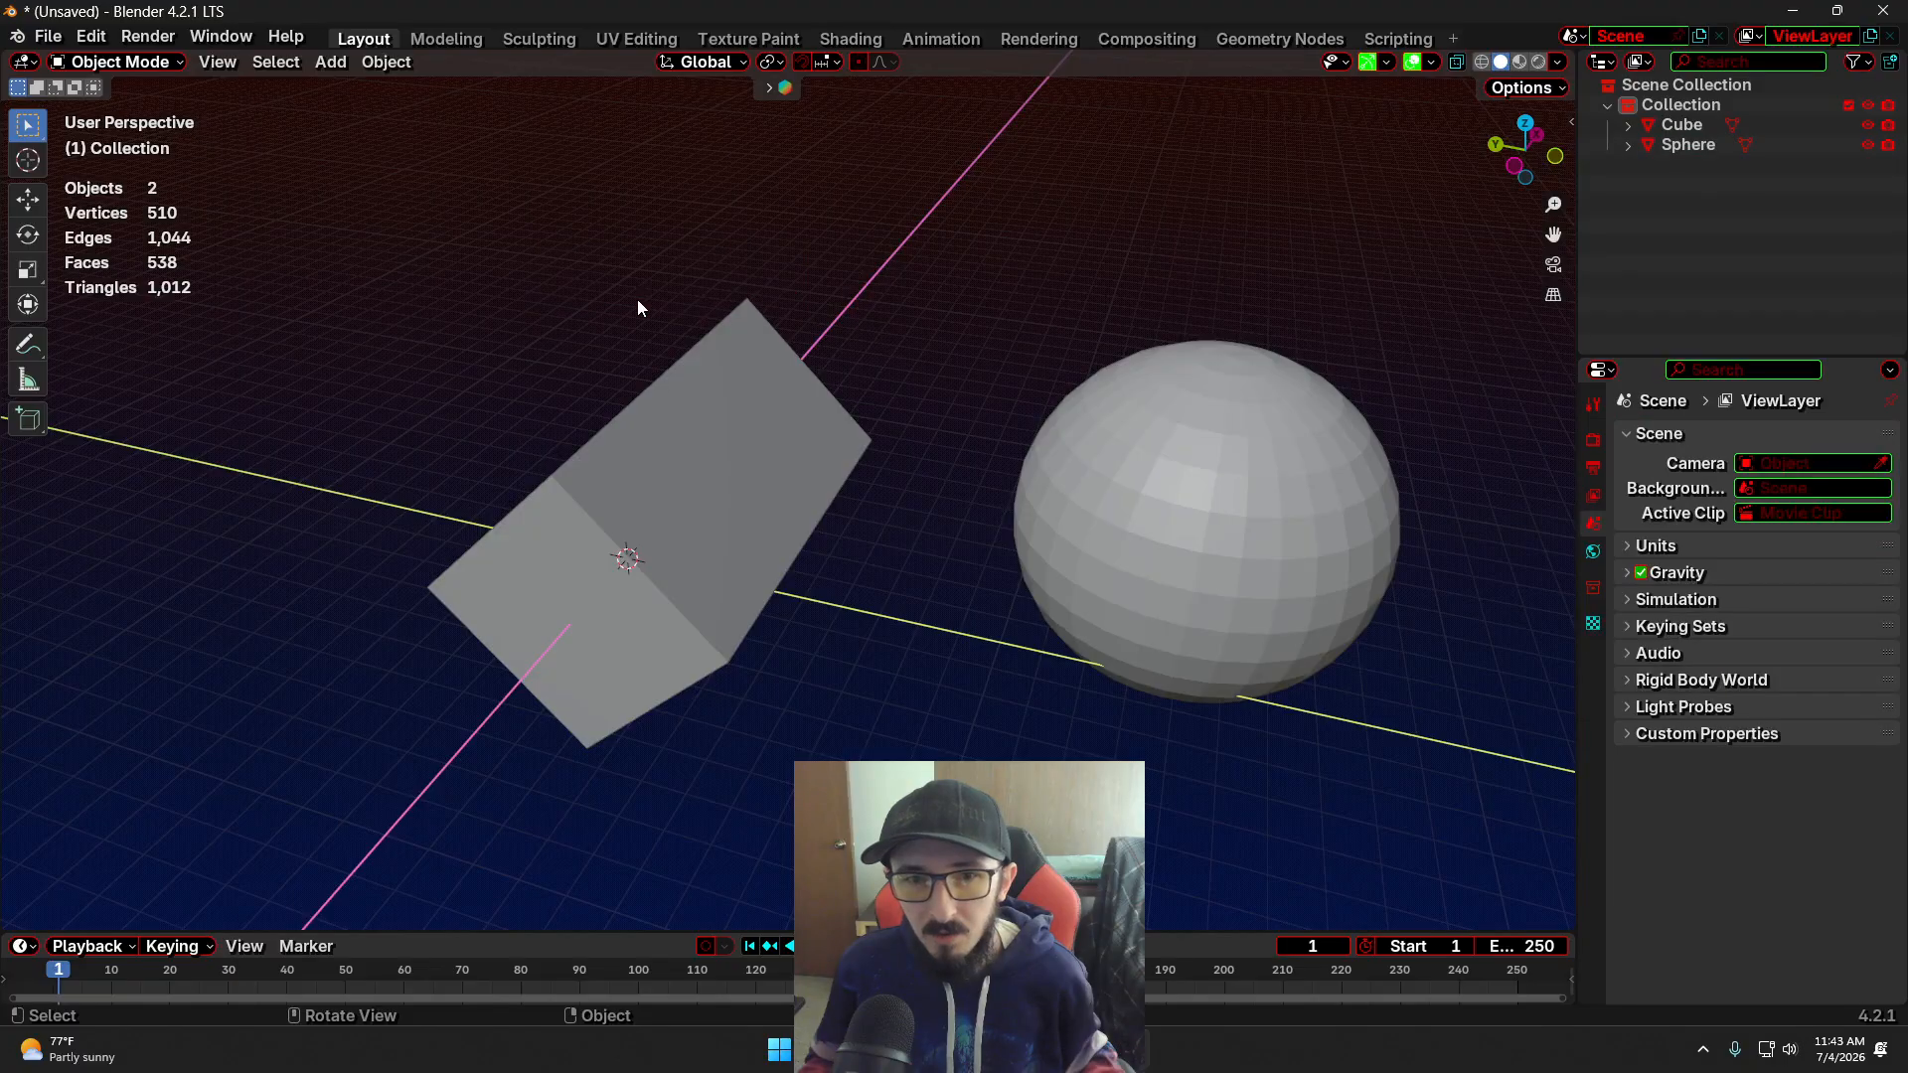
Select and deselect the sphere alone and both remaining objects together, leaving everything deselected
middle_click_drag(850, 480, 1201, 473)
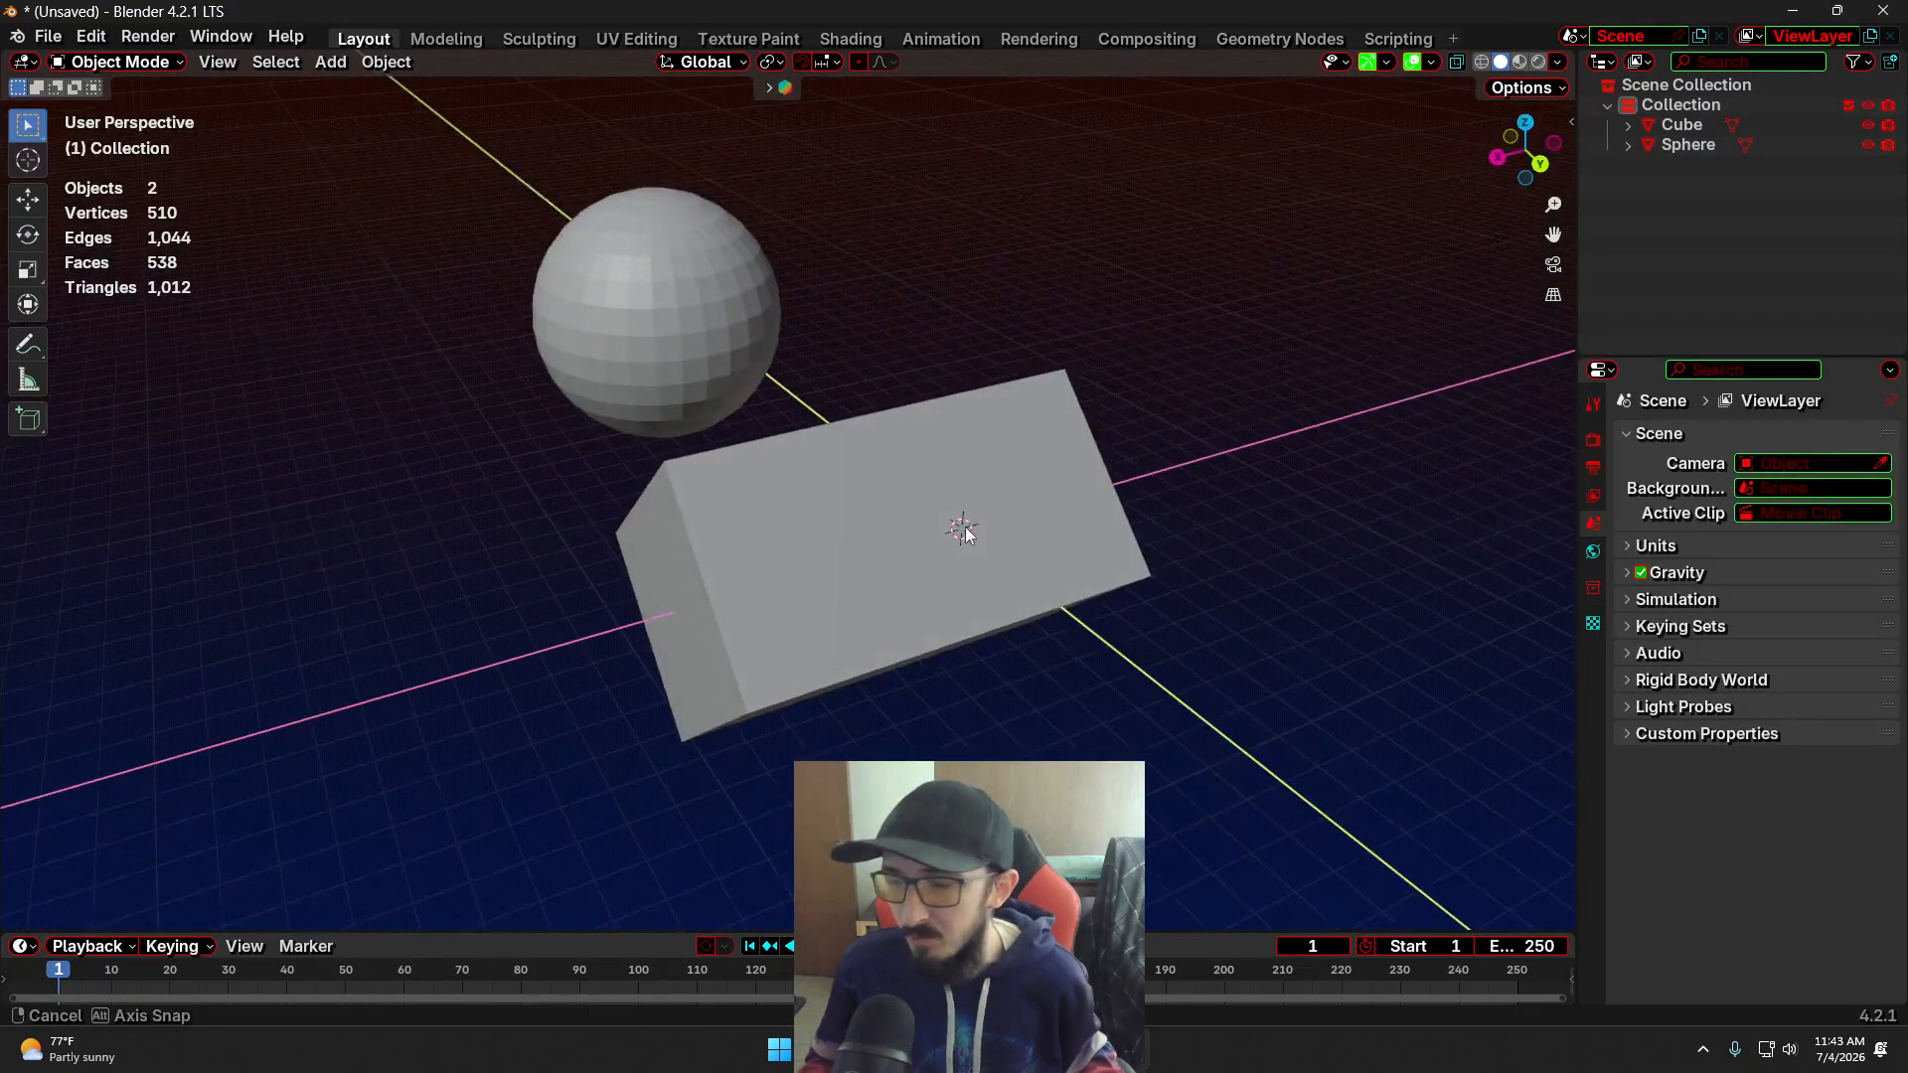
middle_click_drag(971, 533, 991, 610)
left_click(666, 474)
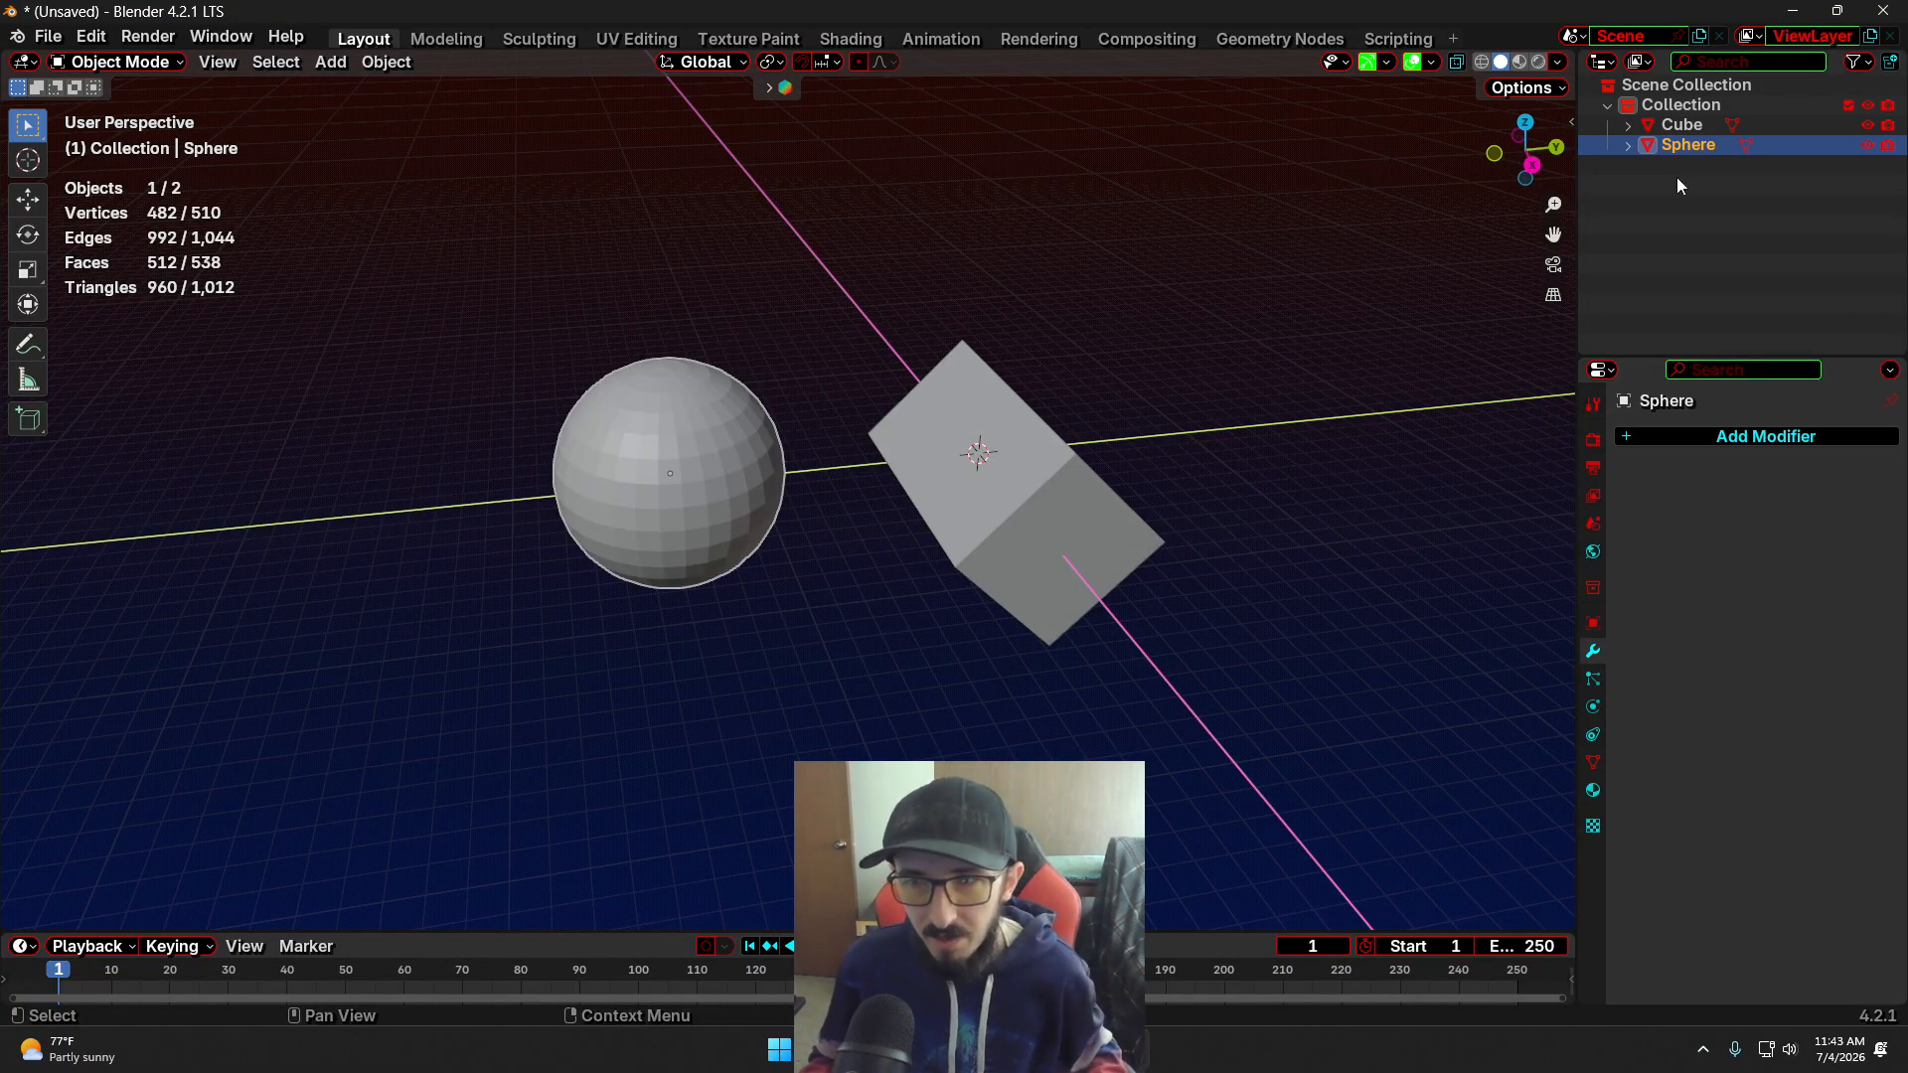
left_click(1043, 268)
middle_click_drag(1165, 457, 827, 507)
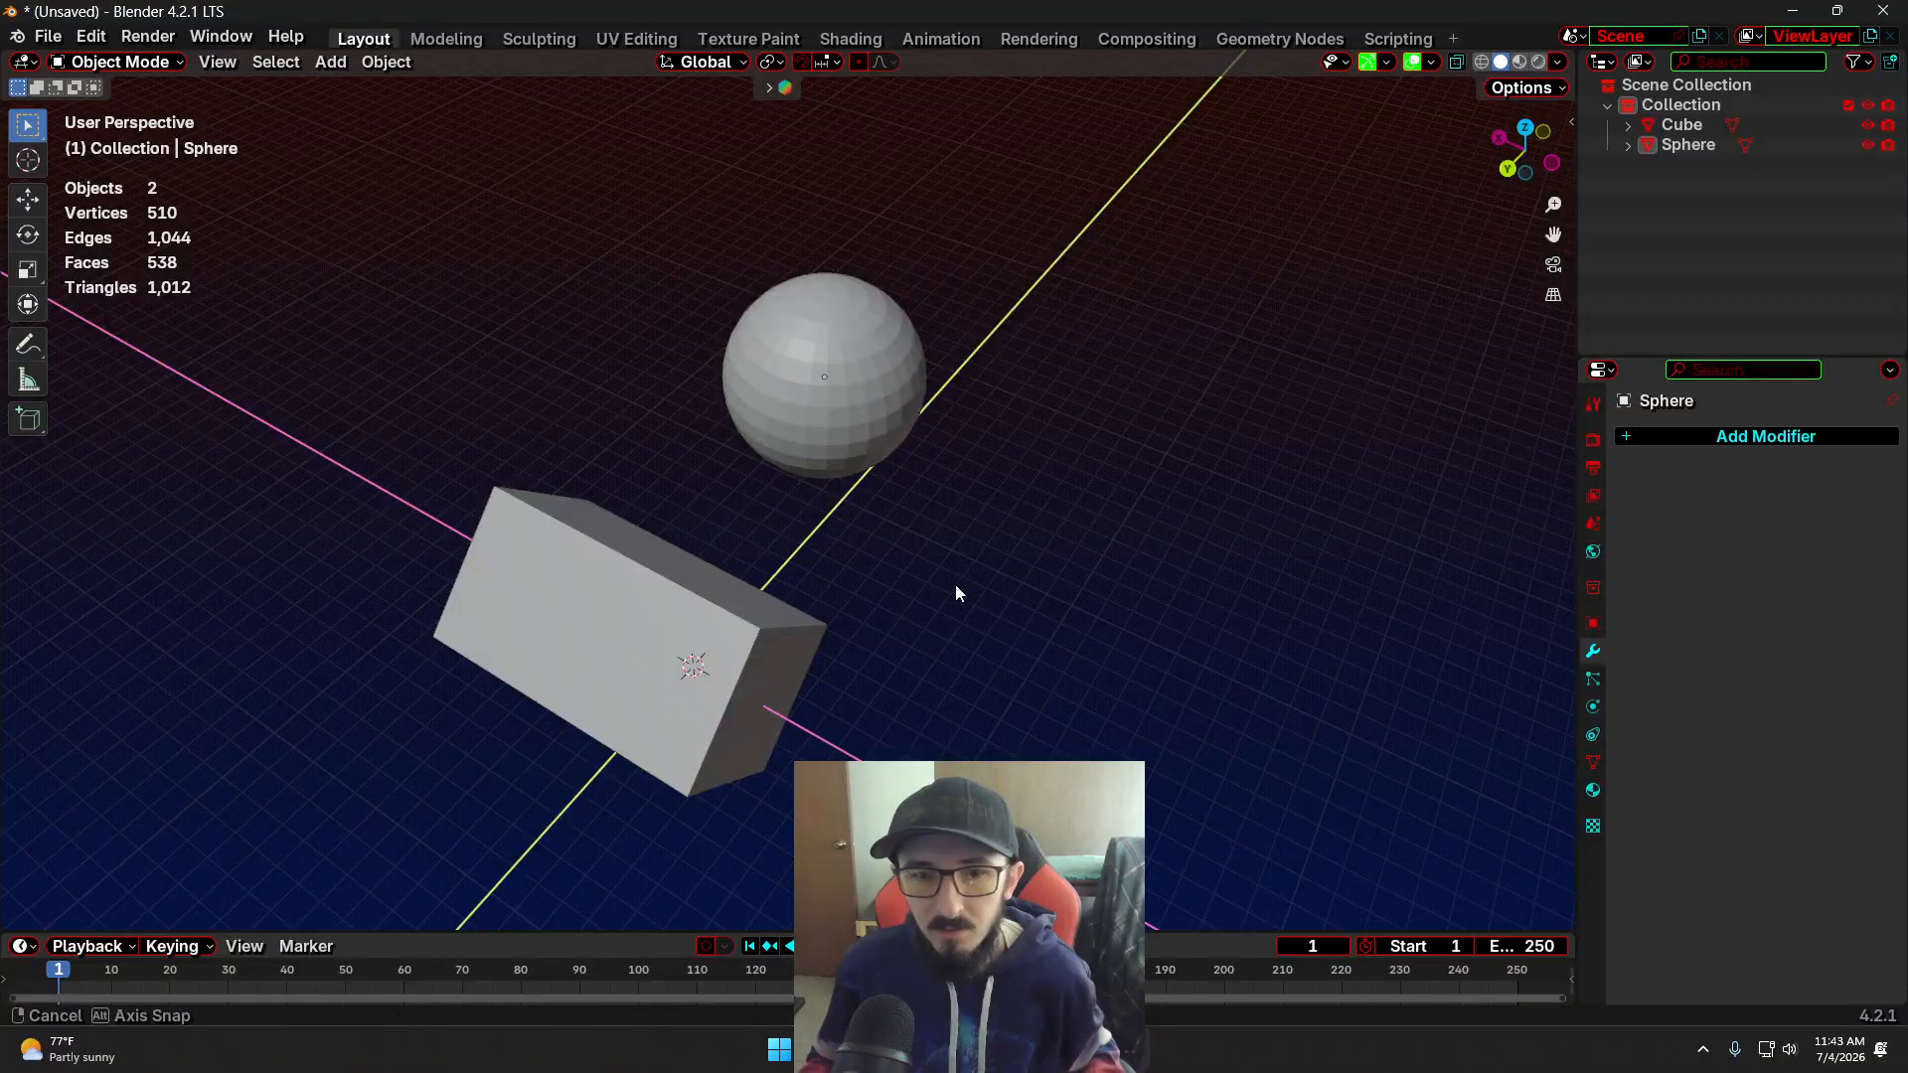
middle_click_drag(956, 584, 886, 535)
key("a")
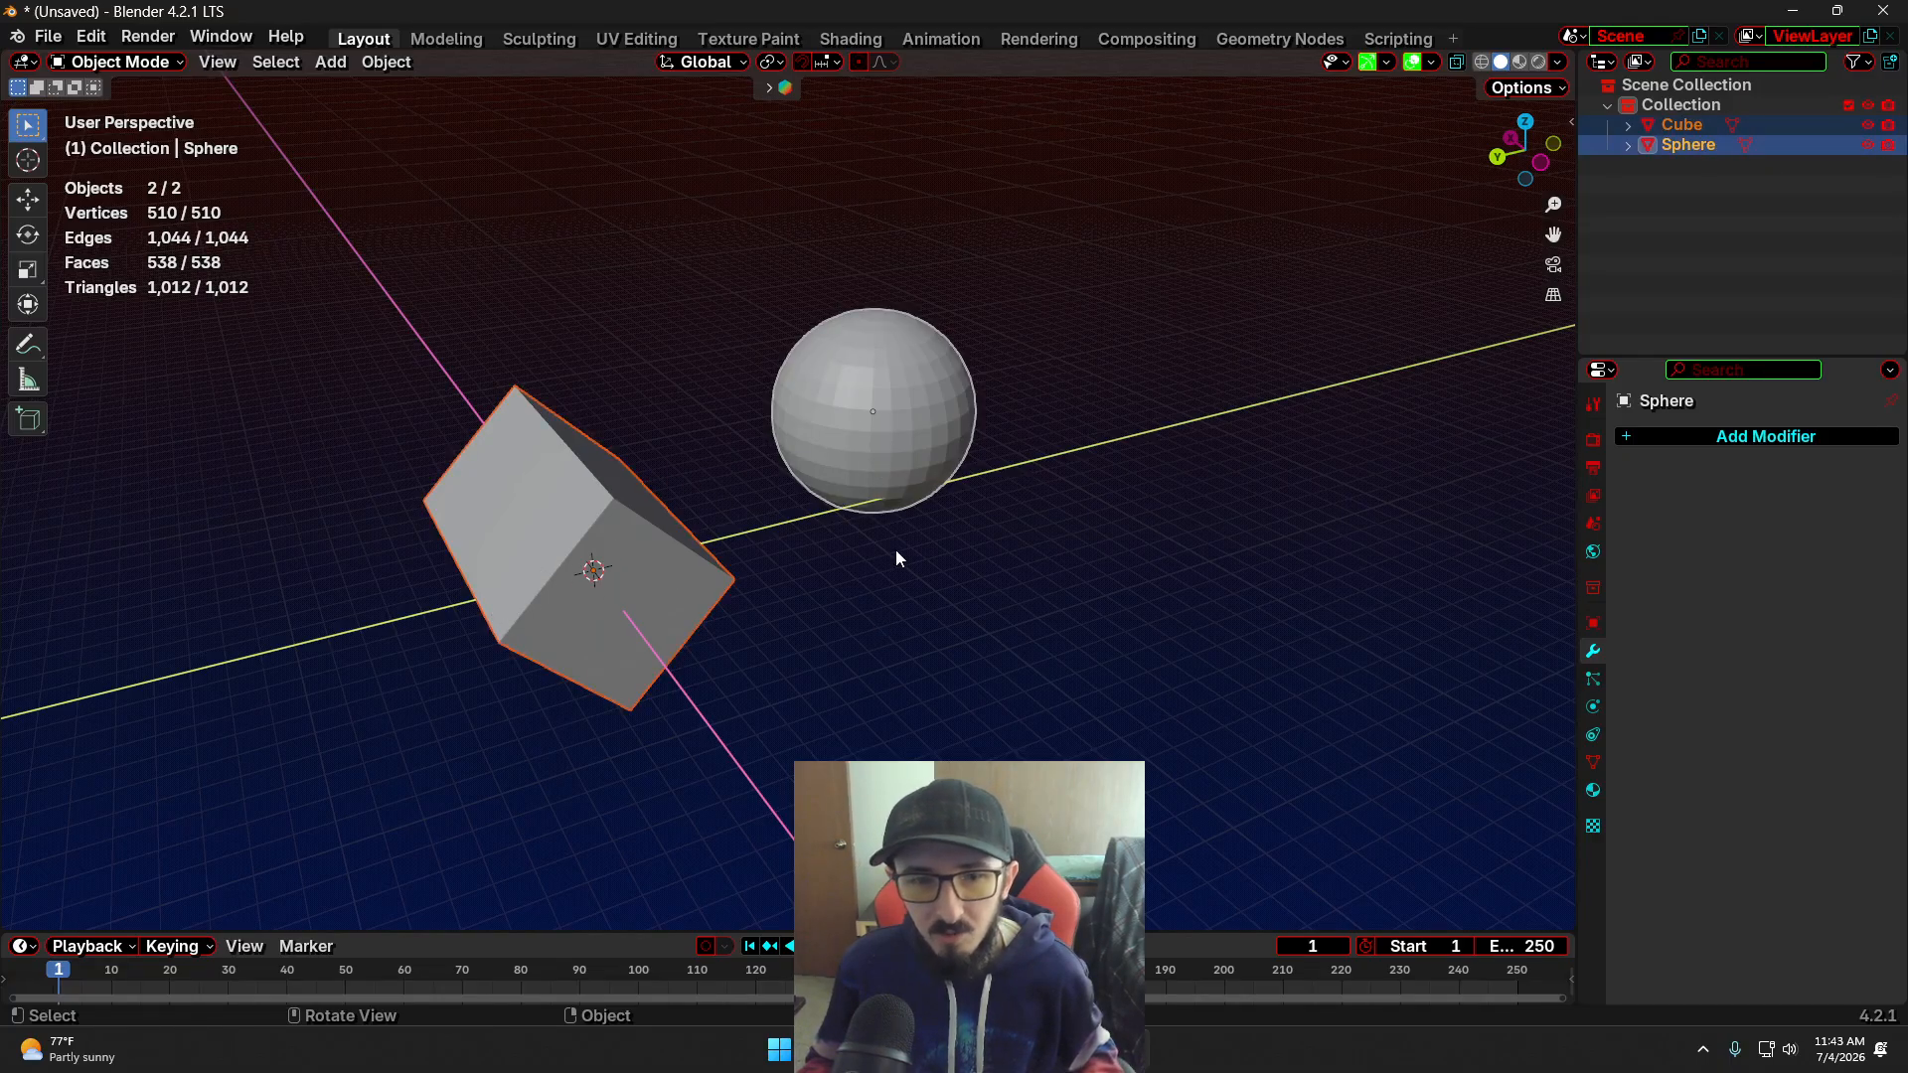
left_click(957, 620)
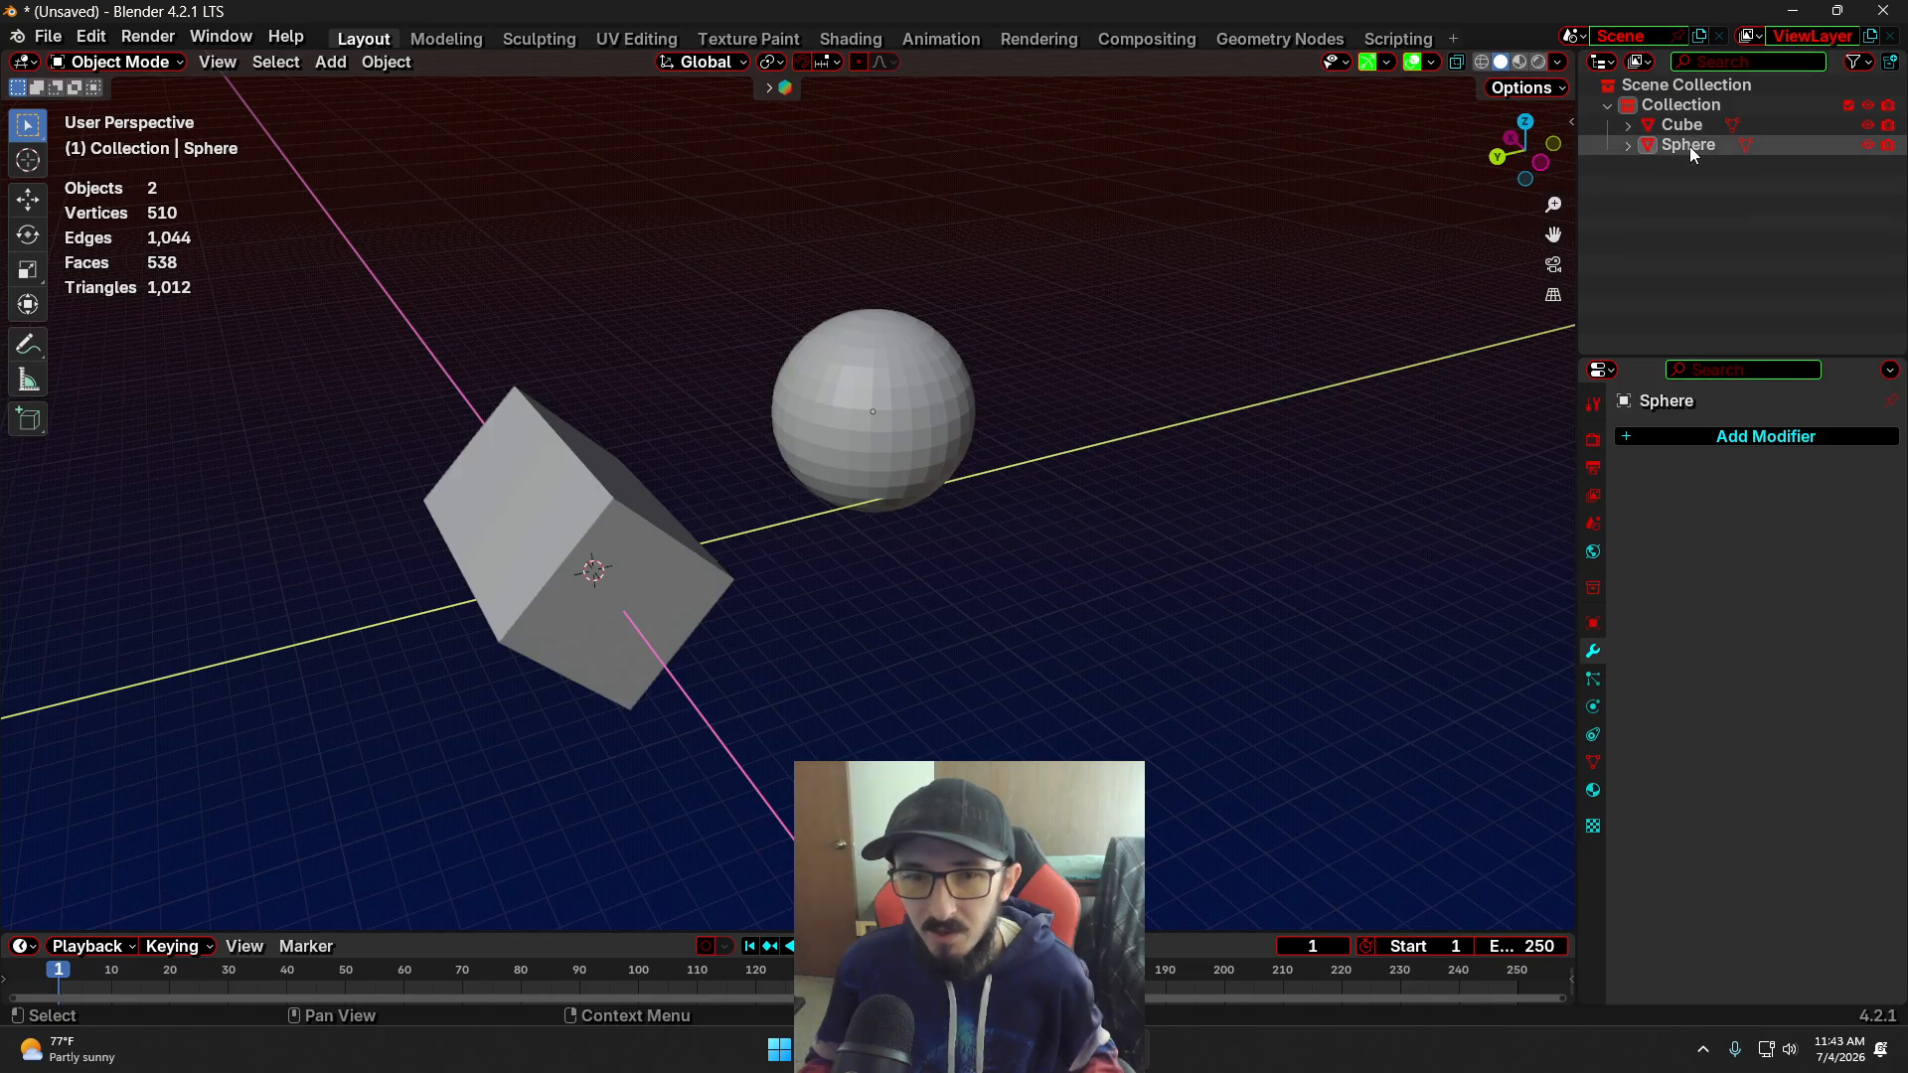
left_click(882, 407)
left_click(835, 676)
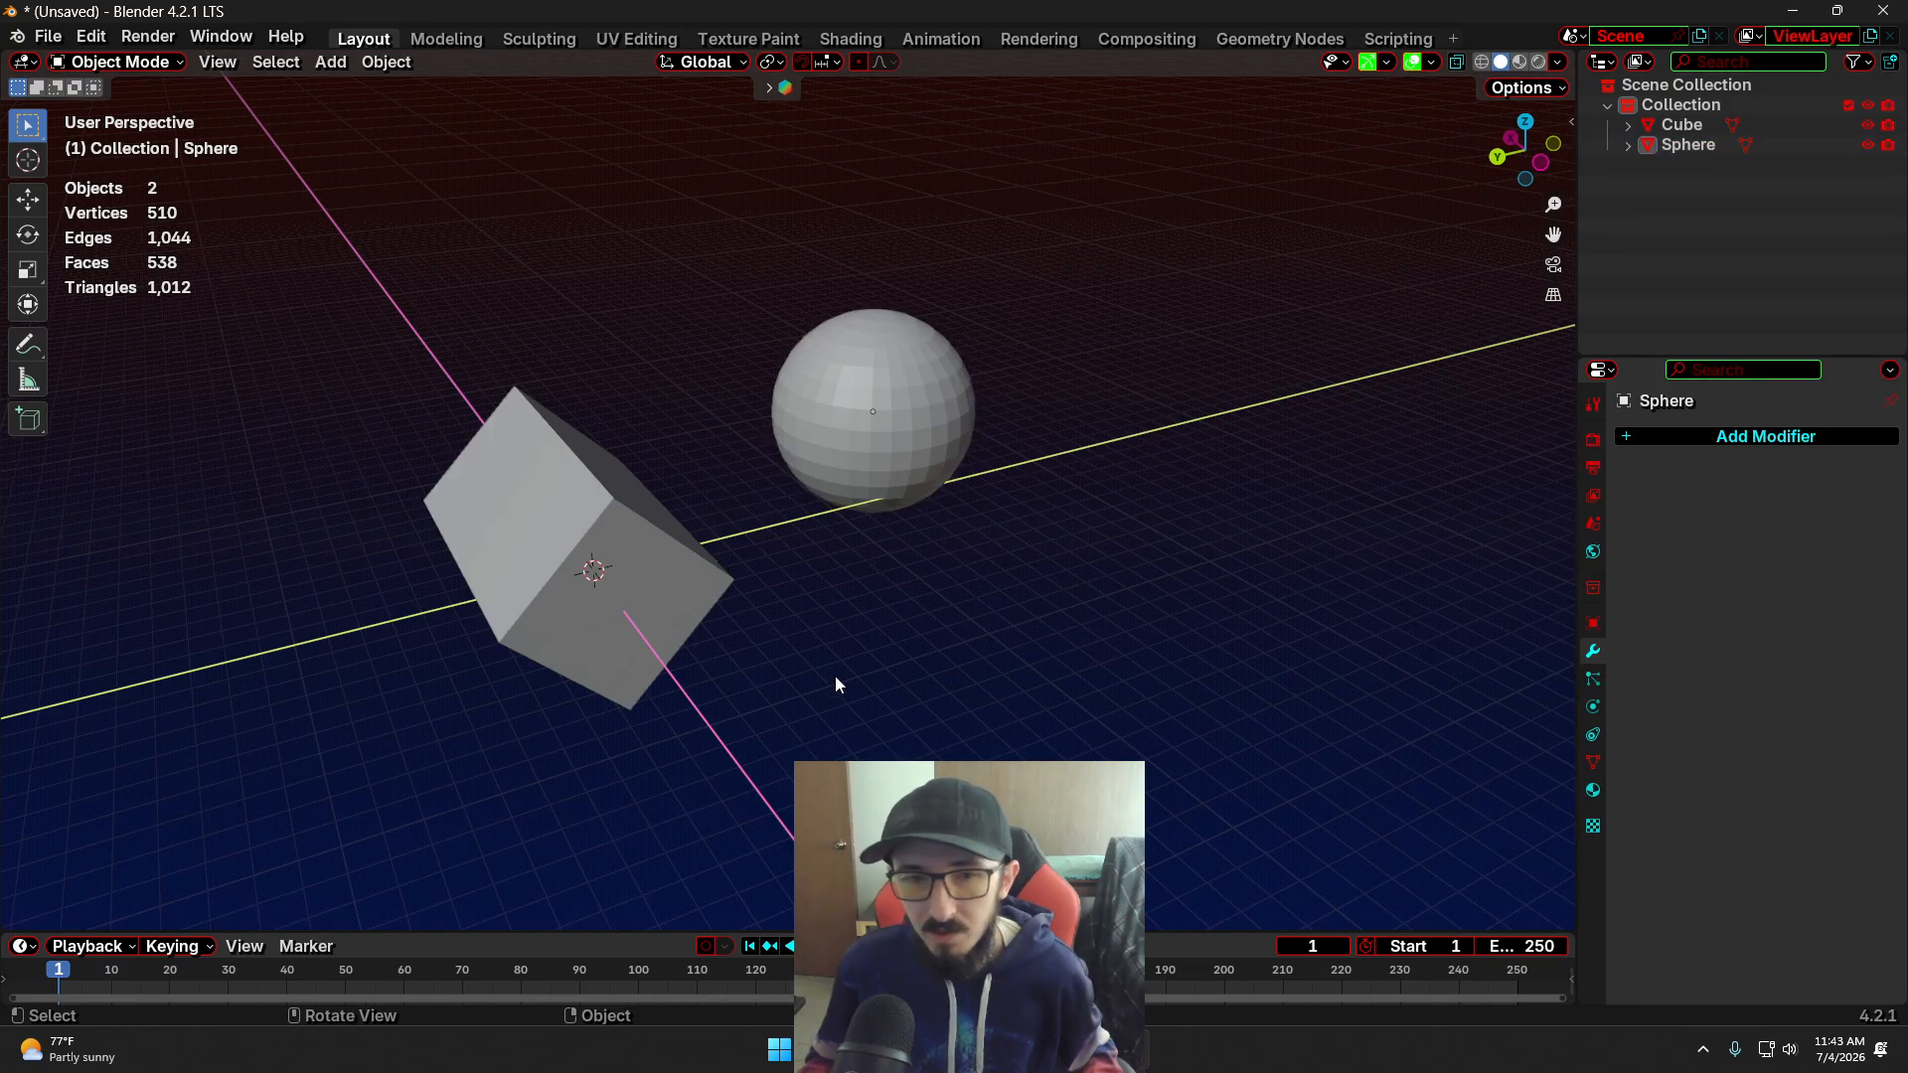
Scale the box uniformly by about 3.314
middle_click_drag(835, 675, 799, 563)
left_click(799, 563)
middle_click_drag(1041, 630, 828, 694)
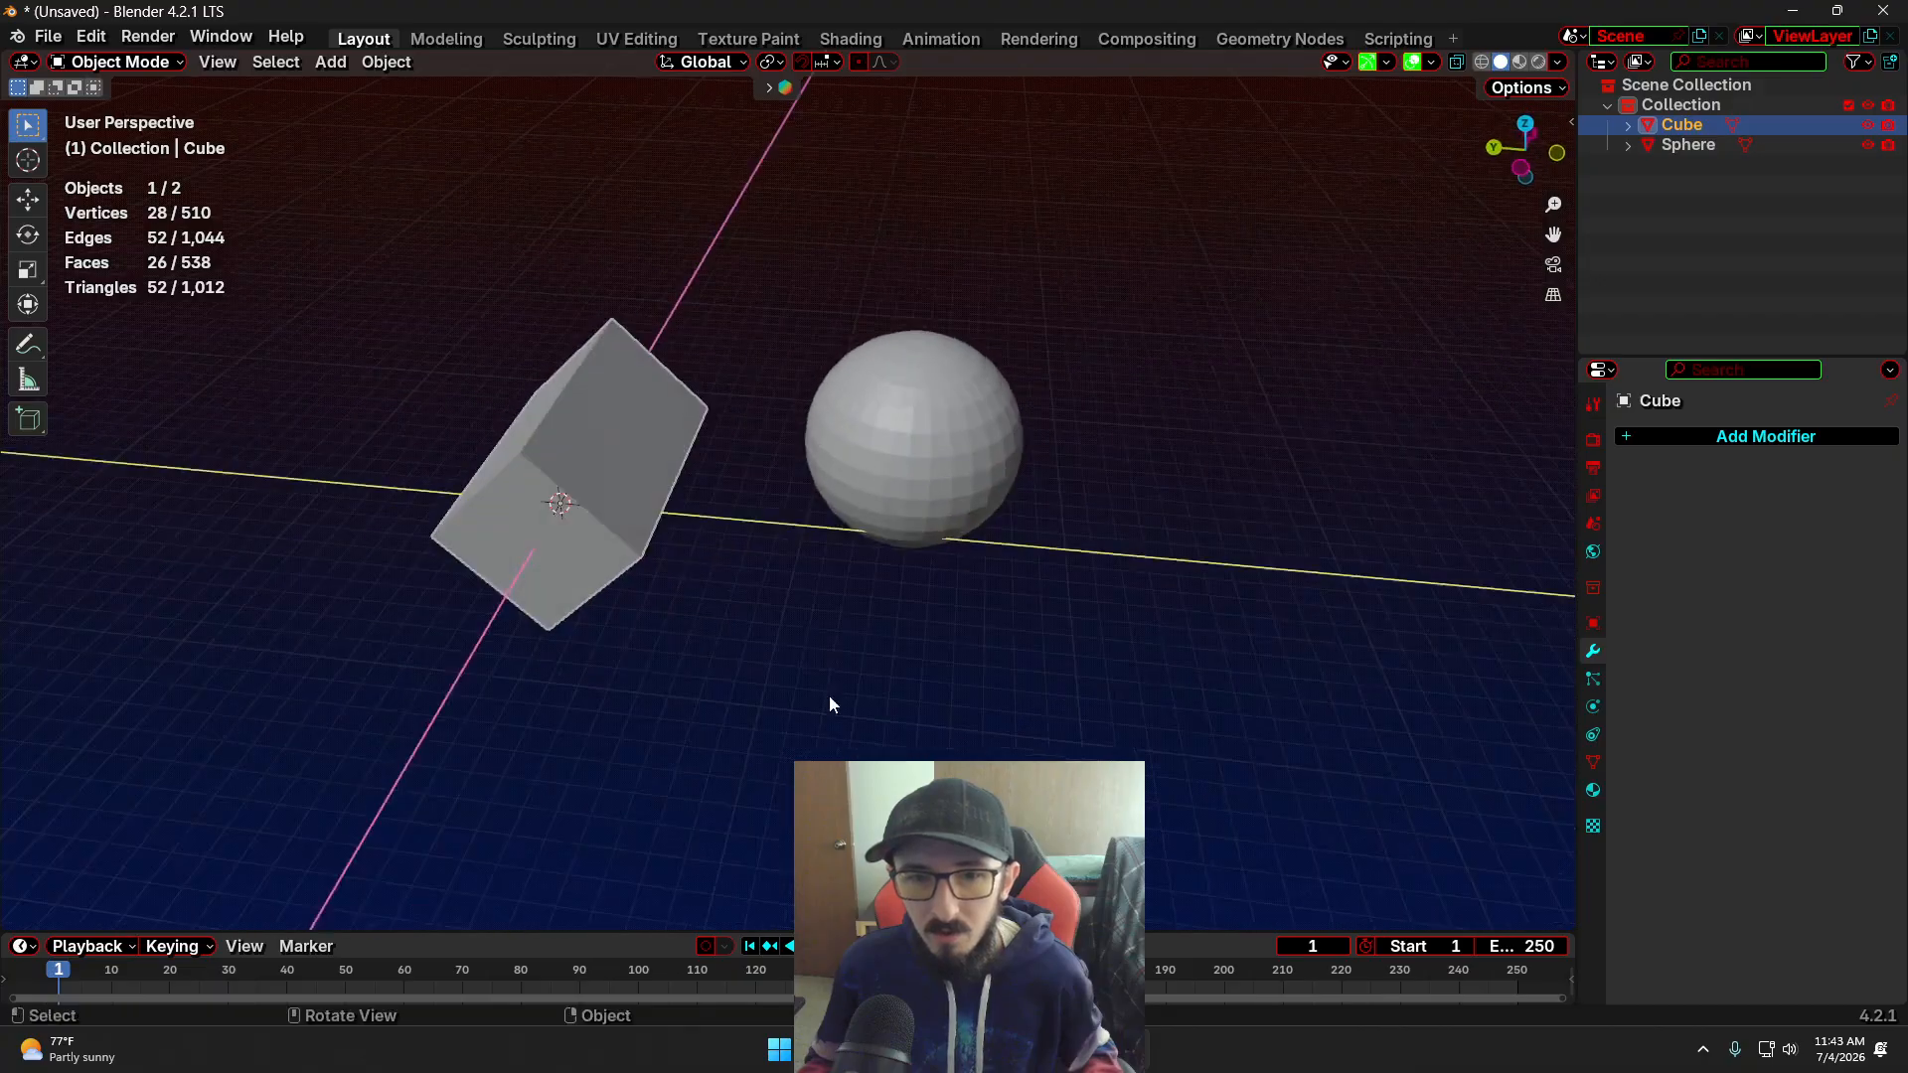
key("s")
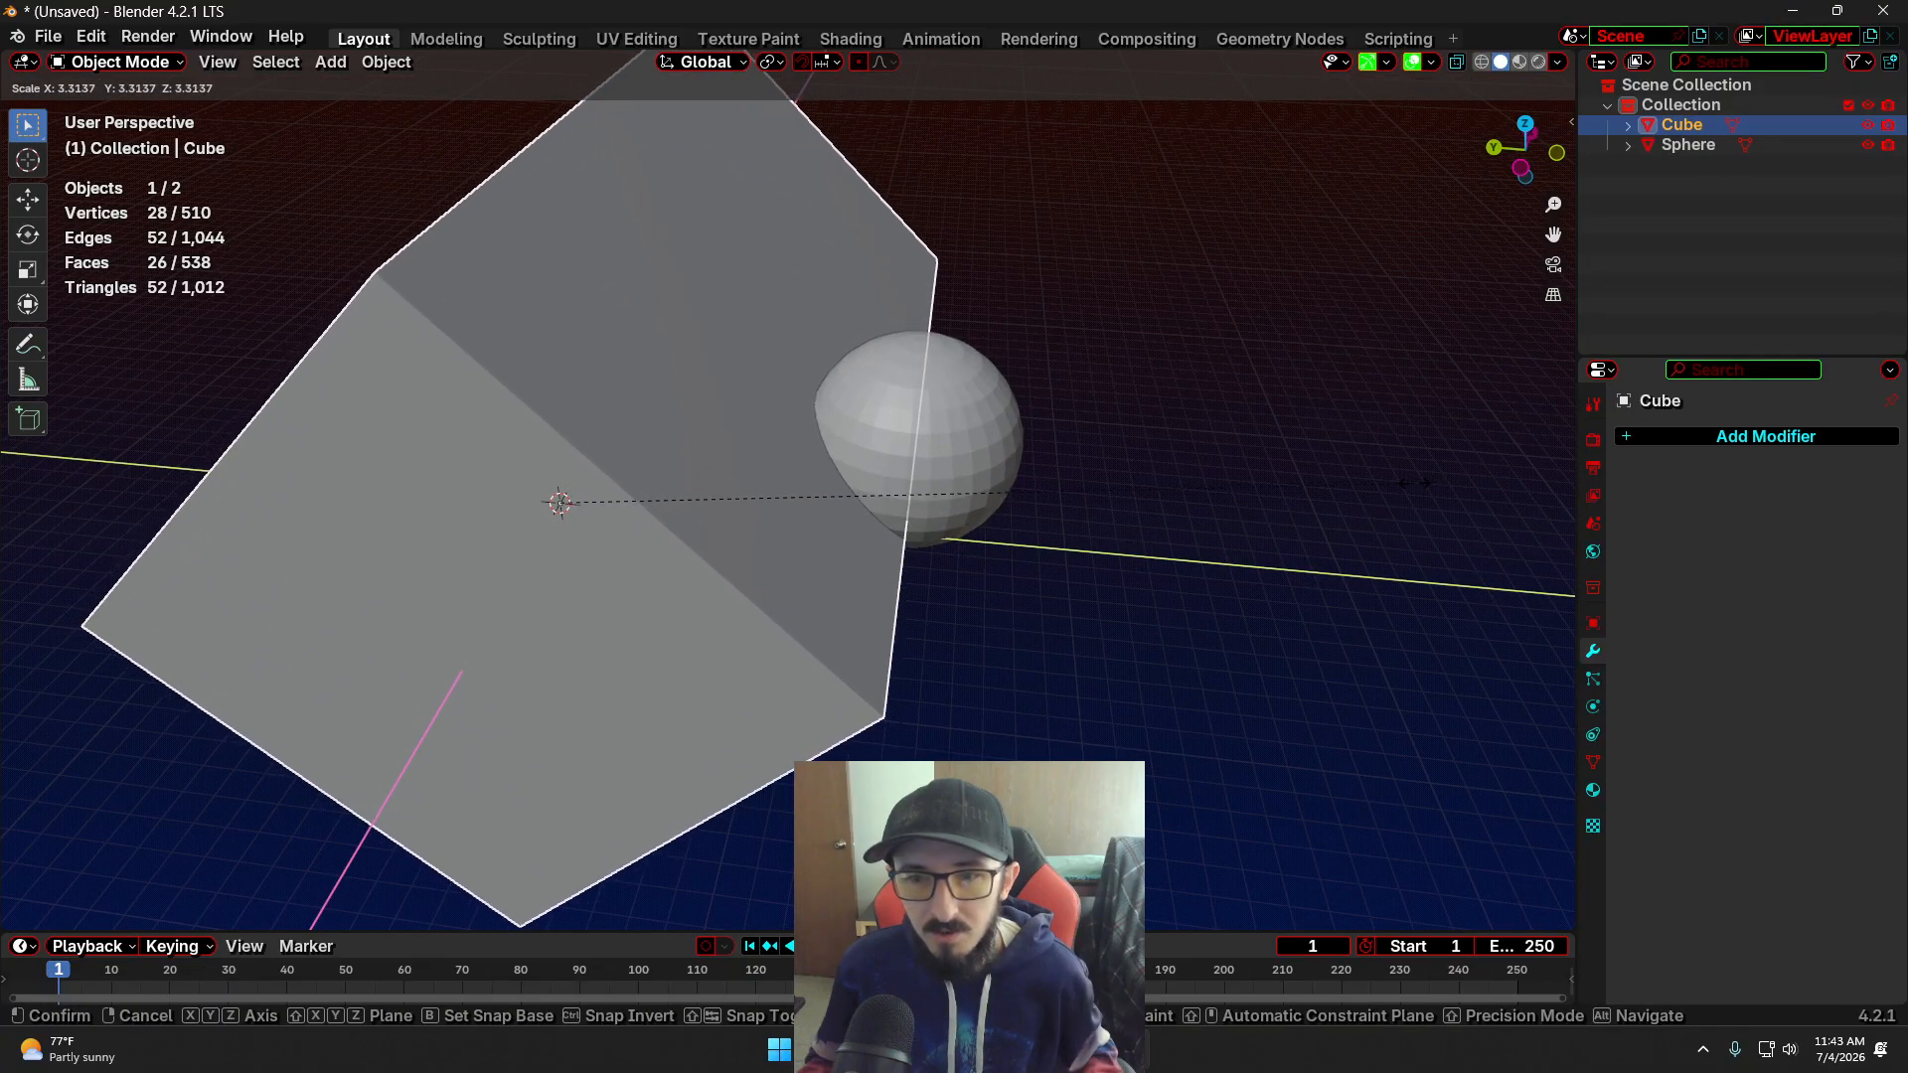
left_click(974, 434)
Move the sphere fully inside the enlarged box, deselect it, and view the box from another side
left_click(984, 423)
key("g")
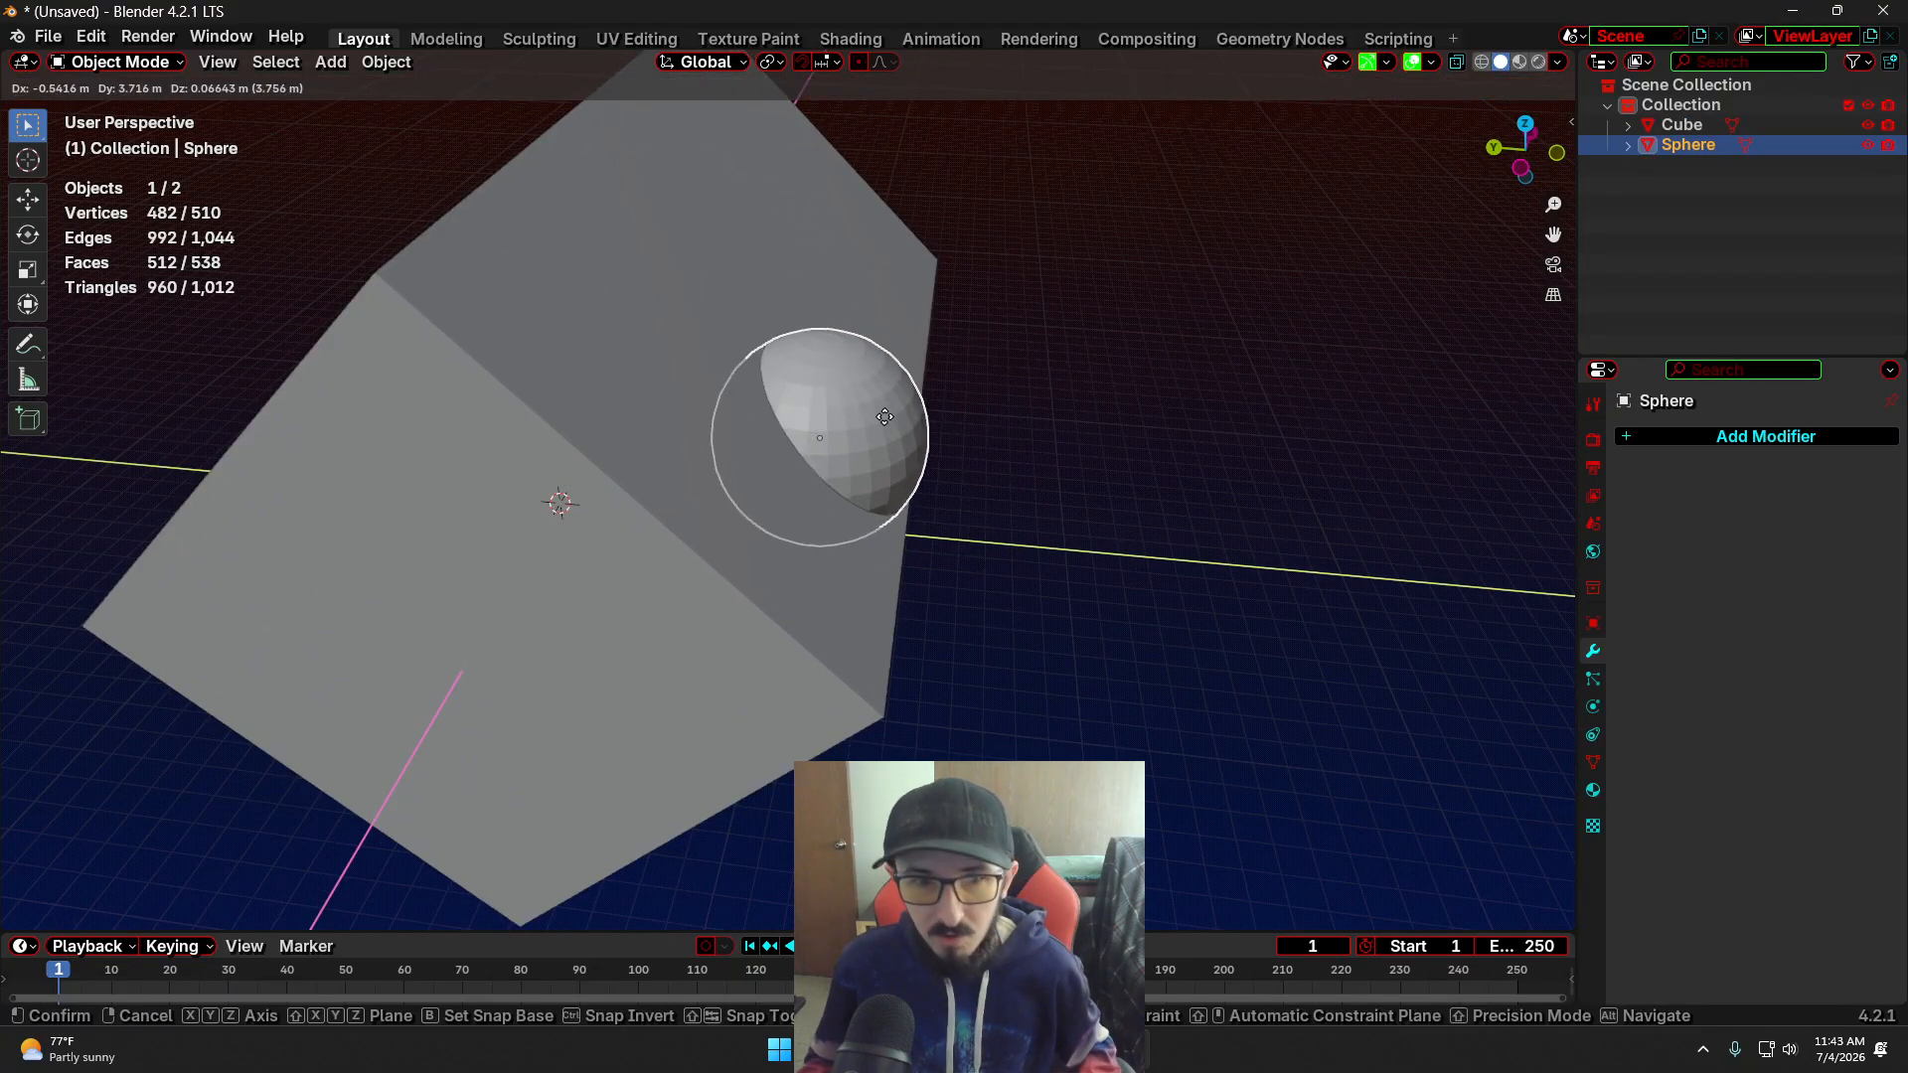
left_click(747, 424)
left_click(972, 580)
middle_click_drag(972, 580, 854, 632)
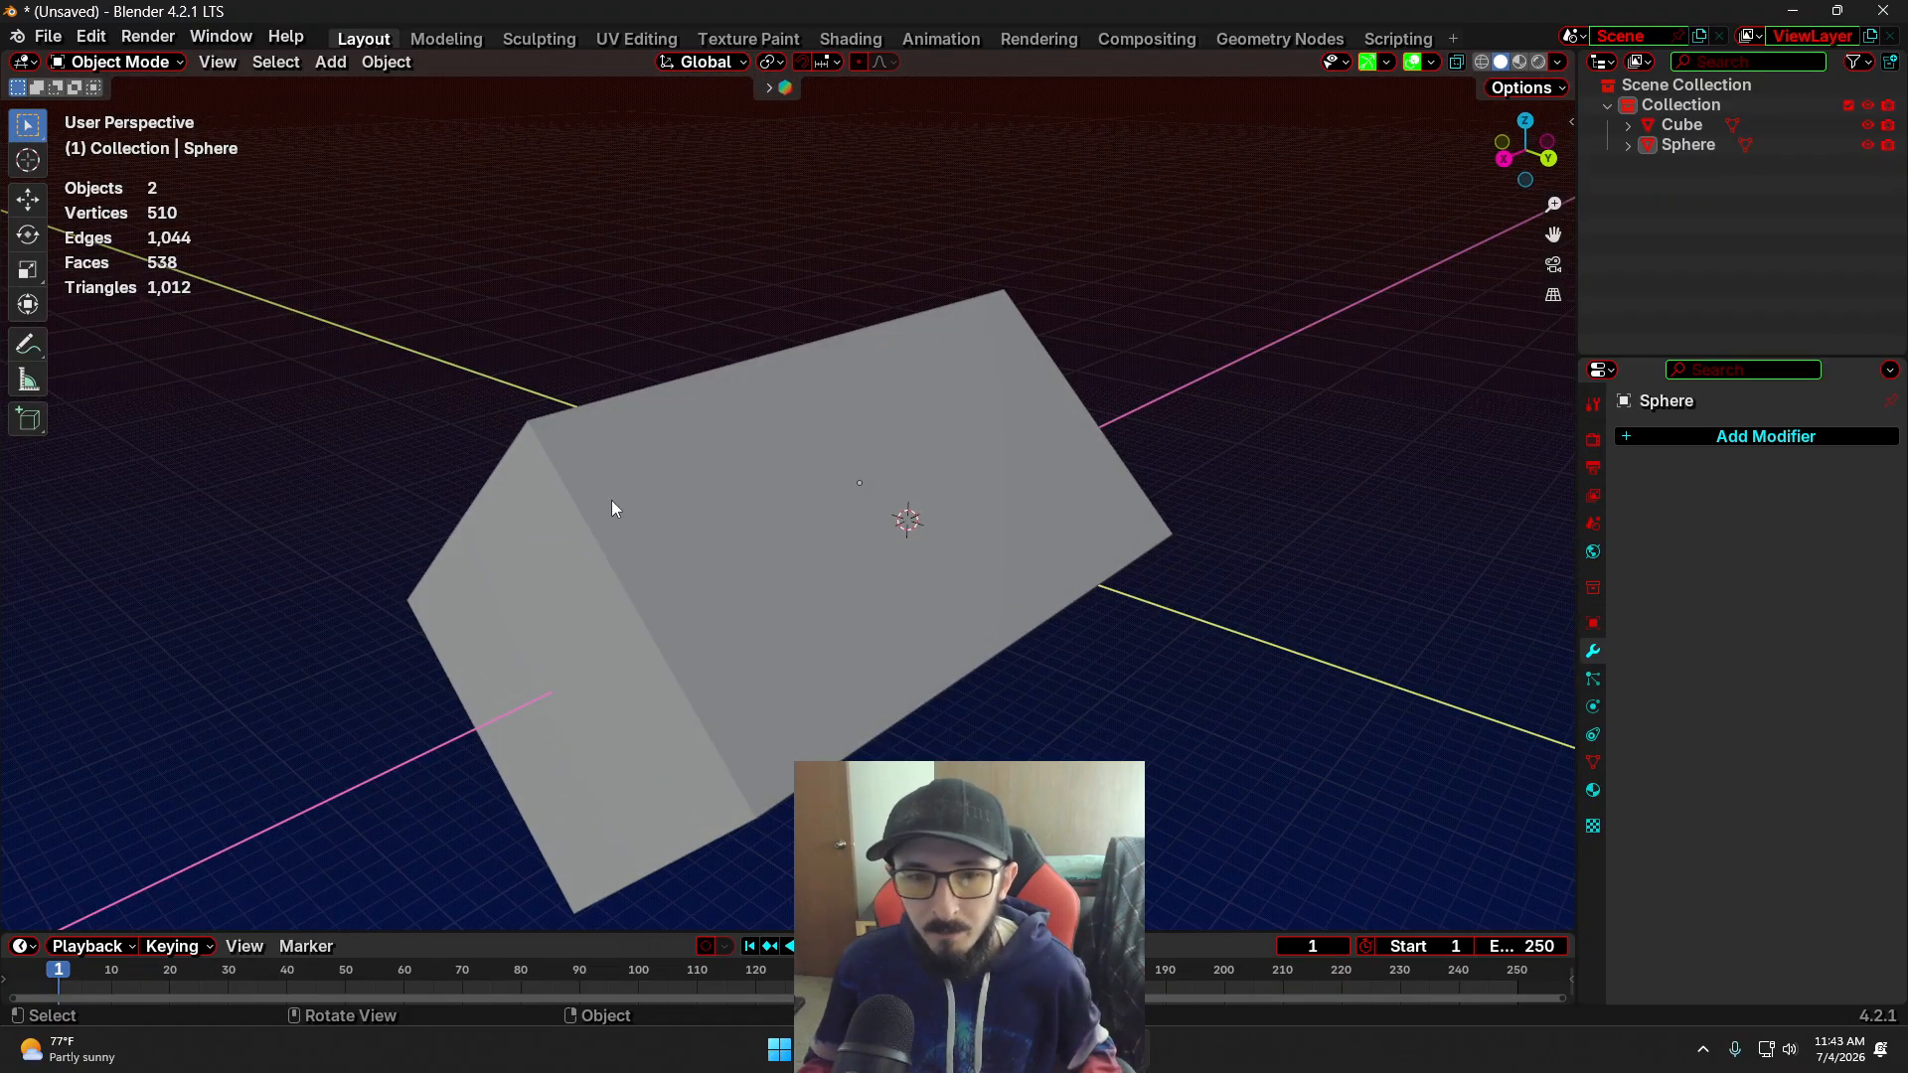
Hide the box to expose the sphere inside, then unhide all hidden objects
left_click(576, 527)
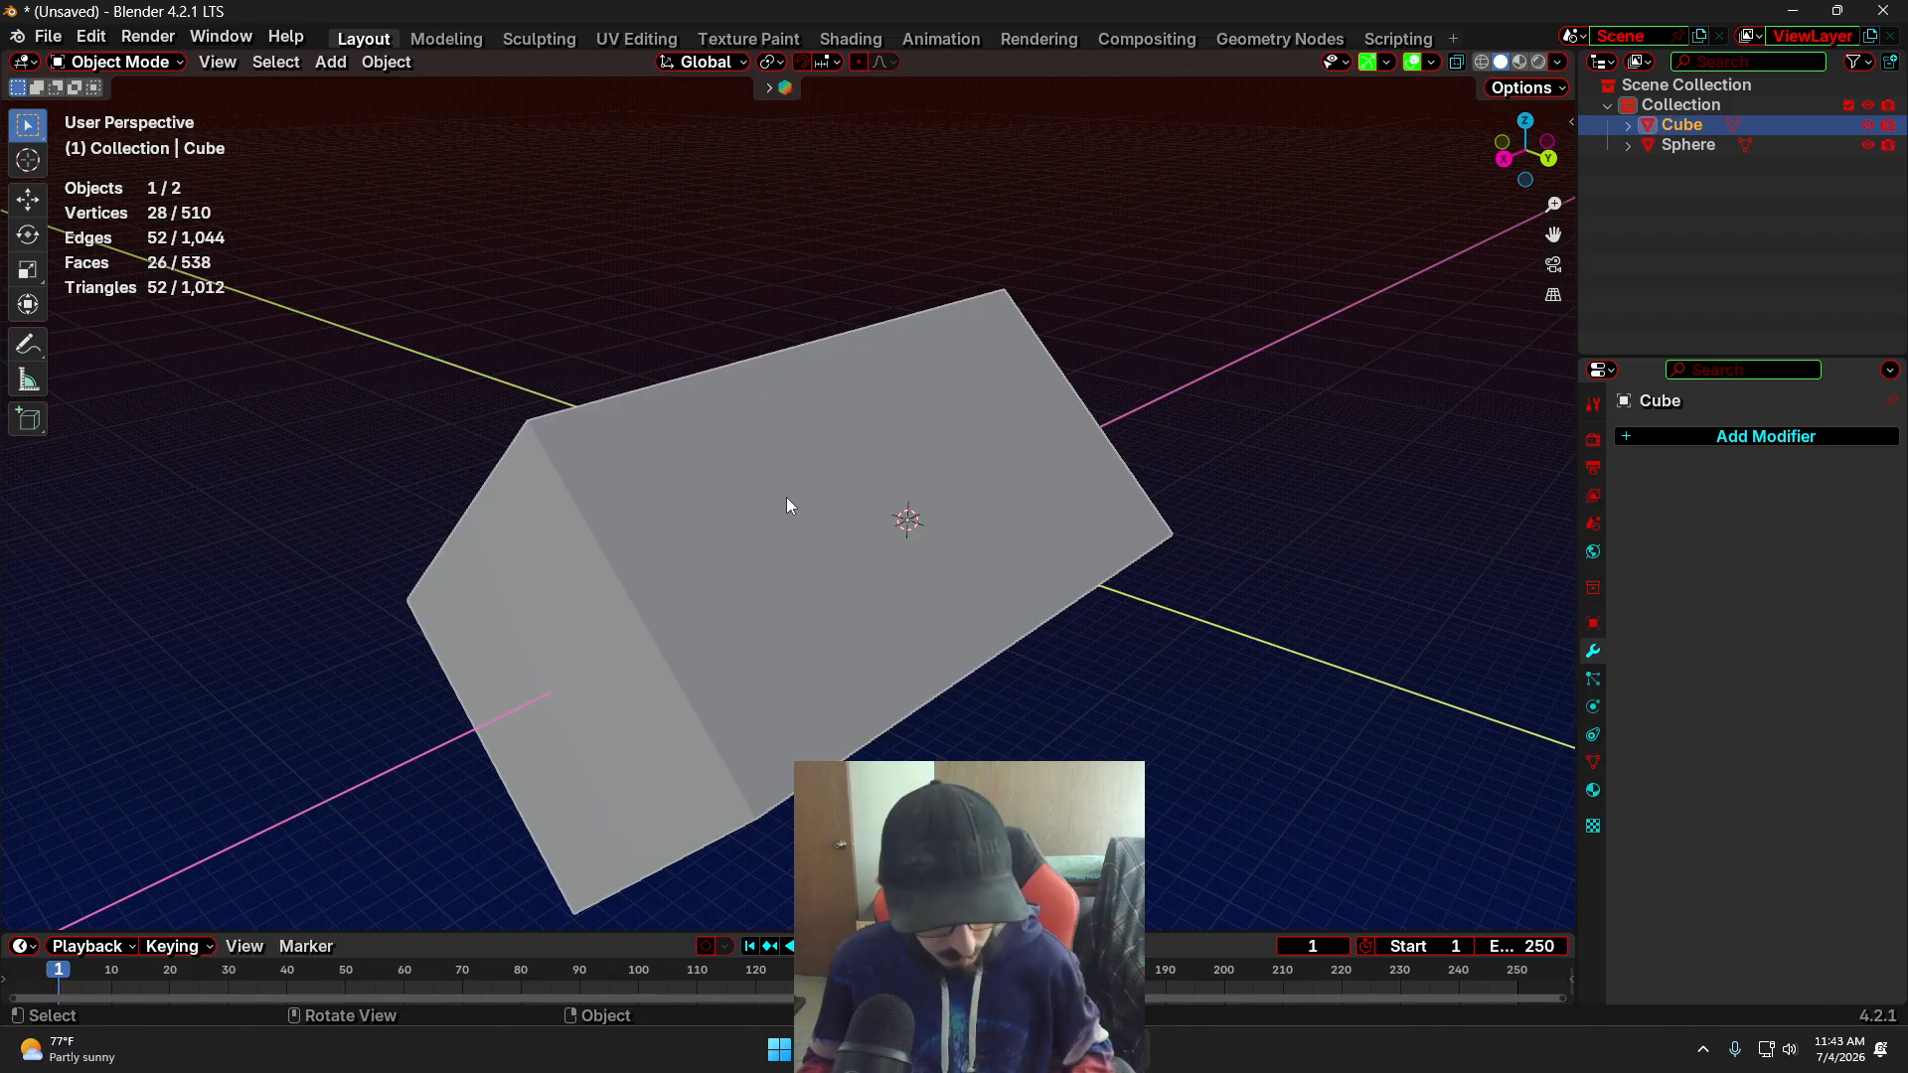
key("h")
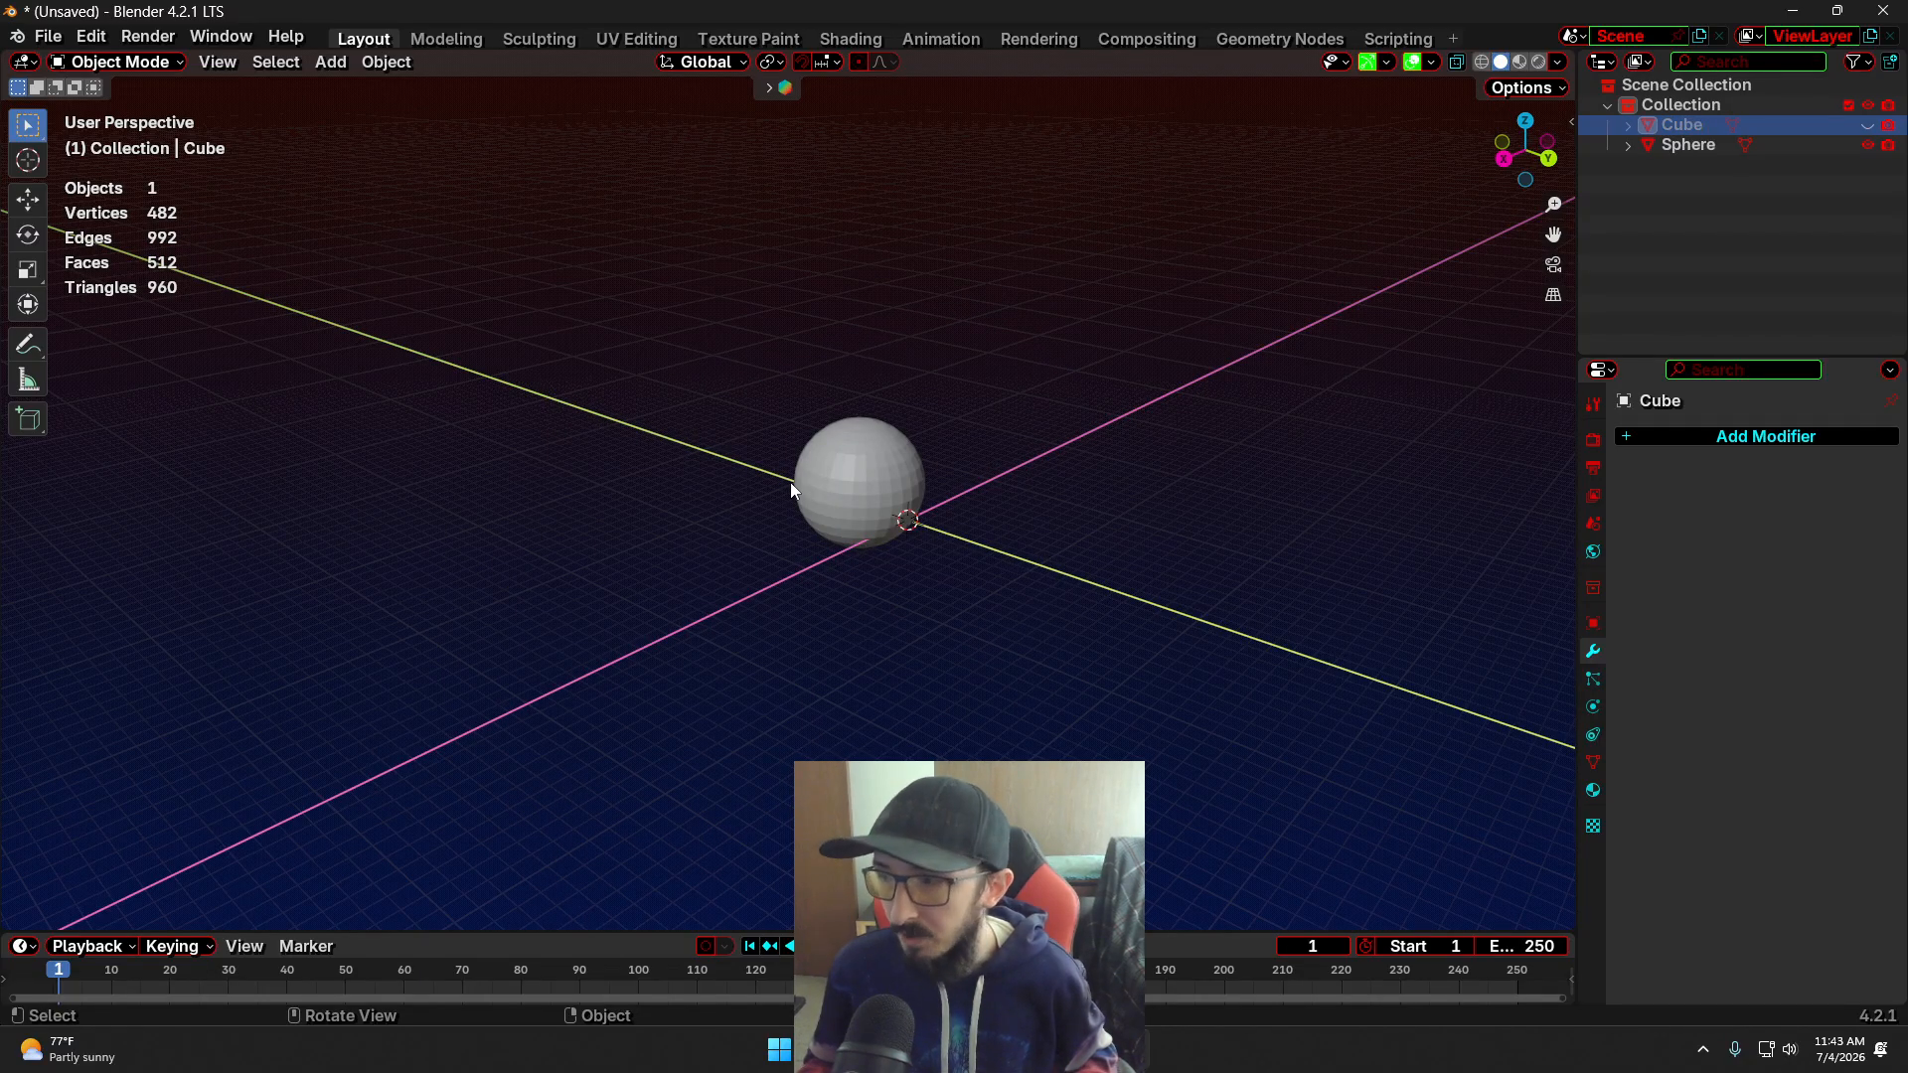
key("alt+h")
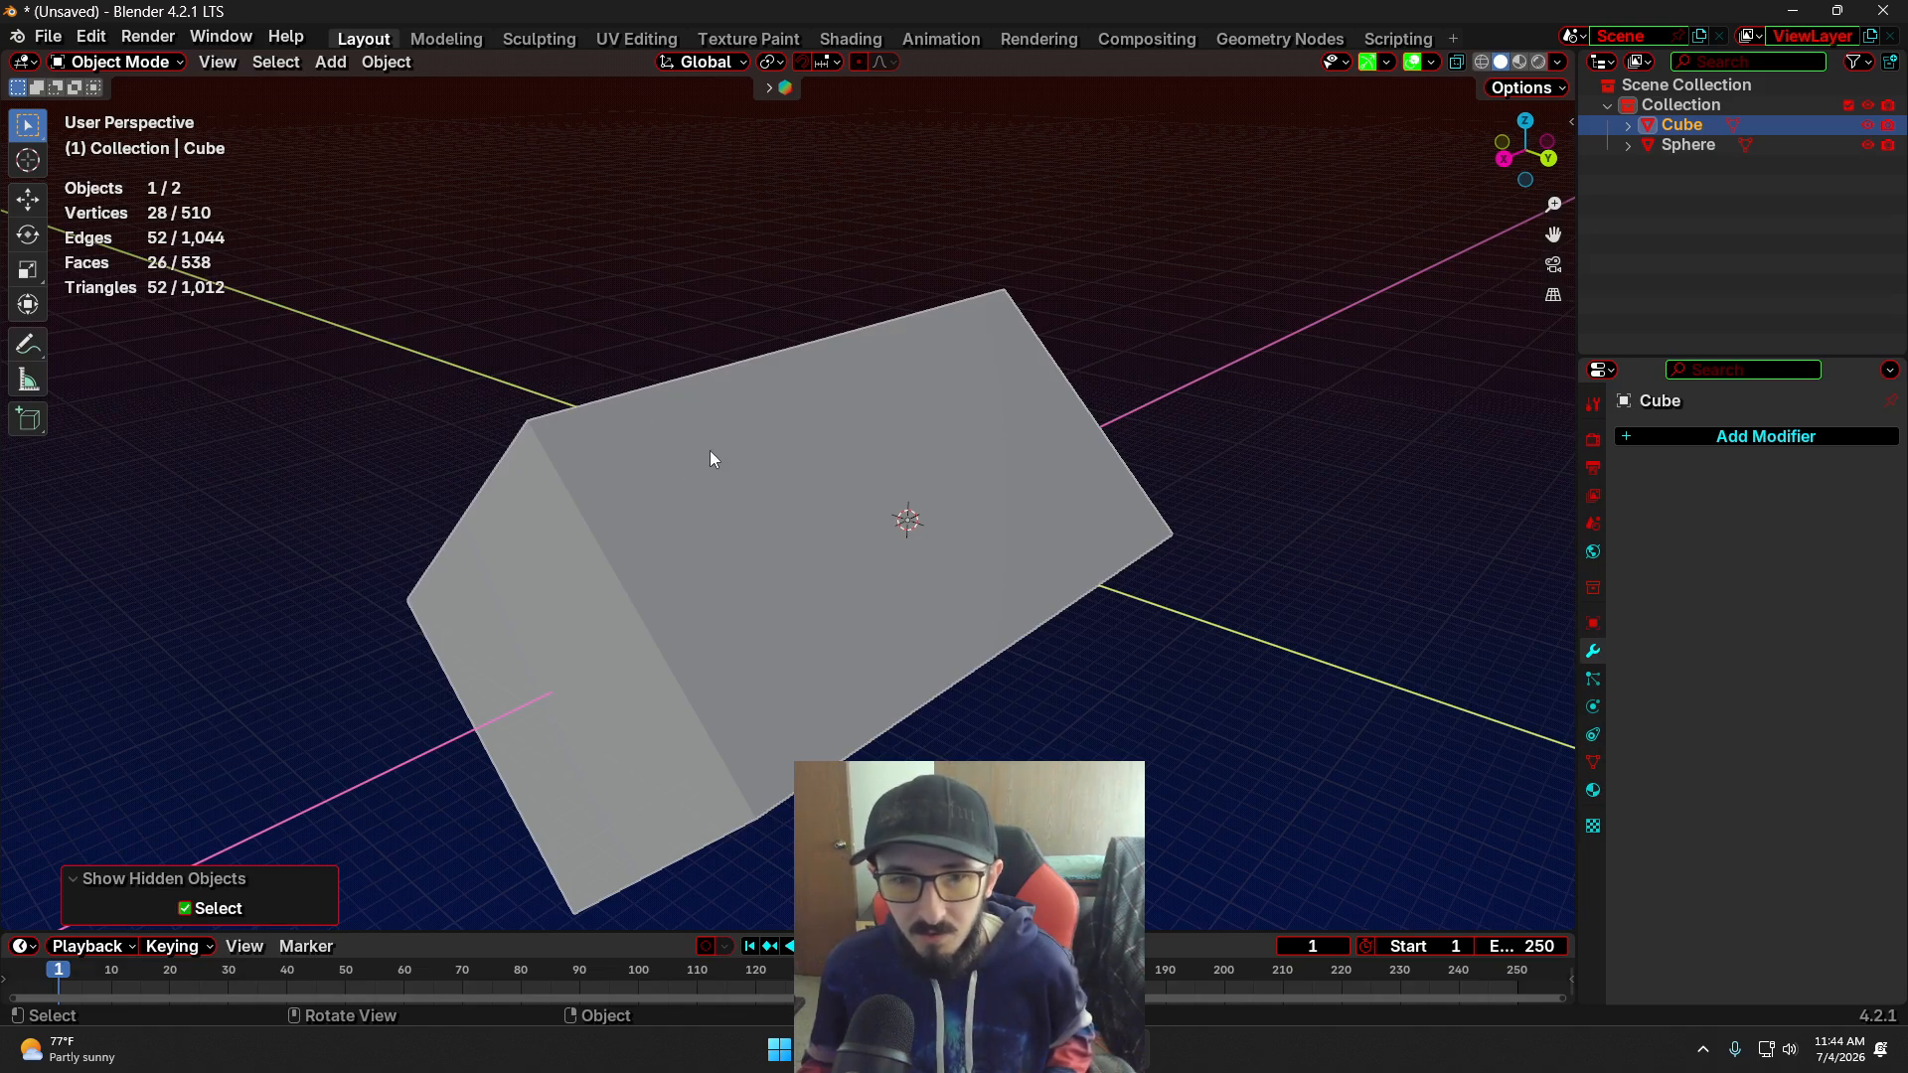
Toggle the viewport visibility of the box and the sphere off and back on in the Outliner
left_click(1866, 129)
left_click(1865, 129)
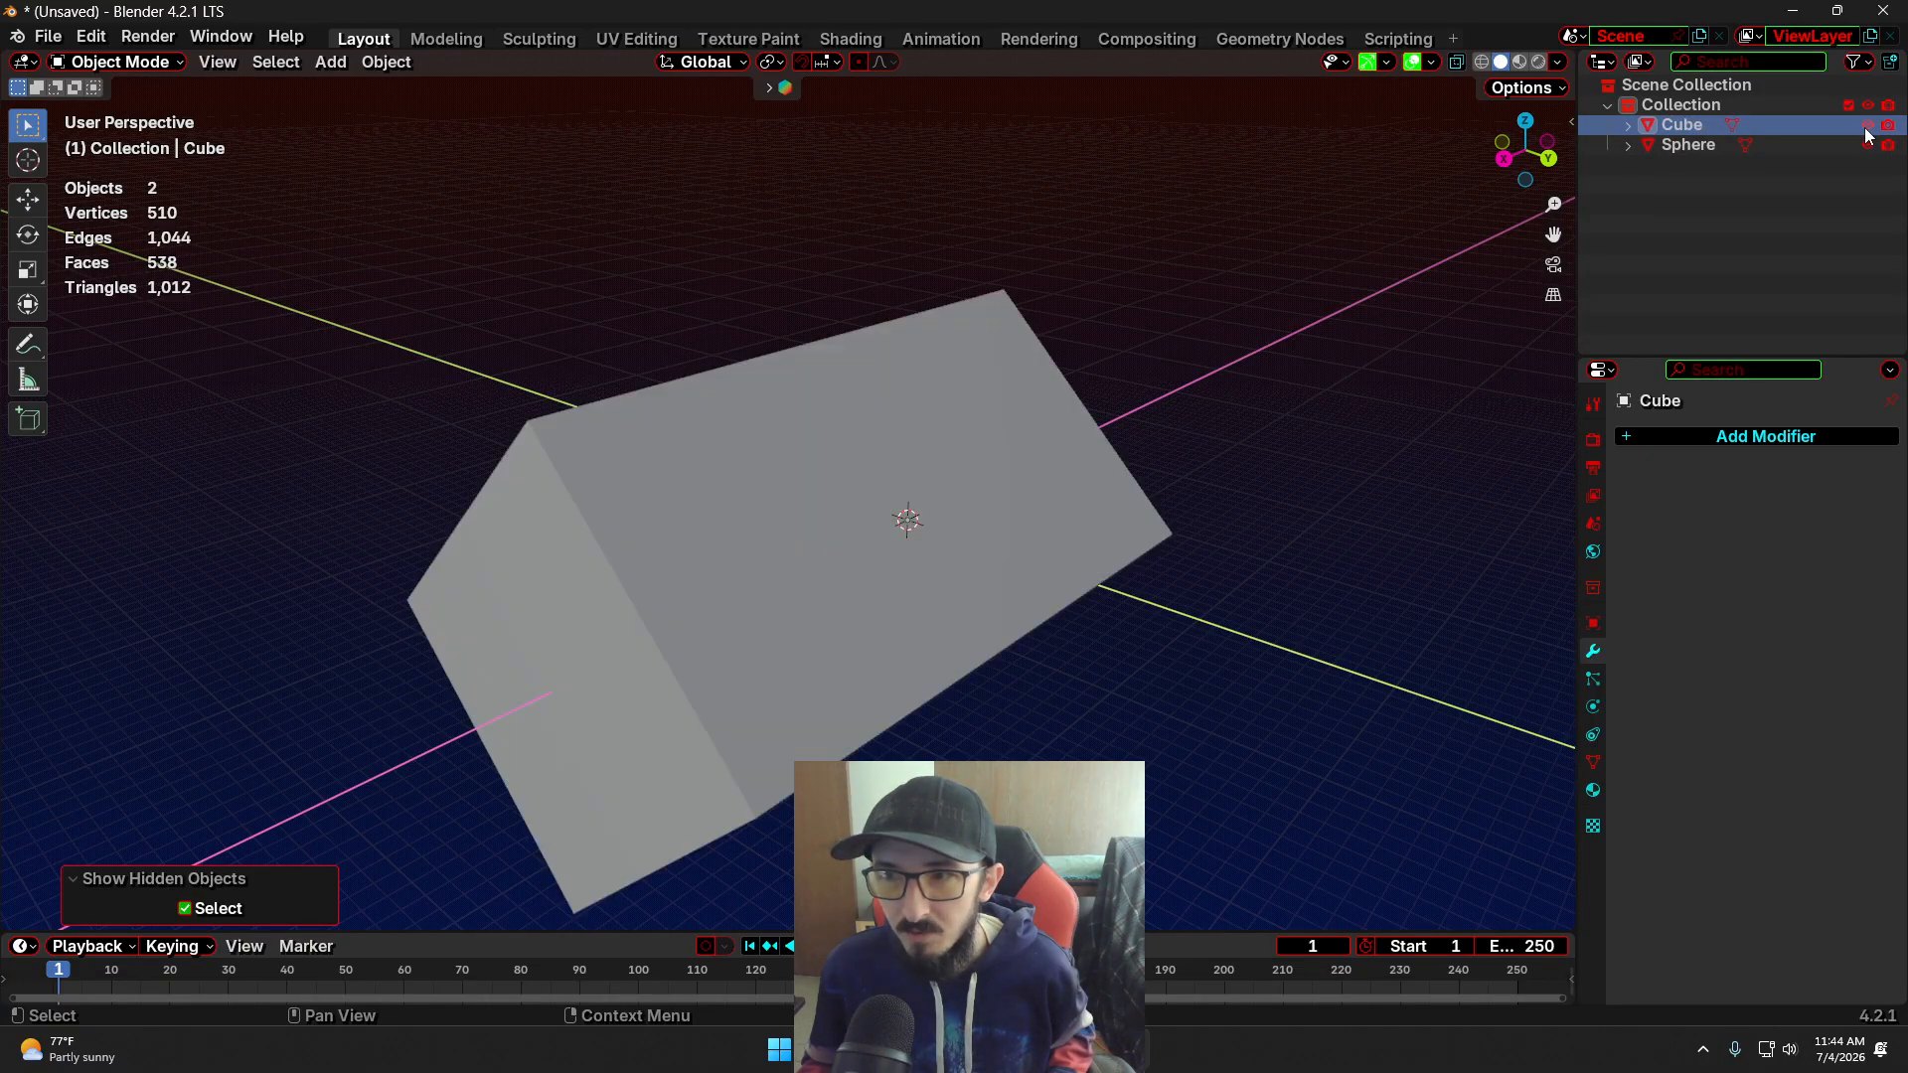
left_click(1866, 127)
left_click(1865, 145)
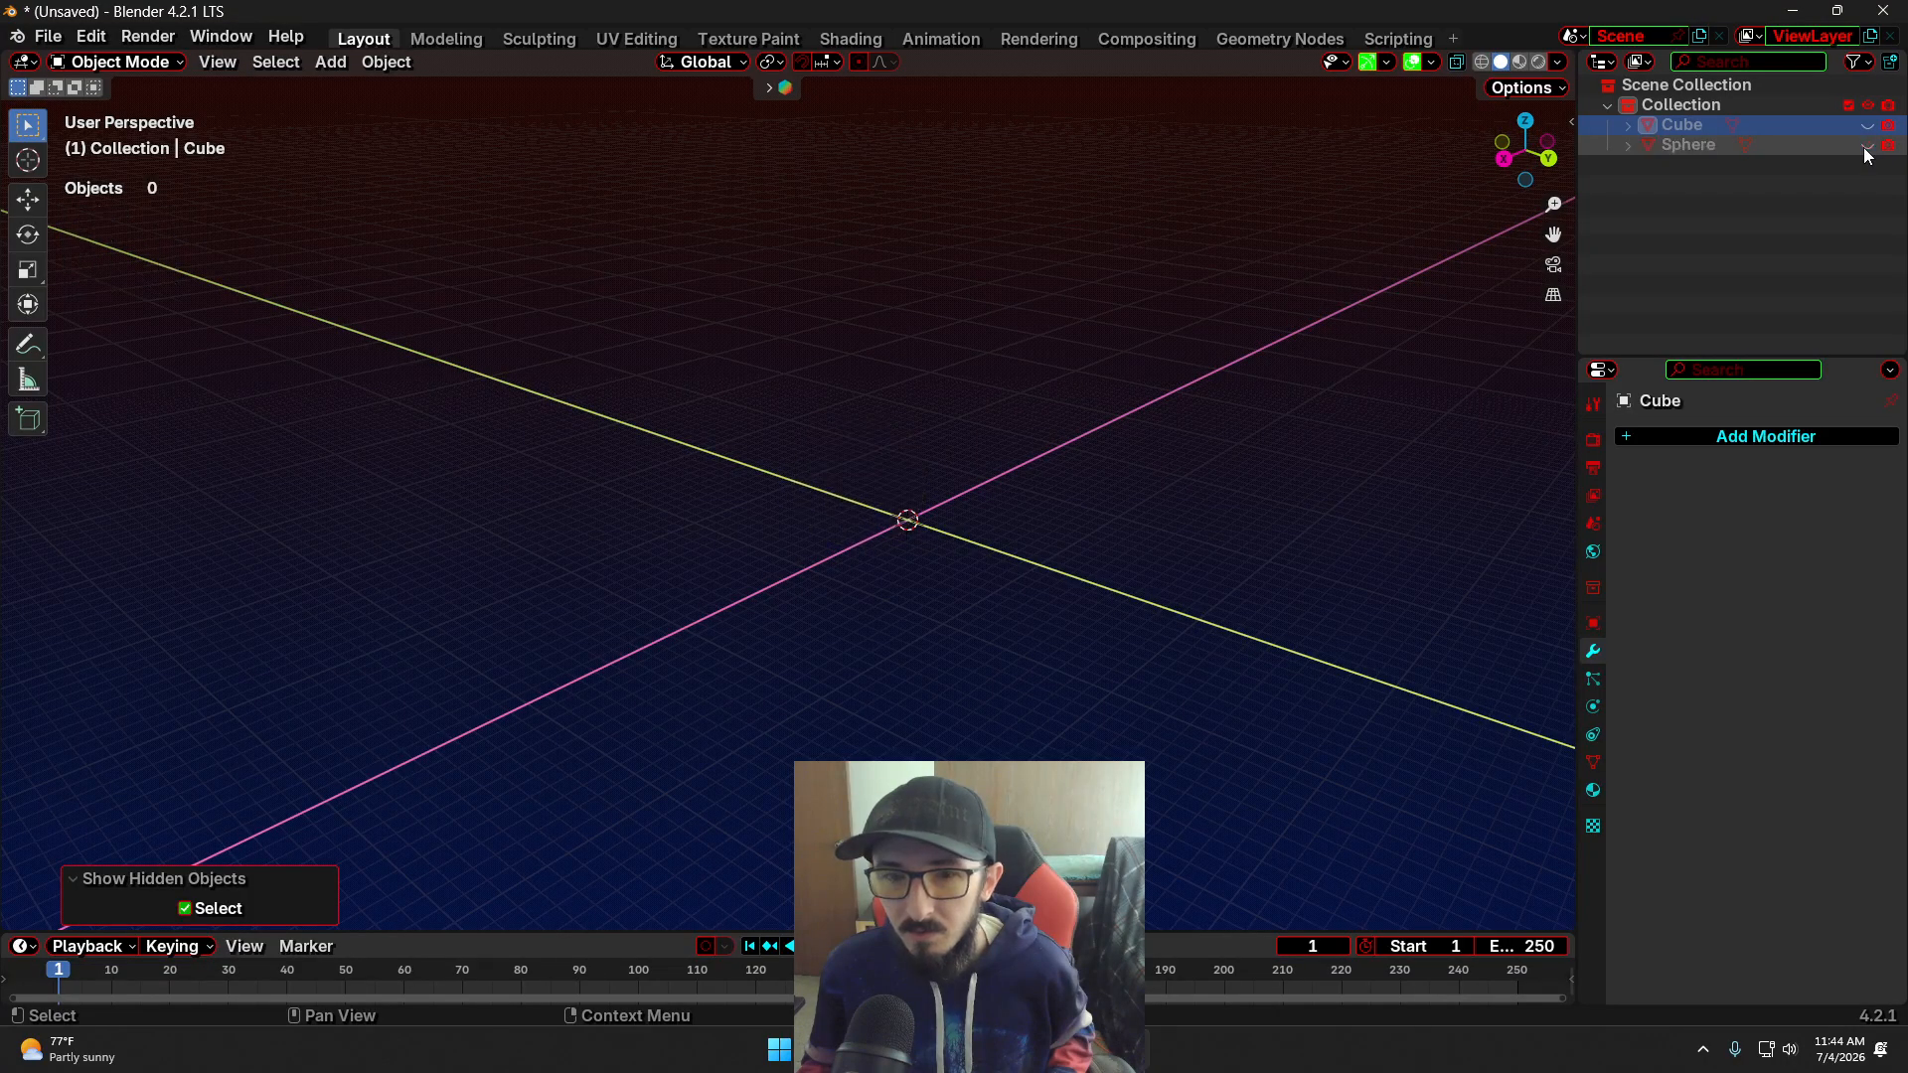
left_click(1865, 145)
left_click(1866, 129)
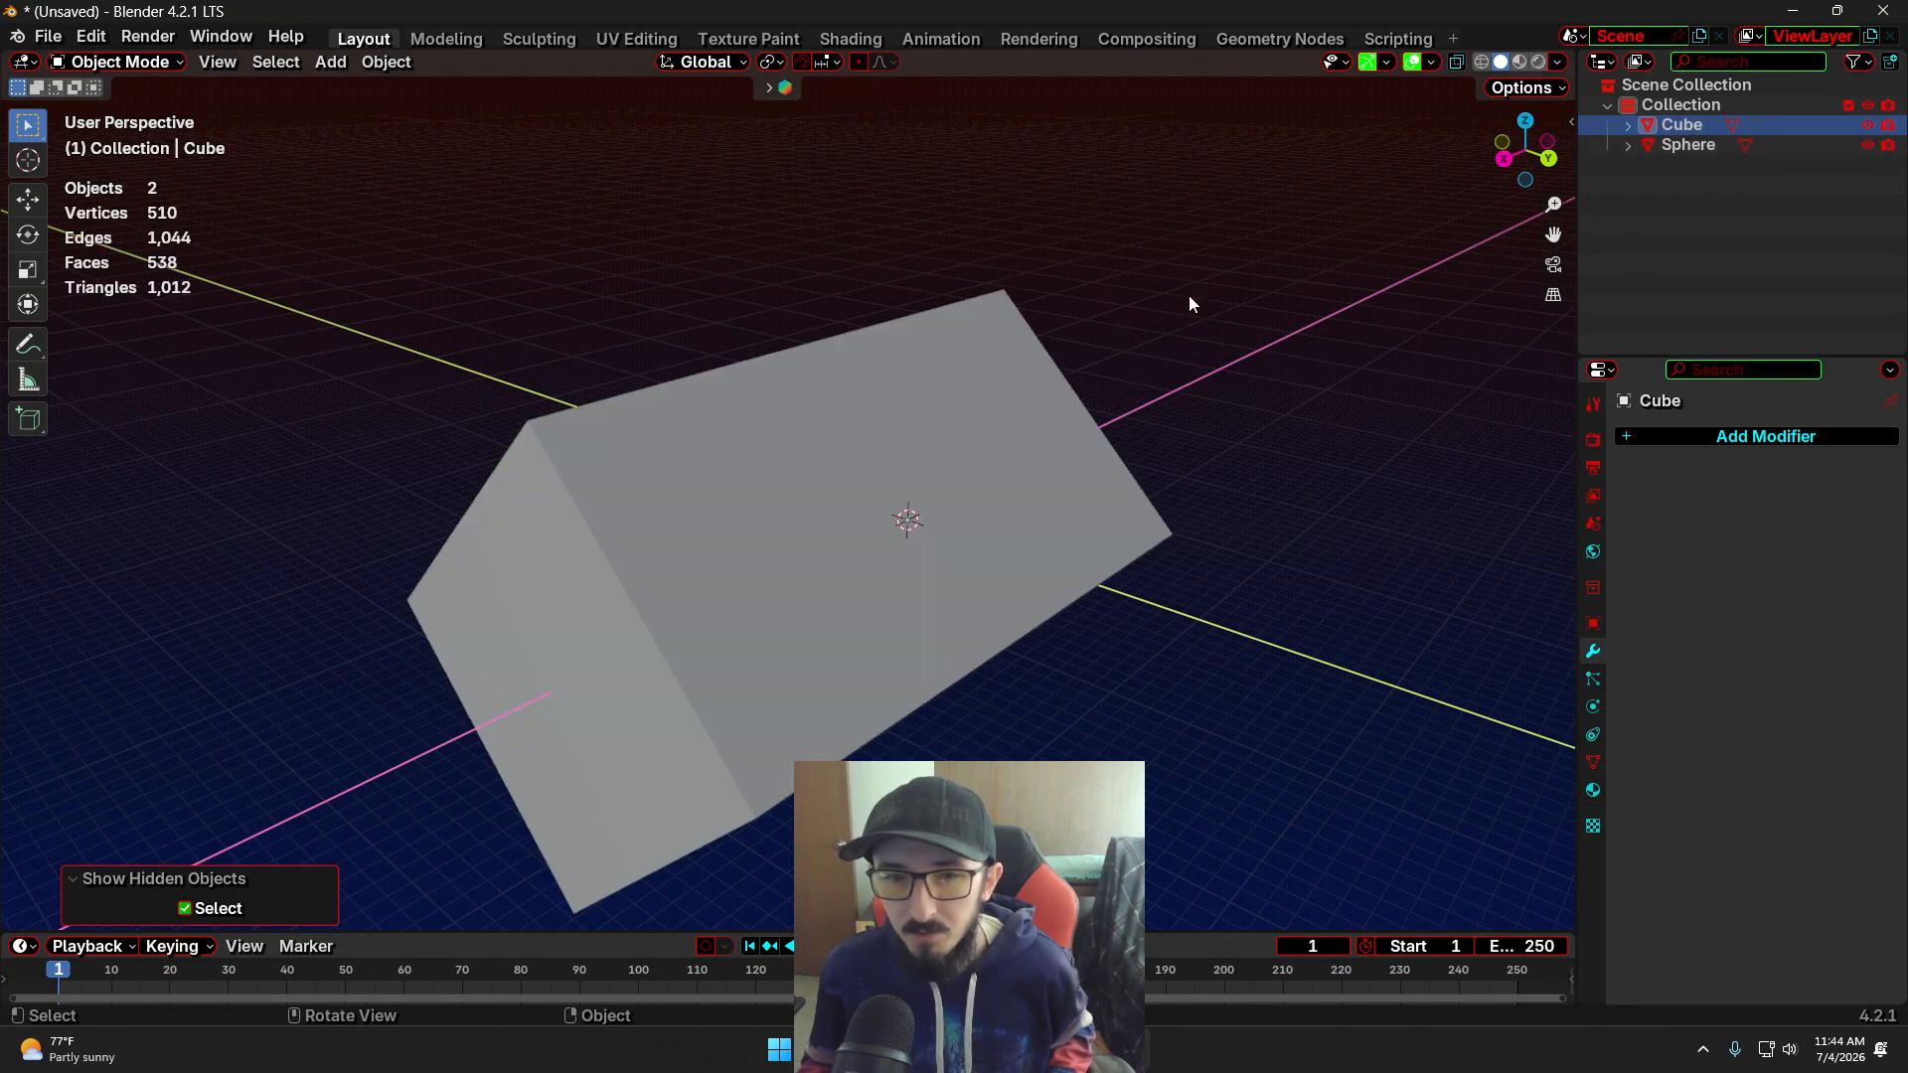
Select the box in the viewport and hide it
left_click(916, 463)
key("h")
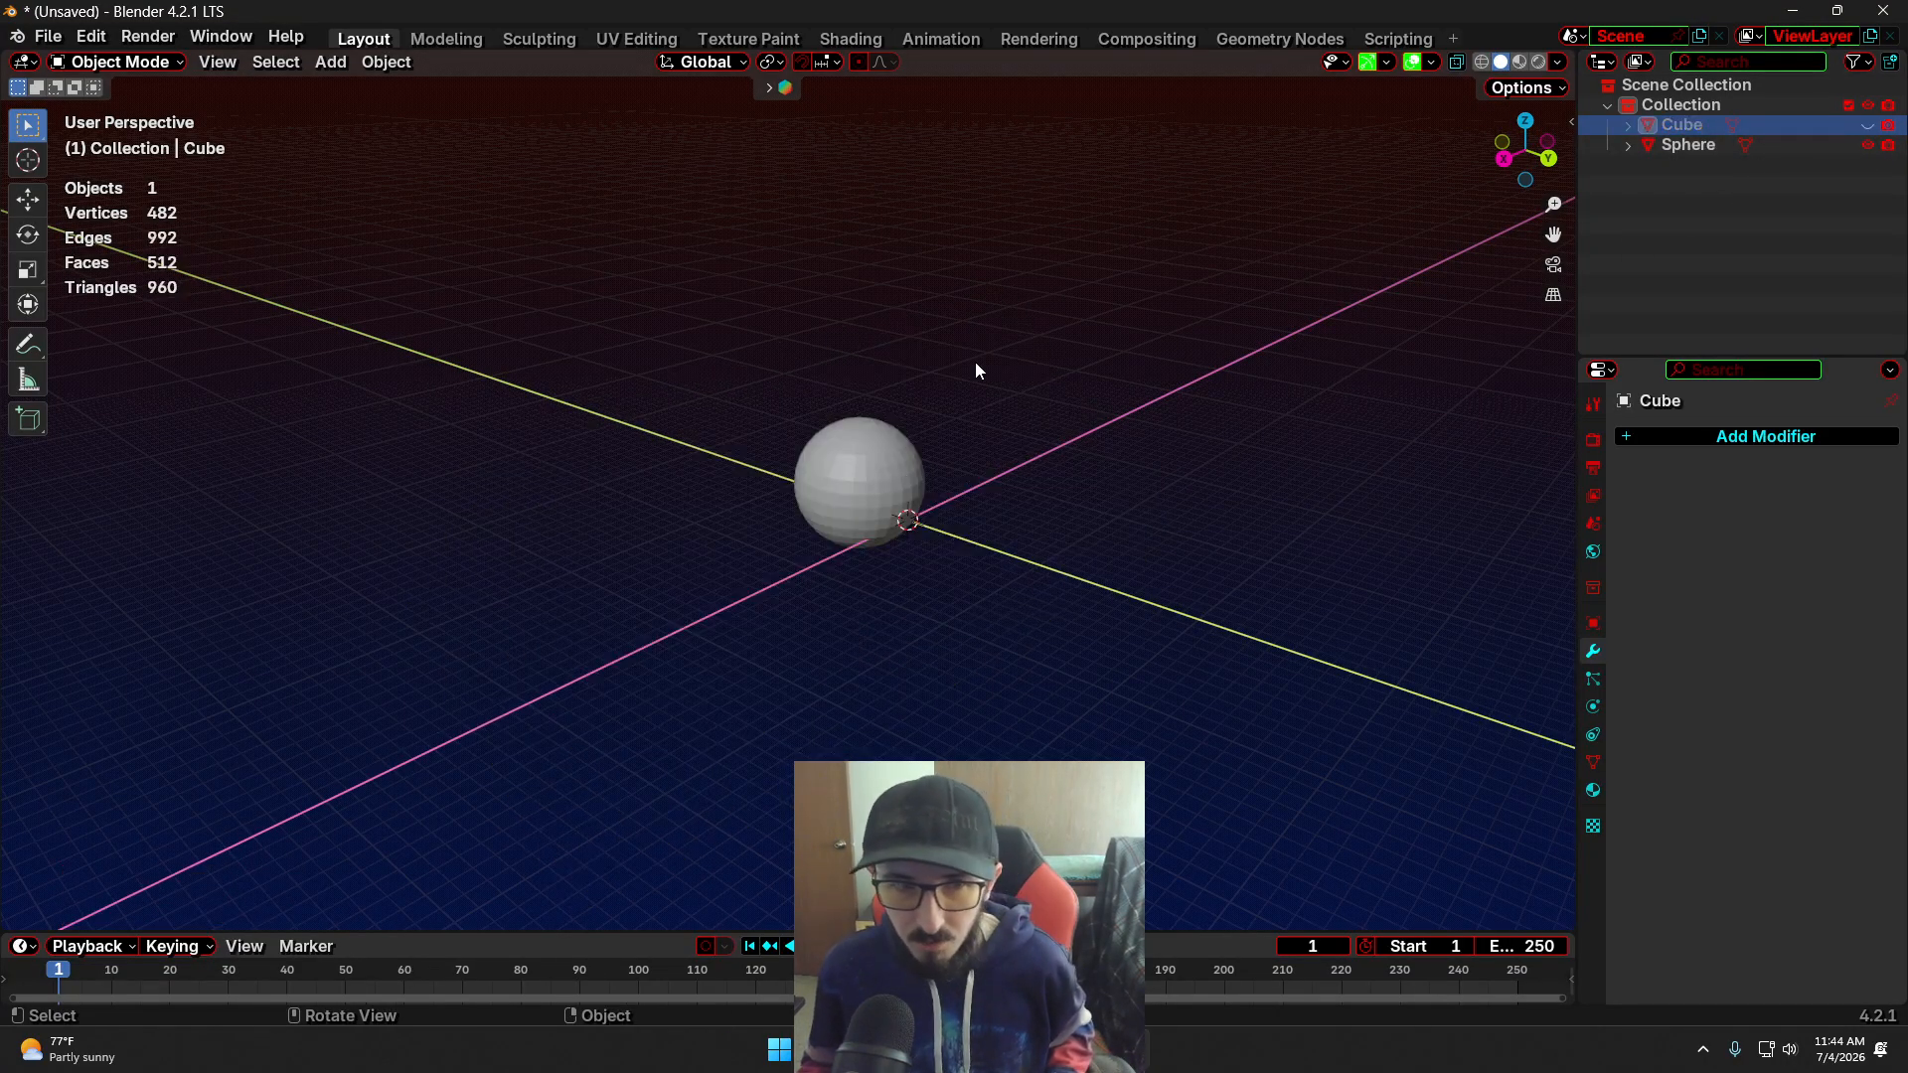
Unhide the box and make it the selected object again
key("alt+h")
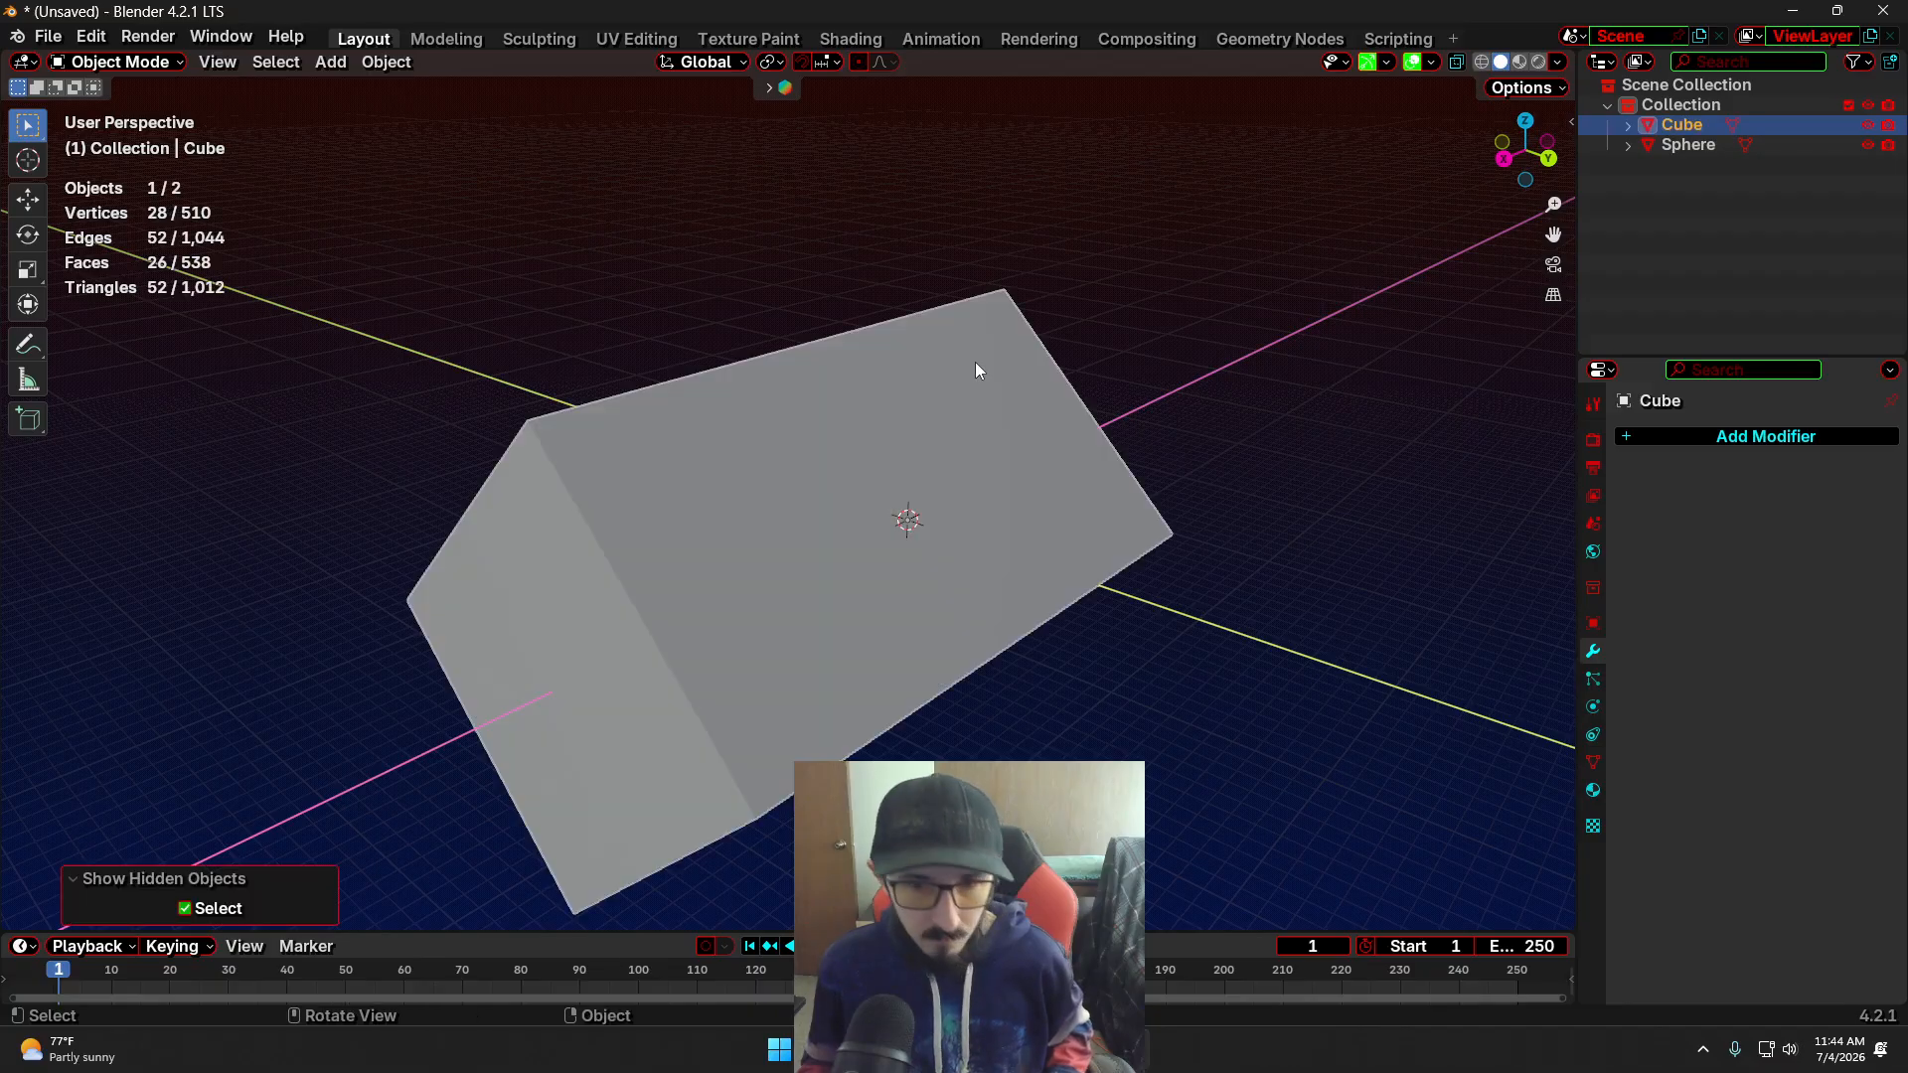
left_click(1075, 309)
left_click(880, 436)
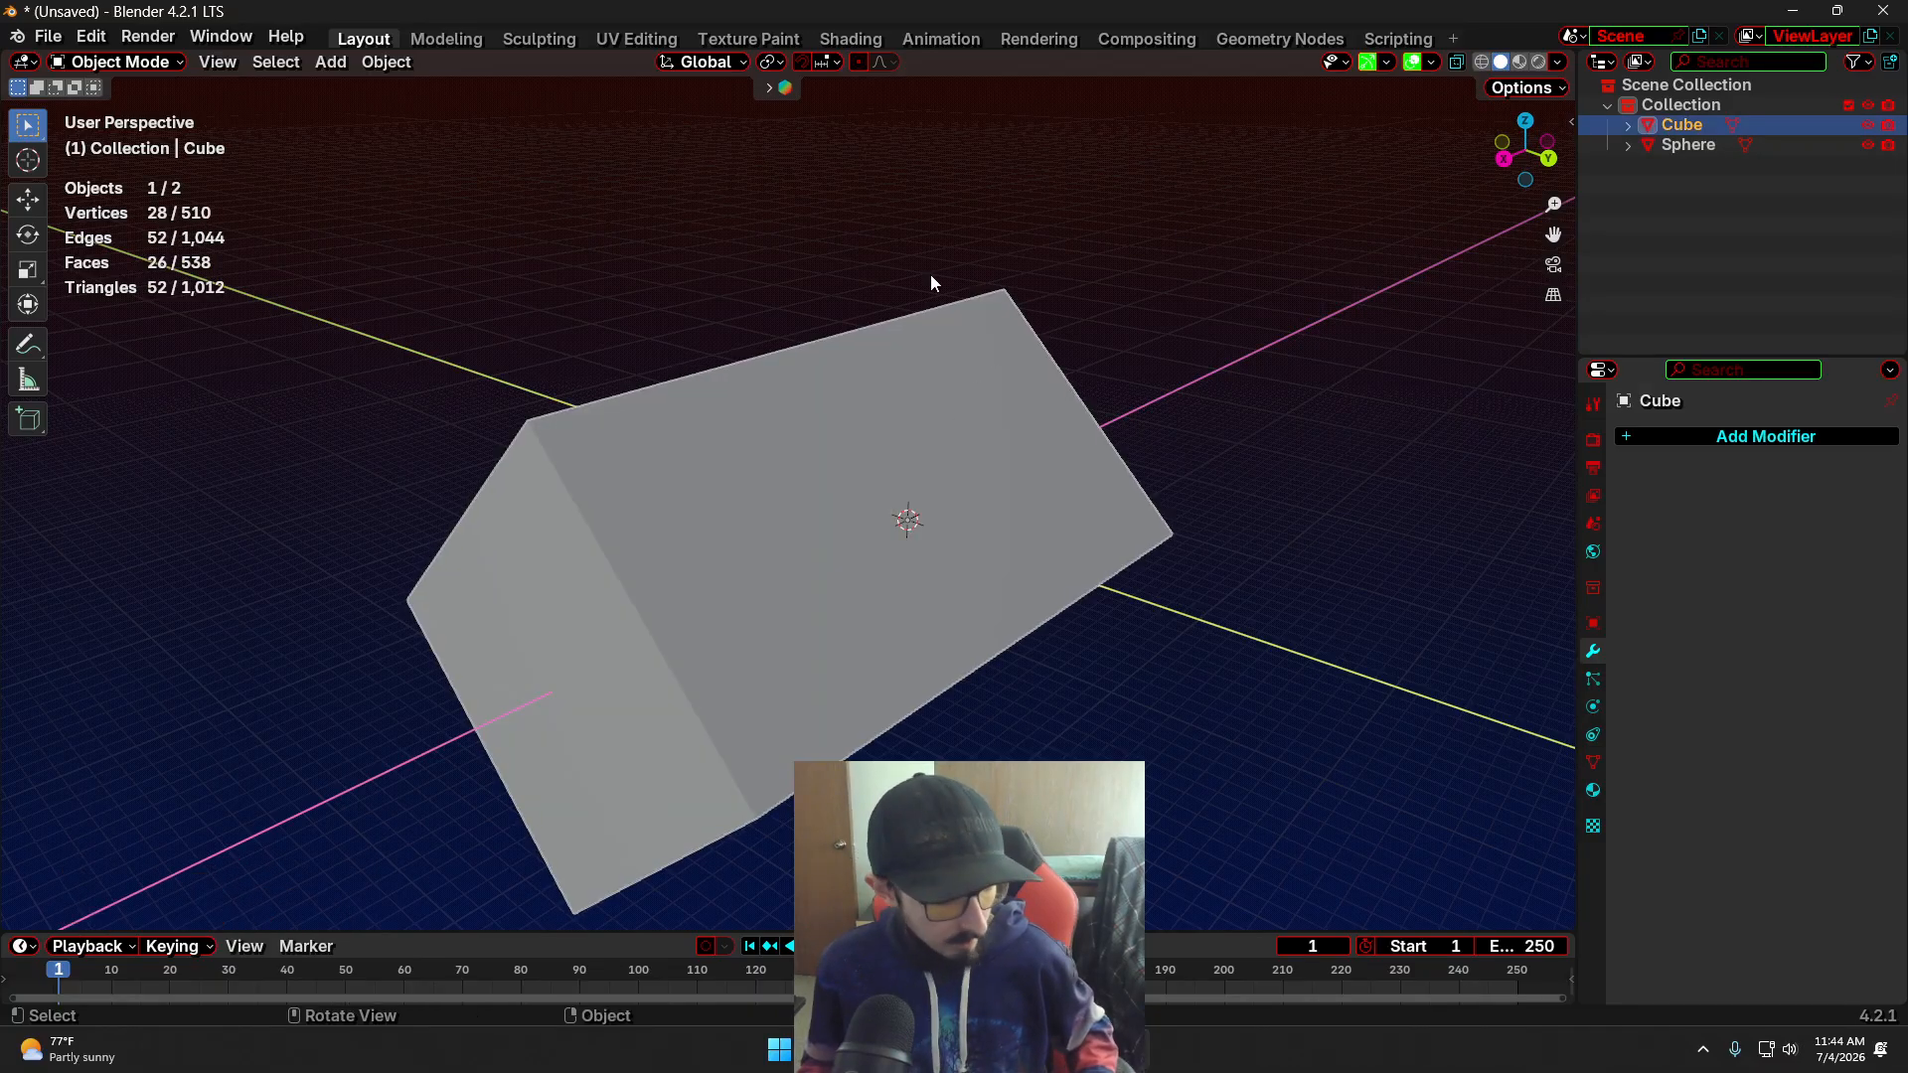
In Edit Mode, select three adjacent faces in the middle of the box's long side and hide them to expose the sphere
key("Tab")
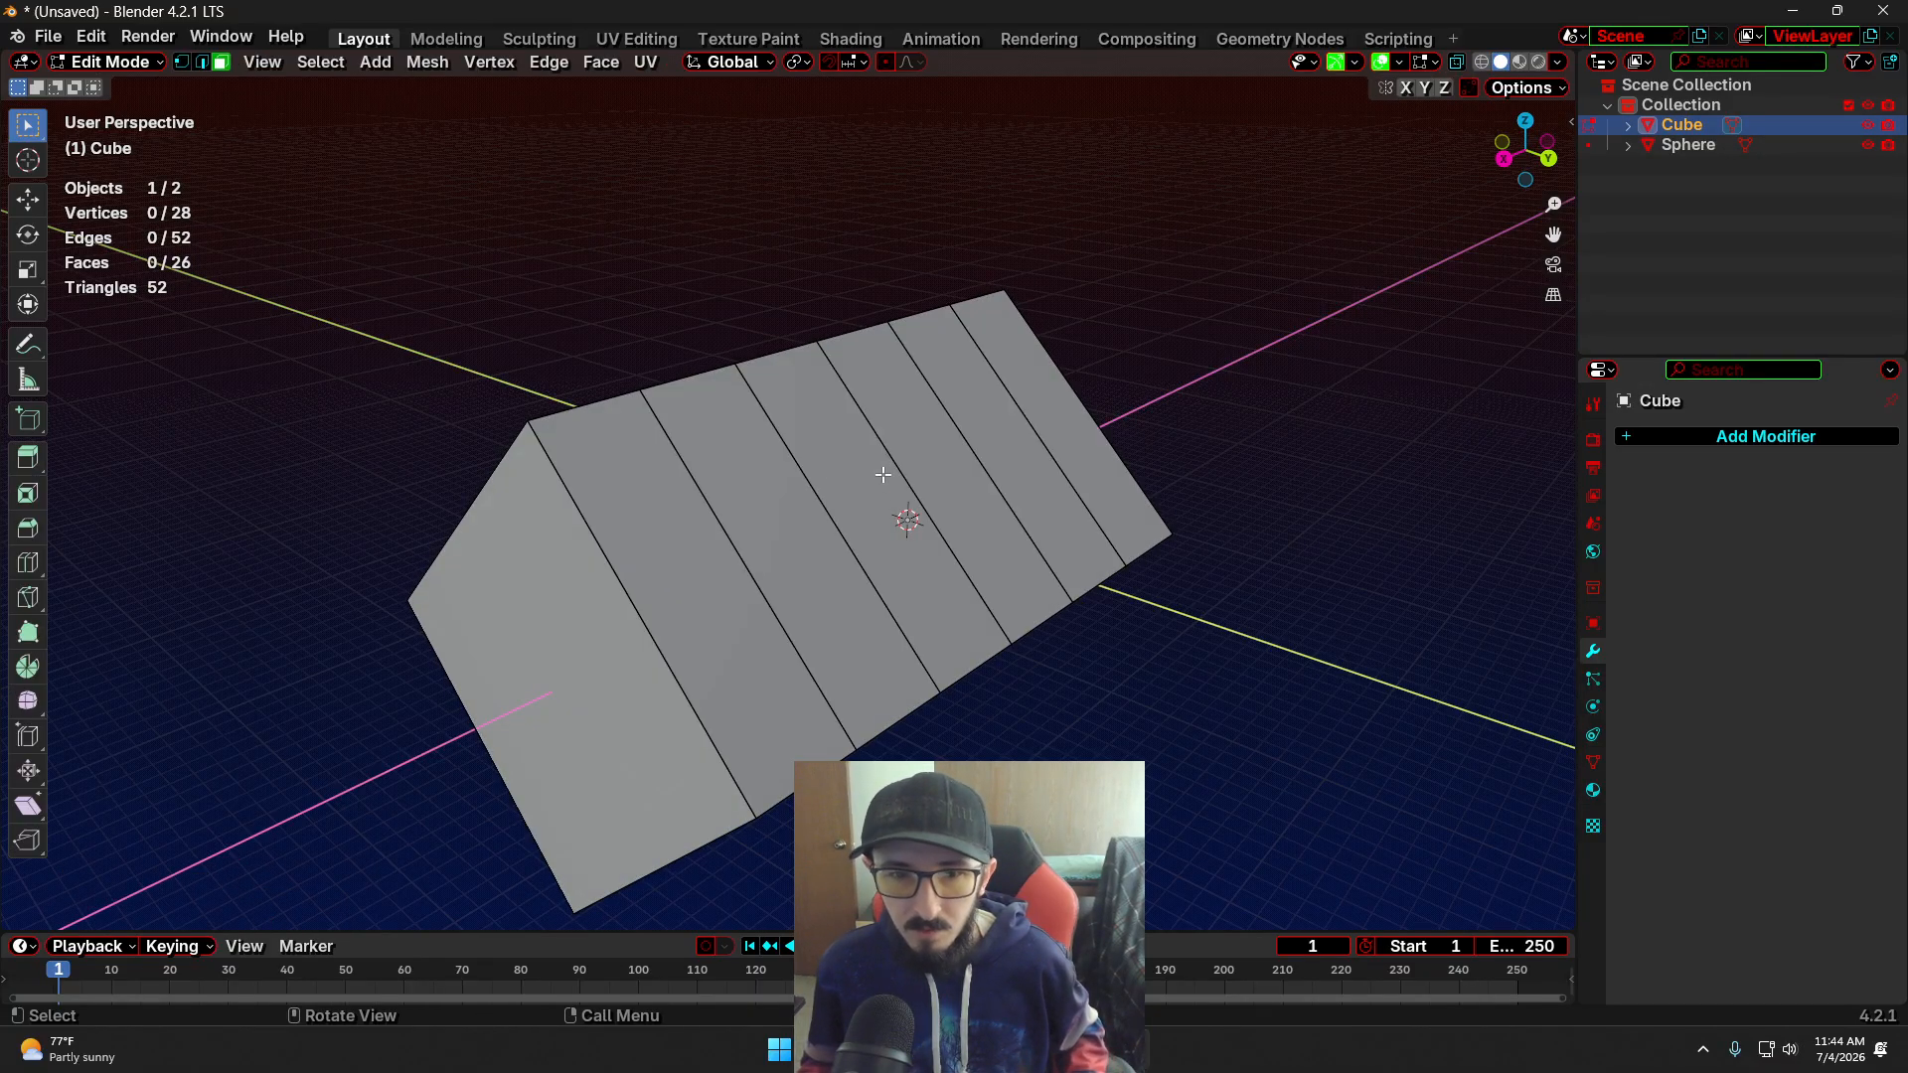
middle_click_drag(882, 475, 728, 520)
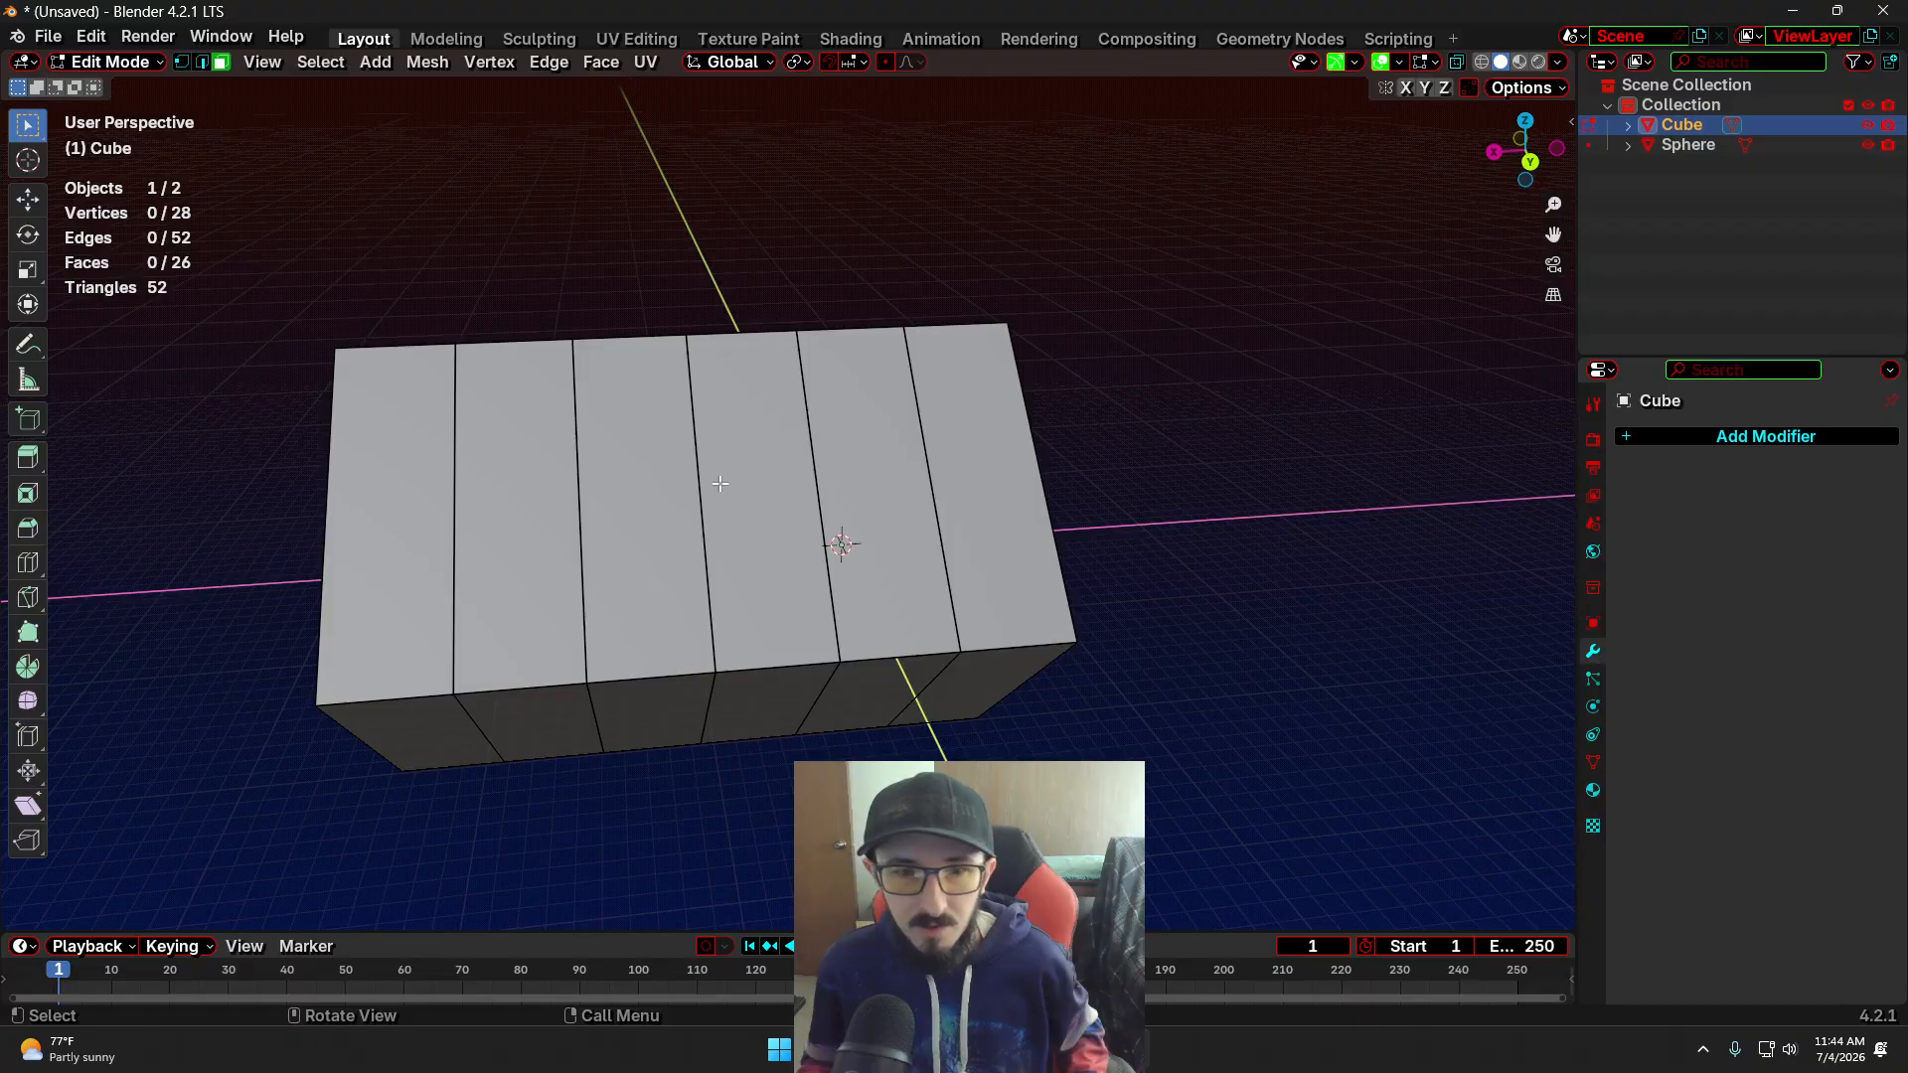
left_click(742, 495)
left_click(855, 468, "shift")
left_click(647, 504, "shift")
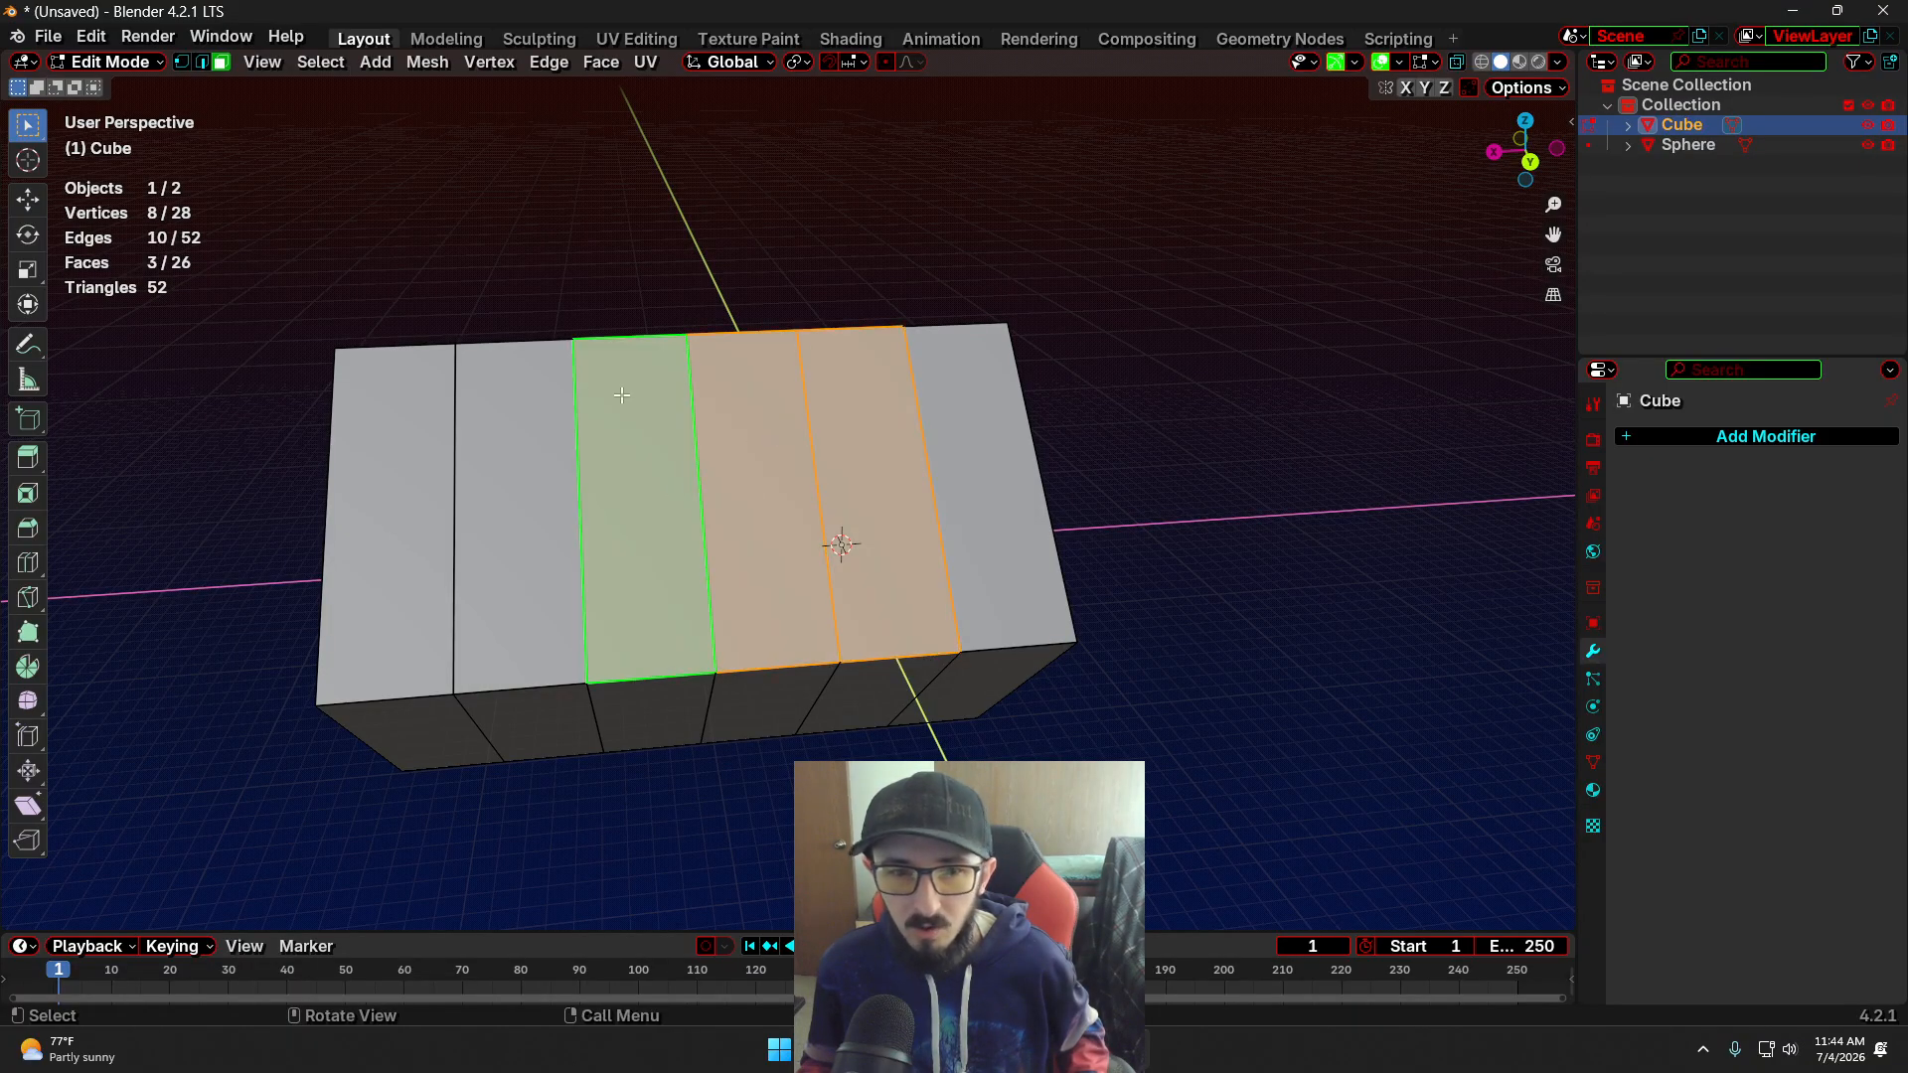
key("h")
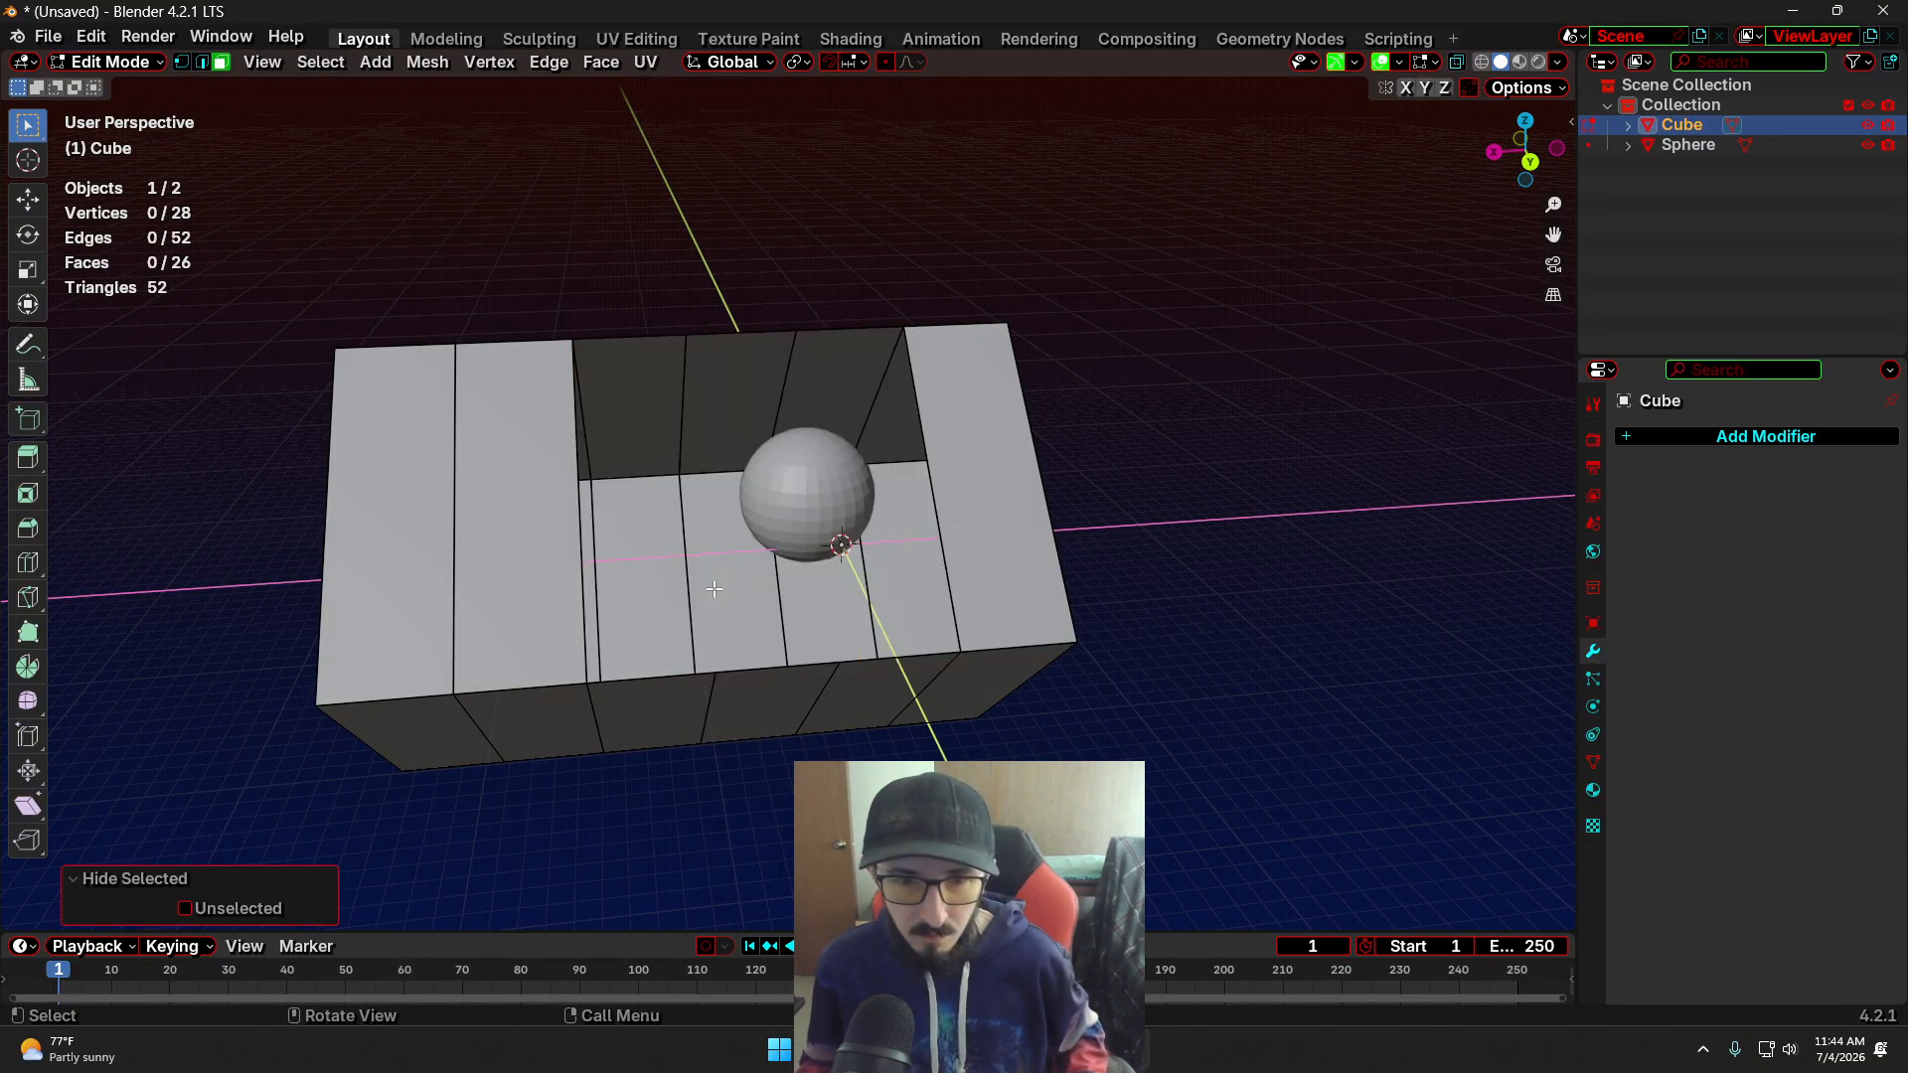
Select the three inner box faces seen through the opening, then clear the selection
mouse_move(713, 593)
middle_mouse_down()
mouse_move(747, 637)
mouse_move(628, 632)
mouse_move(732, 678)
mouse_move(786, 672)
mouse_move(731, 625)
middle_mouse_up()
left_click(629, 632)
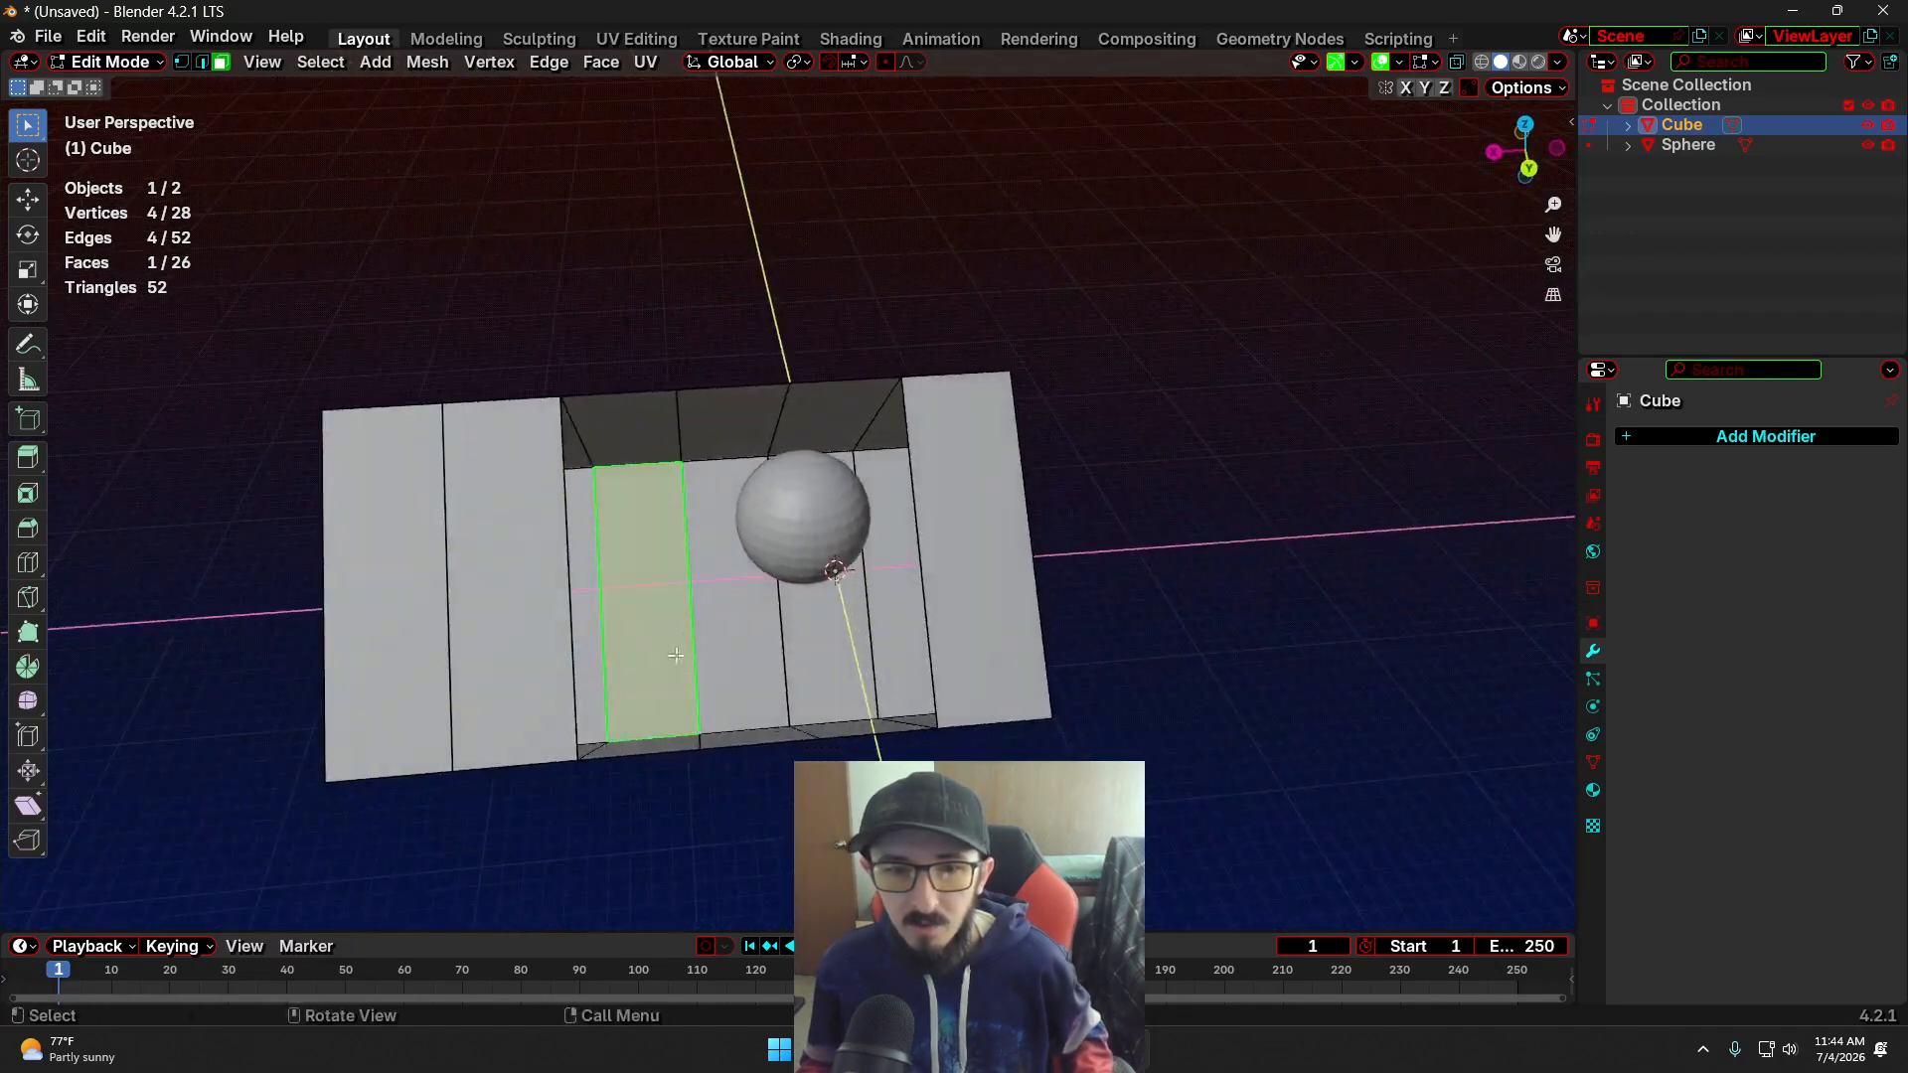
left_click(740, 626, "shift")
left_click(805, 628, "shift")
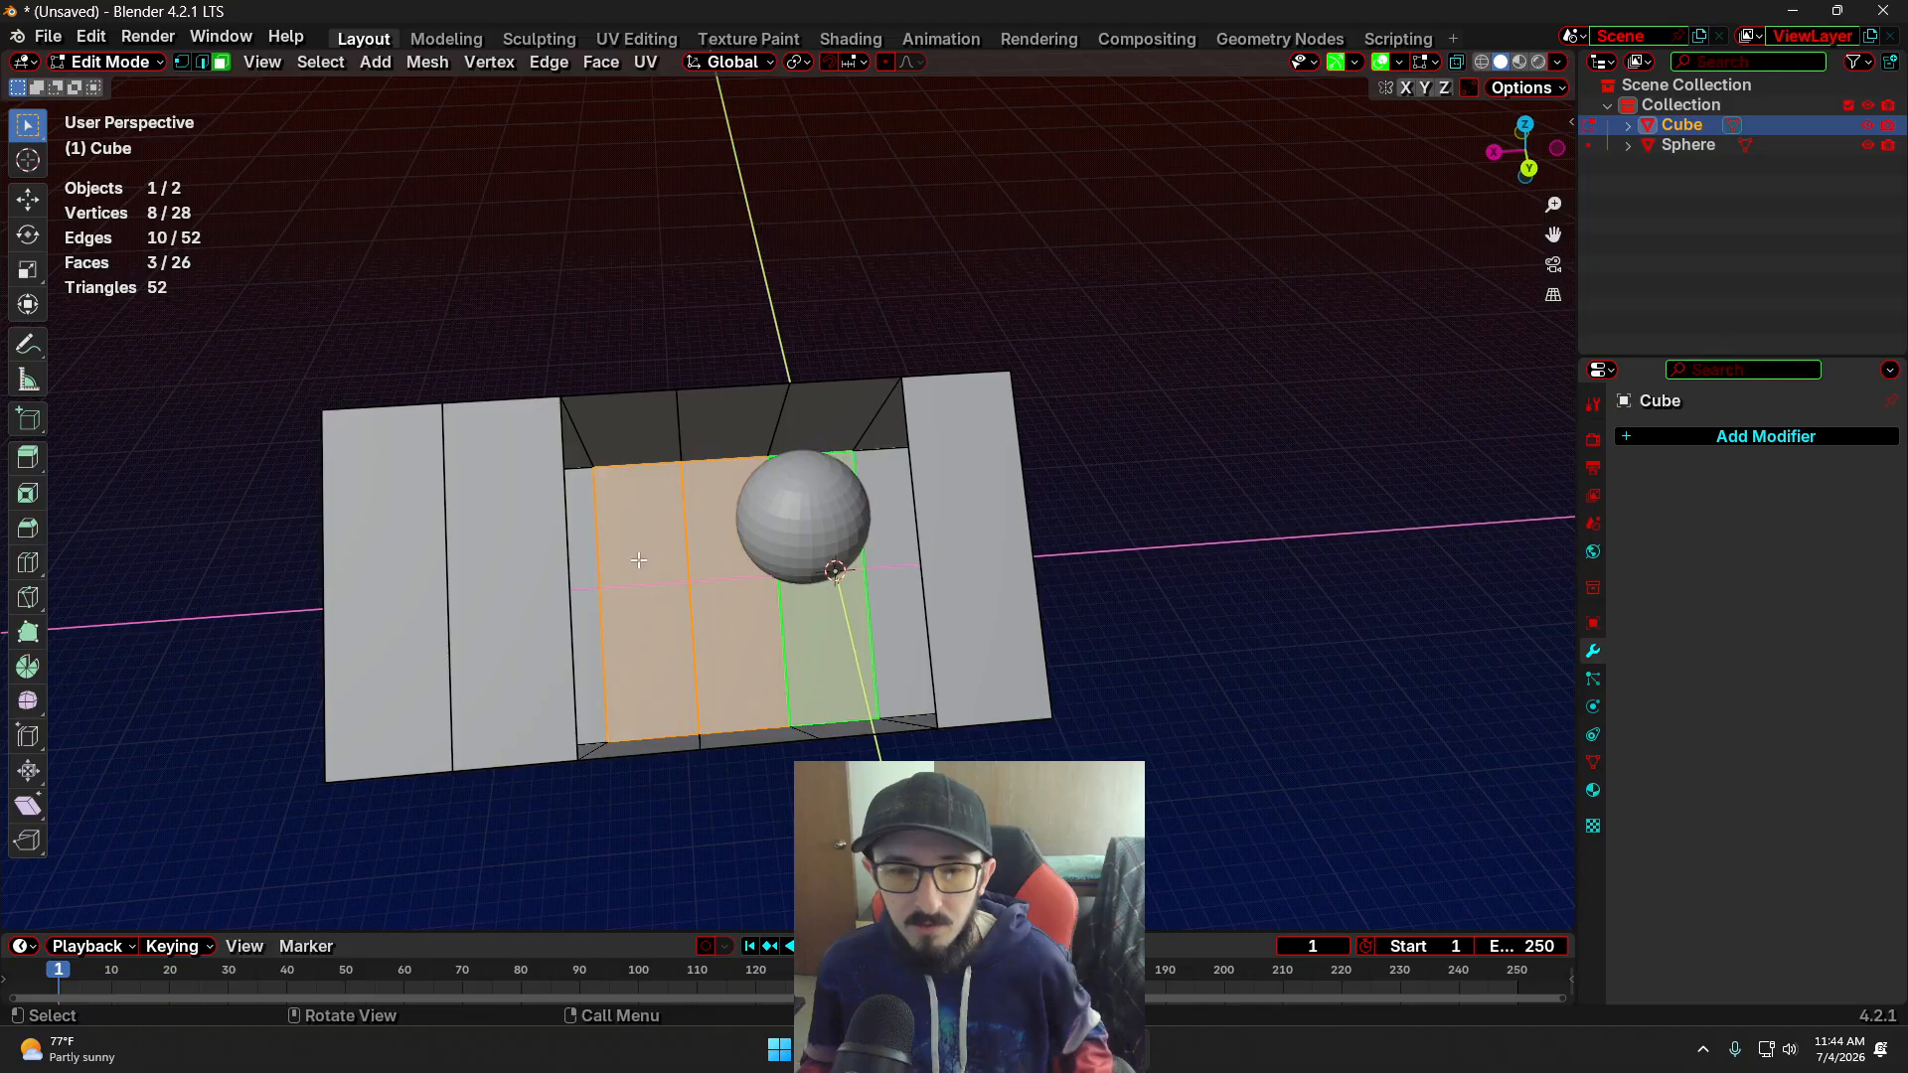
key("alt+a")
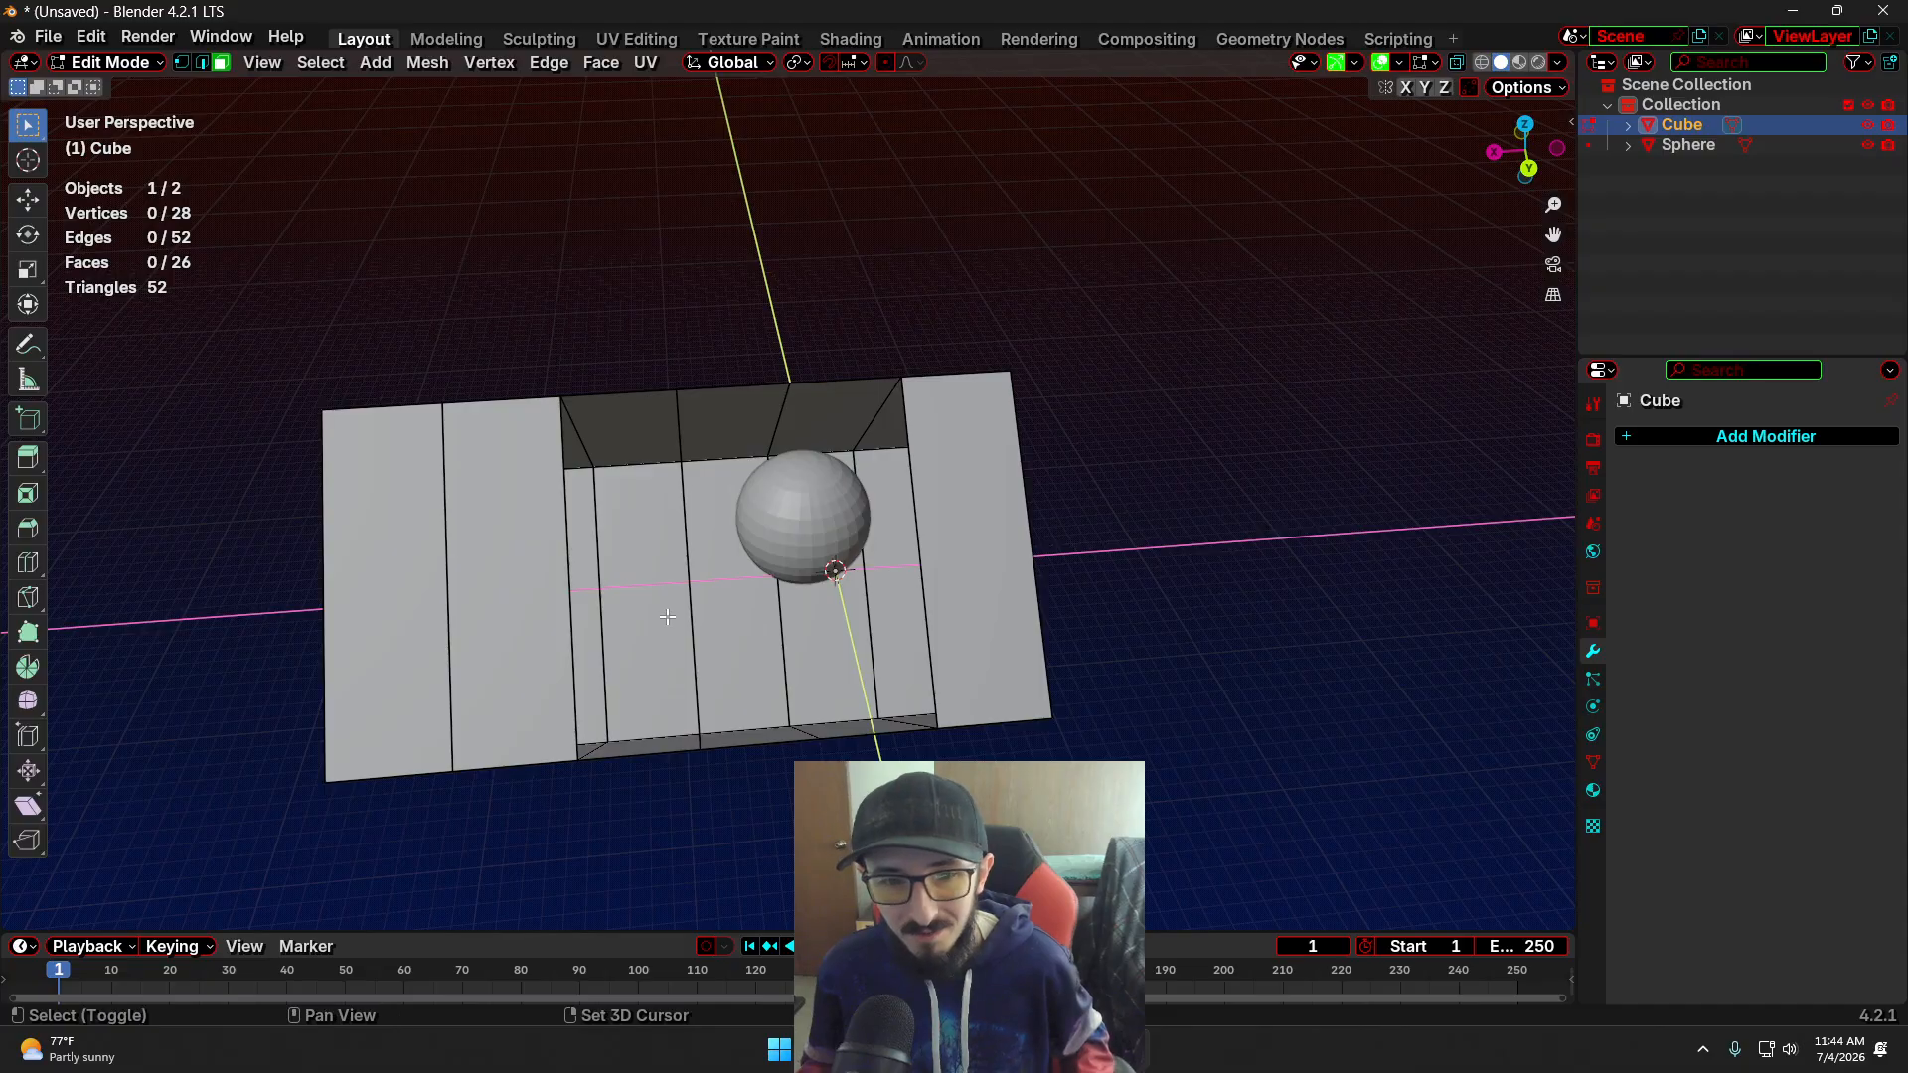
Reselect the three inner faces through the opening, move them freely to deform the box's far side, and deselect them
left_click(666, 617, "shift")
left_click(741, 628, "shift")
left_click(806, 637, "shift")
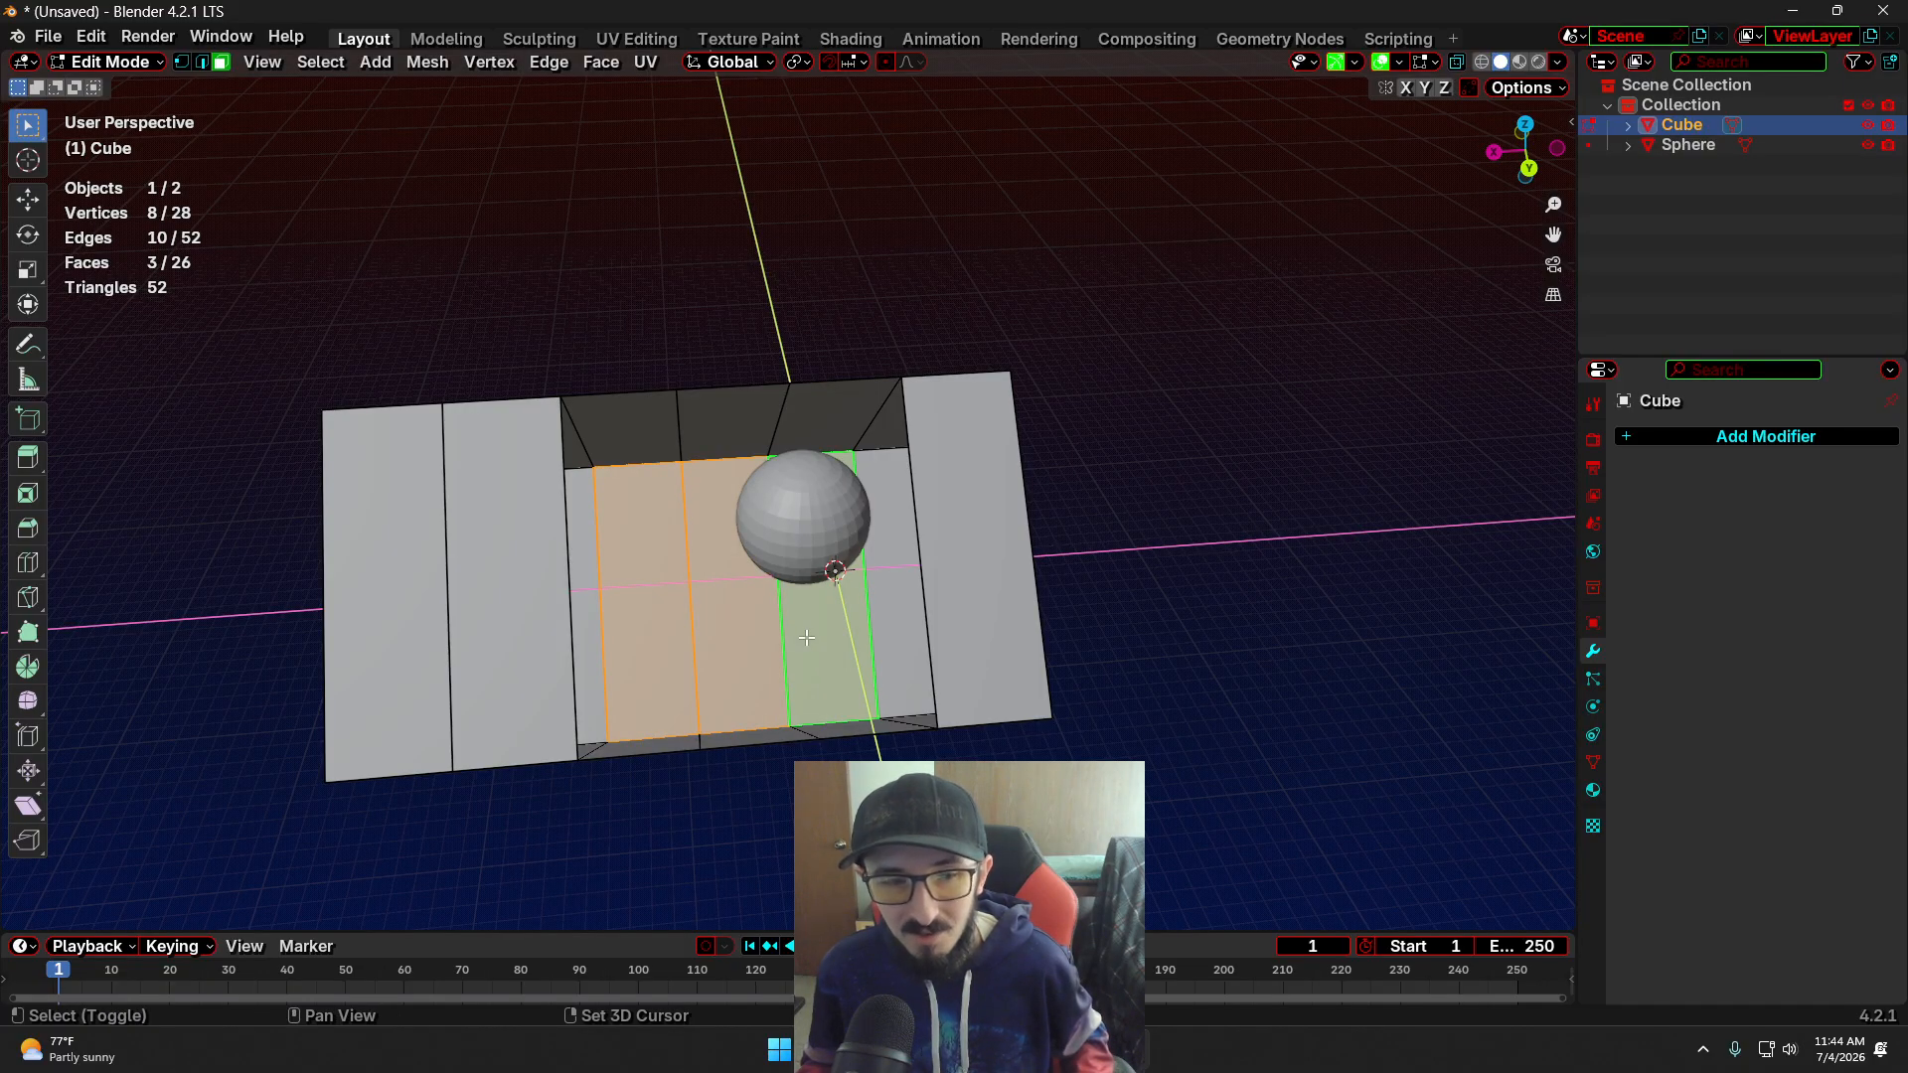
middle_click_drag(806, 636, 724, 779)
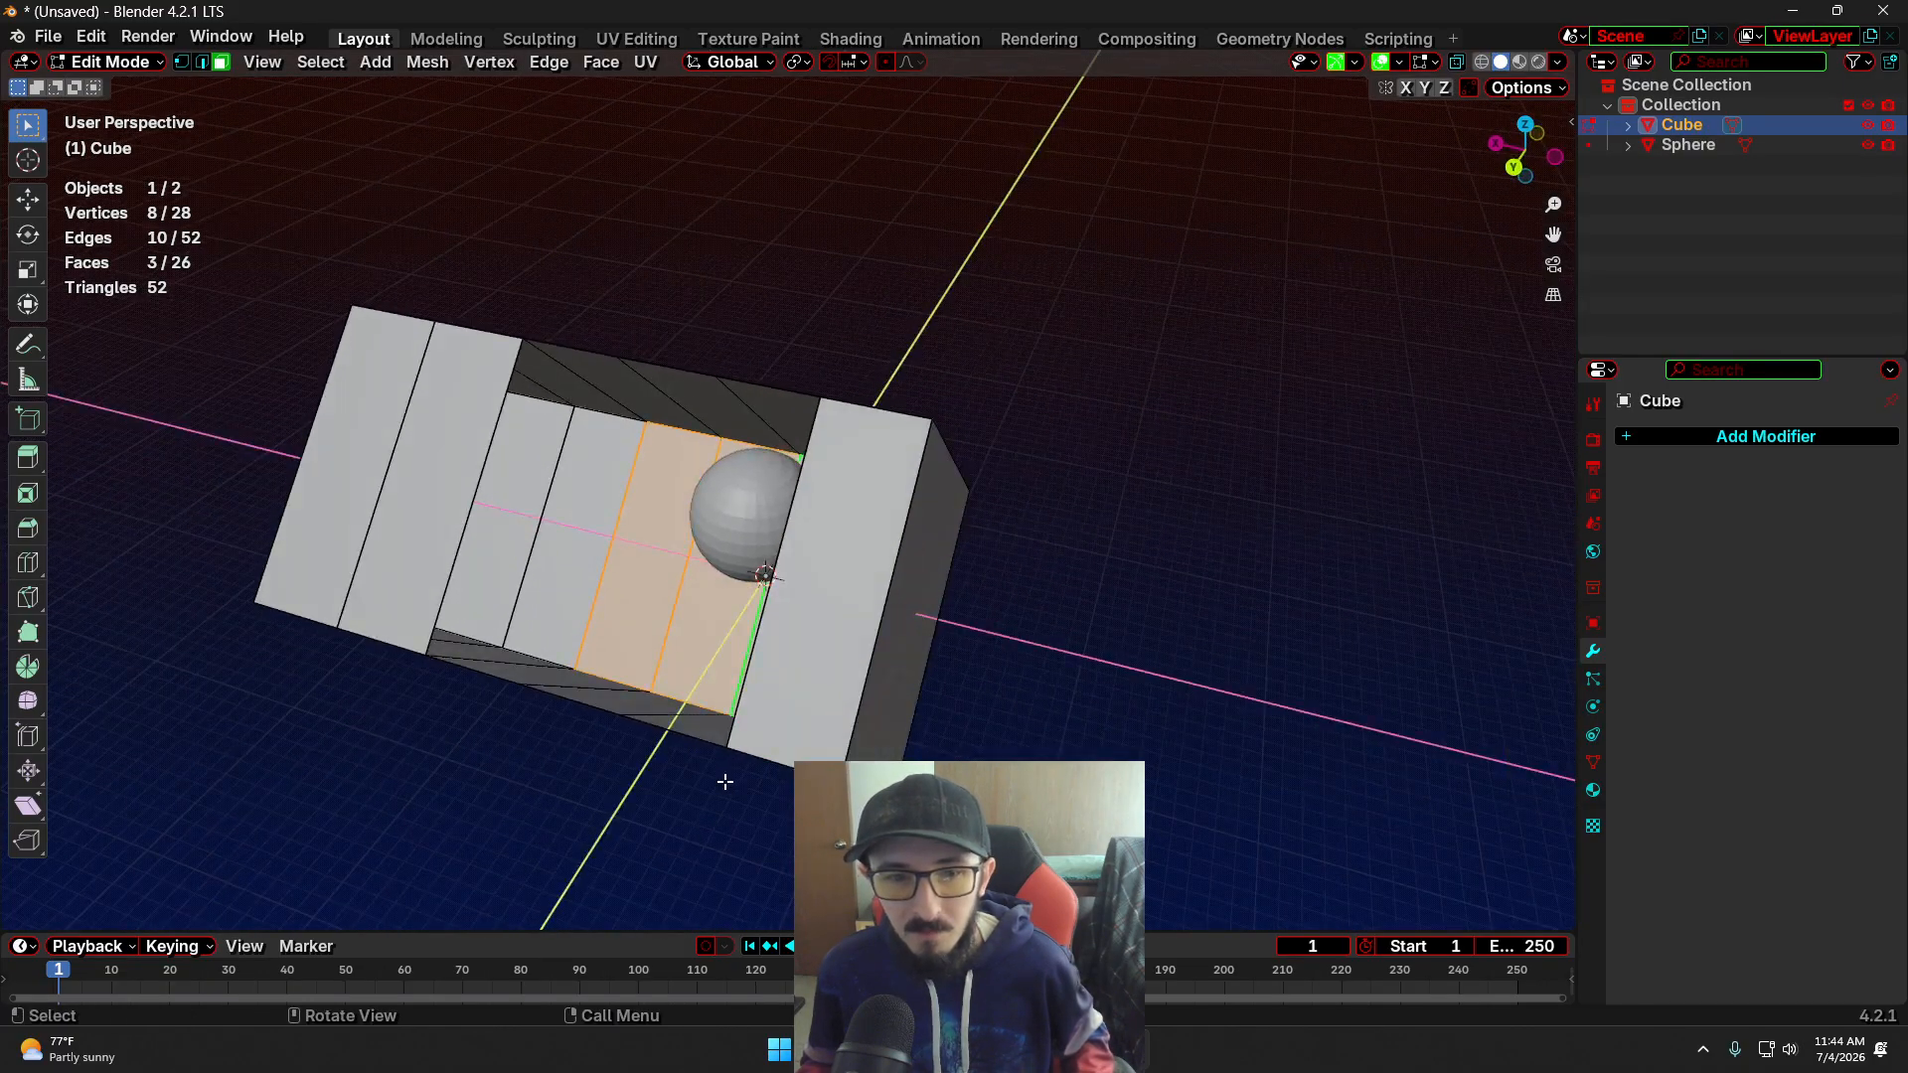
key("g")
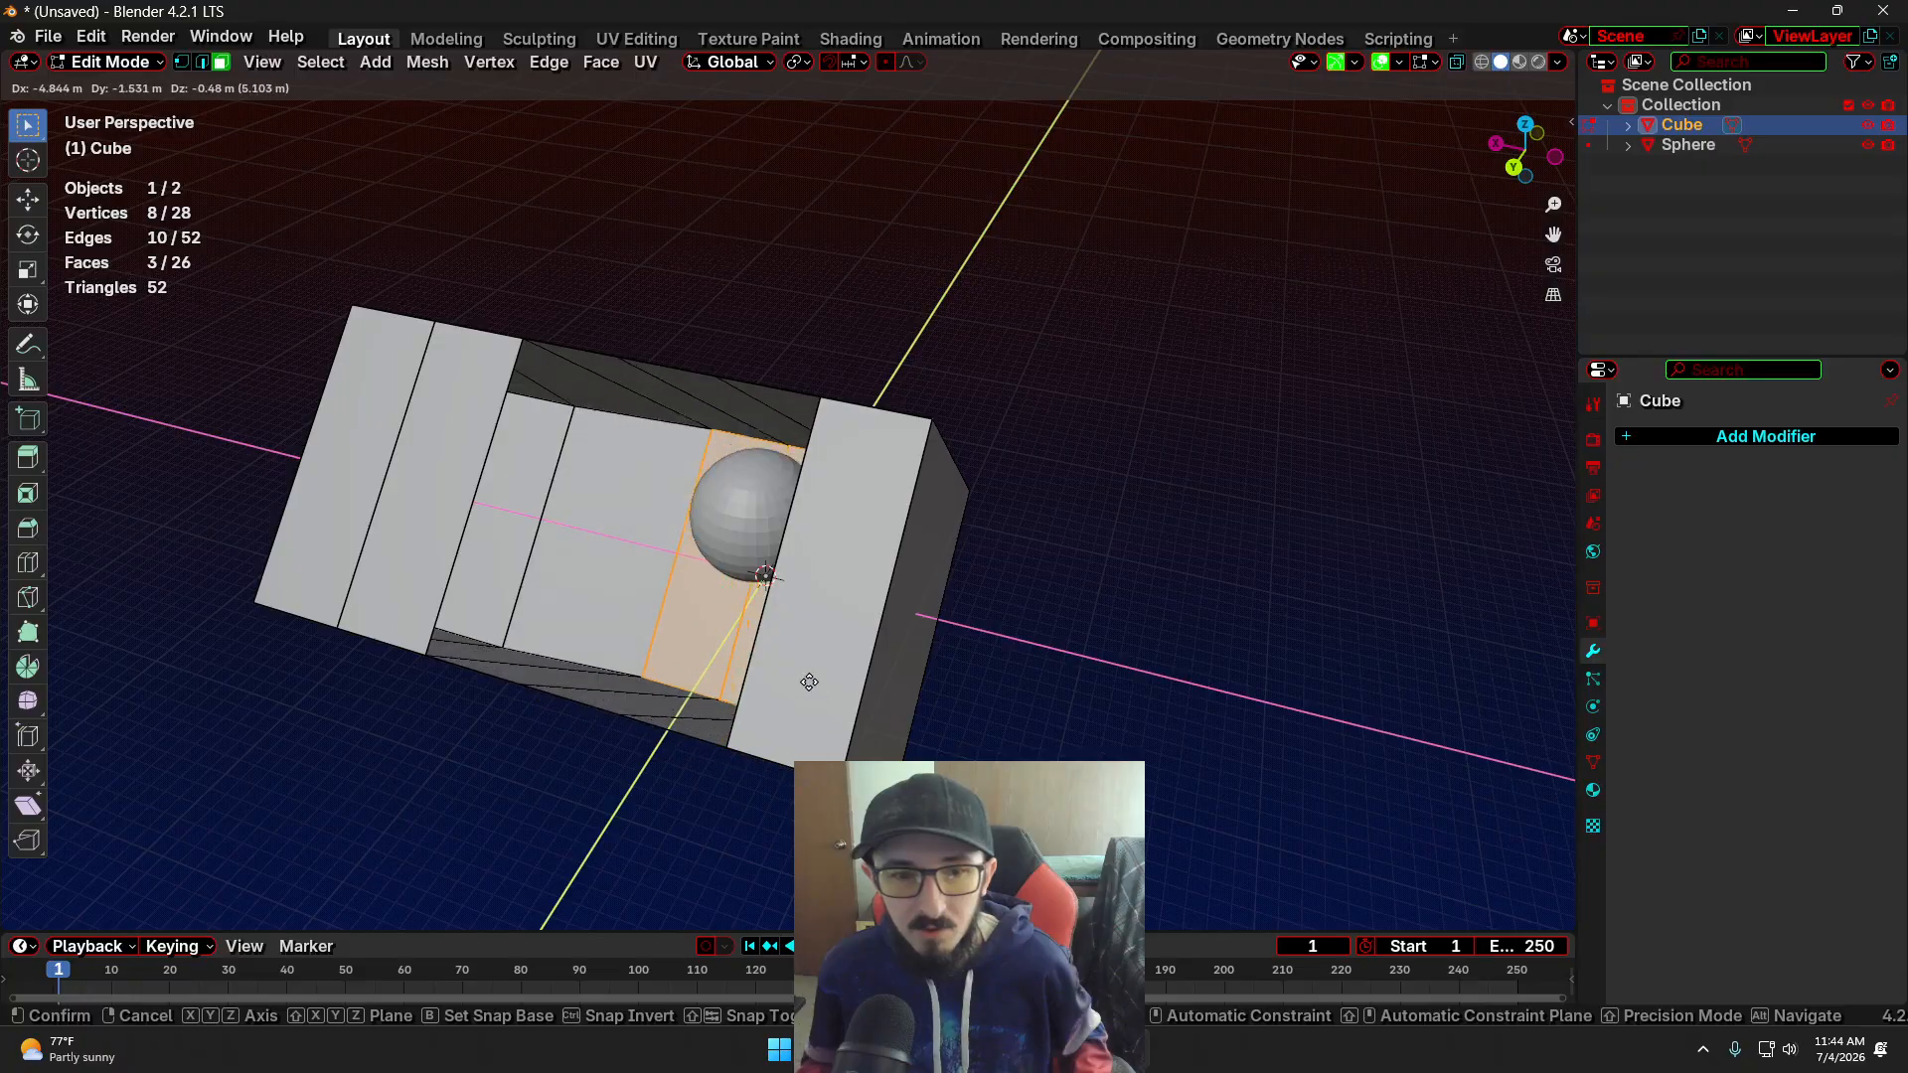
left_click(761, 681)
left_click(574, 796)
Reveal the box's hidden faces and return to Object Mode with nothing selected
middle_click_drag(574, 795, 943, 562)
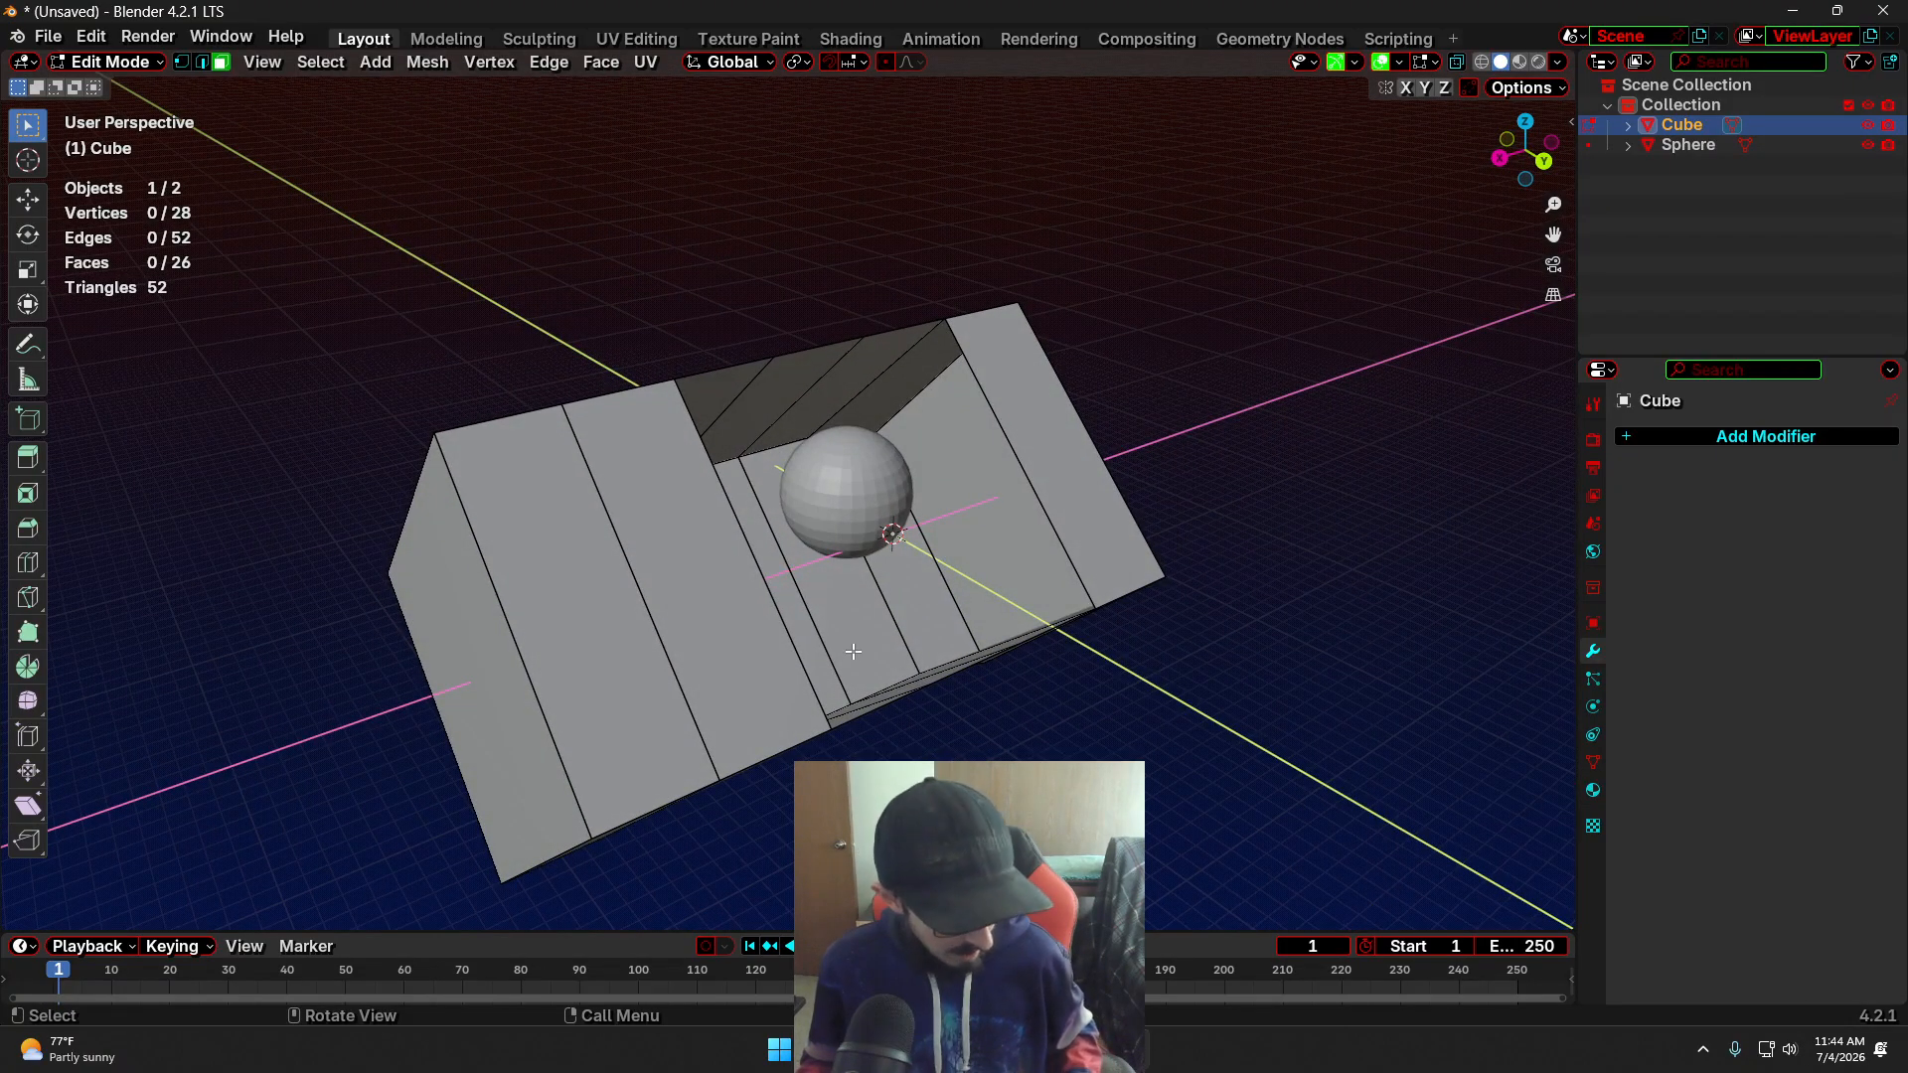
key("ctrl+z")
key("ctrl+z")
key("ctrl+z")
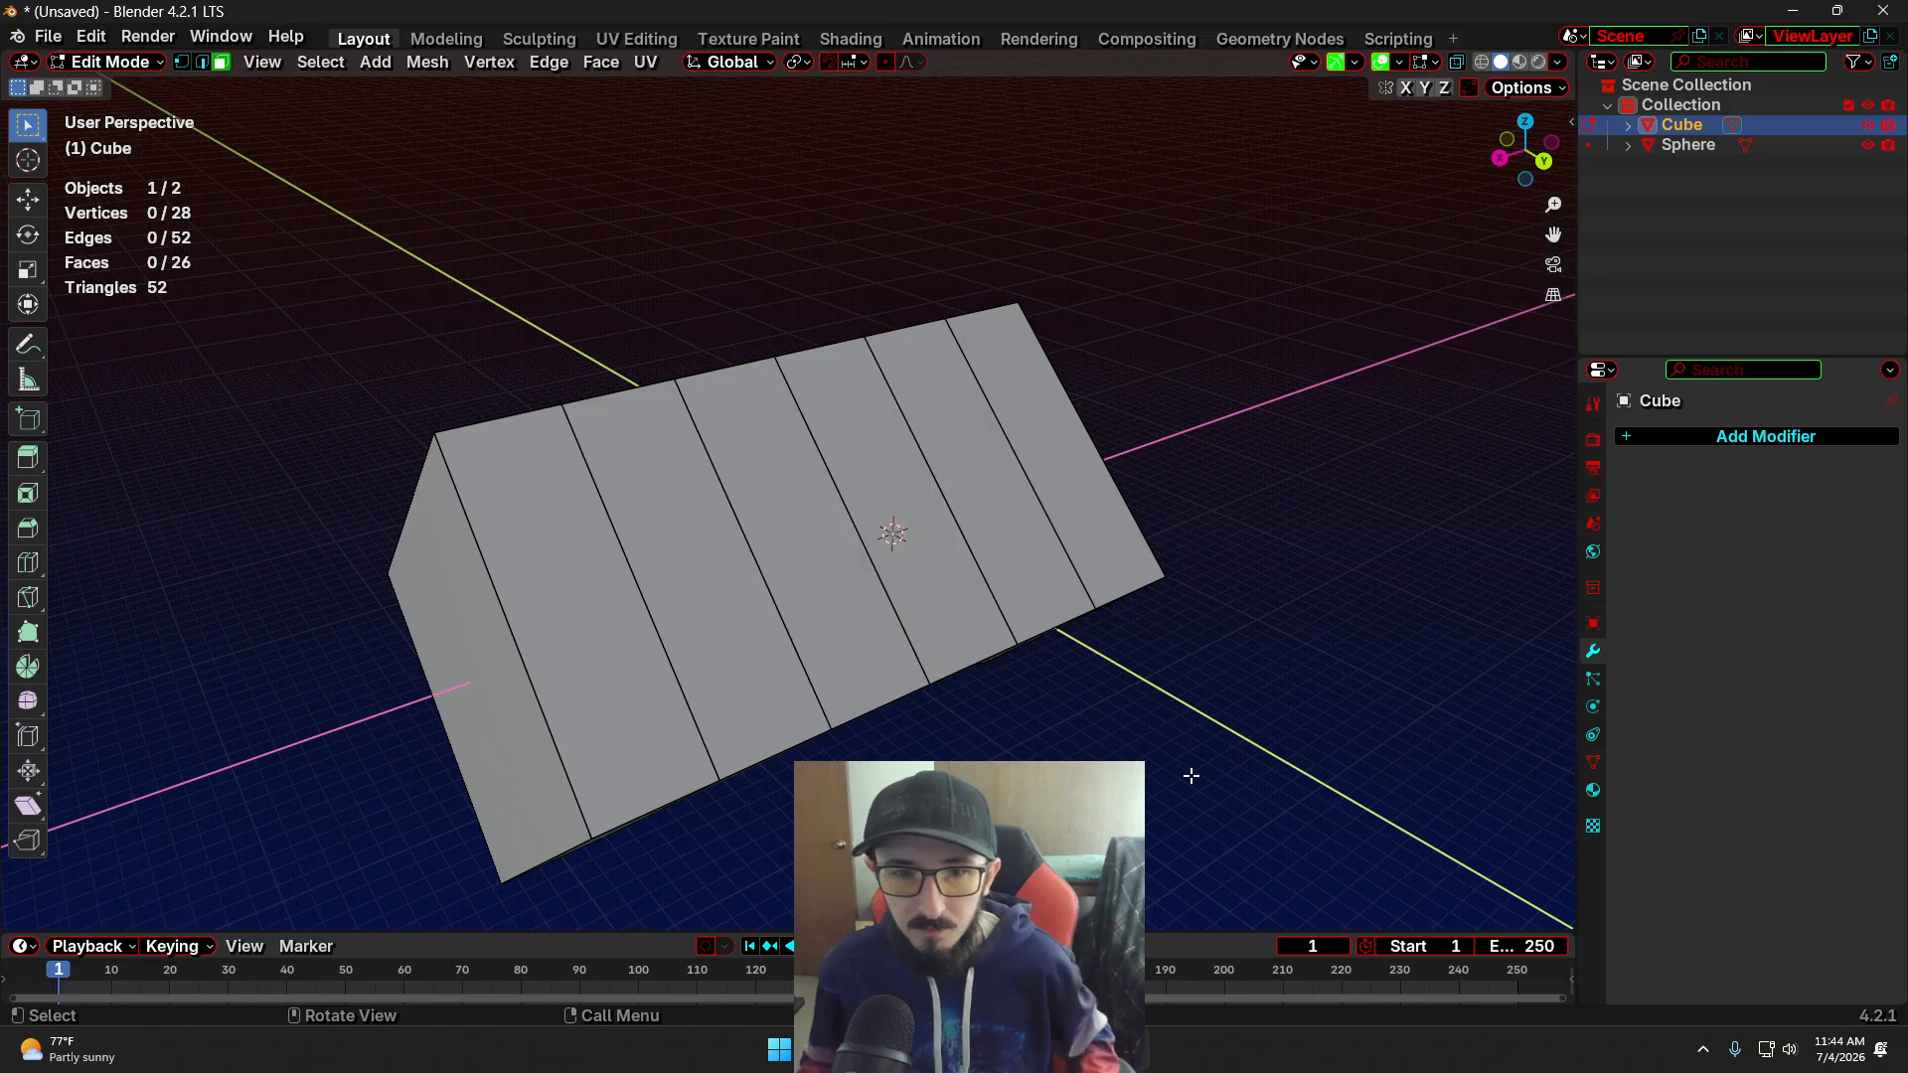
left_click(1057, 406)
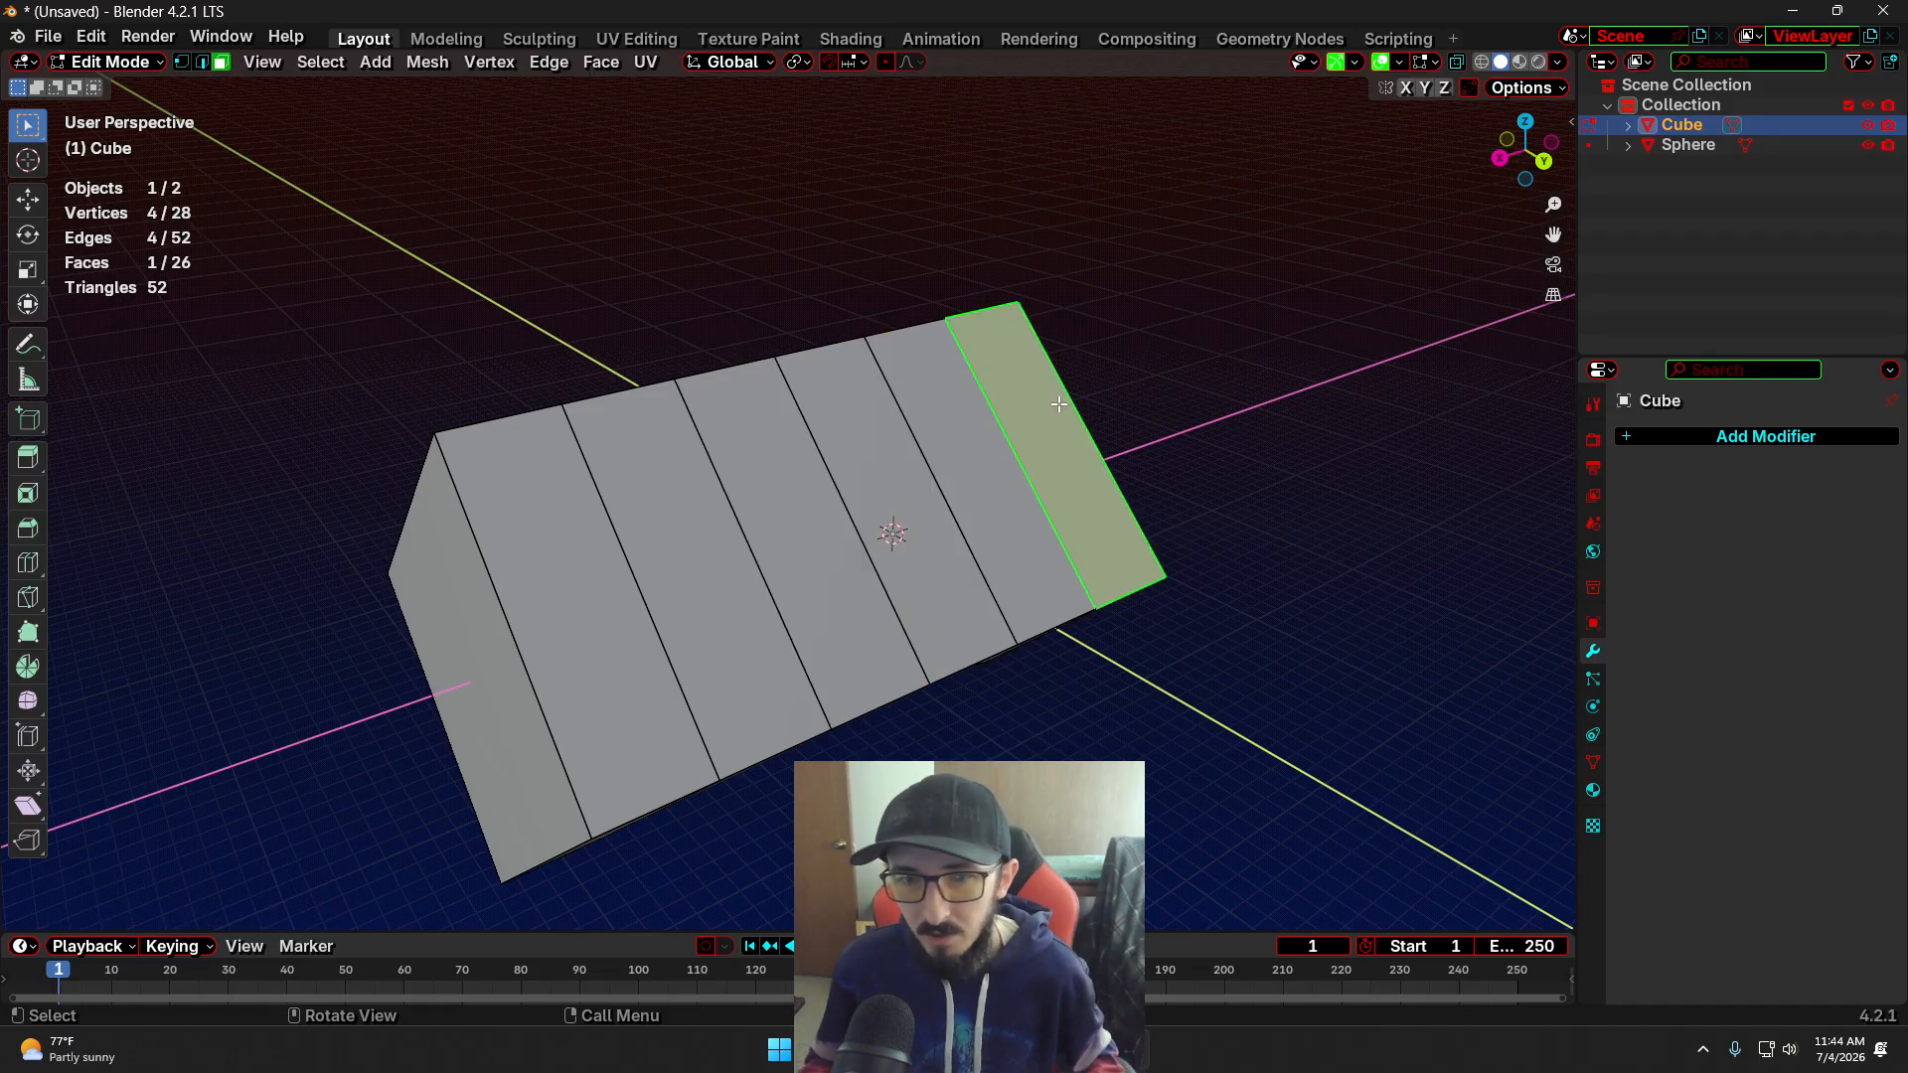
left_click(1242, 277)
key("Tab")
key("alt+a")
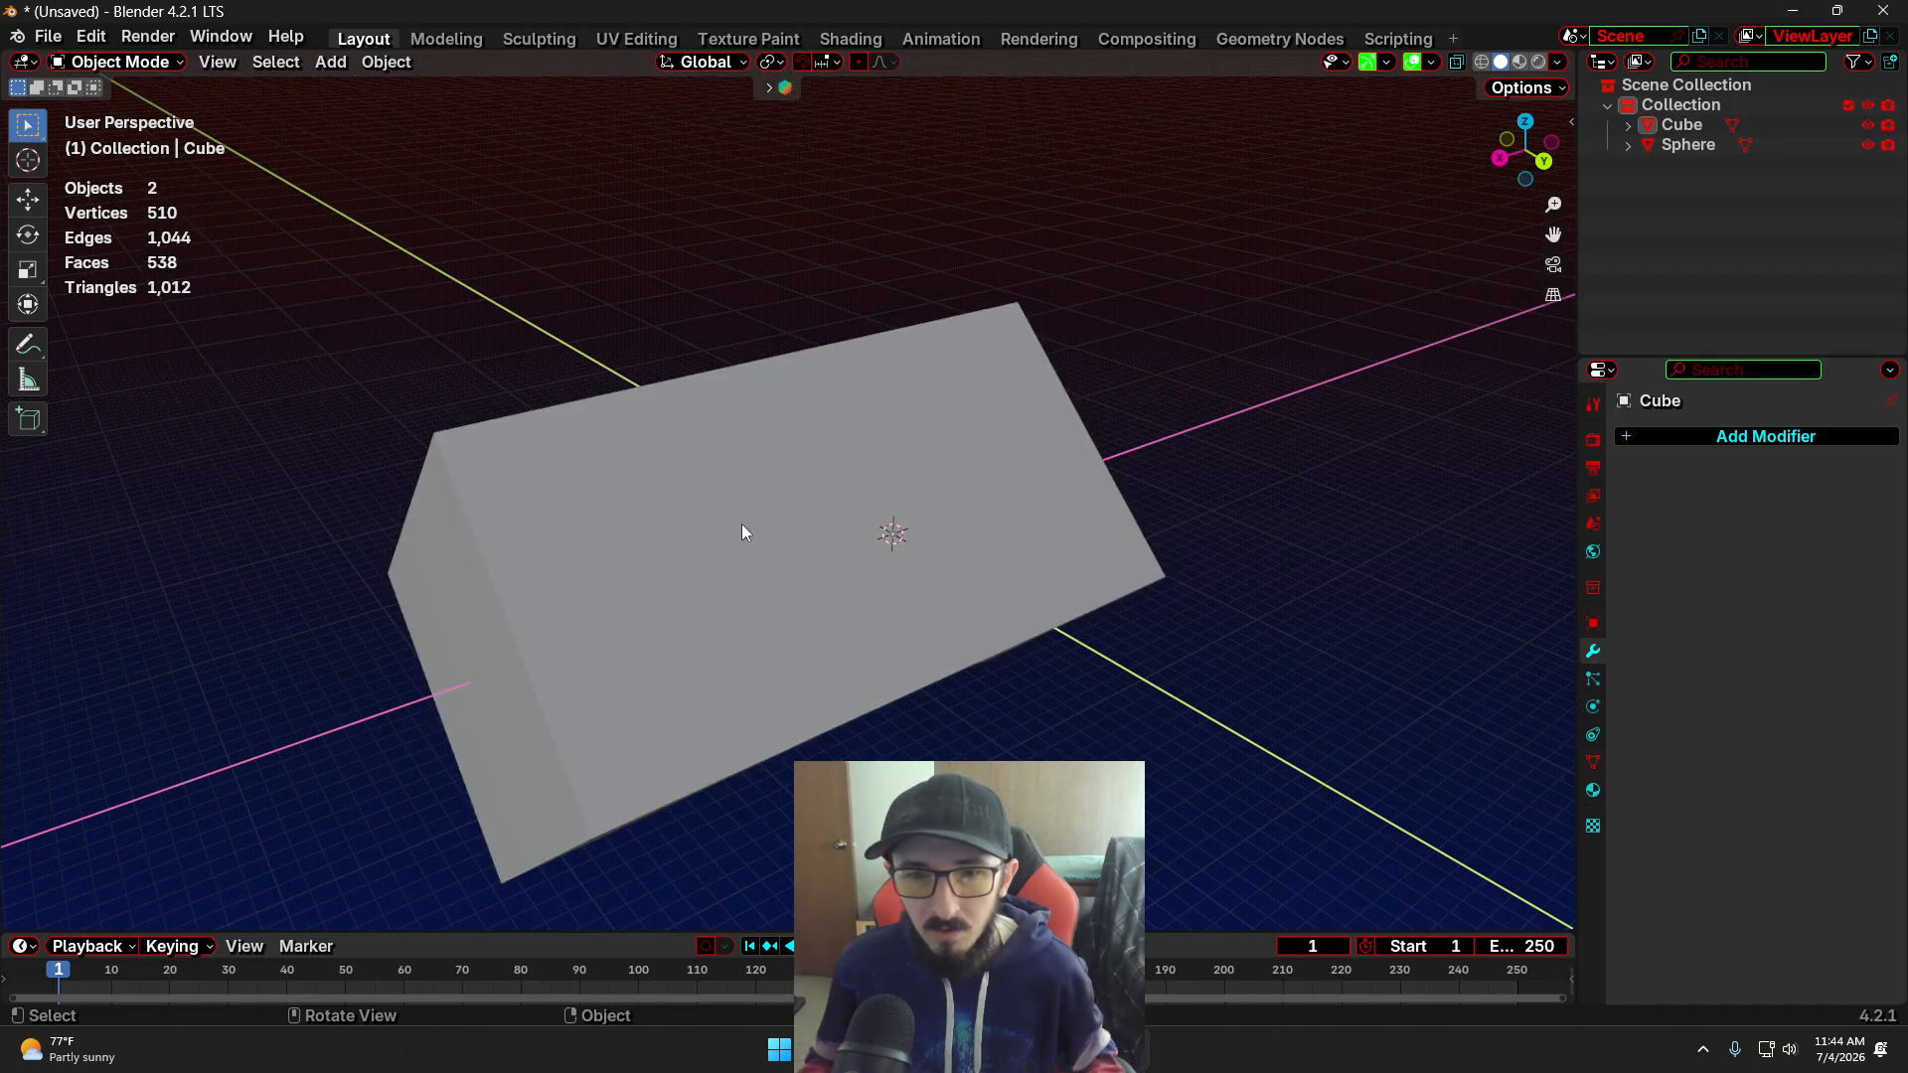
Move the box off the sphere by about 8.95 m in X, -20.07 m in Y and 13.68 m in Z, then deselect it
middle_click_drag(730, 601, 497, 702)
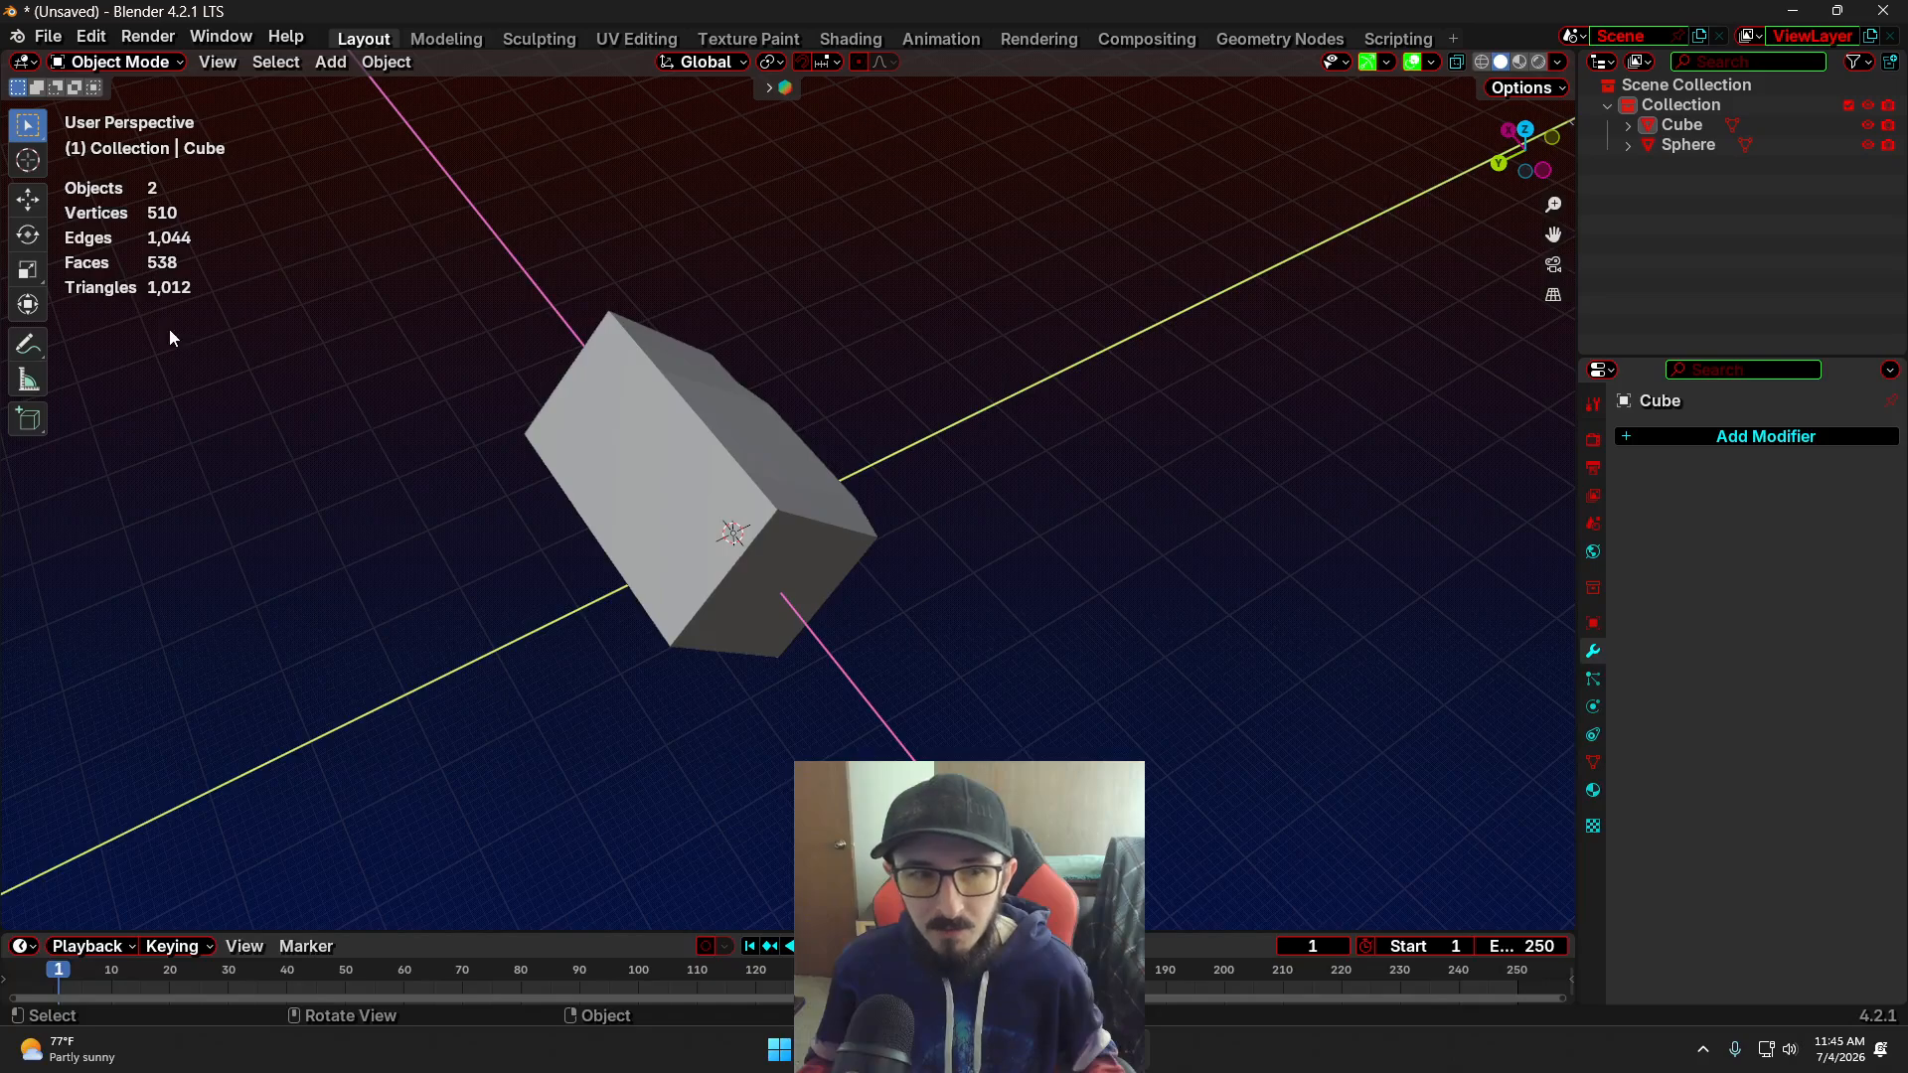
middle_click_drag(608, 653, 1143, 662)
left_click(712, 548)
middle_click_drag(588, 663, 933, 635)
key("g")
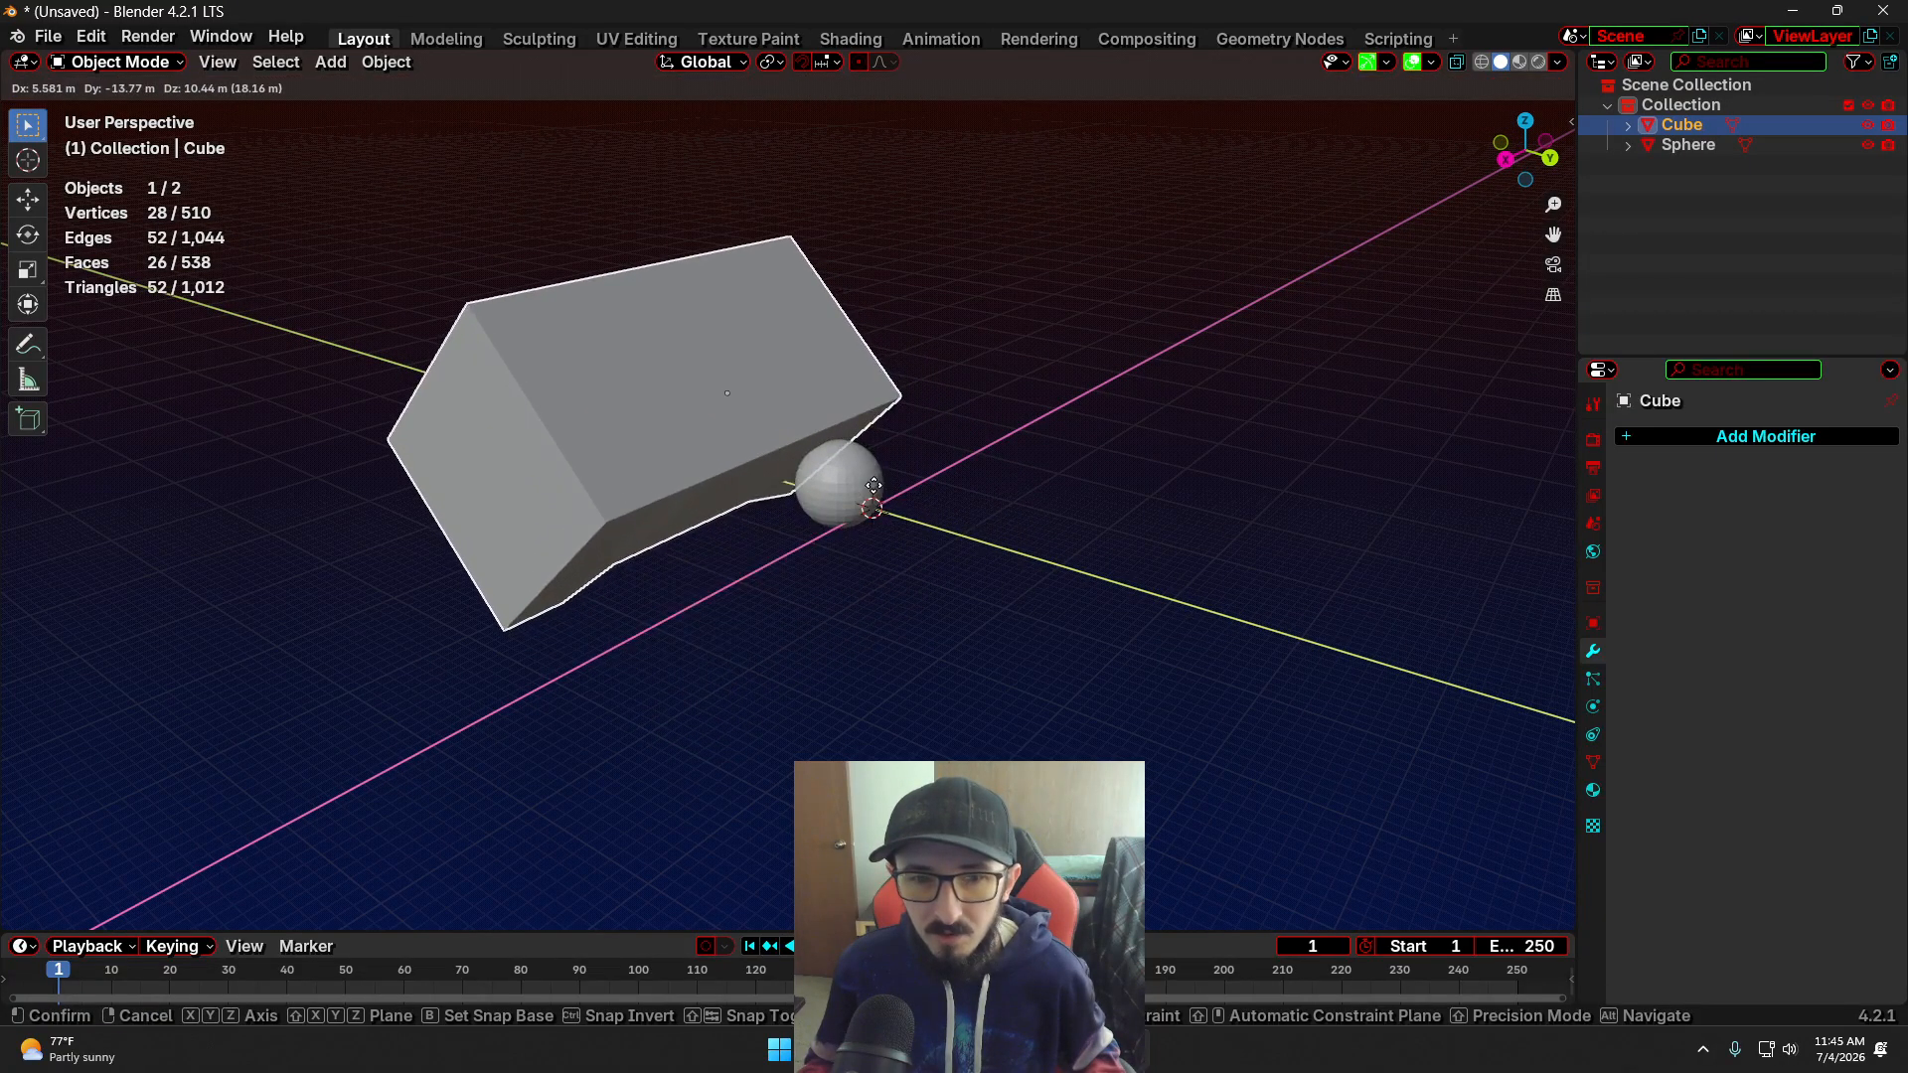
left_click(804, 457)
middle_click_drag(777, 624, 658, 632)
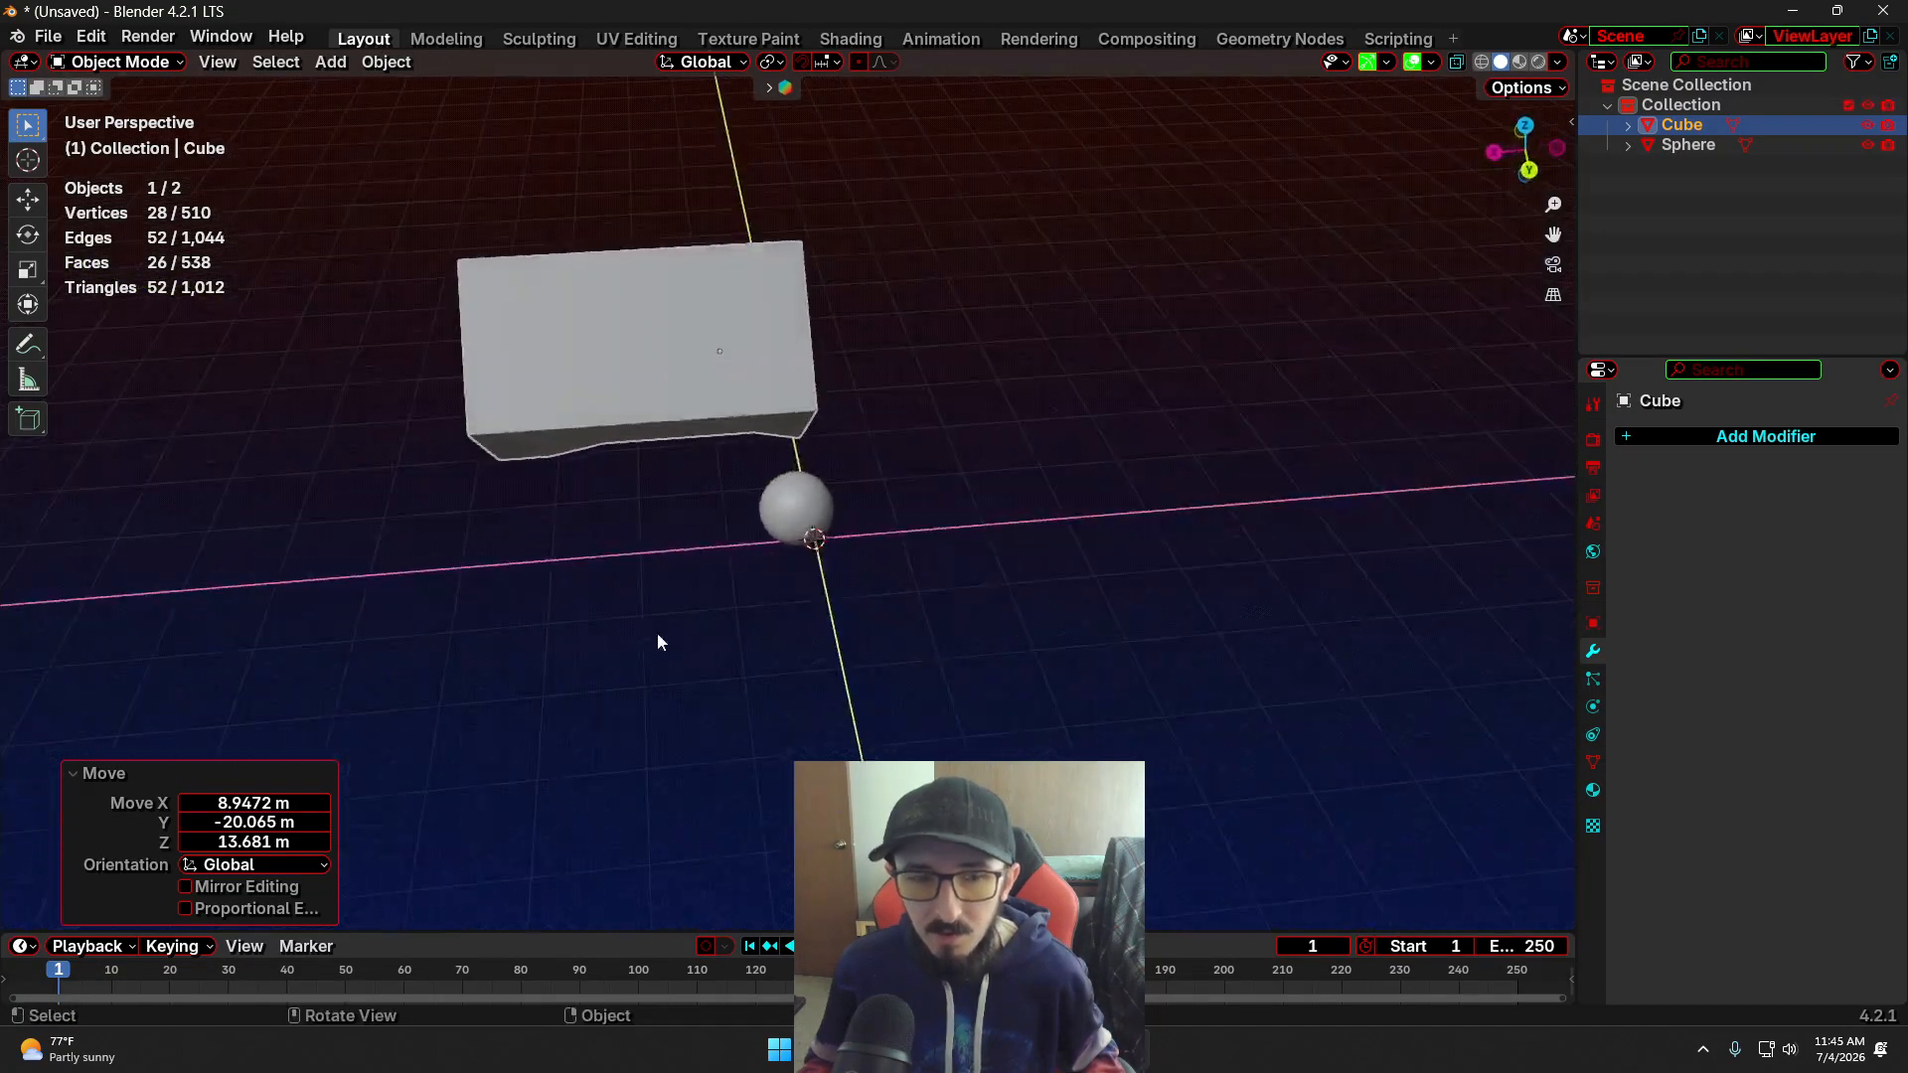
left_click(550, 573)
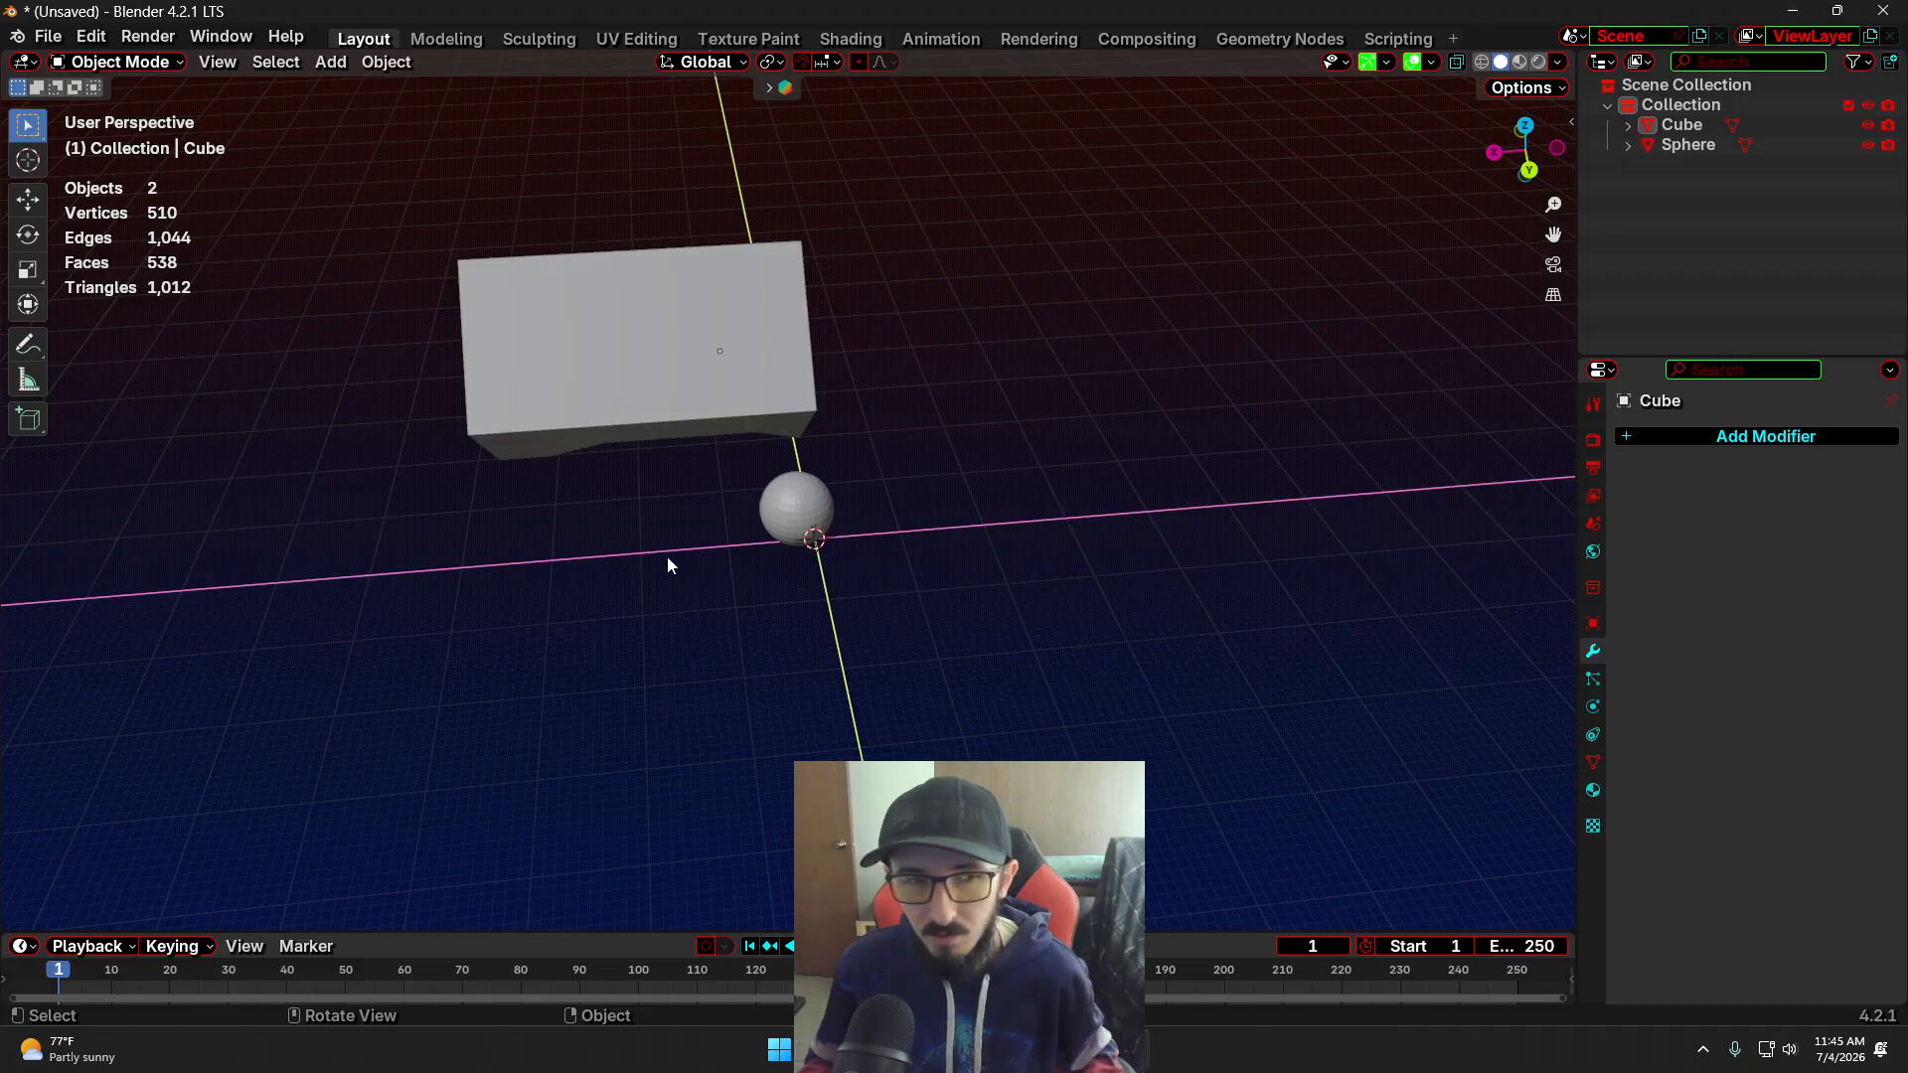
Examine the sphere's mesh in Edit Mode, then return to Object Mode and deselect everything
middle_click_drag(669, 557, 848, 537)
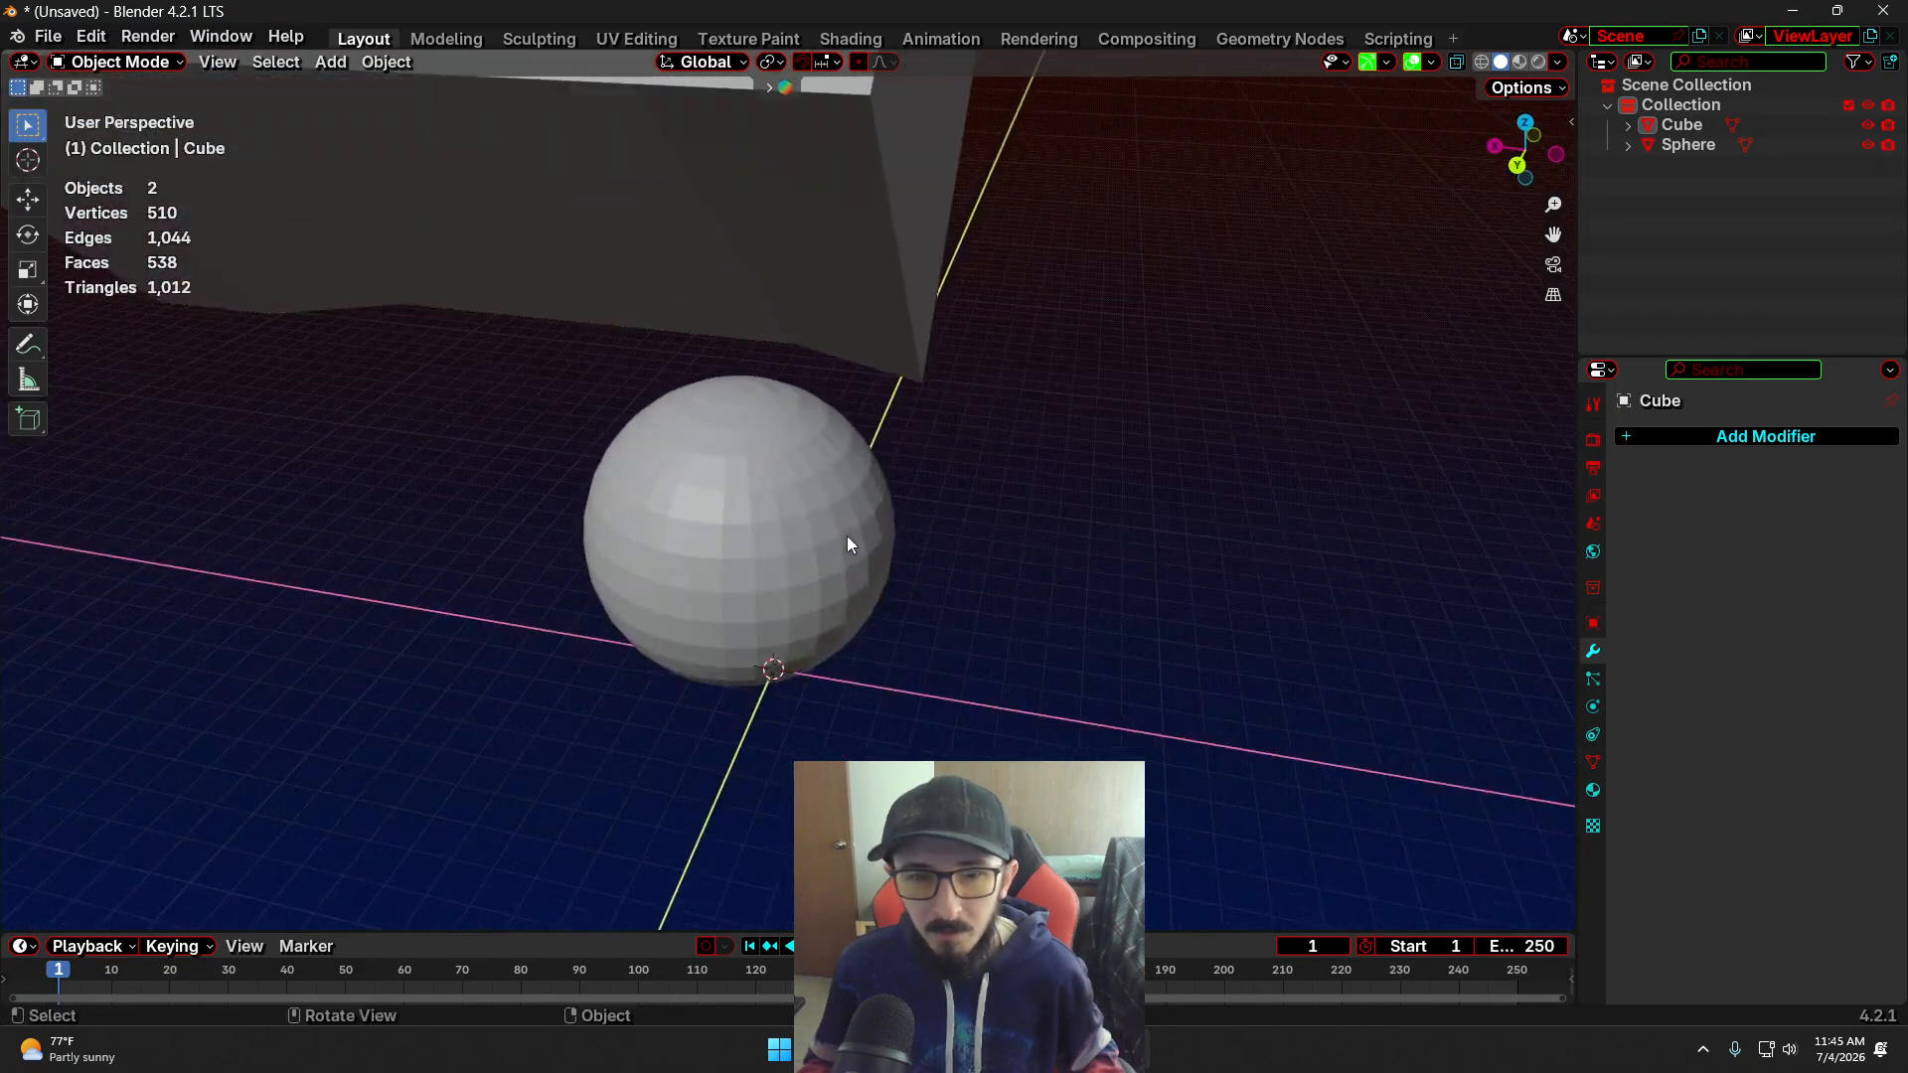
left_click(733, 504)
key("Tab")
left_click(406, 530)
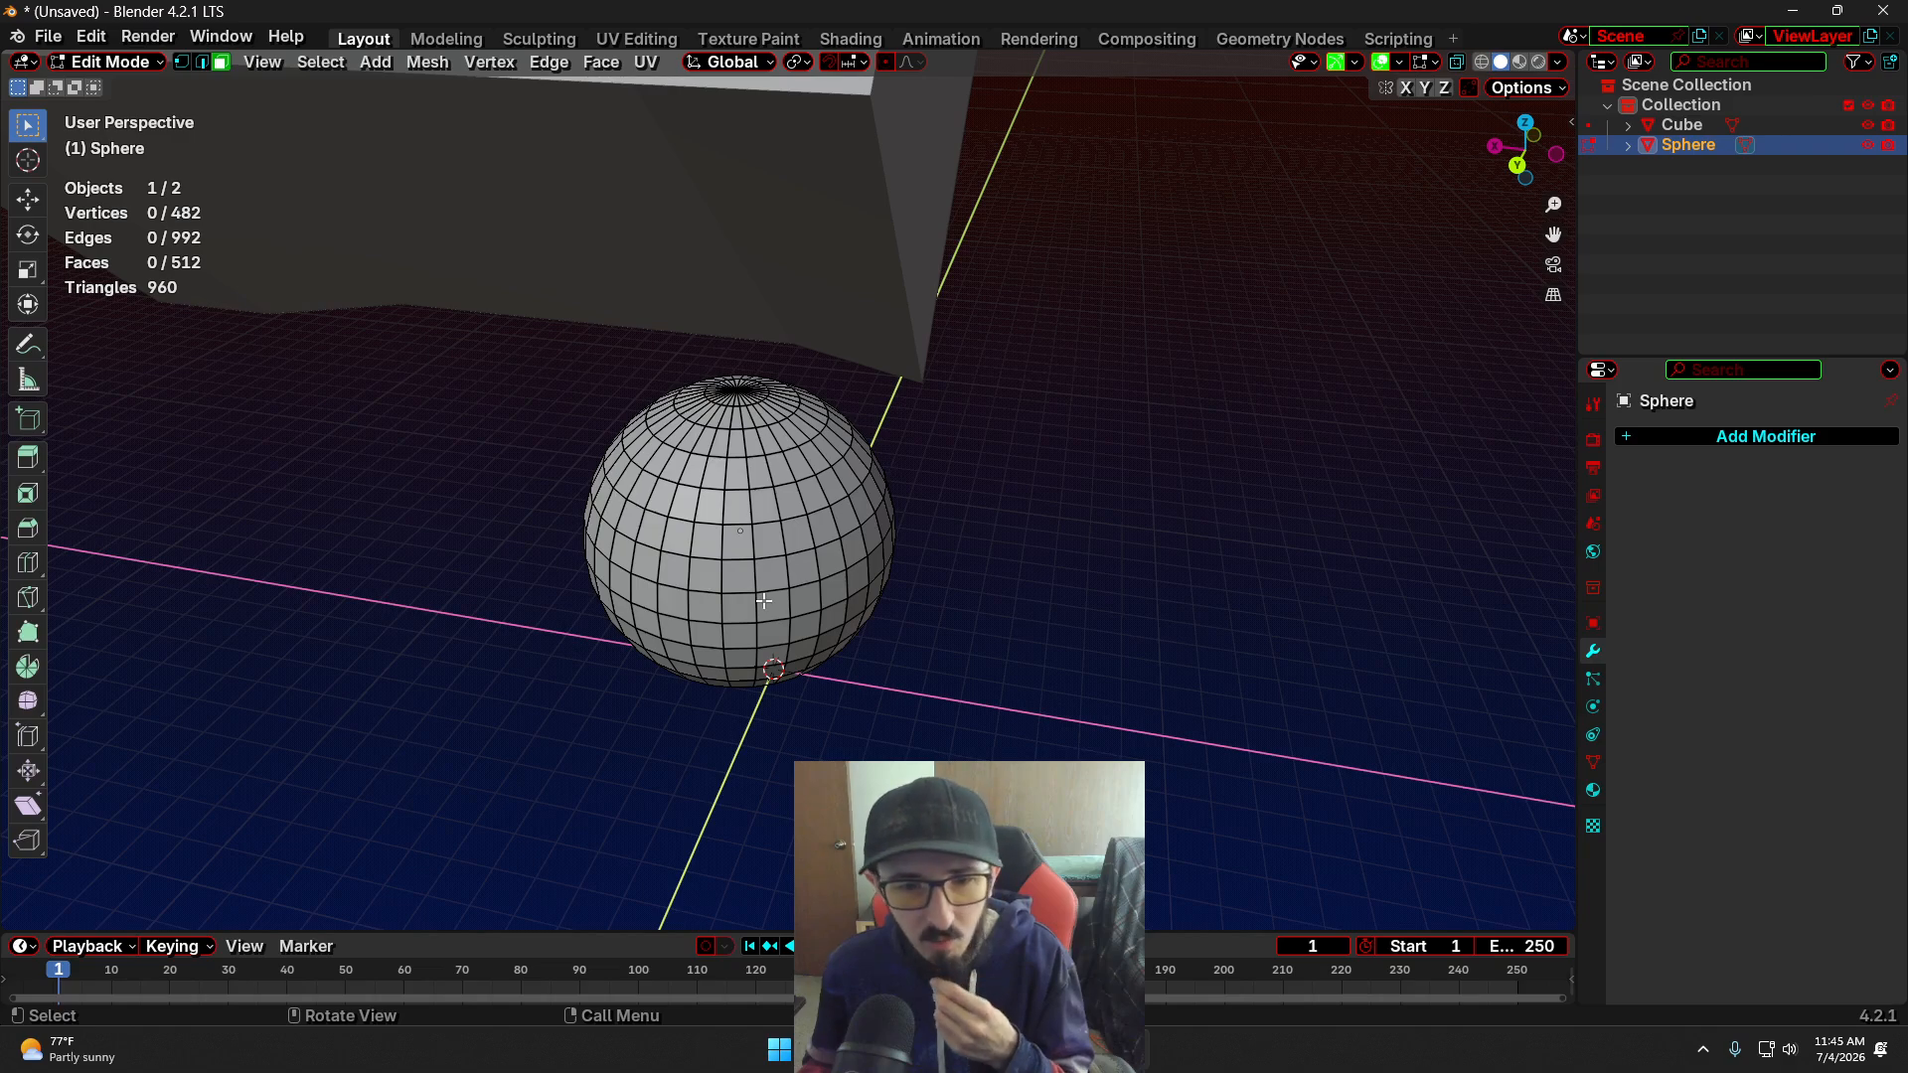
middle_click_drag(763, 602, 948, 695)
key("Tab")
key("alt+a")
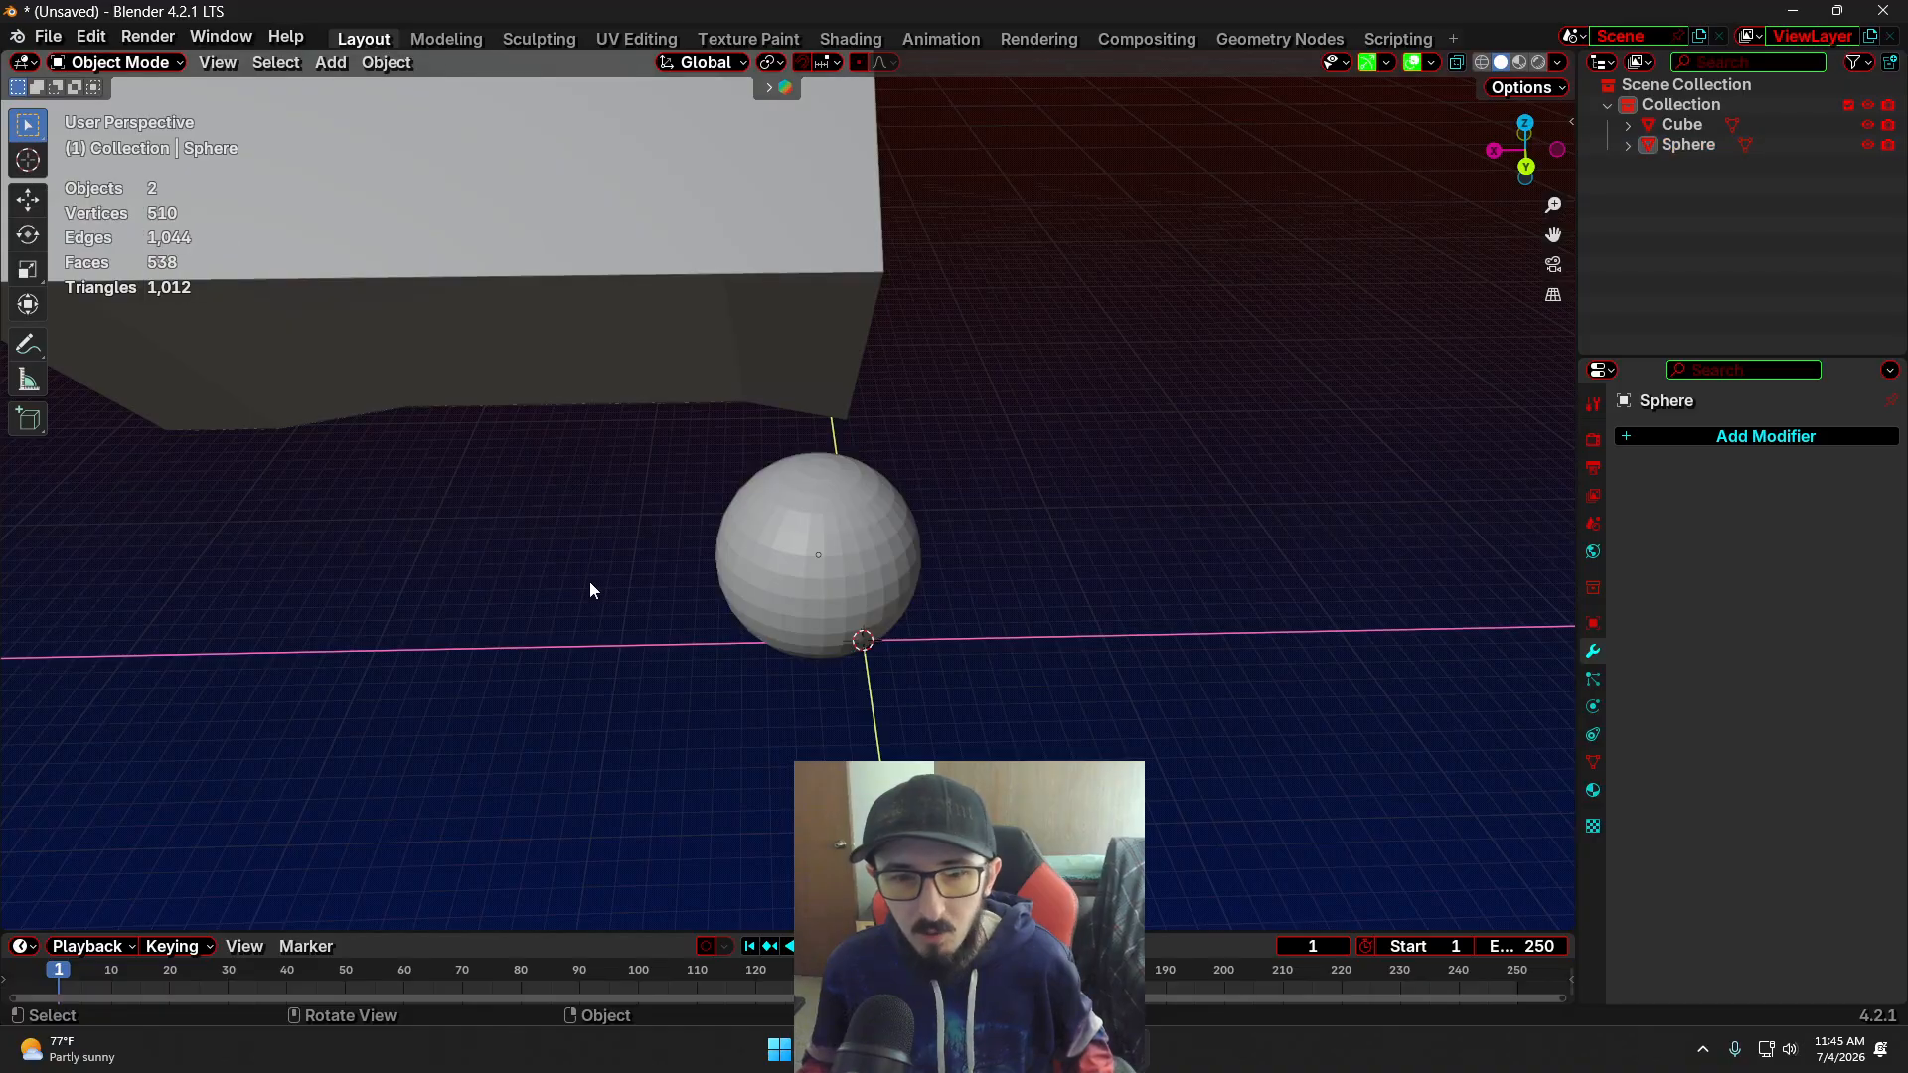
key("a")
key("alt+a")
middle_click_drag(1064, 600, 936, 598)
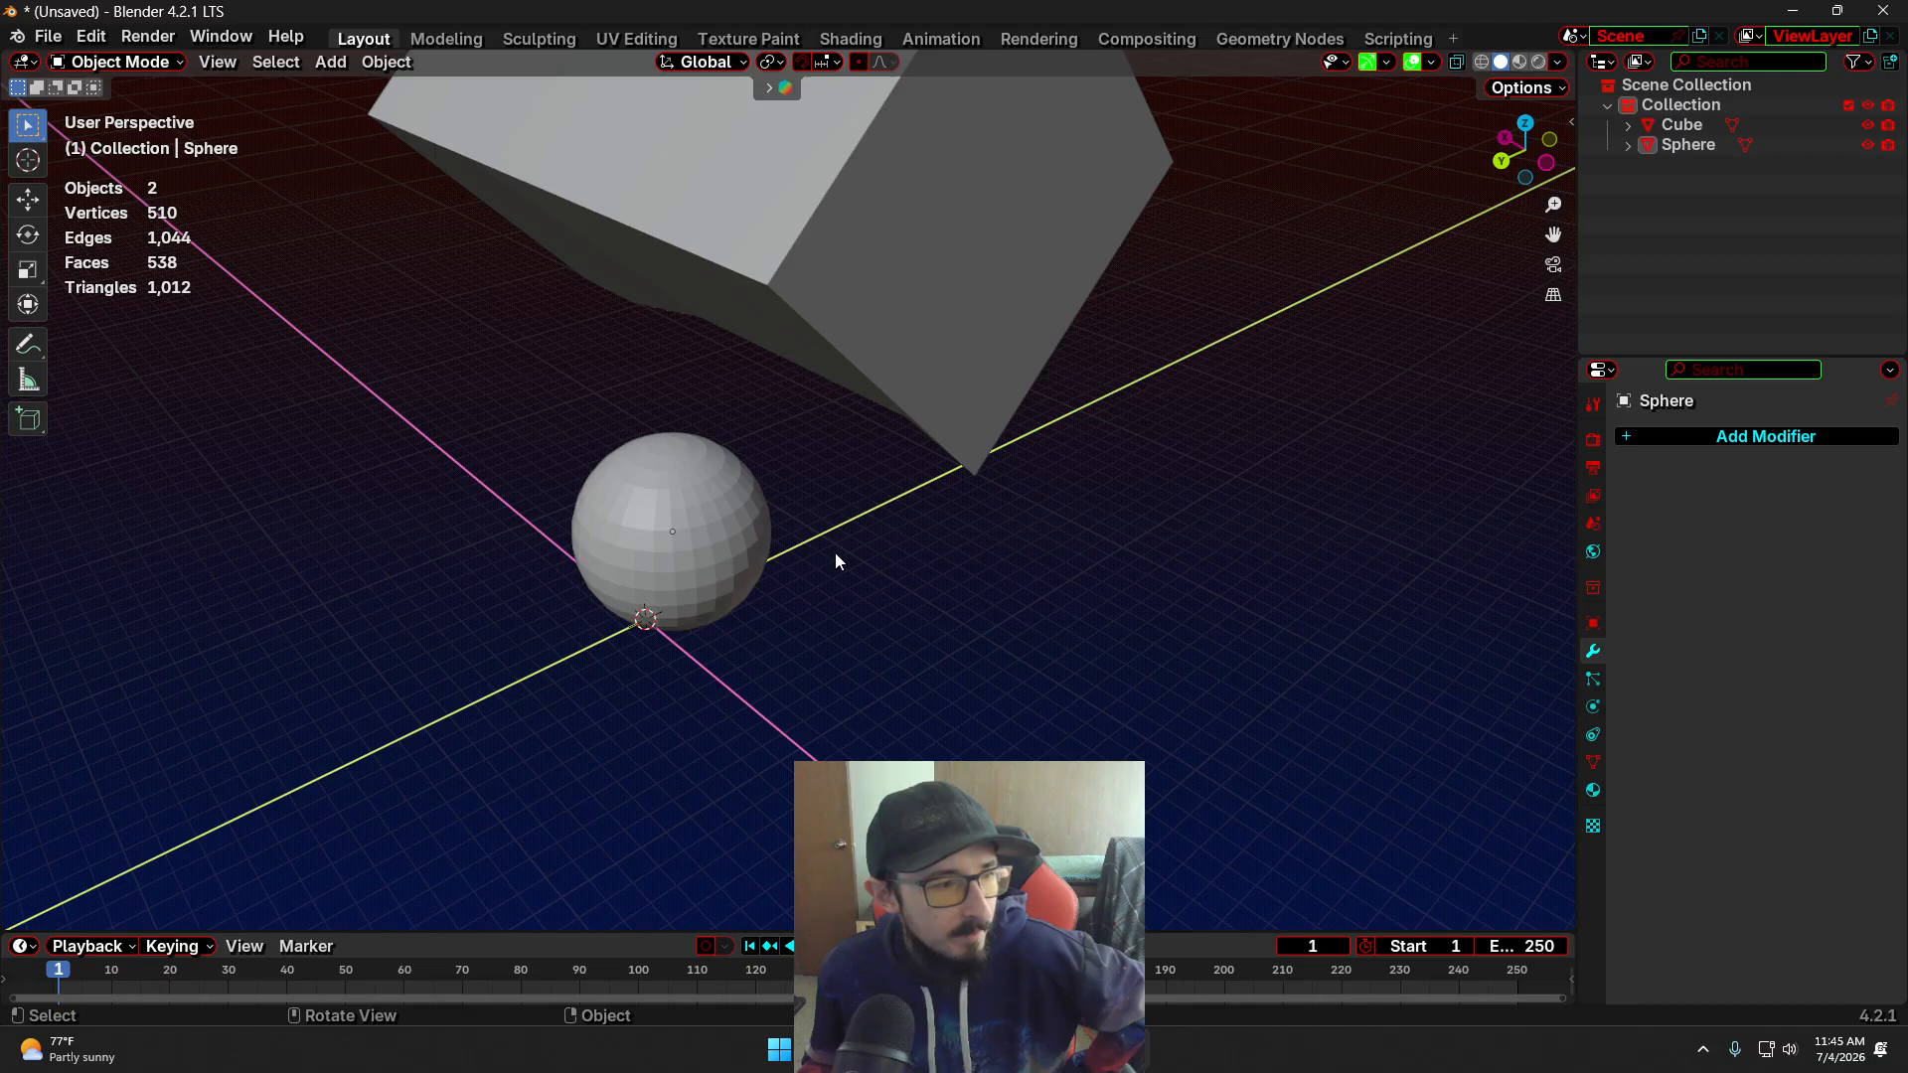
Enter Edit Mode on the sphere and select six faces along one horizontal ring around its middle
middle_click_drag(801, 562, 884, 556)
left_click(798, 533)
key("Tab")
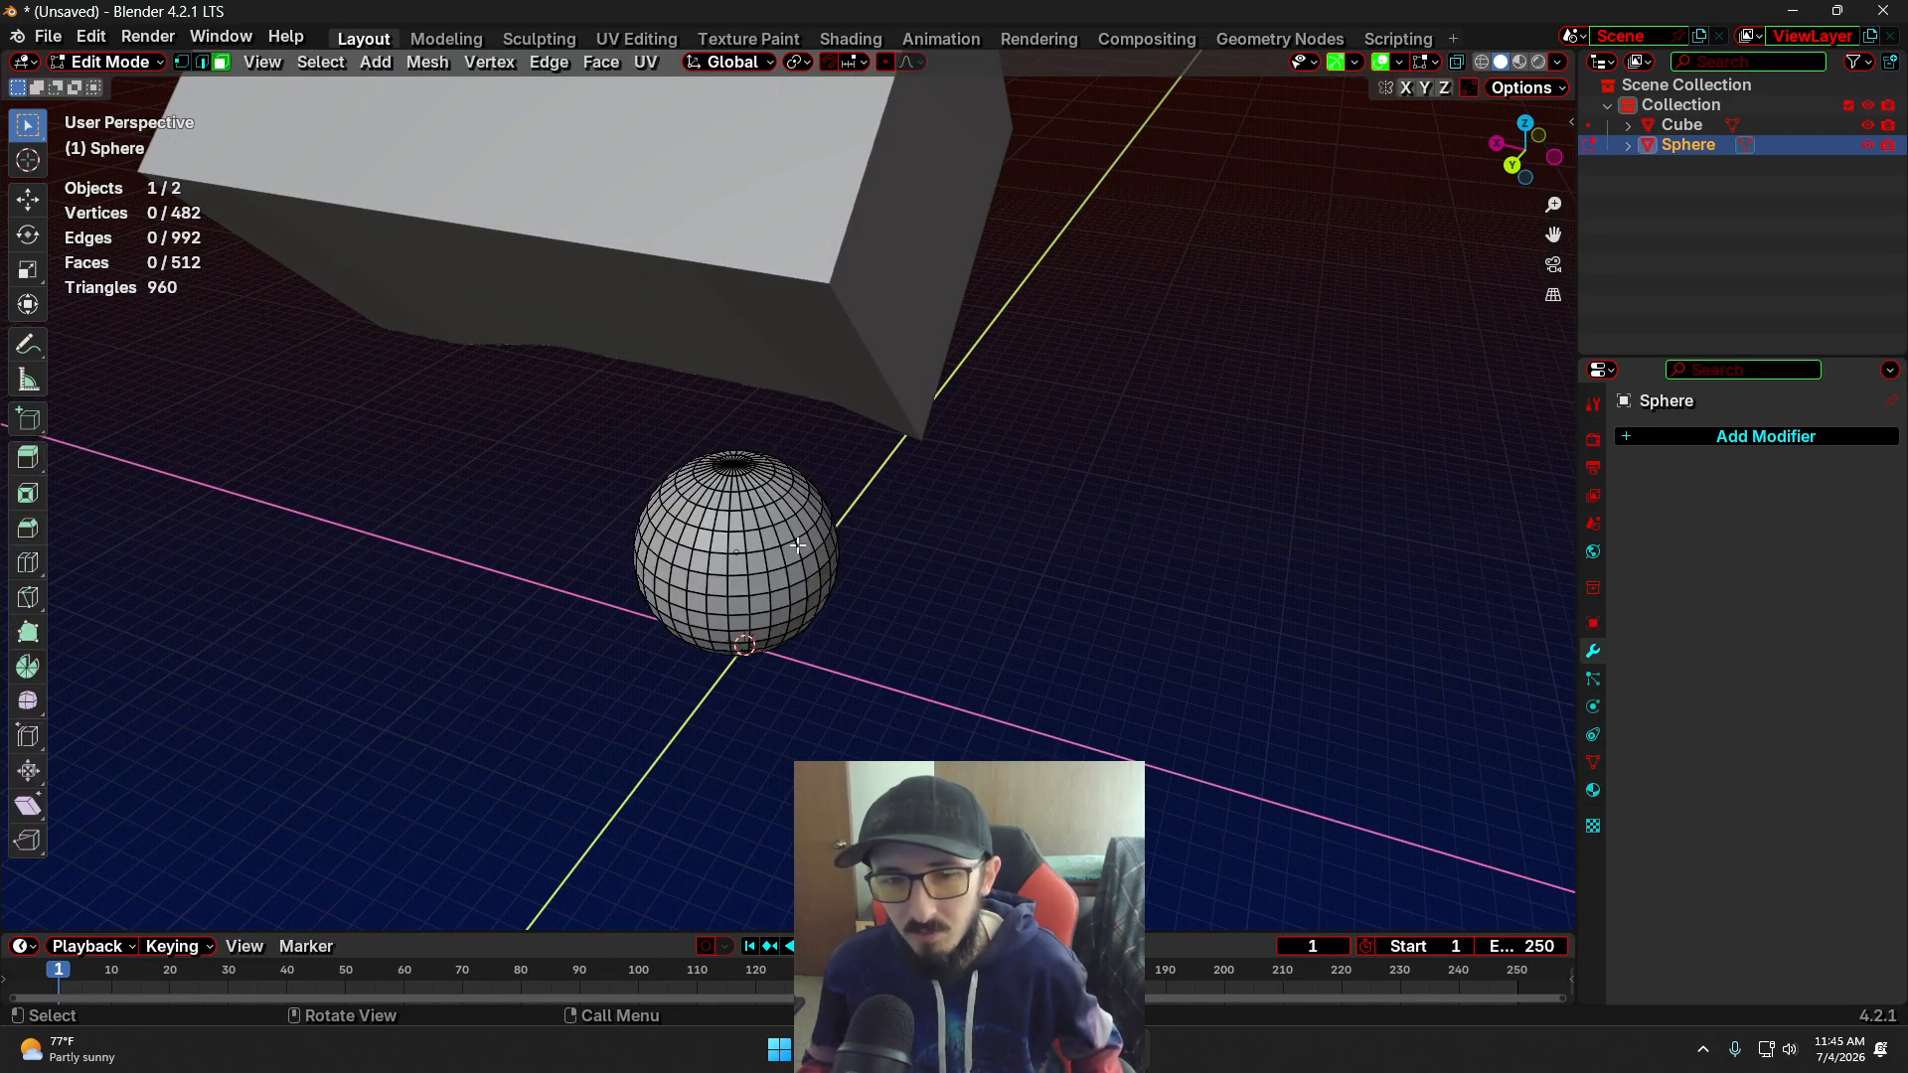
scroll(807, 675, "up", 3)
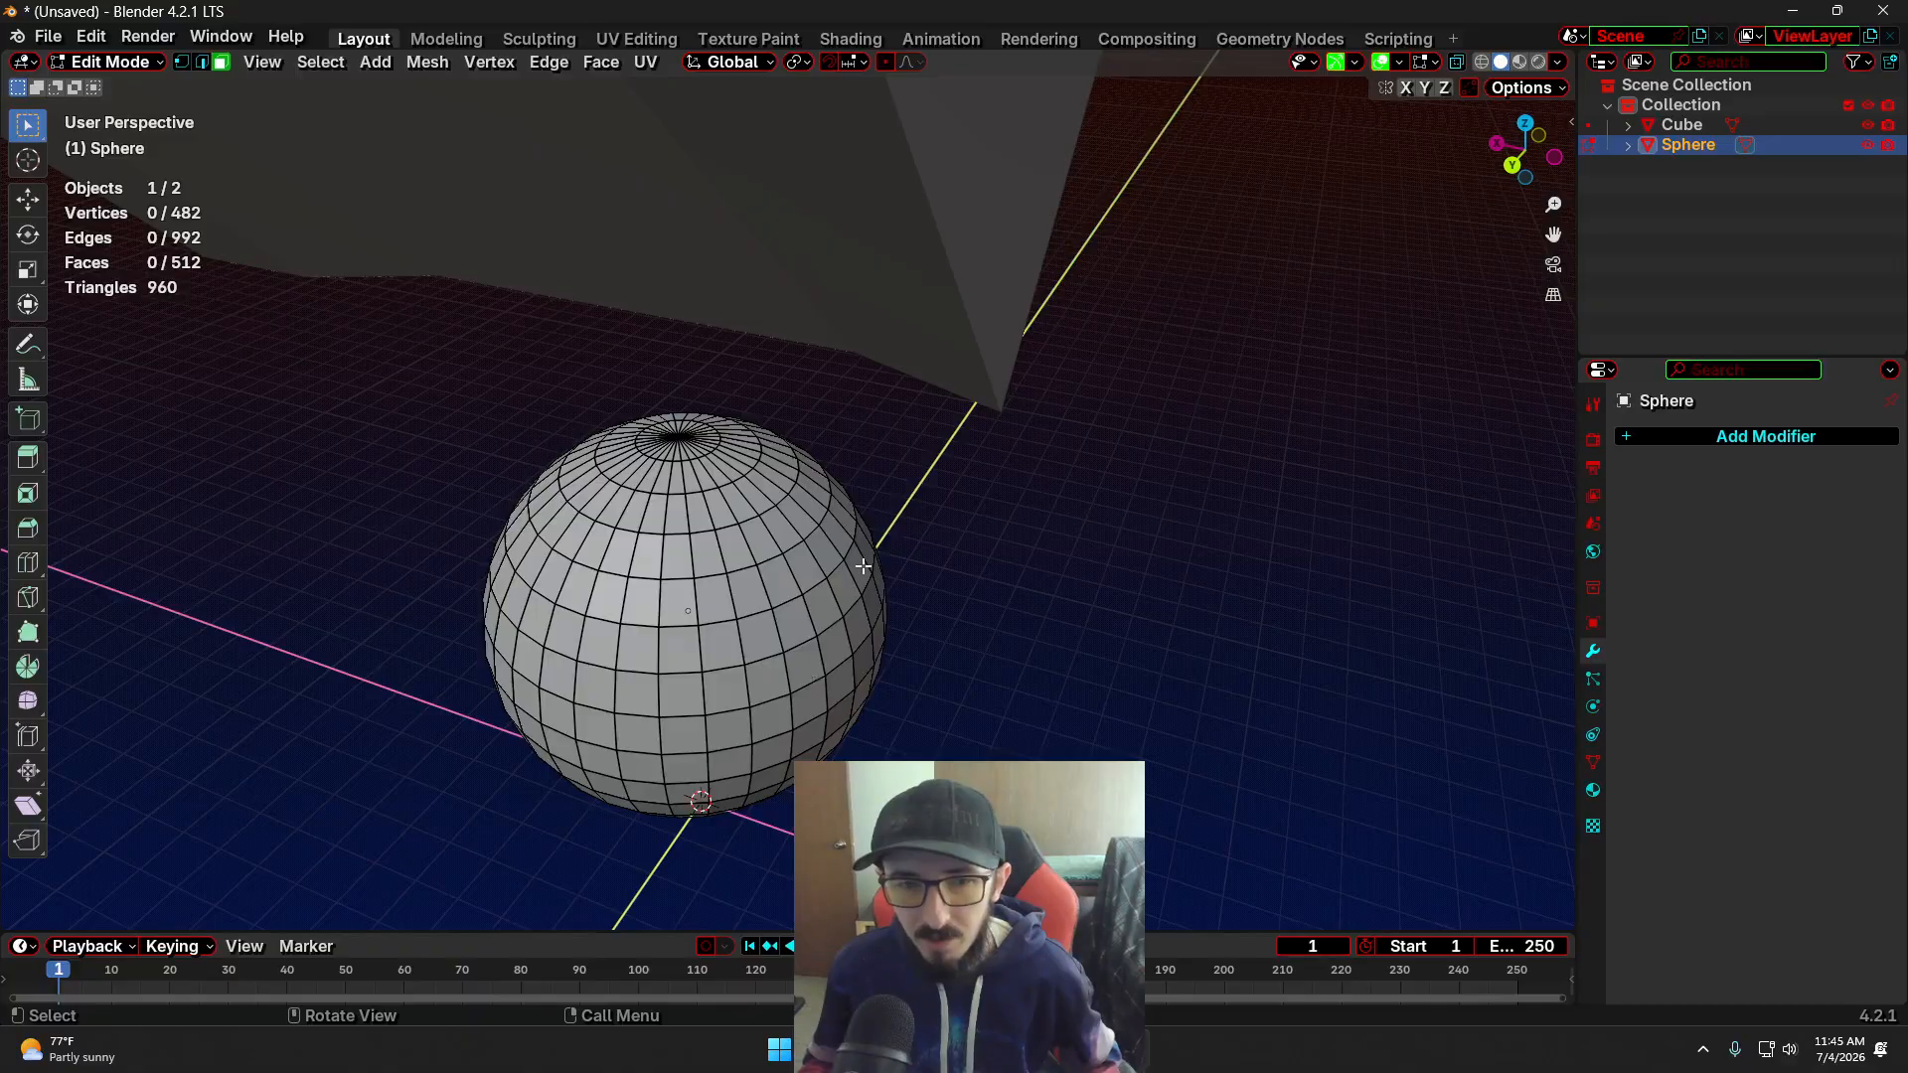
left_click(857, 567)
left_click(797, 620, "shift")
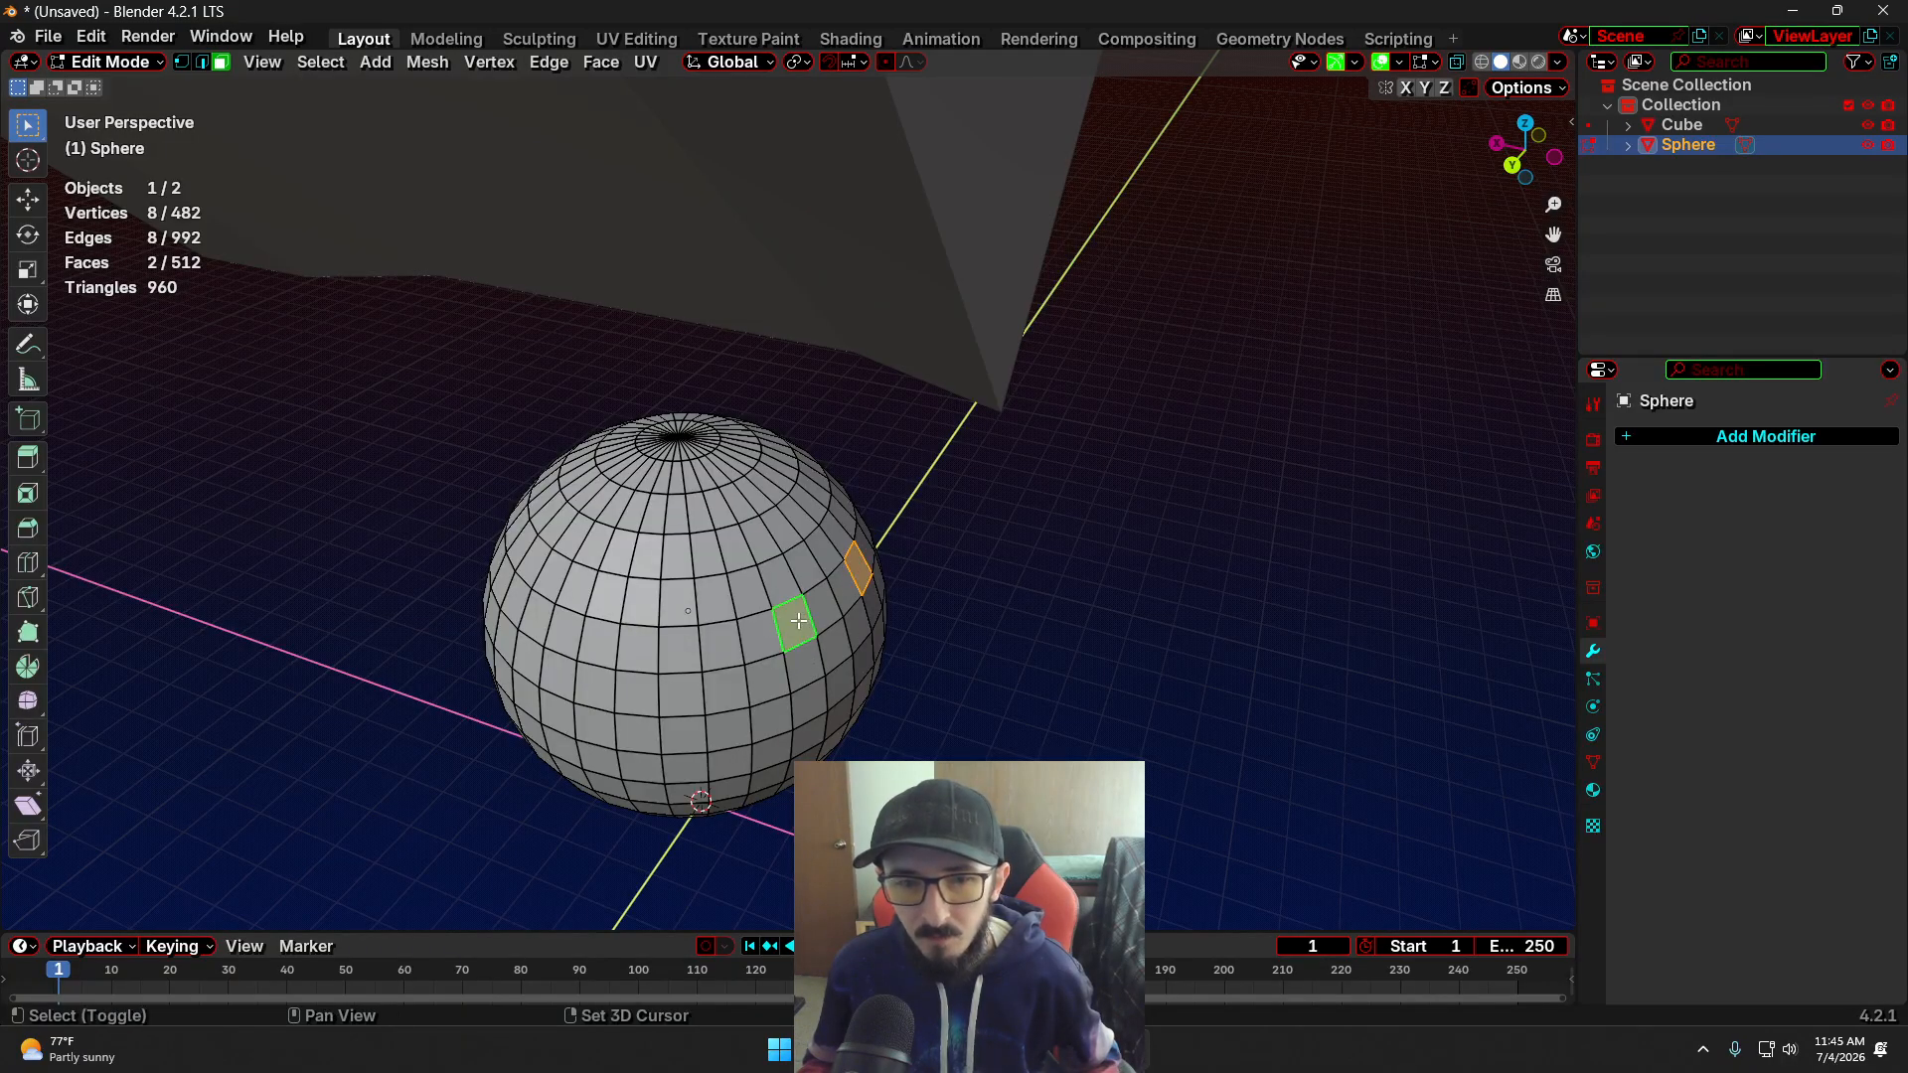
left_click(682, 646, "shift")
left_click(549, 640, "shift")
left_click(511, 596, "shift")
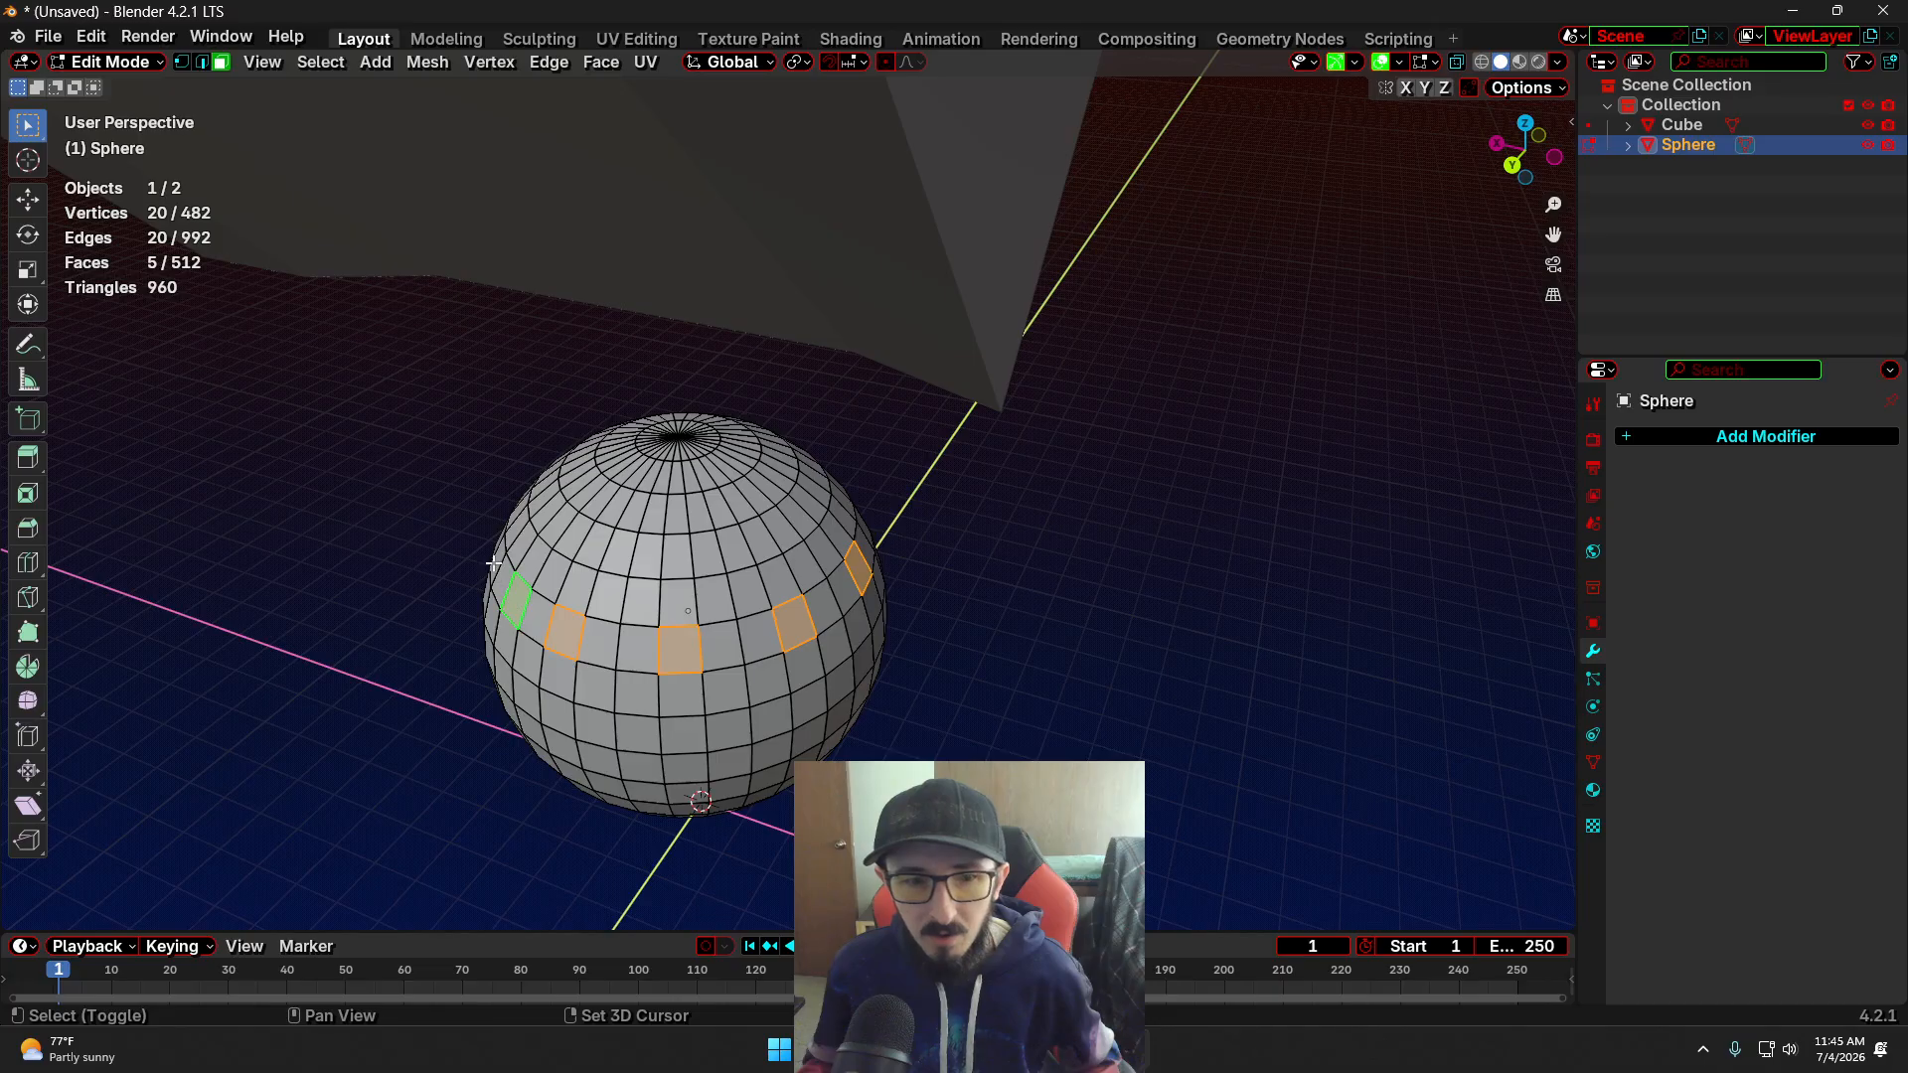
left_click(499, 562, "shift")
scroll(789, 626, "down", 4)
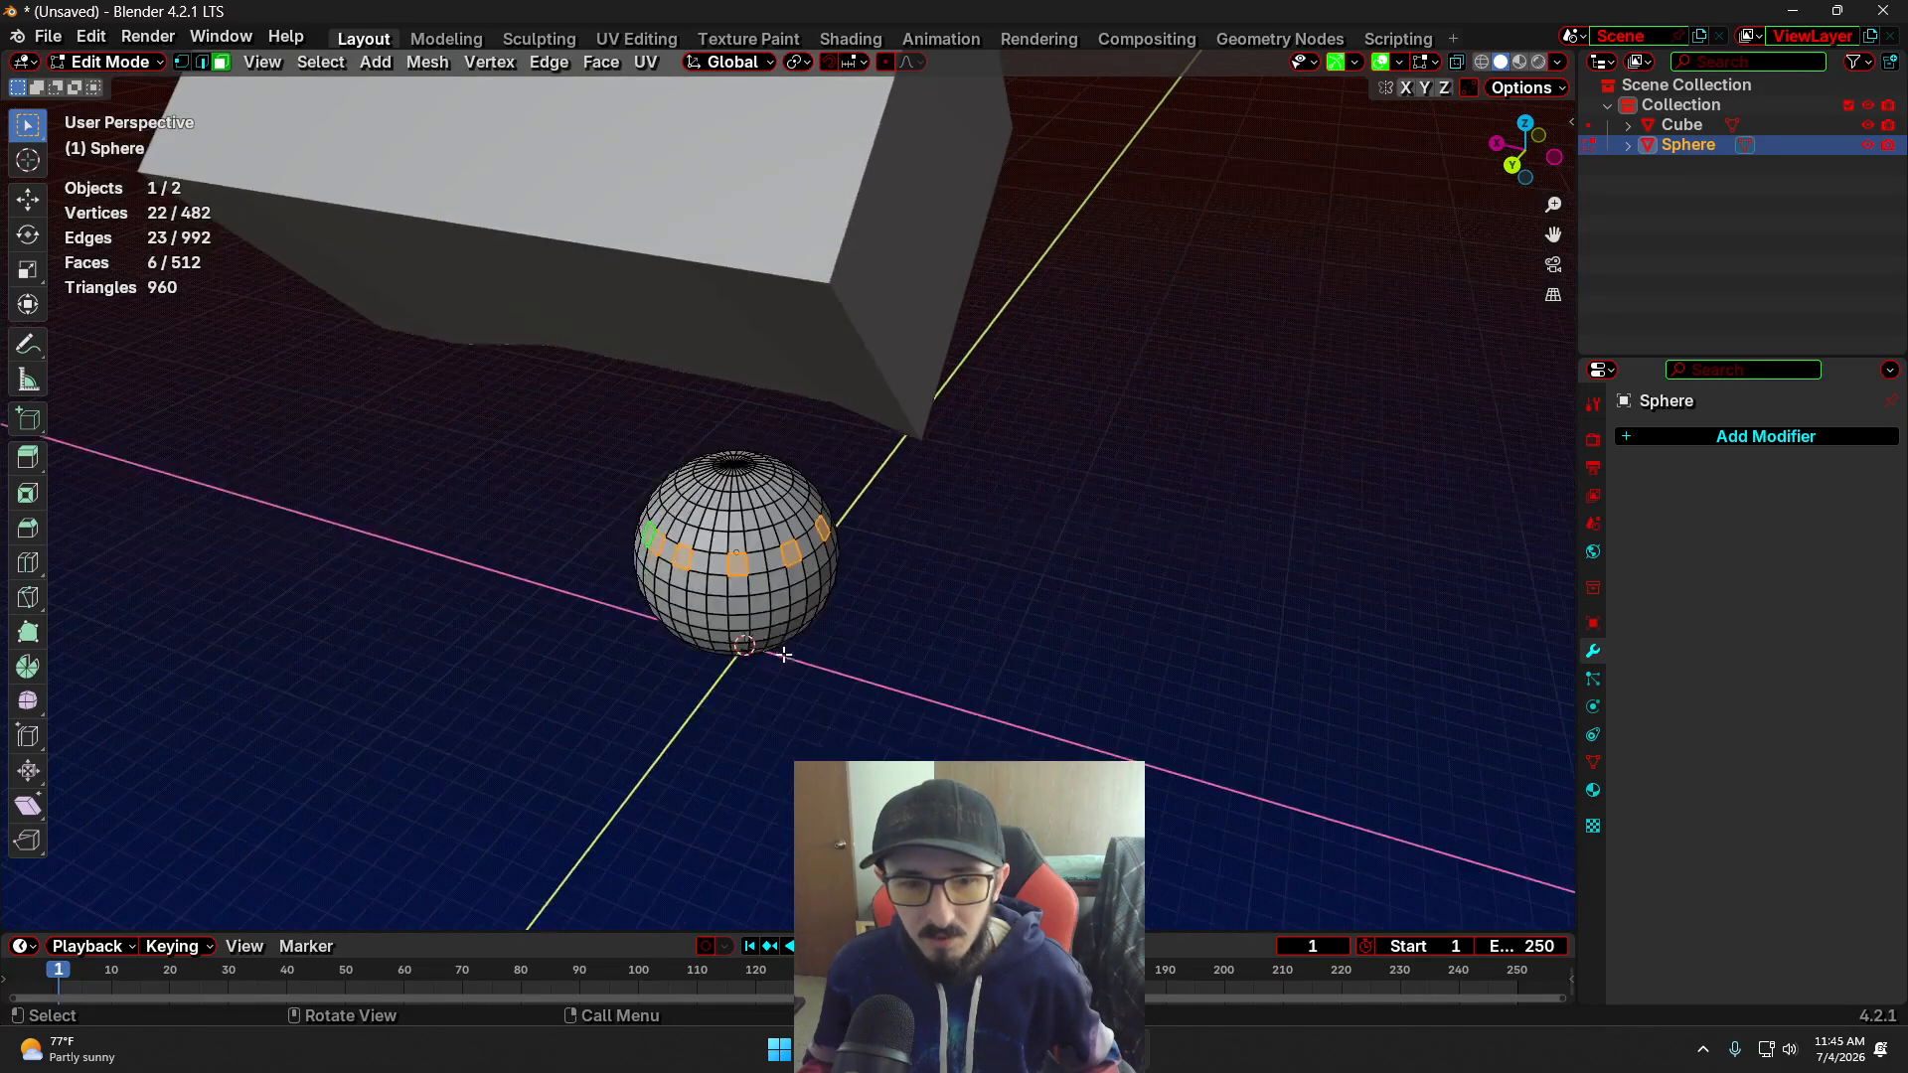
Try extruding the six selected sphere faces and scaling them to about 1.58, then undo the extrusion
middle_click_drag(795, 660, 1115, 646)
key("e")
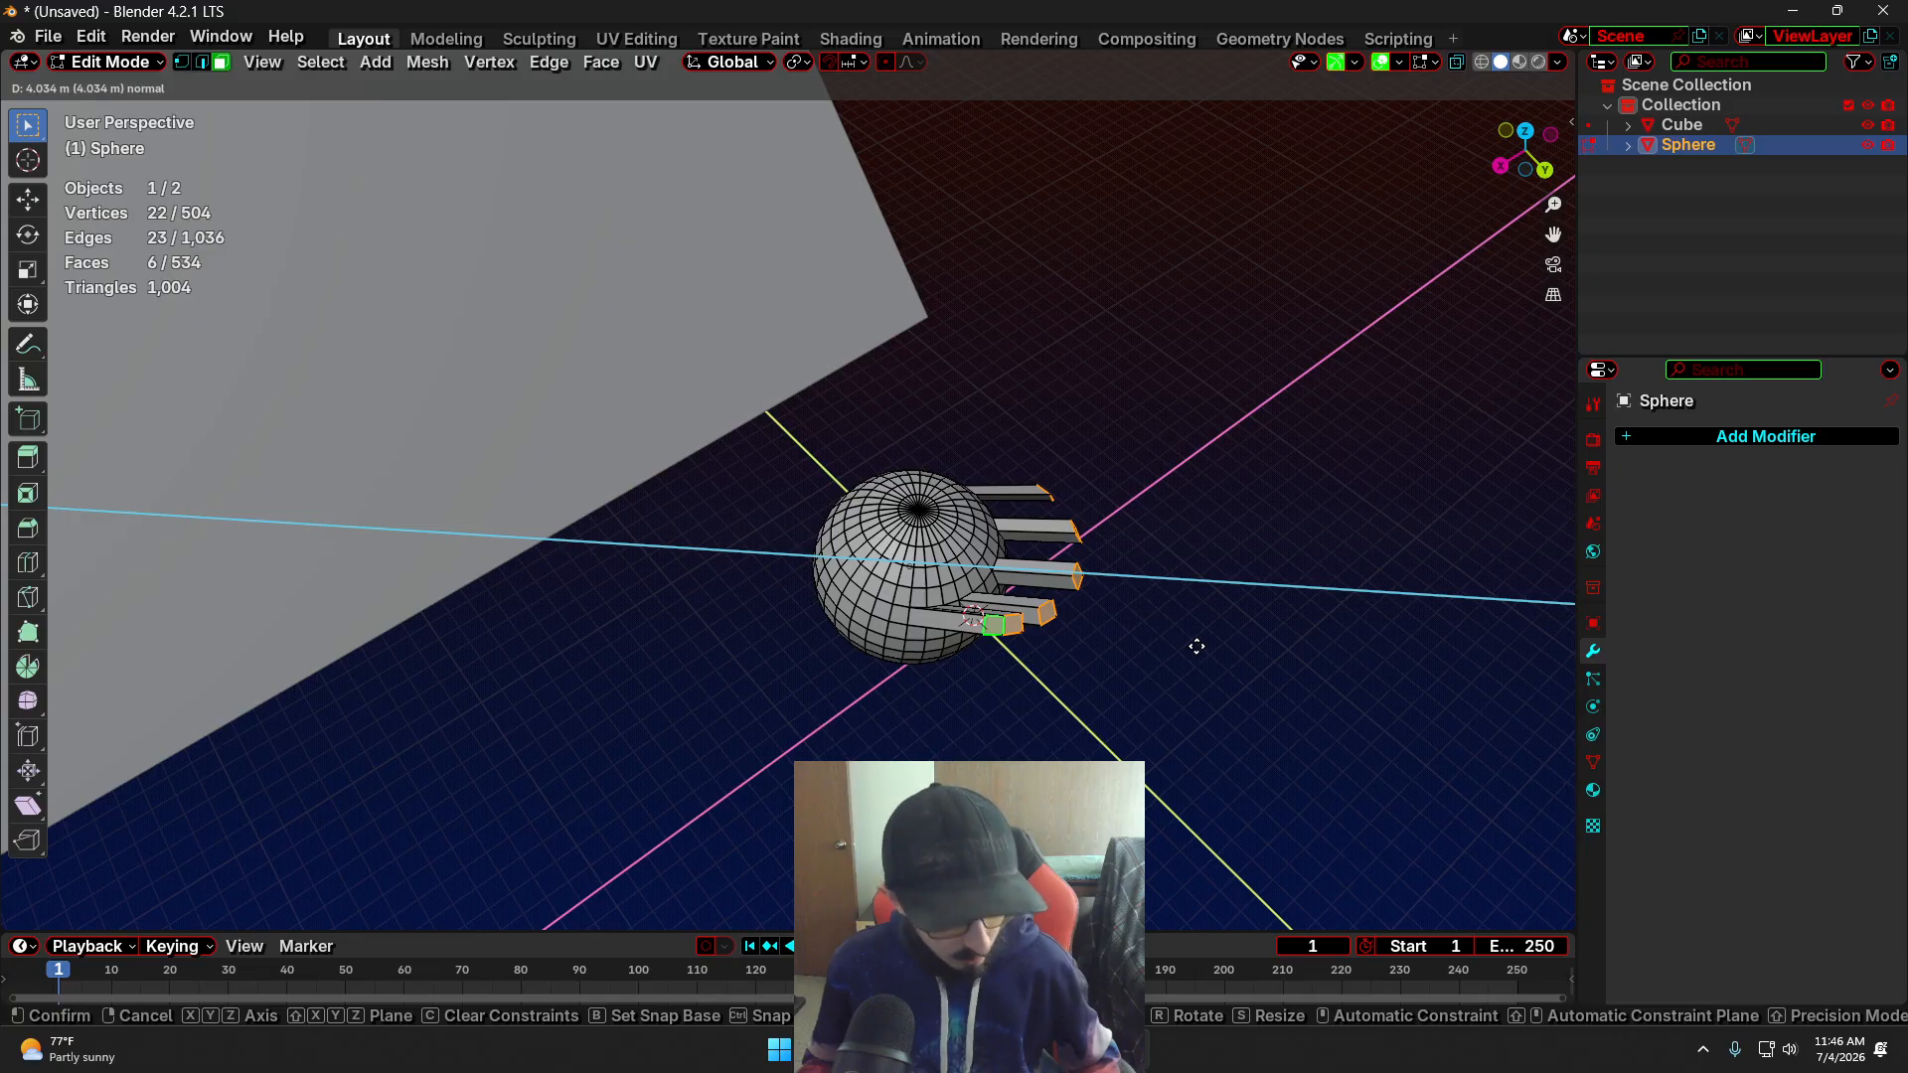
key("s")
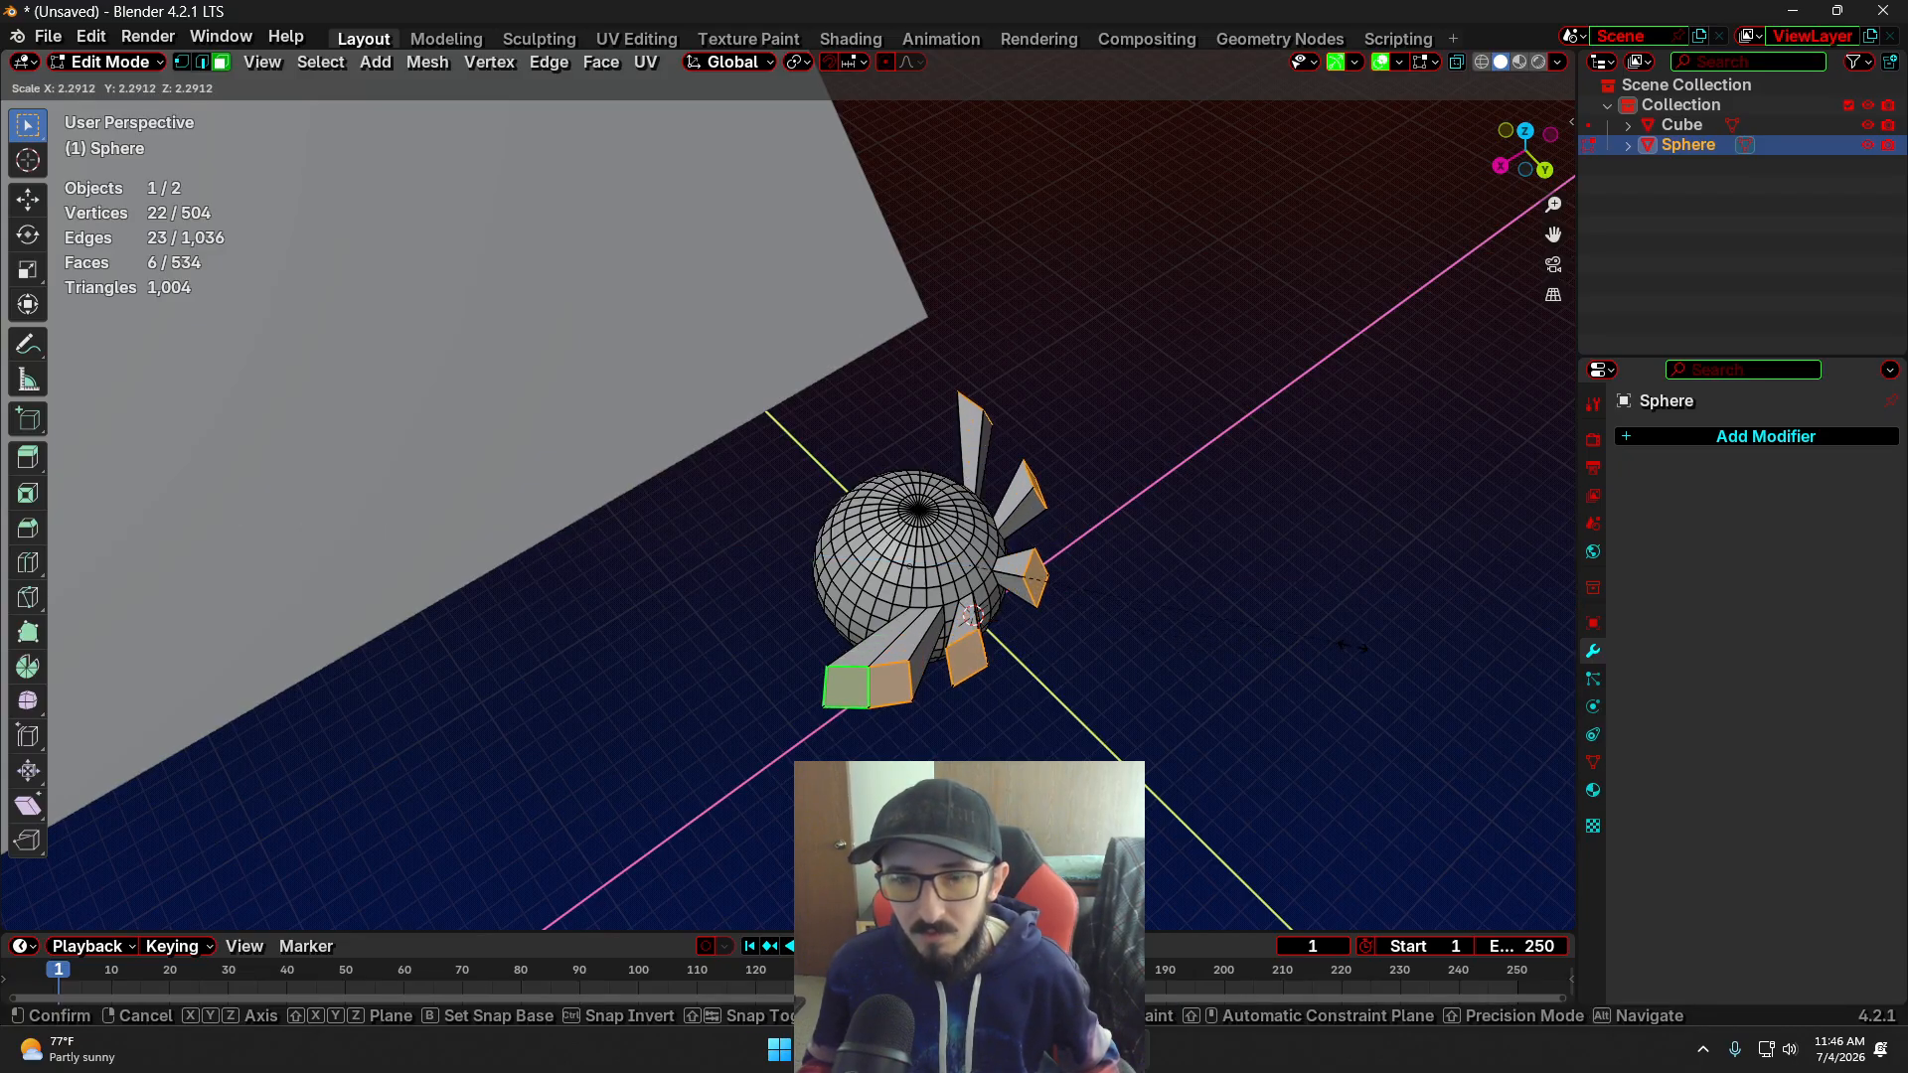
left_click(1229, 639)
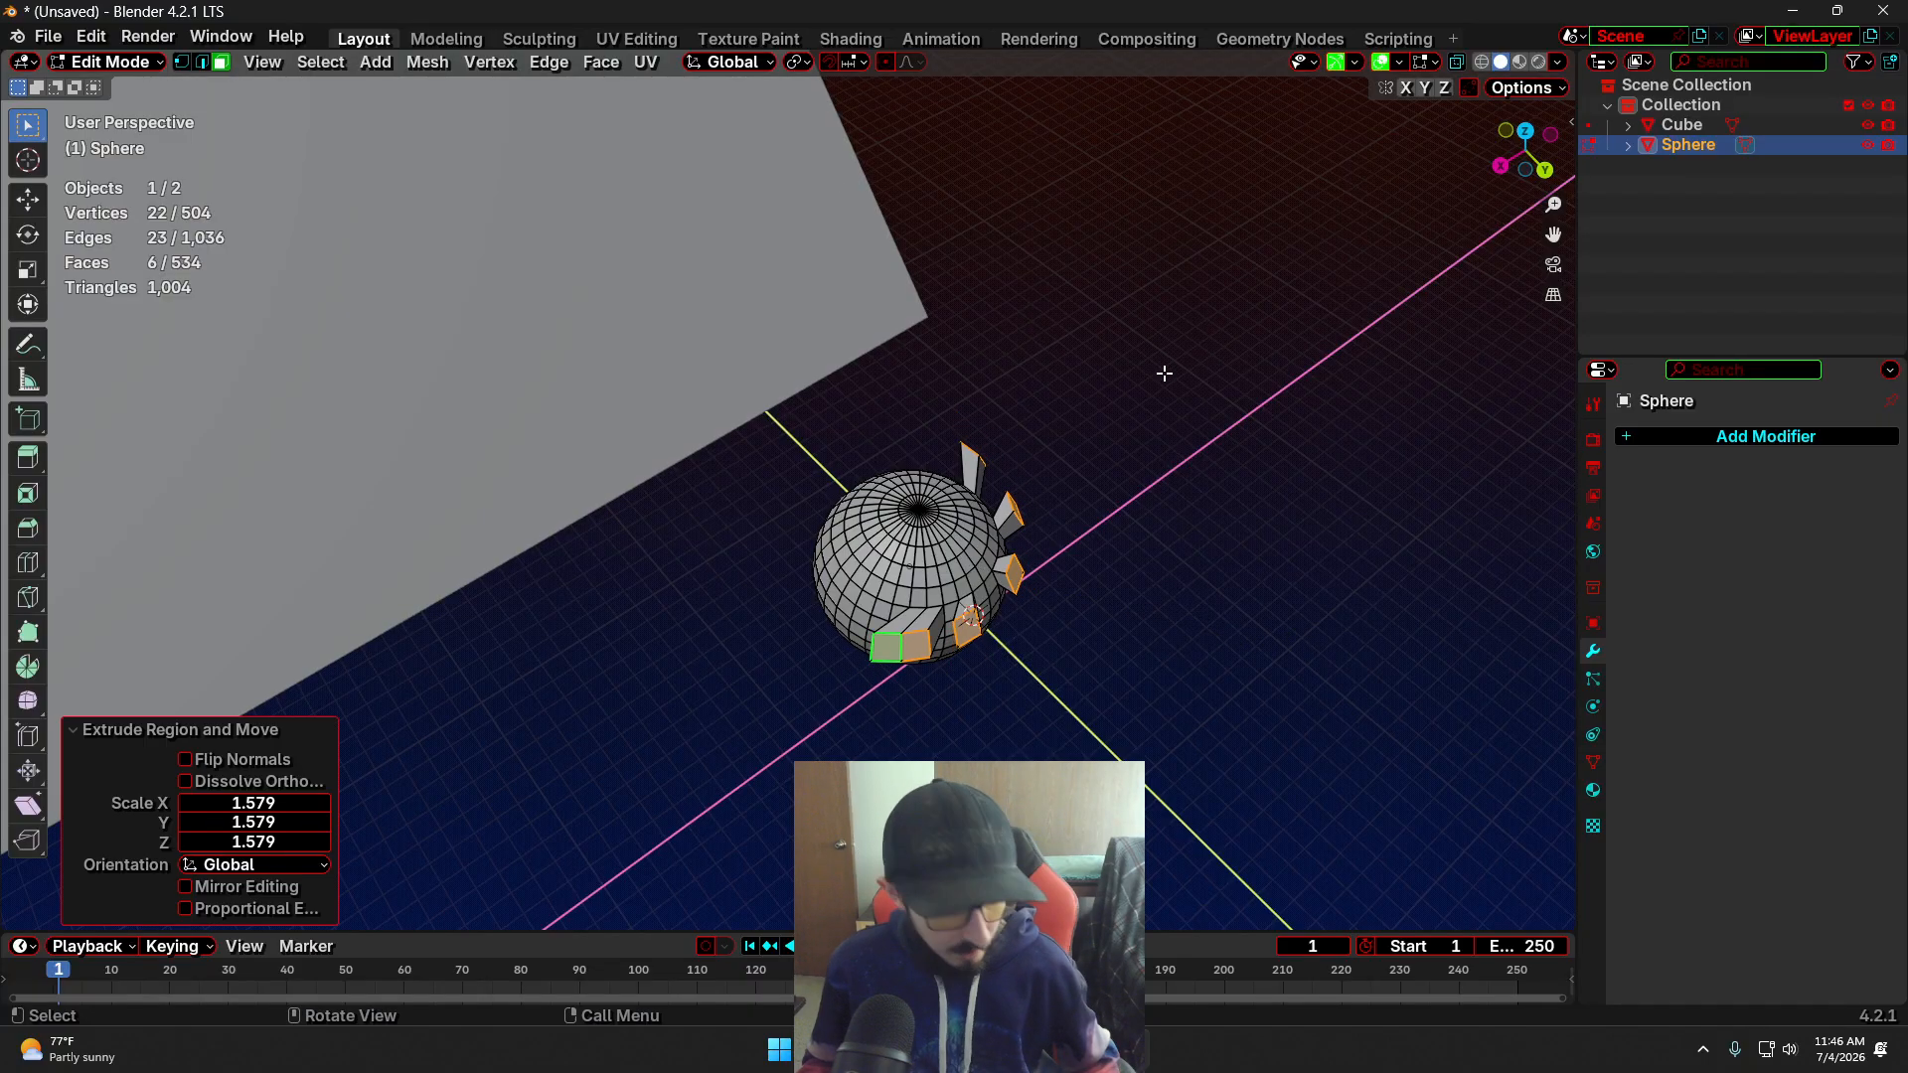
key("ctrl+z")
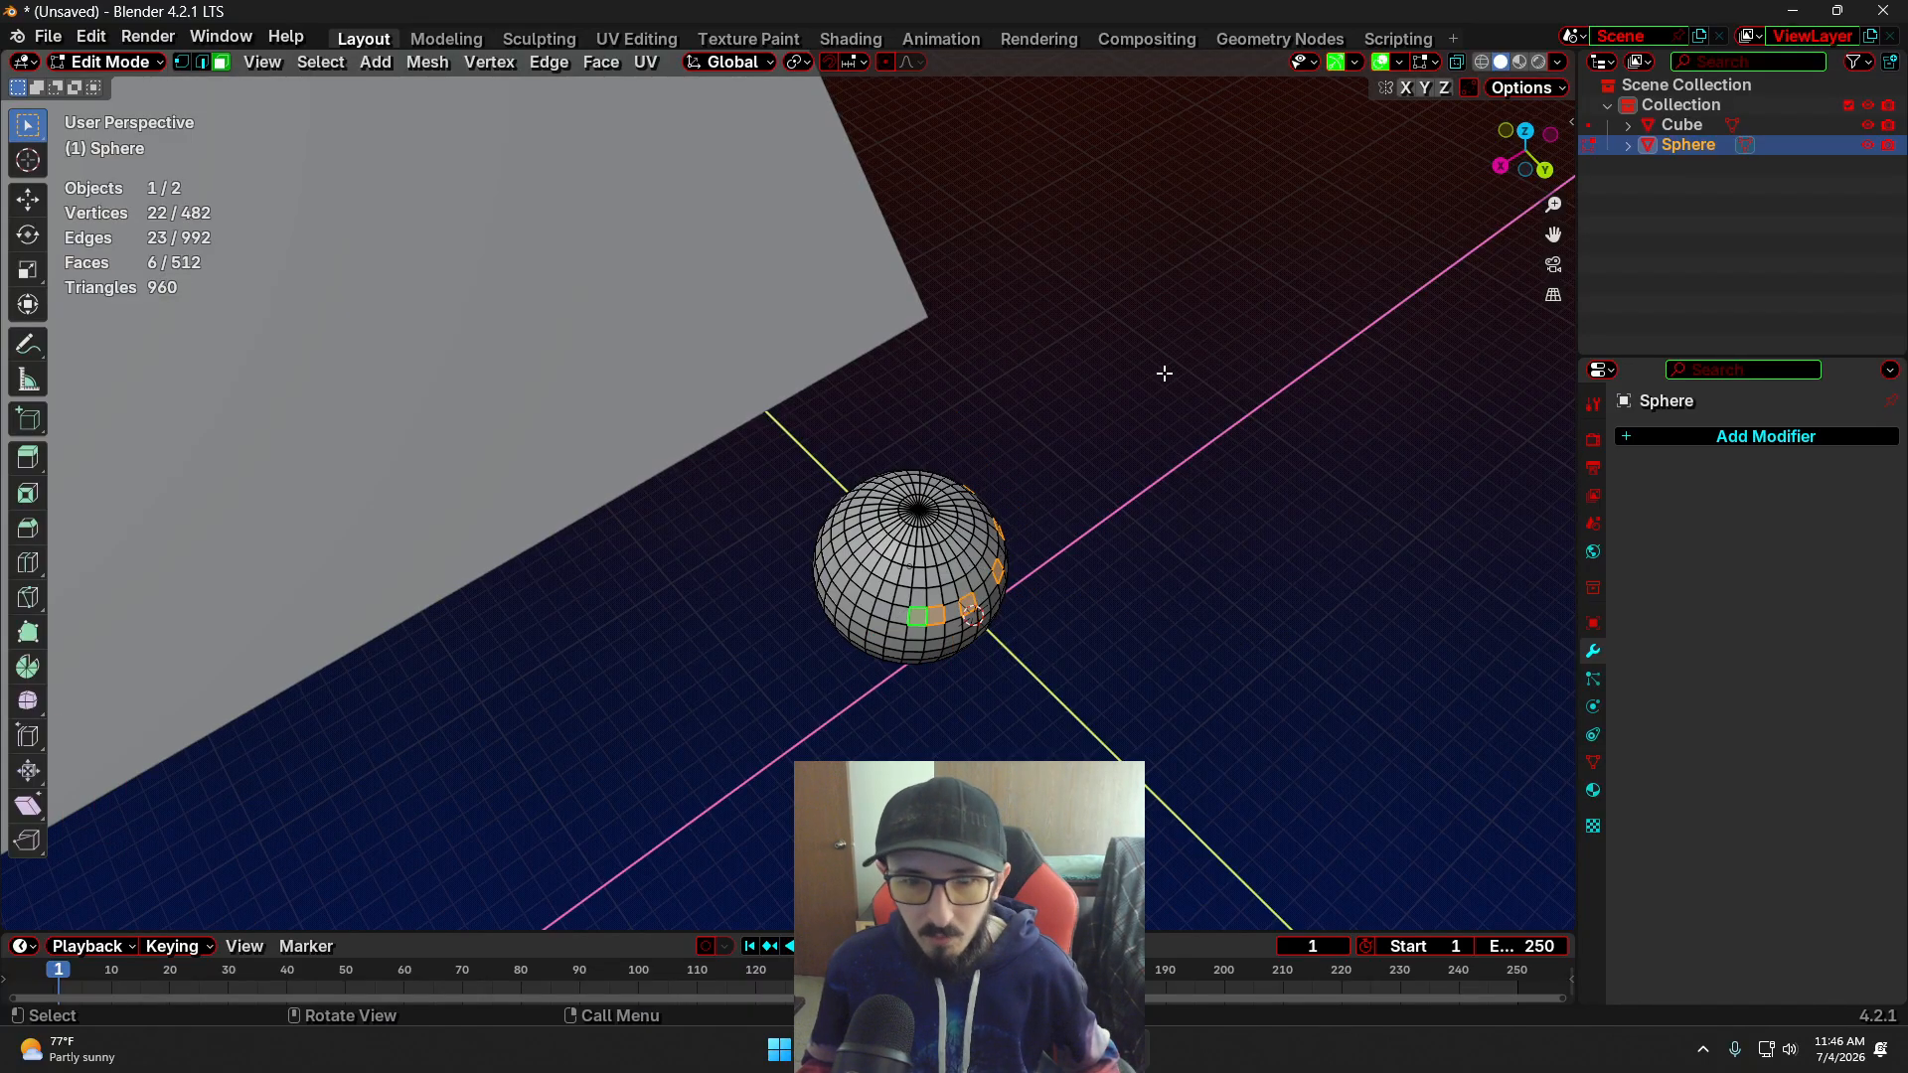
Change the transform orientation to Local
left_click(759, 64)
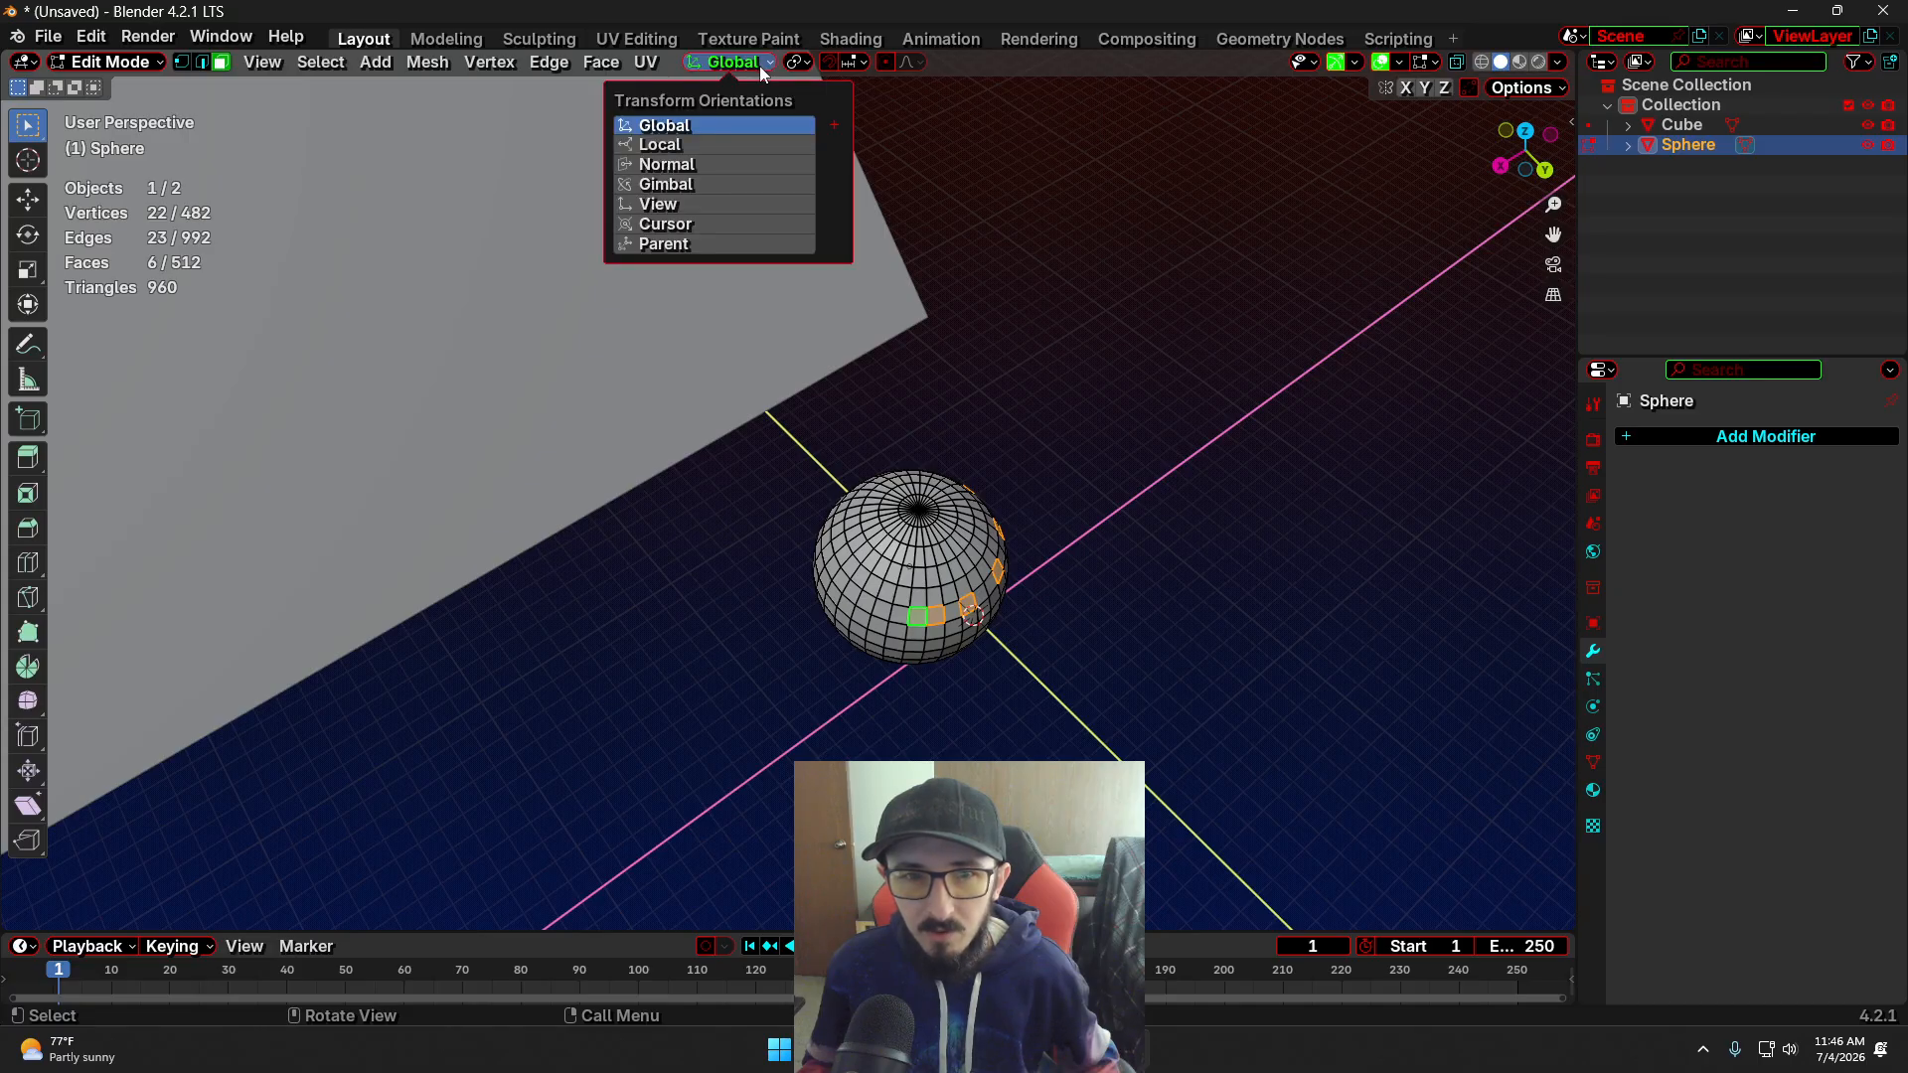
left_click(675, 145)
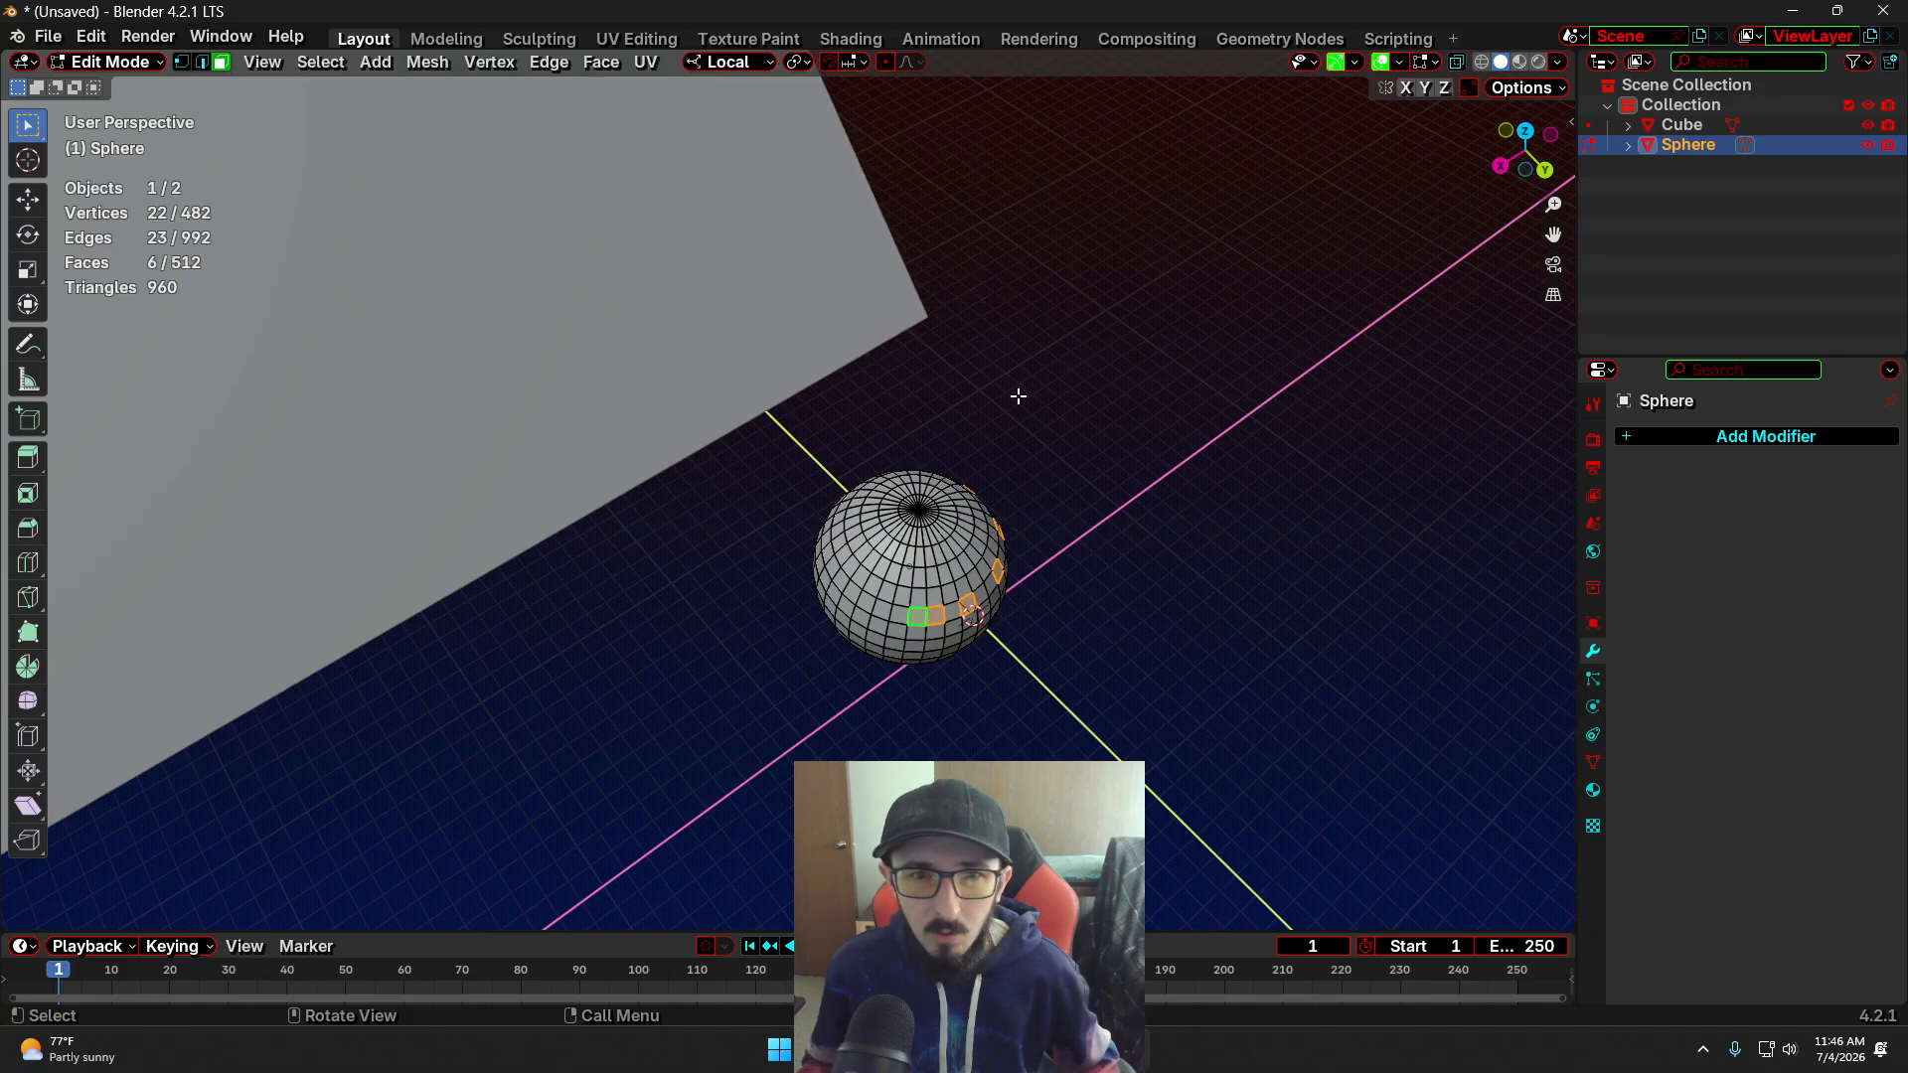
Set the transform pivot point to 3D Cursor and snap the cursor to the six selected faces
left_click(799, 62)
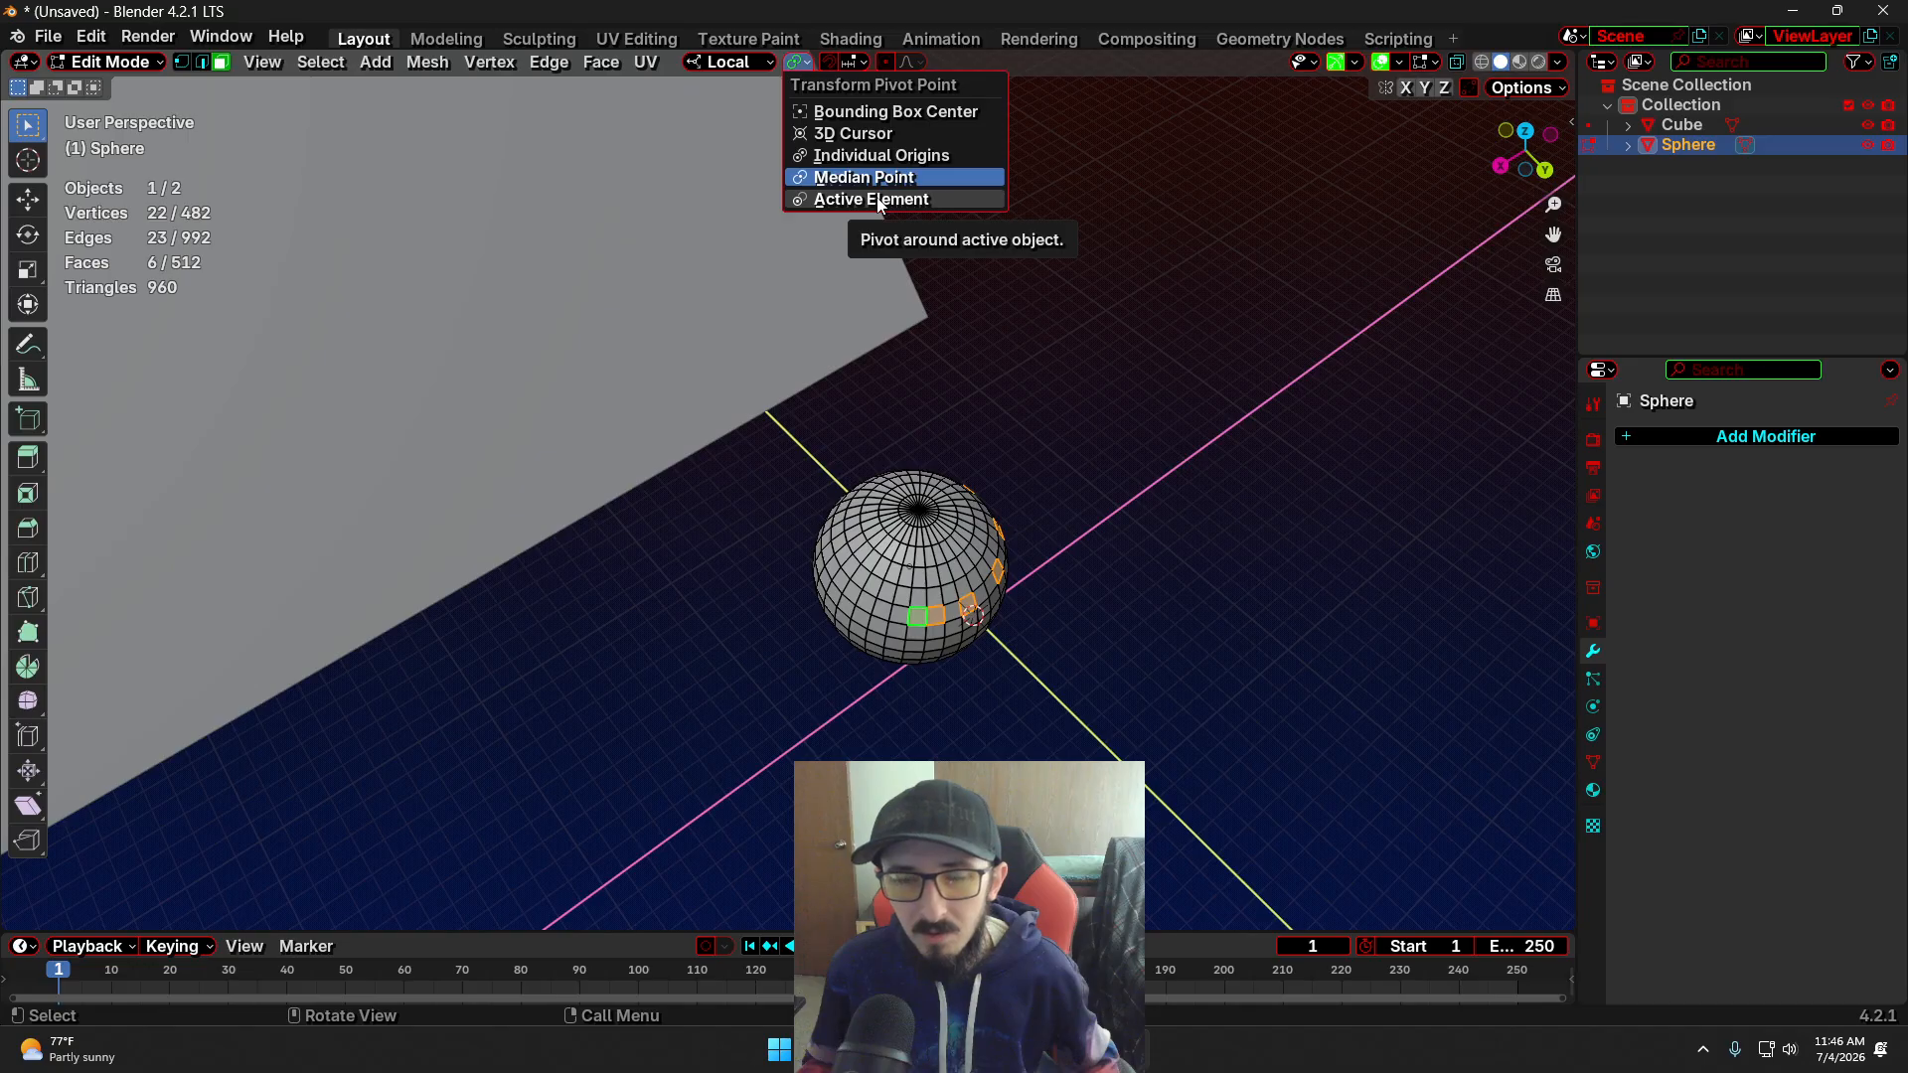
left_click(860, 135)
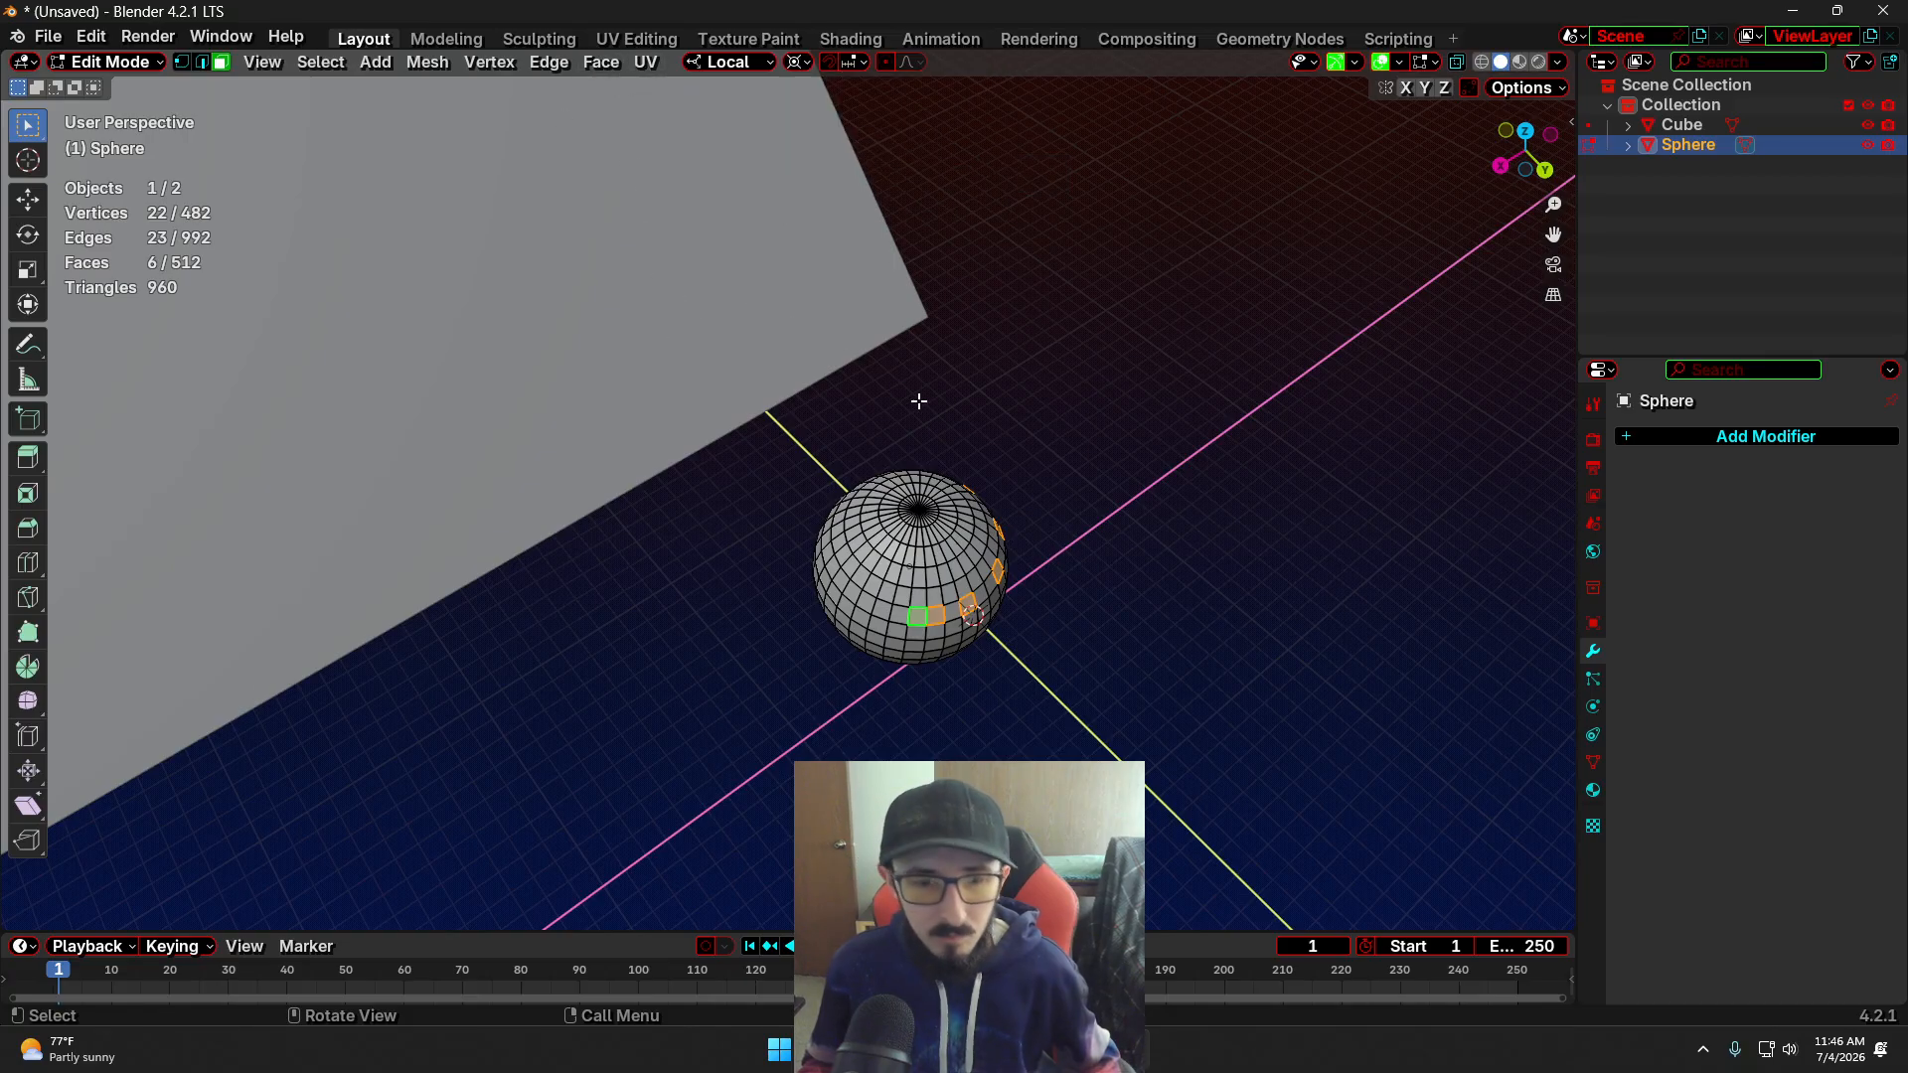
key("shift+s")
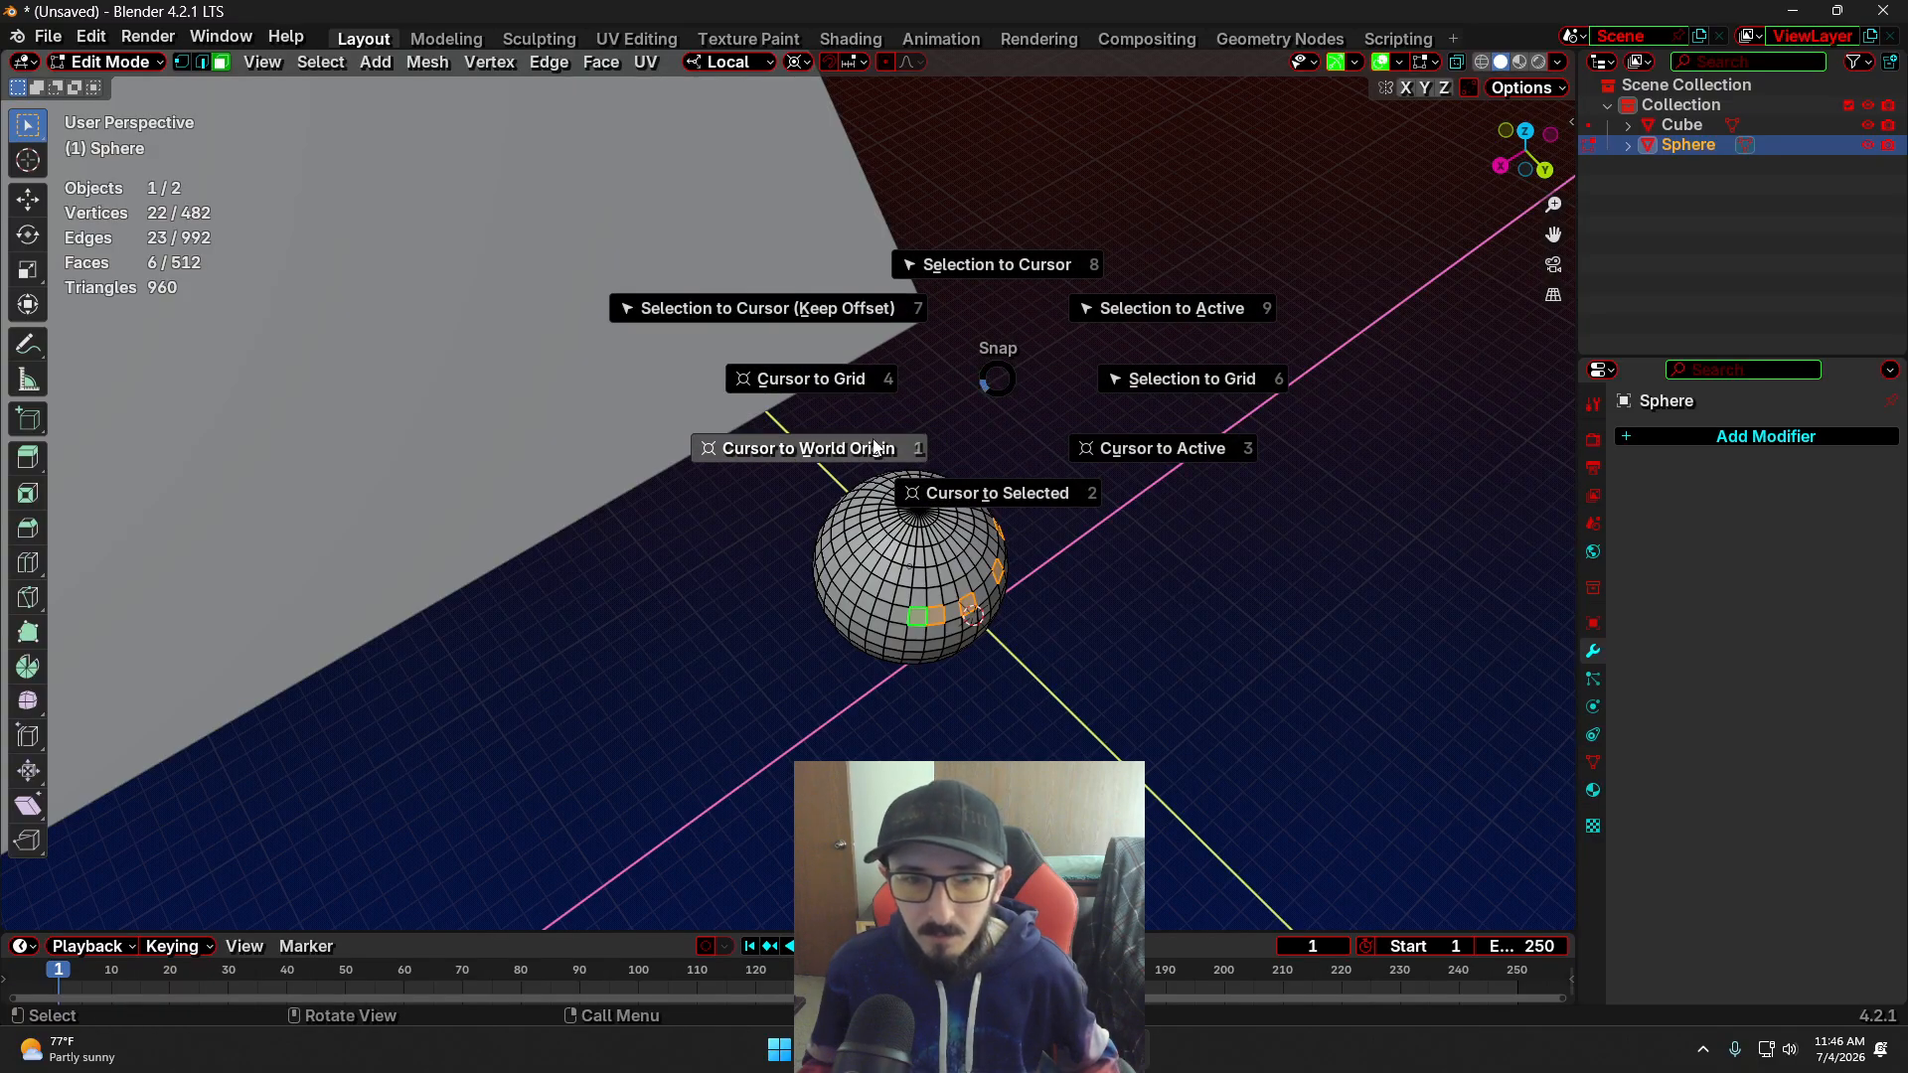
left_click(995, 489)
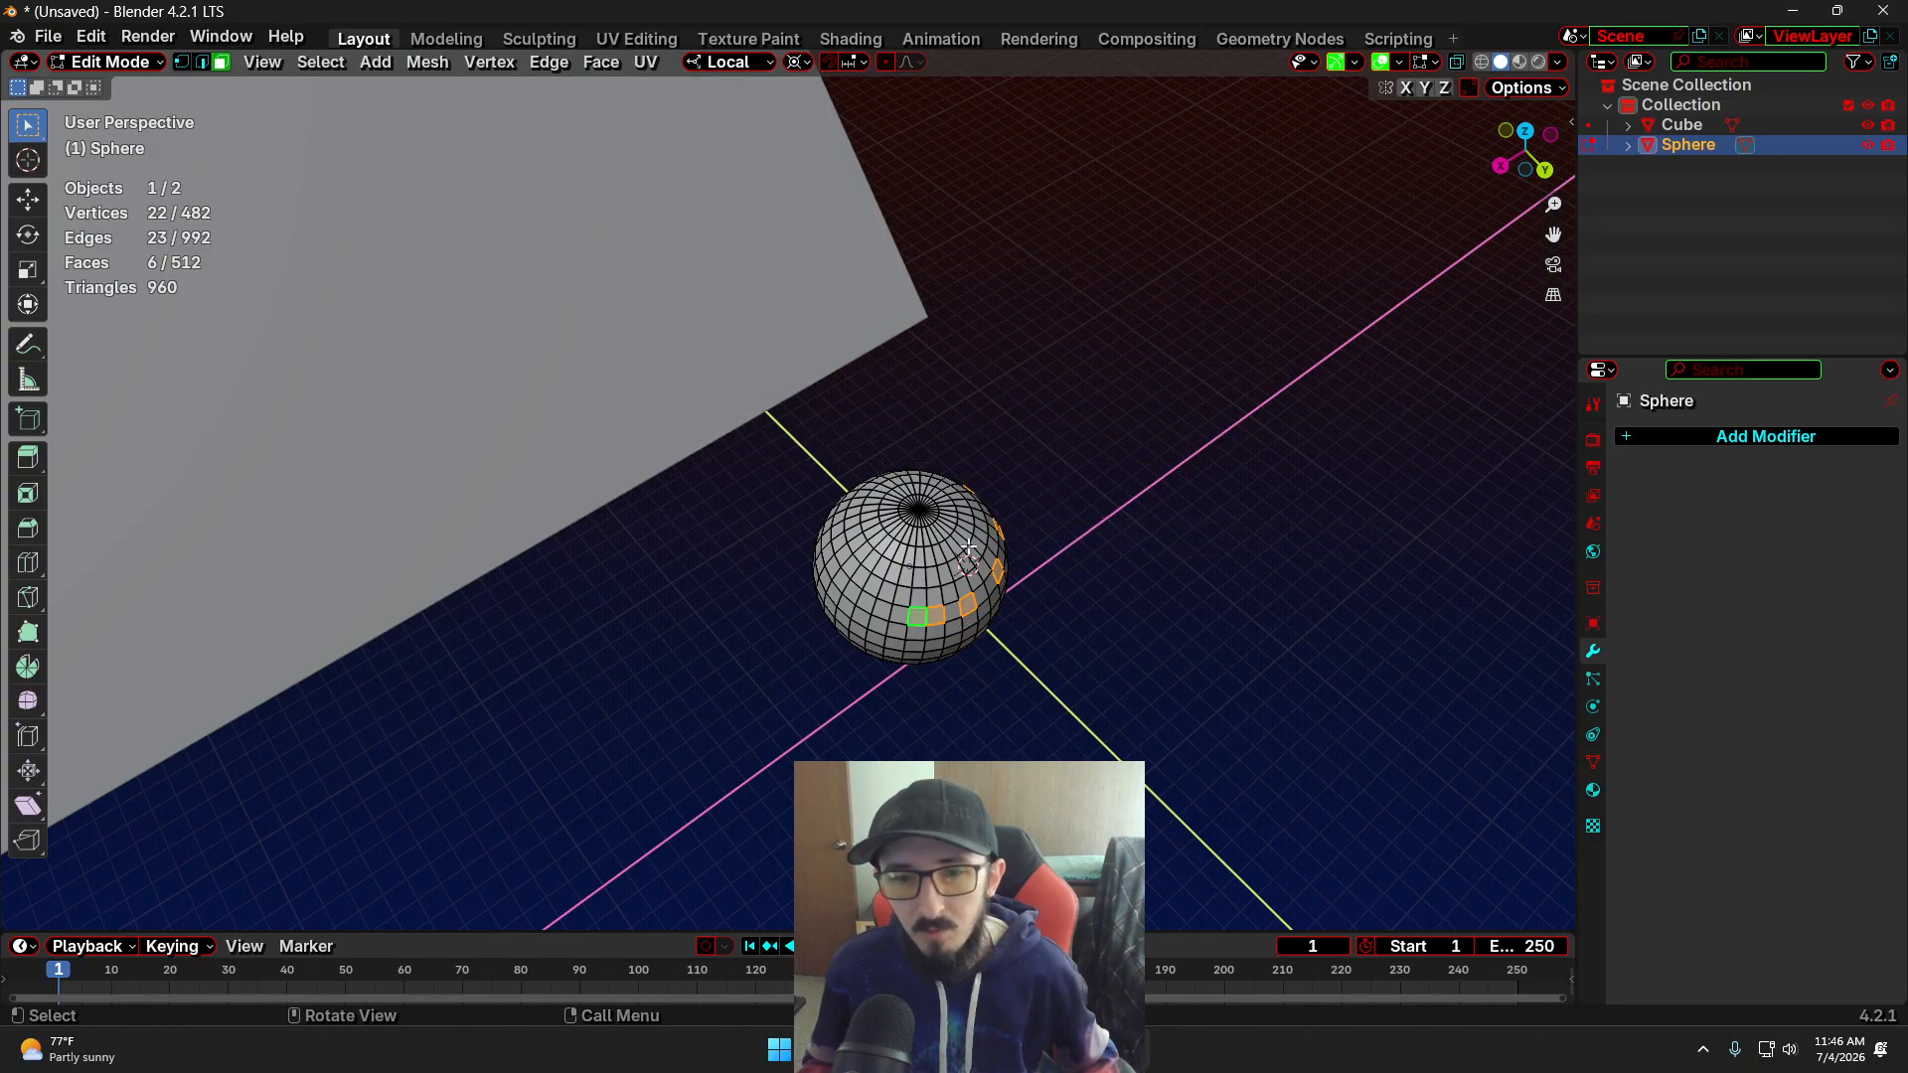
Snap the 3D cursor to the whole sphere in Object Mode, then return to Edit Mode
key("Tab")
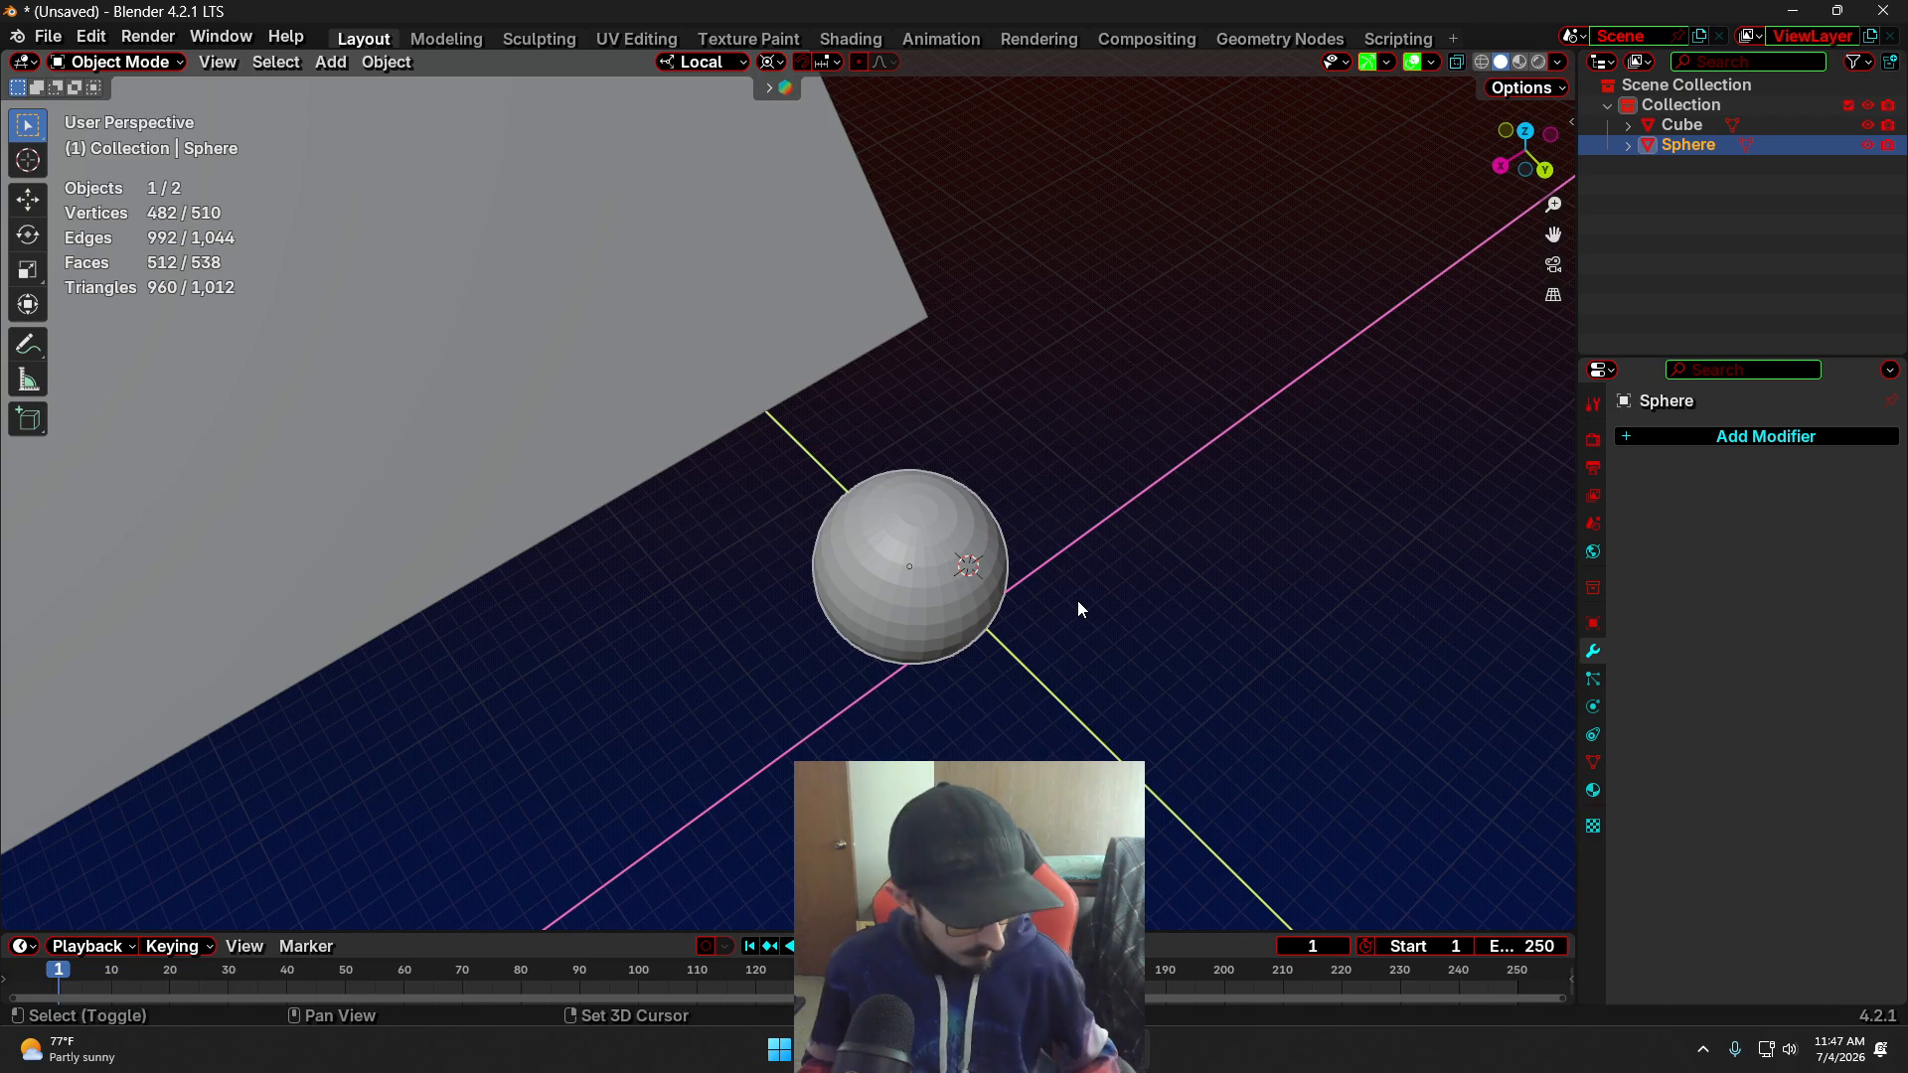
key("shift+s")
left_click(1059, 715)
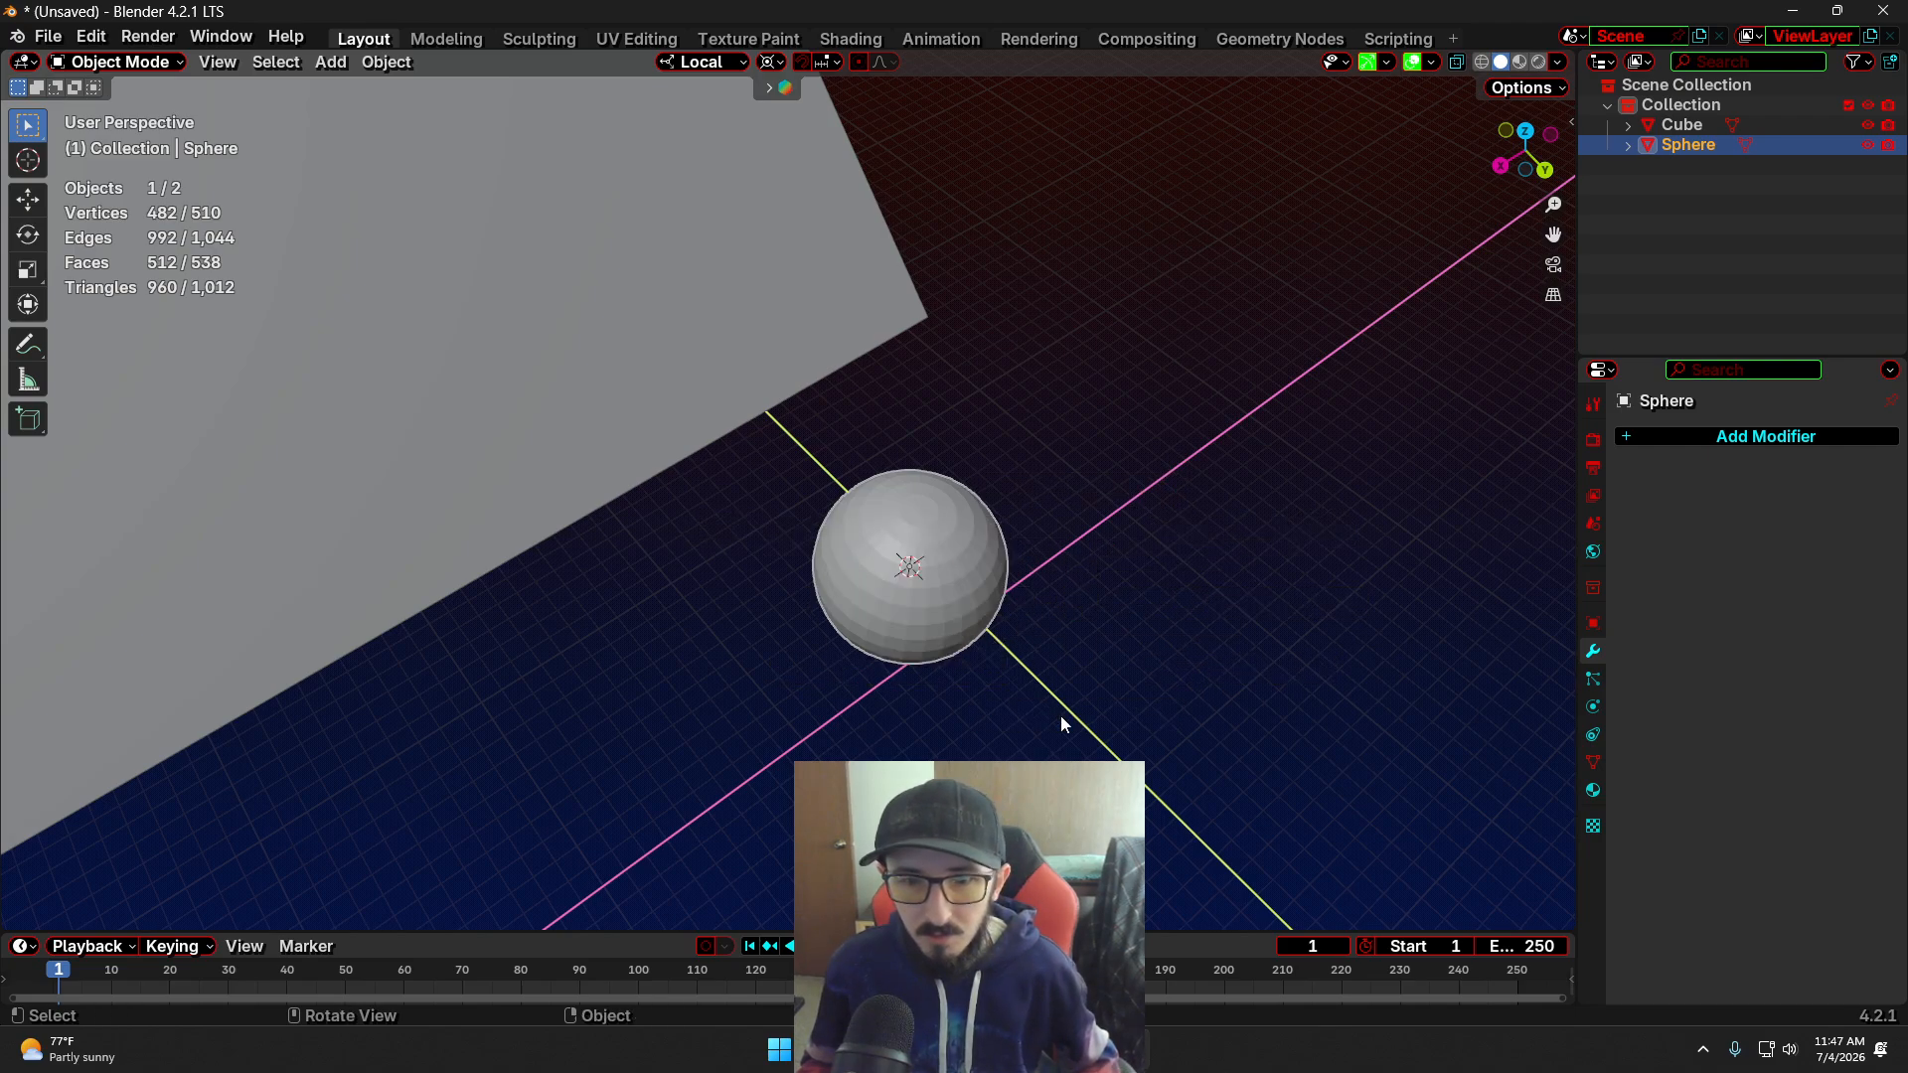
key("Tab")
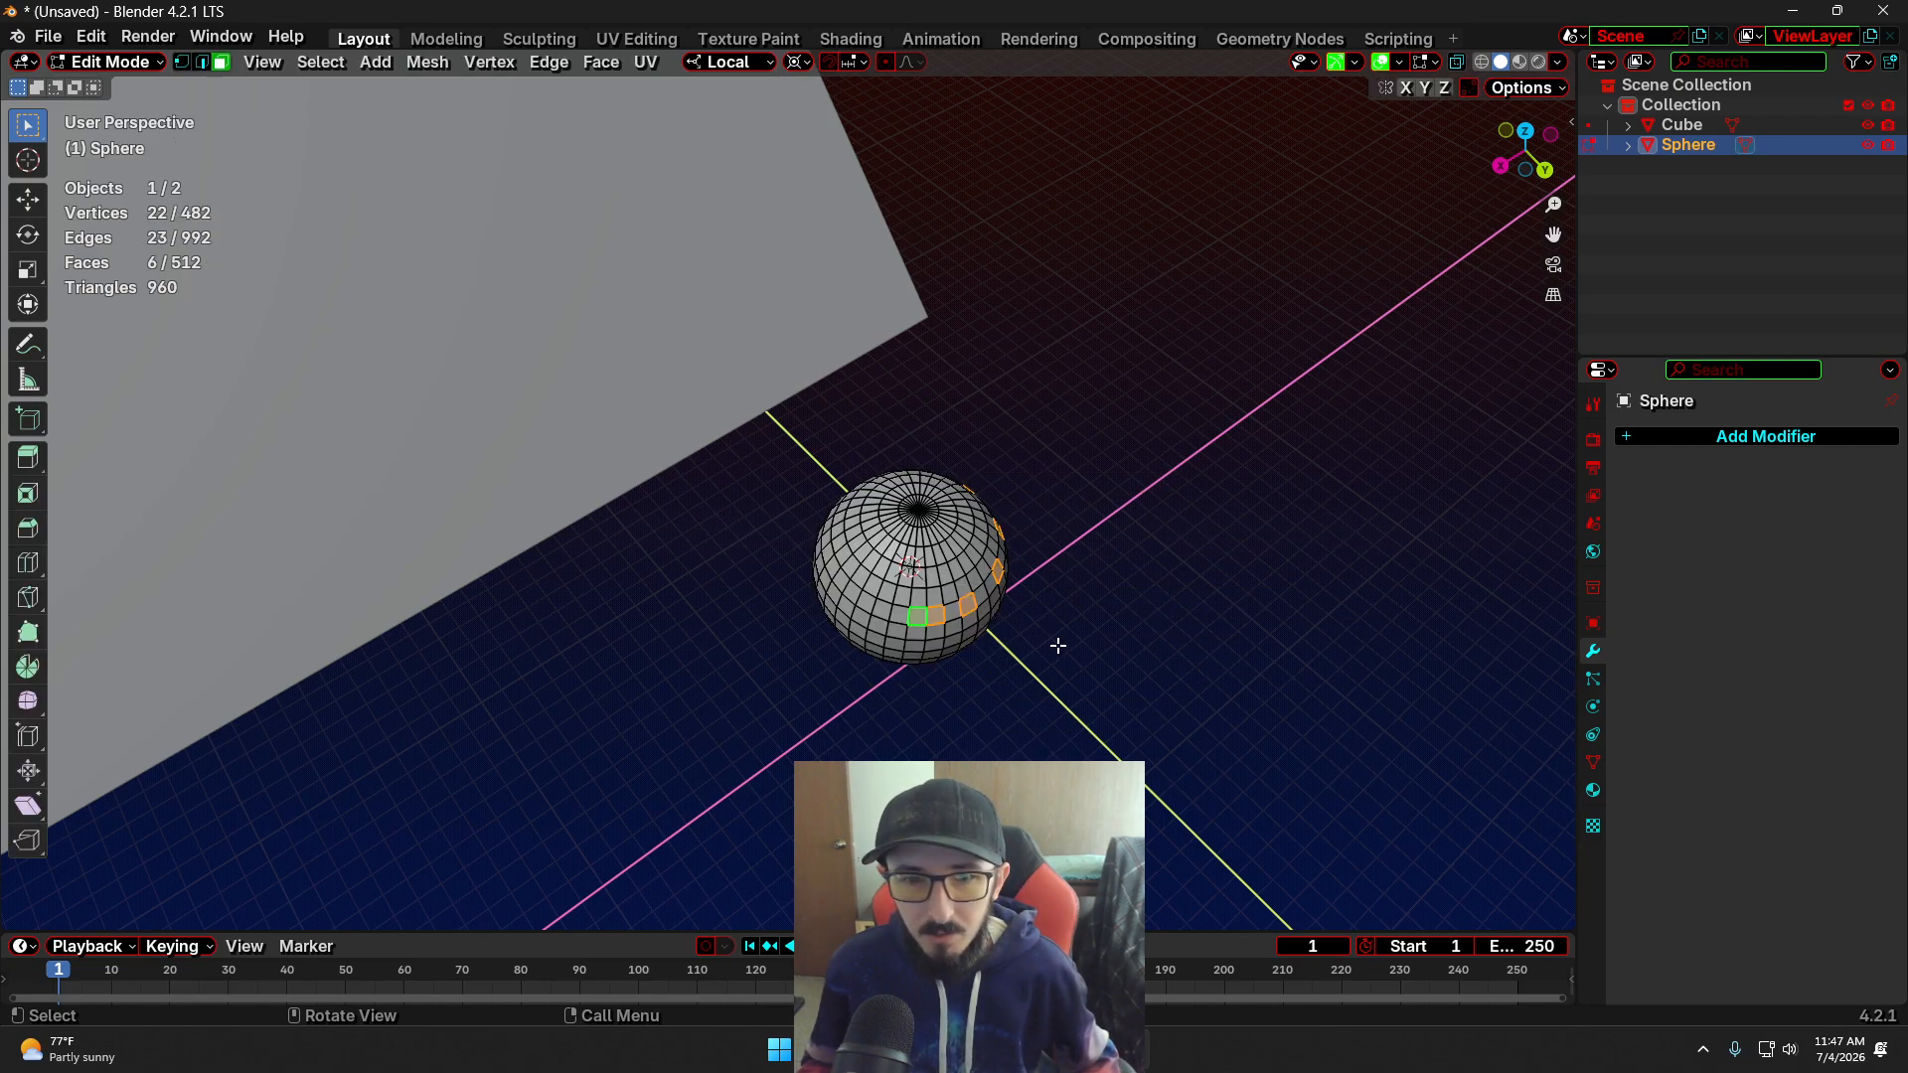
Scale the six selected faces to about 1.05 around the 3D cursor and return to Object Mode
key("s")
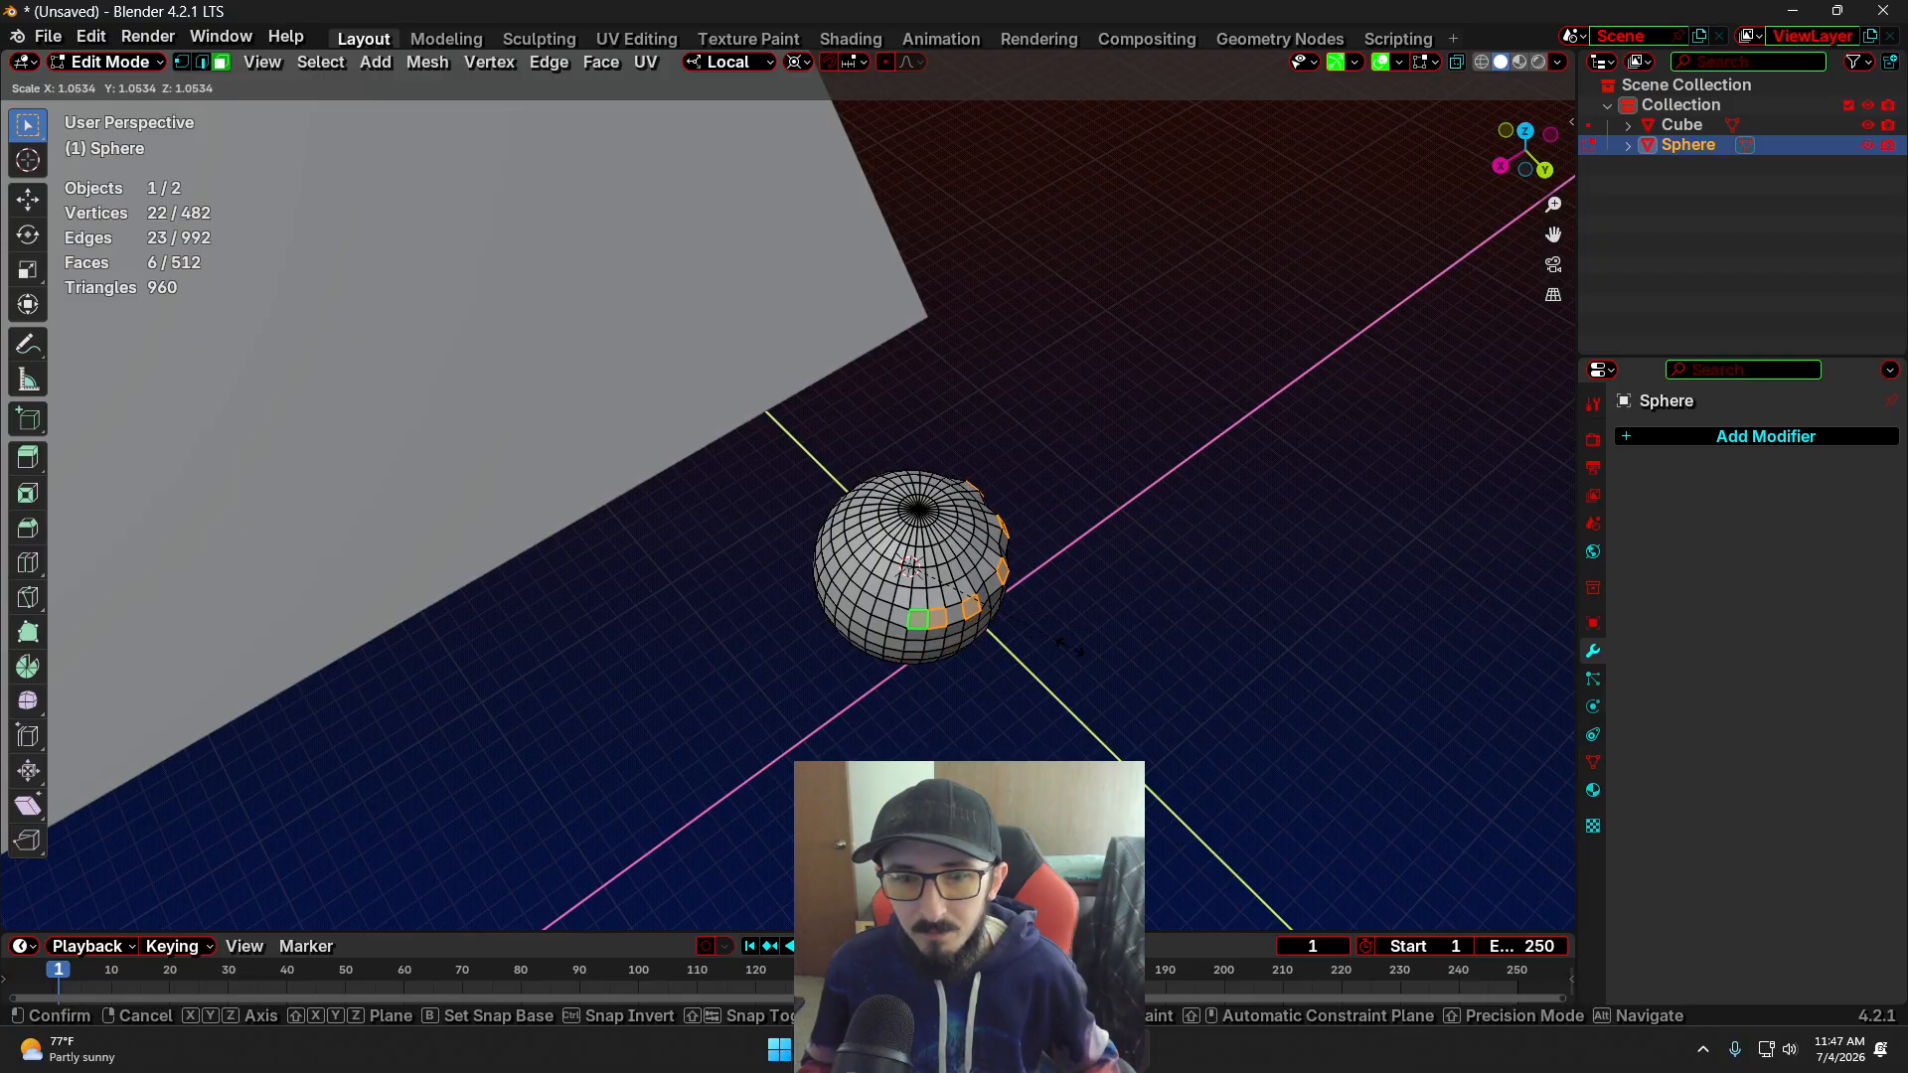
left_click(1069, 646)
middle_click_drag(1158, 702, 970, 656)
scroll(982, 661, "down", 2)
key("Tab")
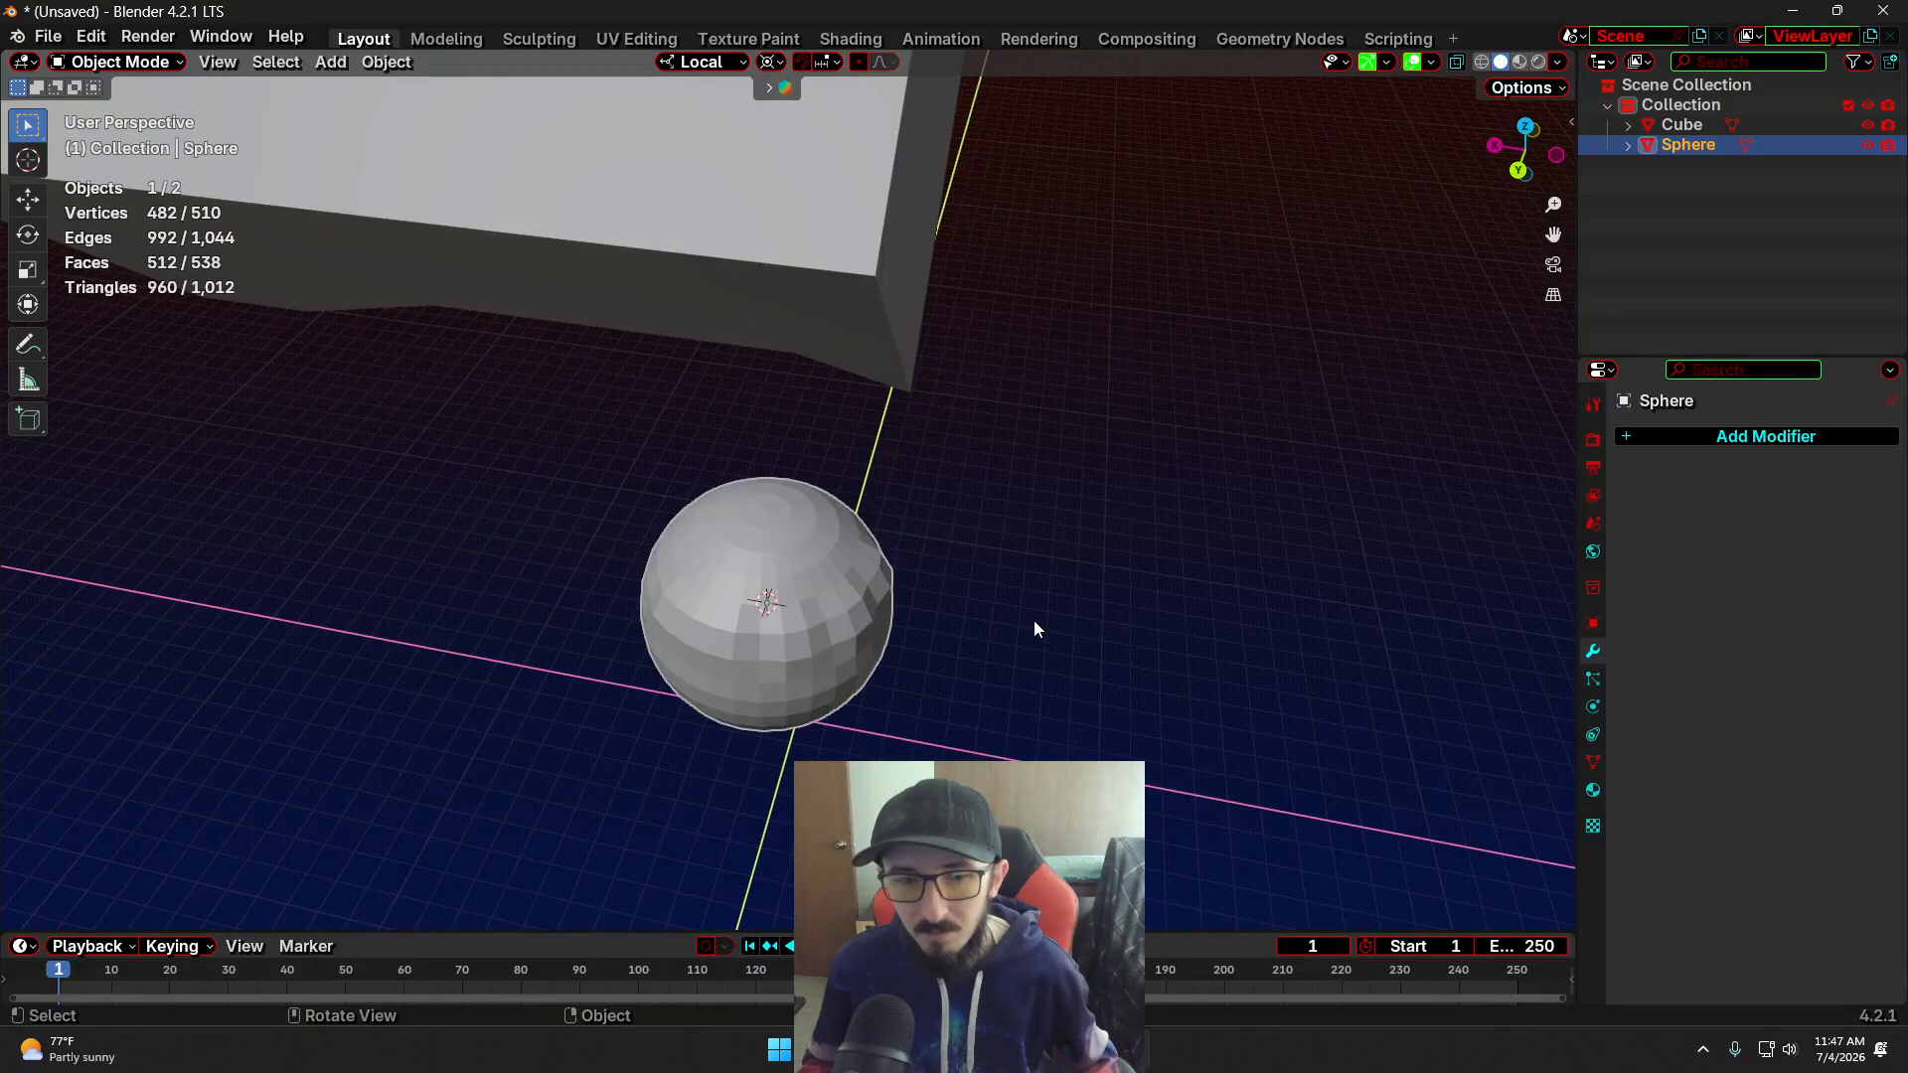
Examine the sphere's scaled faces up close in both modes, ending in Edit Mode with nothing selected
scroll(1018, 539, "up", 9)
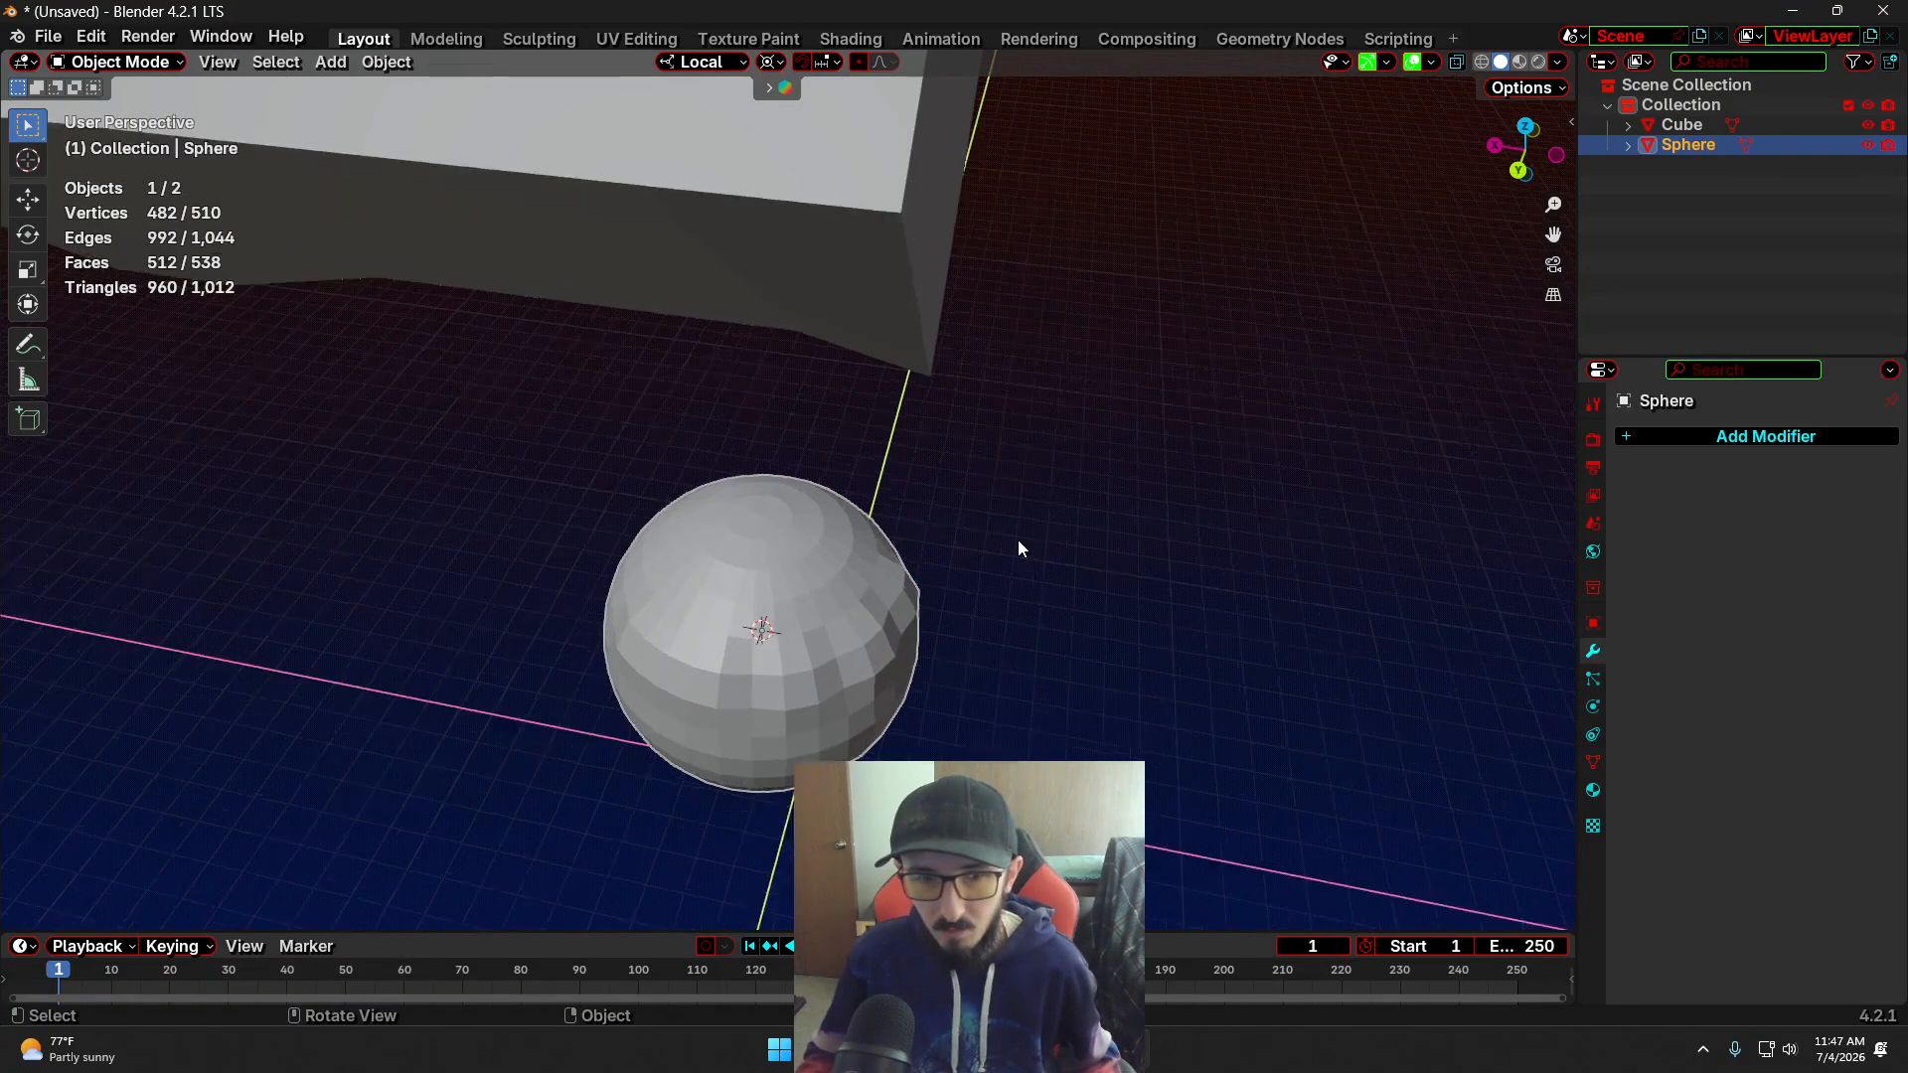
middle_click_drag(1060, 617, 884, 610)
left_click(725, 541)
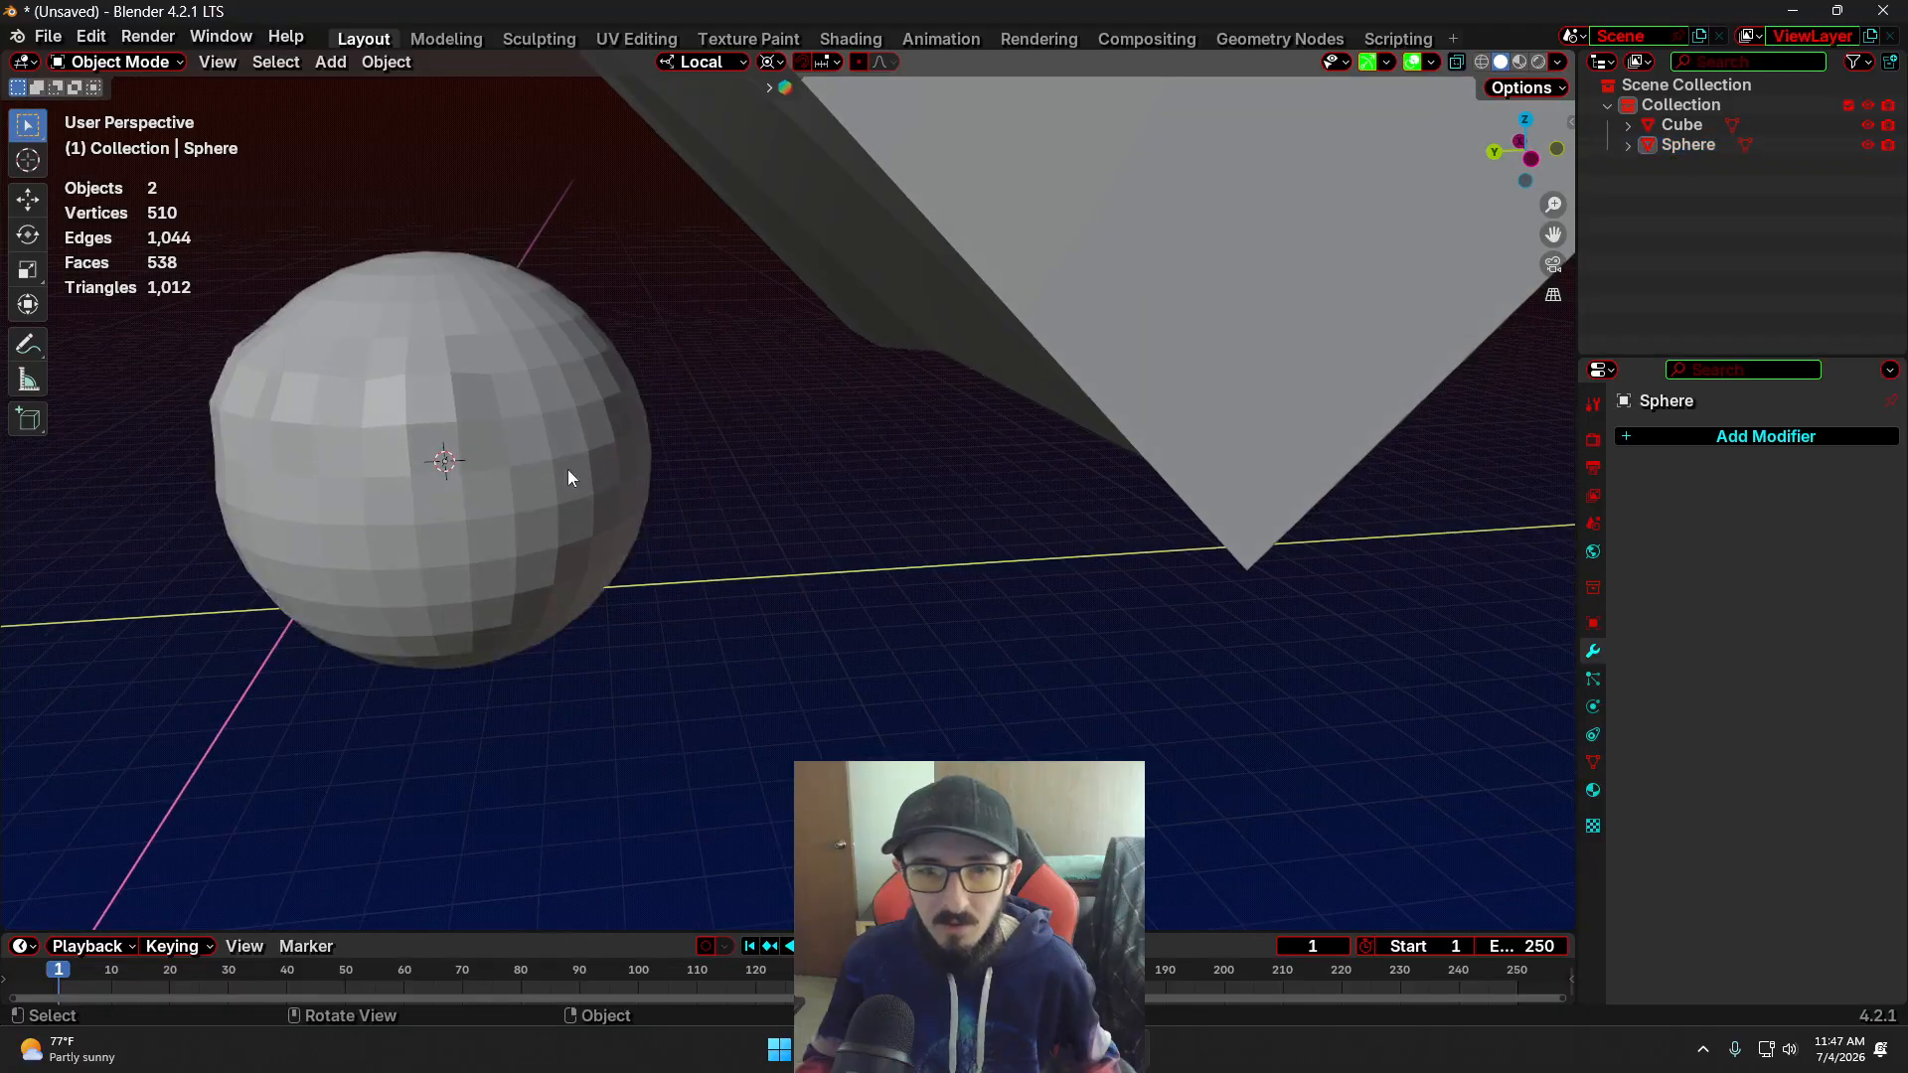
left_click(465, 404)
key("KP_Decimal")
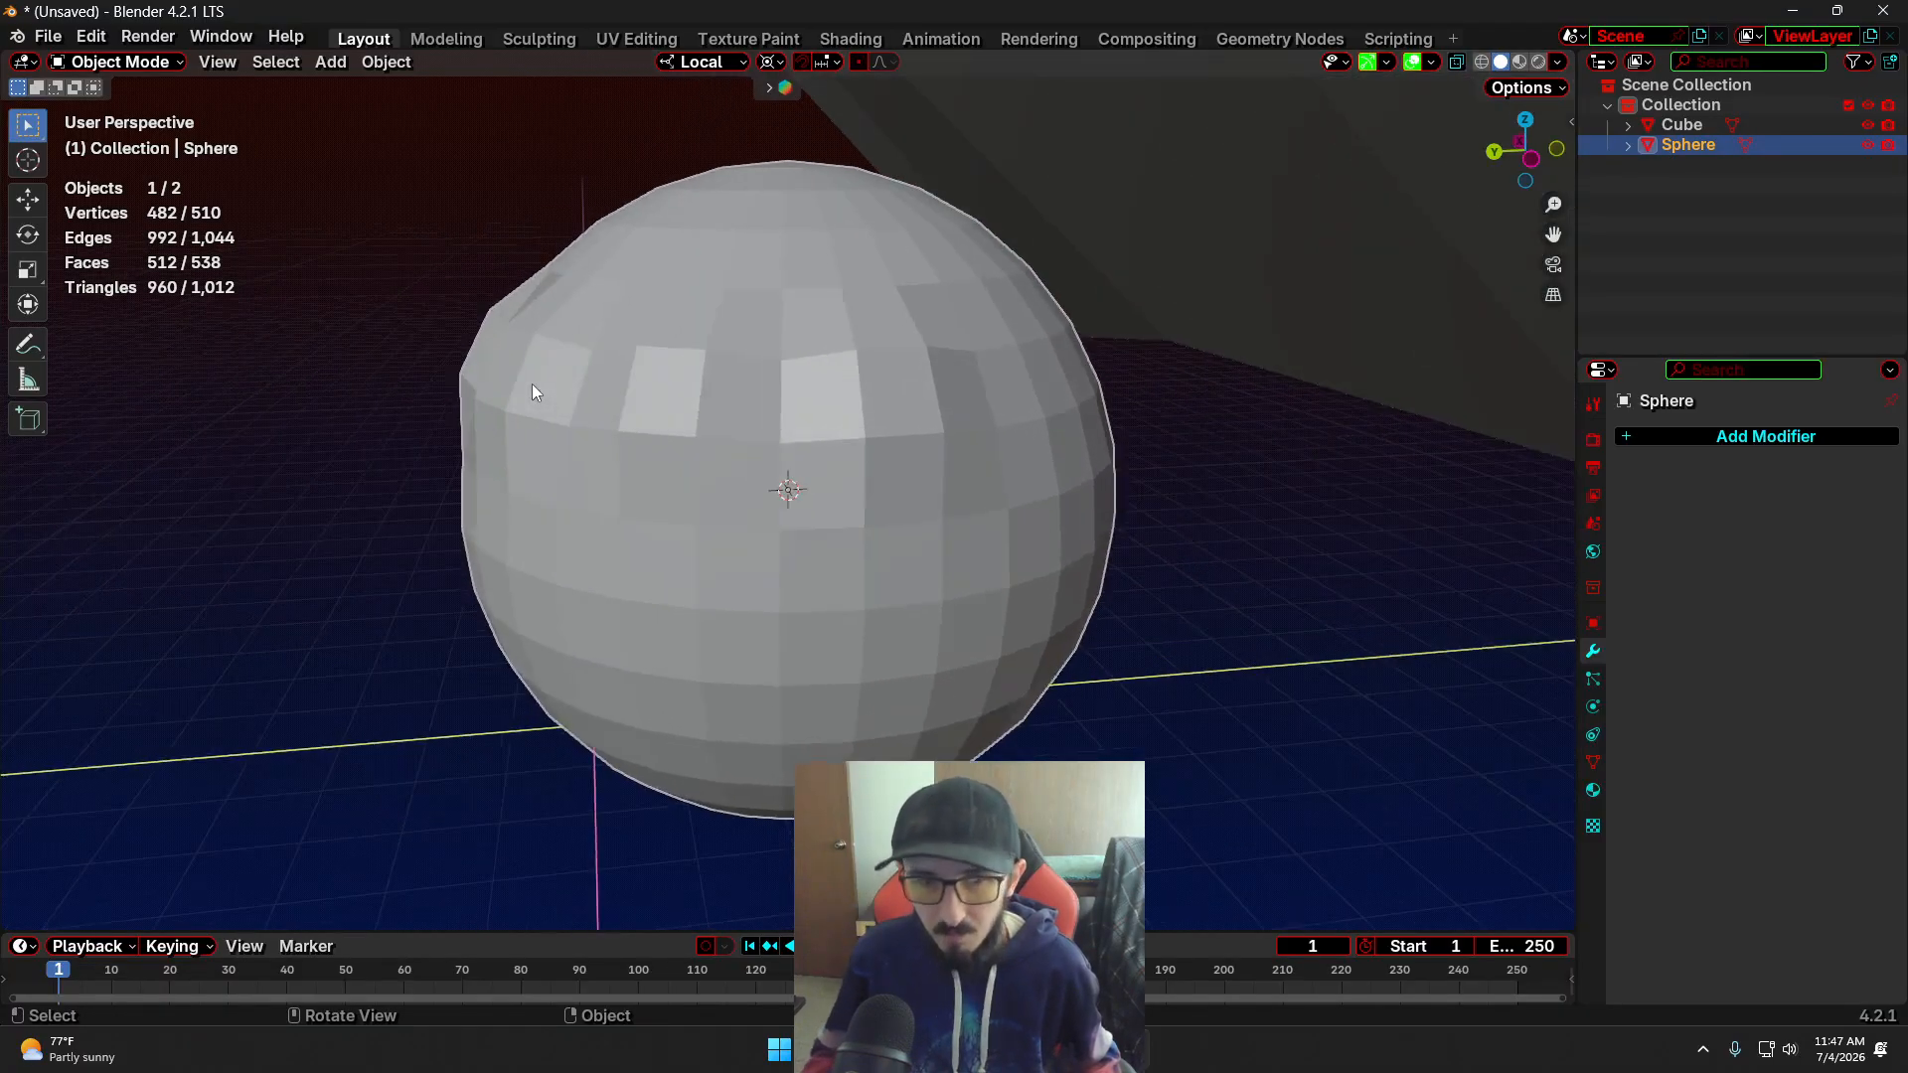
key("Tab")
middle_click_drag(544, 510, 897, 546)
left_click(1294, 528)
middle_click_drag(1295, 528, 1099, 668)
key("Tab")
key("Tab")
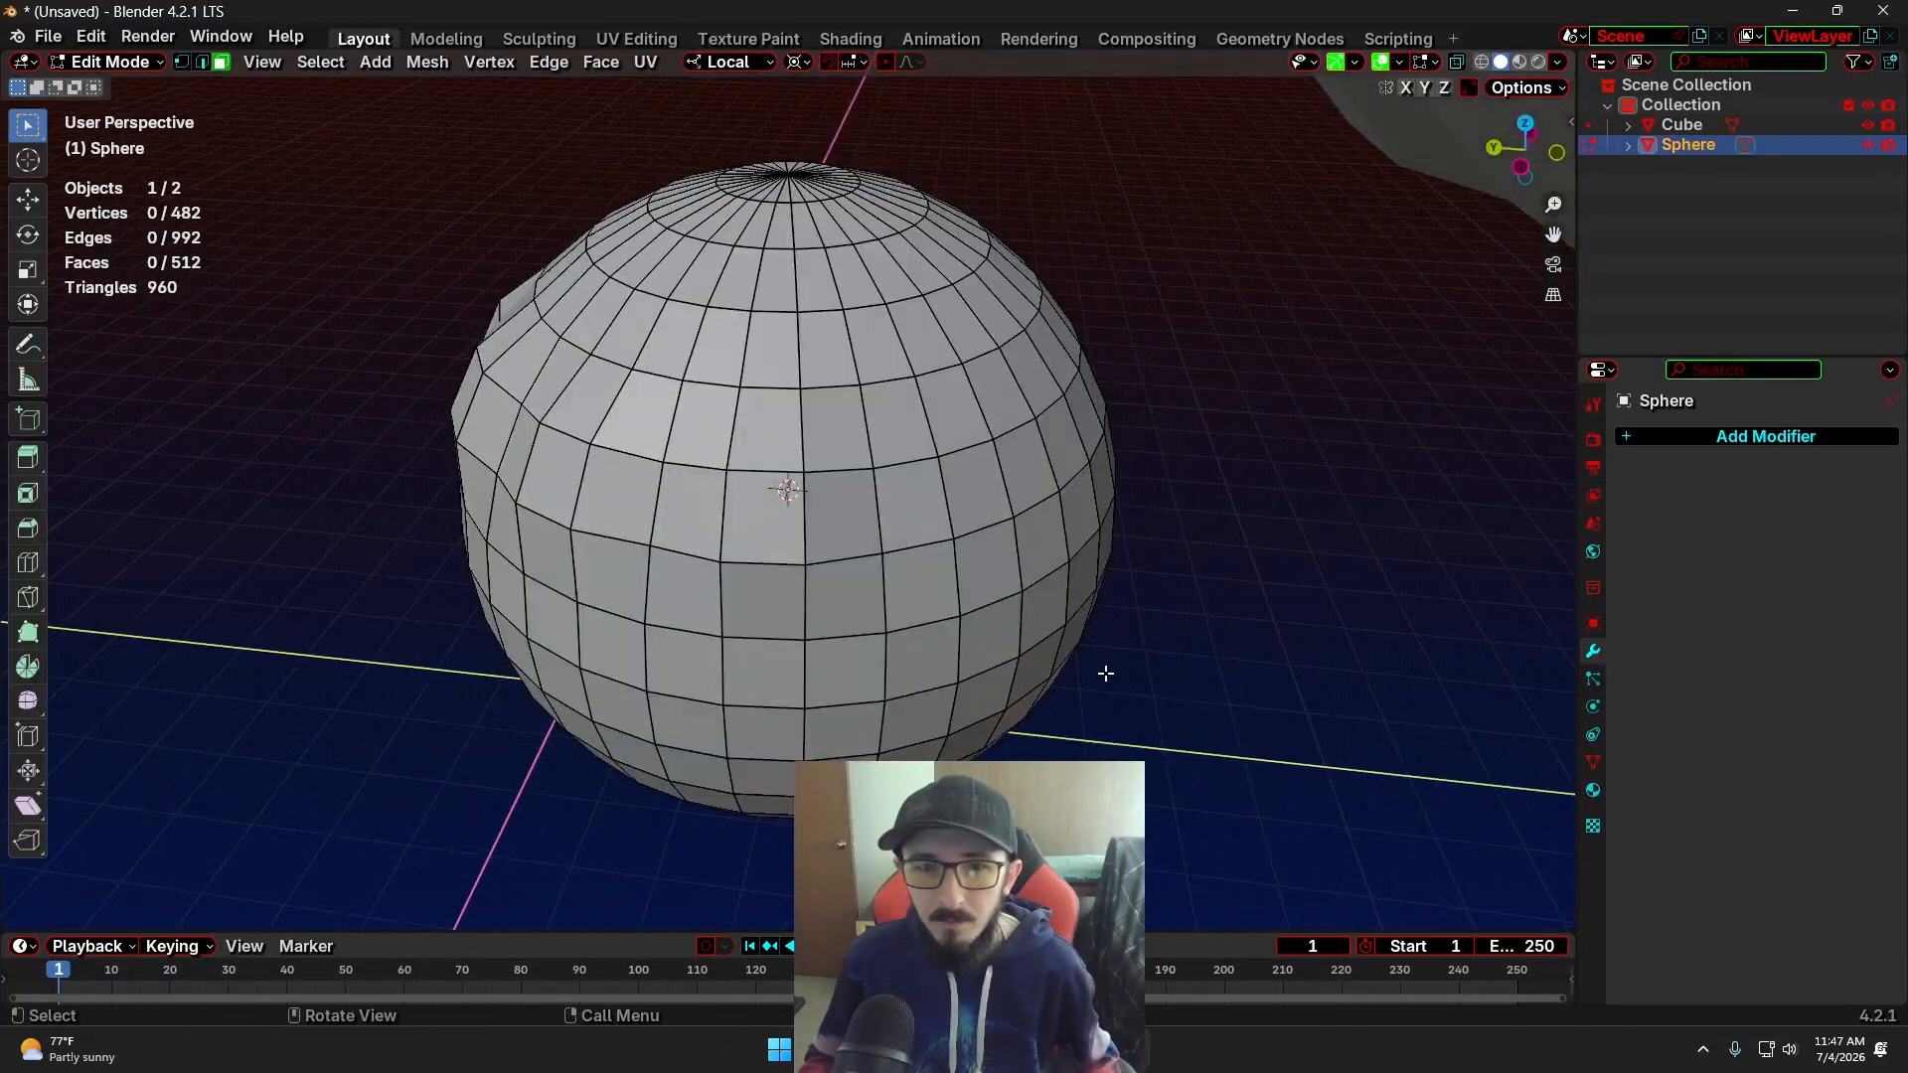
Delete the faces of five alternating horizontal rings of the sphere and switch to edge selection
left_click(659, 505, "alt")
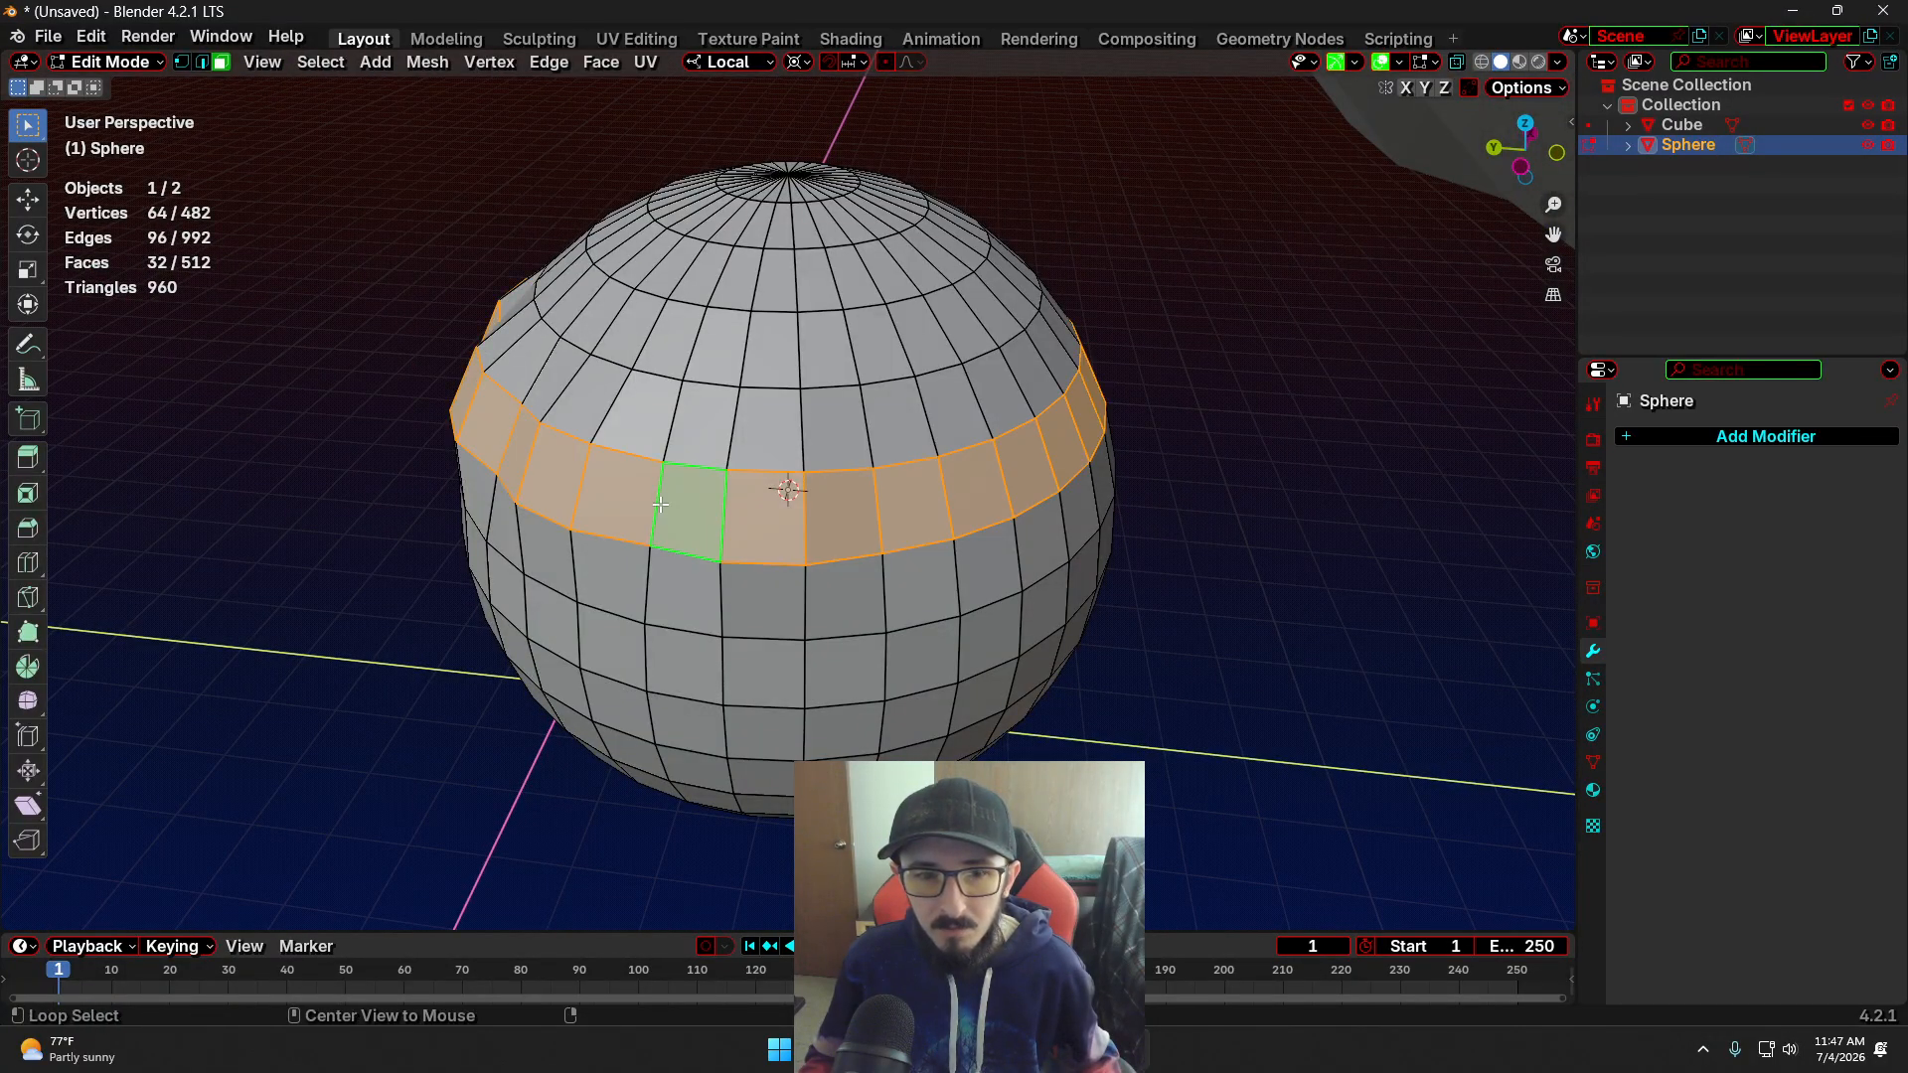
left_click(673, 411, "alt")
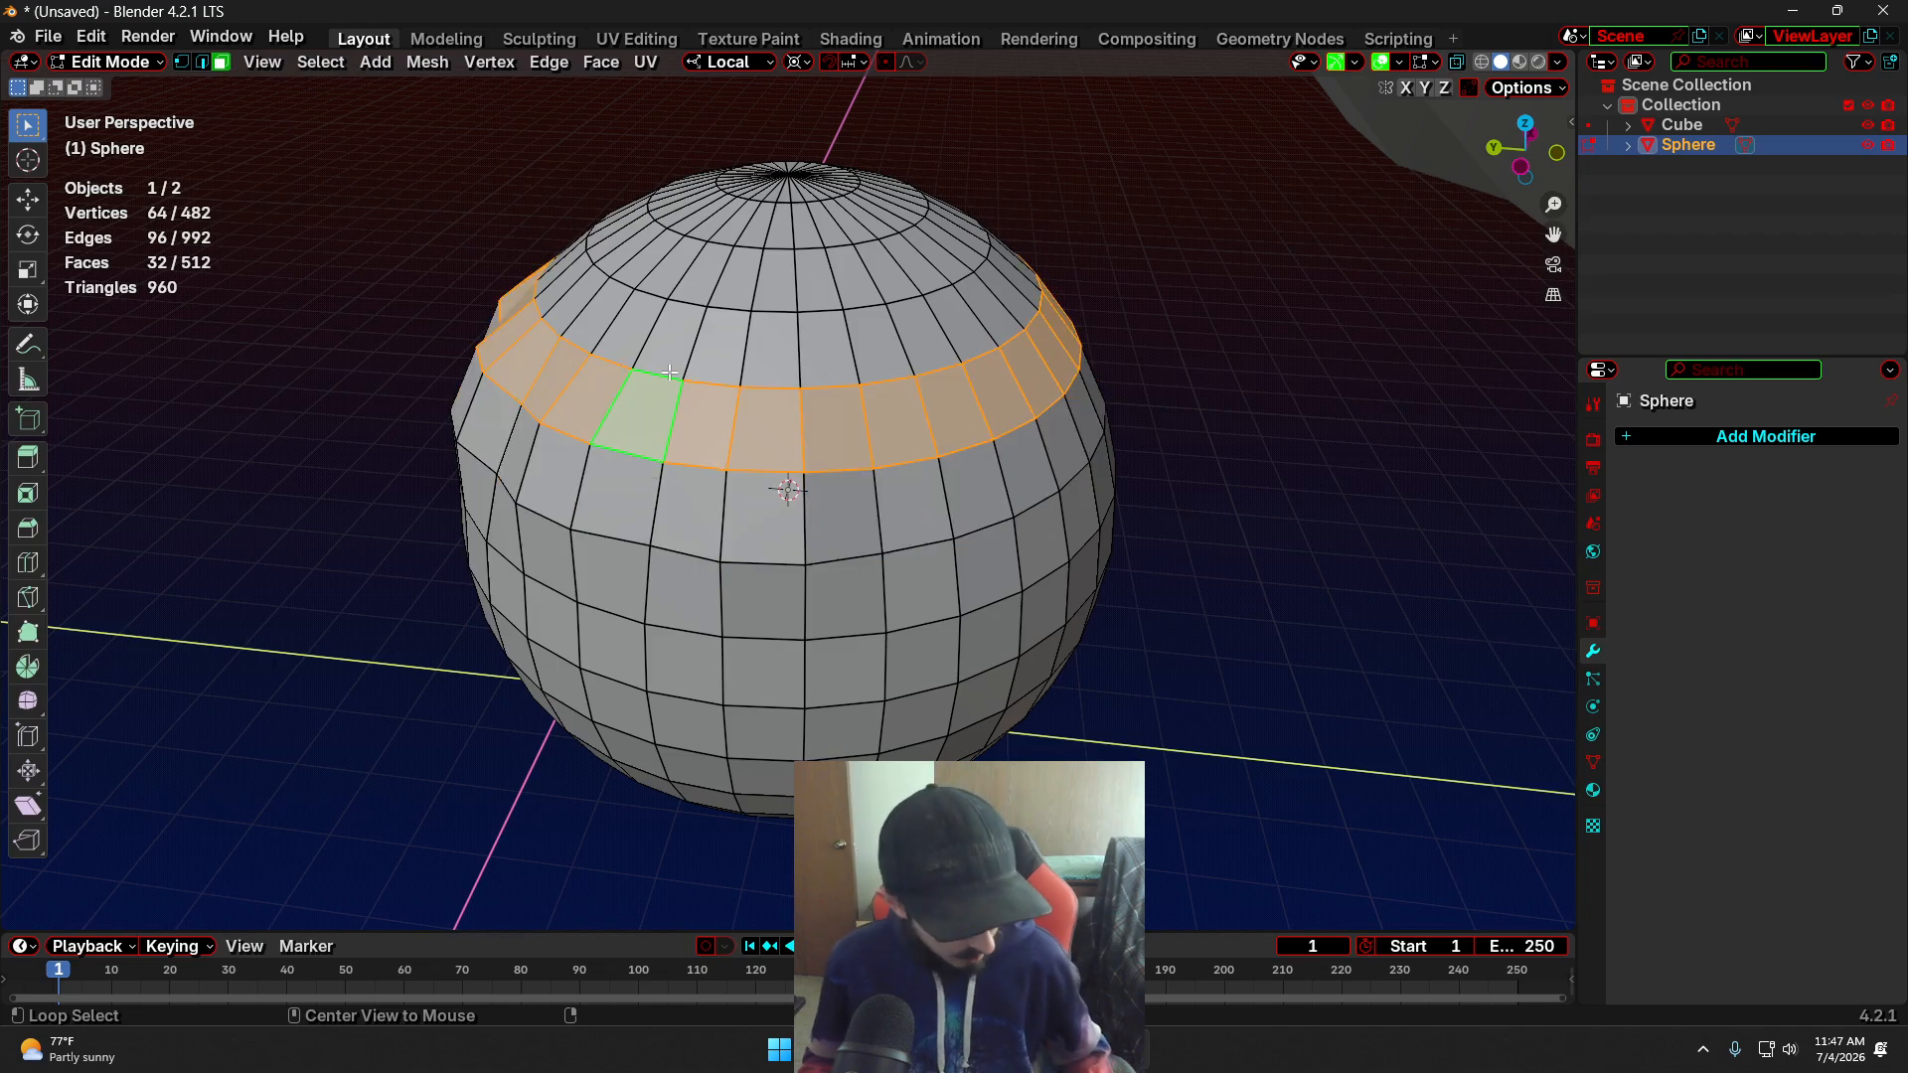
left_click(796, 290, "alt+shift")
left_click(805, 592, "alt+shift")
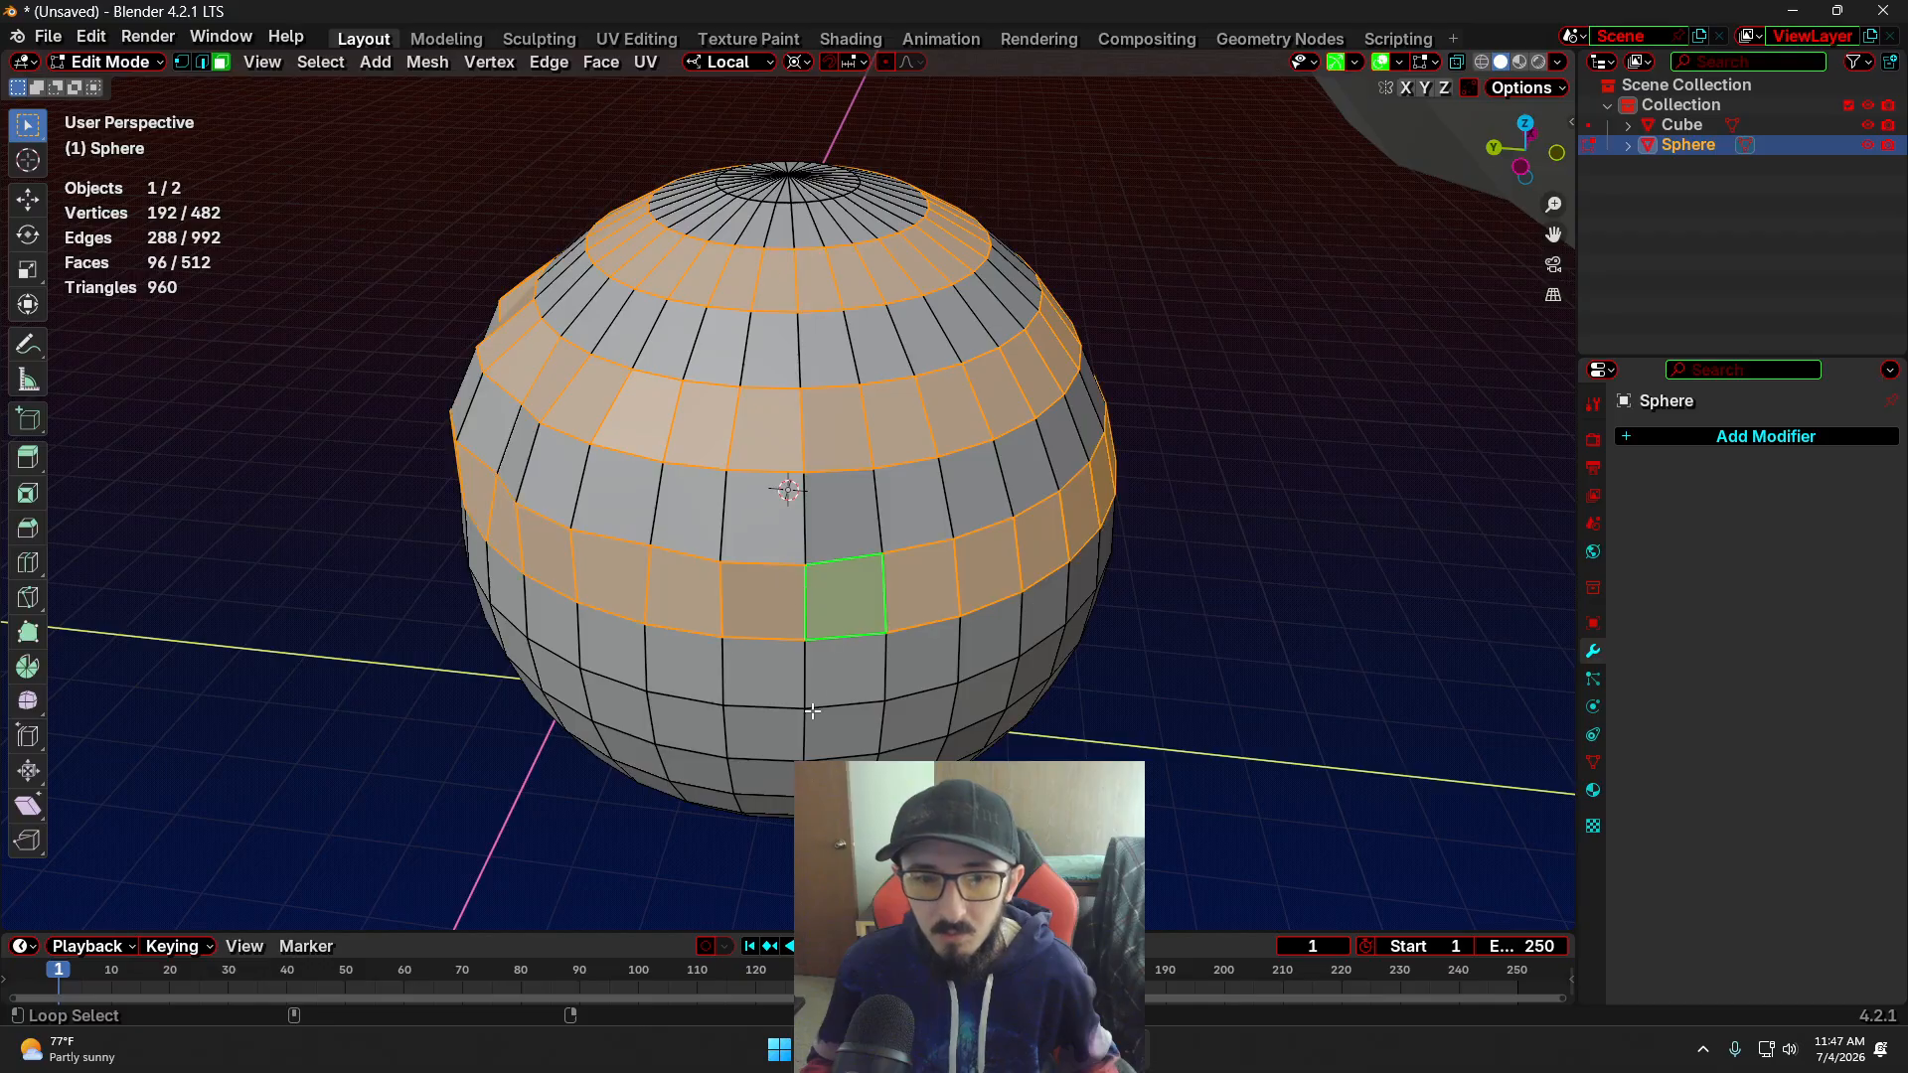
left_click(803, 734, "alt+shift")
left_click(798, 806, "alt+shift")
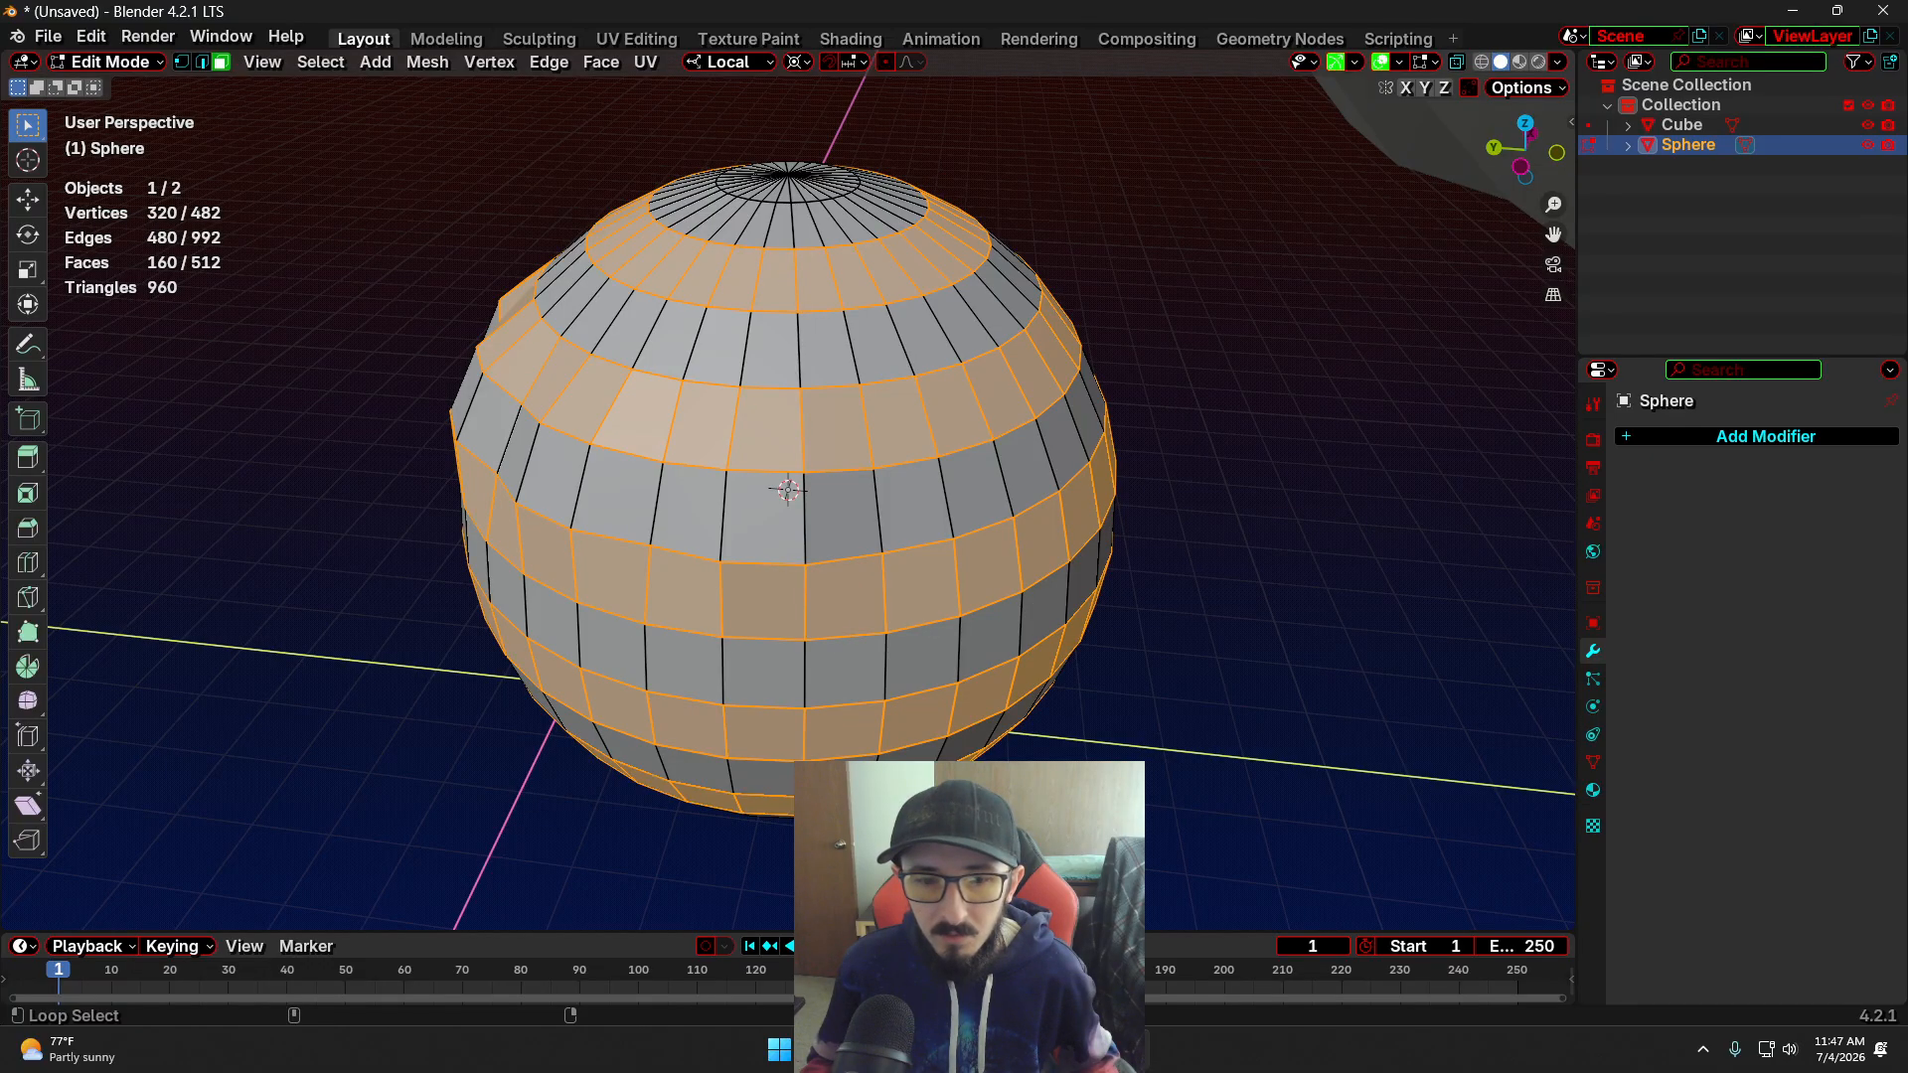
key("x")
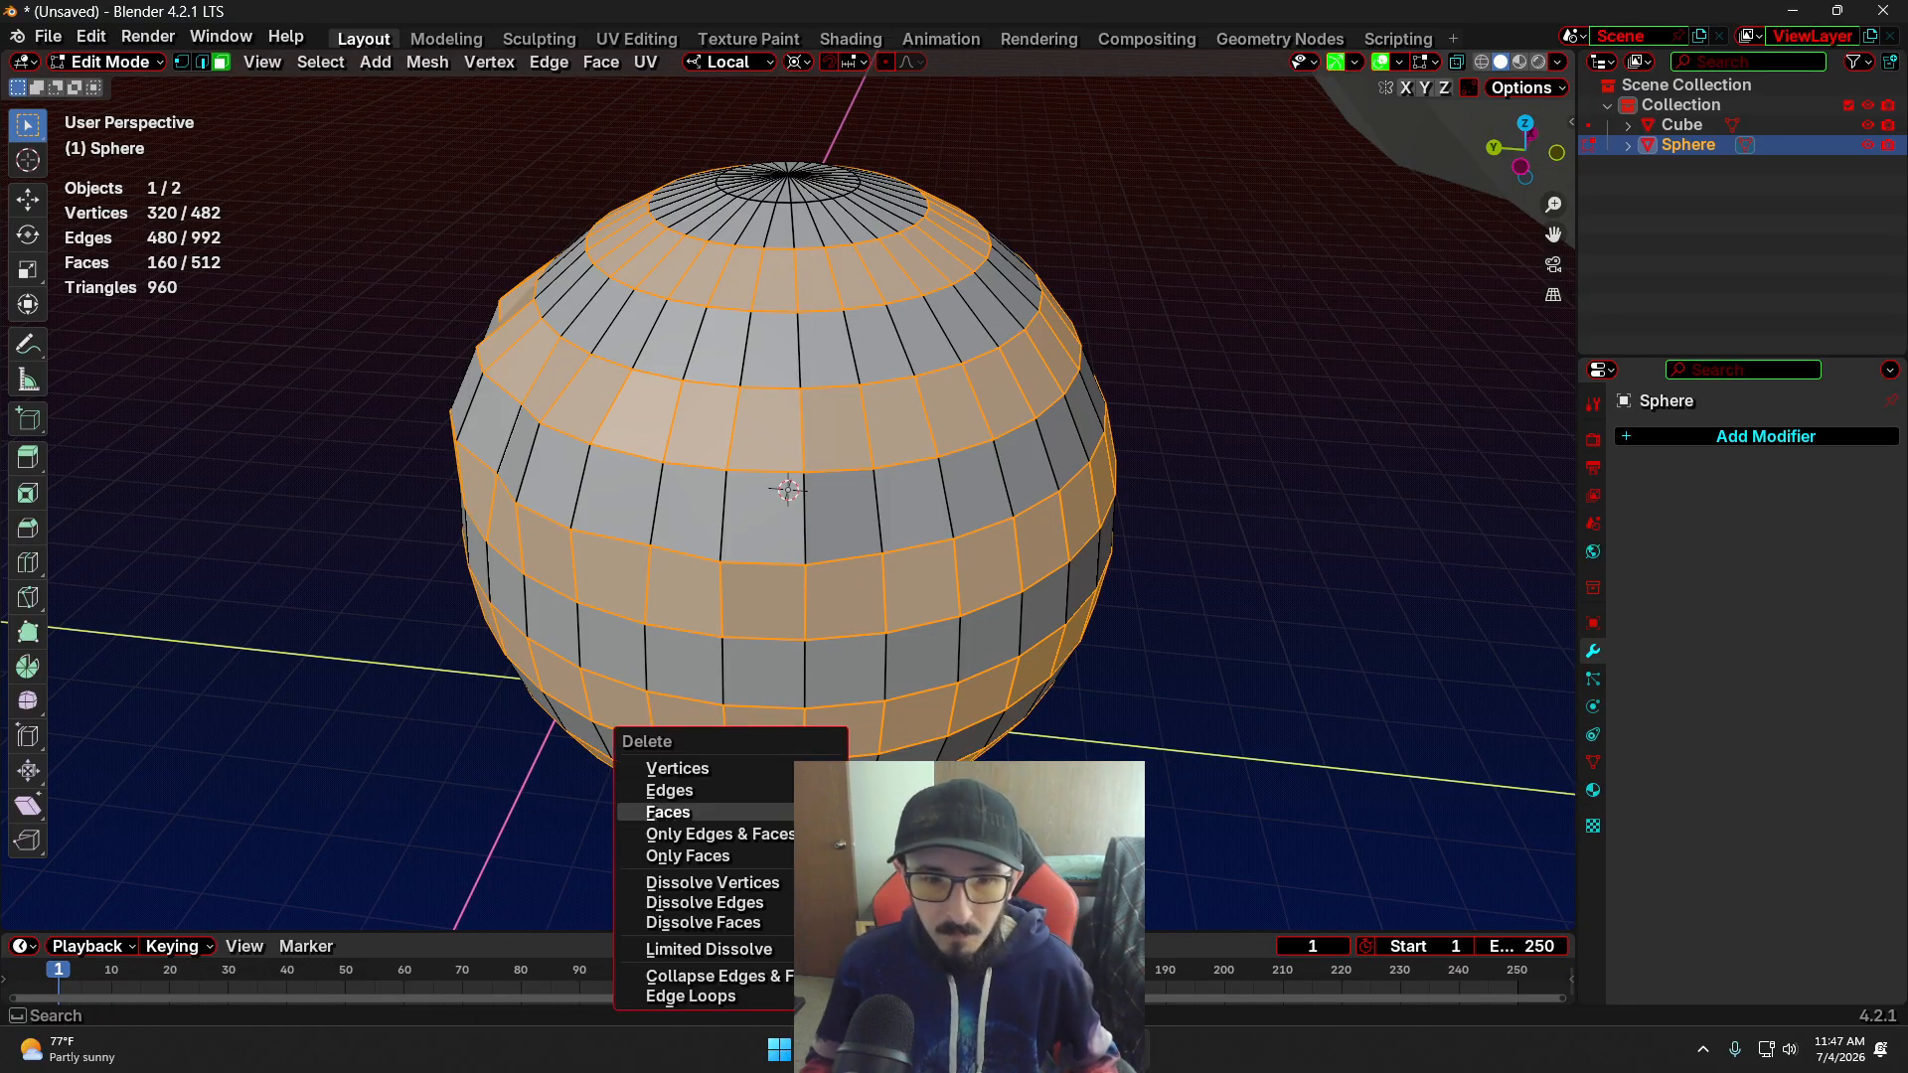
left_click(685, 812)
left_click(202, 61)
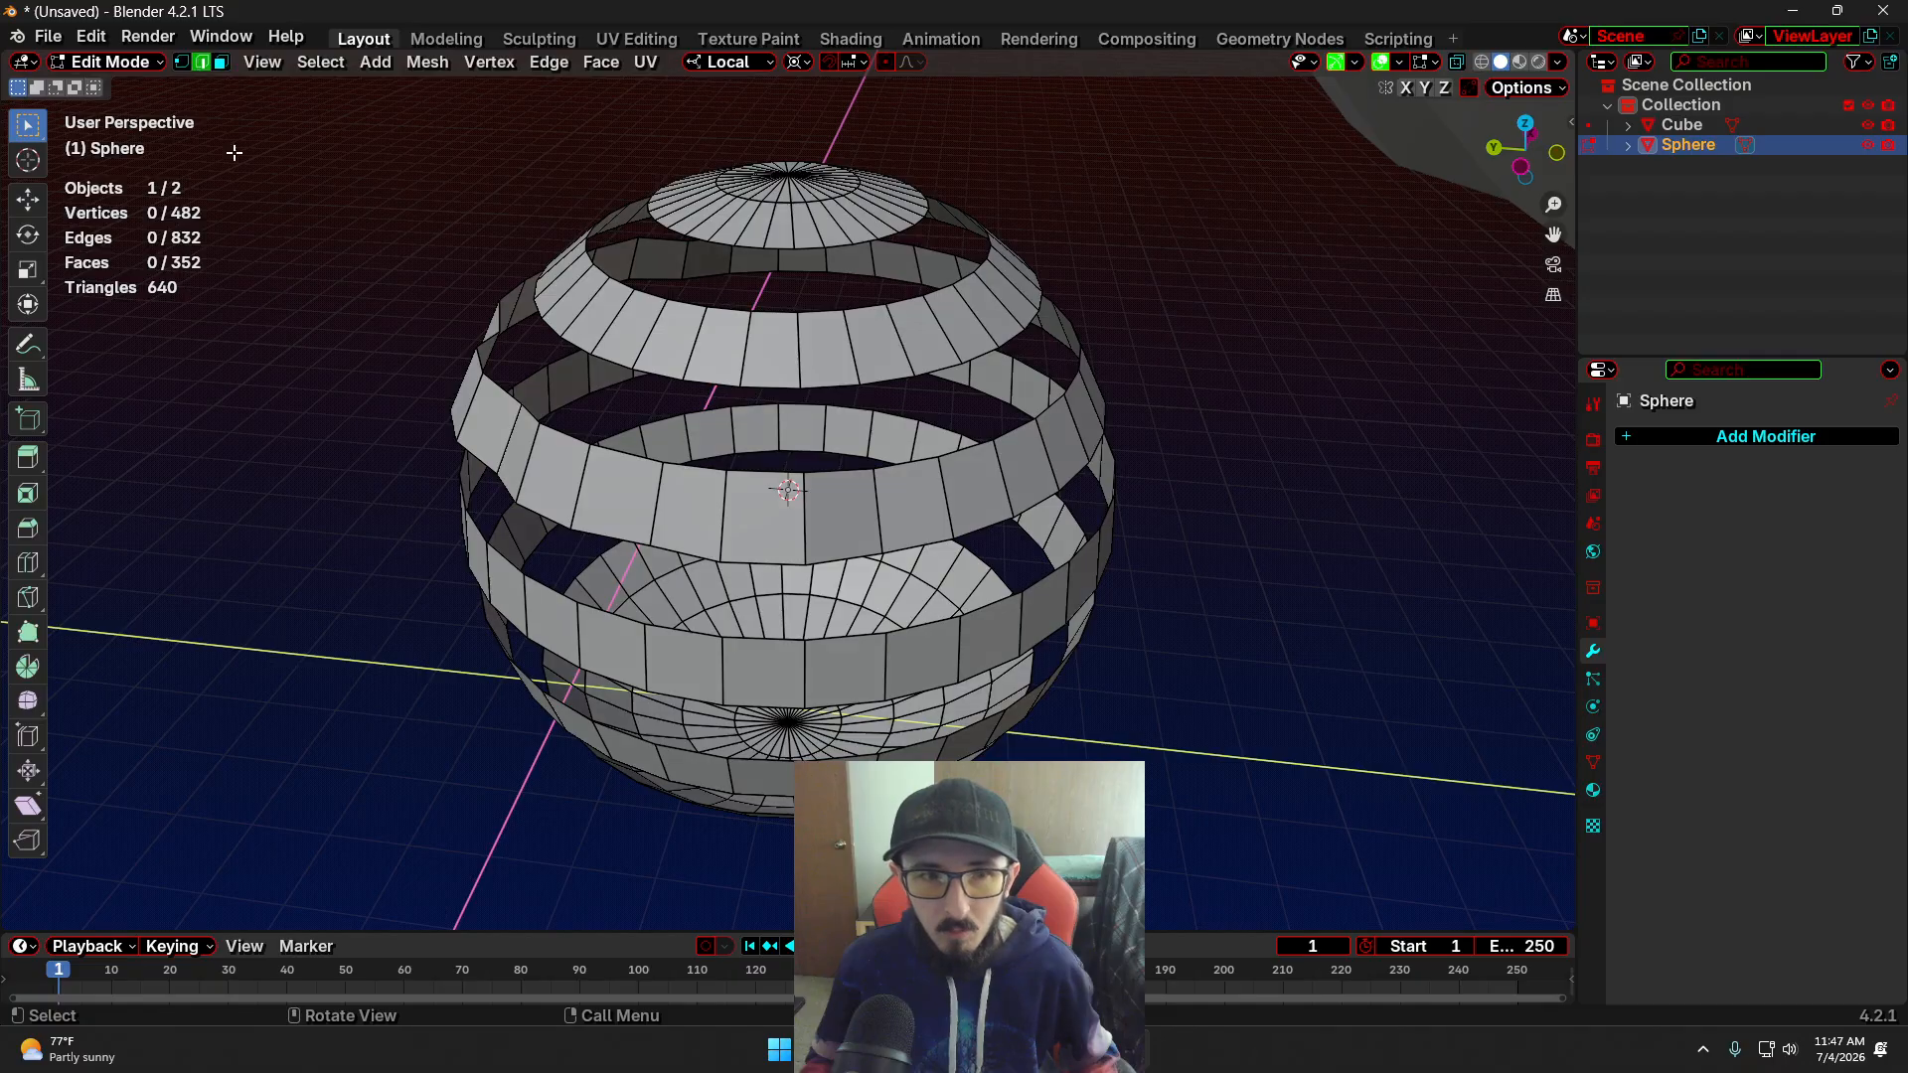
Fill one face between two facing edges across the second gap from the sphere's top
middle_click_drag(704, 426, 708, 499)
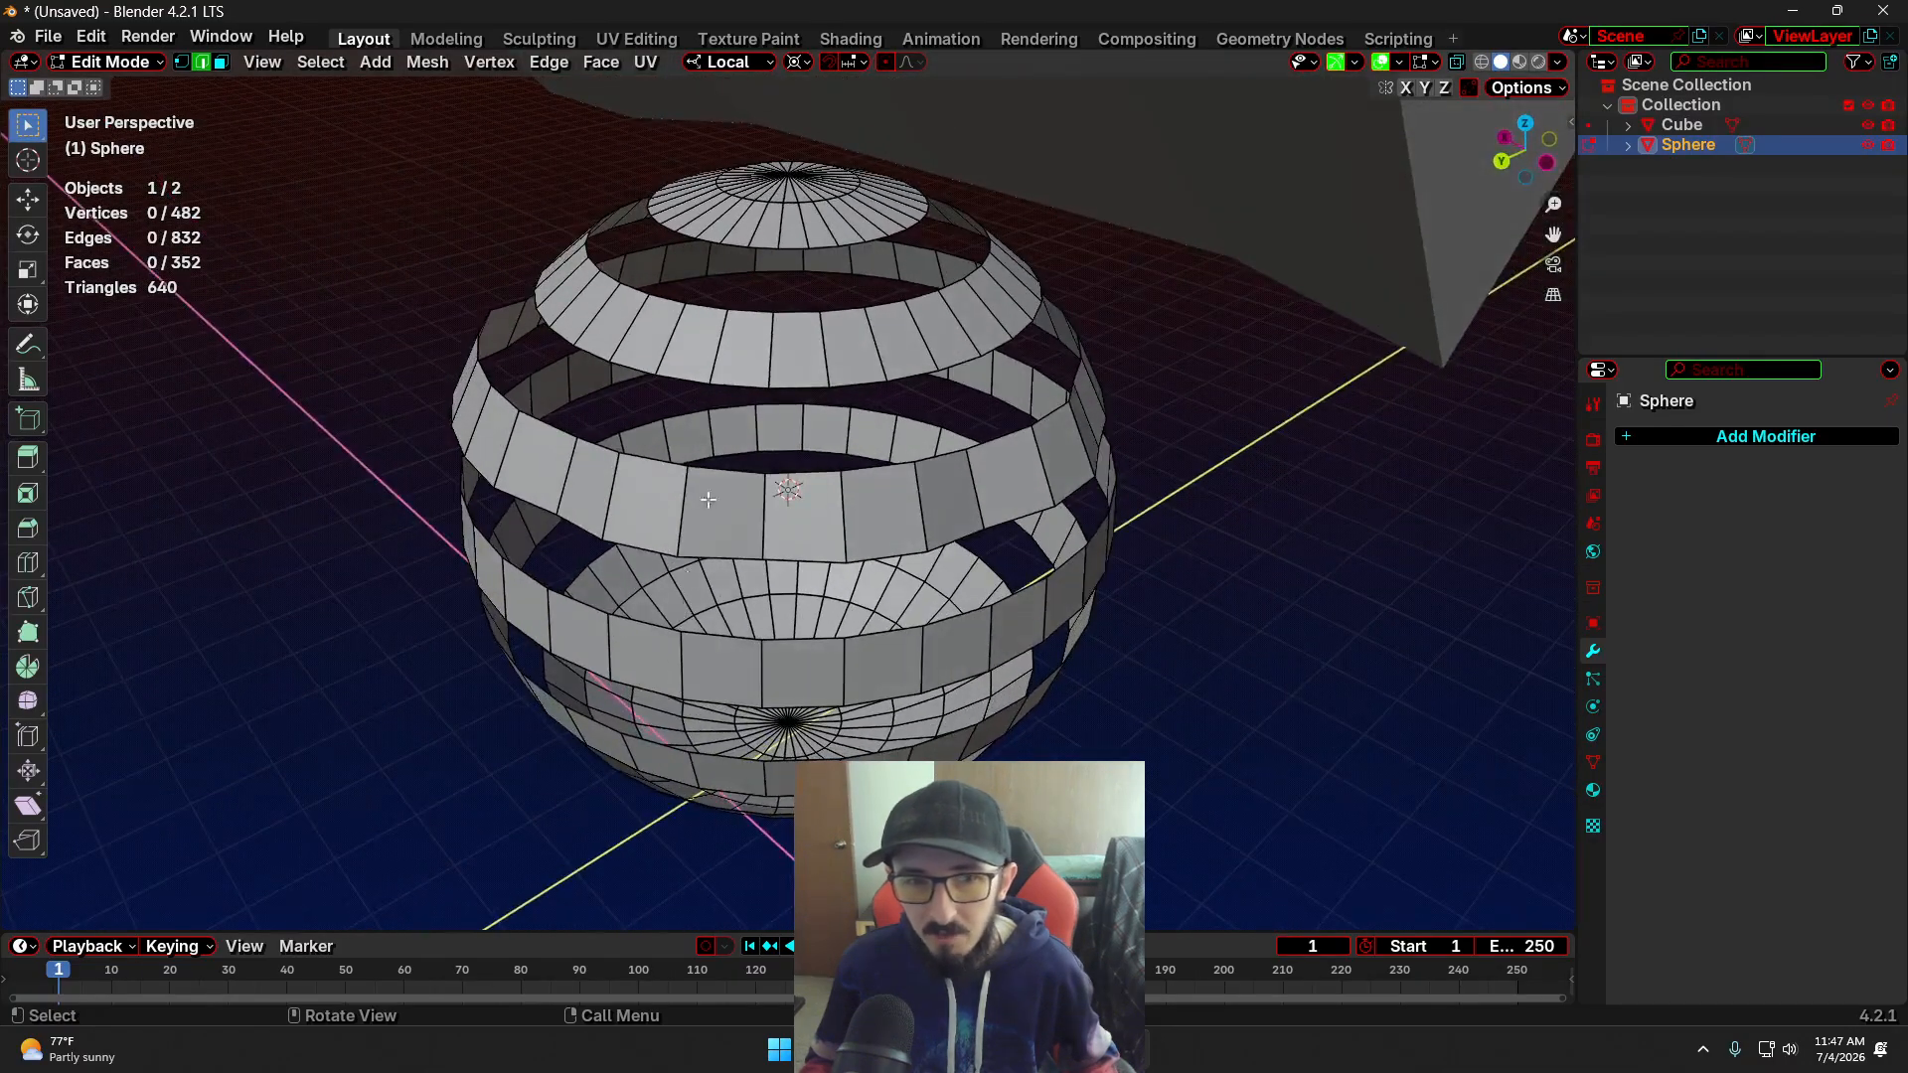
left_click(744, 391)
left_click(729, 473, "shift")
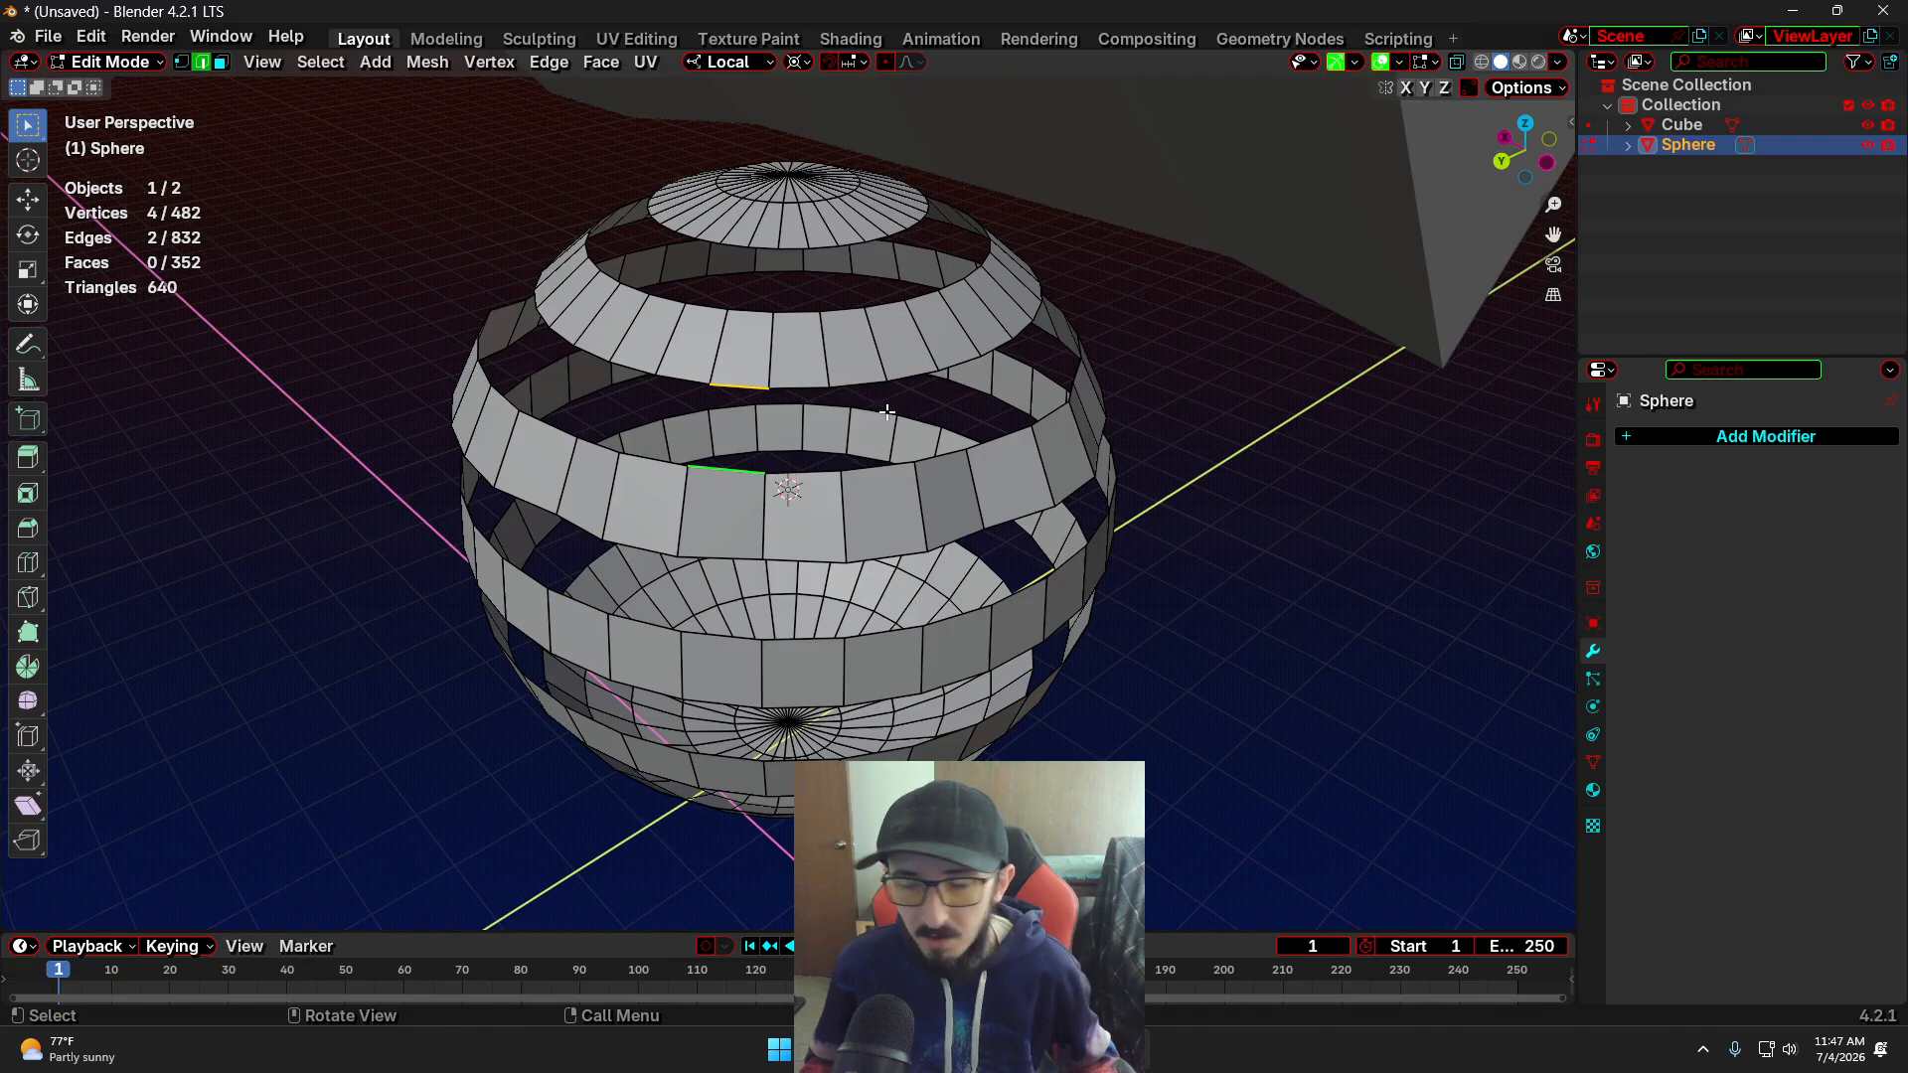
key("f")
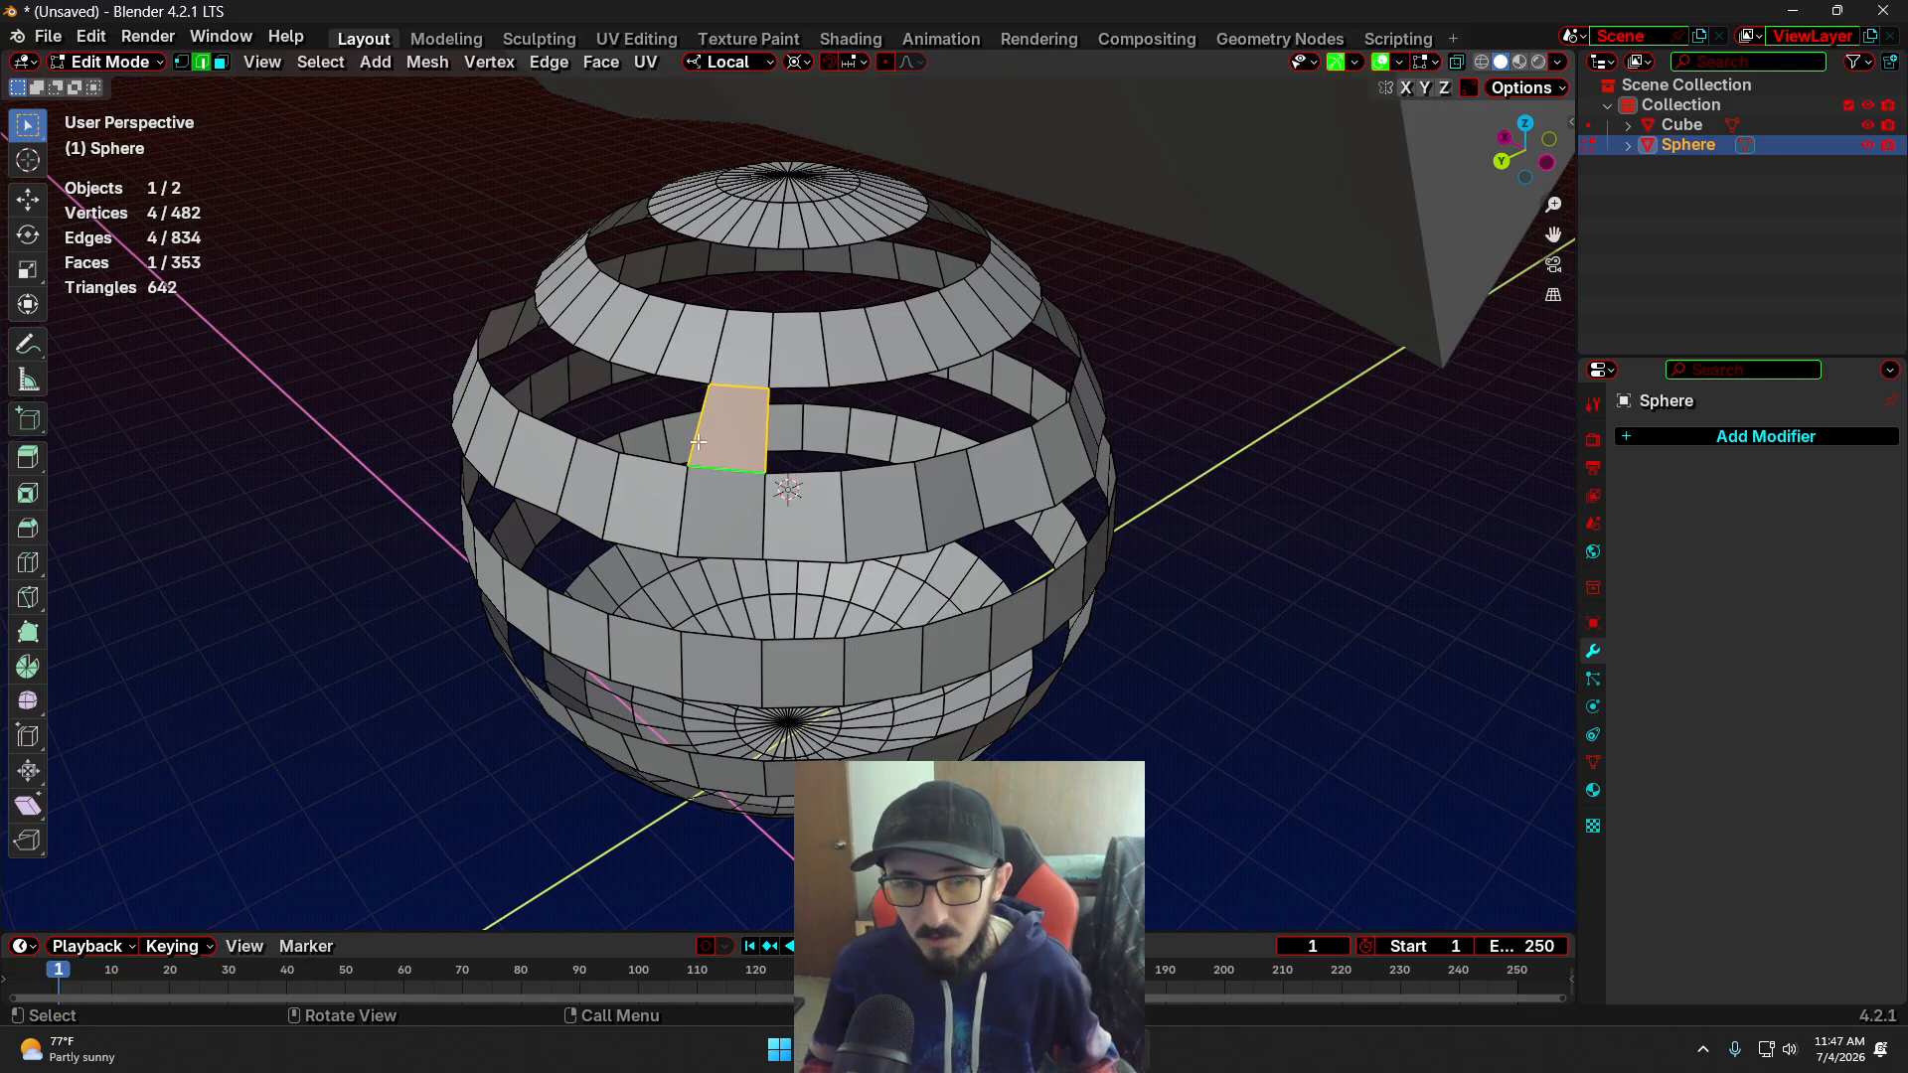
Fill two more adjacent faces across the same gap, starting from the edges beside the filled face
left_click(558, 569)
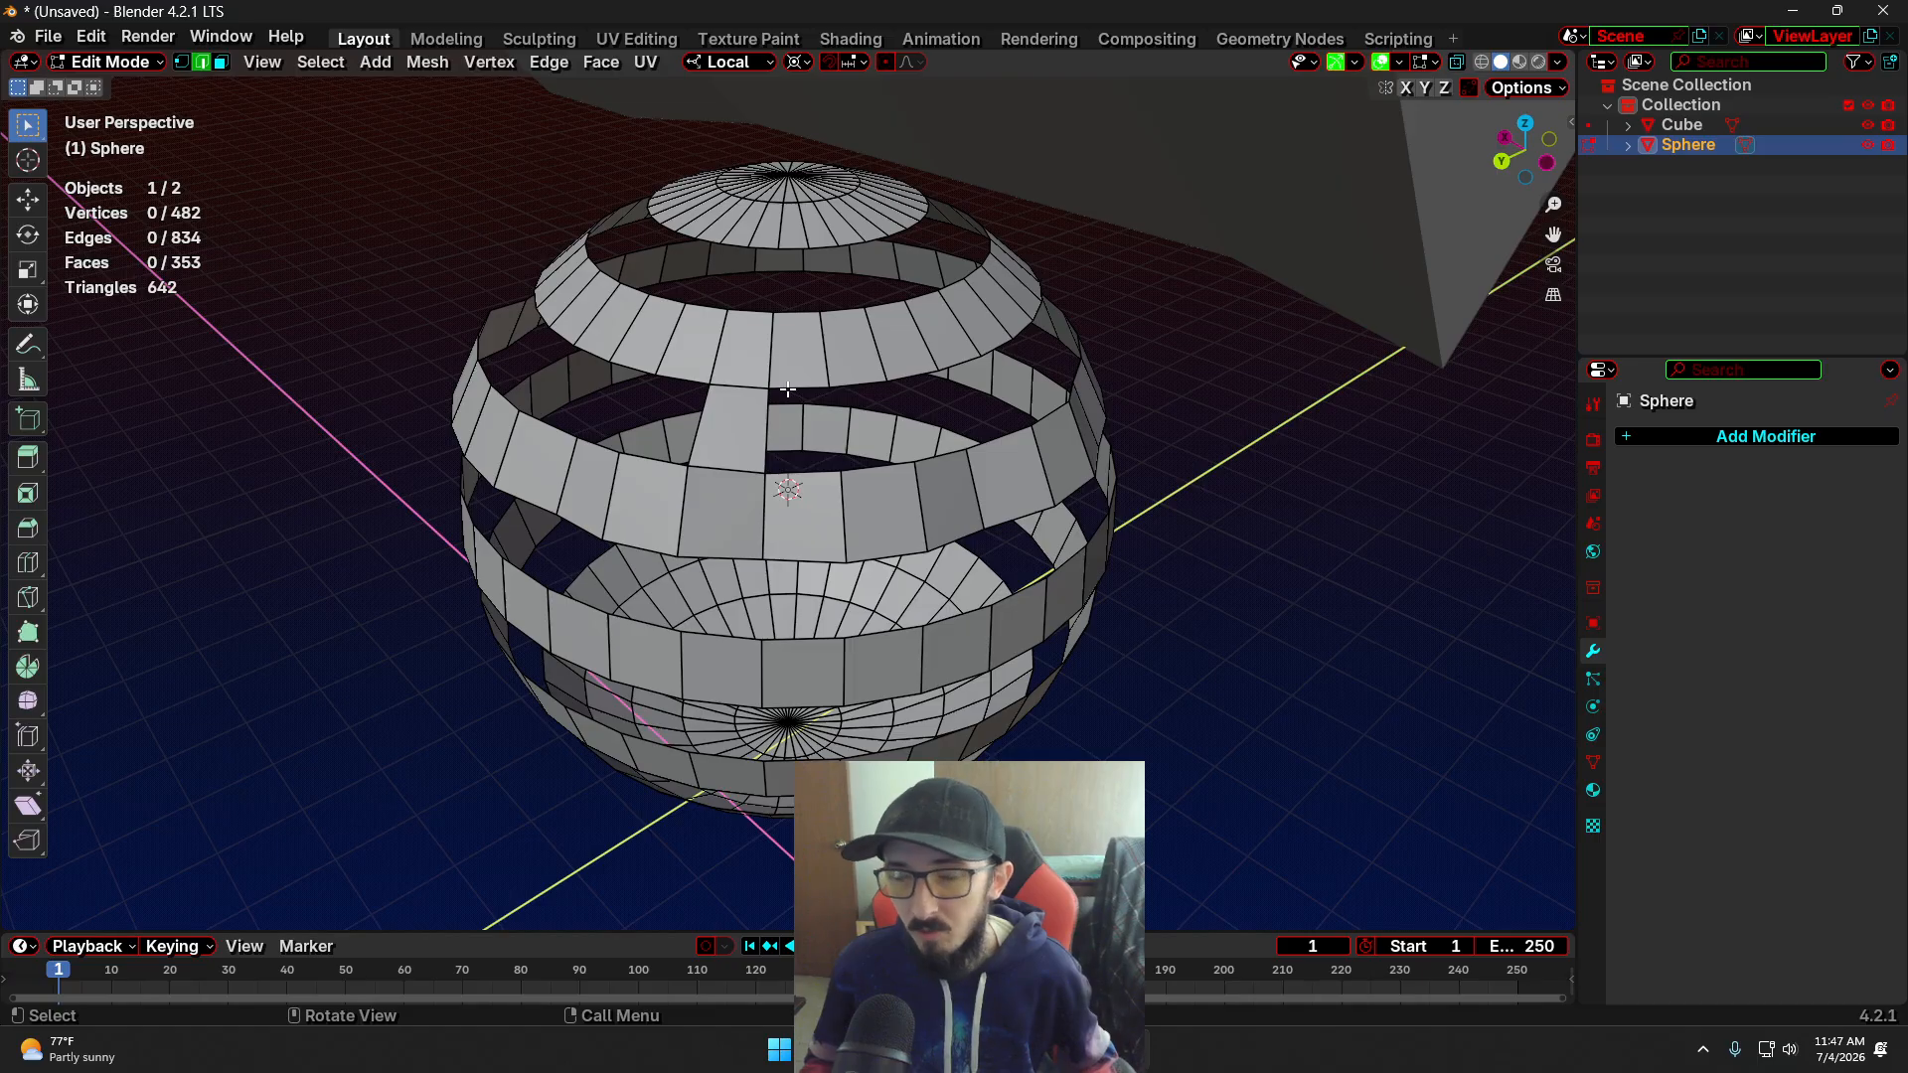
left_click(795, 387)
left_click(767, 418, "shift")
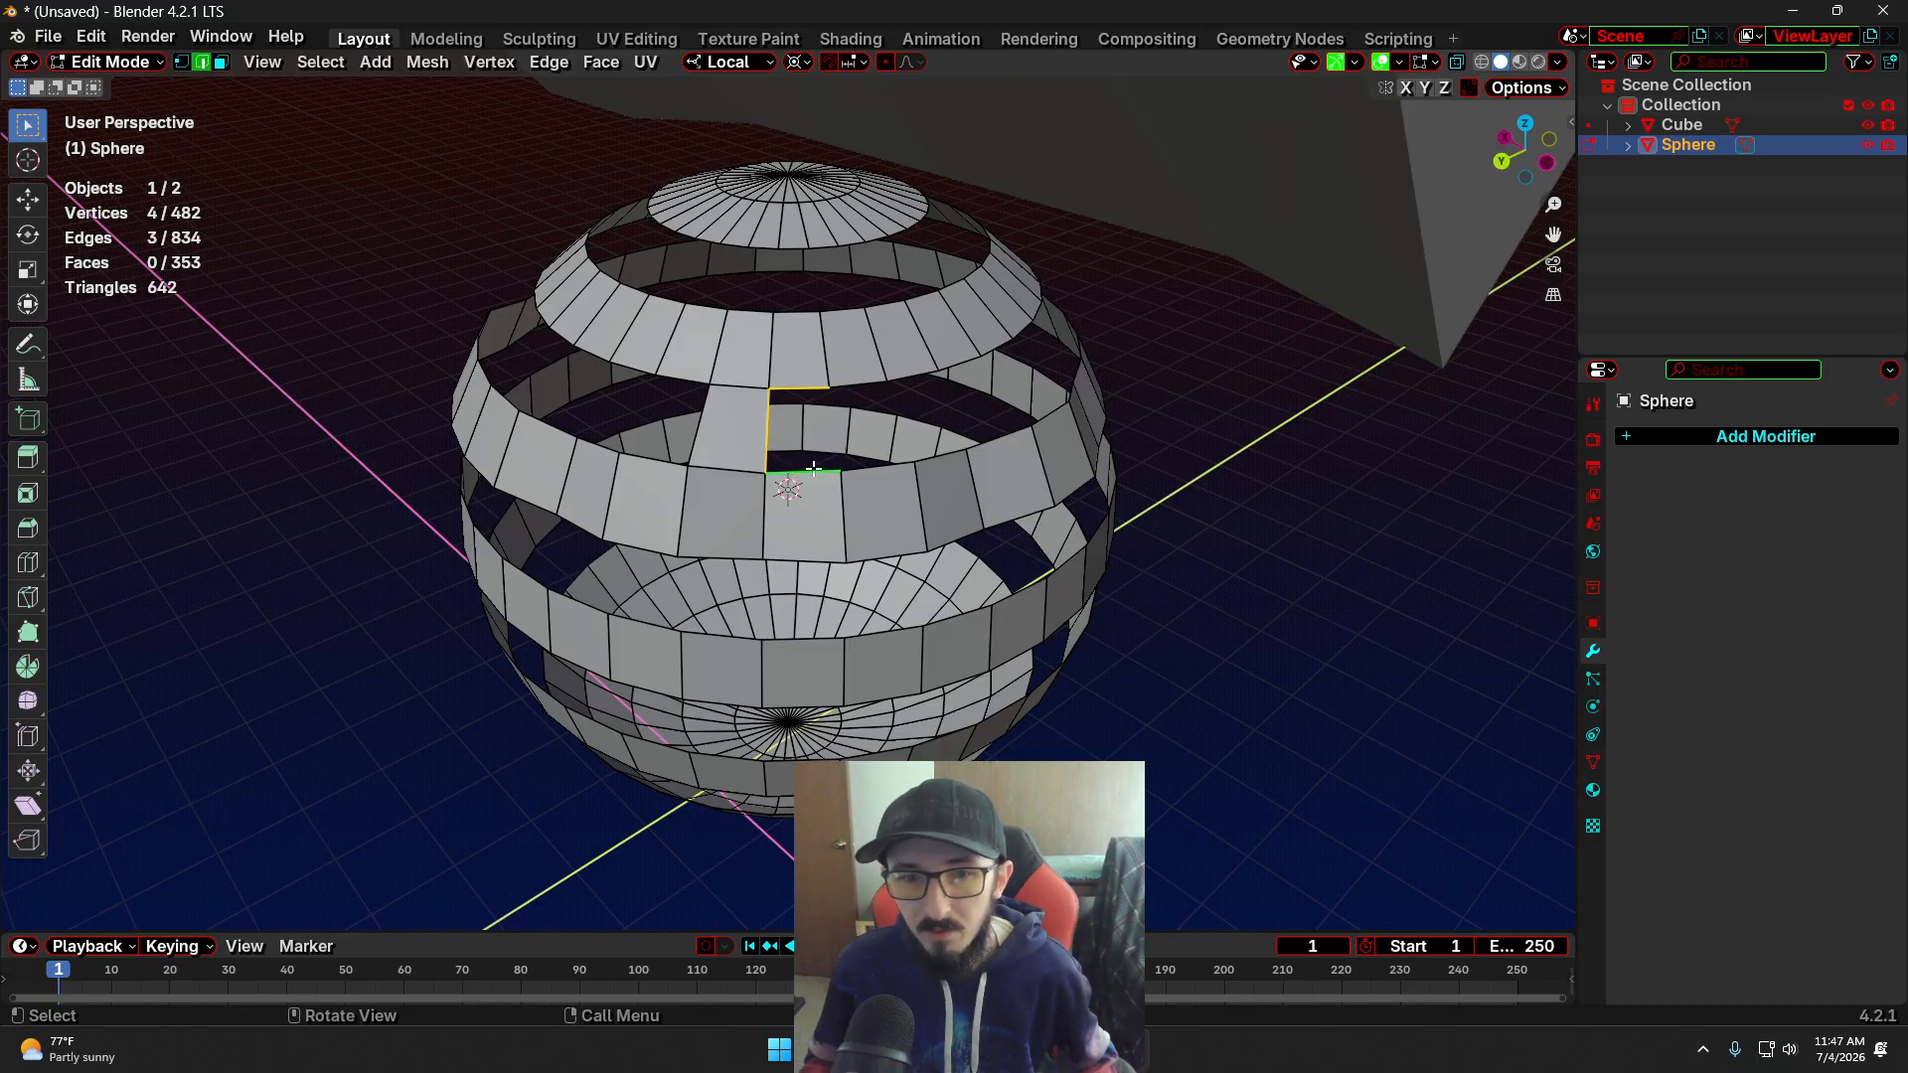
key("f")
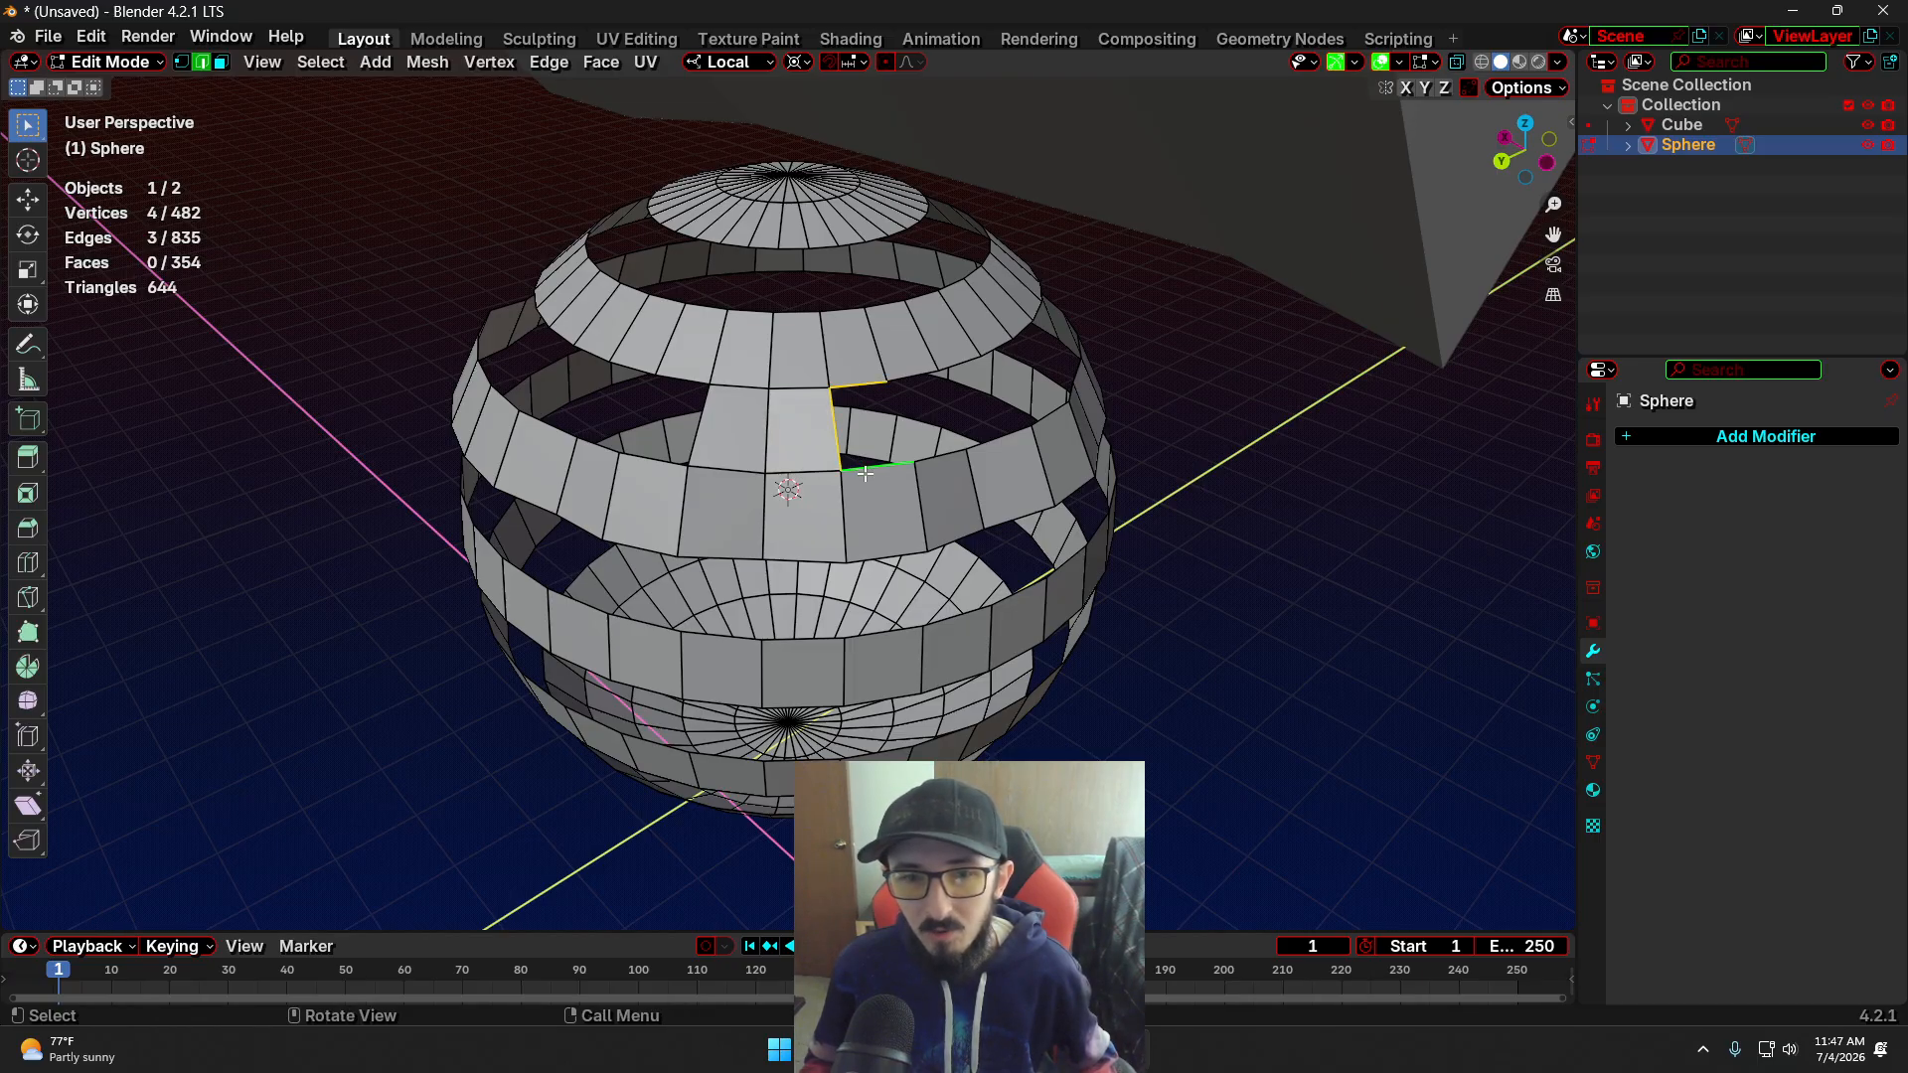
key("f")
Undo the three individually filled faces and leave nothing selected
key("ctrl+z")
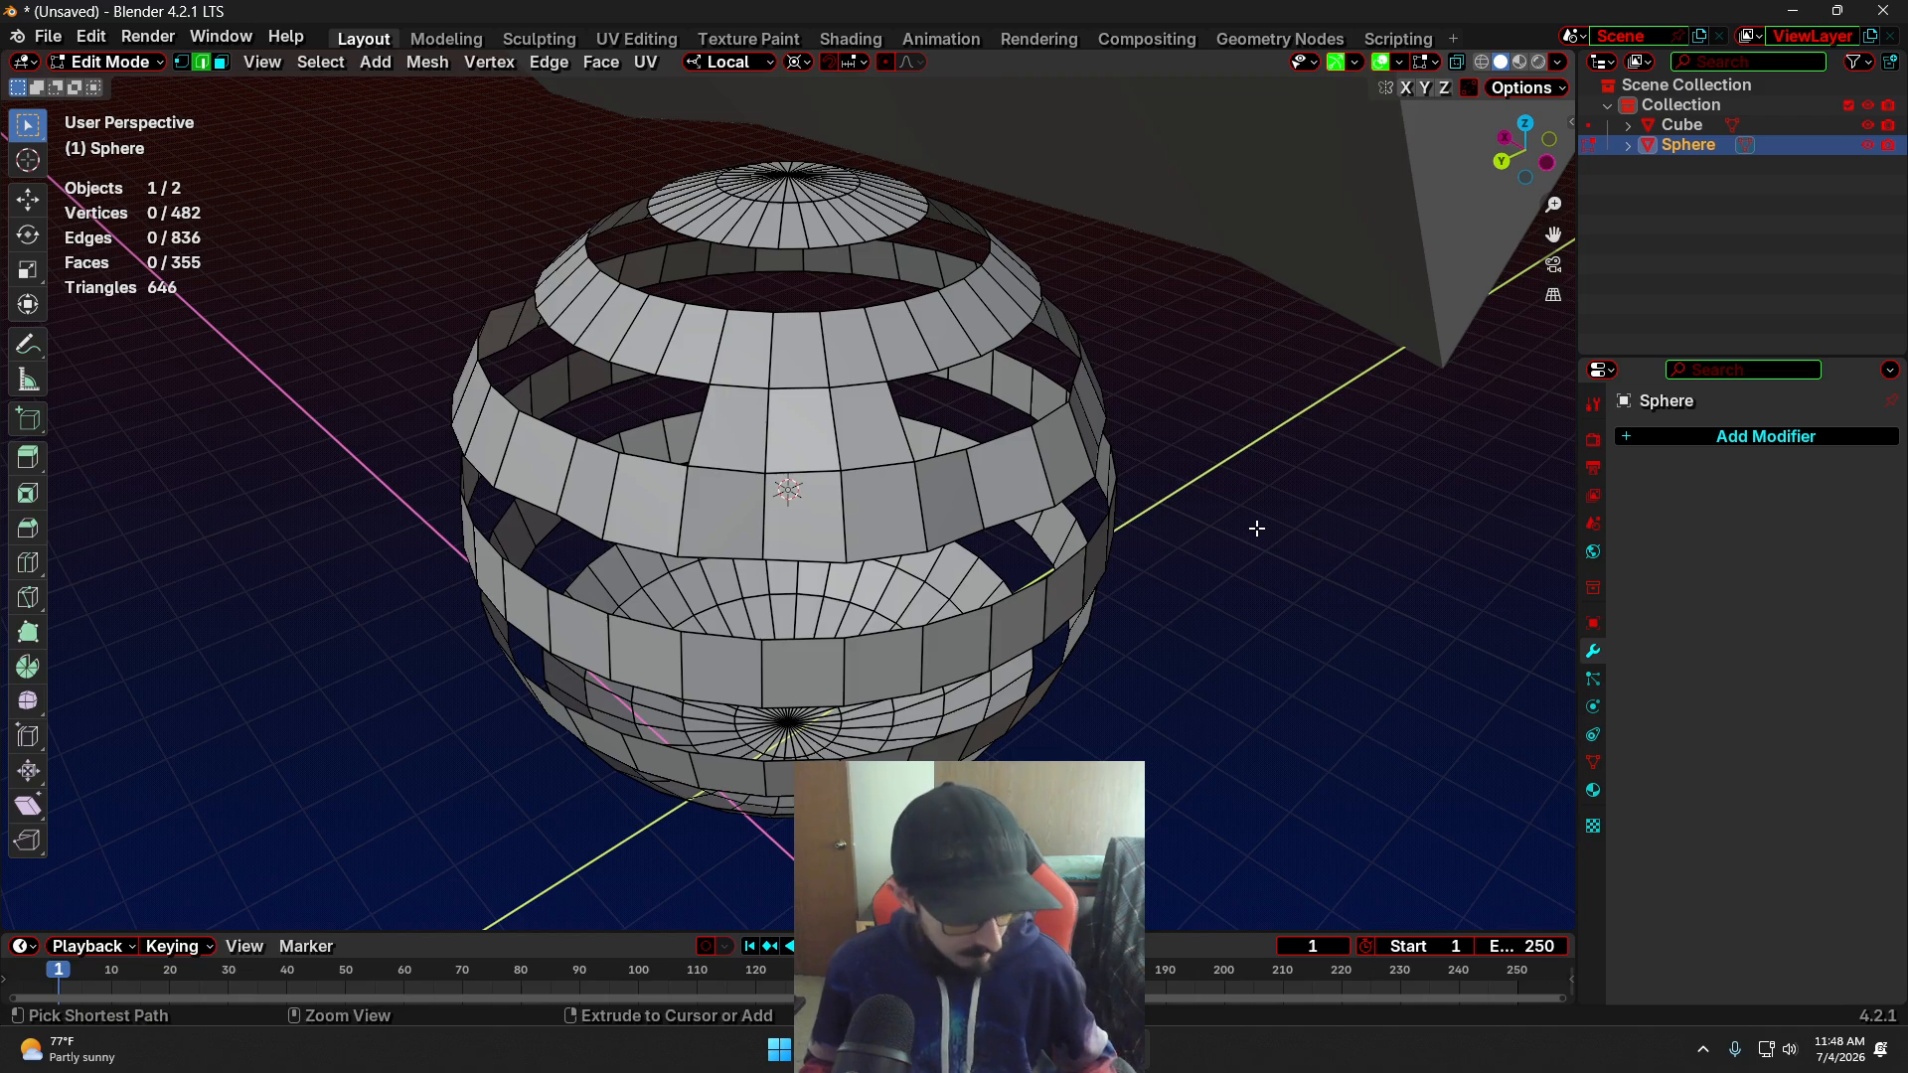
key("ctrl+z")
key("ctrl+z")
key("ctrl+z")
key("ctrl+z")
key("ctrl+z")
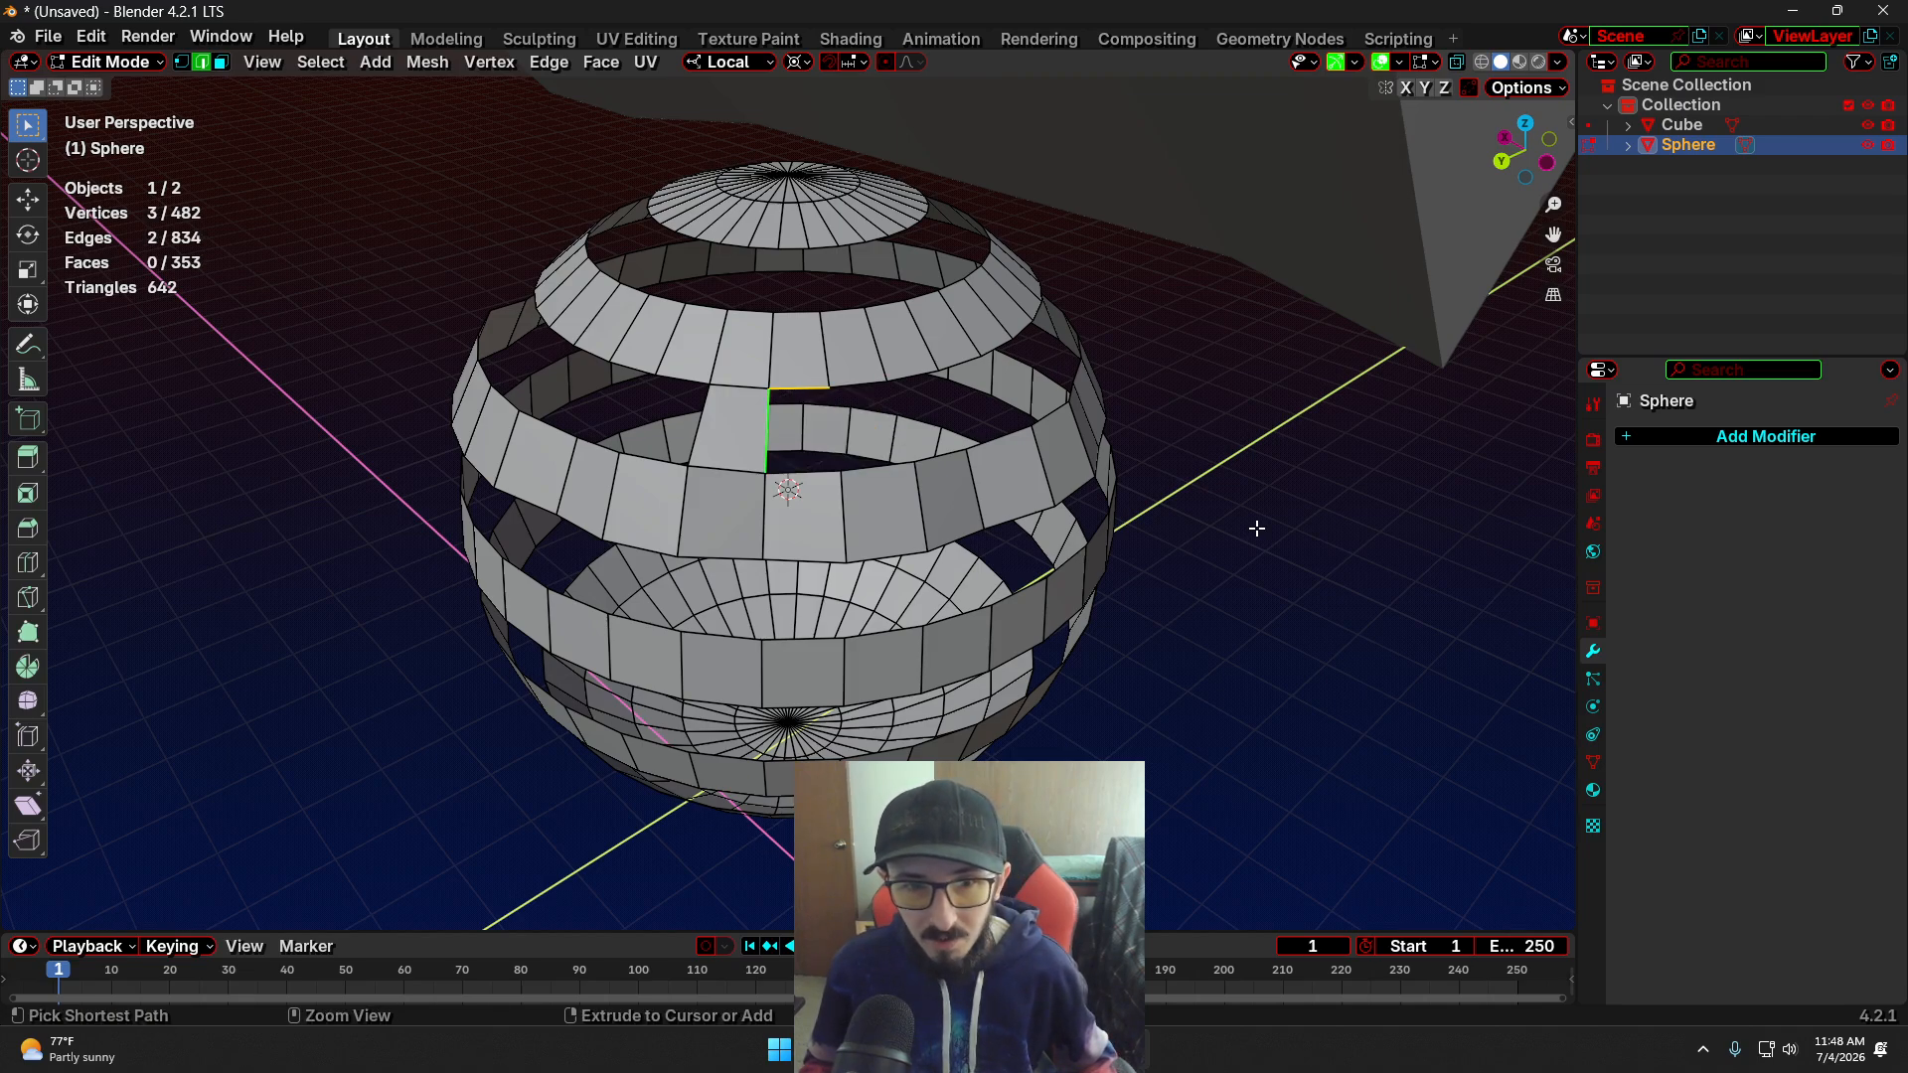
left_click(1151, 557)
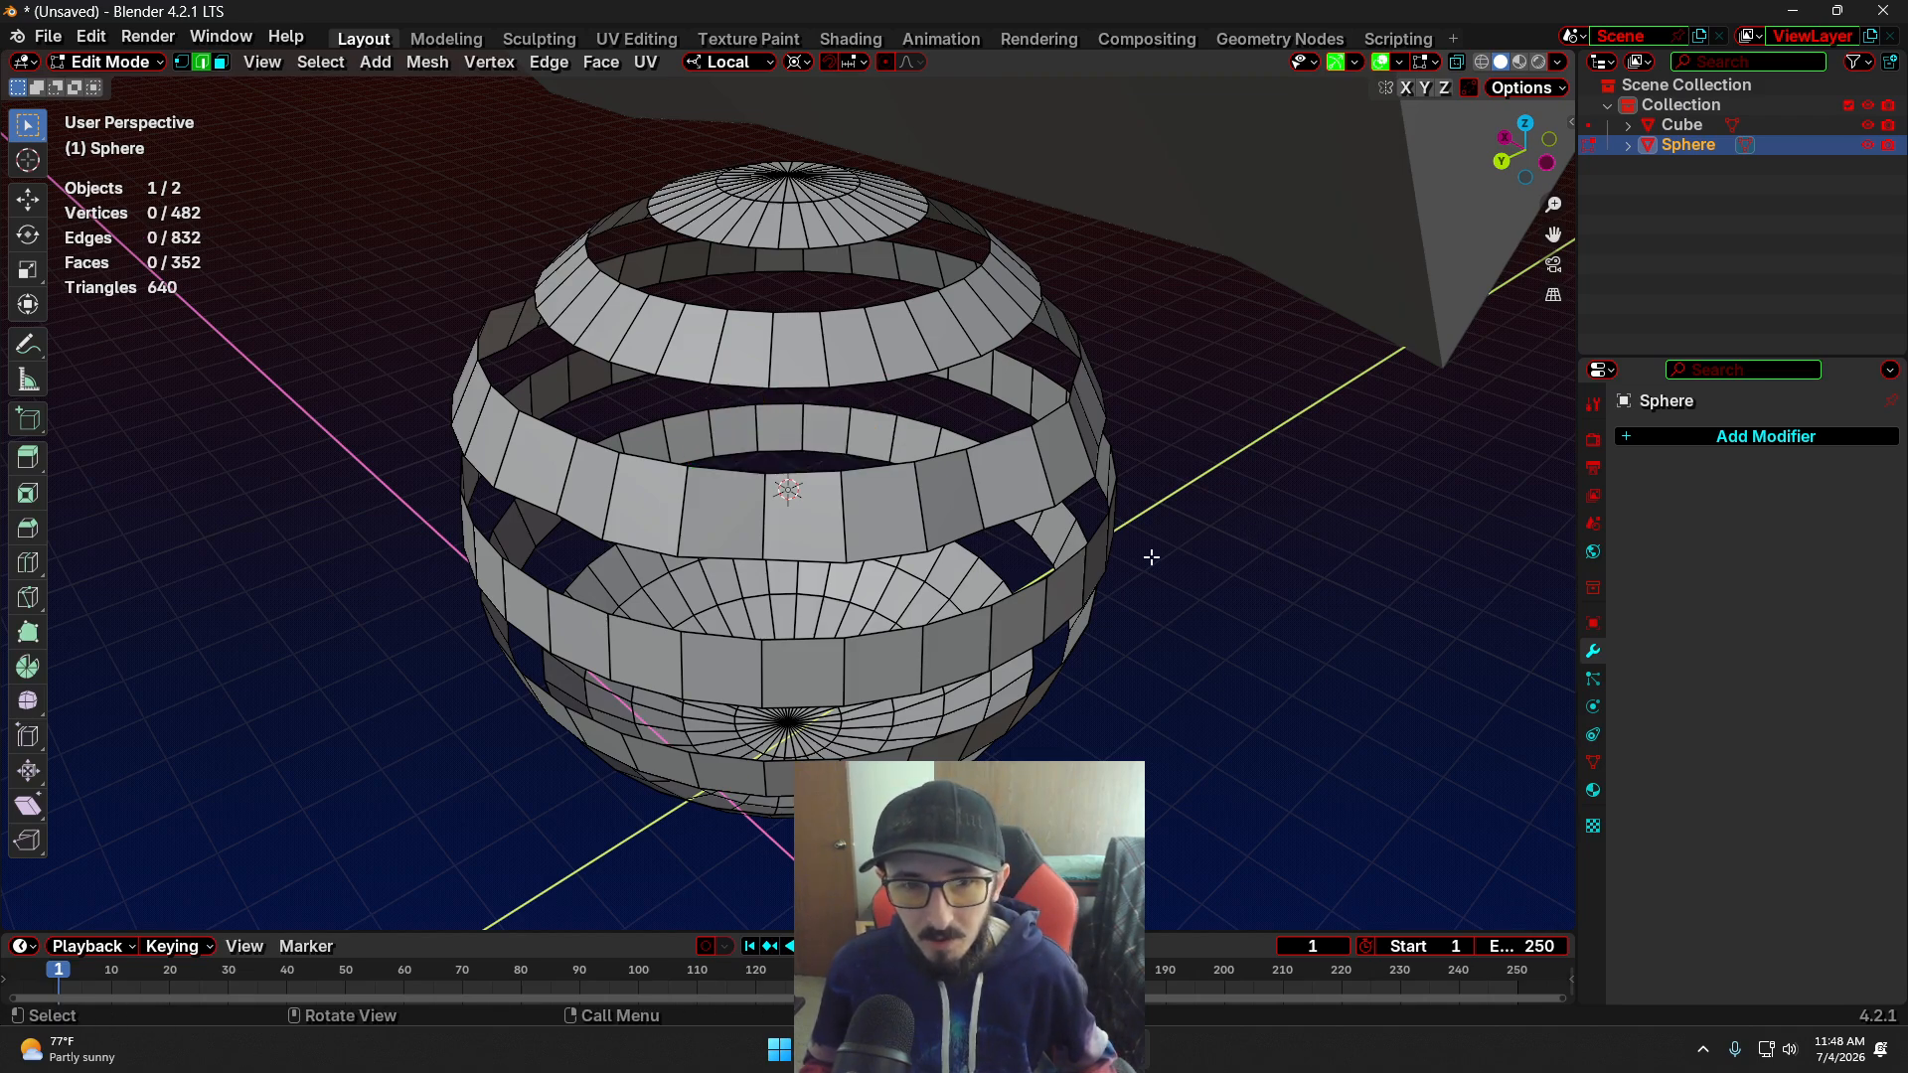
Bridge the edge loops above and below the sphere's second gap from the top, then clear the selection
left_click(799, 389, "alt")
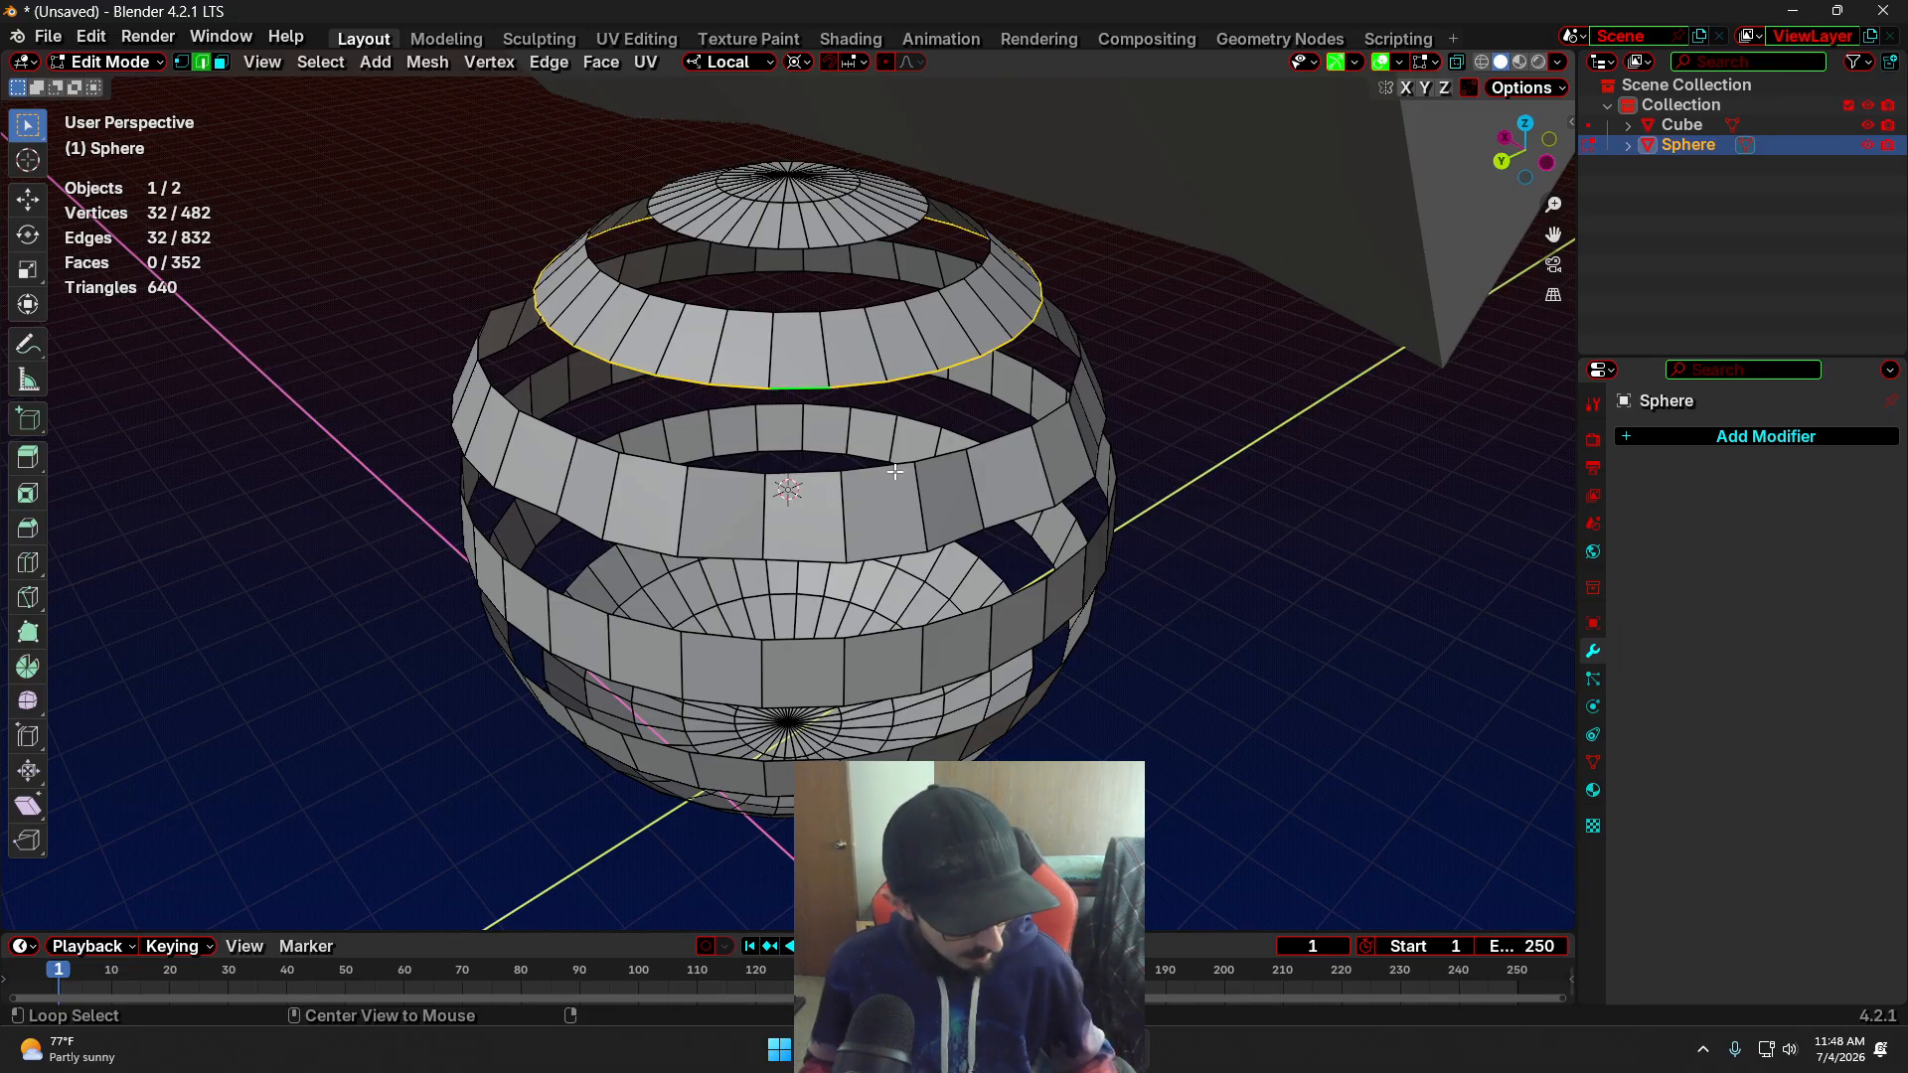
left_click(801, 473, "alt+shift")
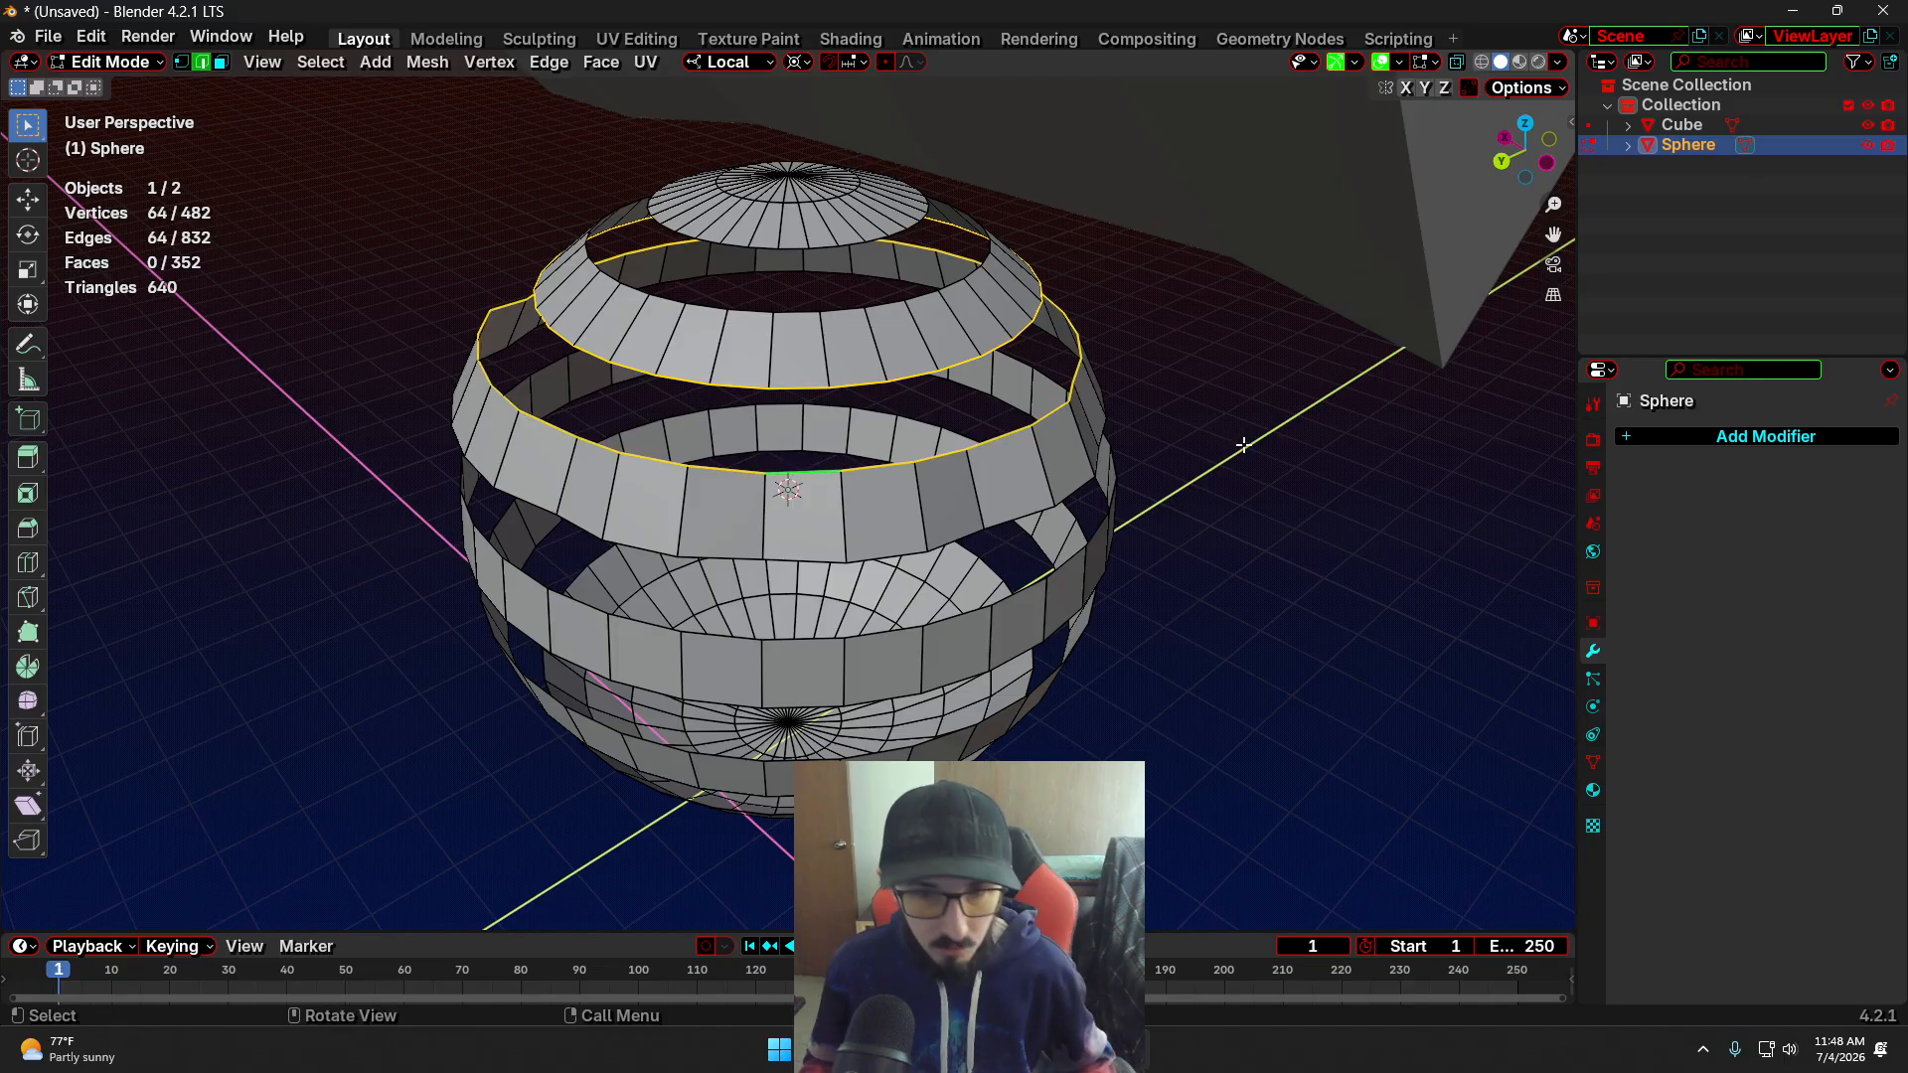
key("ctrl+e")
key("l")
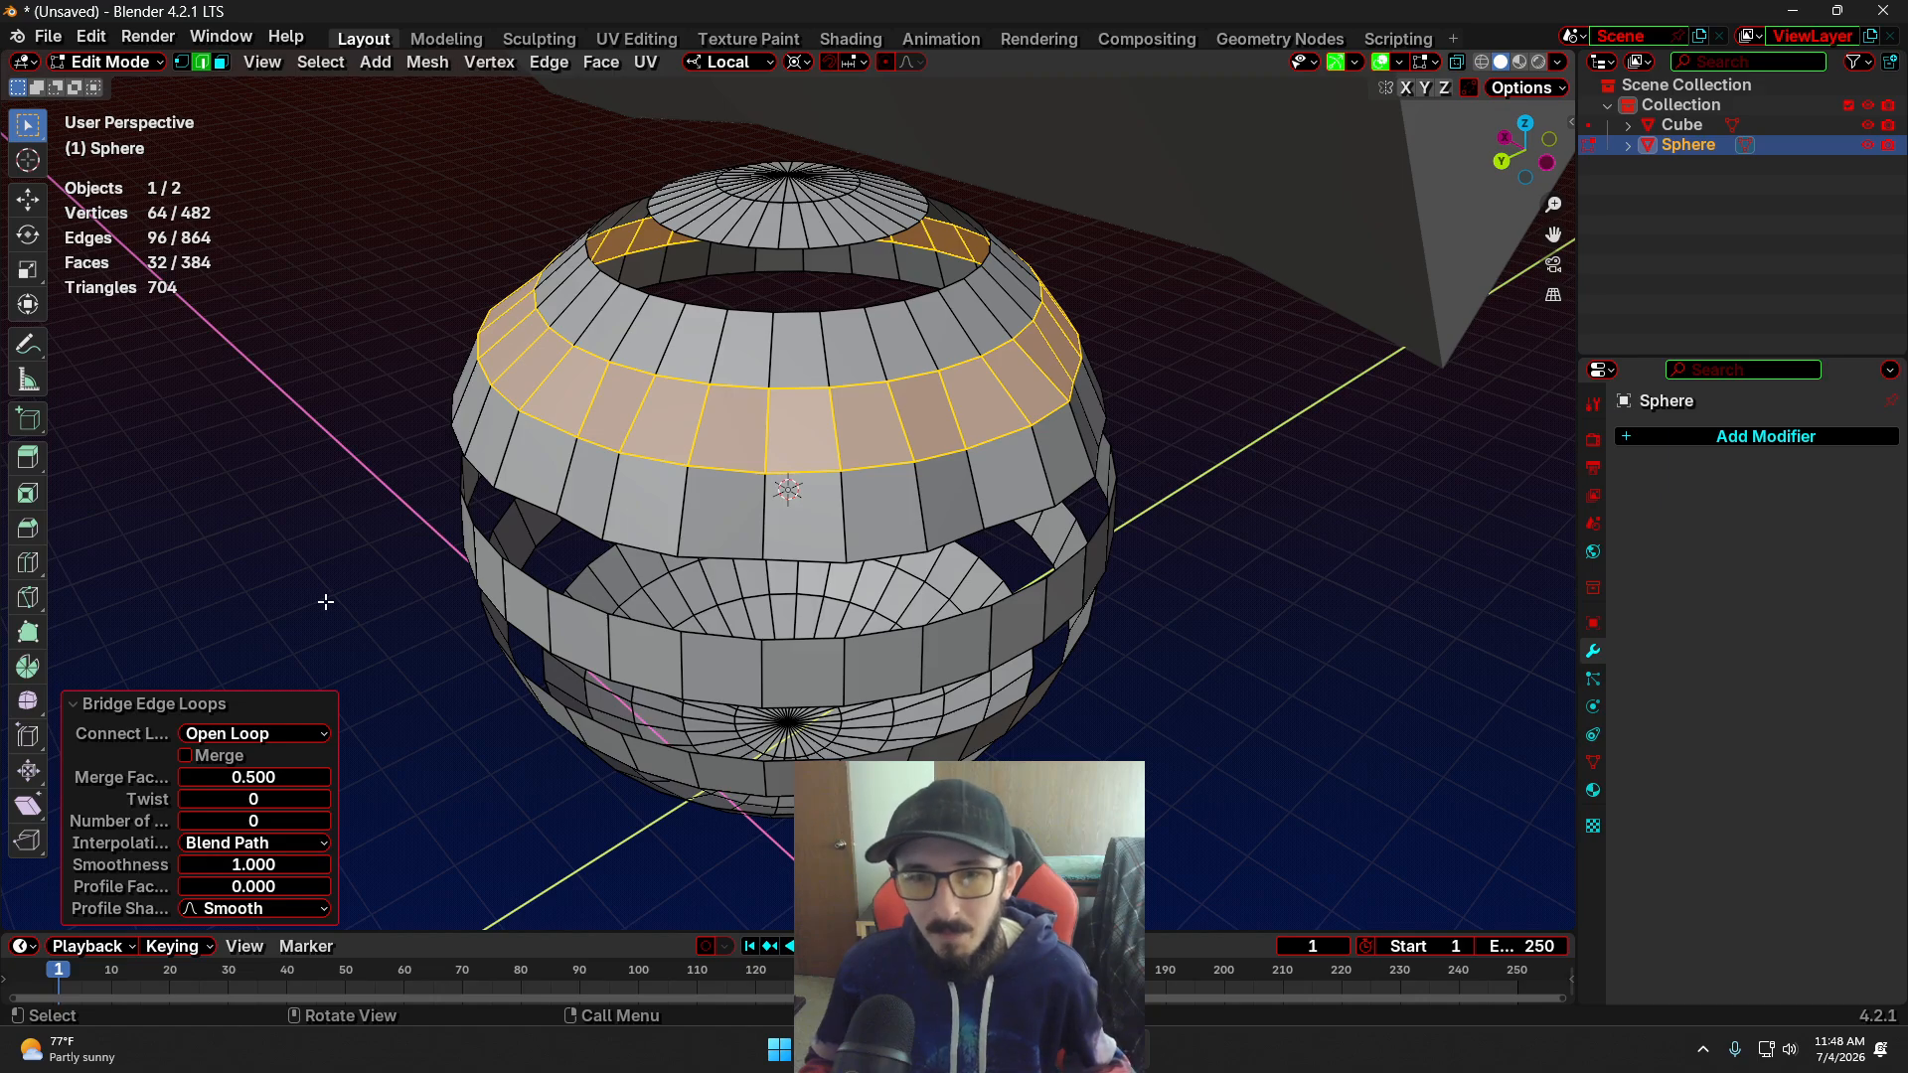
middle_click_drag(337, 601, 636, 588)
left_click(1241, 557)
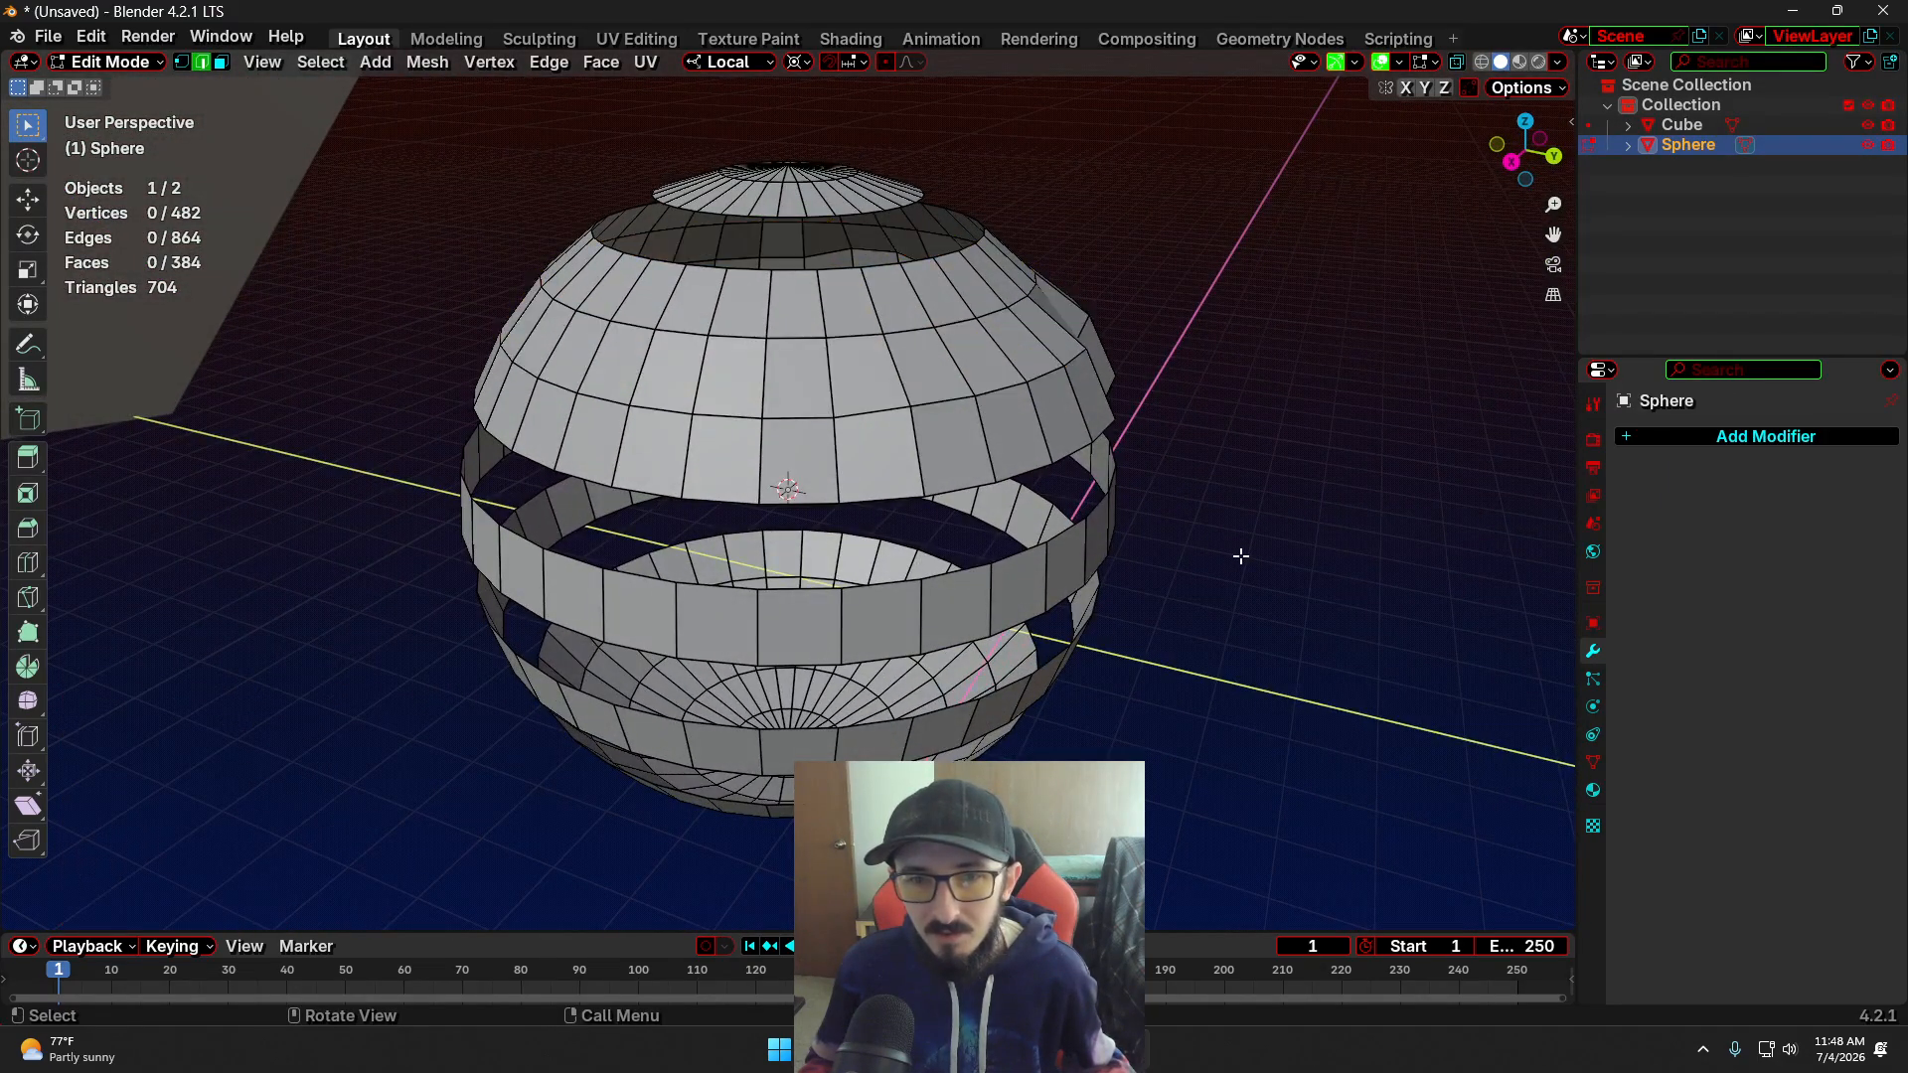
Select the two edge loops bordering the sphere's widest upper gap, just below the joined upper section
middle_click_drag(1188, 670, 1158, 669)
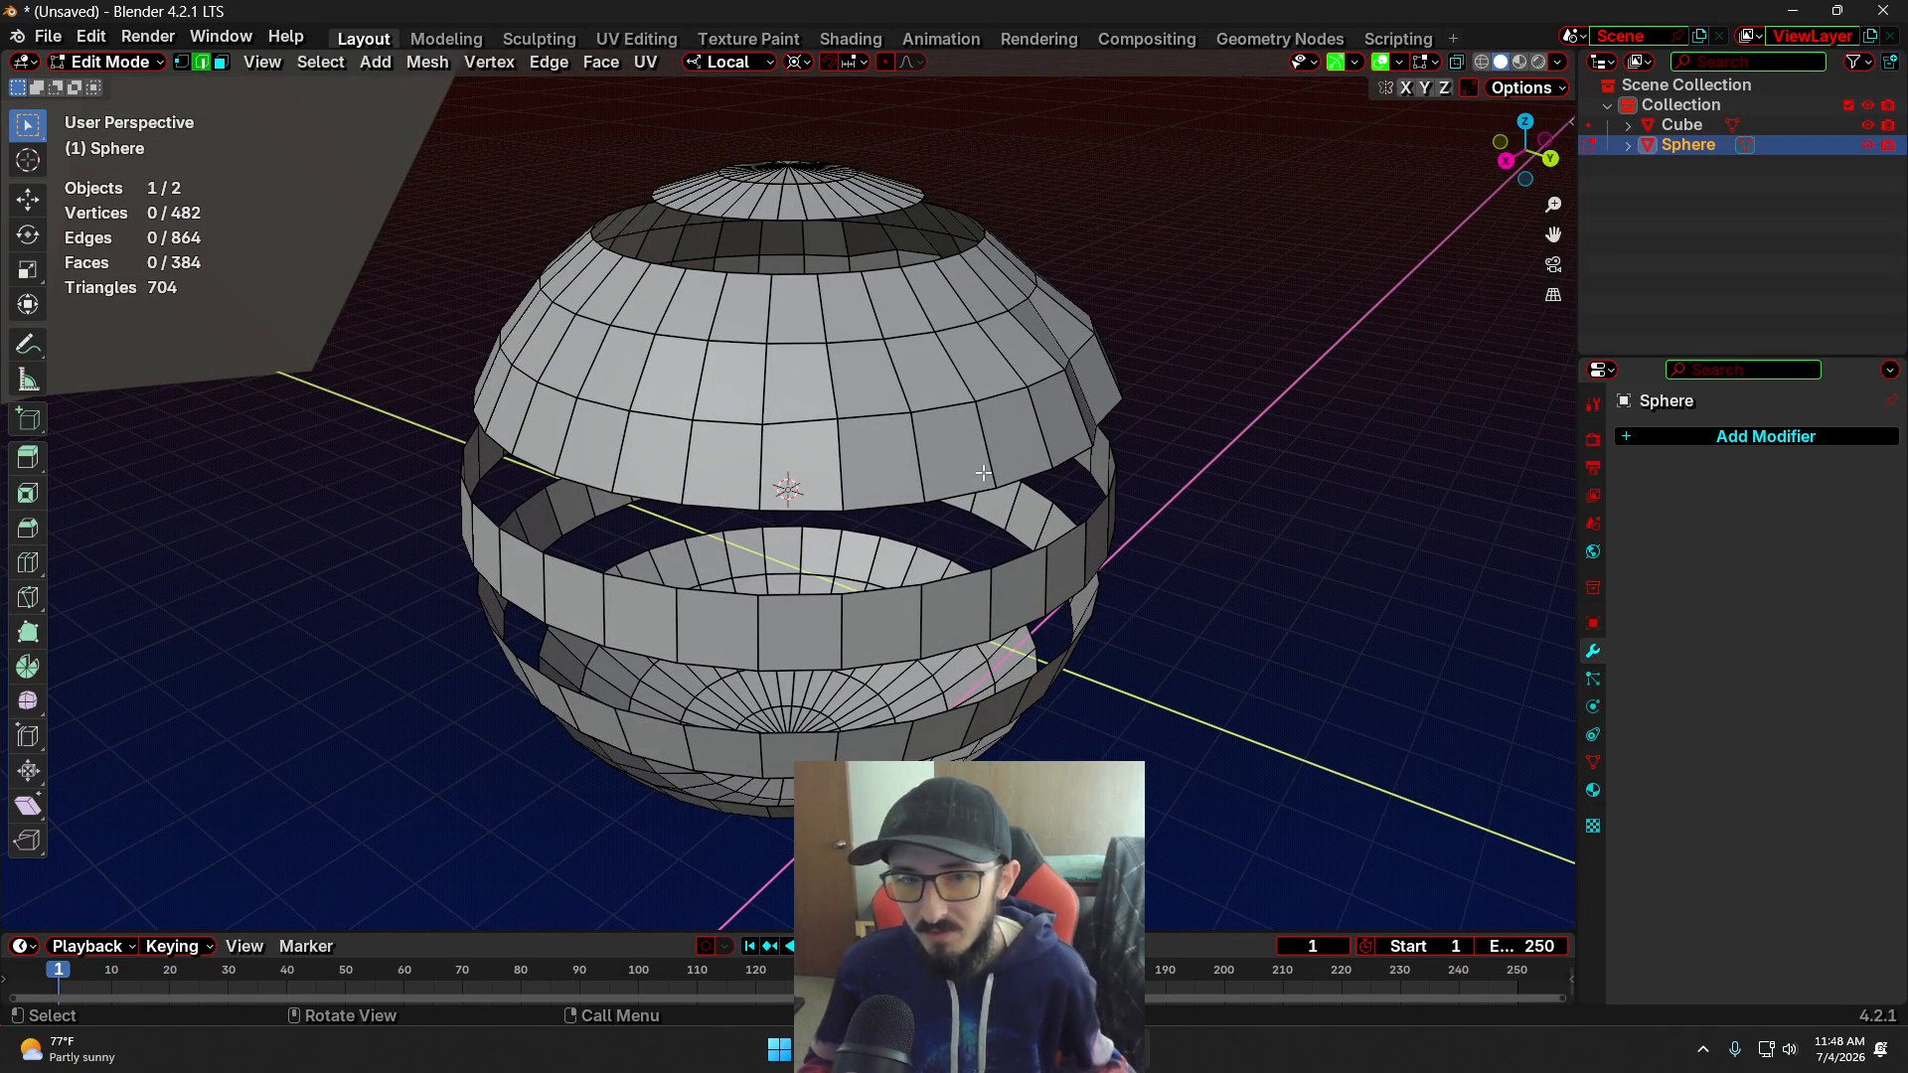
left_click(793, 592, "alt")
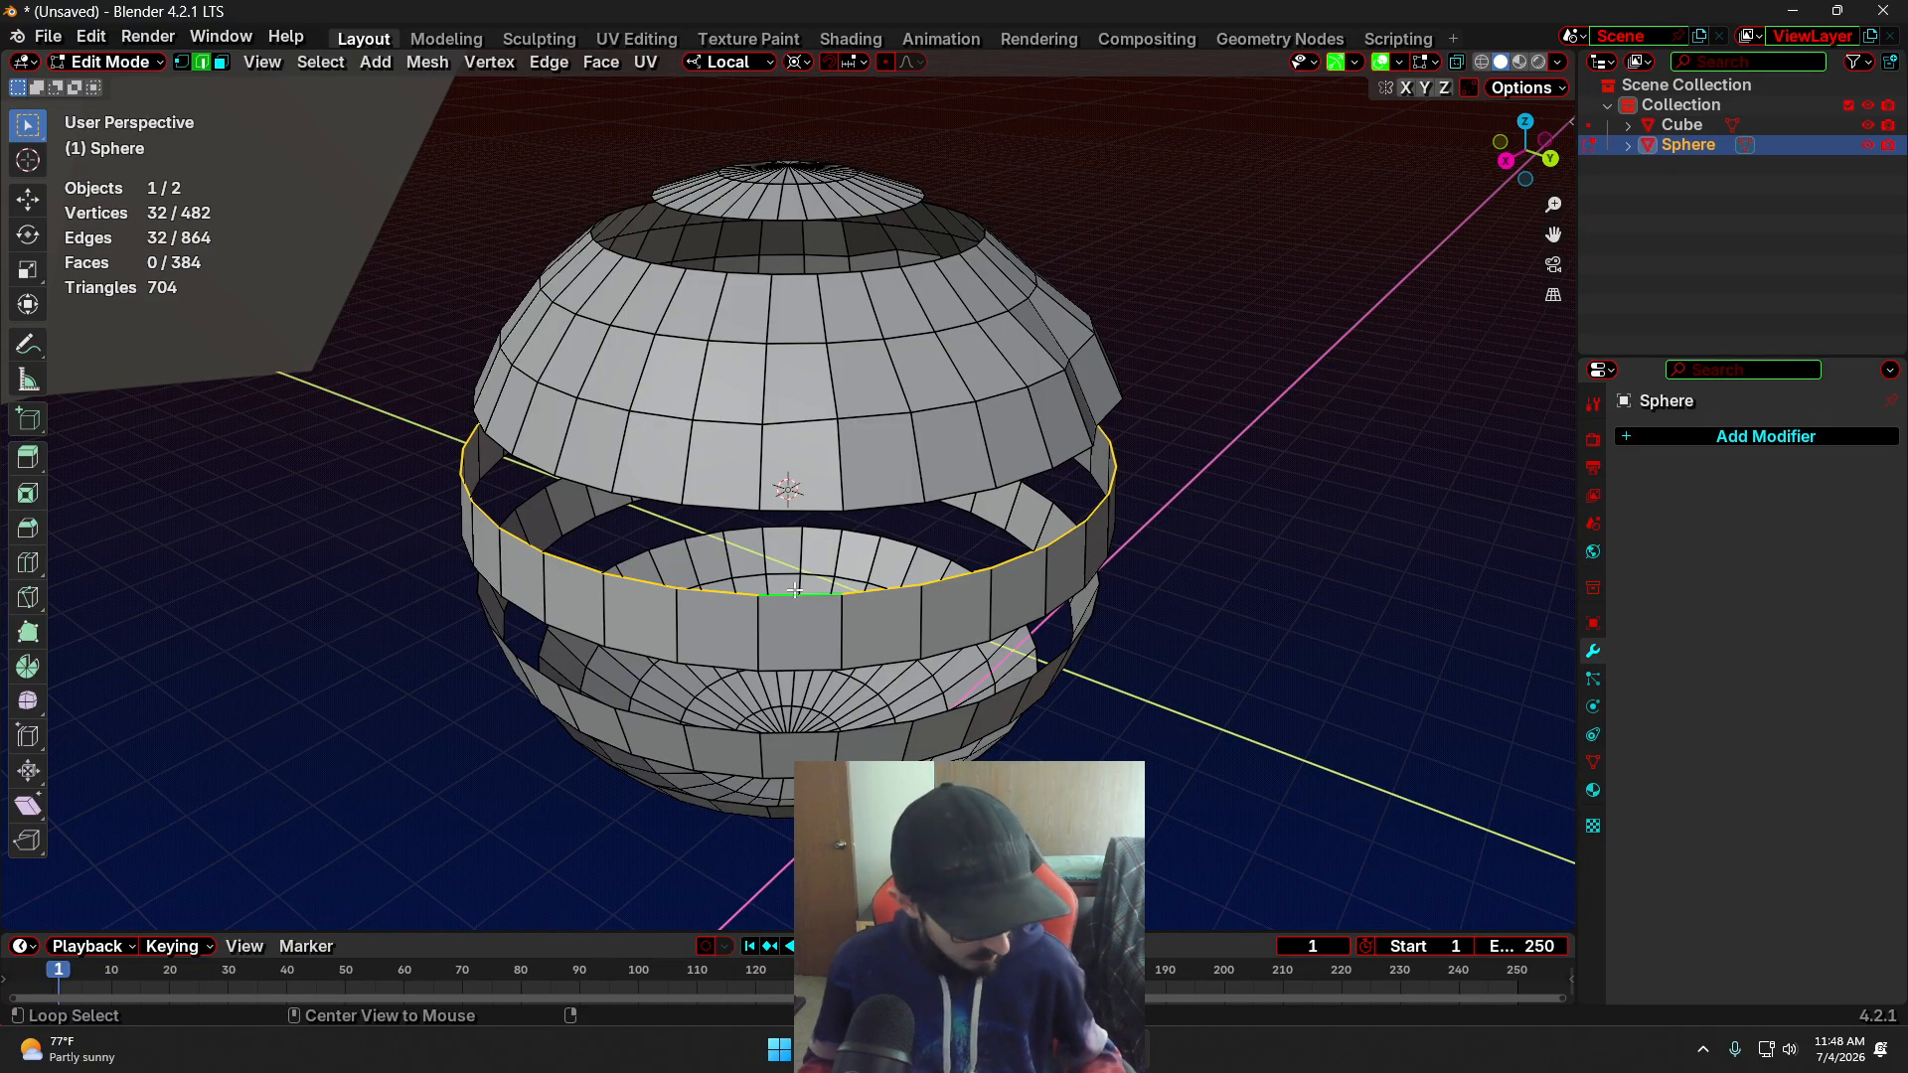
left_click(797, 508, "alt+shift")
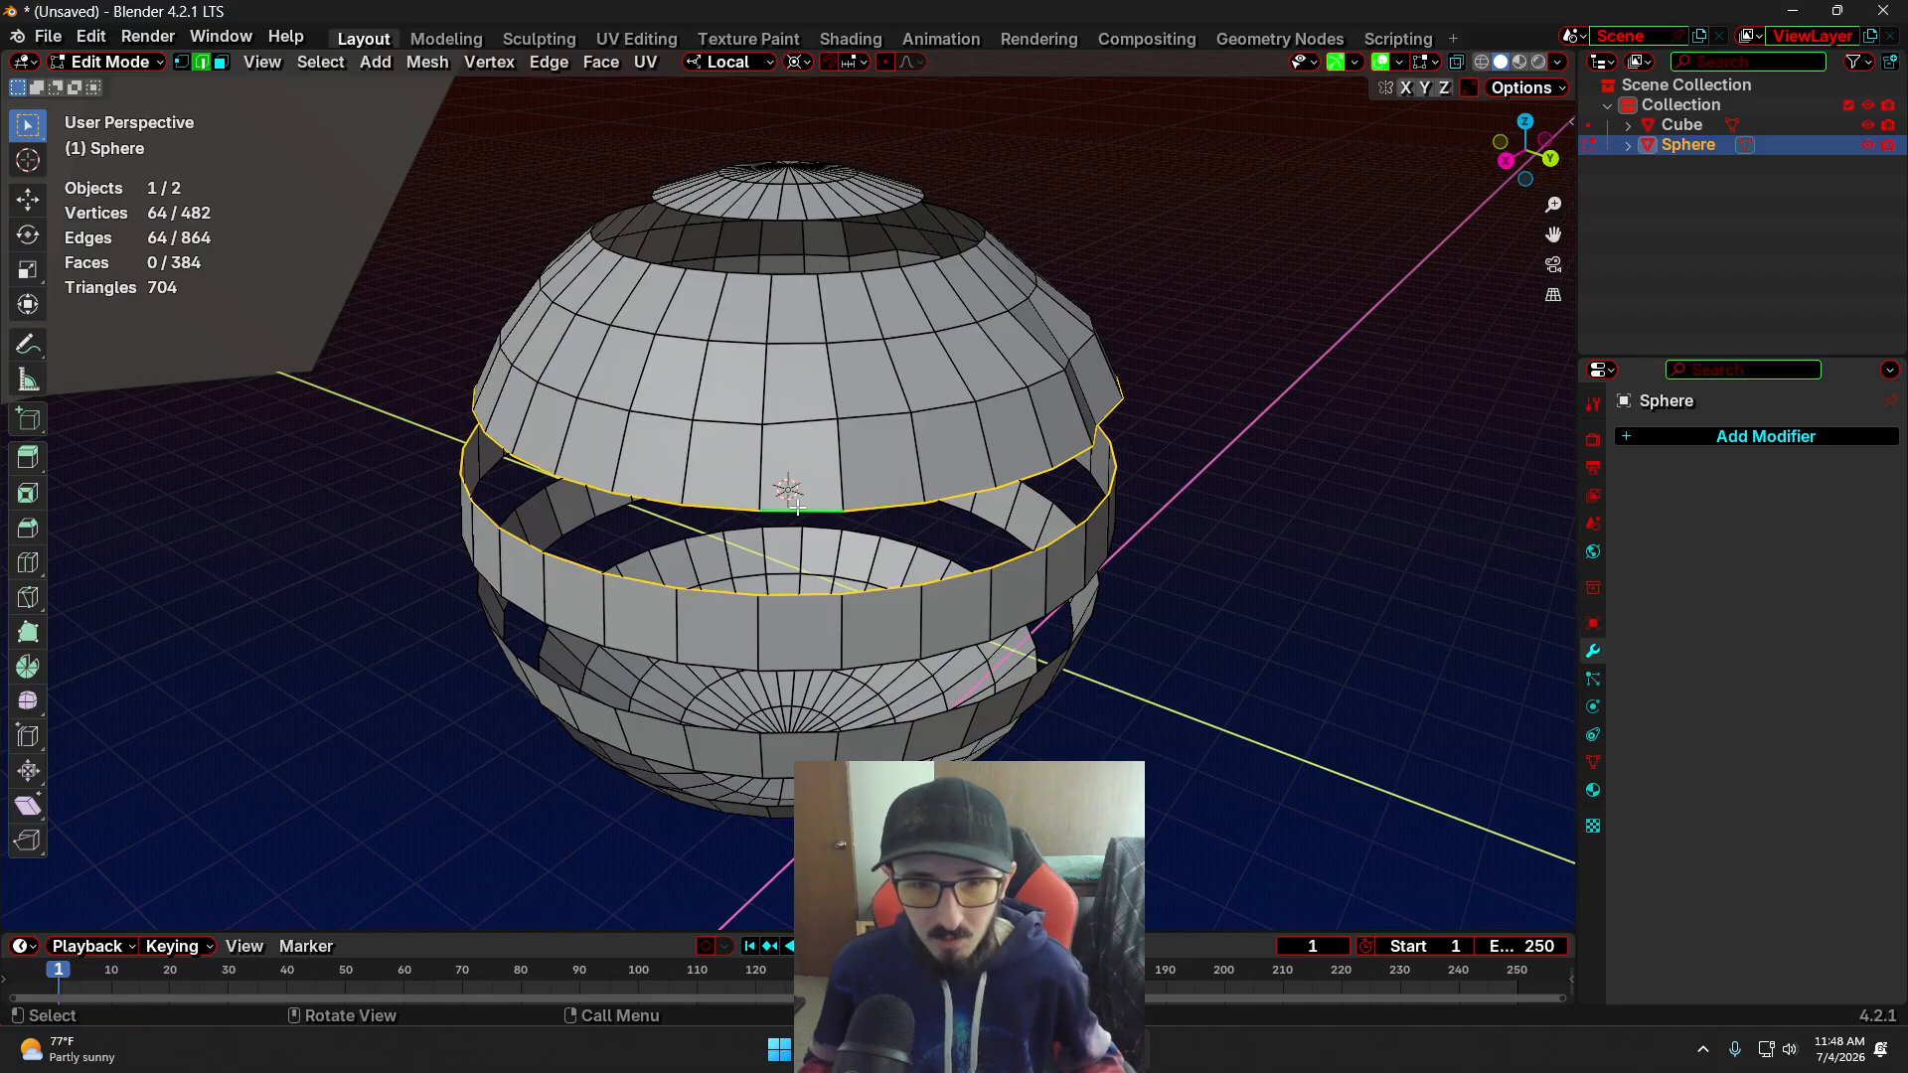
Try to close the gap by filling the two selected edge loops, then undo the fill
key("f")
middle_click_drag(1269, 646, 1297, 592)
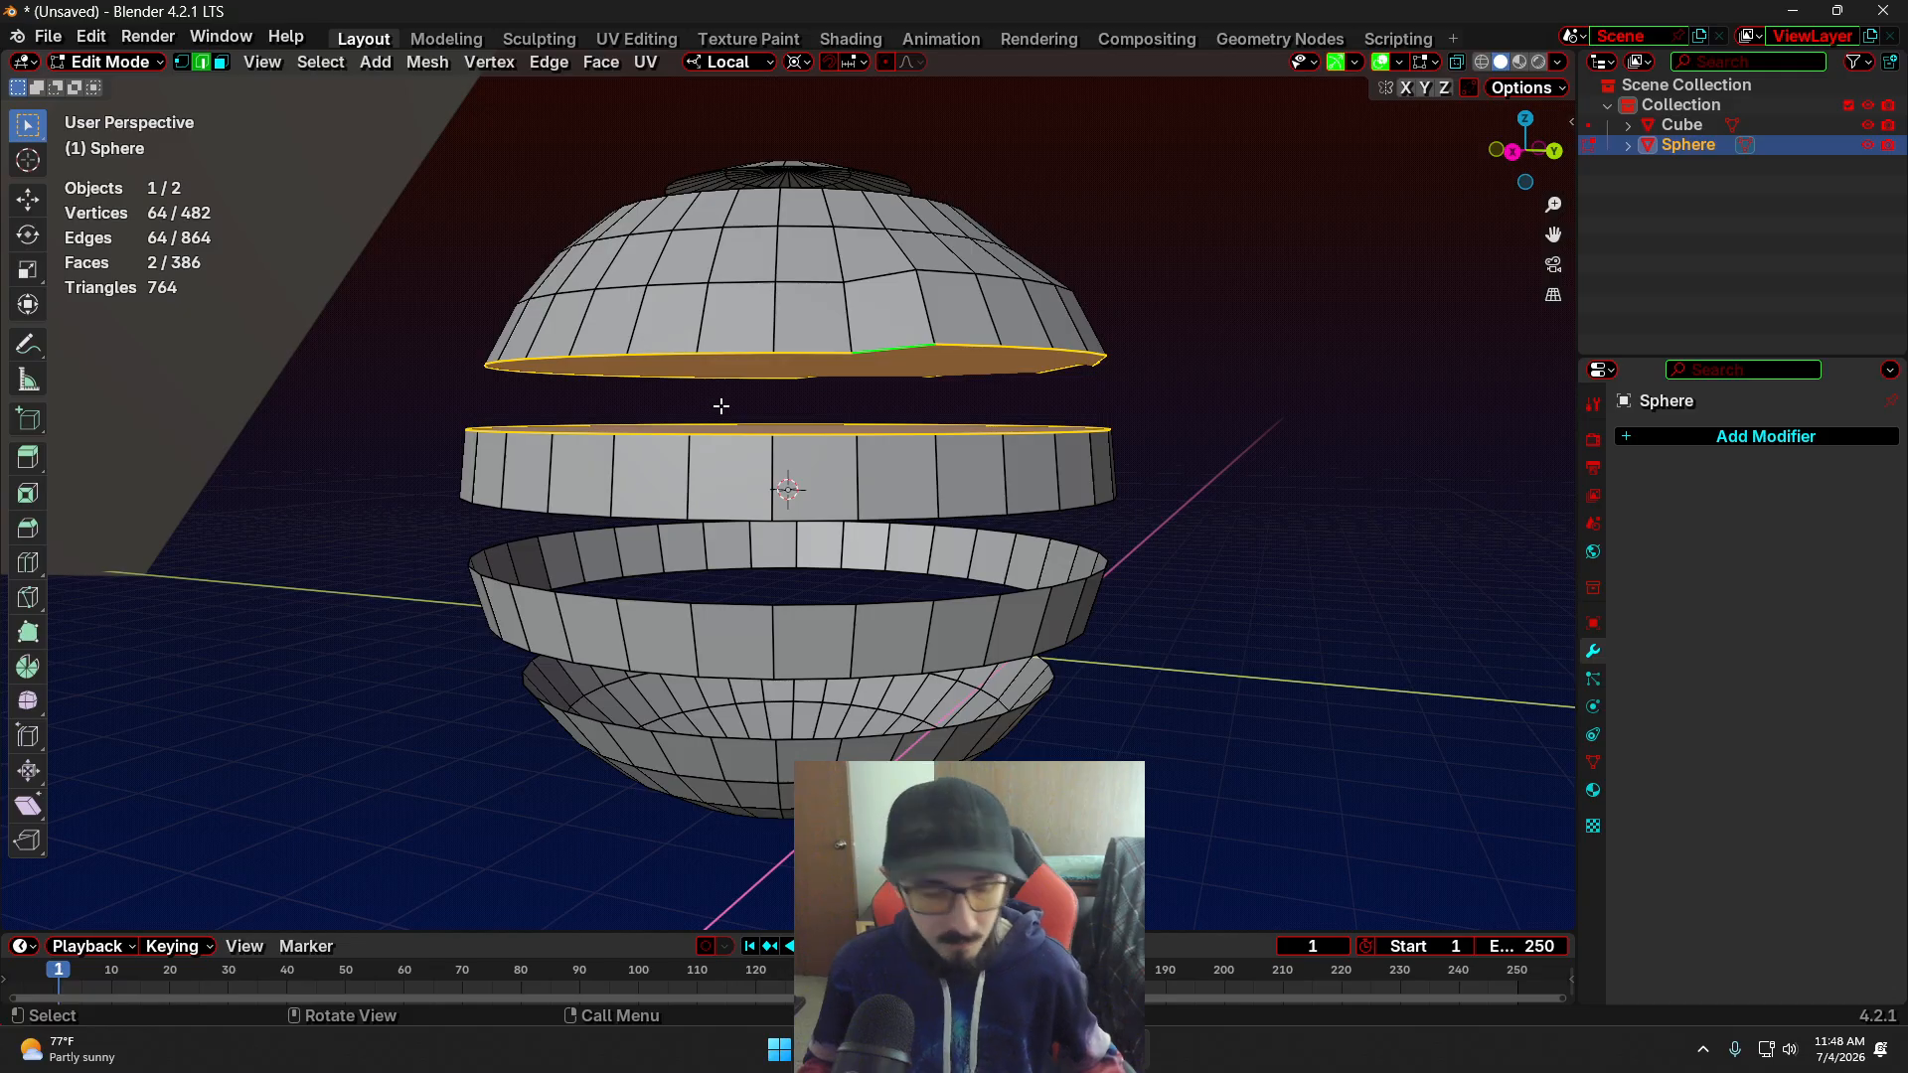
key("ctrl+z")
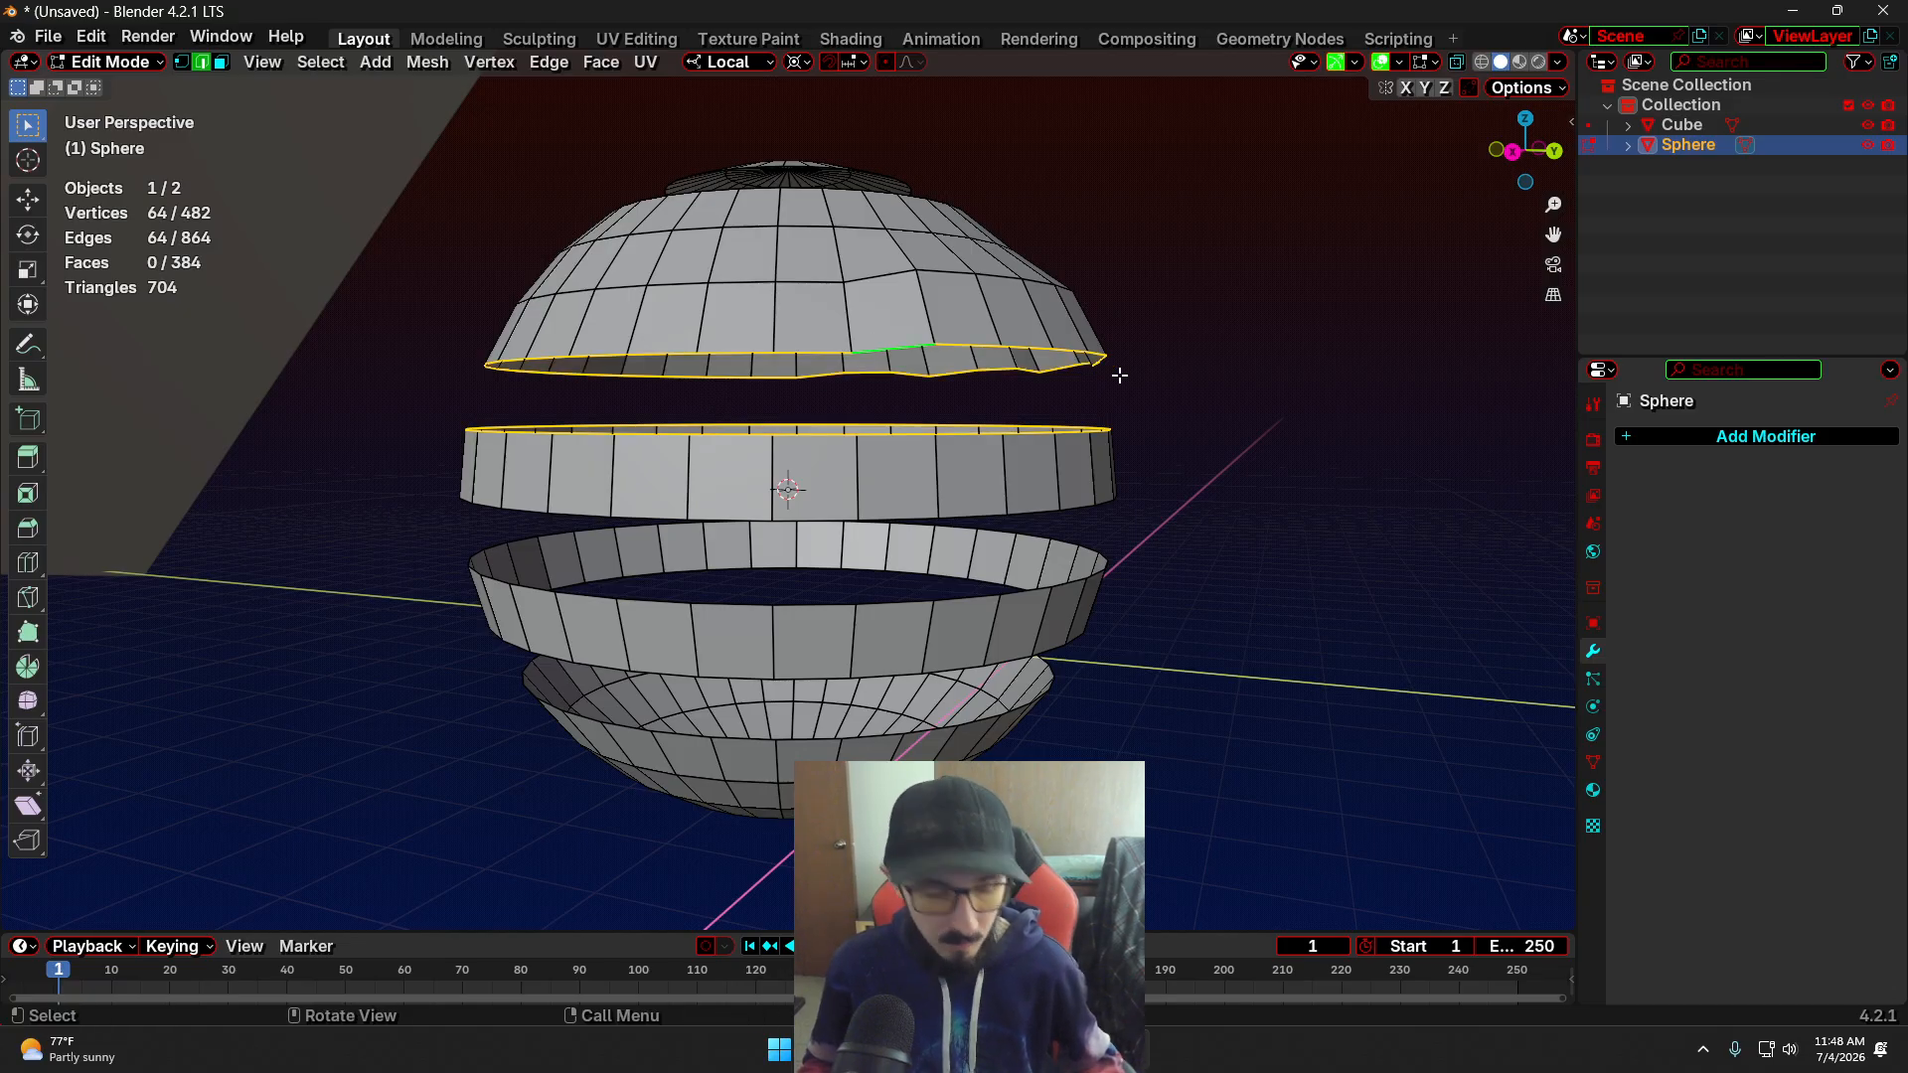
Bridge the two selected edge loops to close the gap below the upper section, then clear the selection
key("ctrl+e")
key("l")
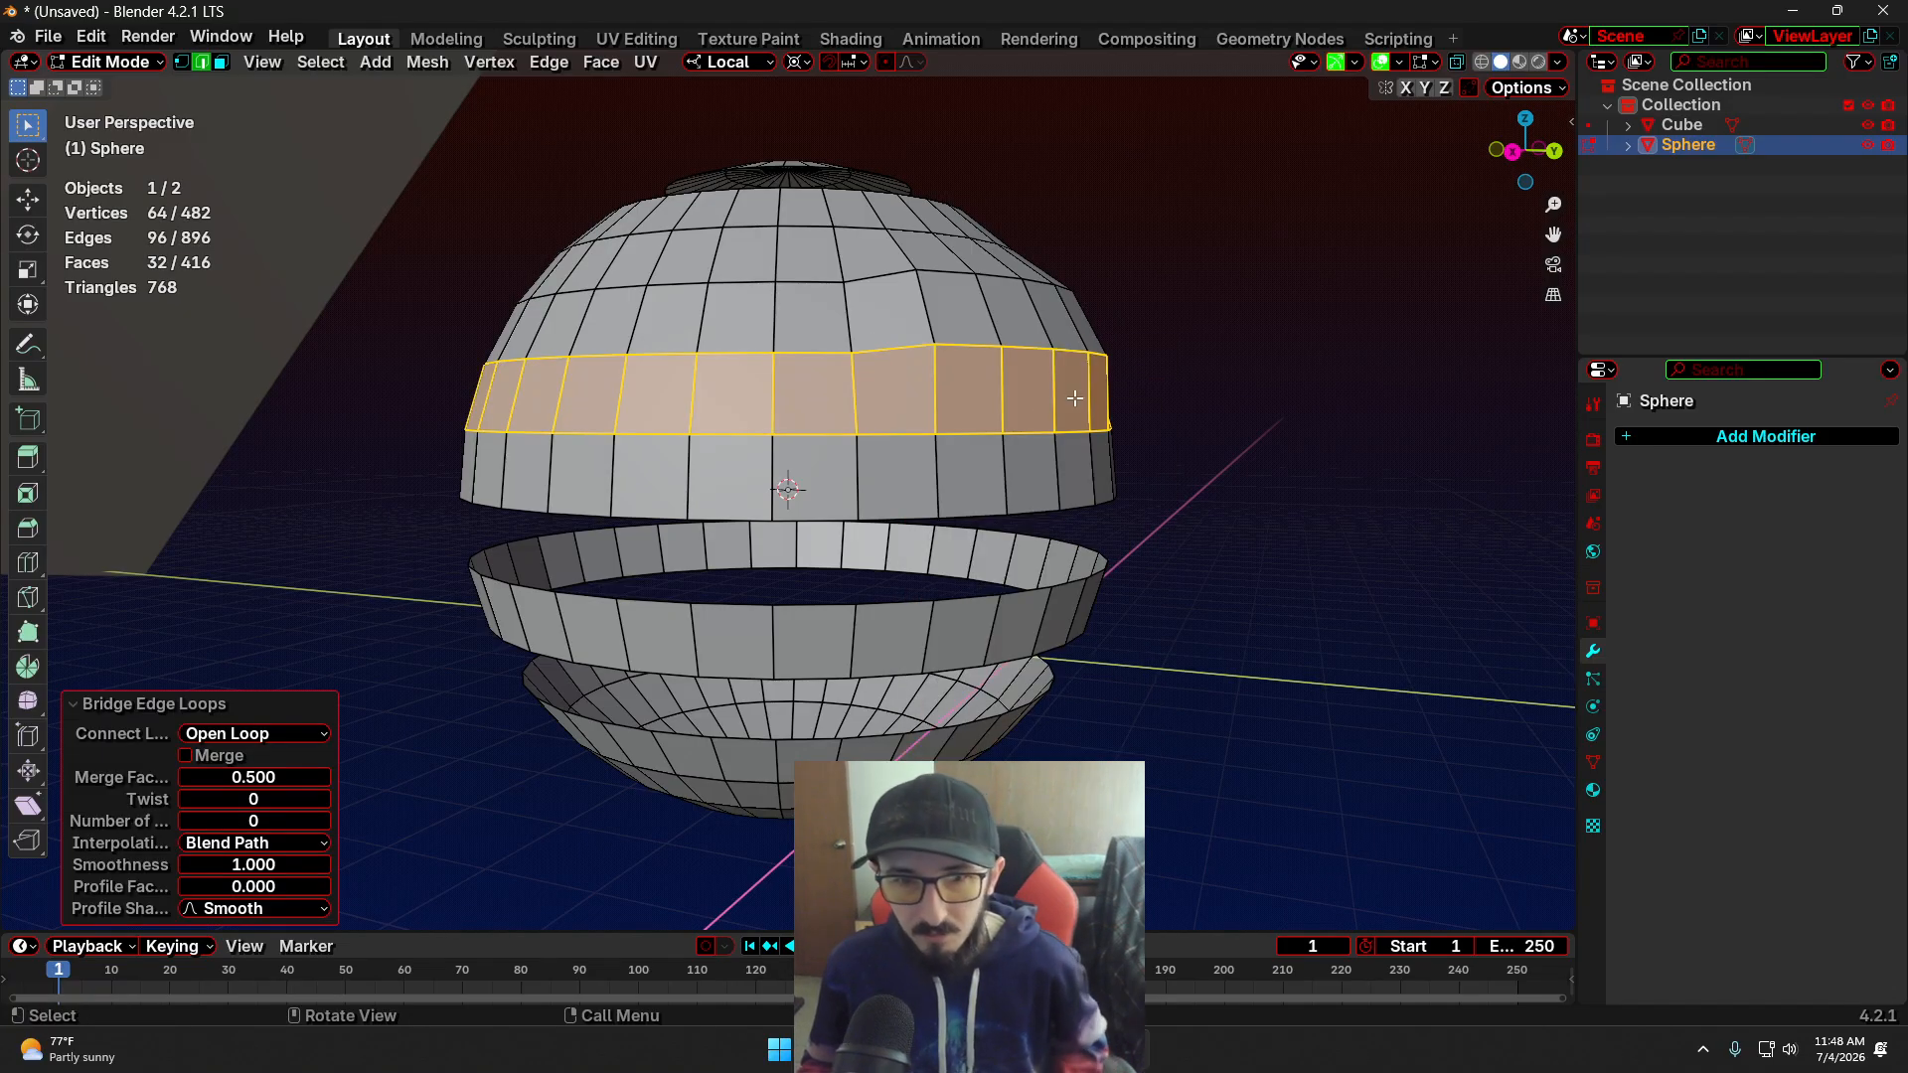
left_click(1308, 546)
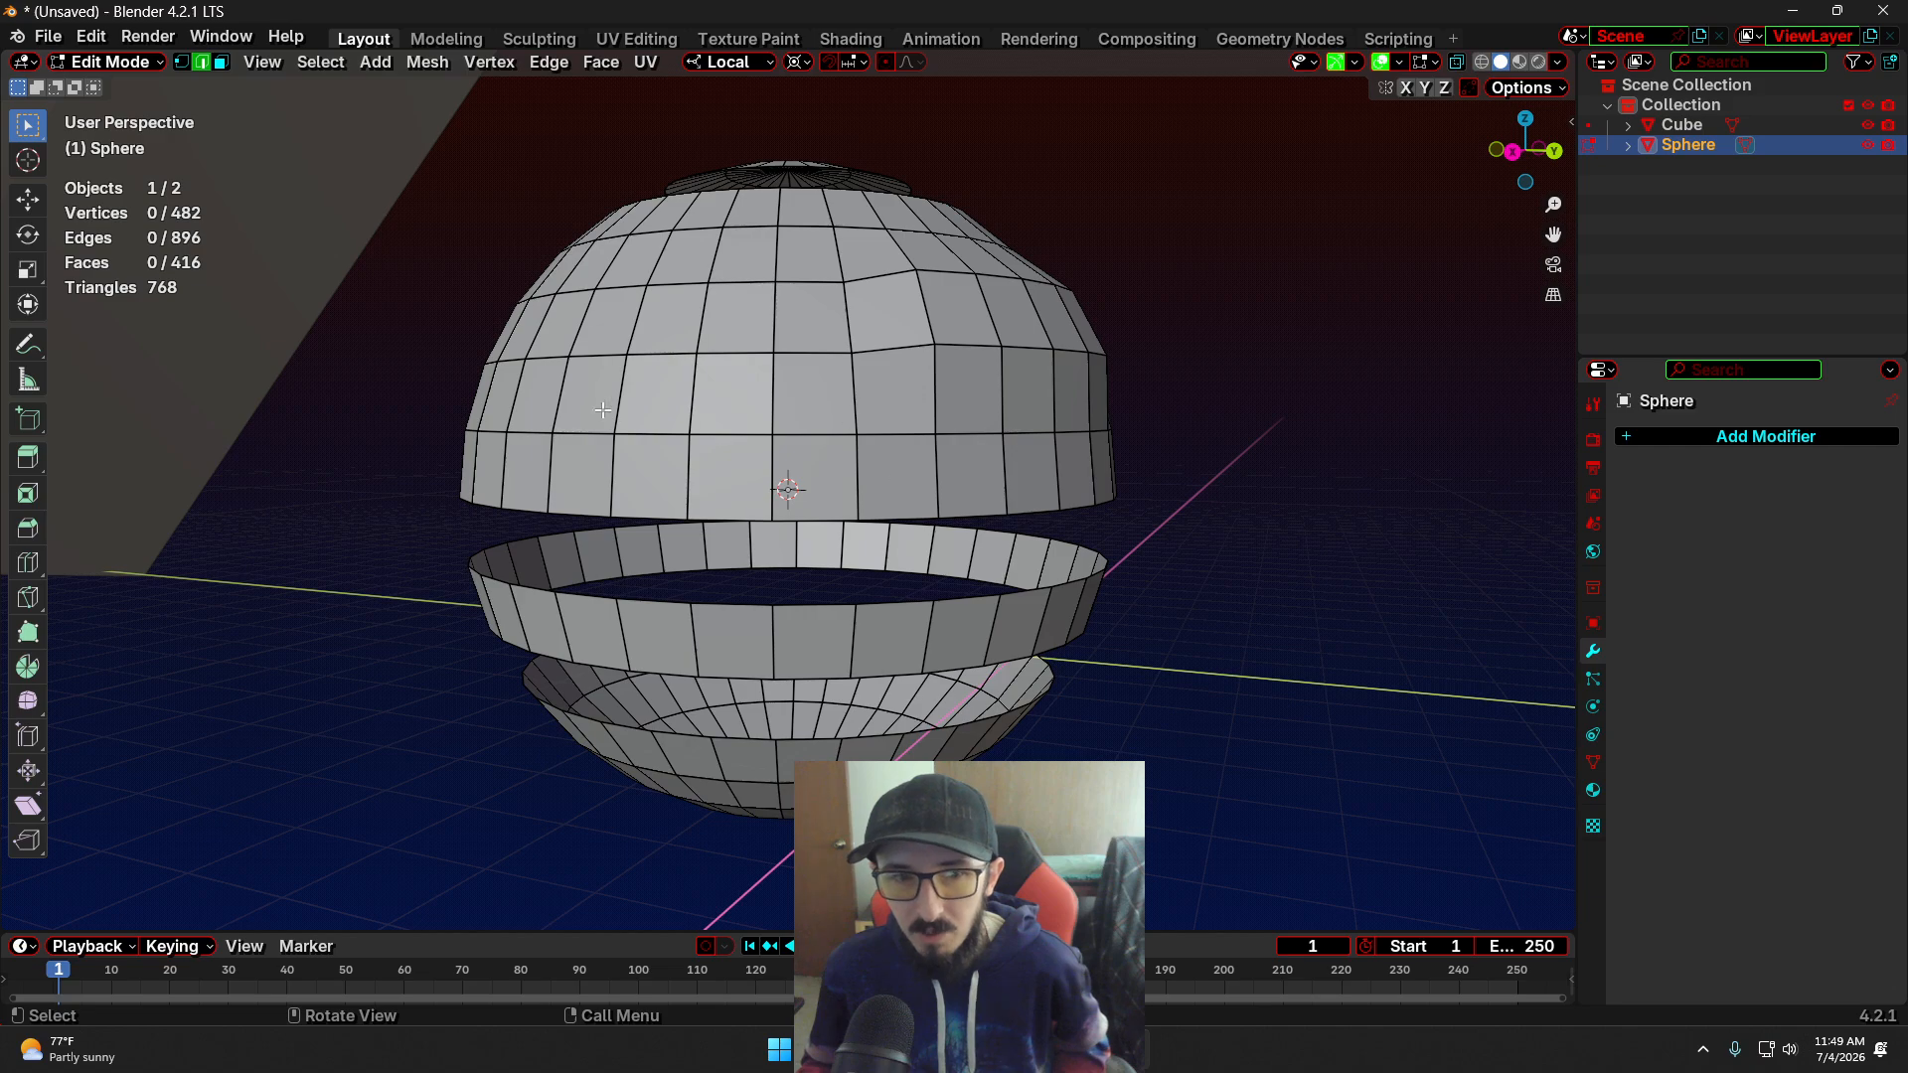
Bridge the edge loops above and below the gap at the sphere's middle, then clear the selection
middle_click_drag(1115, 545, 960, 563)
left_click(959, 564, "alt")
left_click(809, 487, "alt+shift")
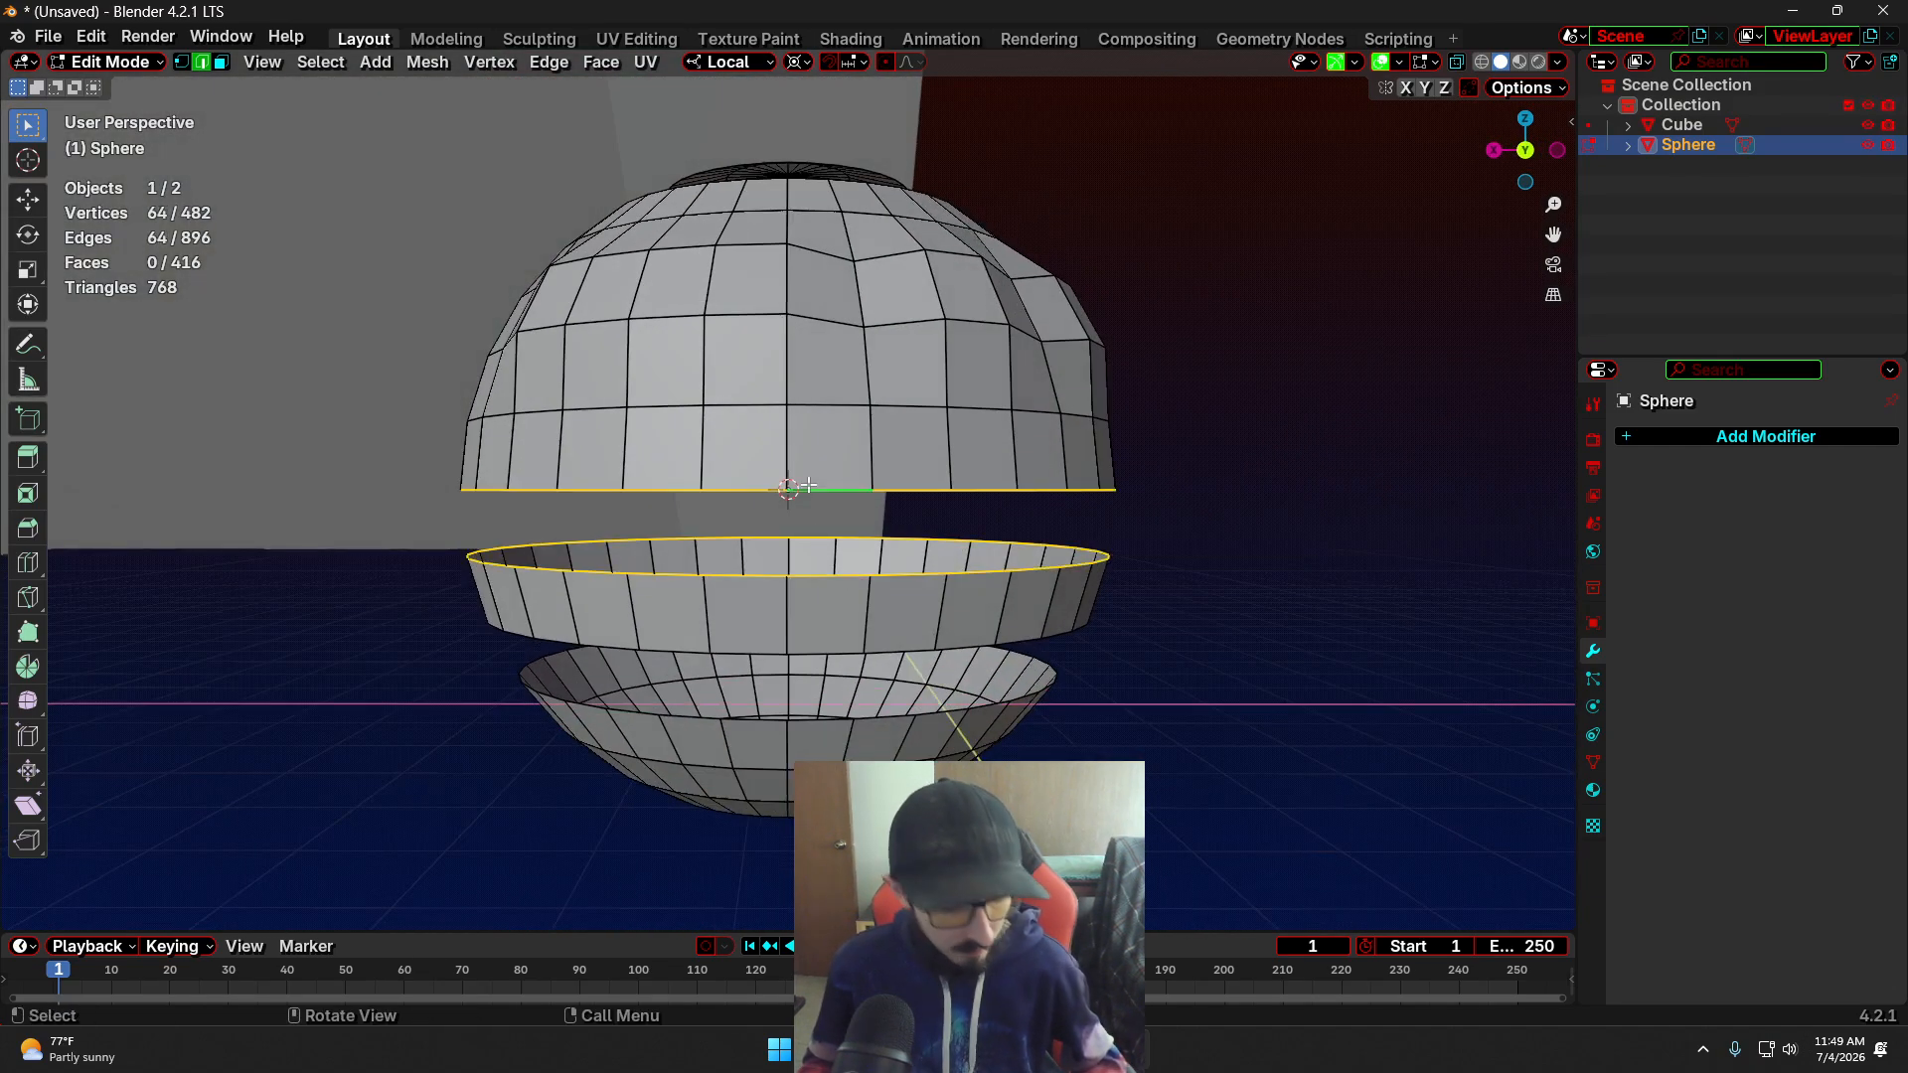
key("ctrl+e")
left_click(808, 485)
left_click(1329, 459)
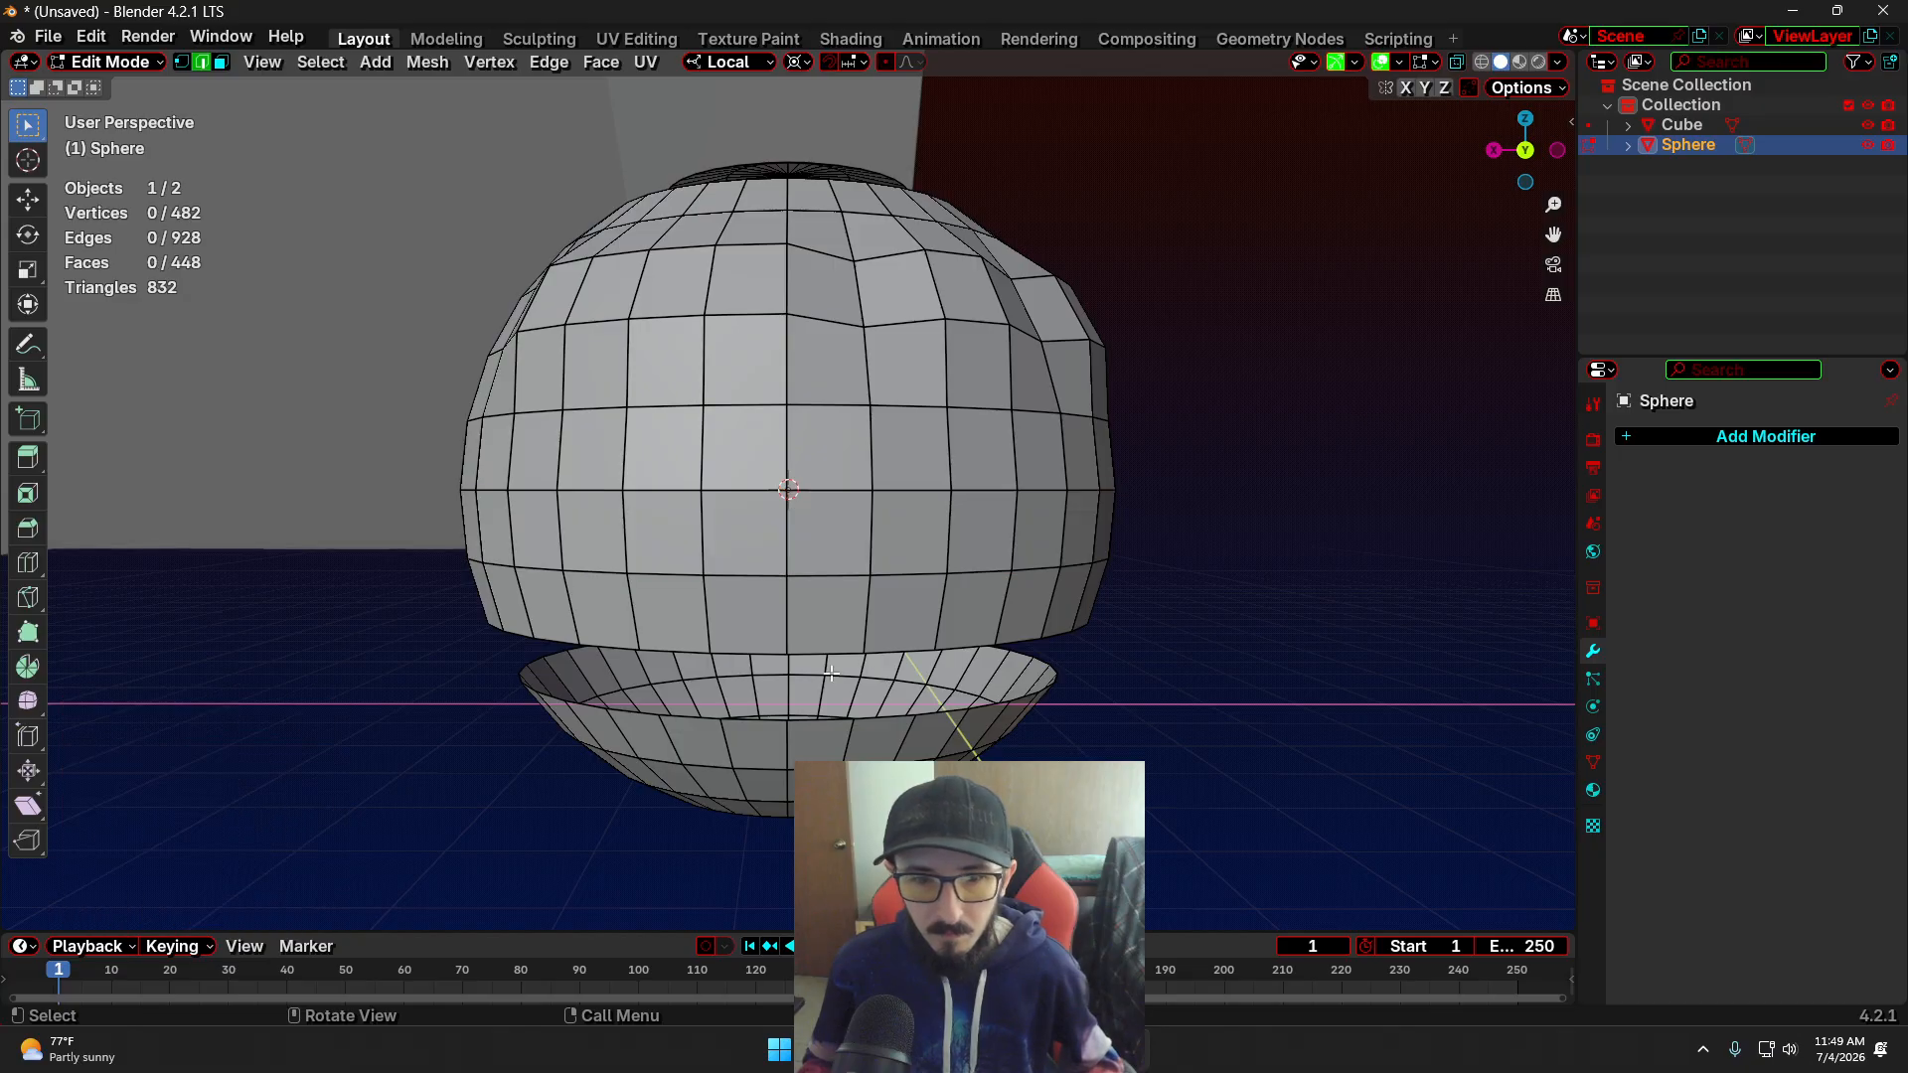
Bridge the edge loops on both sides of the sphere's lowest gap, then clear the selection
left_click(826, 716, "alt")
left_click(824, 649, "alt+shift")
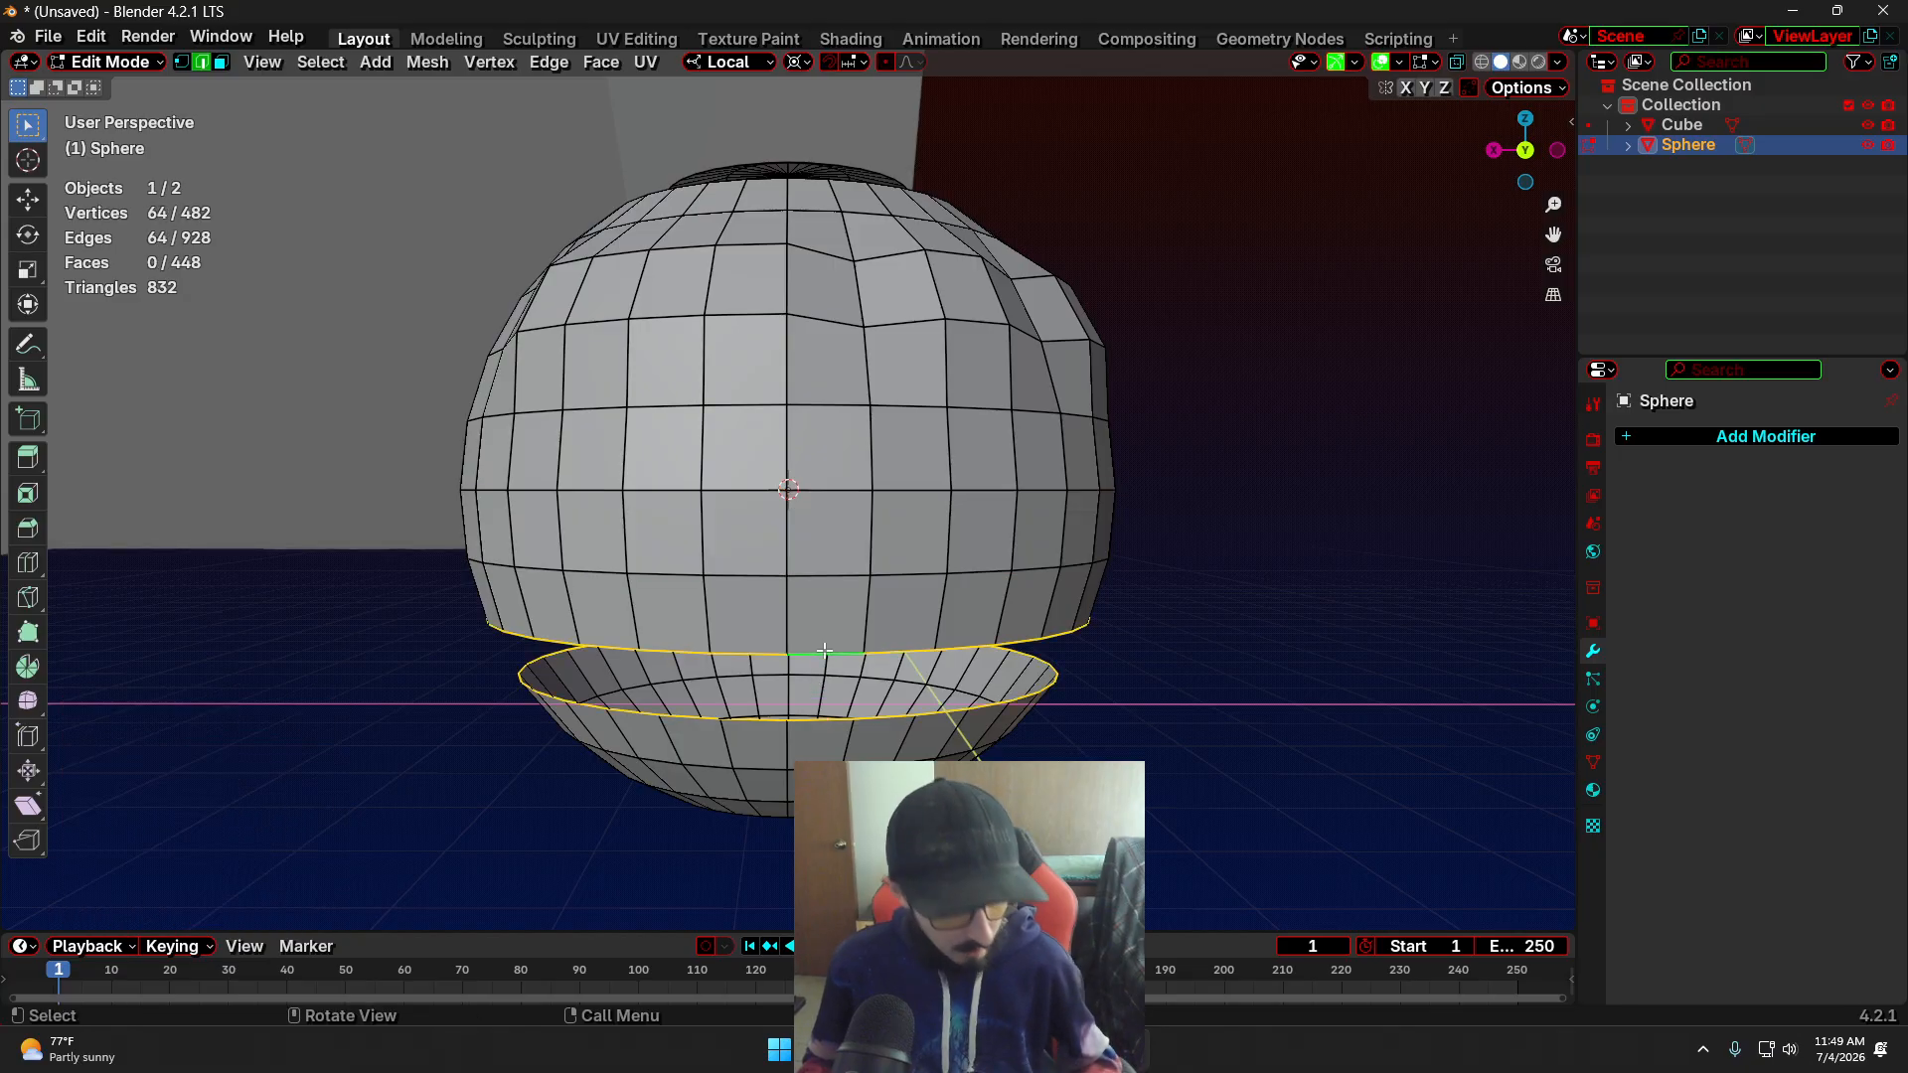
key("ctrl+e")
left_click(825, 650)
left_click(1291, 550)
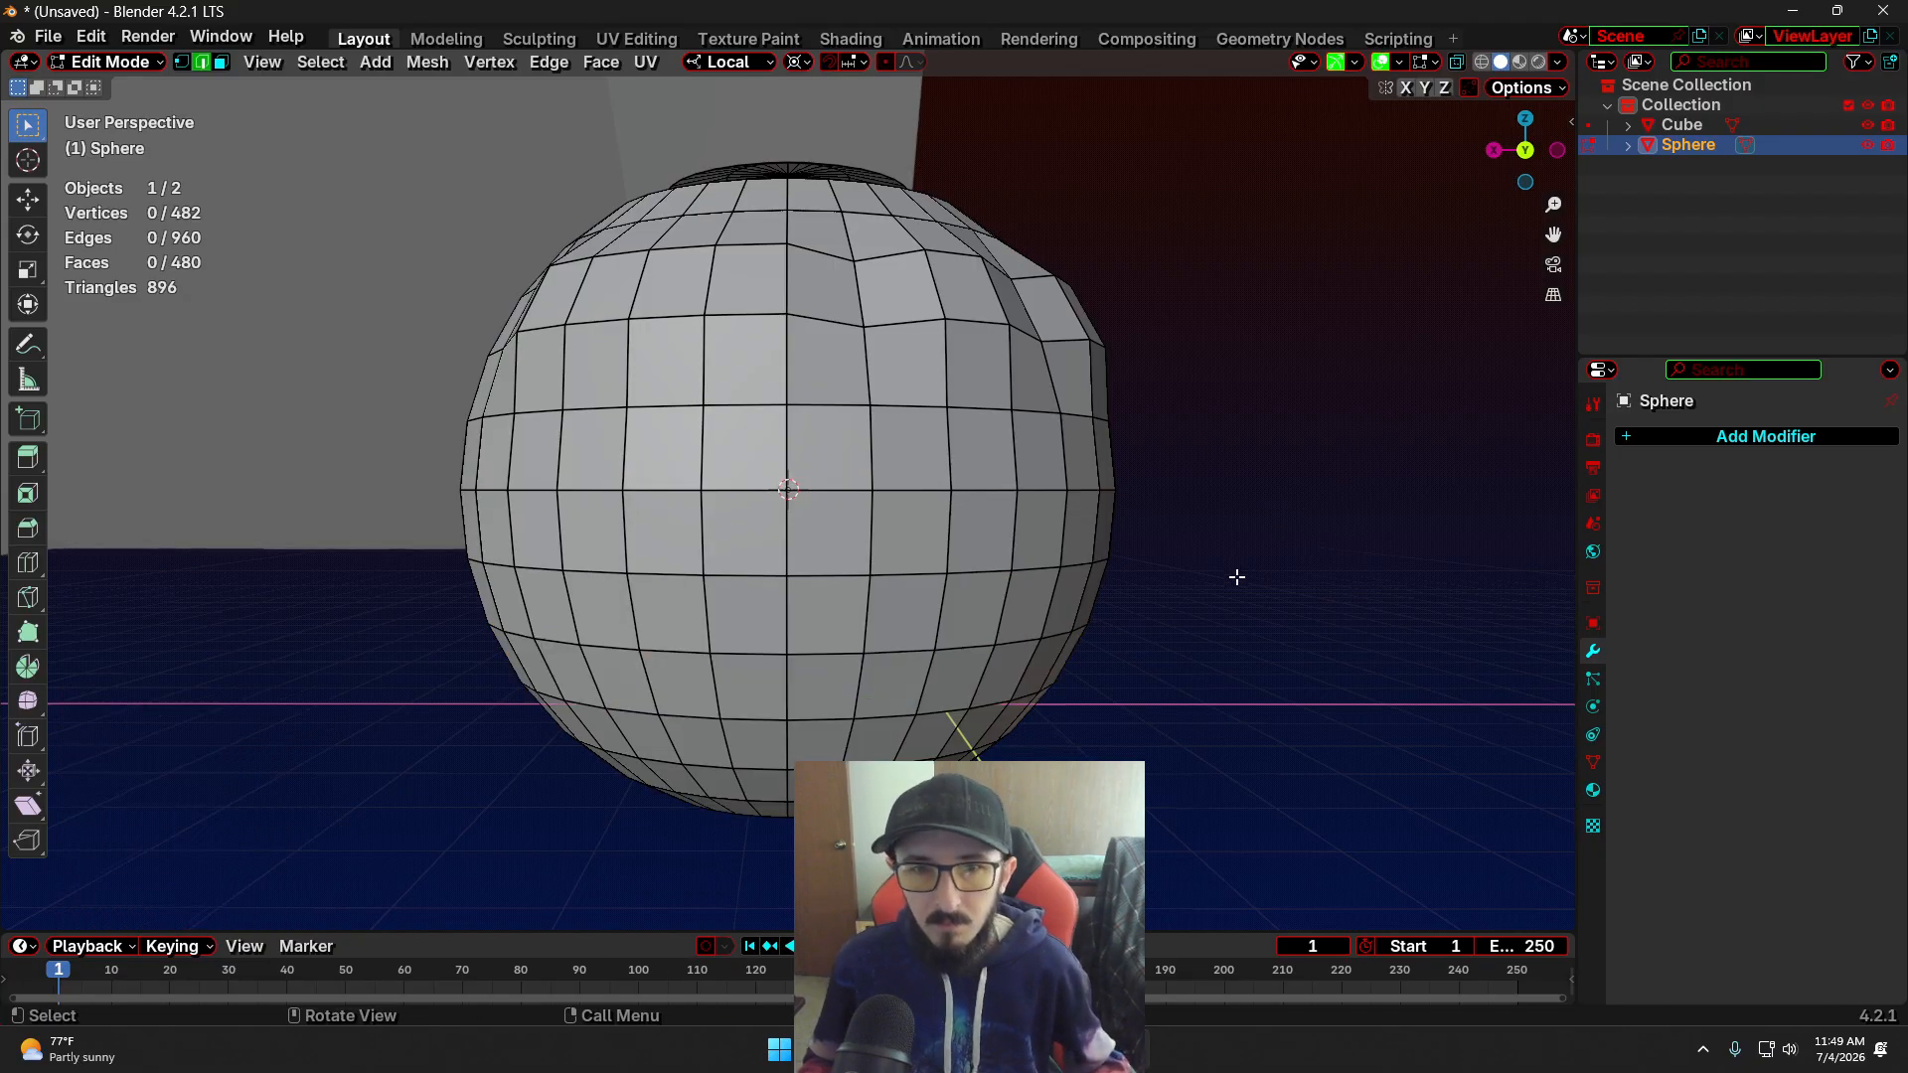
Bridge the sphere's top cap to the body across the remaining upper gap, then clear the selection
middle_click_drag(1235, 576, 1218, 673)
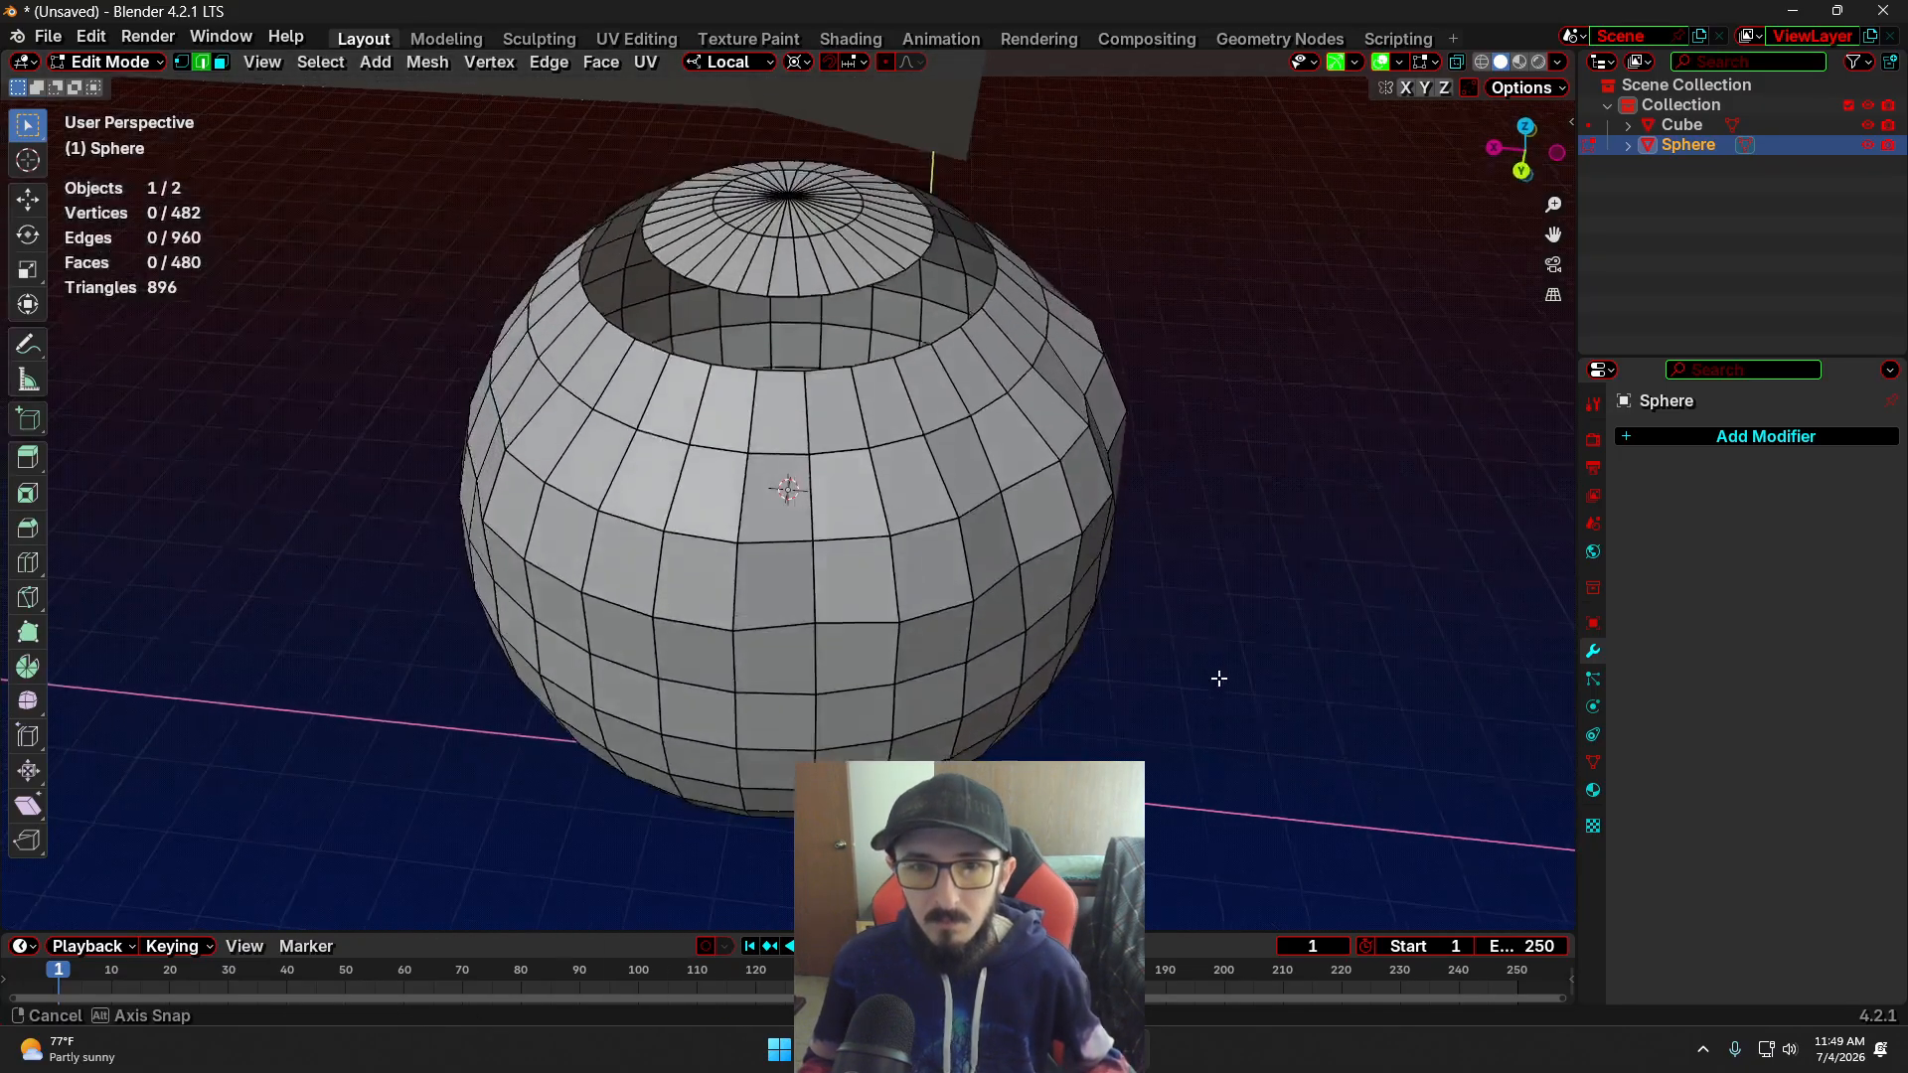
left_click(776, 371, "alt")
left_click(775, 298, "alt+shift")
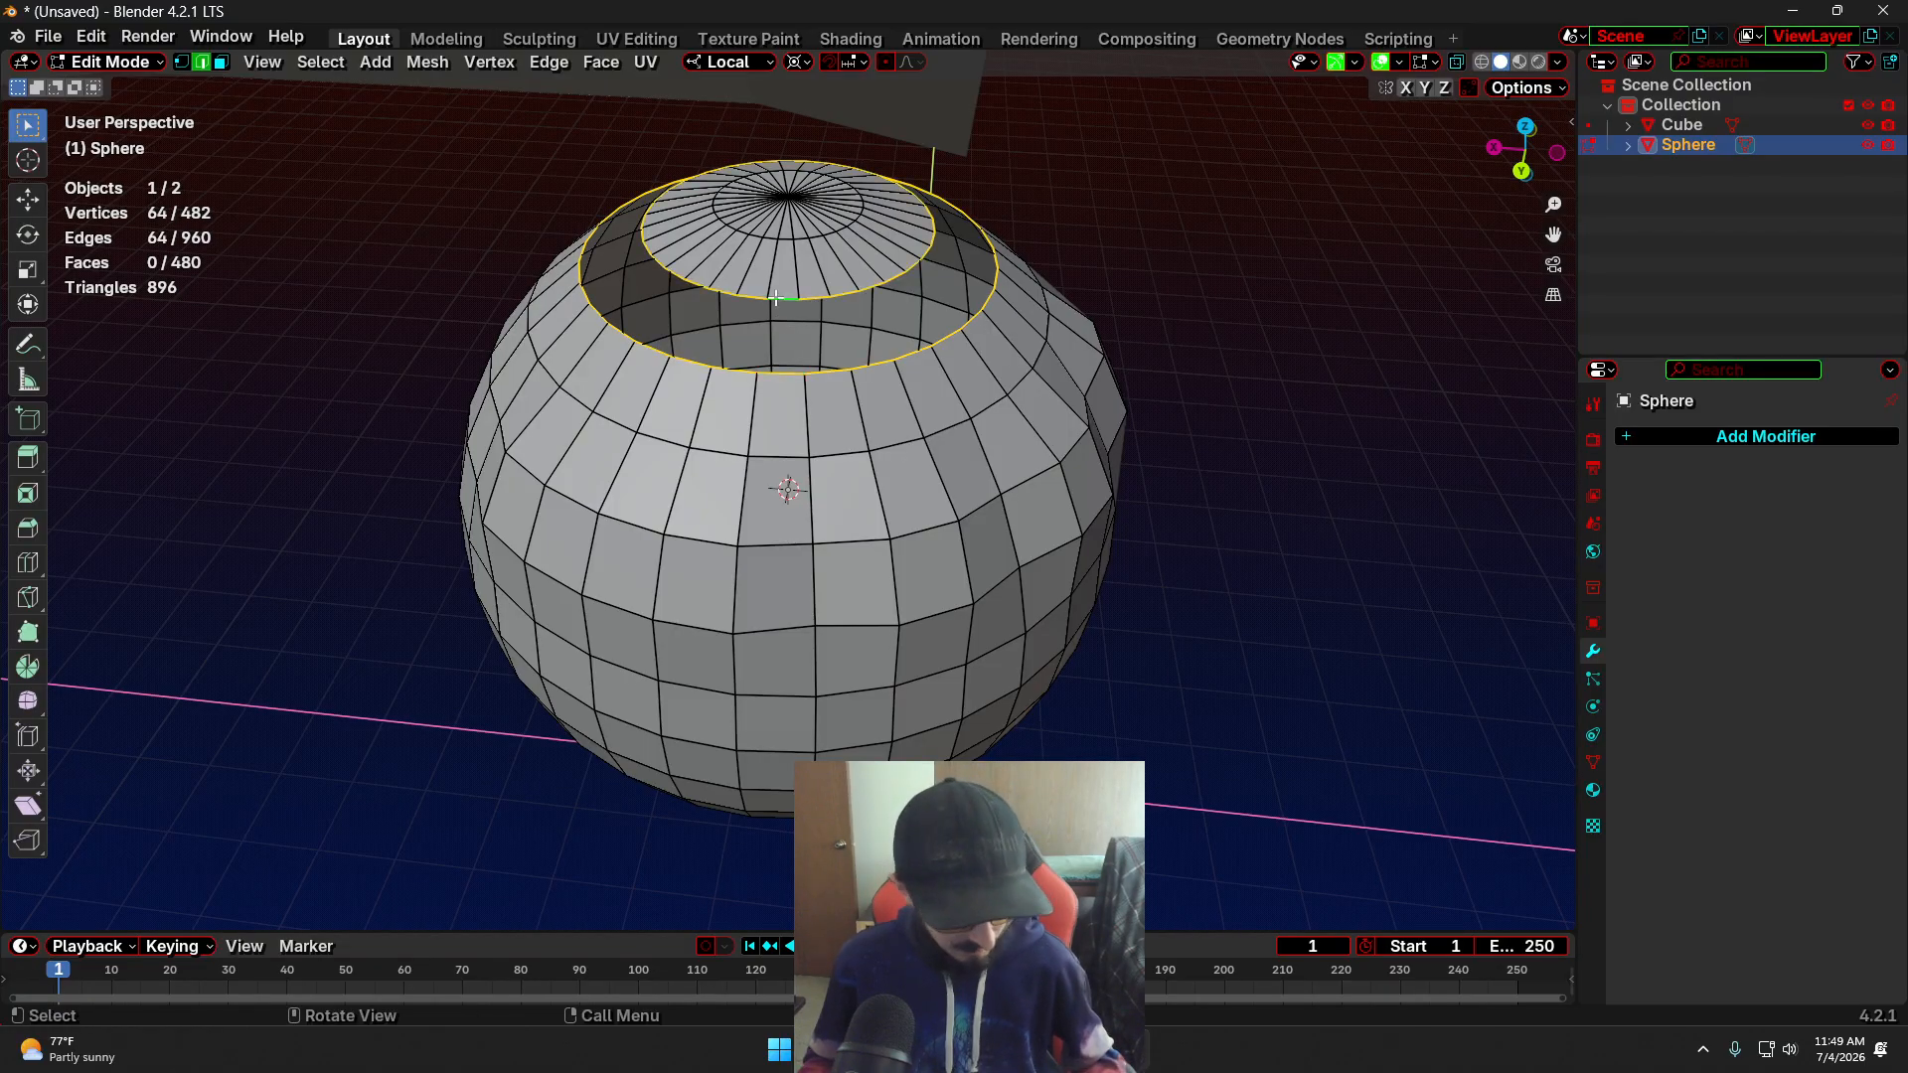
key("ctrl+e")
left_click(776, 298)
left_click(1474, 355)
Return to Object Mode and deselect the sphere, with the cube and sphere viewed from farther away
scroll(1214, 463, "down", 2)
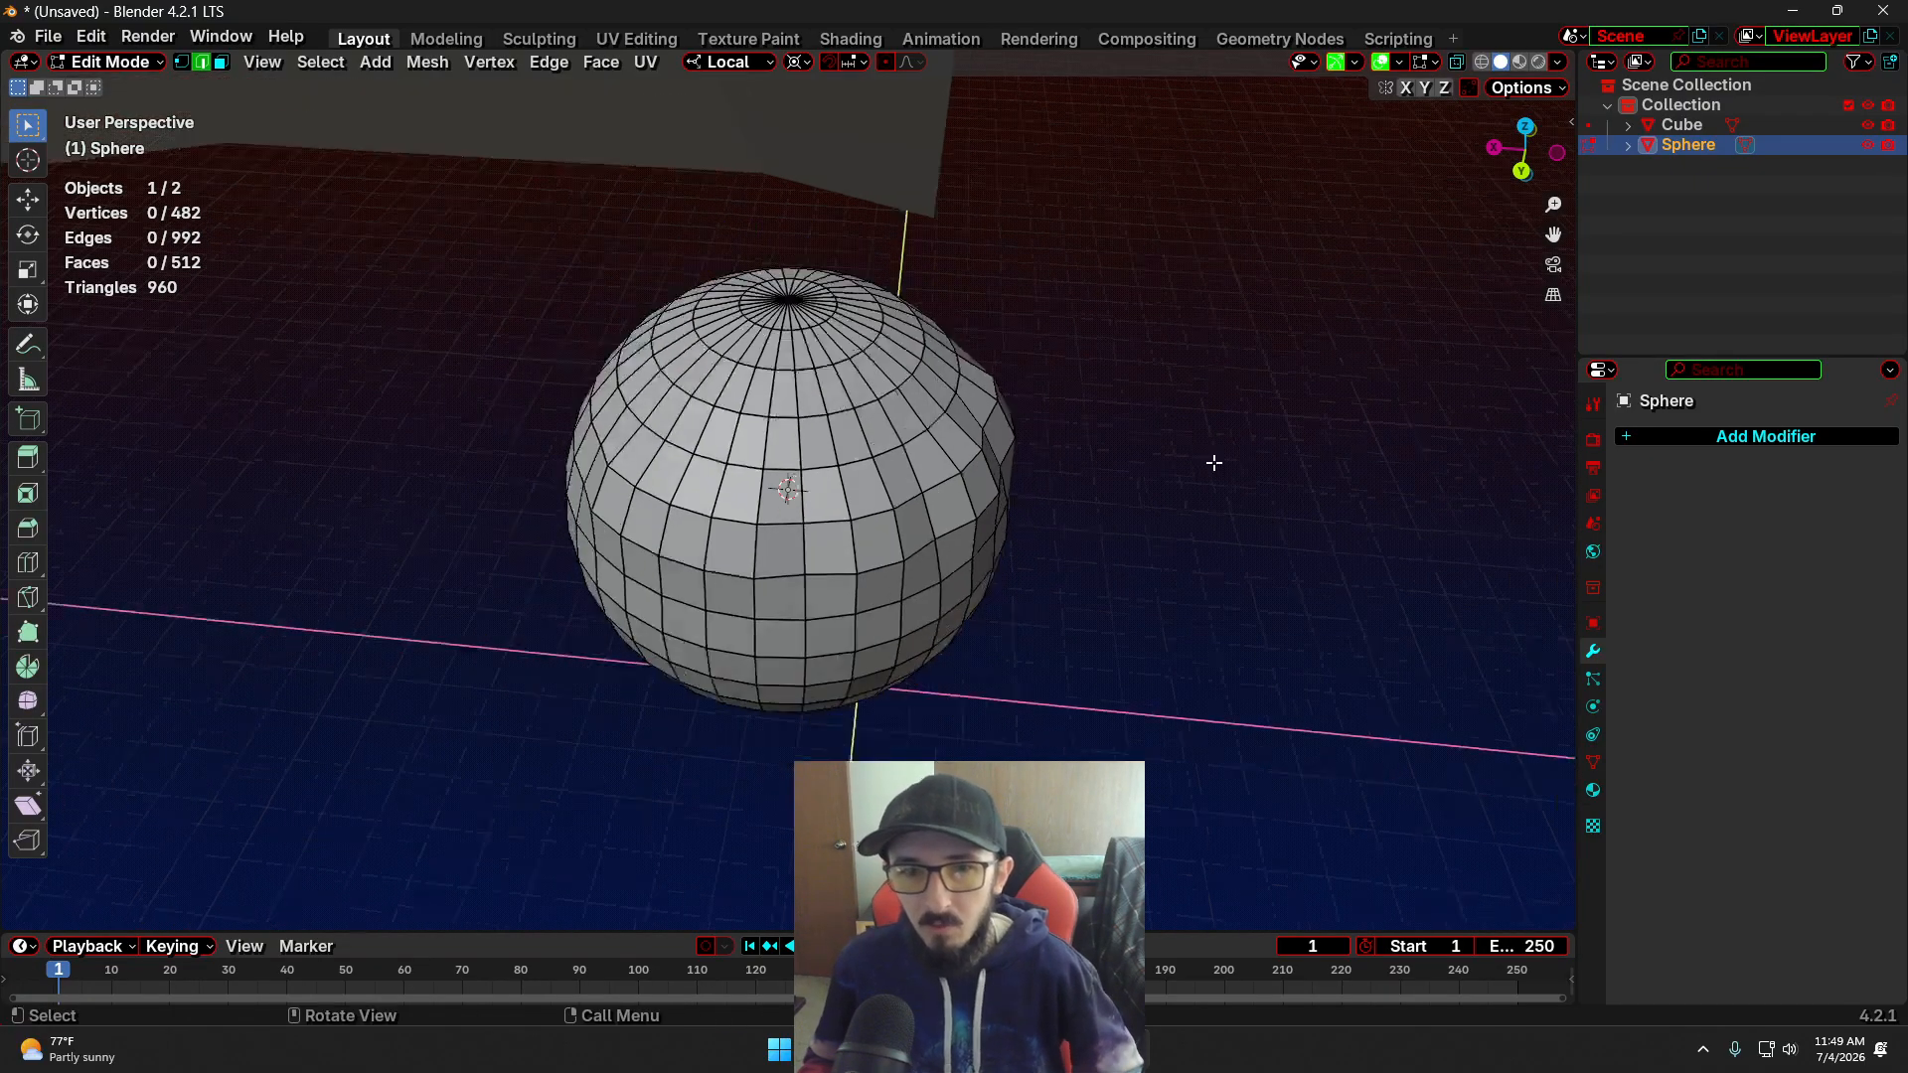
scroll(1214, 463, "down", 2)
middle_click_drag(1214, 463, 1041, 462)
key("Tab")
left_click(876, 570)
middle_click_drag(876, 570, 940, 608)
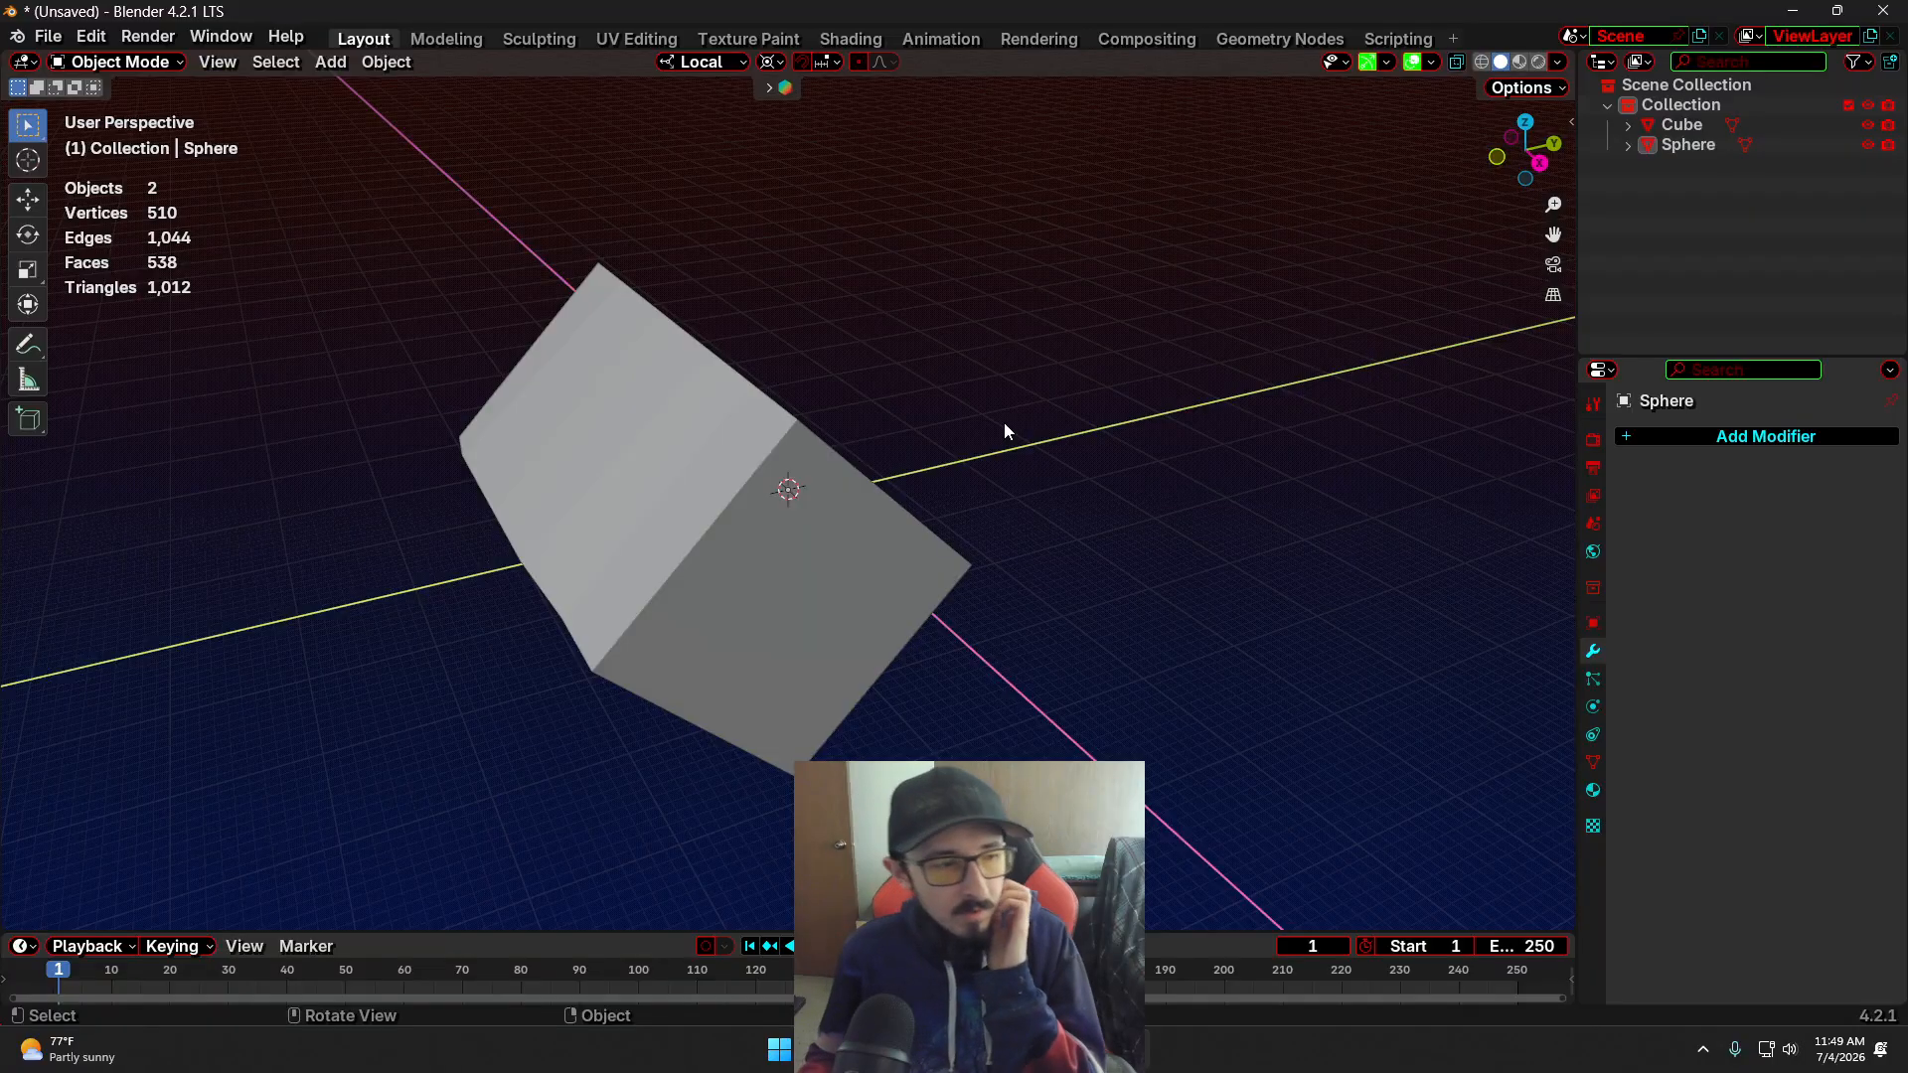